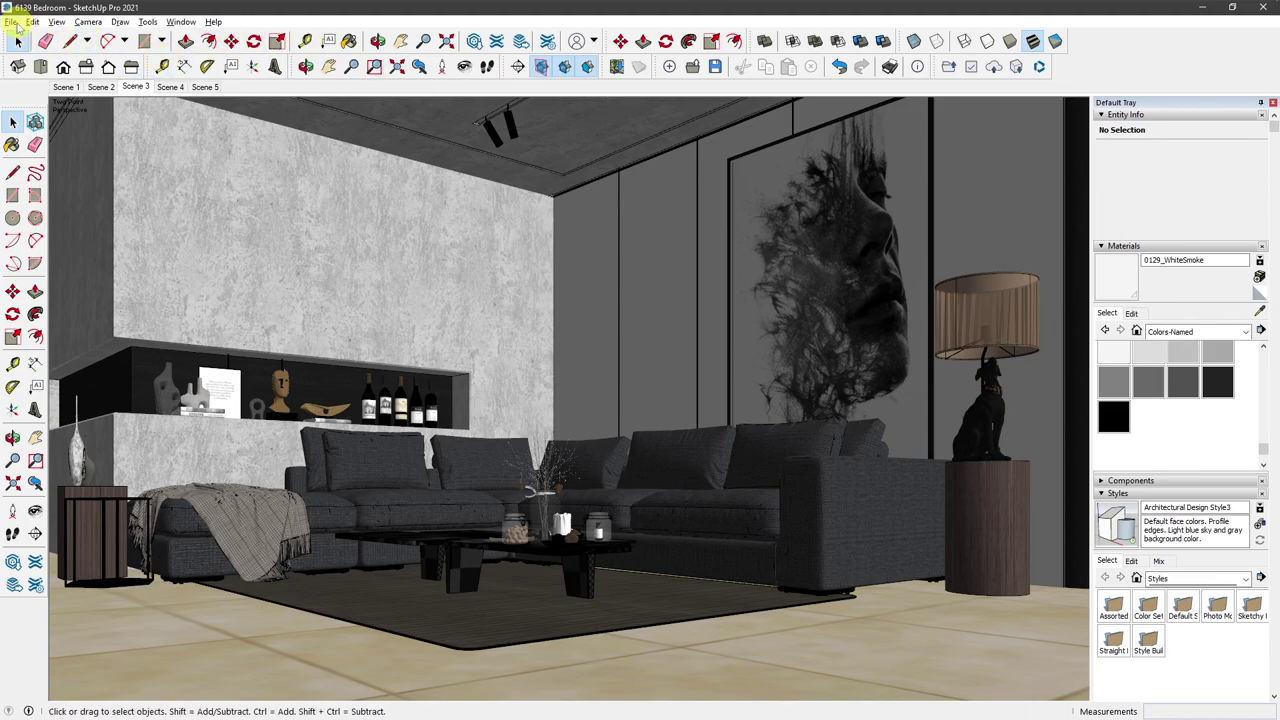
Save the 6139 Bedroom model via Save As with file type SketchUp Version 2013 (*.skp).
{"action": "left_click", "coordinate": [16, 24]}
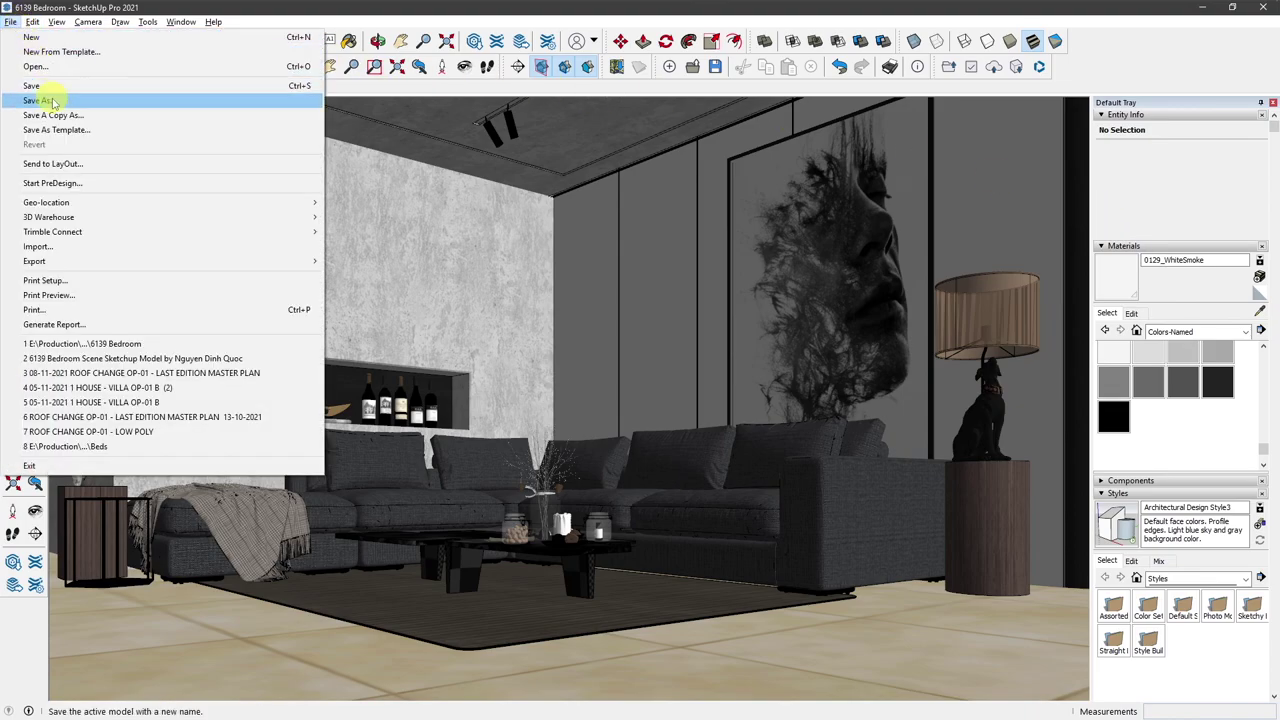
{"action": "left_click", "coordinate": [40, 100]}
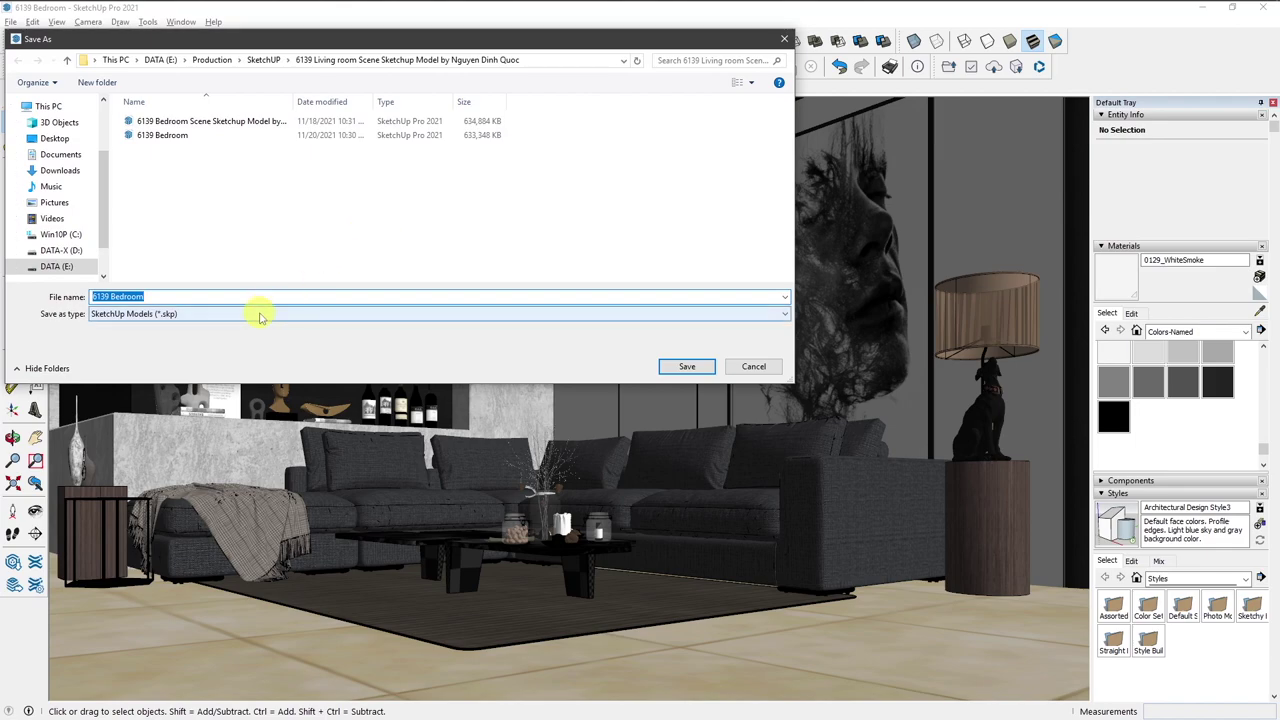
{"action": "left_click", "coordinate": [257, 313]}
{"action": "left_click", "coordinate": [171, 414]}
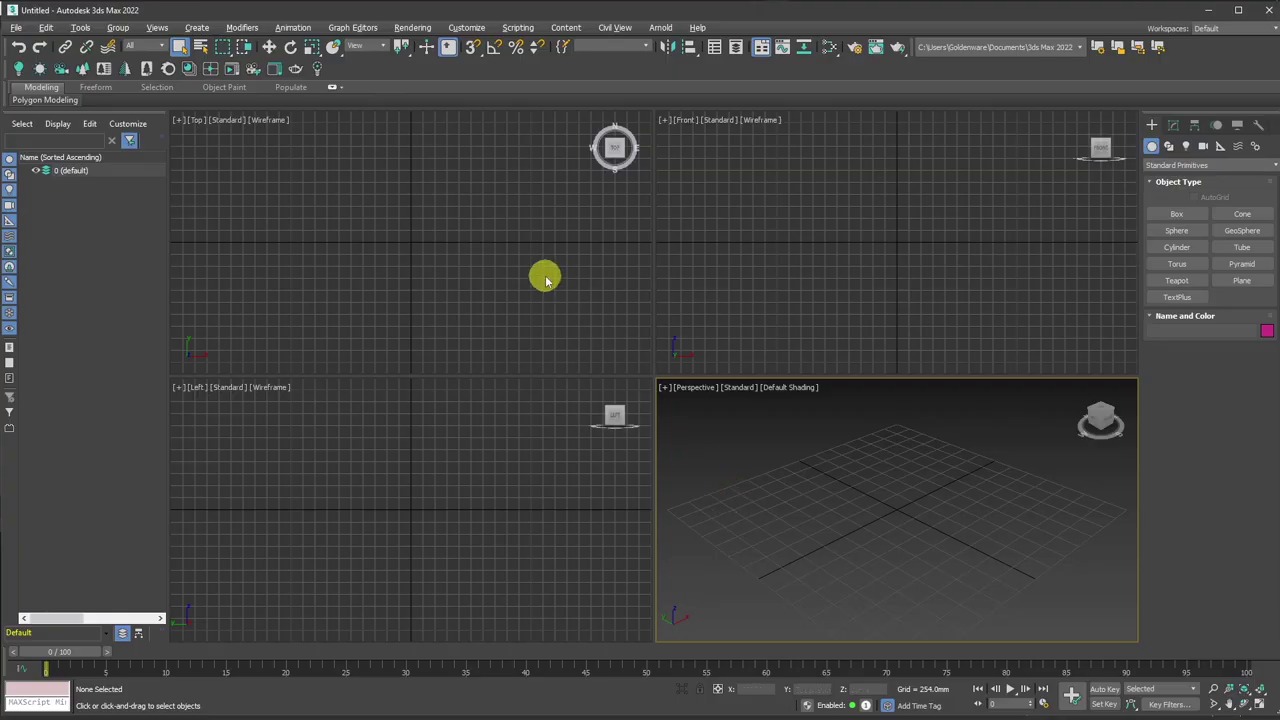
Import the 6139 Bedroom .skp from DATA (E:) > Production > SketchUP > 6139 Living room.
{"action": "left_click", "coordinate": [16, 27]}
{"action": "mouse_move", "coordinate": [32, 208]}
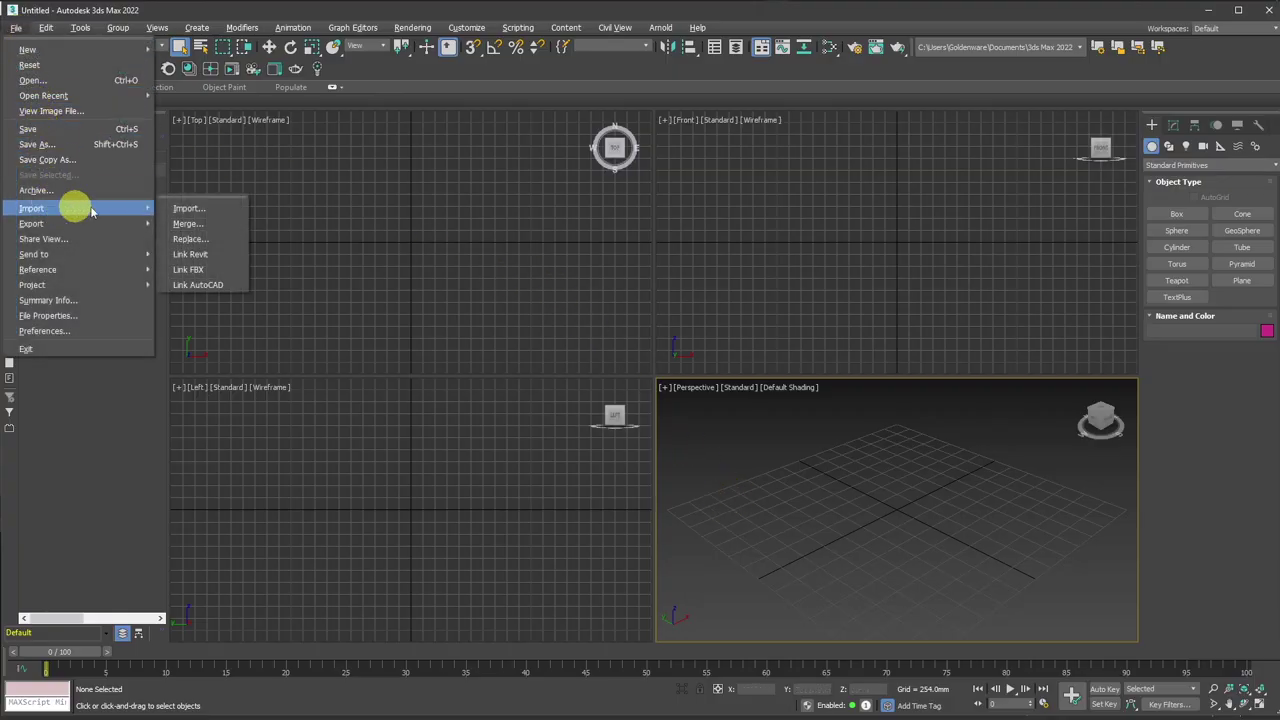
{"action": "left_click", "coordinate": [200, 209]}
{"action": "left_click", "coordinate": [40, 228]}
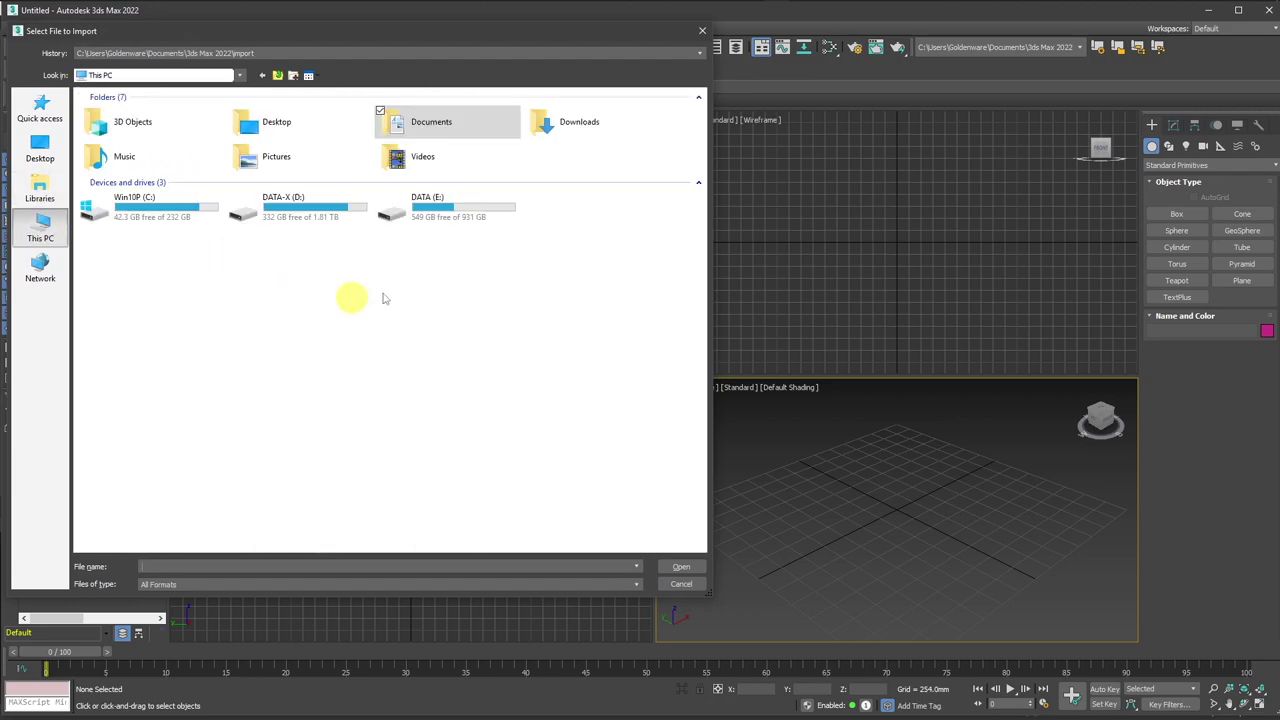
{"action": "left_click", "coordinate": [438, 213]}
{"action": "double_click", "coordinate": [438, 213]}
{"action": "double_click", "coordinate": [148, 347]}
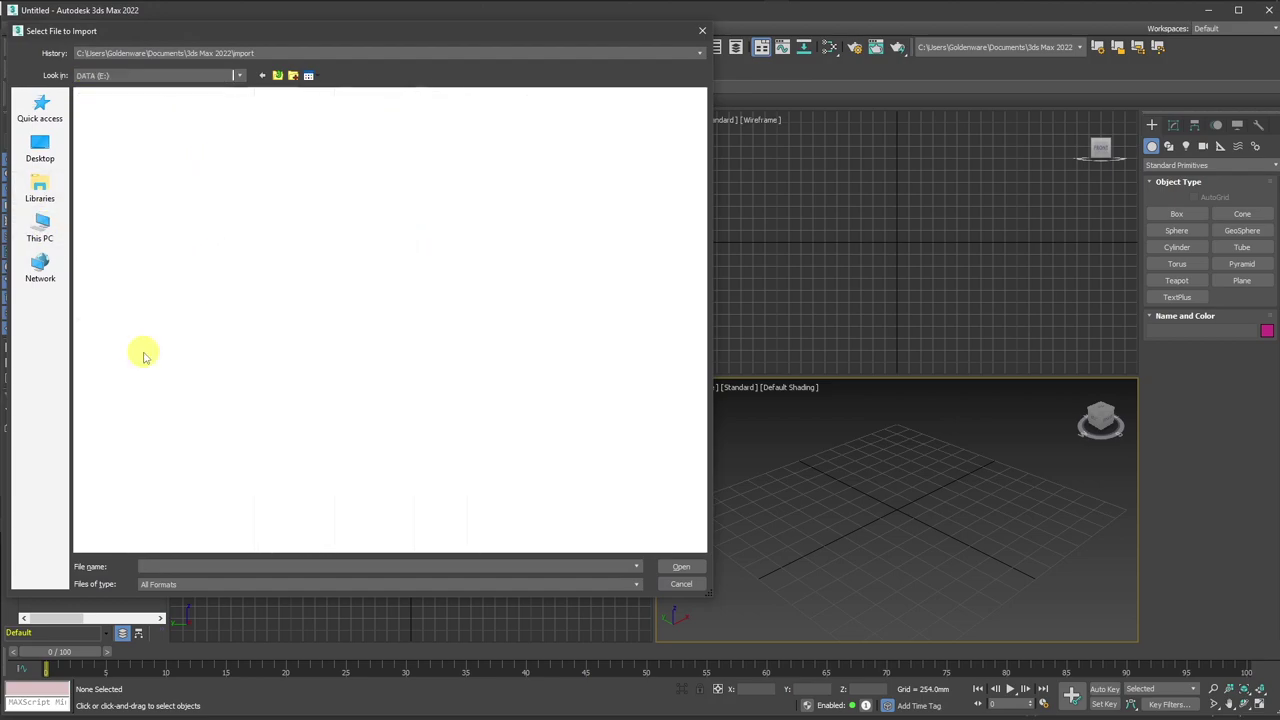
{"action": "double_click", "coordinate": [137, 311]}
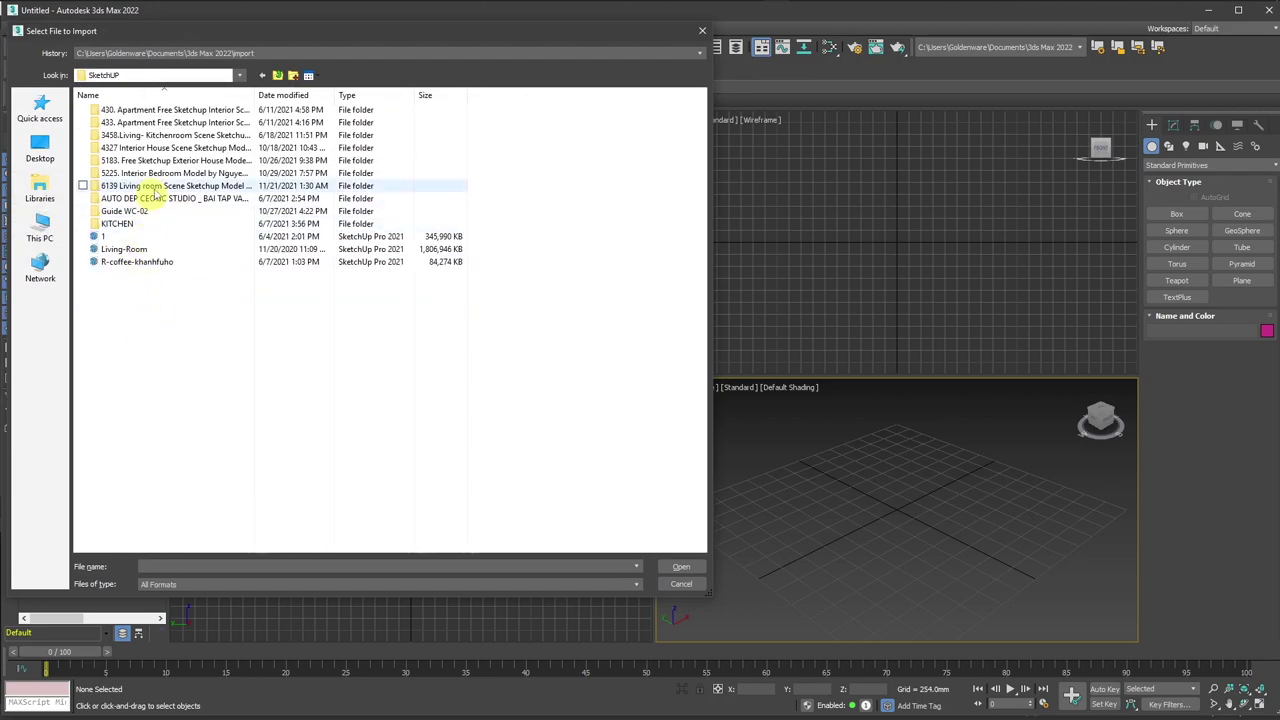
{"action": "left_click", "coordinate": [157, 185]}
{"action": "double_click", "coordinate": [157, 185]}
{"action": "double_click", "coordinate": [154, 124]}
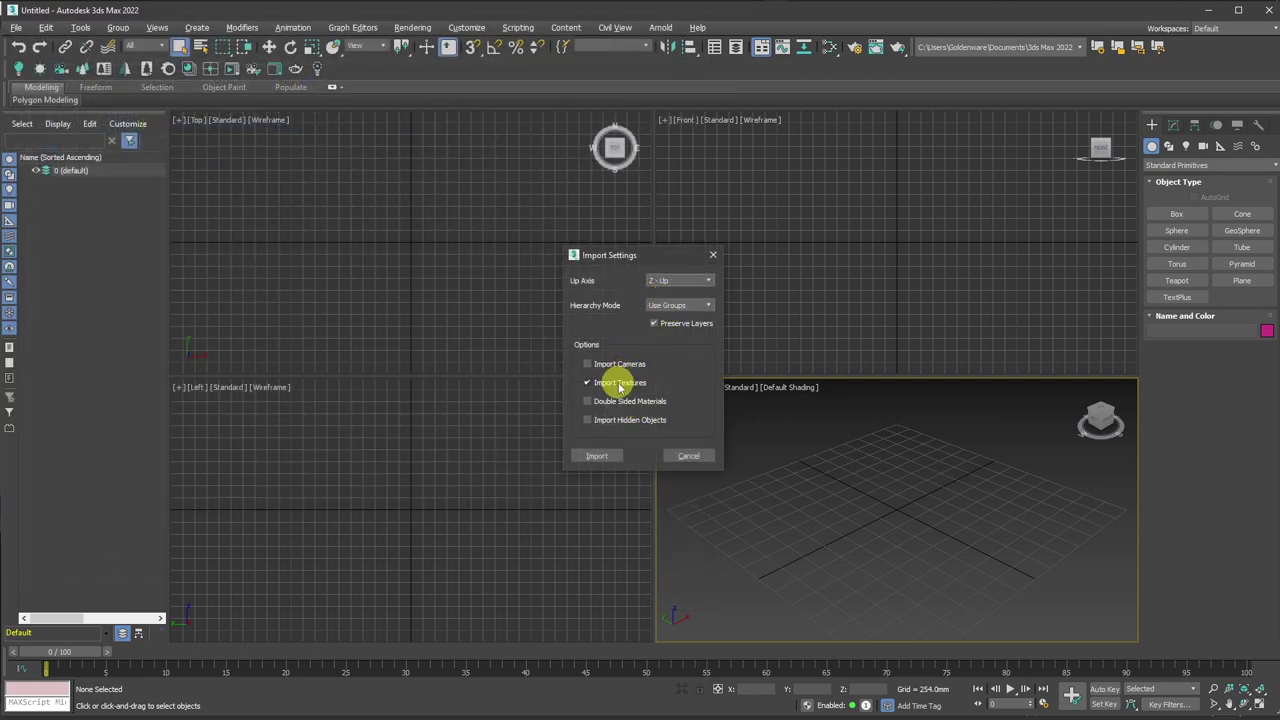
Set the import Hierarchy Mode to Use Groups and load the model.
{"action": "left_click", "coordinate": [674, 306]}
{"action": "left_click", "coordinate": [678, 318]}
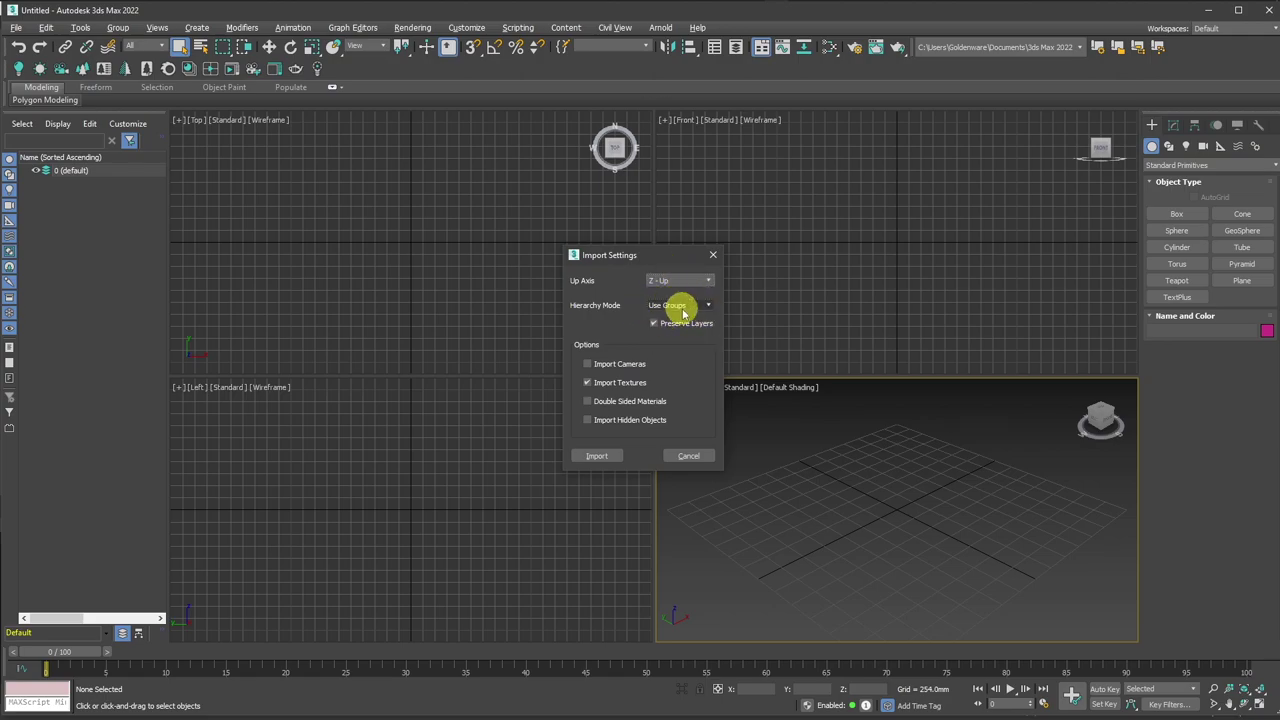
{"action": "left_click", "coordinate": [604, 458]}
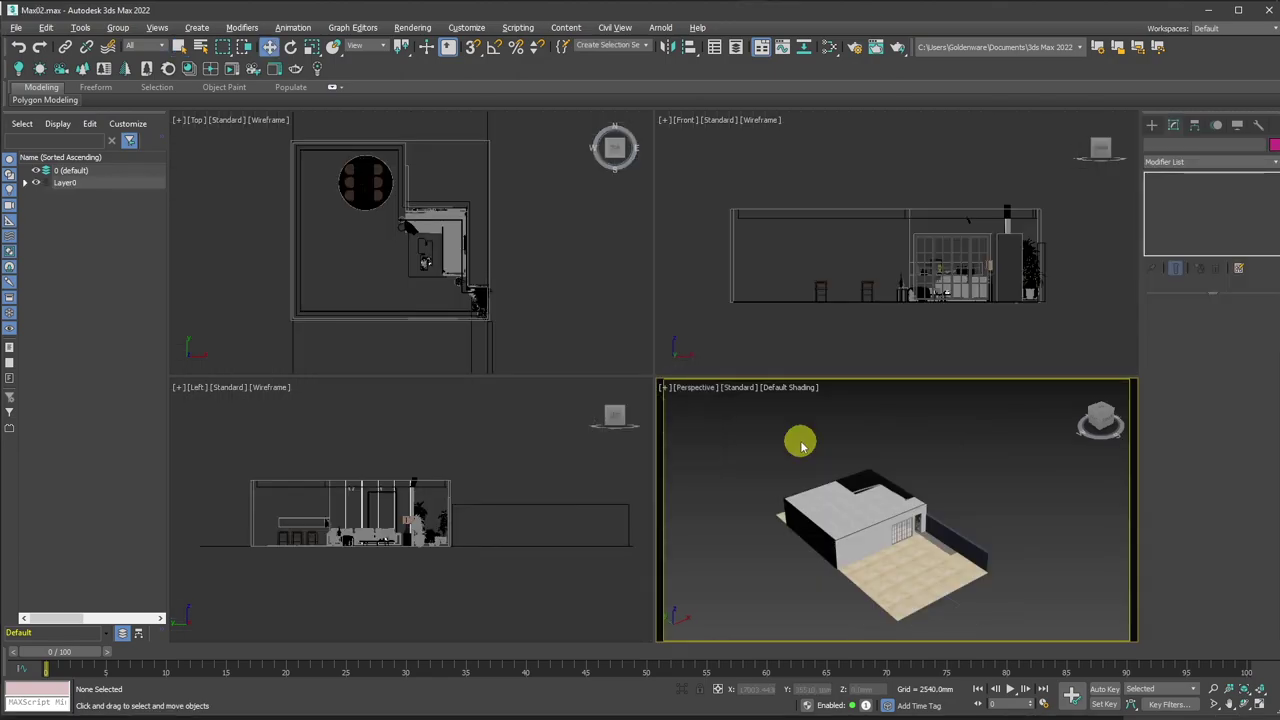
Switch the Render Setup renderer from ART Renderer to CoronaRenderer.
{"action": "left_click", "coordinate": [855, 47]}
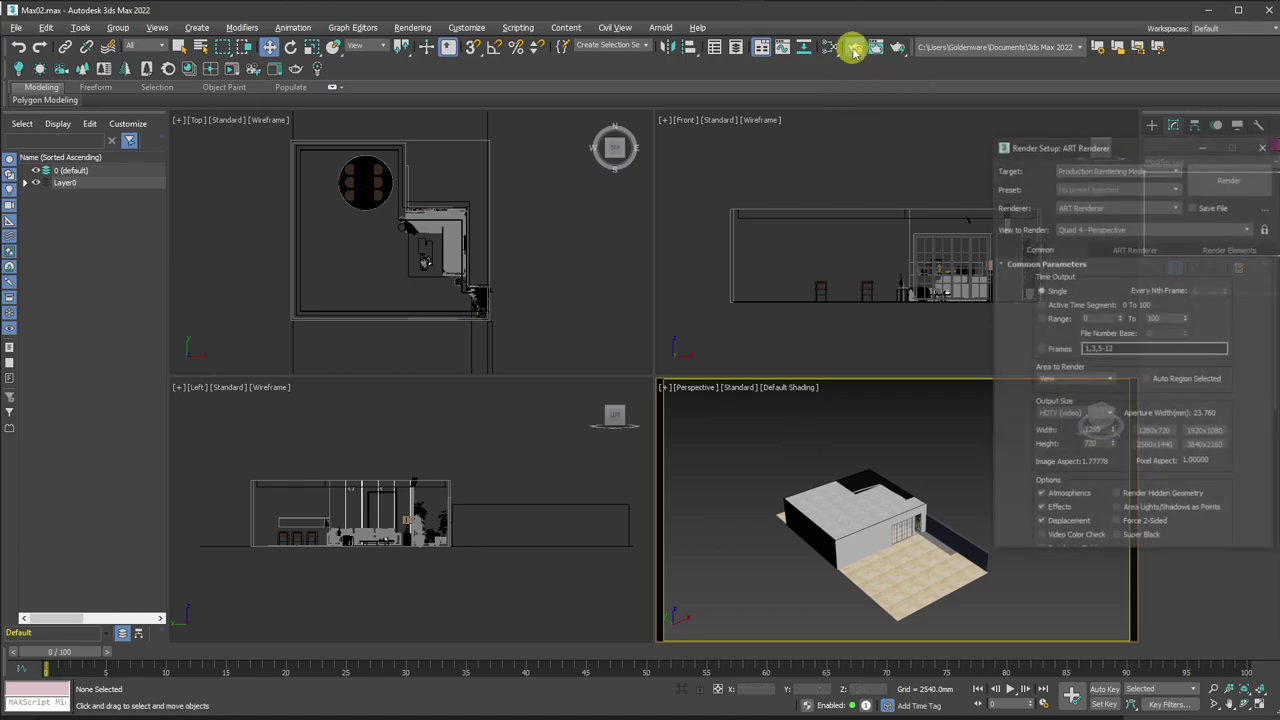
{"action": "left_click", "coordinate": [1118, 207]}
{"action": "left_click", "coordinate": [1088, 269]}
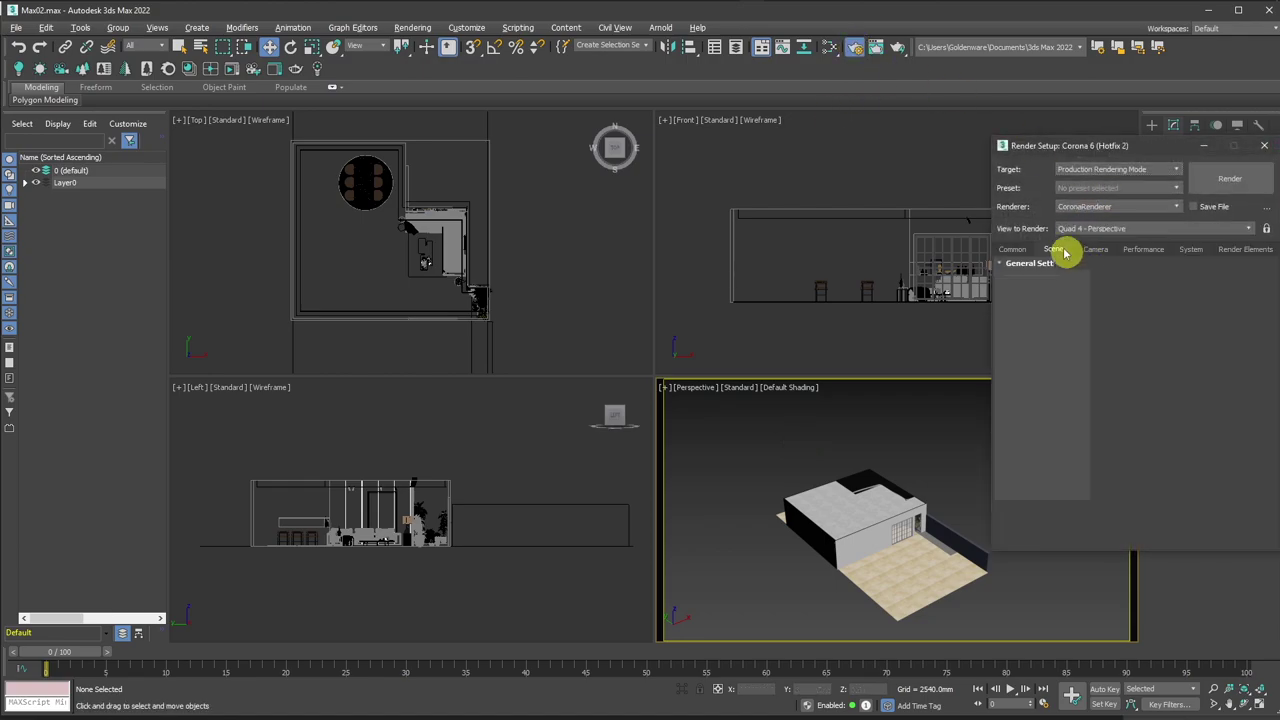
{"action": "left_click", "coordinate": [1013, 249]}
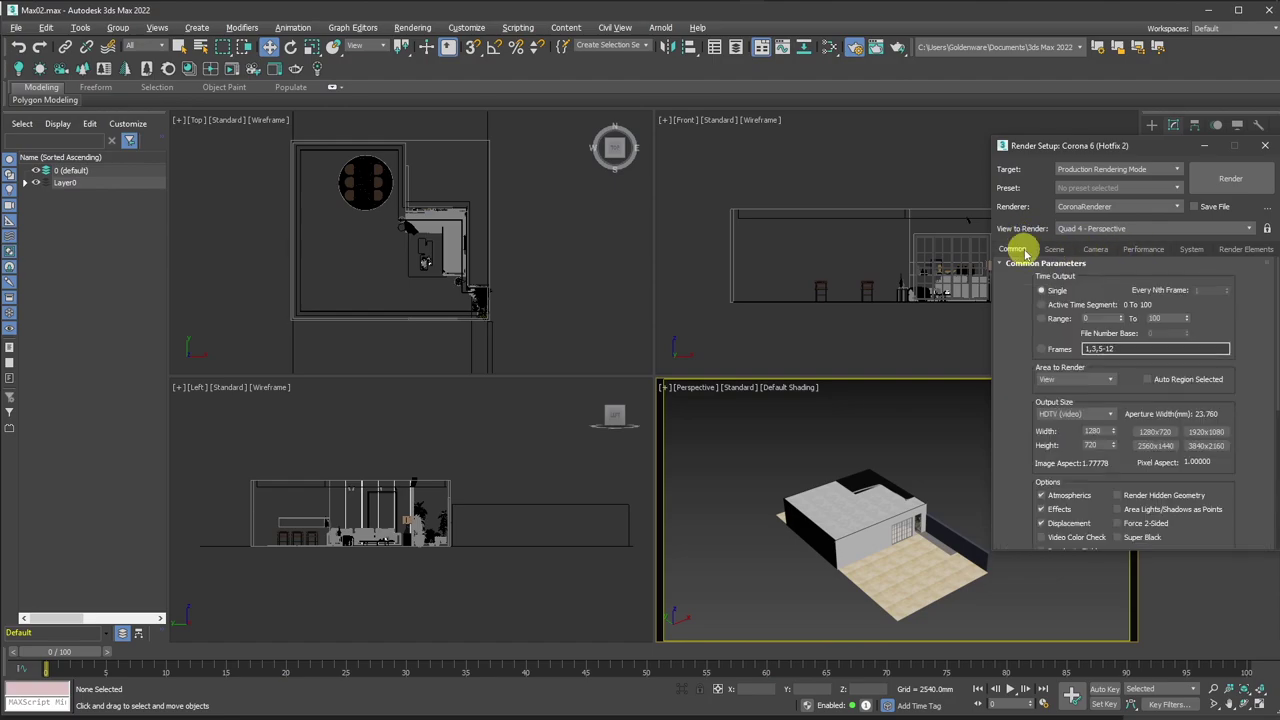
{"action": "left_click", "coordinate": [1263, 148]}
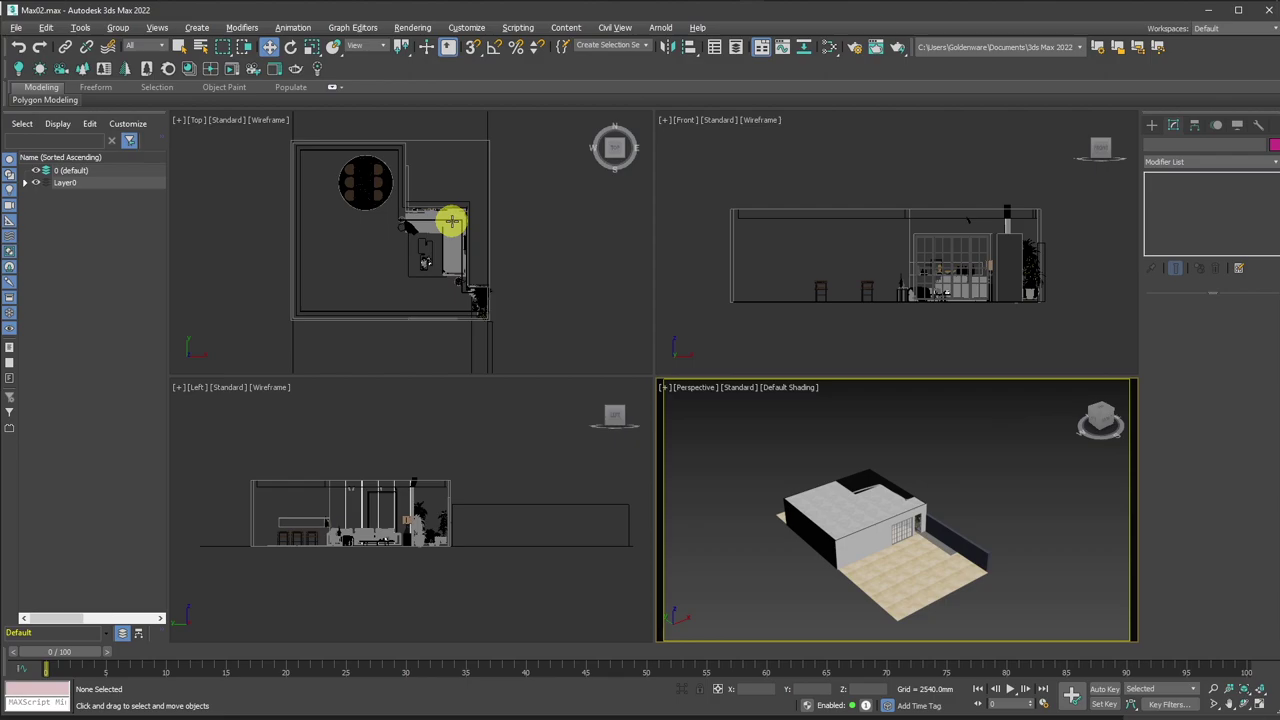
Choose the CoronaCam camera type under Create > Cameras.
{"action": "left_click", "coordinate": [1194, 128]}
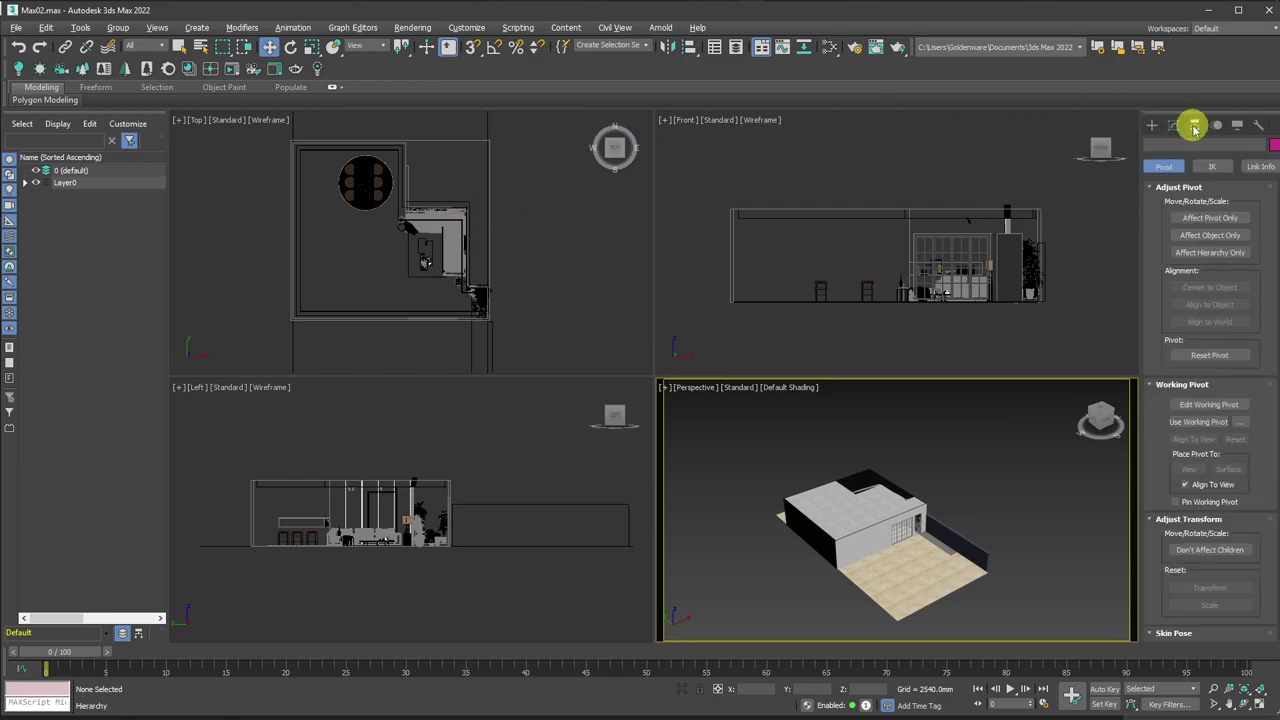
{"action": "left_click", "coordinate": [1151, 124]}
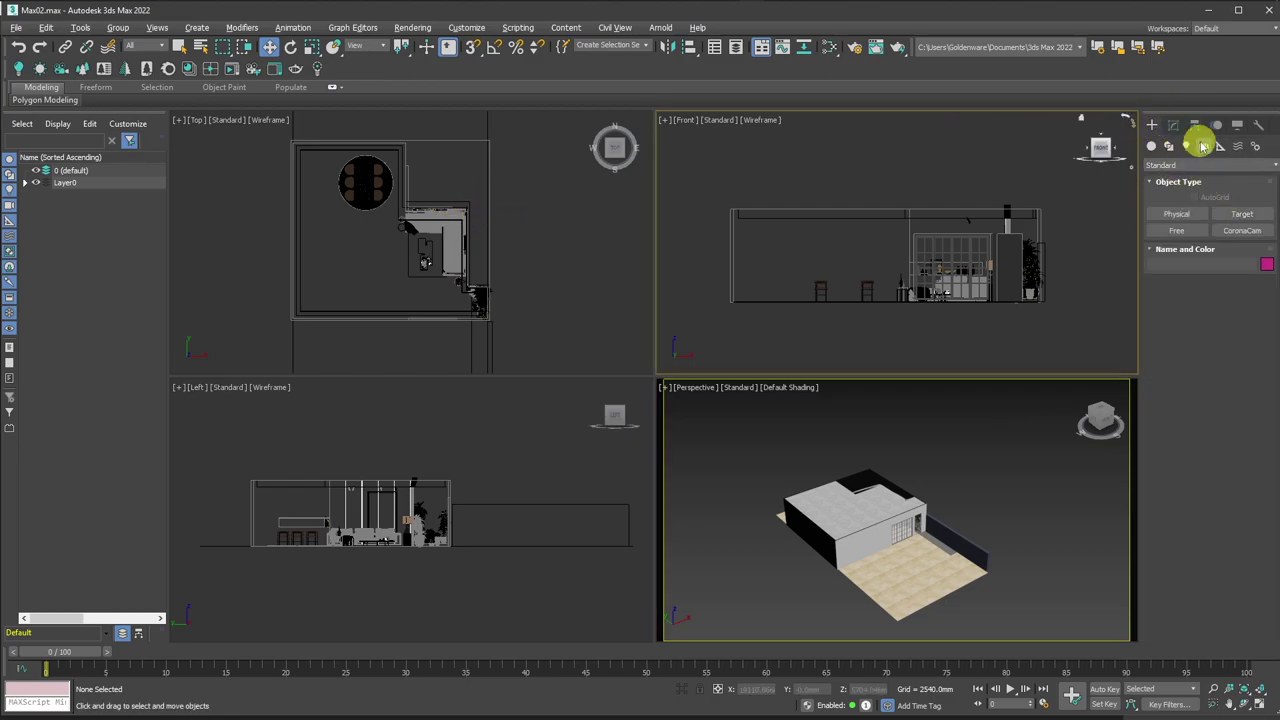
{"action": "left_click", "coordinate": [1205, 148]}
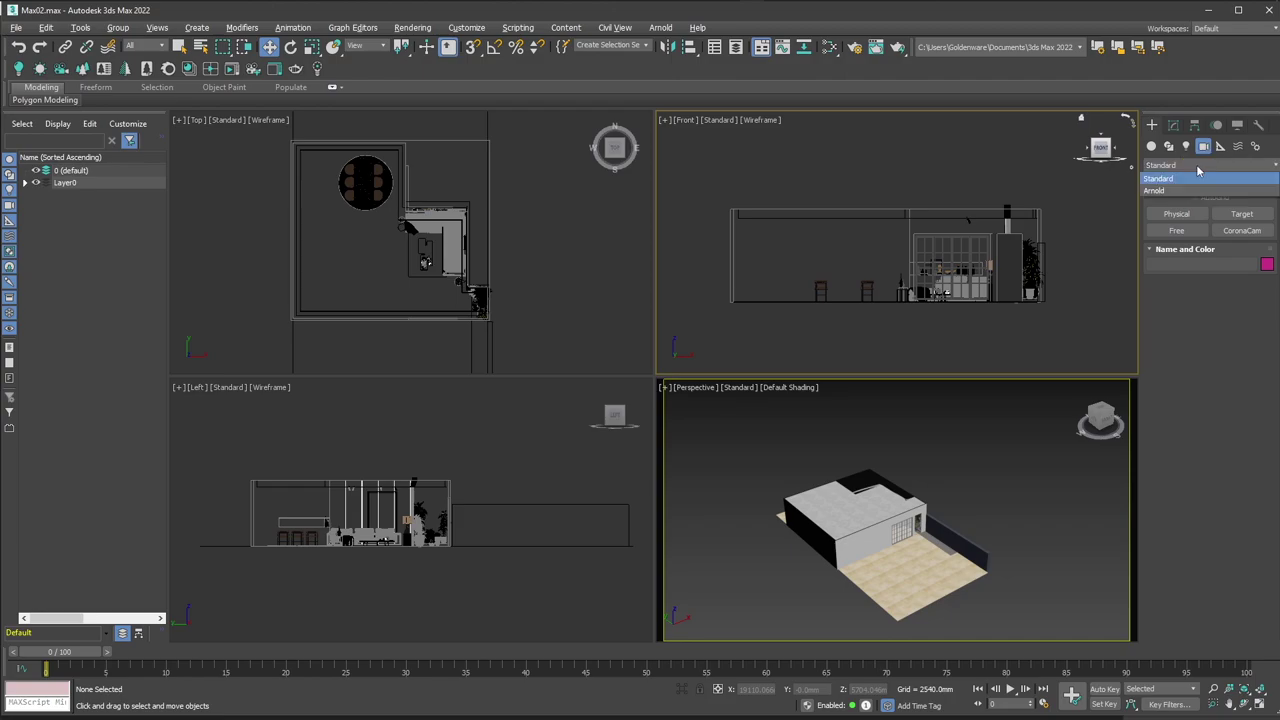
{"action": "left_click", "coordinate": [1238, 232]}
Check the reference living-room render, then drag the camera across the room in plan.
{"action": "left_click_drag", "start_coordinate": [500, 248], "coordinate": [371, 229]}
{"action": "key", "text": "alt+Tab"}
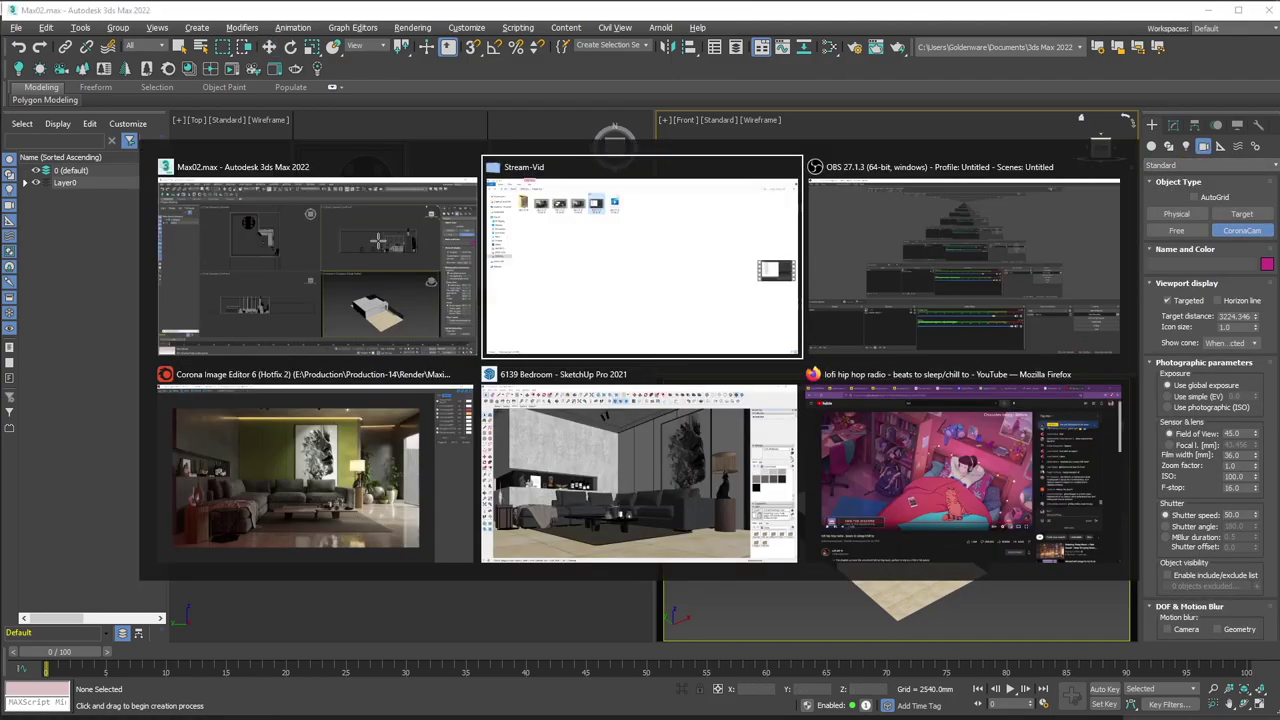
{"action": "left_click", "coordinate": [383, 455]}
{"action": "left_click", "coordinate": [631, 345]}
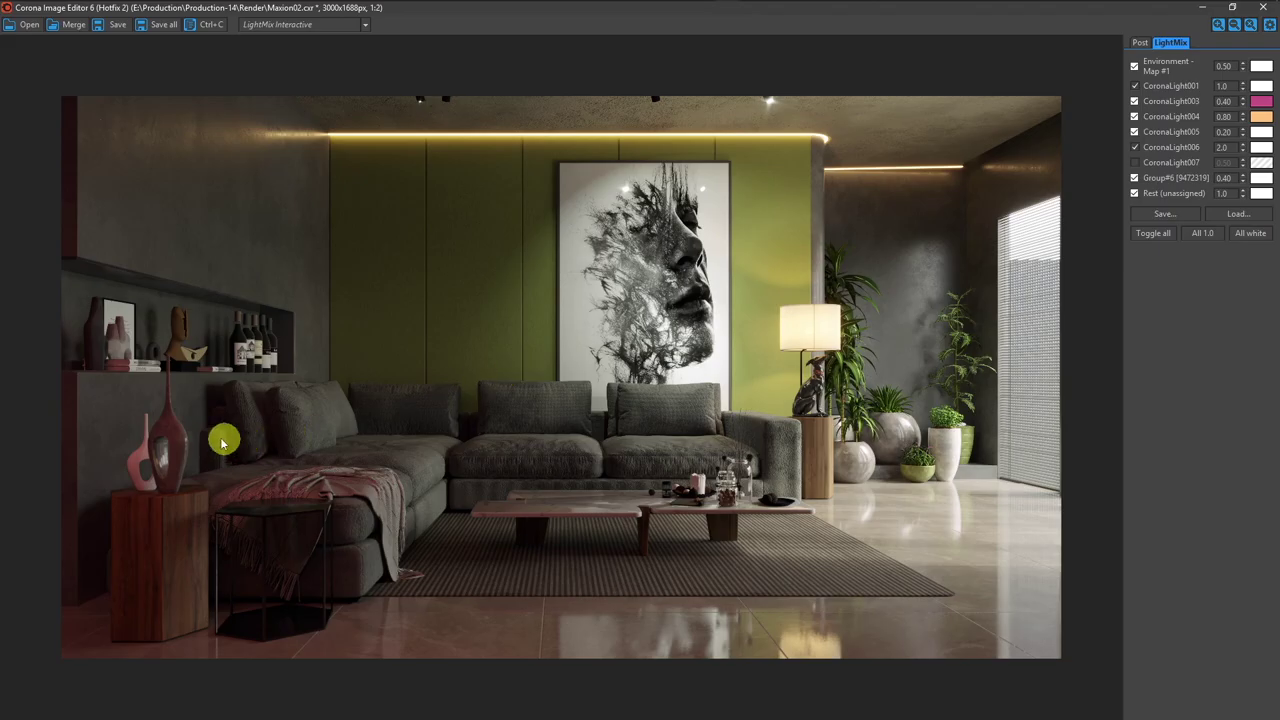
{"action": "key", "text": "alt+Tab"}
{"action": "scroll", "coordinate": [354, 238], "scroll_direction": "up", "scroll_amount": 2}
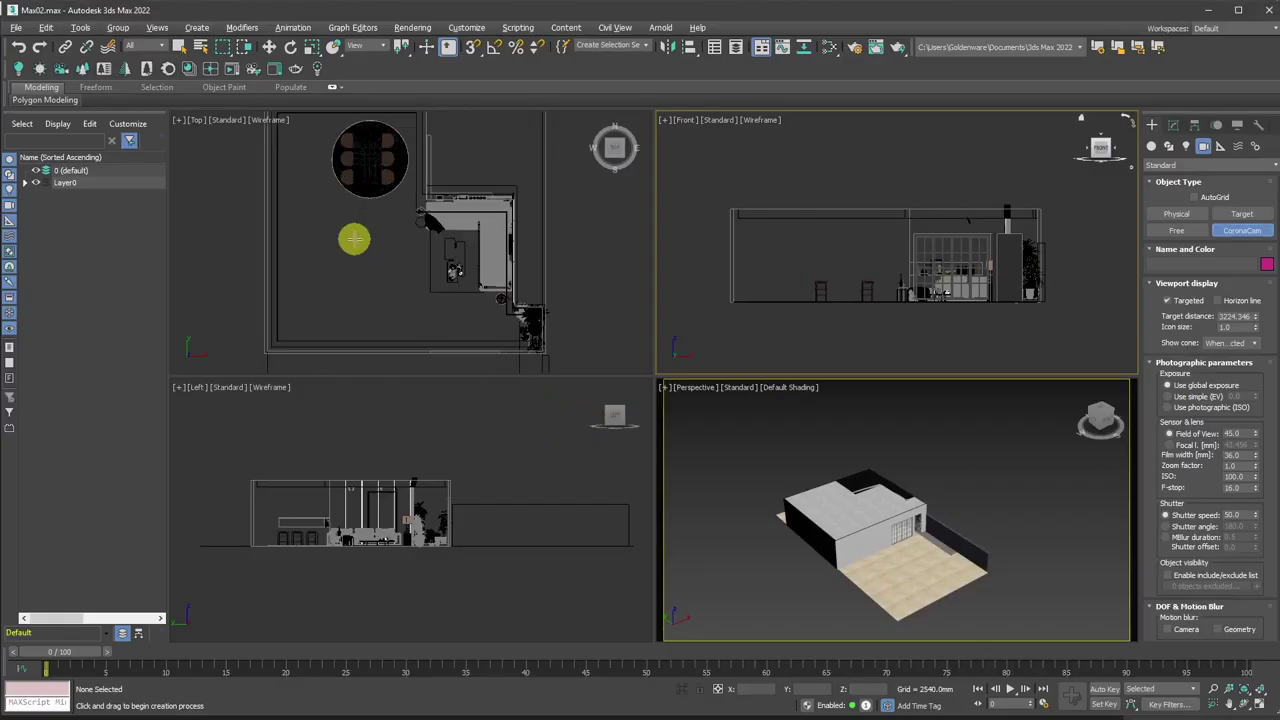
{"action": "left_click_drag", "start_coordinate": [349, 256], "coordinate": [472, 255]}
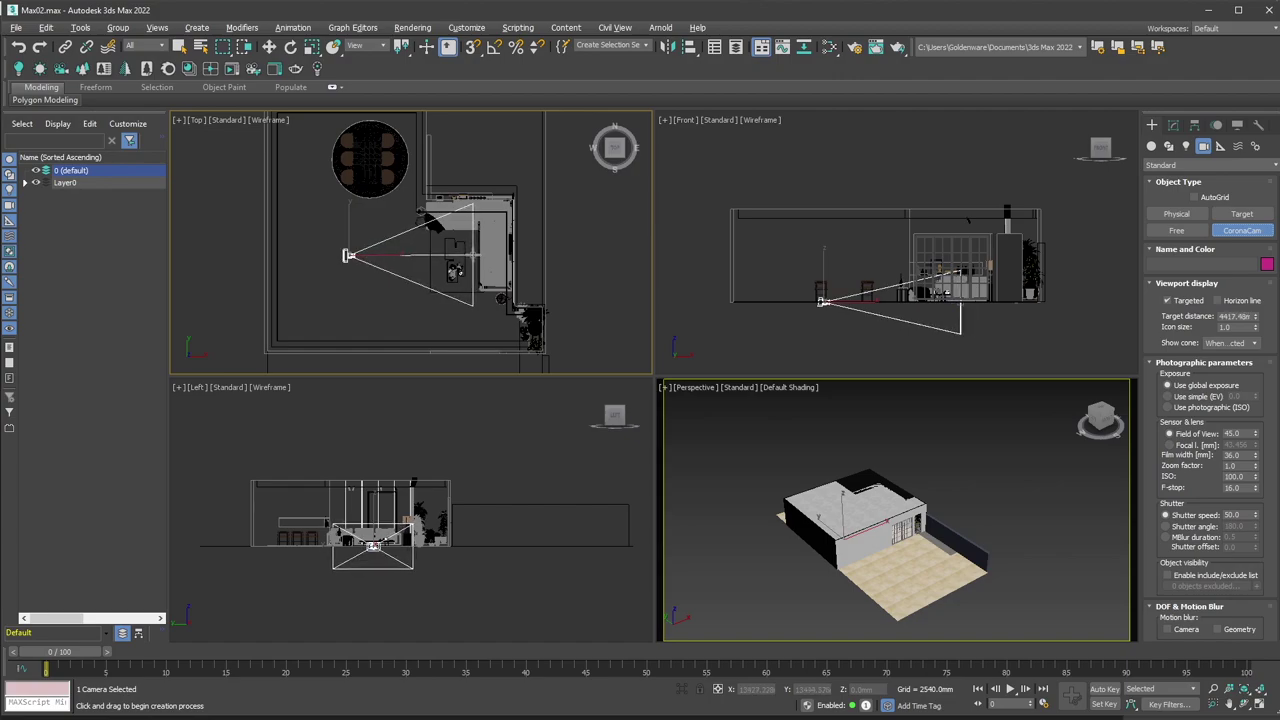
Show CoronaCamera001 in a maximized viewport and truck it so the sofa fills the view.
{"action": "right_click", "coordinate": [935, 489]}
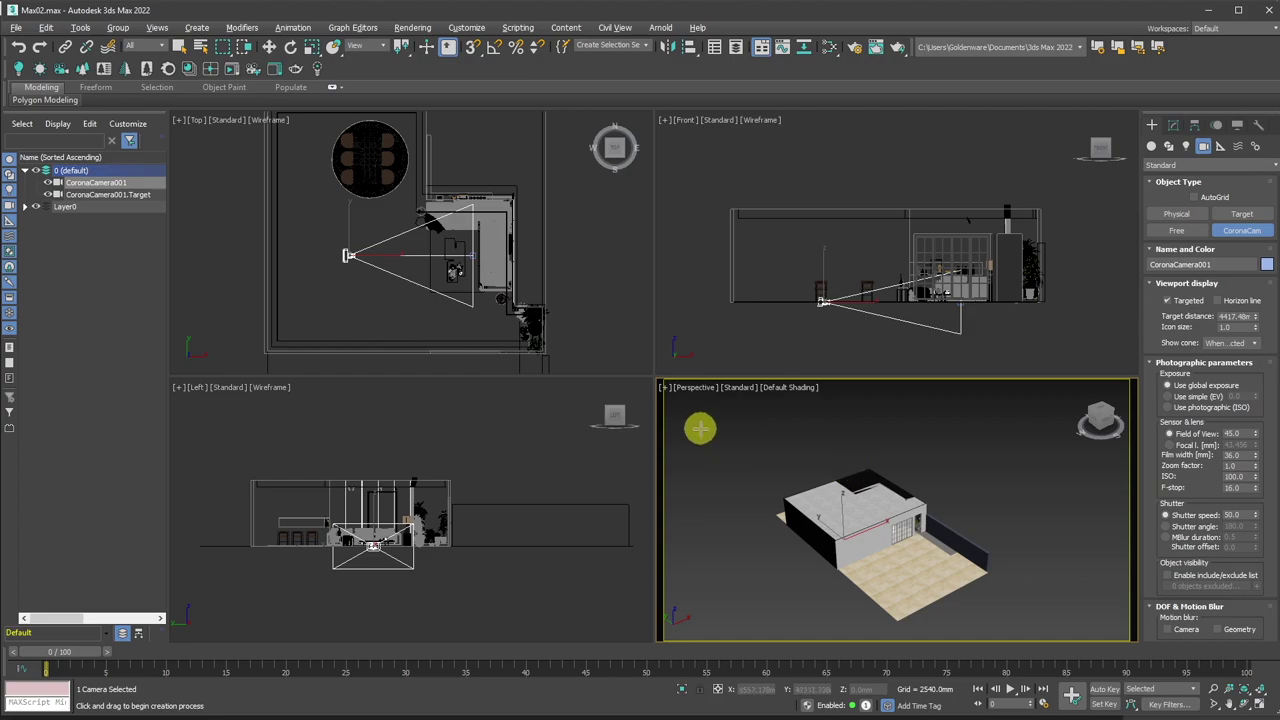
{"action": "left_click", "coordinate": [702, 391]}
{"action": "mouse_move", "coordinate": [760, 401]}
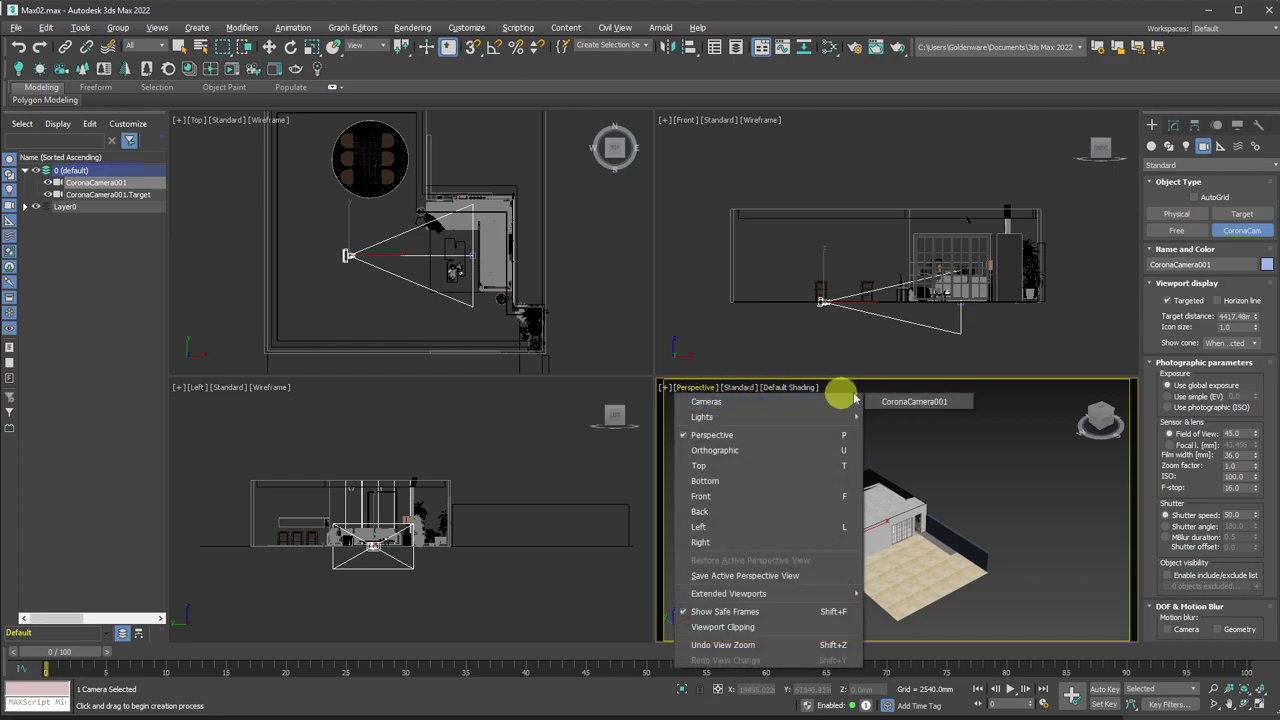
{"action": "left_click", "coordinate": [890, 401]}
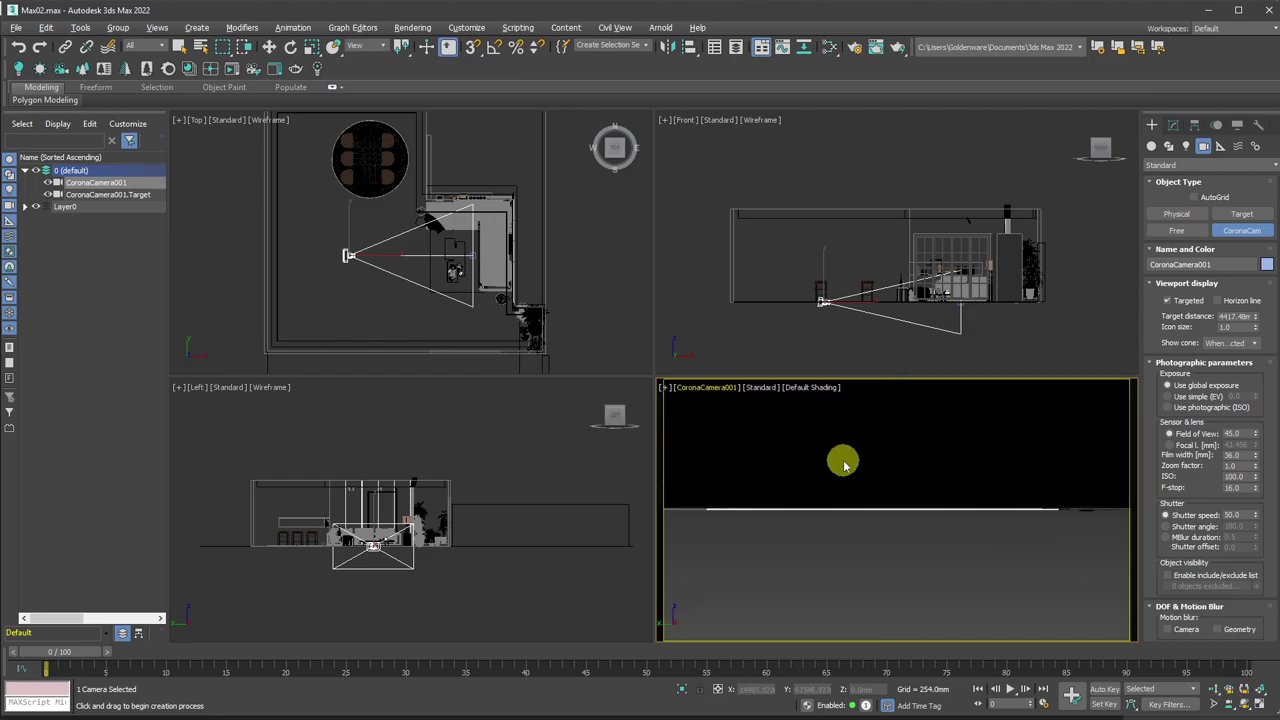
{"action": "key", "text": "alt+w"}
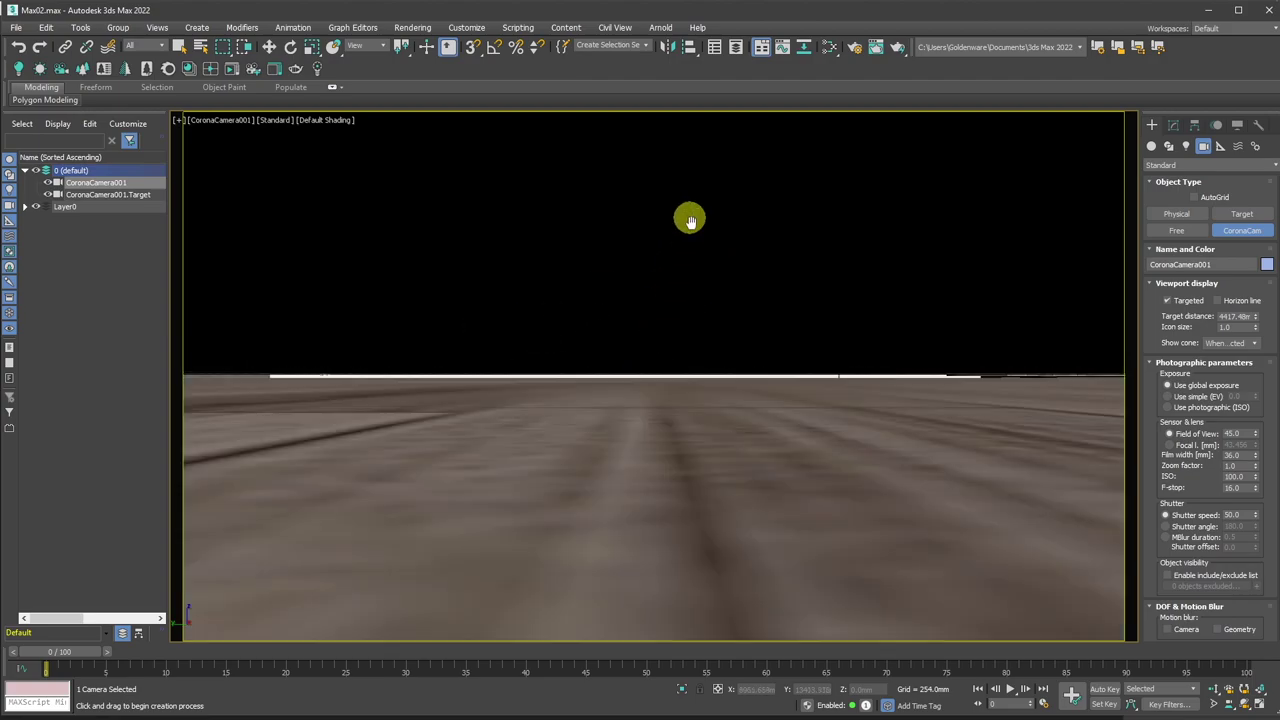
{"action": "mouse_move", "coordinate": [690, 220]}
{"action": "middle_mouse_down"}
{"action": "mouse_move", "coordinate": [694, 286]}
{"action": "mouse_move", "coordinate": [750, 420]}
{"action": "mouse_move", "coordinate": [848, 443]}
{"action": "mouse_move", "coordinate": [834, 434]}
{"action": "middle_mouse_up"}
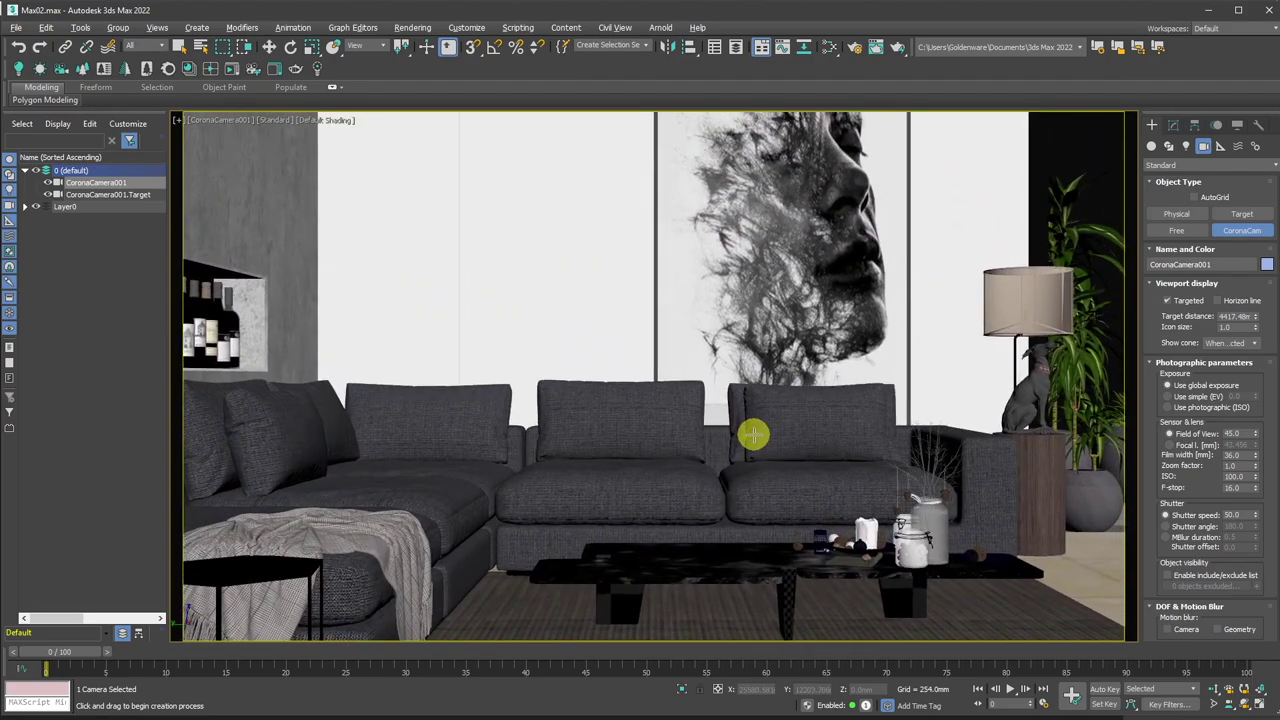
Compare with the reference render, widen the camera's field of view, and restore four viewports.
{"action": "key", "text": "alt+Tab"}
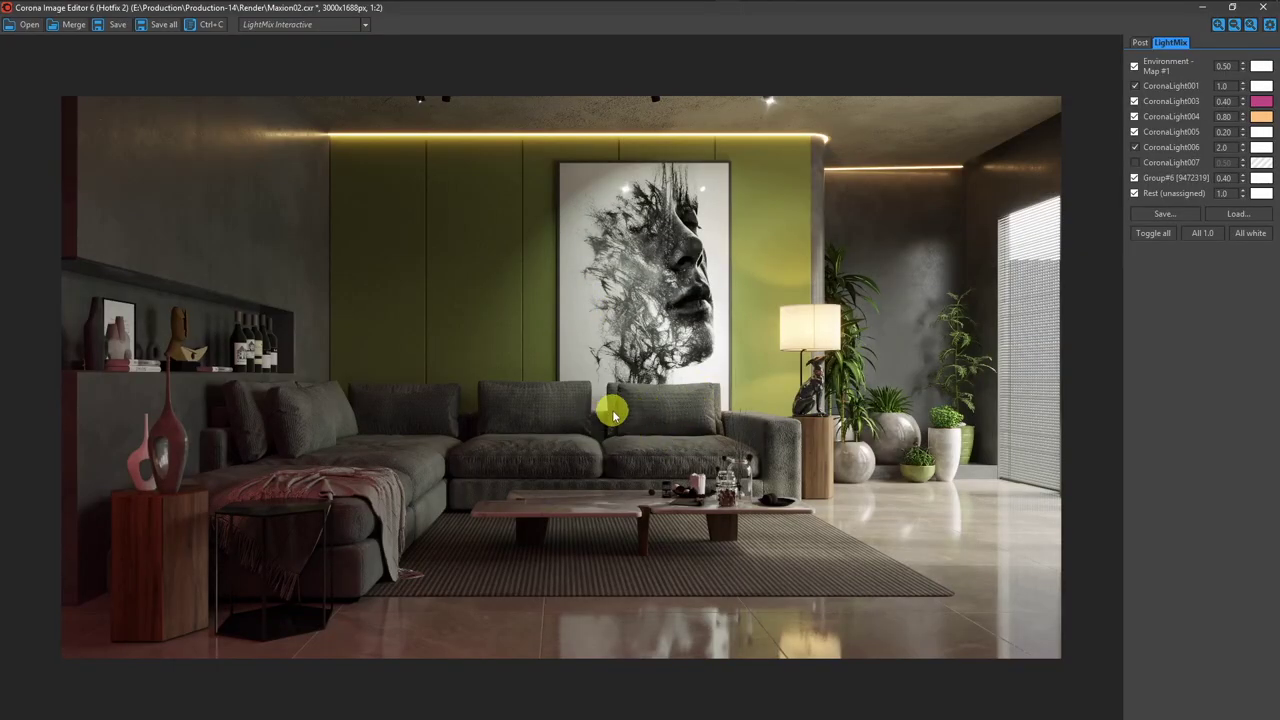
{"action": "key", "text": "alt+Tab"}
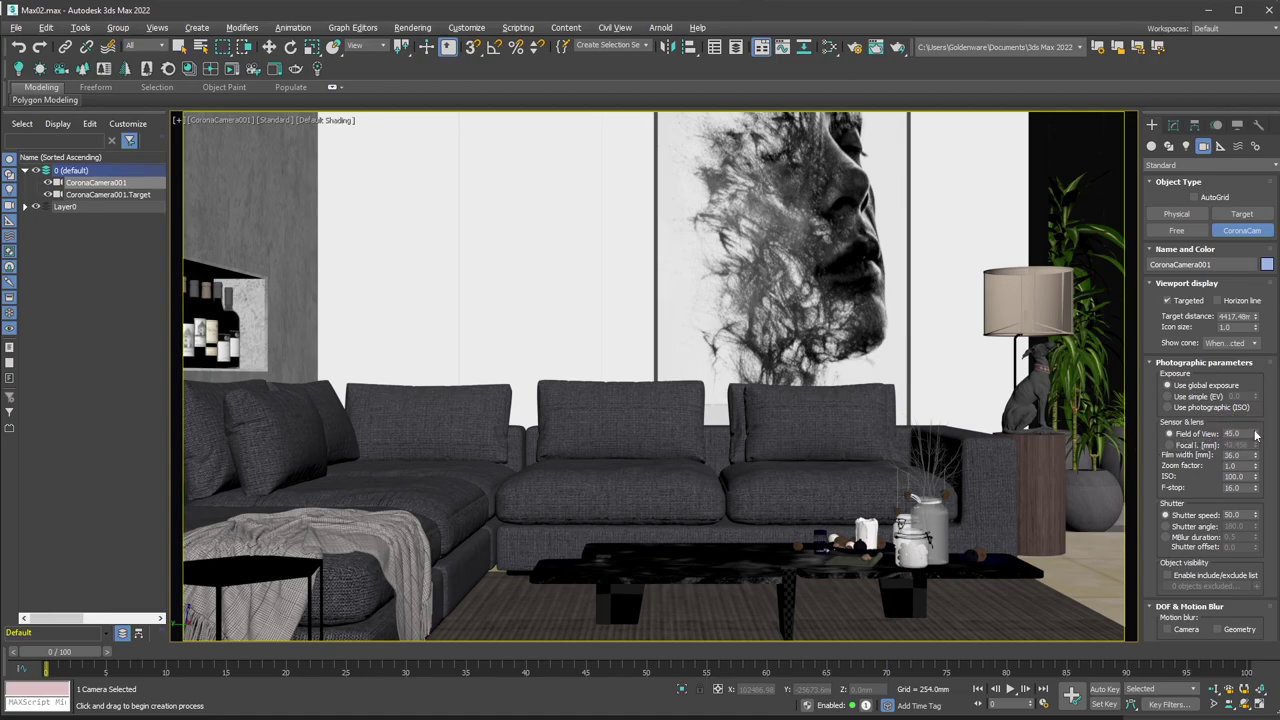
{"action": "left_click_drag", "start_coordinate": [1255, 433], "coordinate": [1256, 399]}
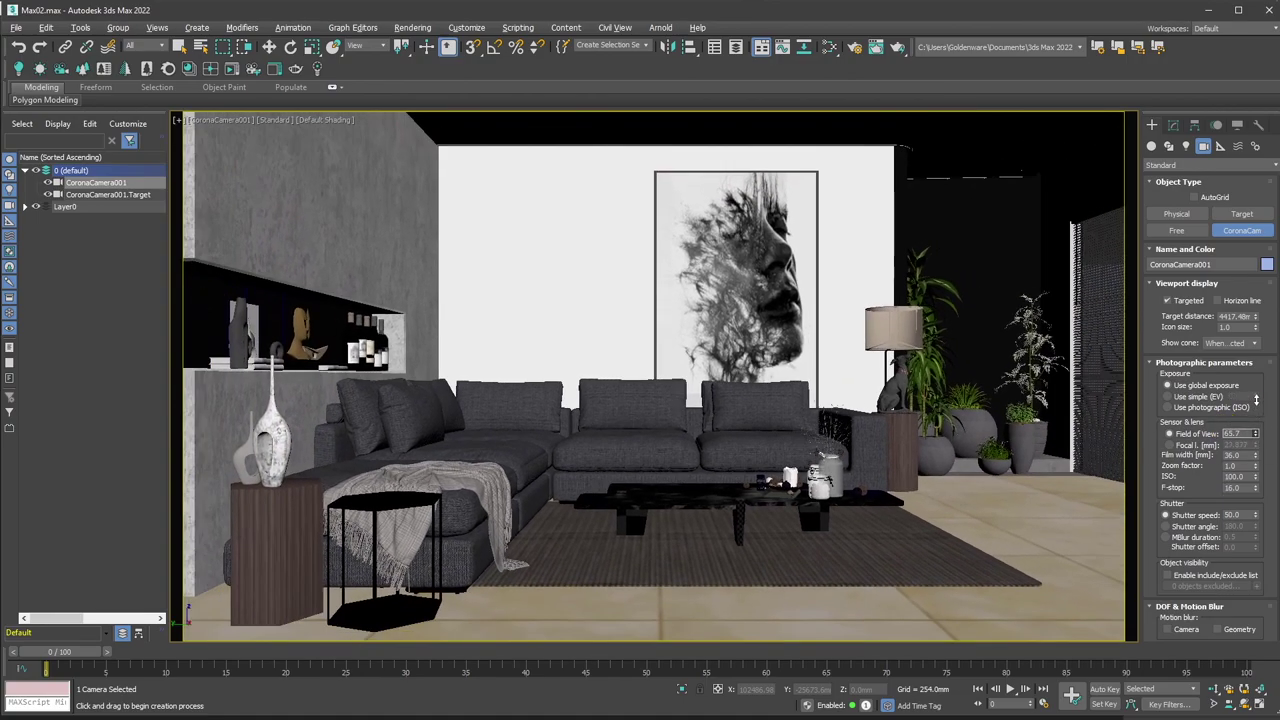
{"action": "key", "text": "alt+Tab"}
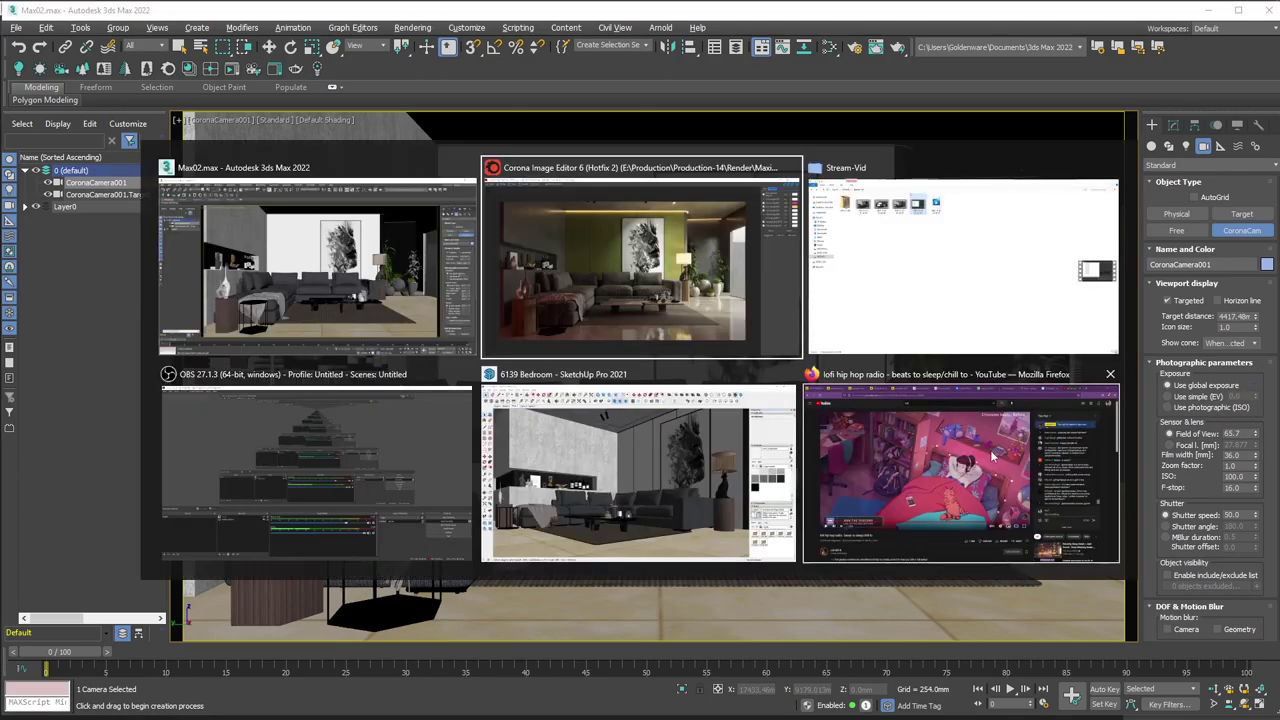
{"action": "key", "text": "alt+Tab"}
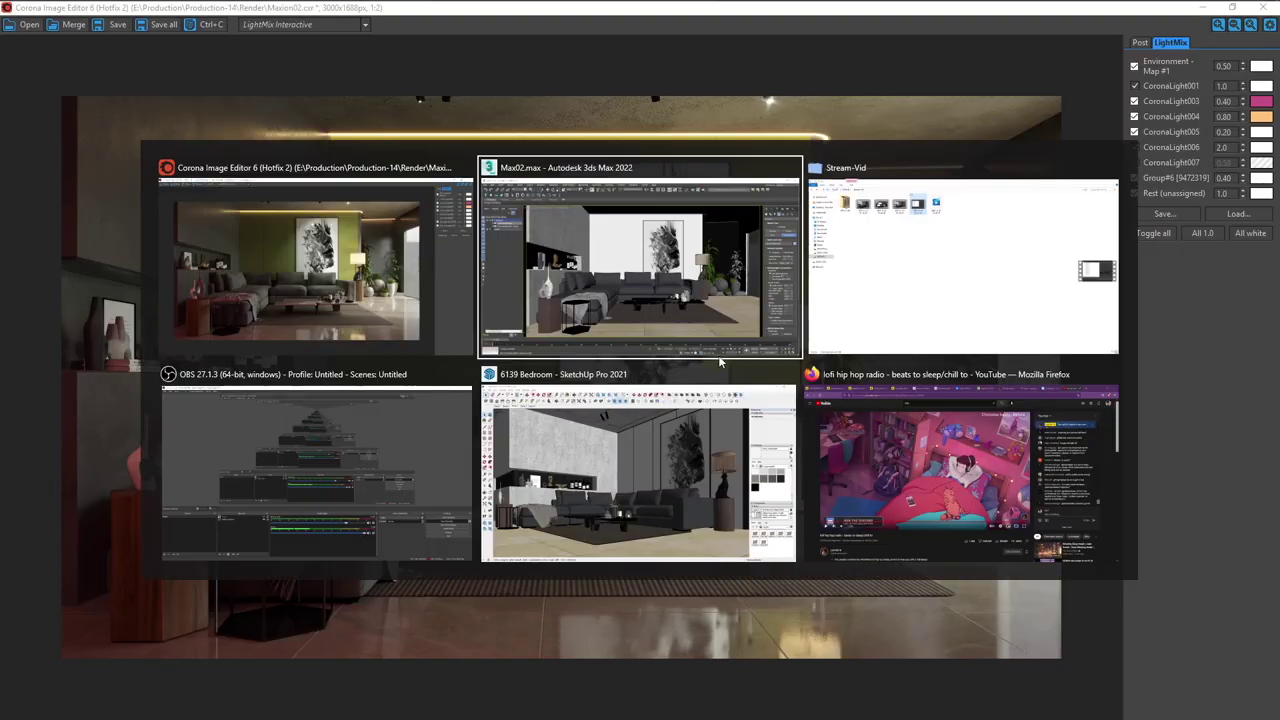
{"action": "key", "text": "alt+w"}
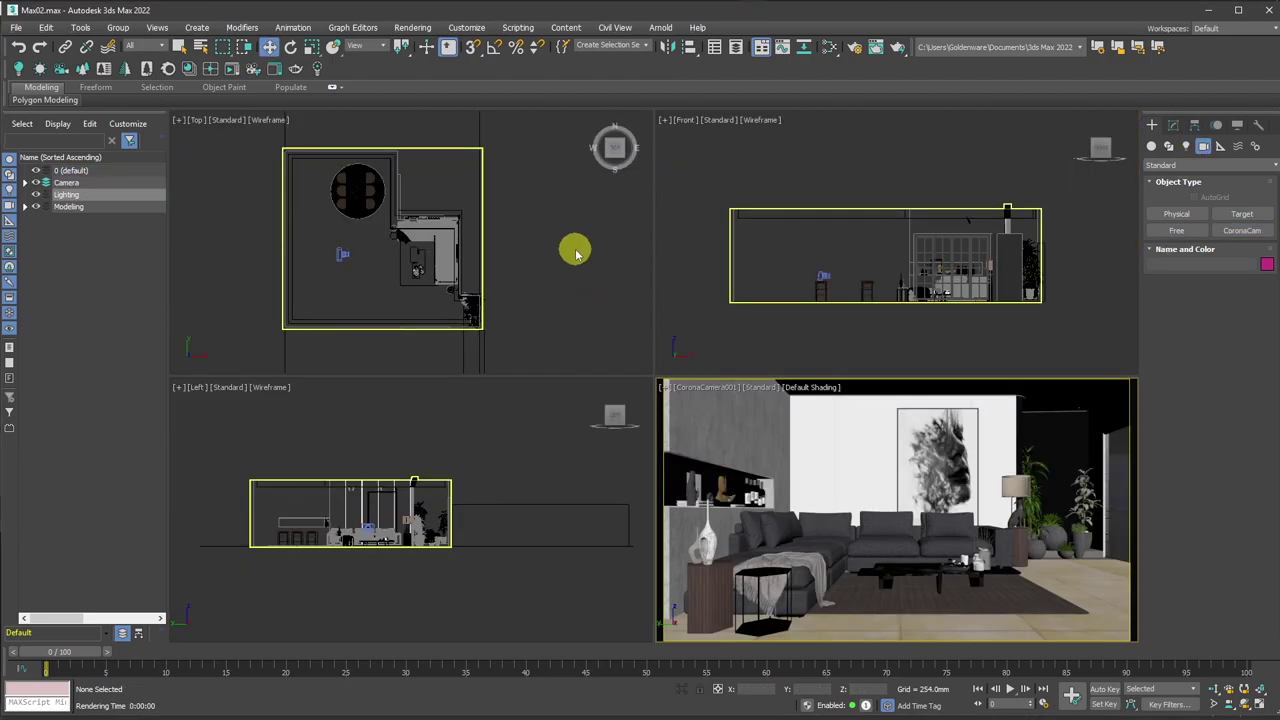
Set the Corona scene environment to a single Bitmap map using 1044 Overcast Sun.hdr.
{"action": "left_click", "coordinate": [853, 47]}
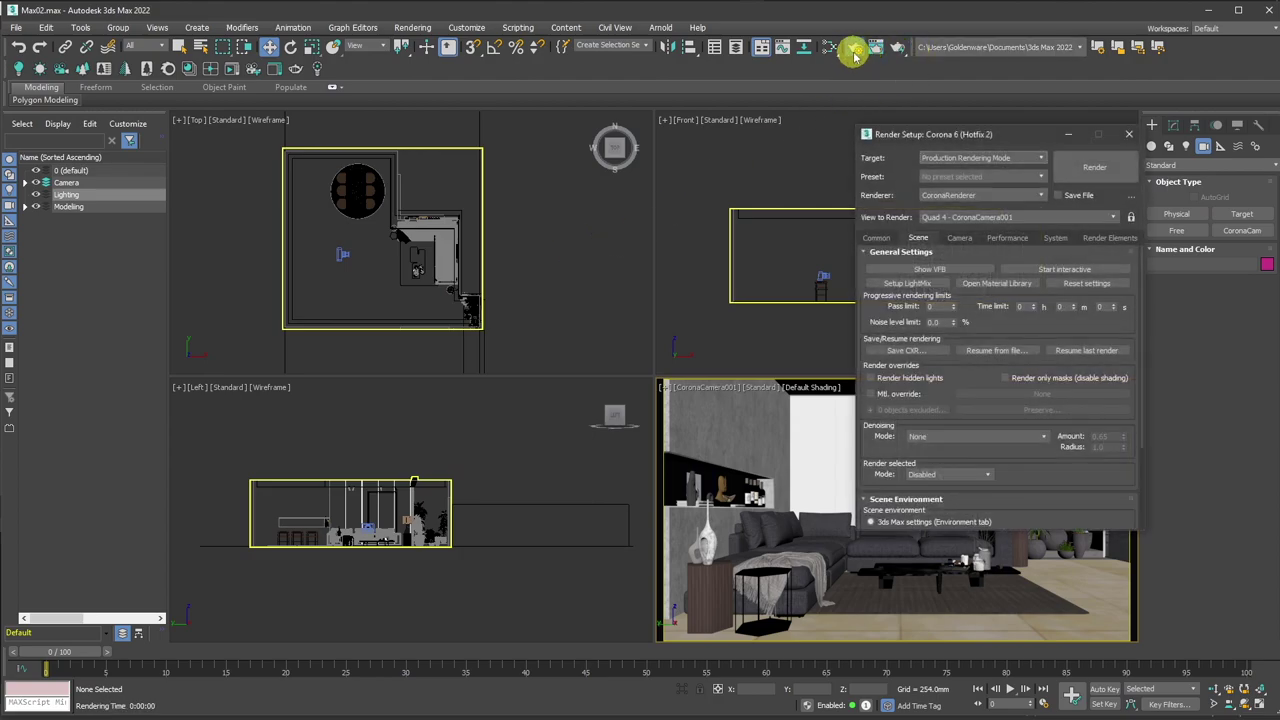
{"action": "scroll", "coordinate": [1065, 410], "scroll_direction": "down", "scroll_amount": 3}
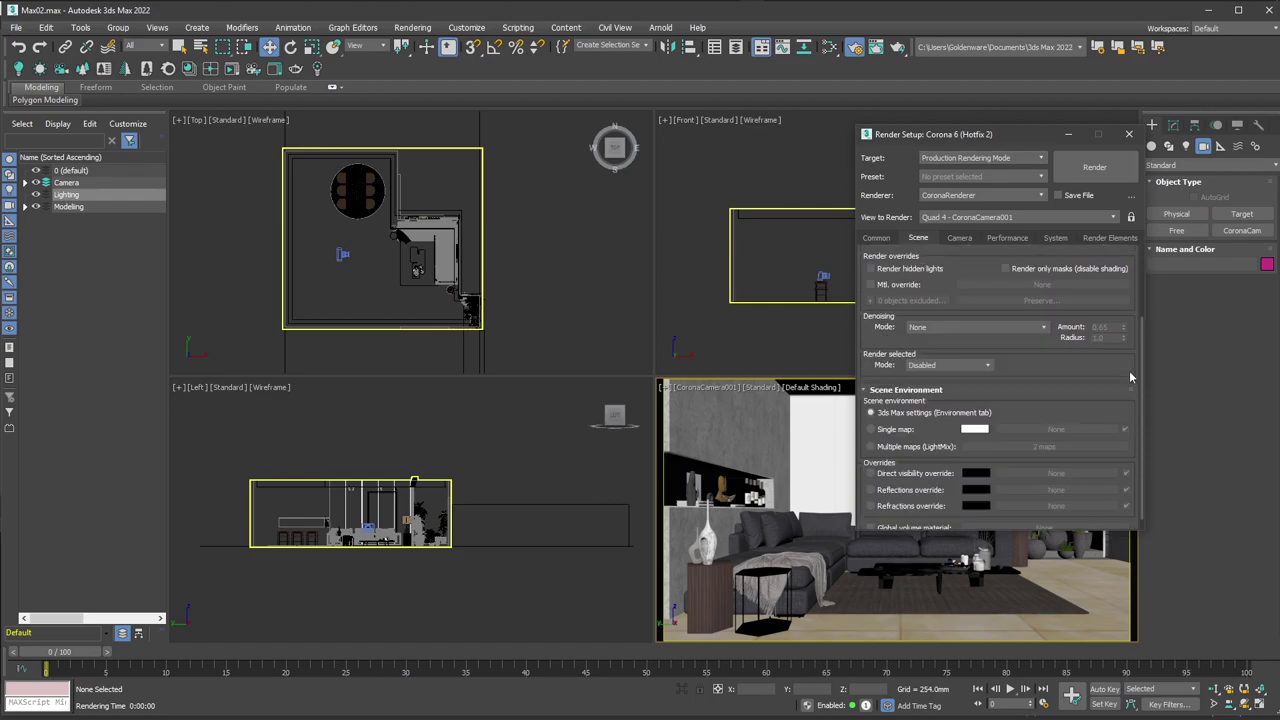
{"action": "left_click", "coordinate": [890, 418]}
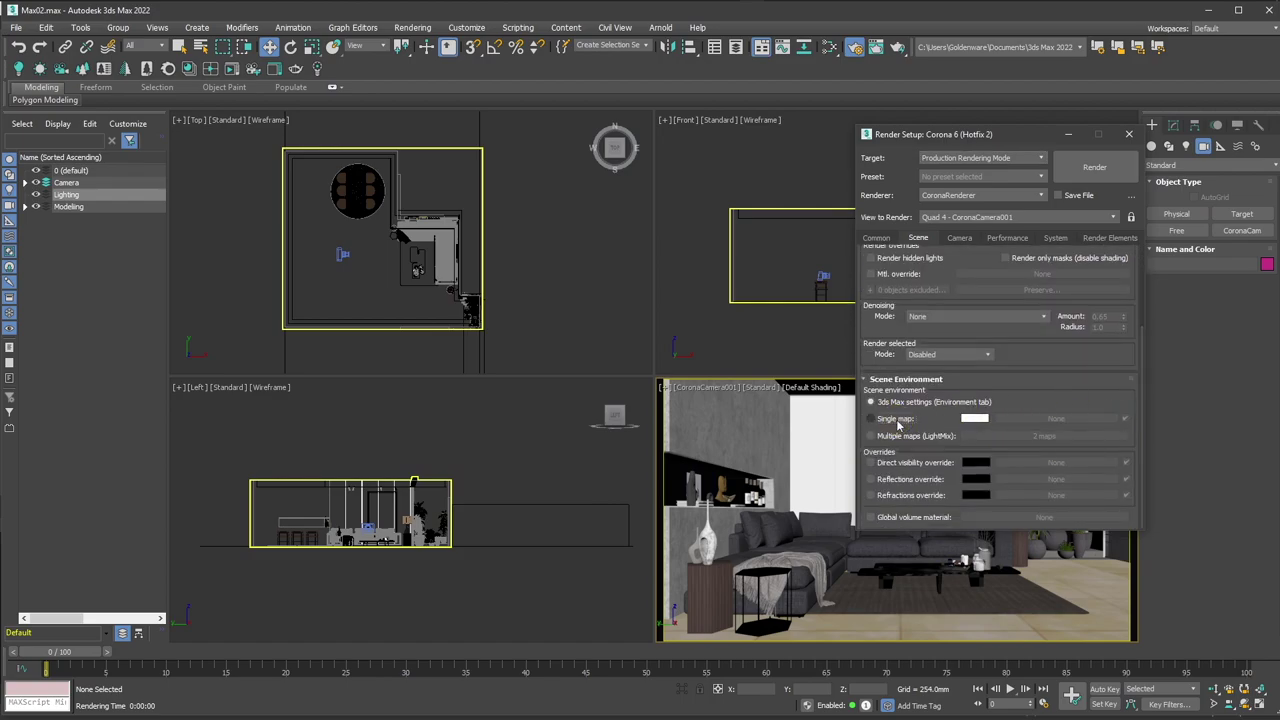
{"action": "left_click", "coordinate": [1035, 418]}
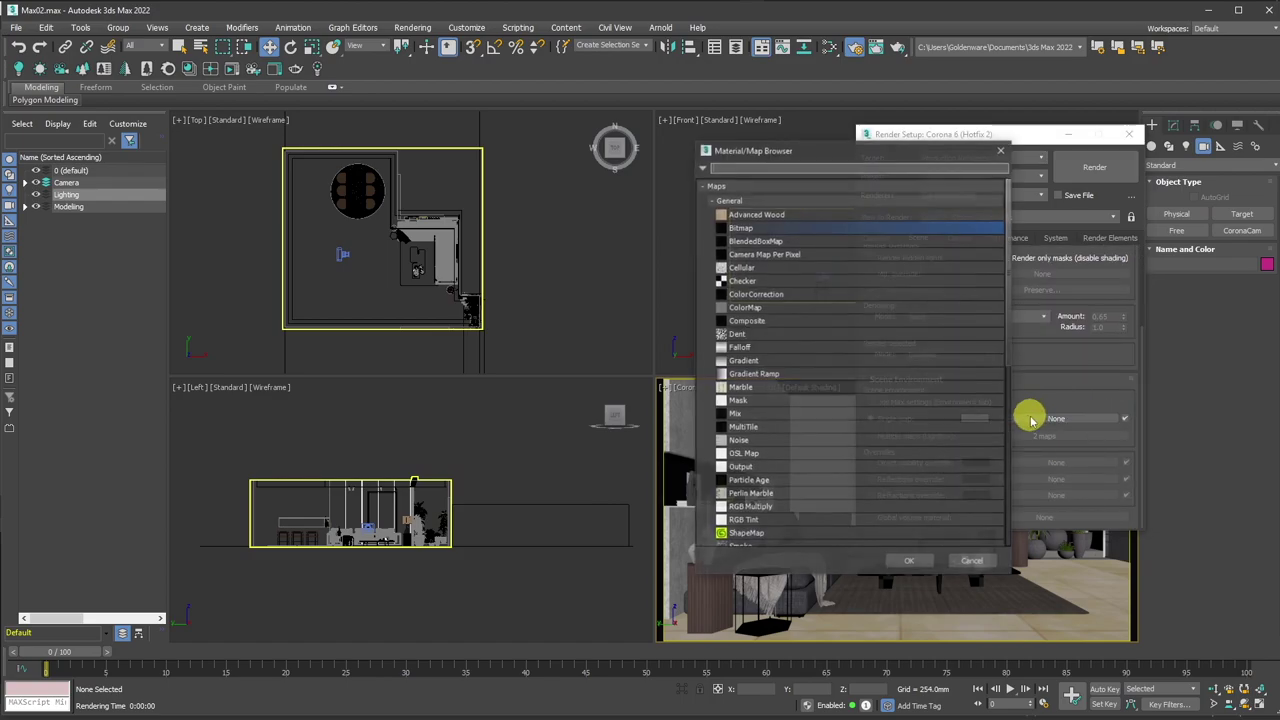
{"action": "double_click", "coordinate": [753, 230]}
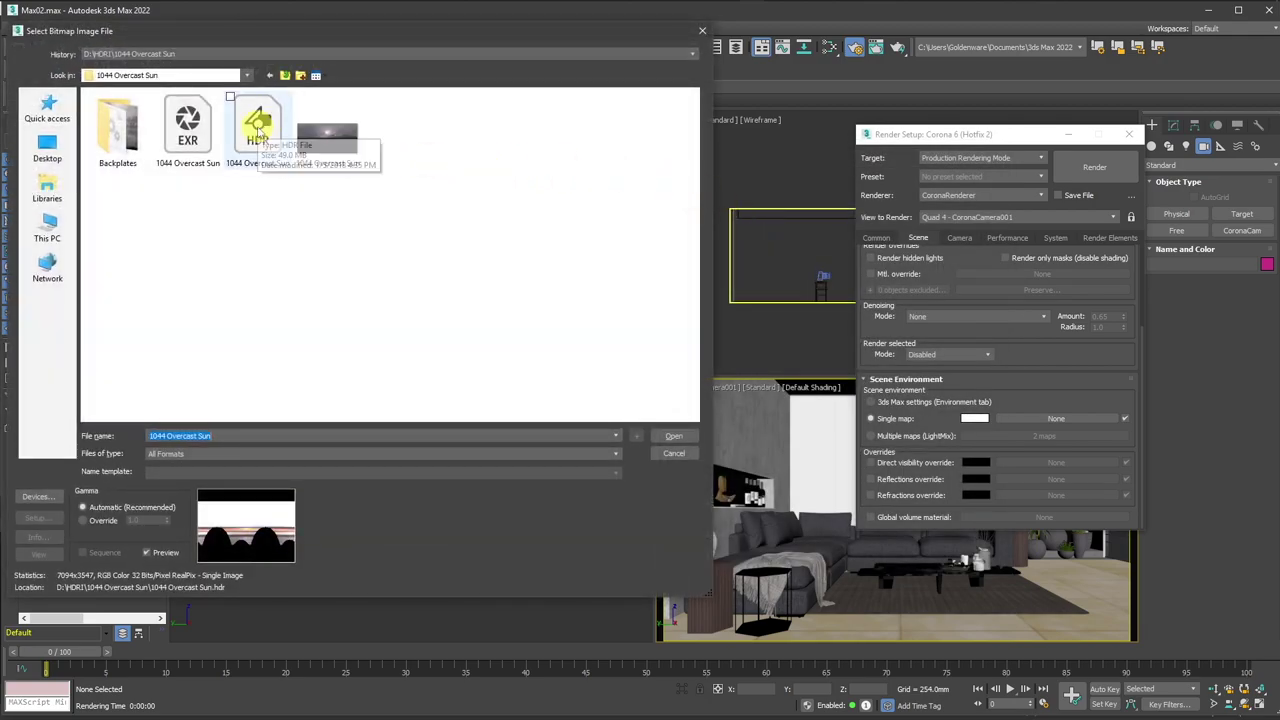
{"action": "left_click", "coordinate": [258, 127]}
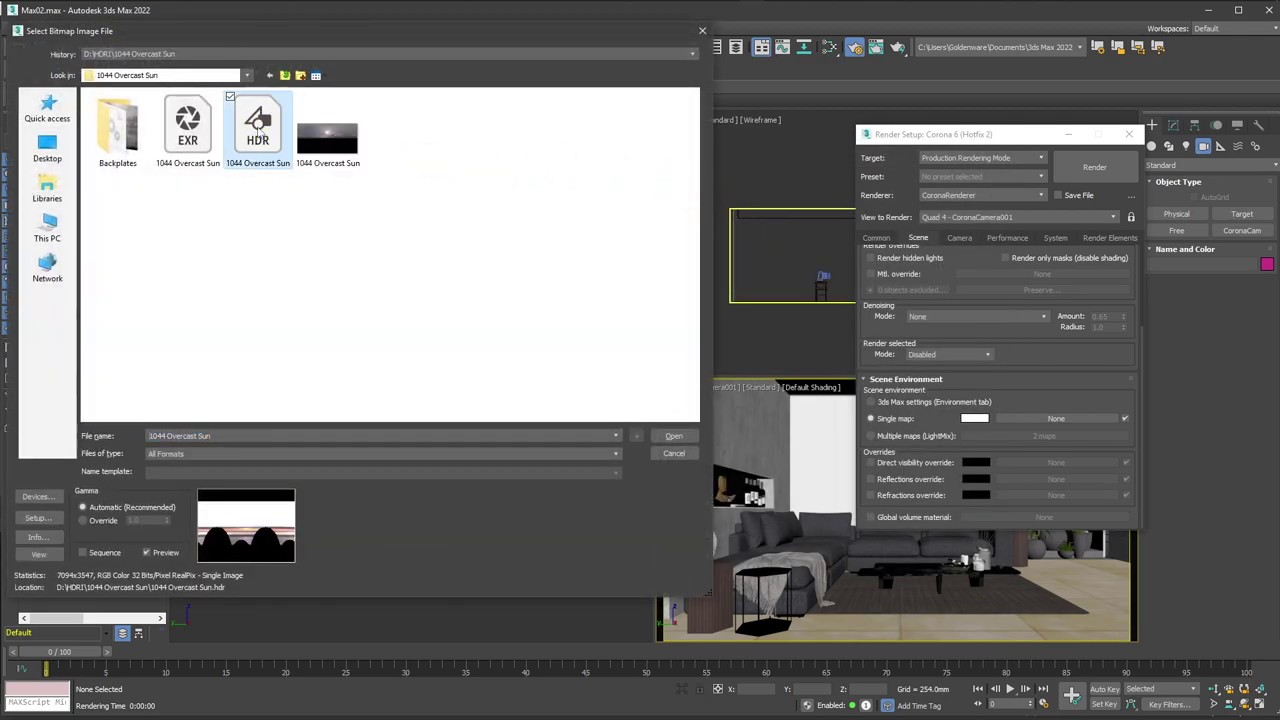
{"action": "left_click", "coordinate": [669, 436]}
{"action": "left_click", "coordinate": [196, 312]}
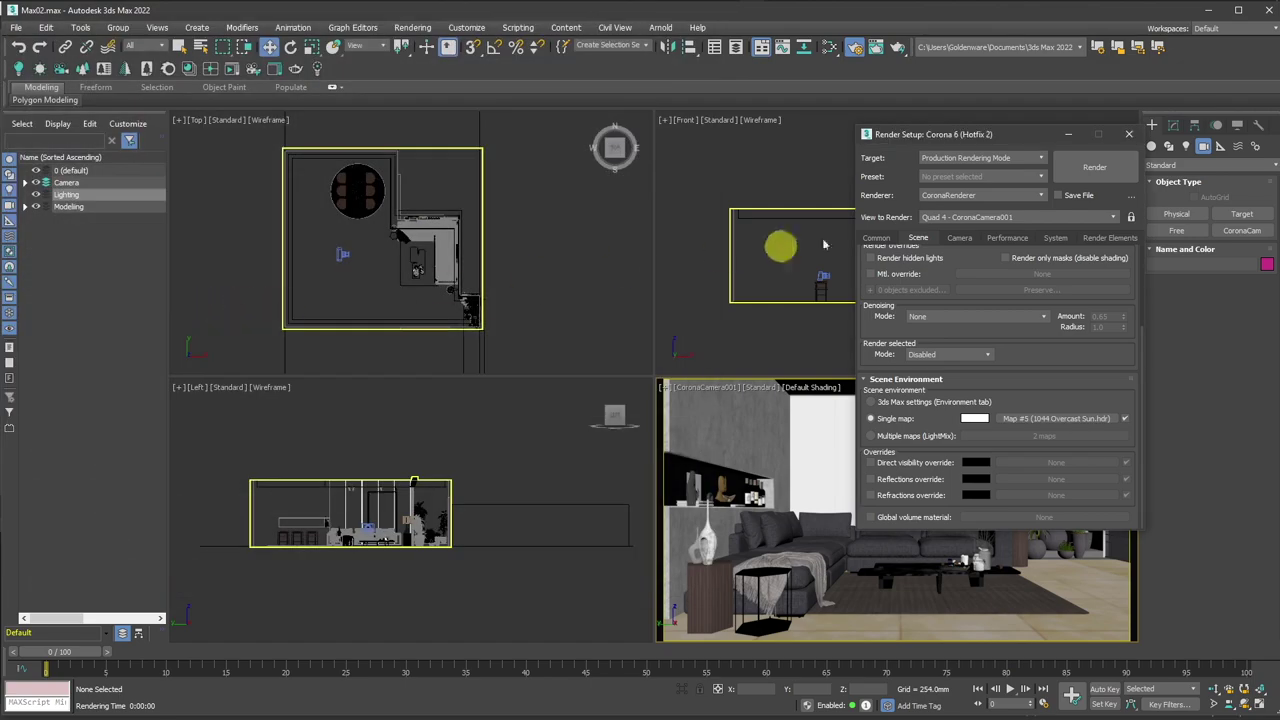
{"action": "left_click", "coordinate": [1129, 136]}
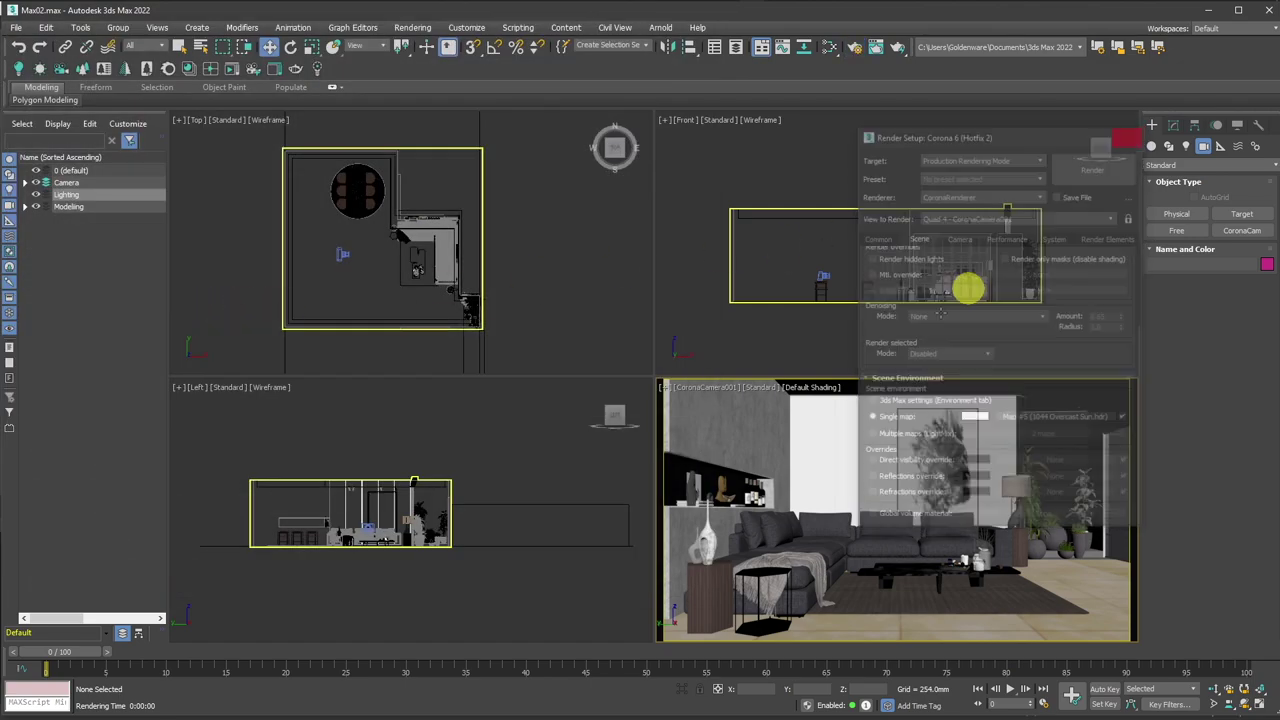
{"action": "right_click", "coordinate": [792, 443]}
Maximize the camera view and start an interactive Corona render of it.
{"action": "key", "text": "alt+w"}
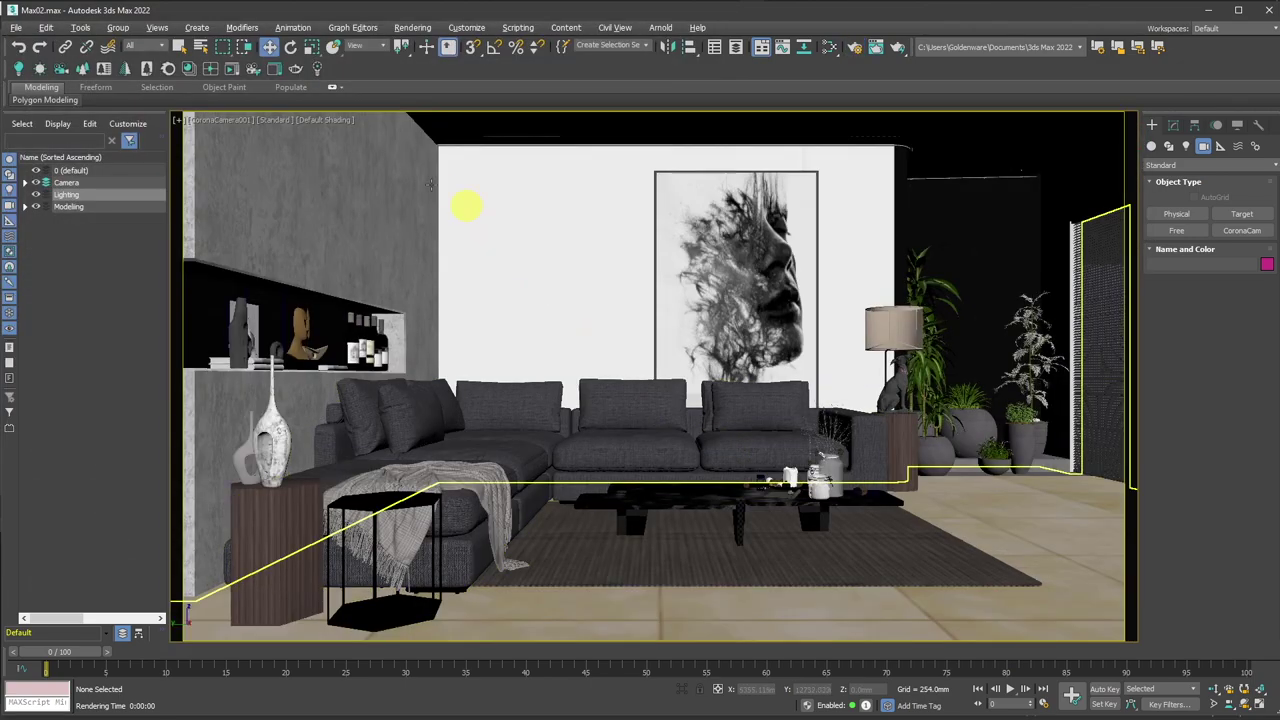
{"action": "left_click", "coordinate": [232, 68]}
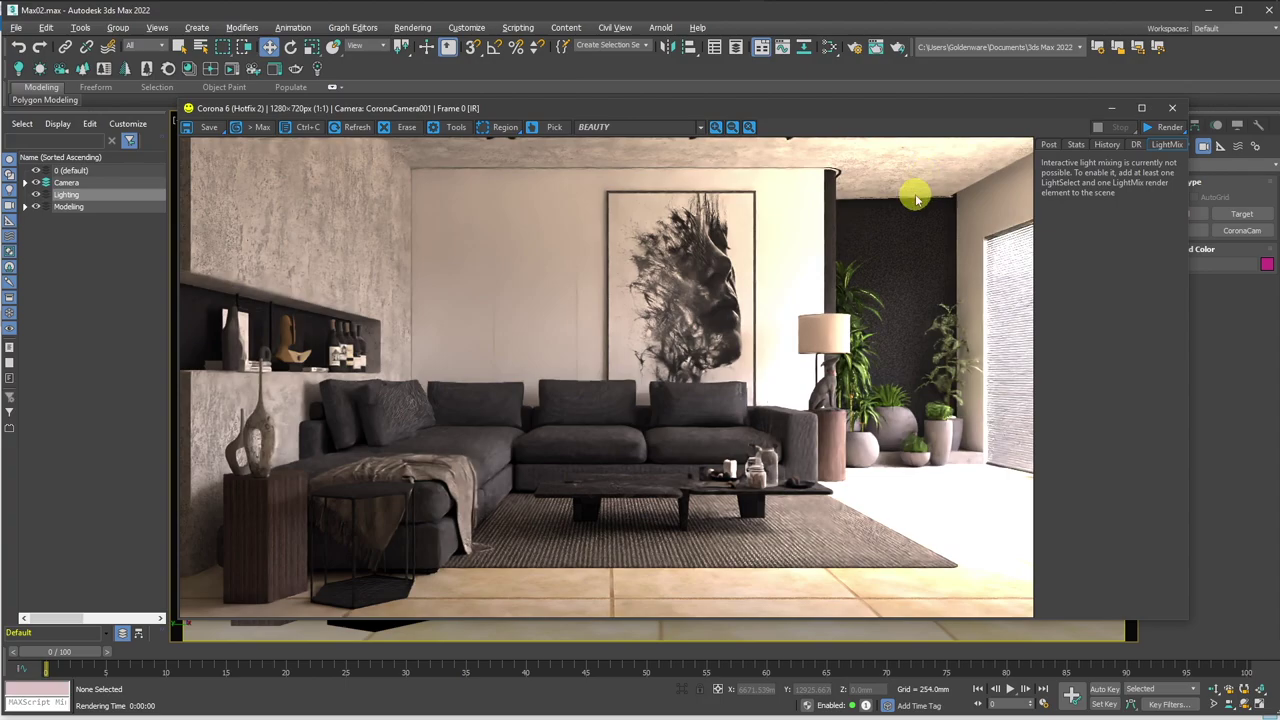
Minimize the render window and enable Mtl. override in Render Setup.
{"action": "left_click", "coordinate": [1114, 108]}
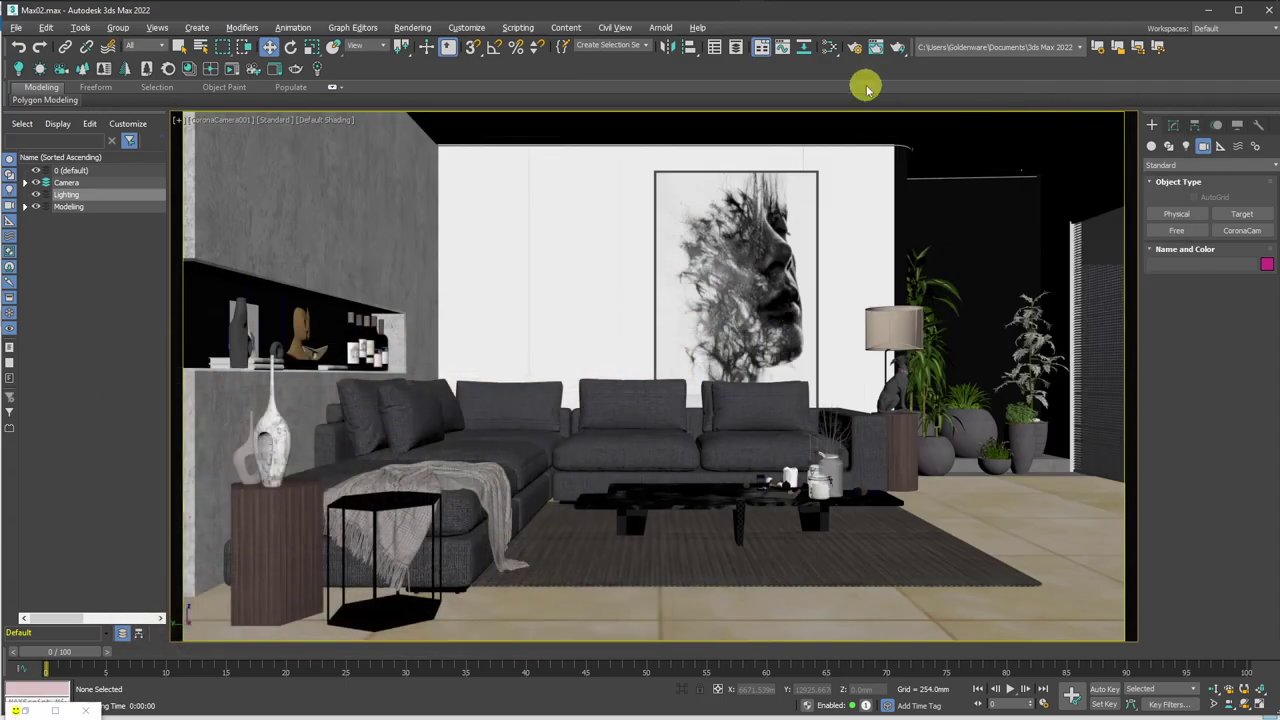
{"action": "left_click", "coordinate": [852, 48]}
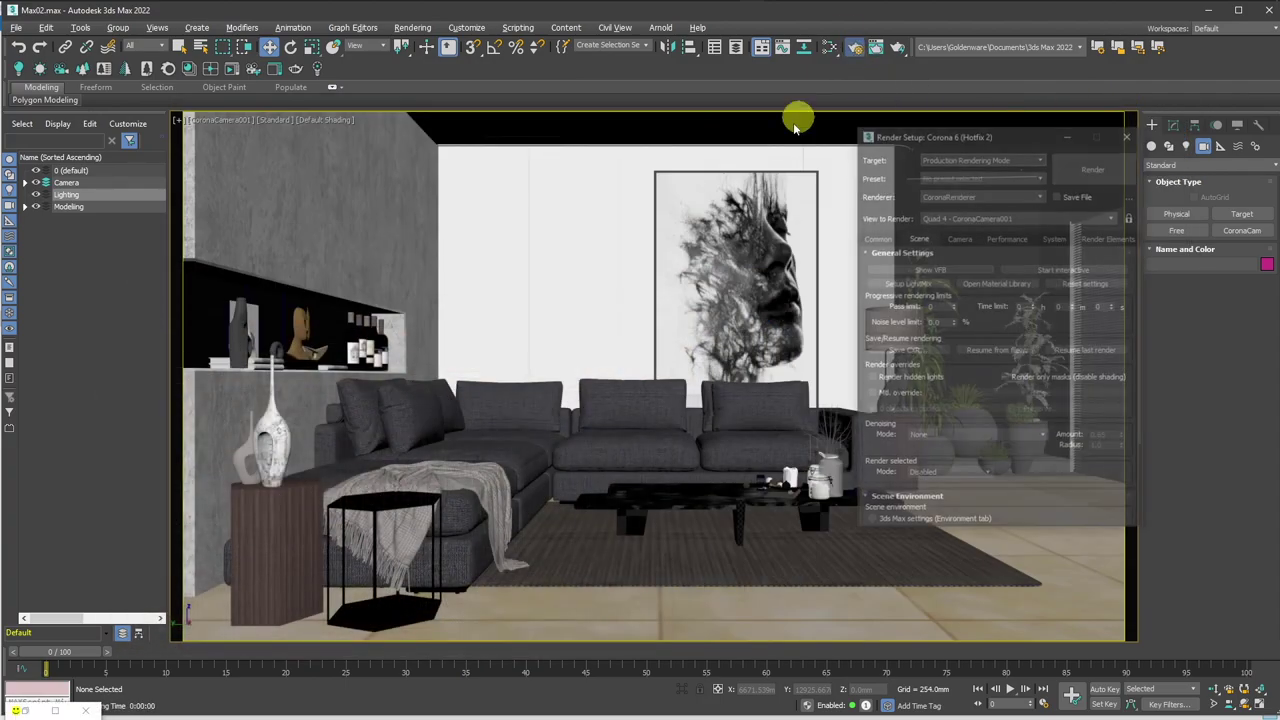
{"action": "left_click", "coordinate": [888, 397]}
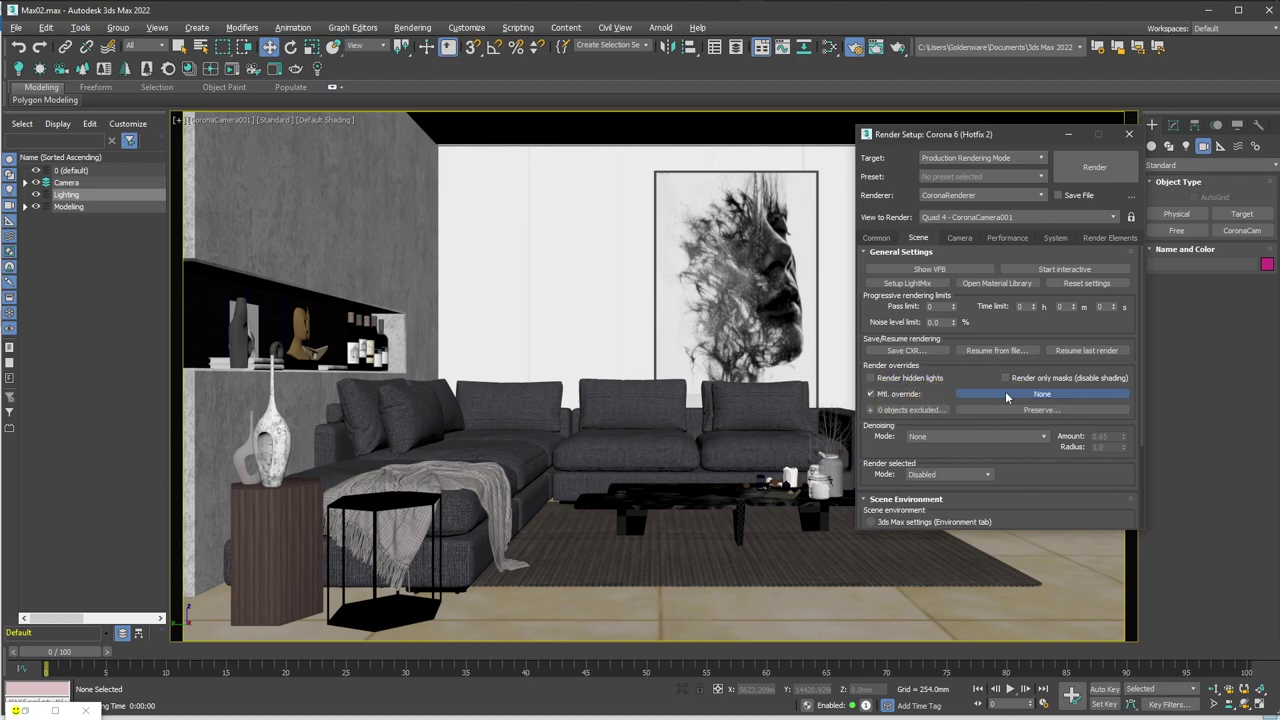
{"action": "left_click", "coordinate": [1005, 391]}
{"action": "left_click", "coordinate": [1001, 149]}
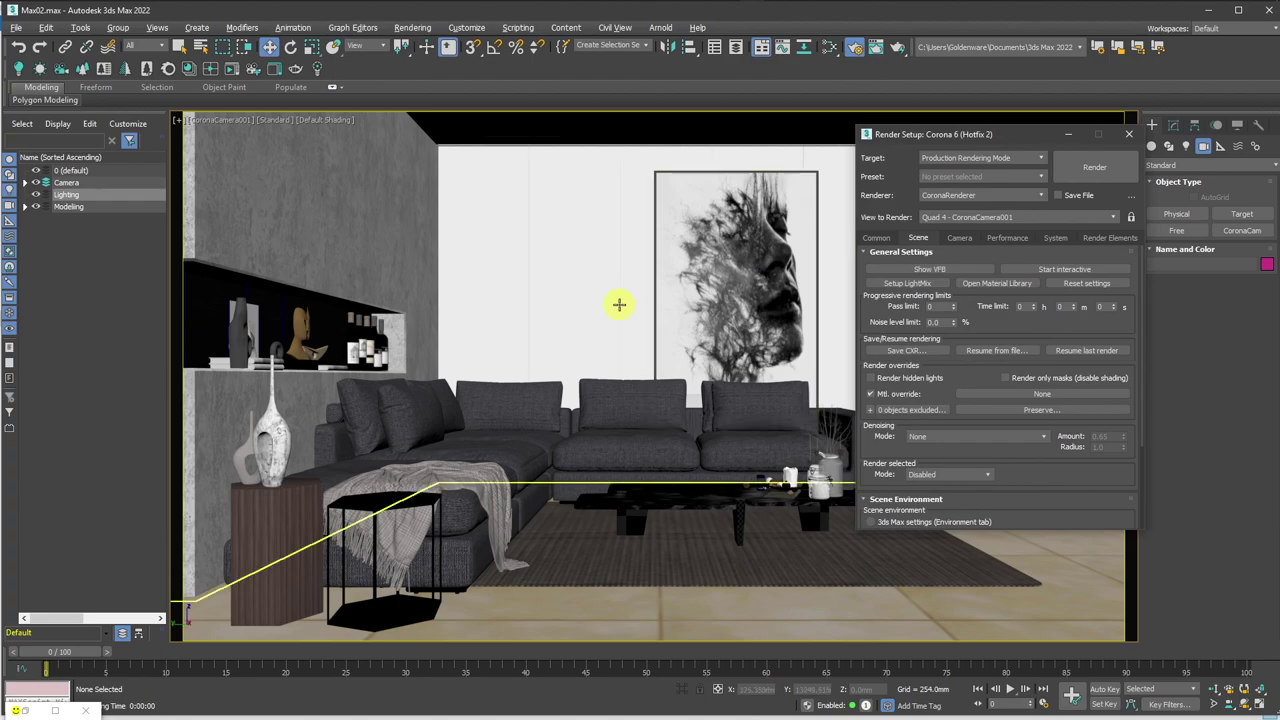
Create a CoronaMtl in Slate, wire it as instance to the override slot, diffuse value 110.
{"action": "key", "text": "m"}
{"action": "right_click", "coordinate": [358, 303]}
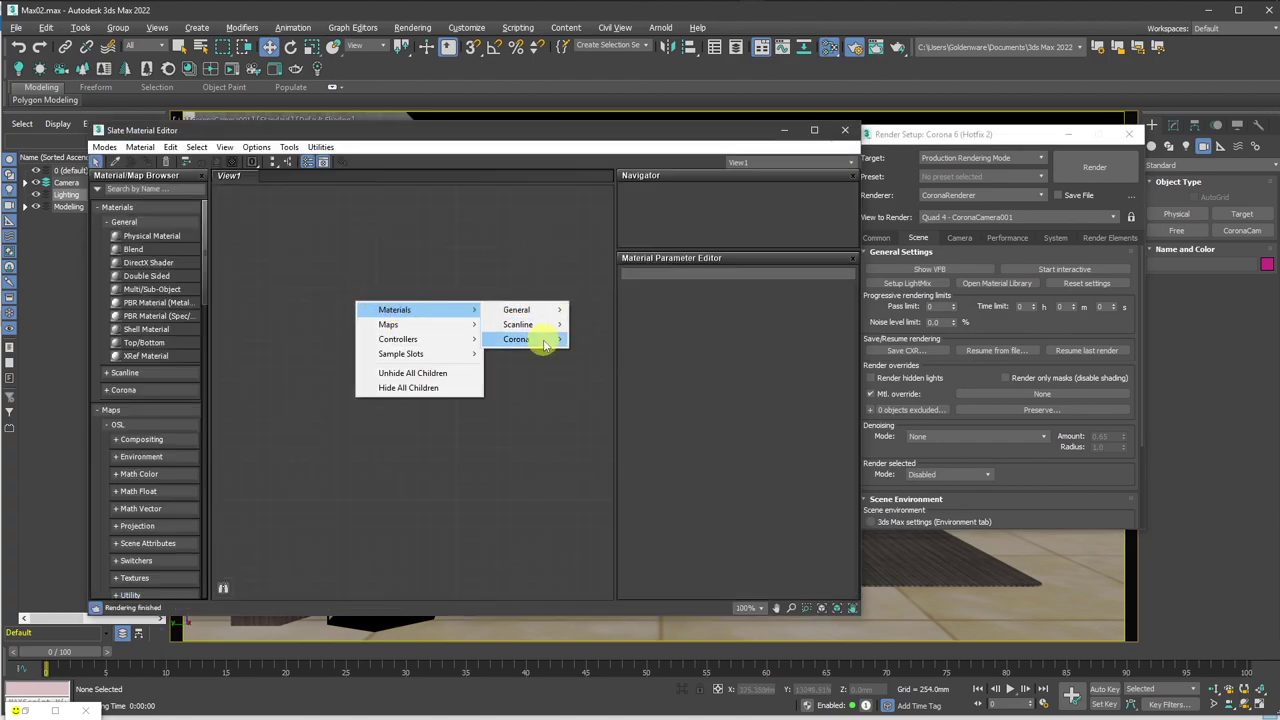
{"action": "mouse_move", "coordinate": [517, 339]}
{"action": "left_click", "coordinate": [603, 380]}
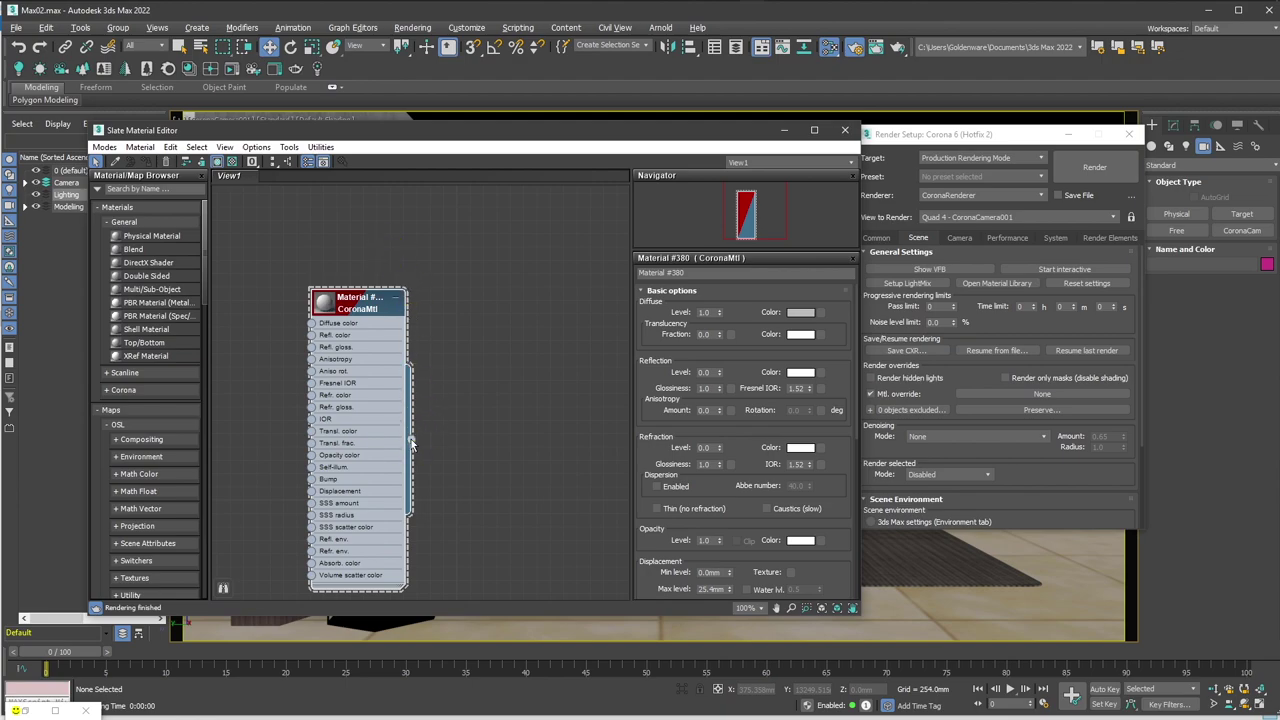
{"action": "left_click_drag", "start_coordinate": [411, 439], "coordinate": [986, 392]}
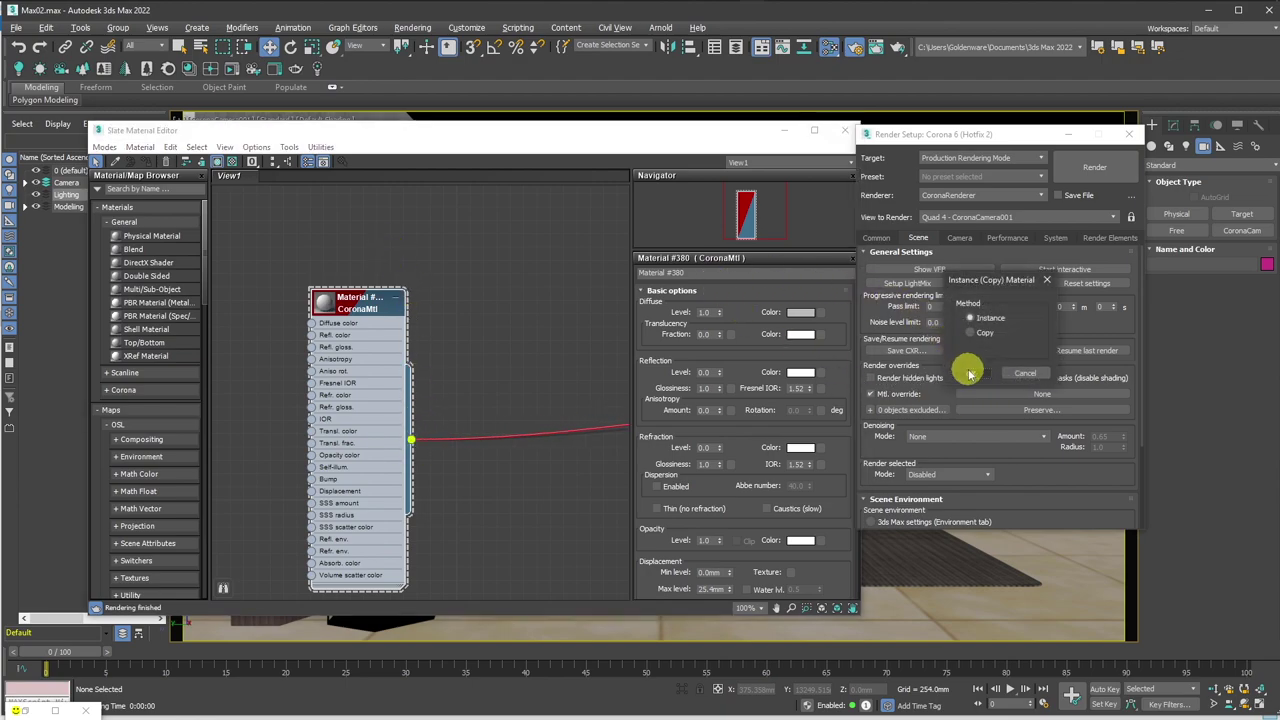
{"action": "left_click", "coordinate": [970, 373]}
{"action": "left_click", "coordinate": [805, 313]}
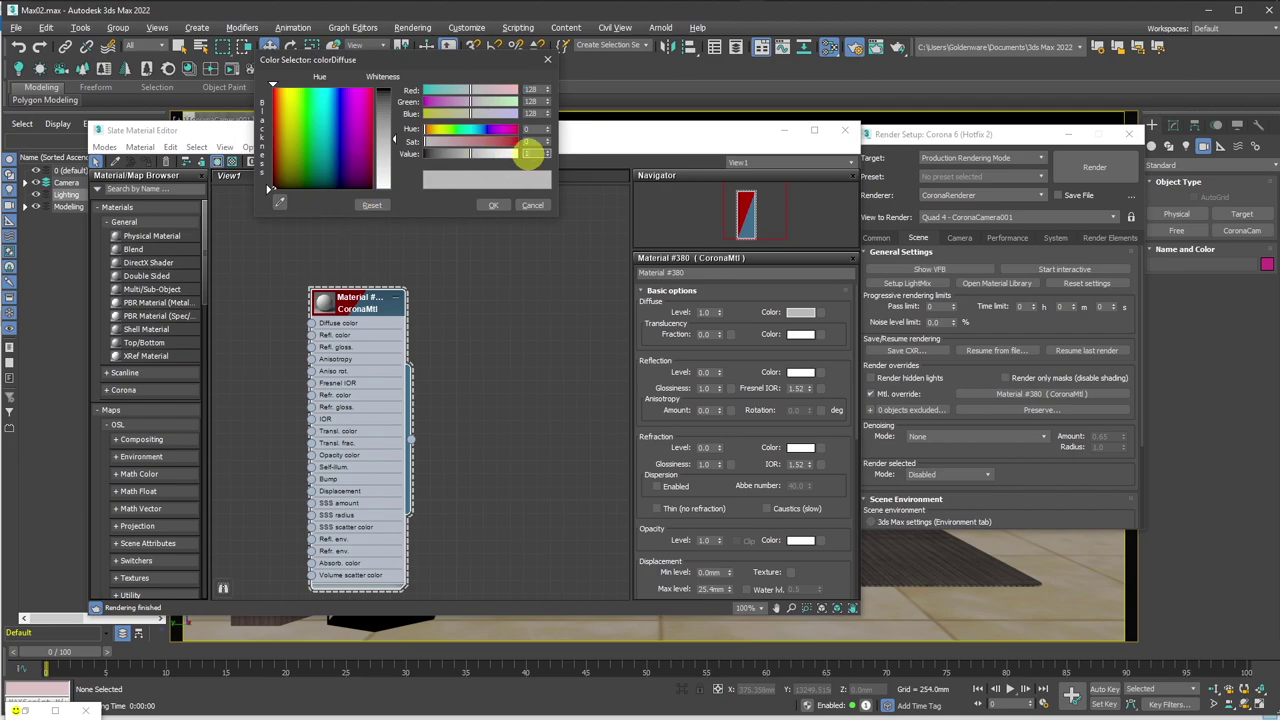
{"action": "key", "text": "Return"}
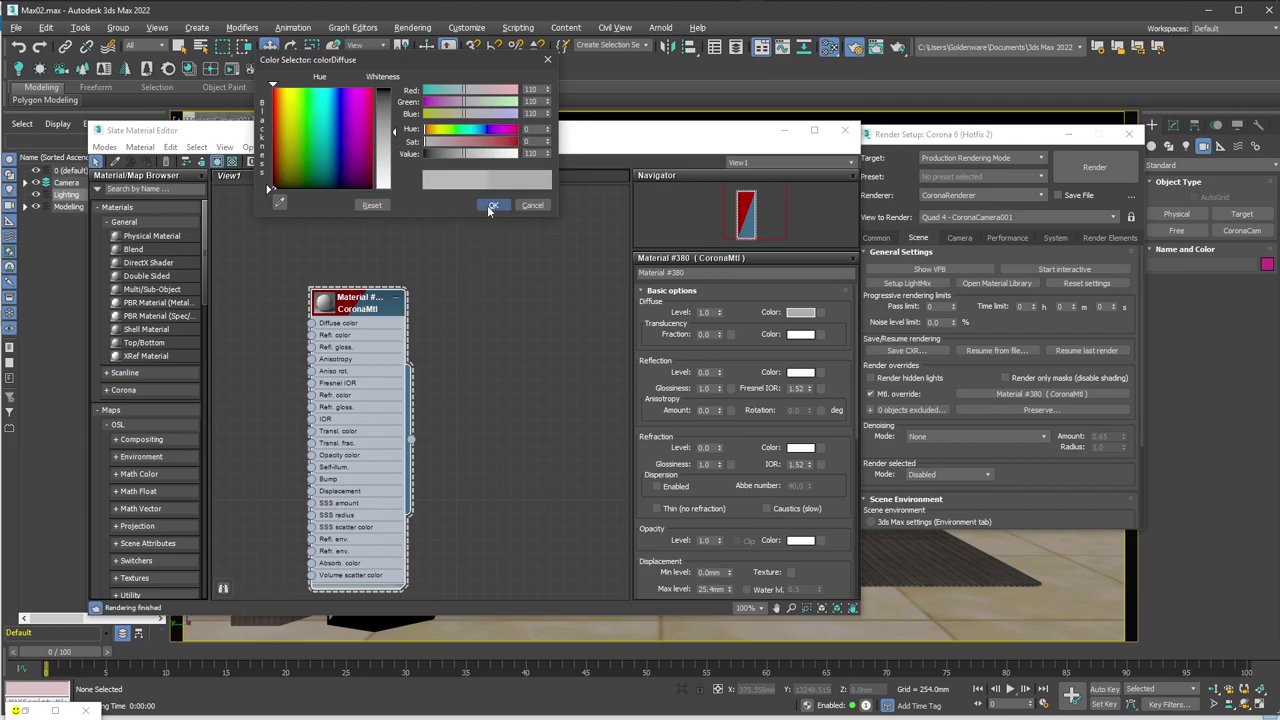
{"action": "left_click", "coordinate": [493, 206]}
{"action": "left_click", "coordinate": [845, 131]}
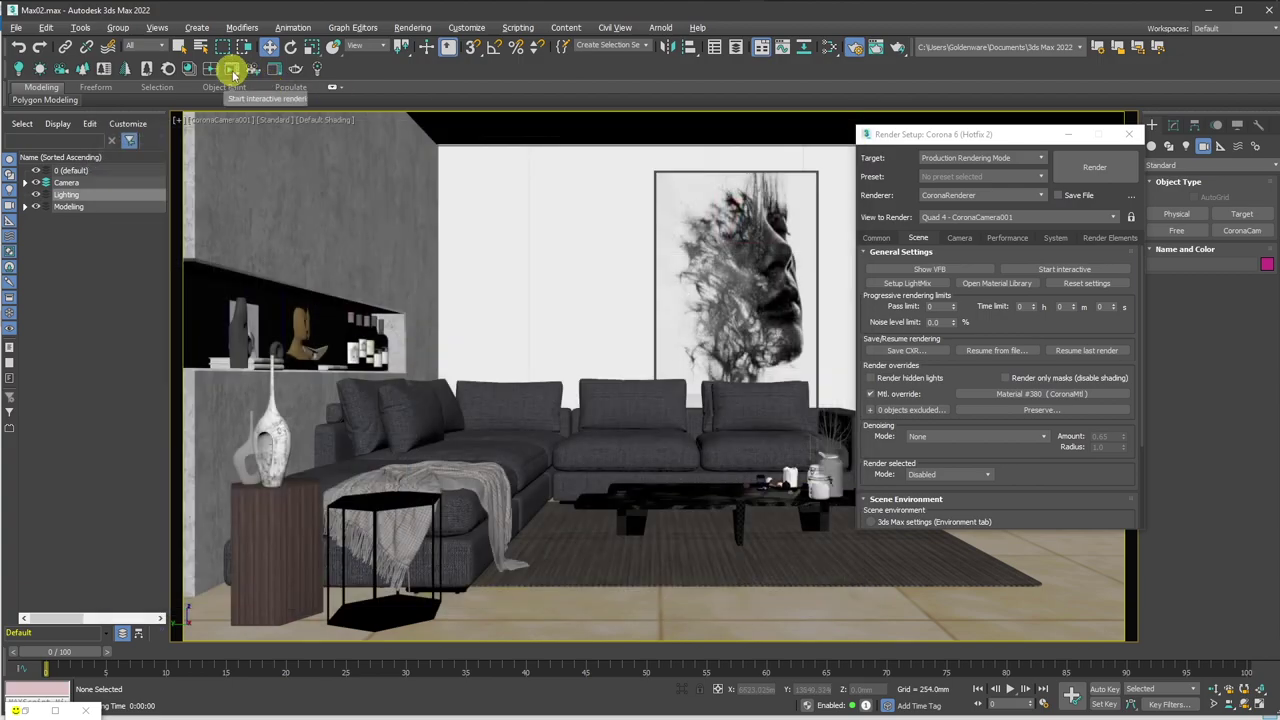
{"action": "left_click", "coordinate": [231, 68]}
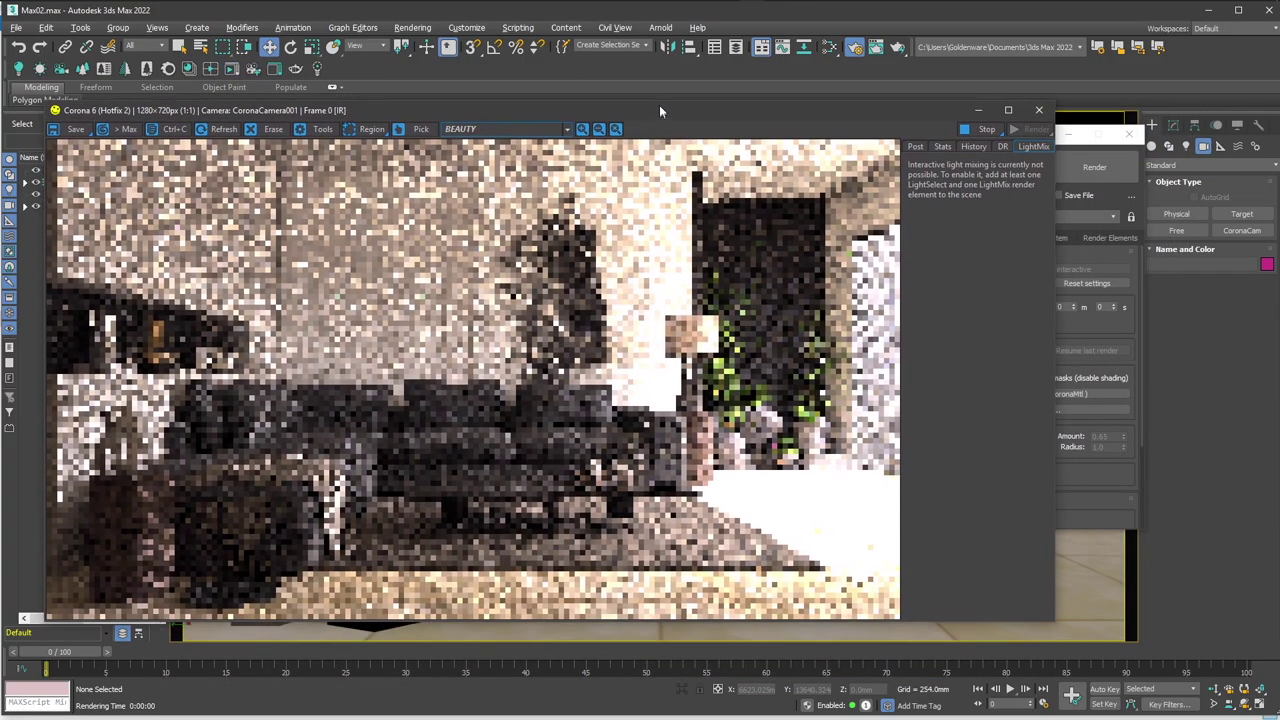
{"action": "left_click_drag", "start_coordinate": [793, 107], "coordinate": [648, 101]}
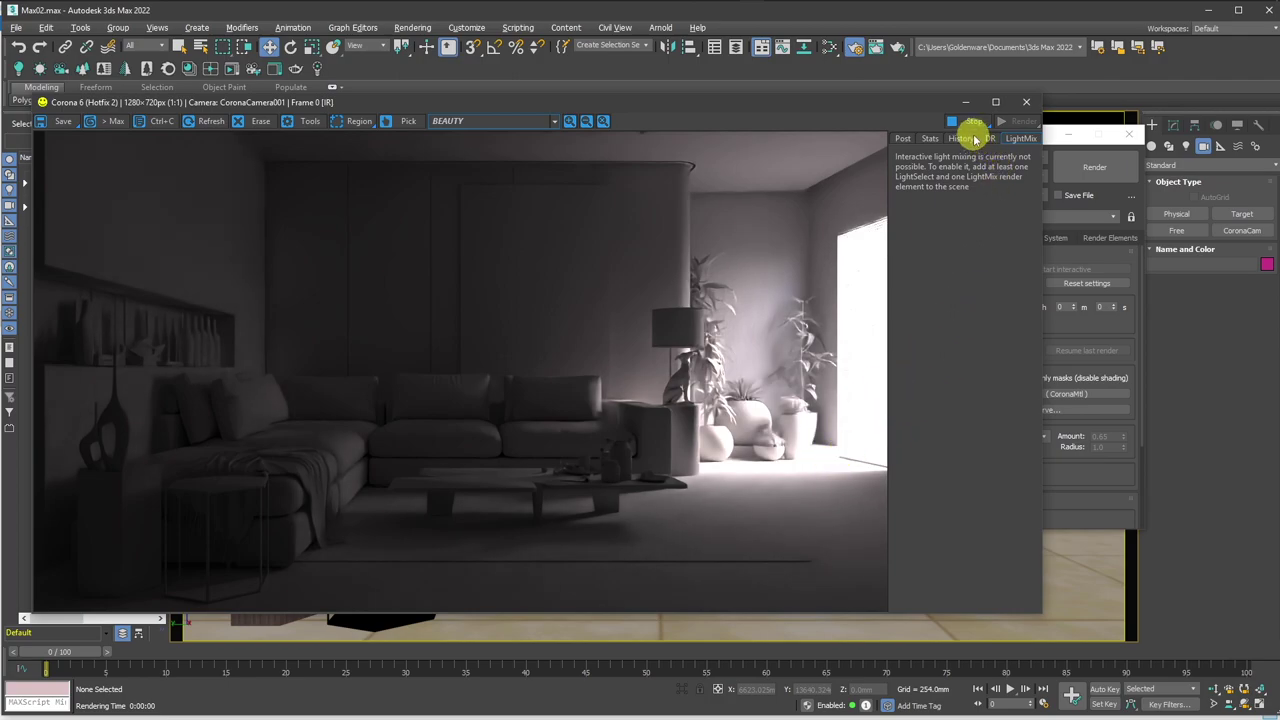
{"action": "left_click", "coordinate": [1025, 102]}
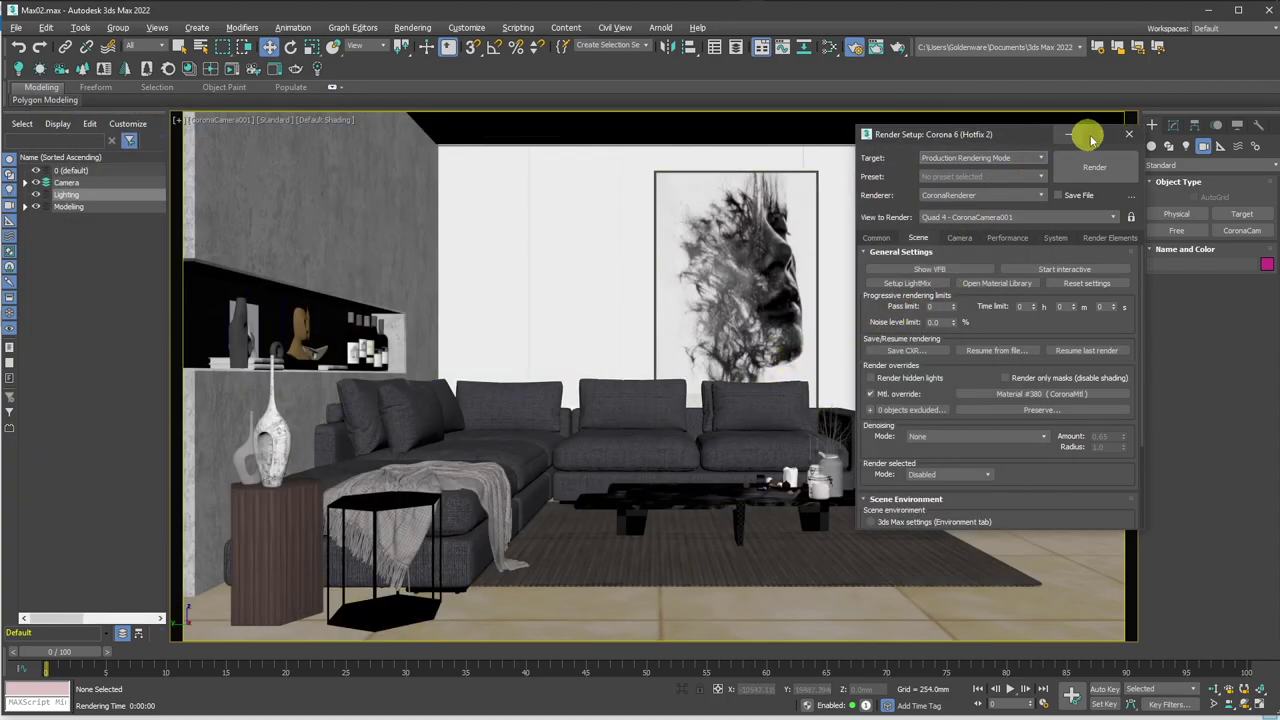
Select all 32 window-pane objects in a perspective view, isolating them to check.
{"action": "left_click", "coordinate": [1128, 134]}
{"action": "key", "text": "p"}
{"action": "middle_click_drag", "start_coordinate": [841, 457], "coordinate": [323, 514]}
{"action": "left_click", "coordinate": [357, 429]}
{"action": "key", "text": "ctrl+r"}
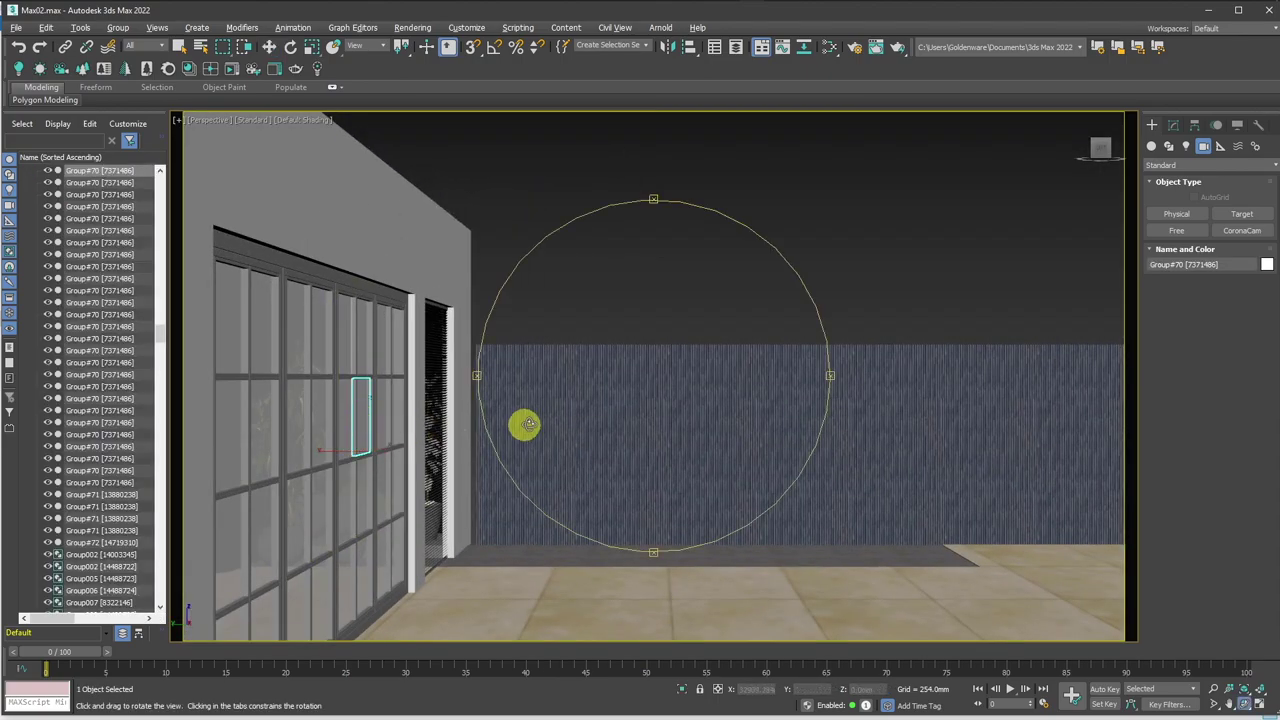
{"action": "mouse_move", "coordinate": [523, 423]}
{"action": "left_mouse_down"}
{"action": "mouse_move", "coordinate": [507, 426]}
{"action": "mouse_move", "coordinate": [686, 380]}
{"action": "left_mouse_up"}
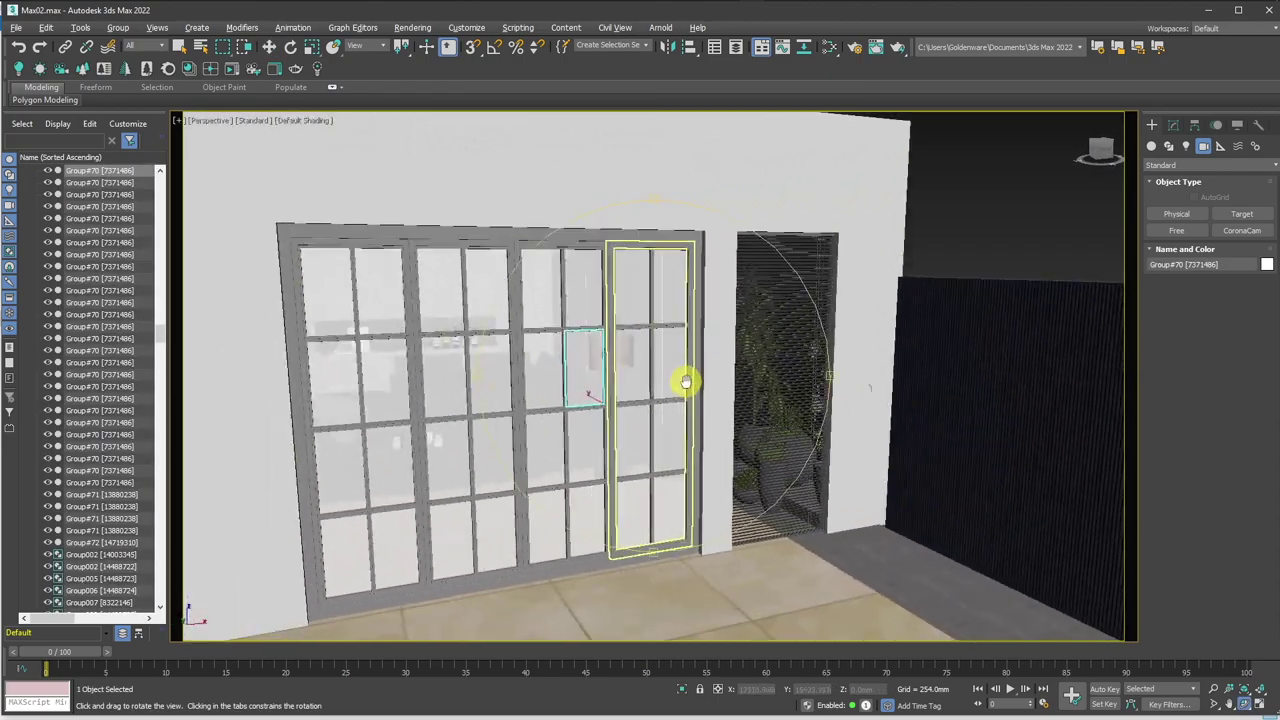
{"action": "right_click", "coordinate": [591, 365]}
{"action": "left_click", "coordinate": [612, 426]}
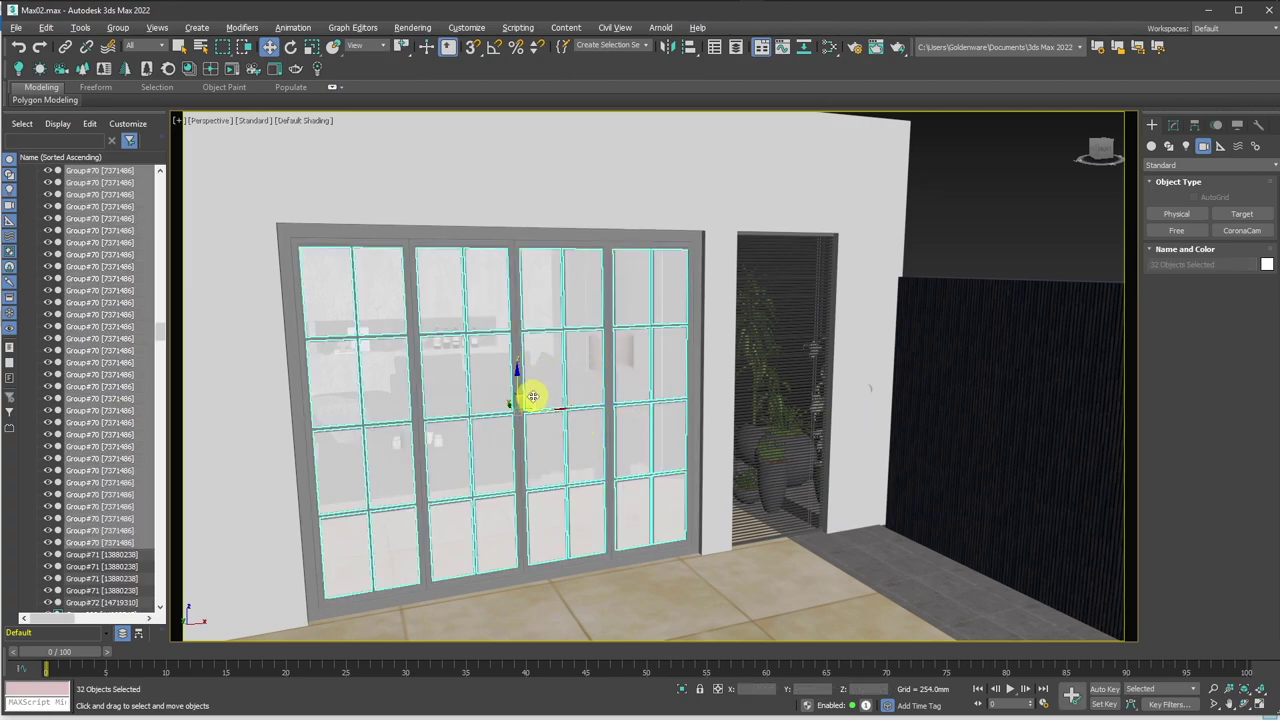
{"action": "key", "text": "alt+q"}
{"action": "scroll", "coordinate": [610, 380], "scroll_direction": "down", "scroll_amount": 3}
{"action": "key", "text": "alt+q"}
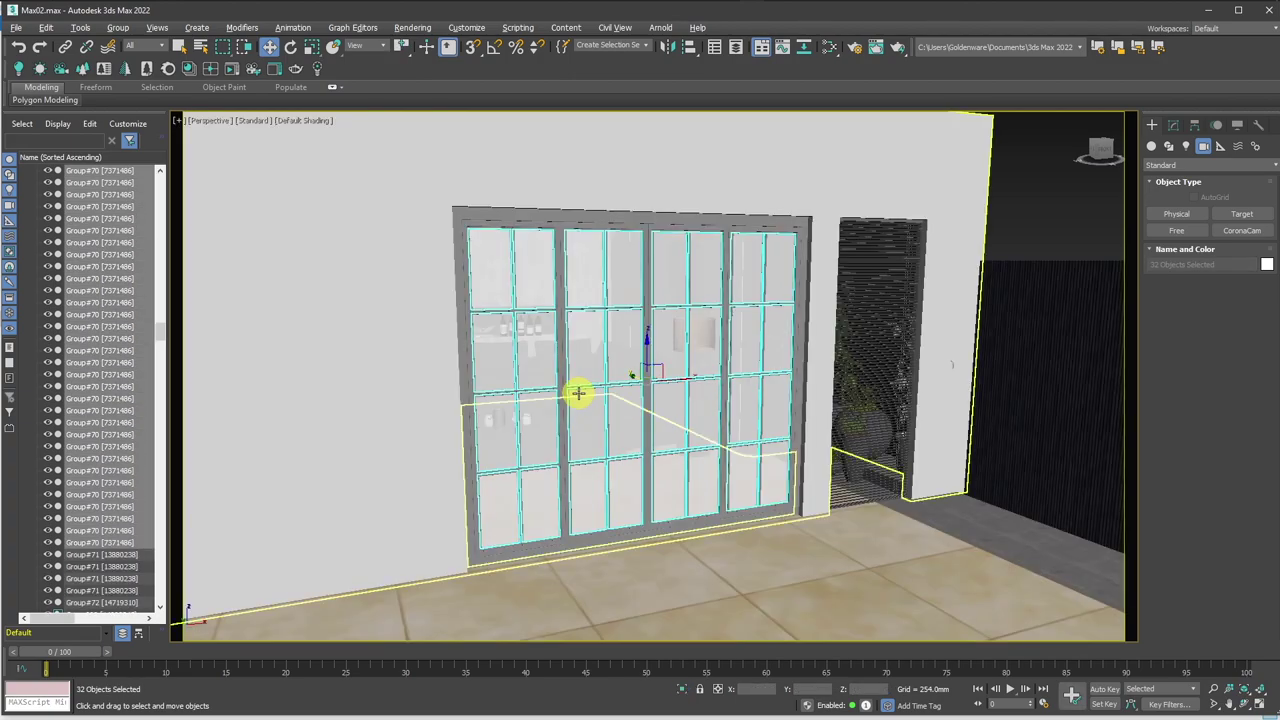
Add the selected window panes to the Mtl. override exclude list in Render Setup.
{"action": "left_click", "coordinate": [856, 48]}
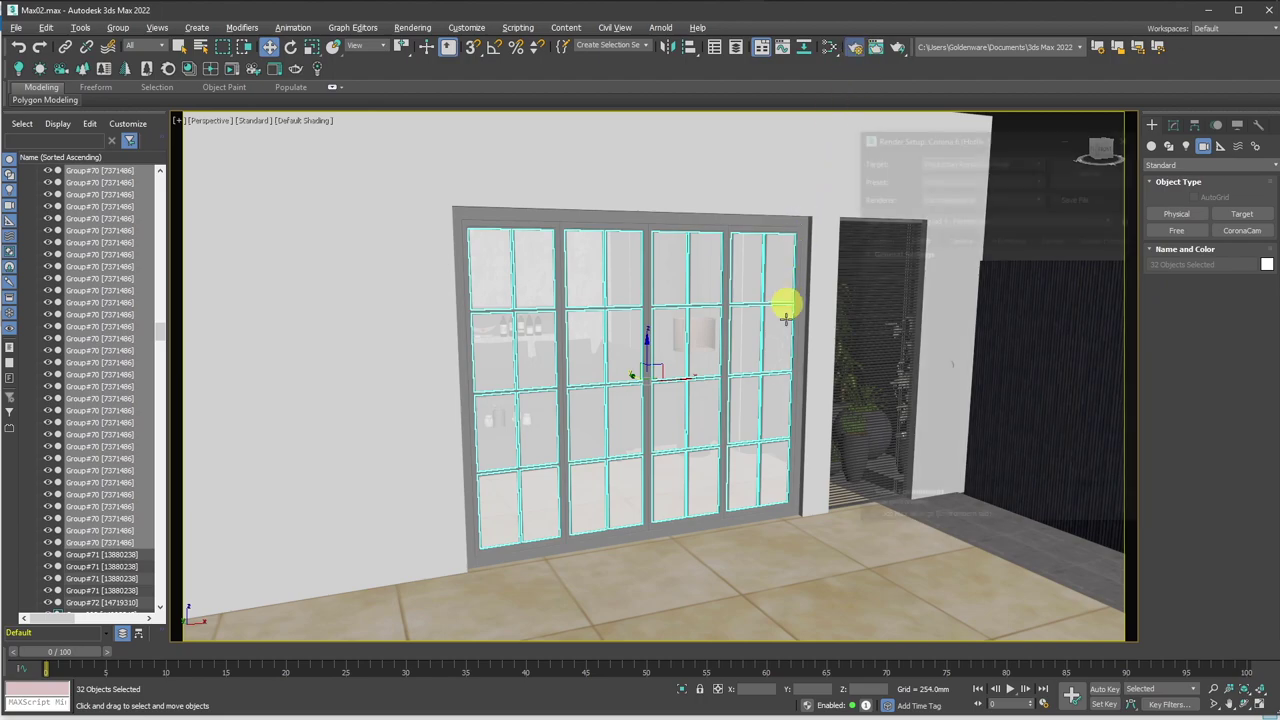
{"action": "left_click", "coordinate": [872, 410]}
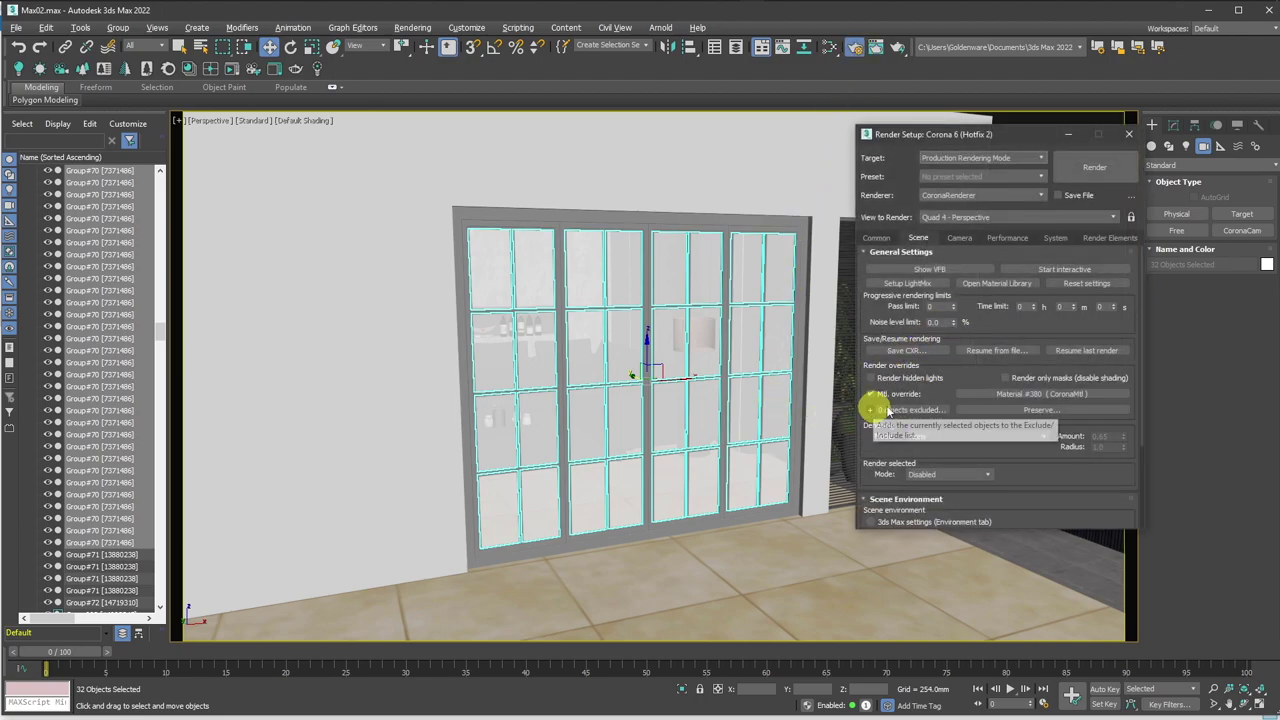
{"action": "left_click", "coordinate": [1129, 133]}
{"action": "left_click", "coordinate": [968, 224]}
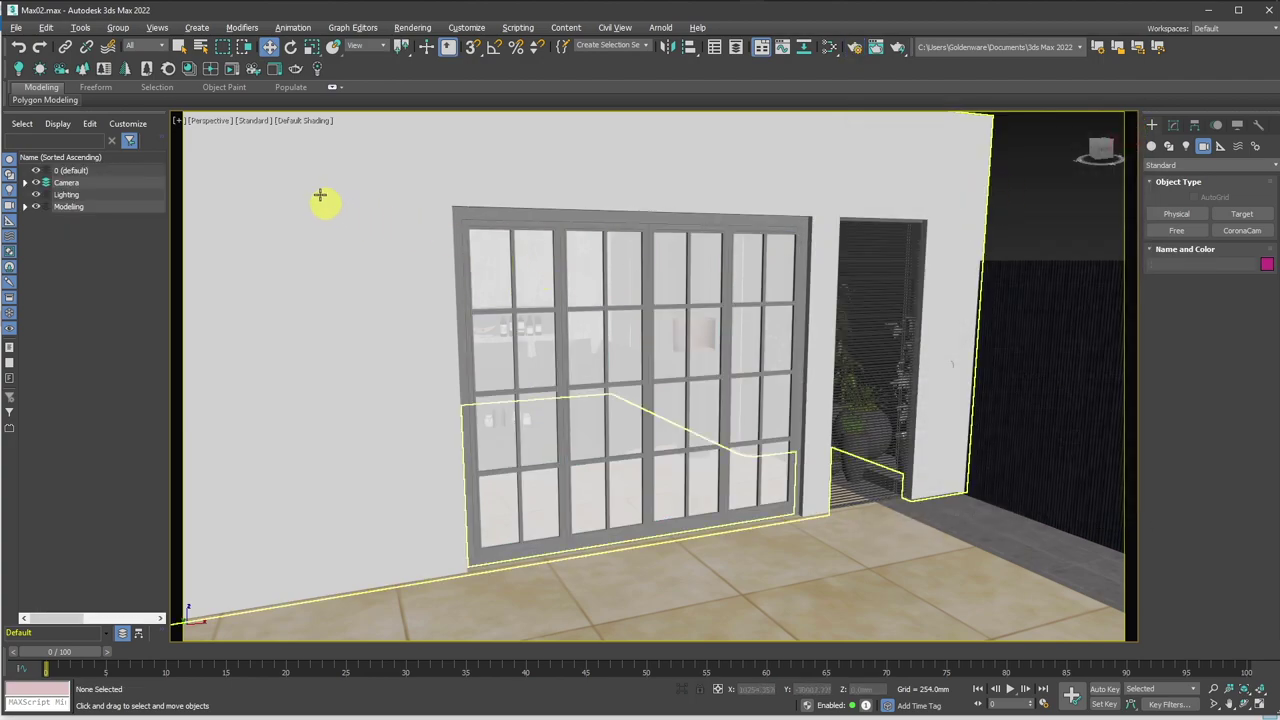
{"action": "left_click", "coordinate": [221, 125]}
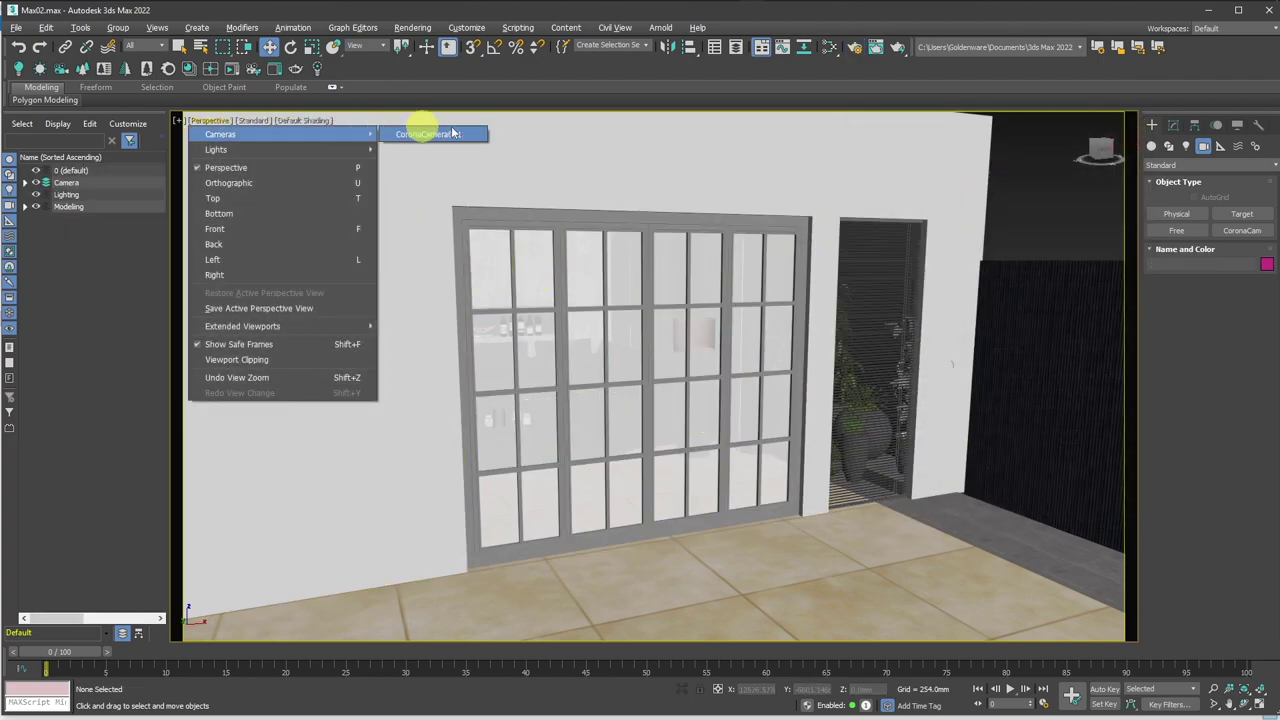
View through CoronaCamera001, run an interactive Corona render, then minimize the frame buffer.
{"action": "left_click", "coordinate": [428, 128]}
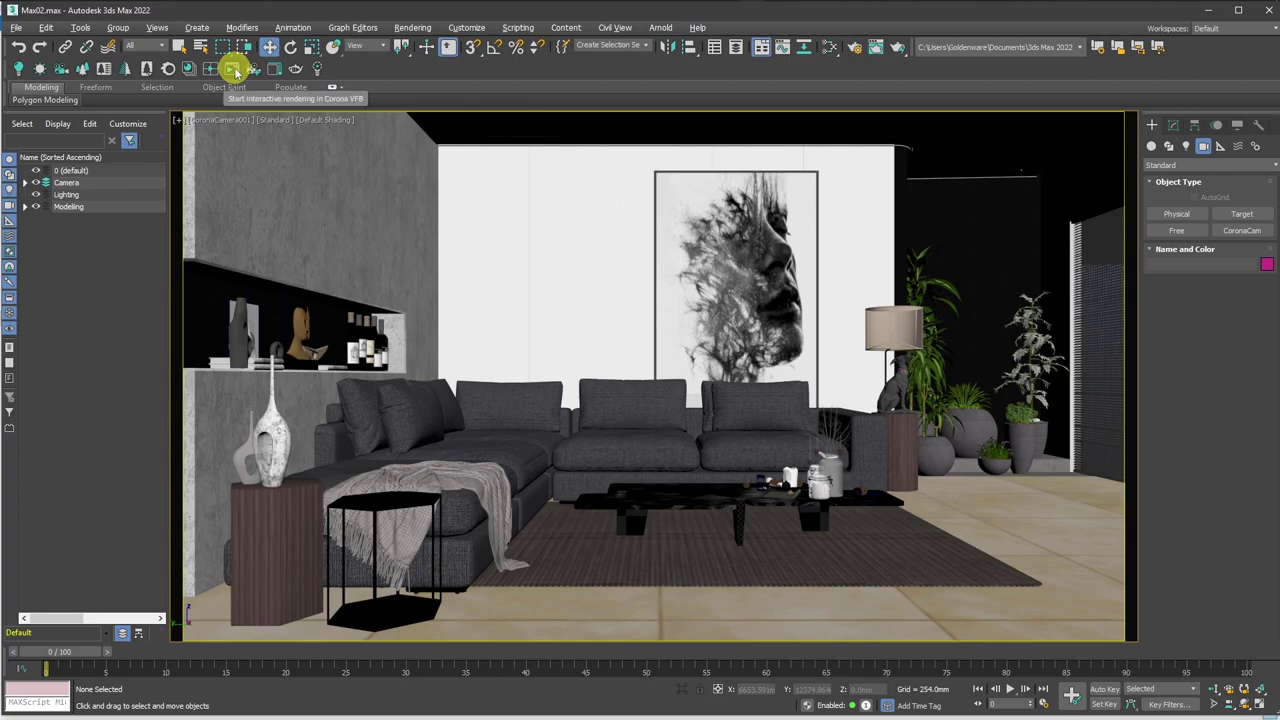
{"action": "left_click", "coordinate": [233, 68]}
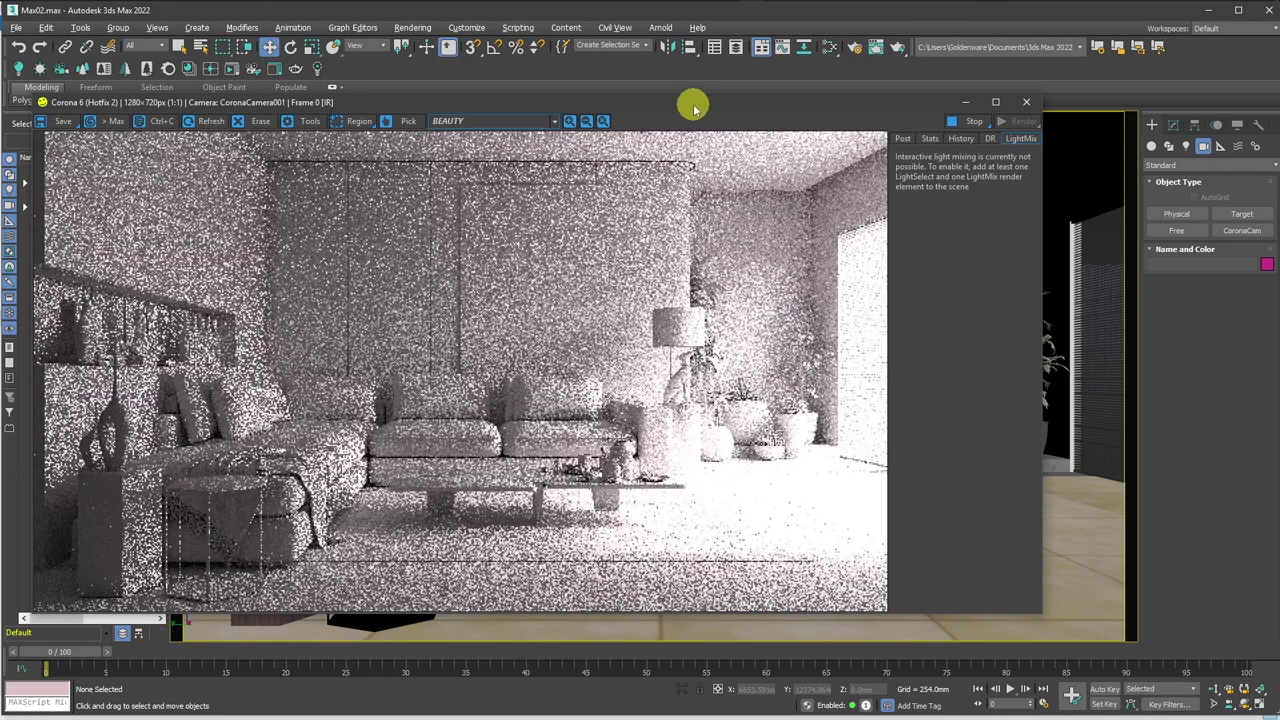
{"action": "left_click_drag", "start_coordinate": [693, 109], "coordinate": [871, 110]}
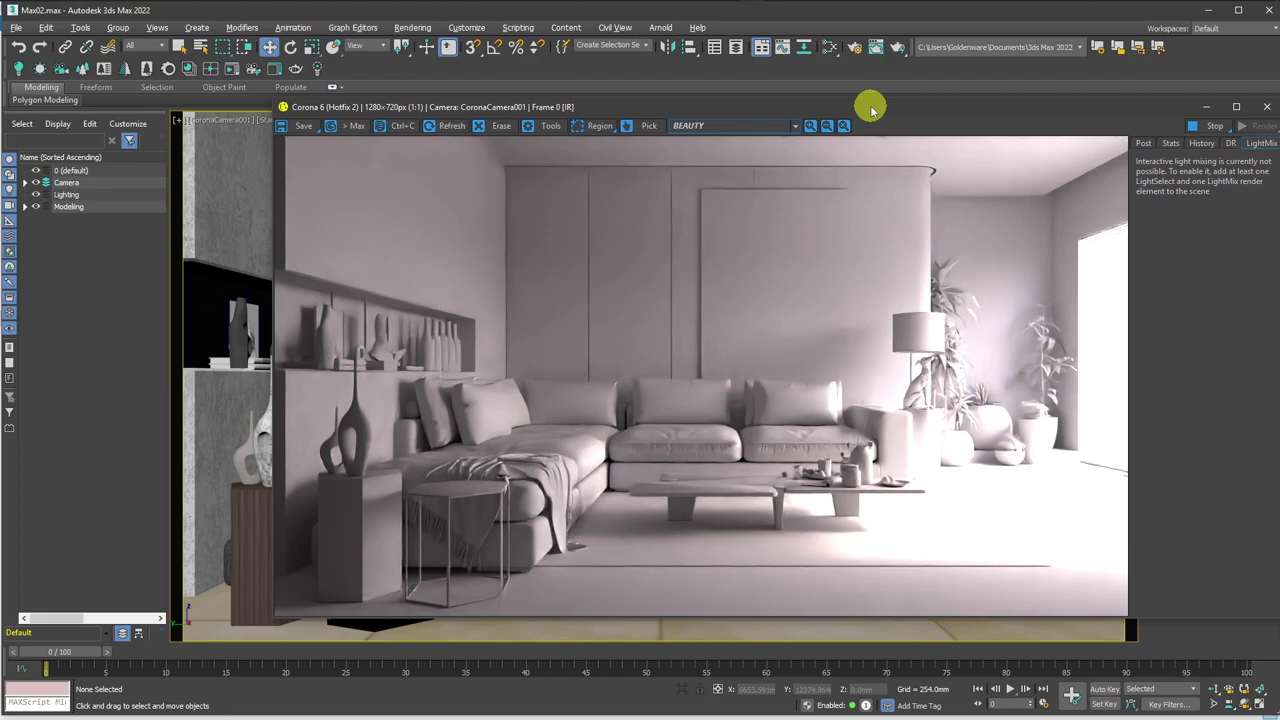
{"action": "left_click_drag", "start_coordinate": [871, 106], "coordinate": [902, 107]}
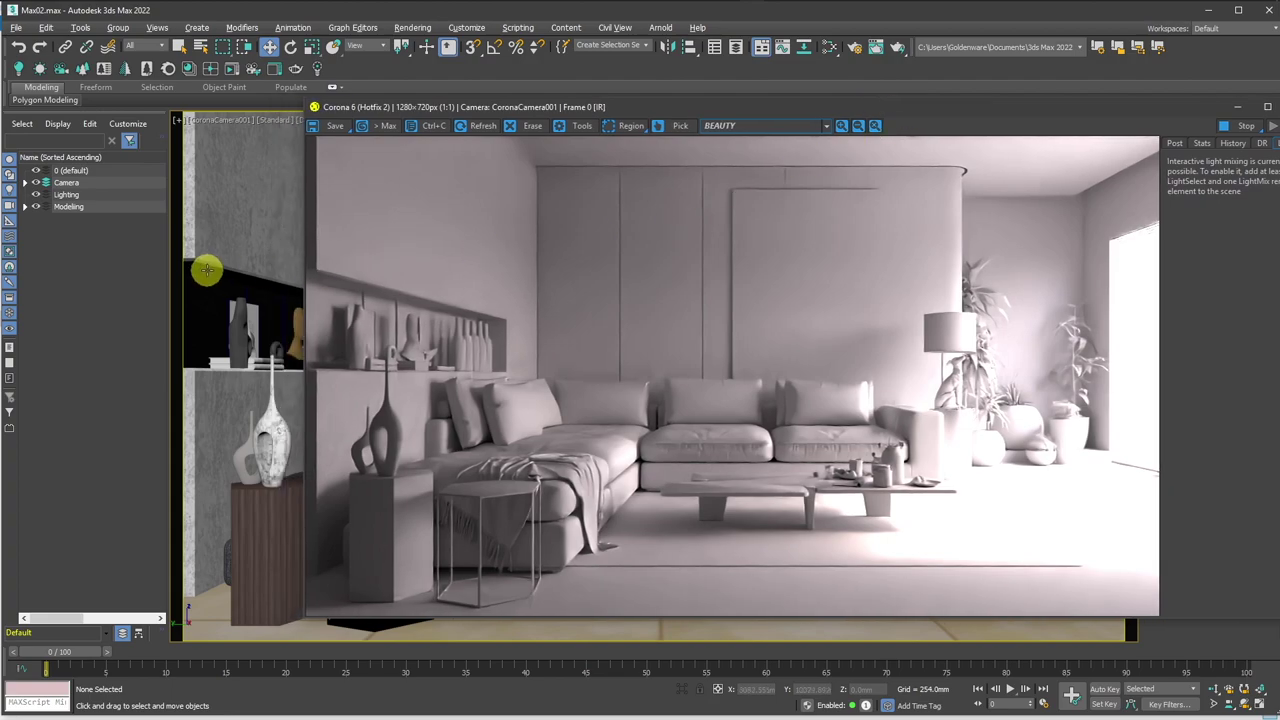
{"action": "right_click", "coordinate": [279, 203]}
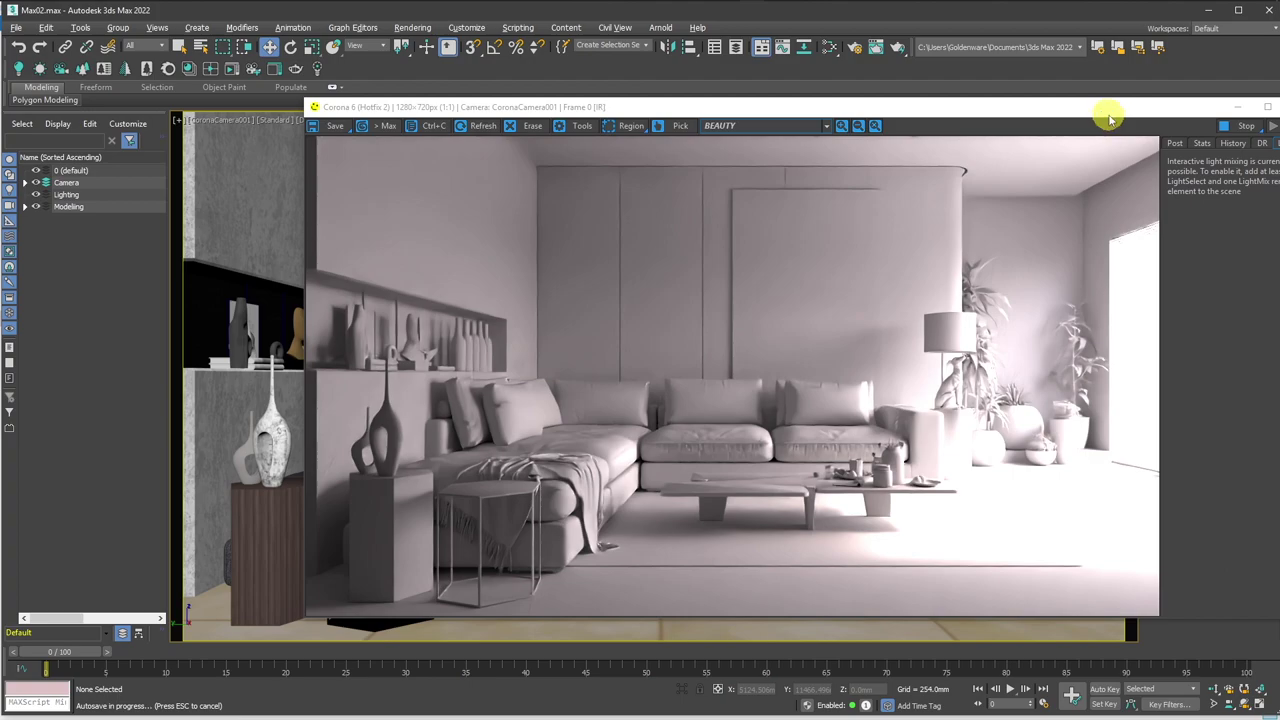
{"action": "left_click_drag", "start_coordinate": [980, 112], "coordinate": [839, 121]}
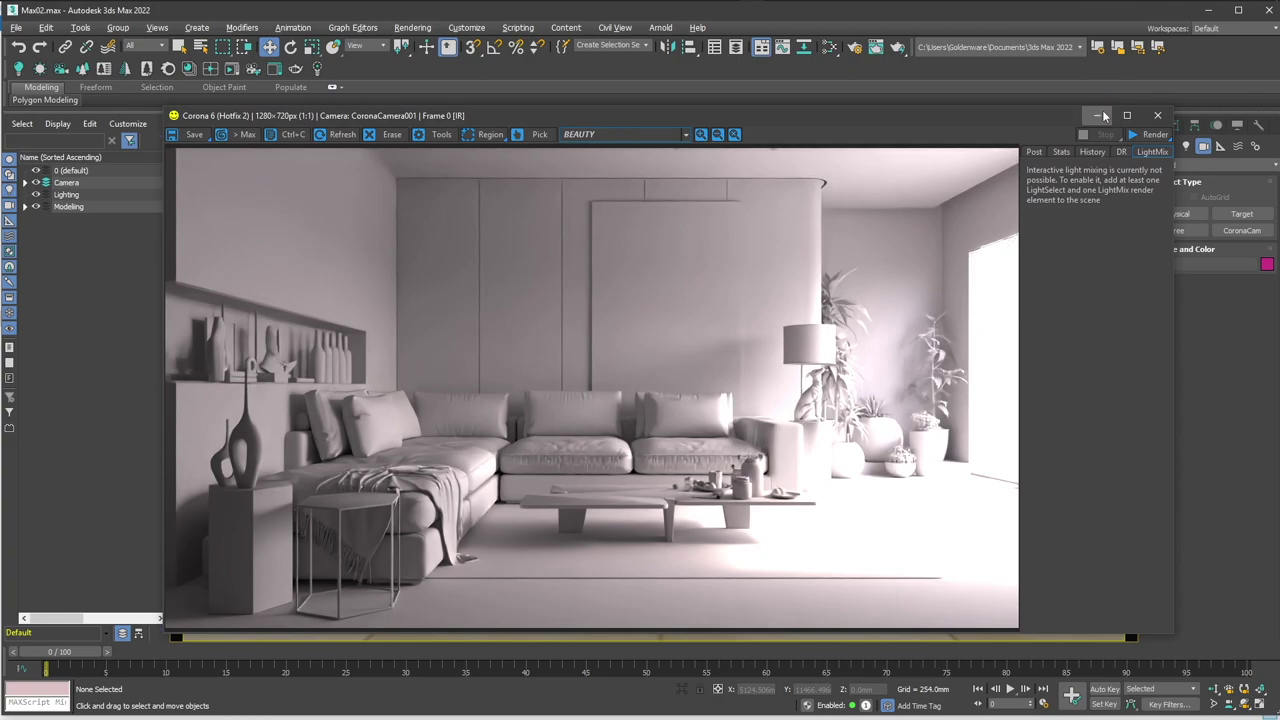
{"action": "left_click", "coordinate": [1098, 116]}
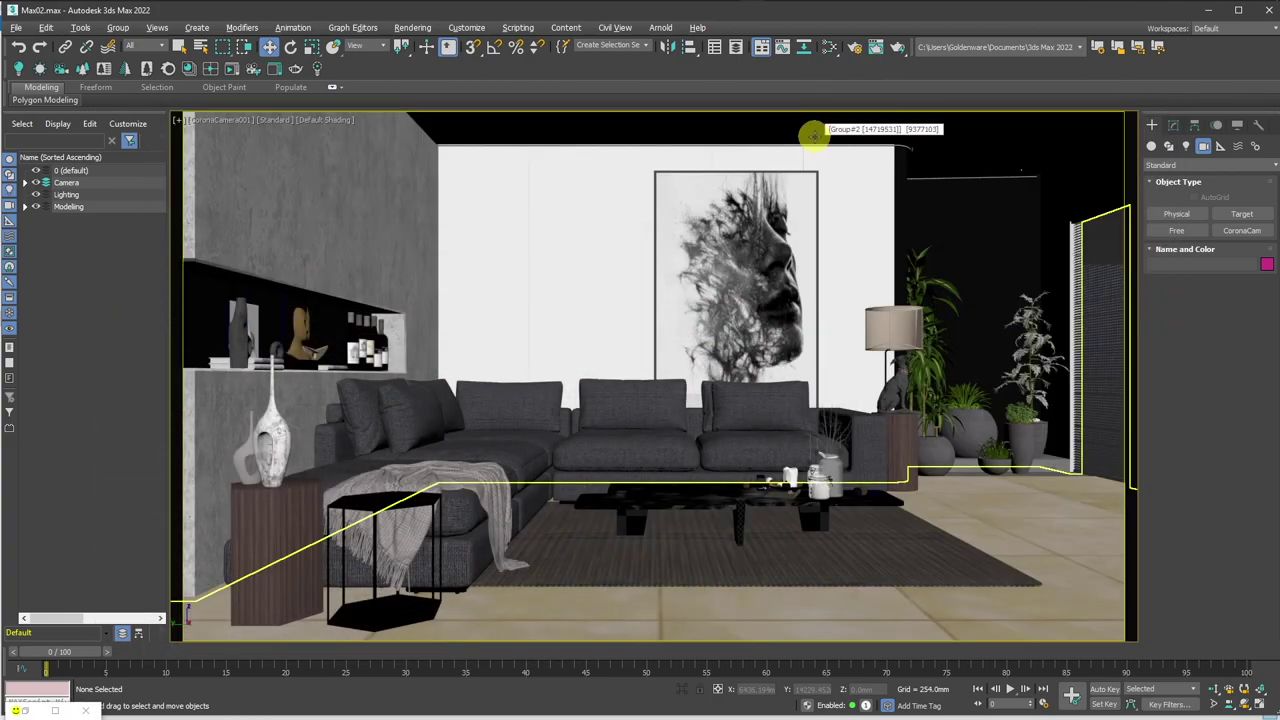
Bring override Material #380 and environment Map #5 into the Slate editor as instances.
{"action": "key", "text": "m"}
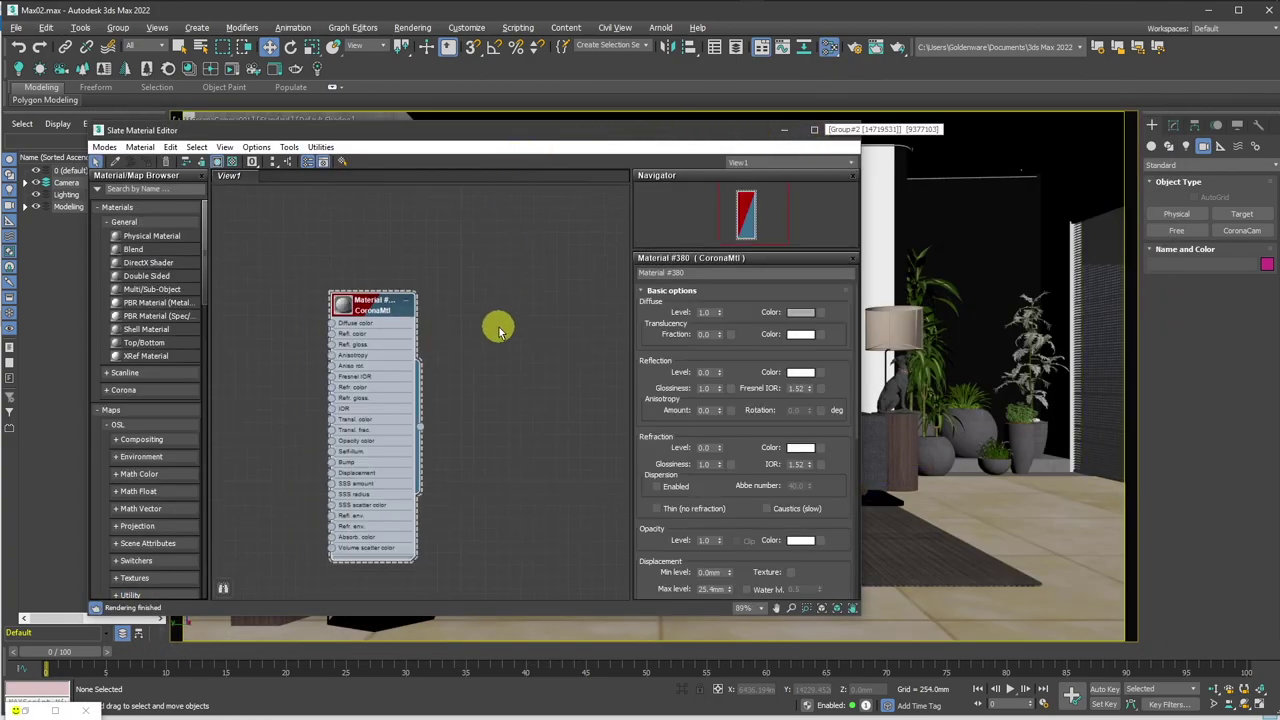
{"action": "scroll", "coordinate": [505, 340], "scroll_direction": "down", "scroll_amount": 2}
{"action": "left_click", "coordinate": [857, 46]}
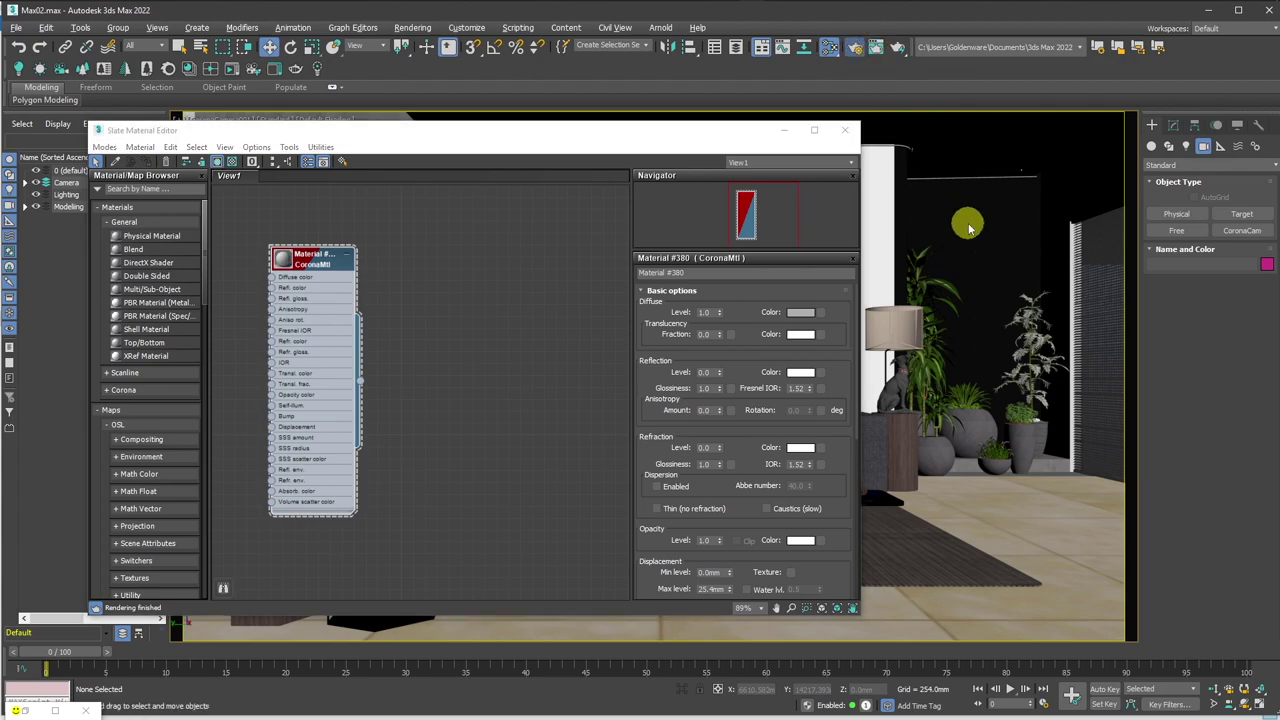
{"action": "left_click", "coordinate": [1030, 394]}
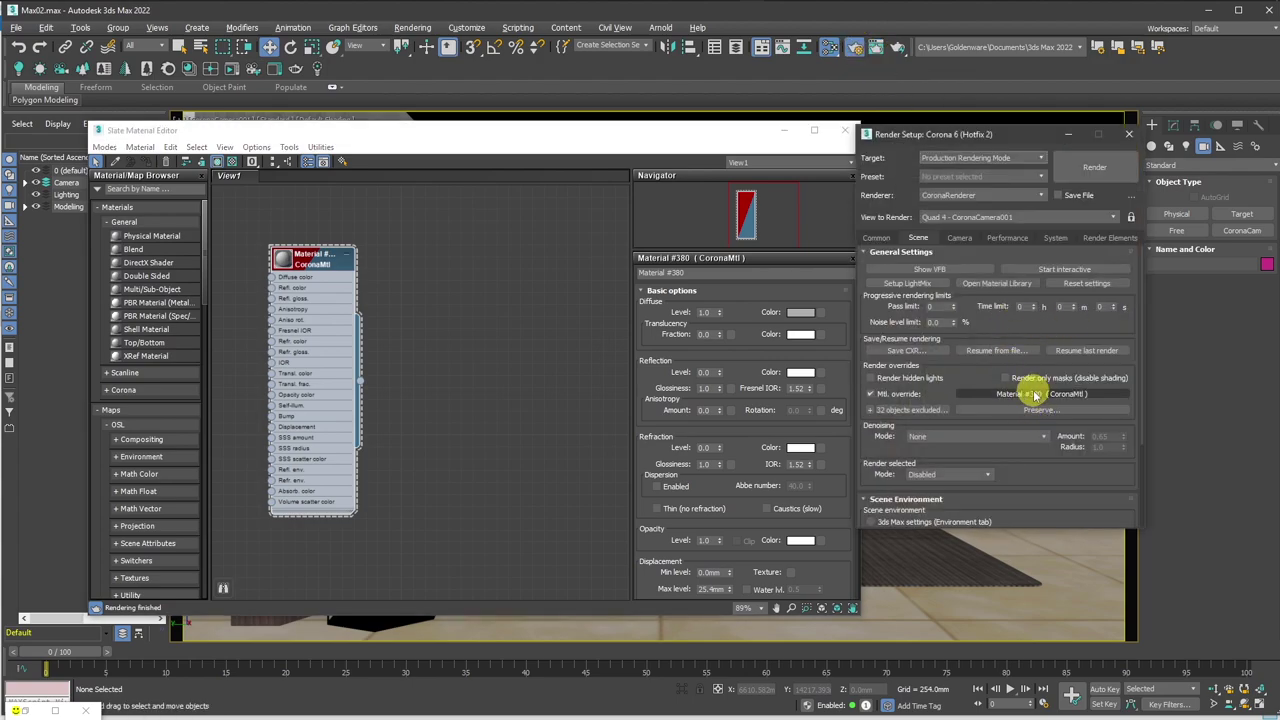
{"action": "left_click_drag", "start_coordinate": [675, 312], "coordinate": [451, 386]}
{"action": "left_click", "coordinate": [449, 414]}
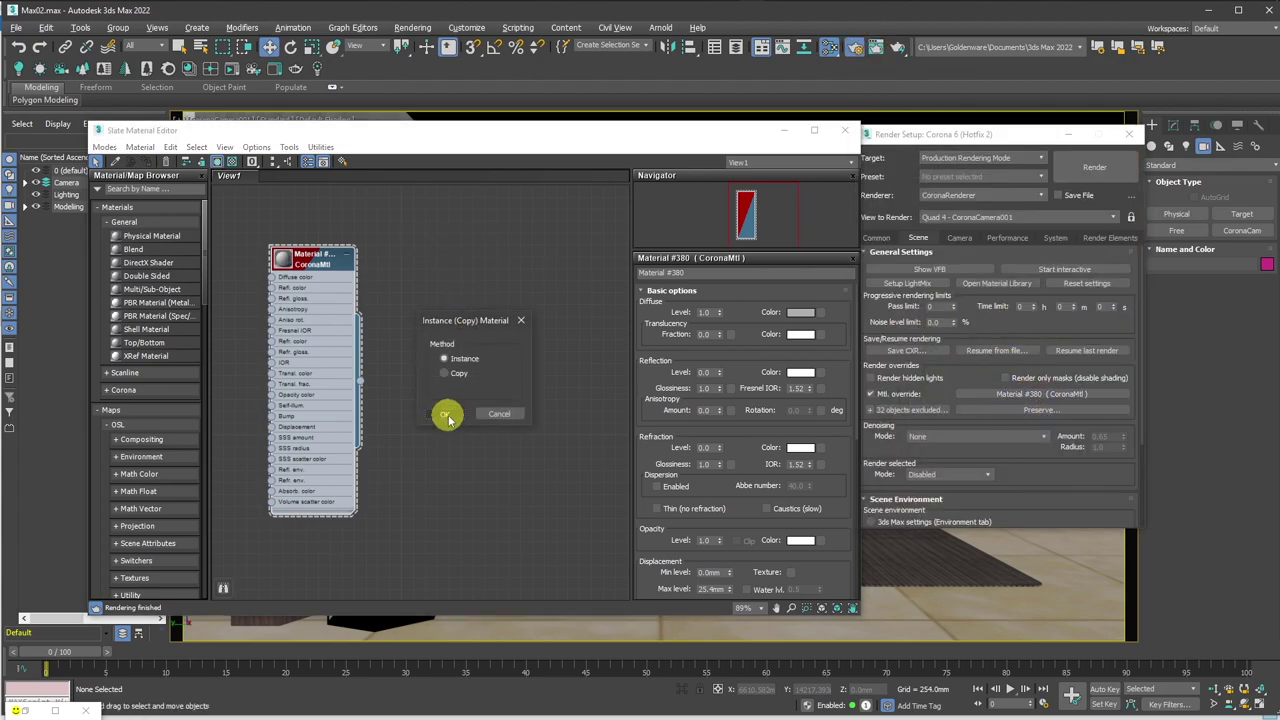
{"action": "left_click_drag", "start_coordinate": [443, 270], "coordinate": [419, 270]}
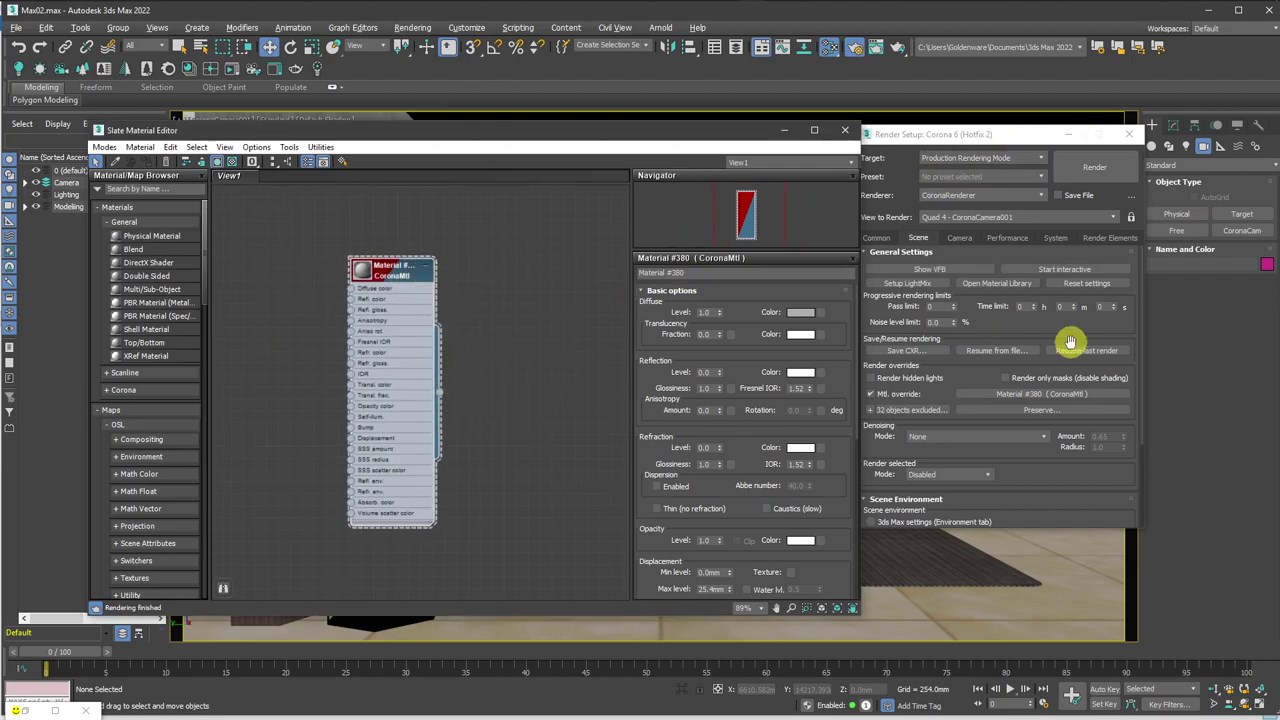
{"action": "scroll", "coordinate": [1130, 415], "scroll_direction": "down", "scroll_amount": 3}
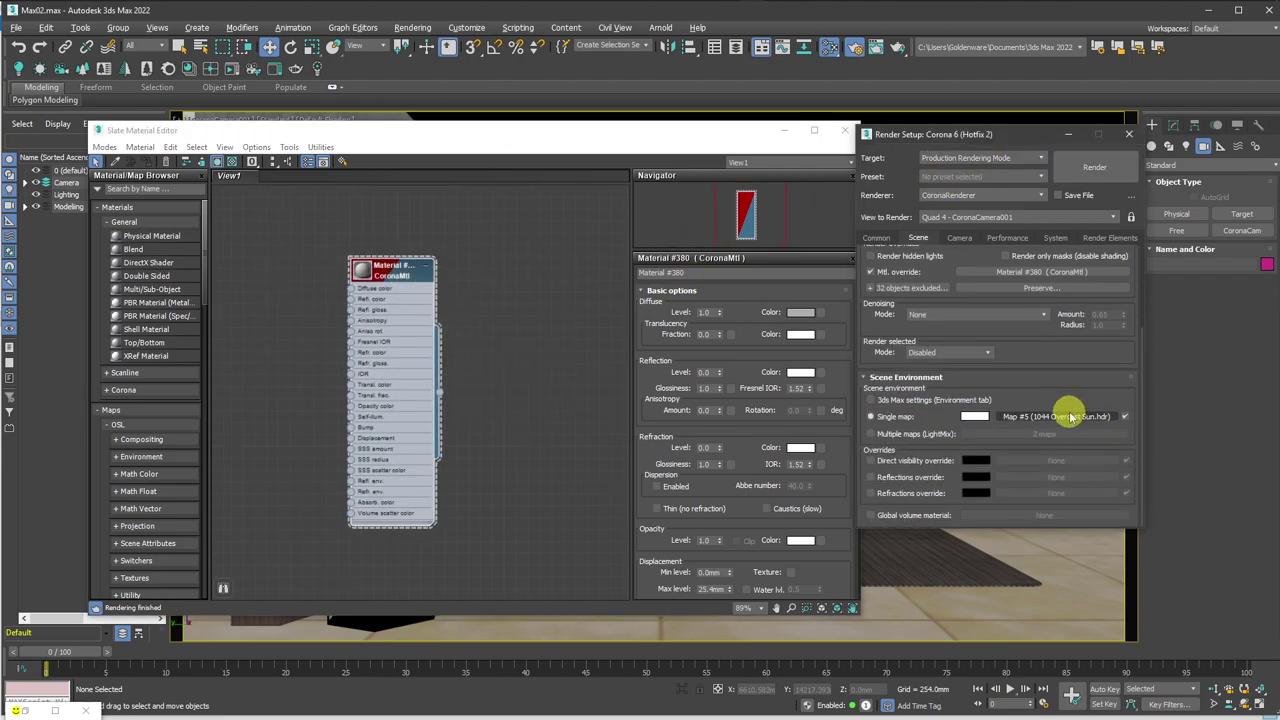
{"action": "mouse_move", "coordinate": [535, 289]}
{"action": "left_mouse_down"}
{"action": "mouse_move", "coordinate": [500, 286]}
{"action": "mouse_move", "coordinate": [487, 232]}
{"action": "mouse_move", "coordinate": [405, 206]}
{"action": "left_mouse_up"}
{"action": "left_click", "coordinate": [451, 414]}
{"action": "middle_click_drag", "start_coordinate": [477, 254], "coordinate": [500, 406]}
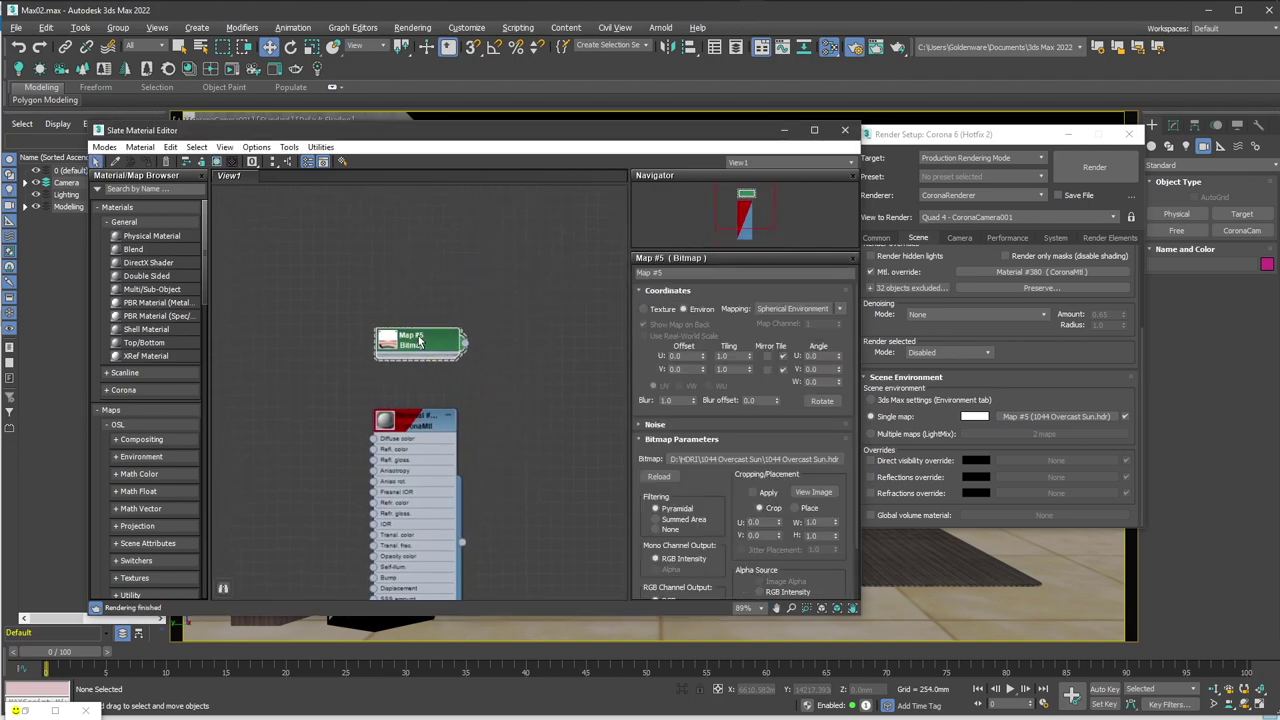
{"action": "mouse_move", "coordinate": [399, 347]}
{"action": "left_mouse_down"}
{"action": "mouse_move", "coordinate": [391, 328]}
{"action": "mouse_move", "coordinate": [430, 270]}
{"action": "left_mouse_up"}
Open Map #5's output settings and restart the interactive Corona render beside the editor.
{"action": "left_click", "coordinate": [391, 328]}
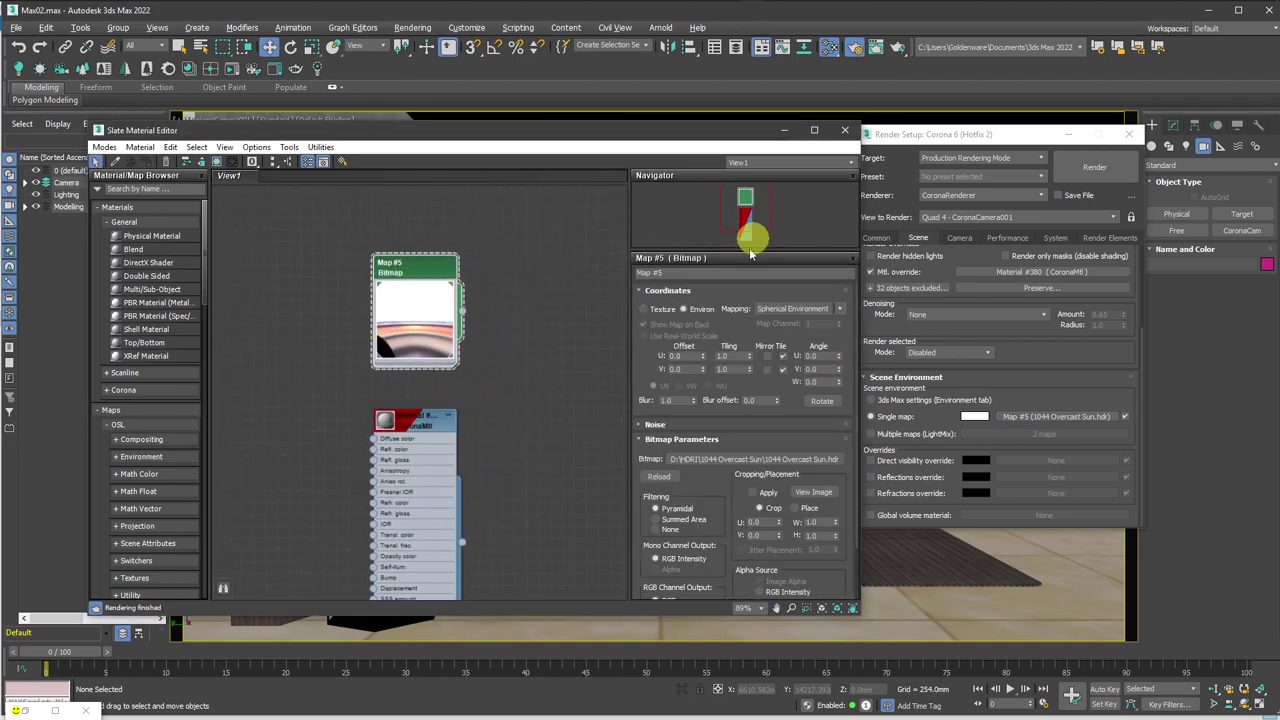
{"action": "left_click_drag", "start_coordinate": [857, 347], "coordinate": [859, 426]}
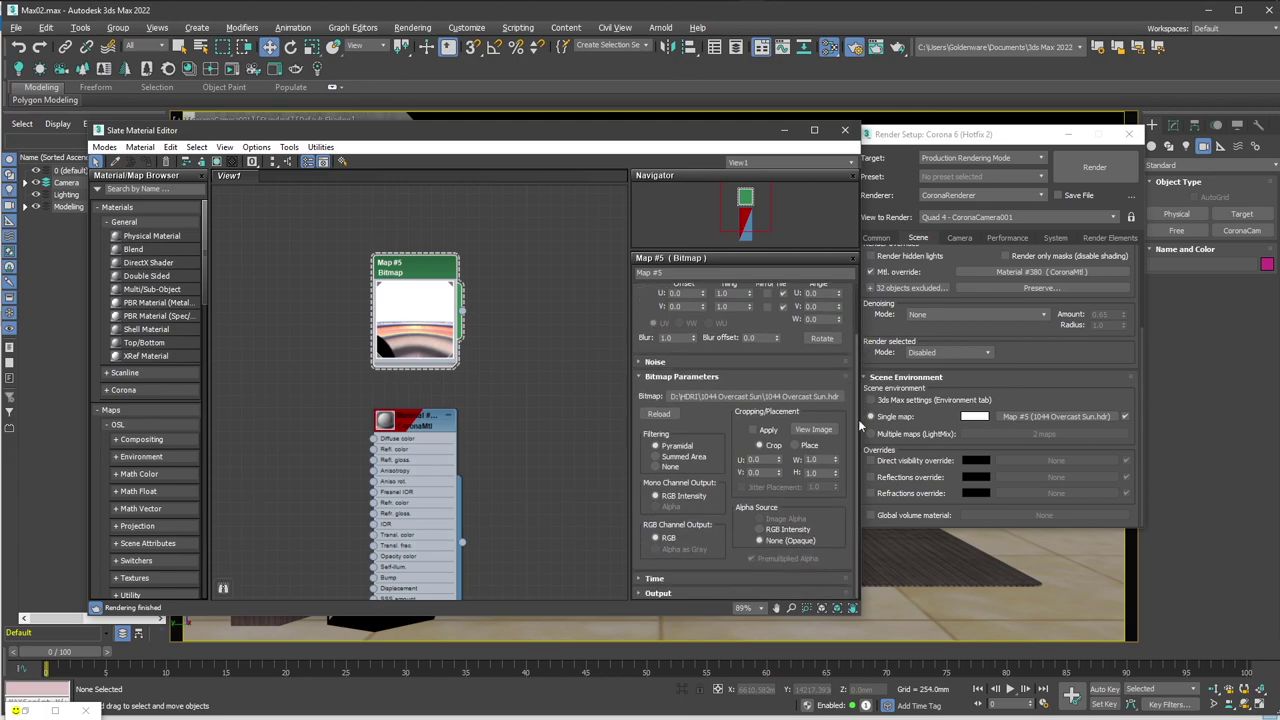
{"action": "left_click", "coordinate": [640, 593]}
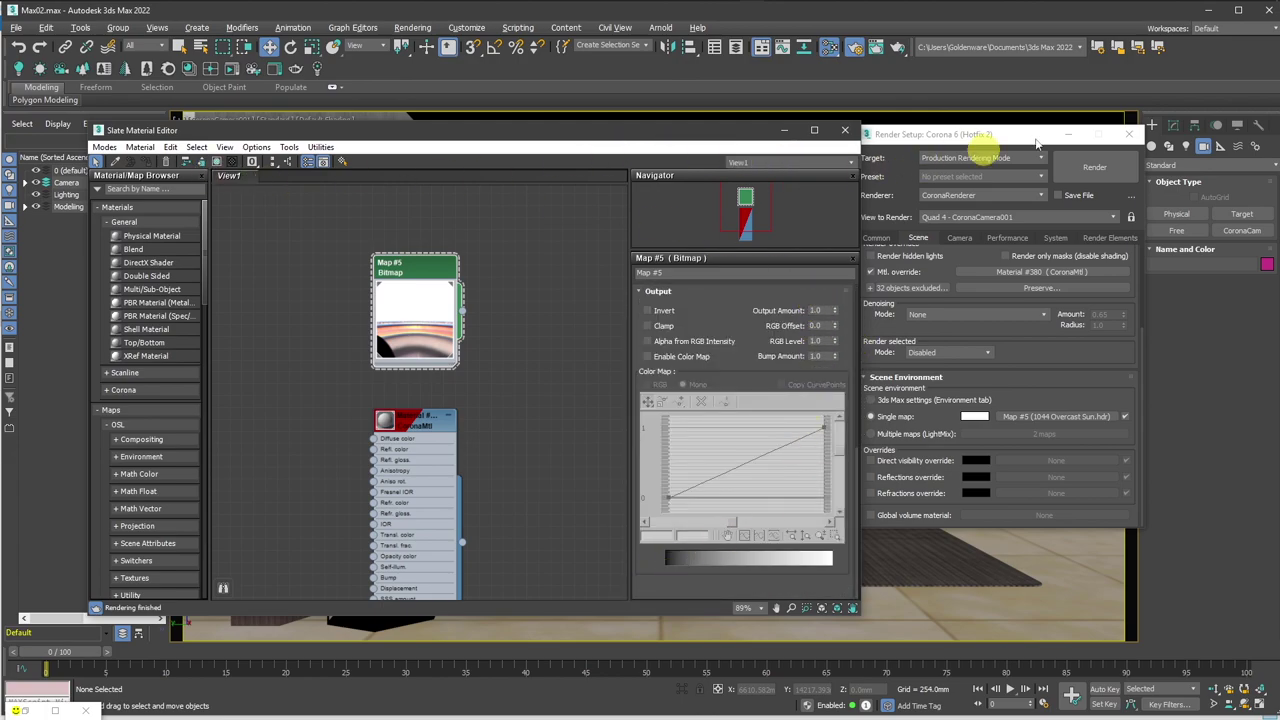
{"action": "left_click", "coordinate": [1129, 133]}
{"action": "left_click_drag", "start_coordinate": [374, 133], "coordinate": [668, 143]}
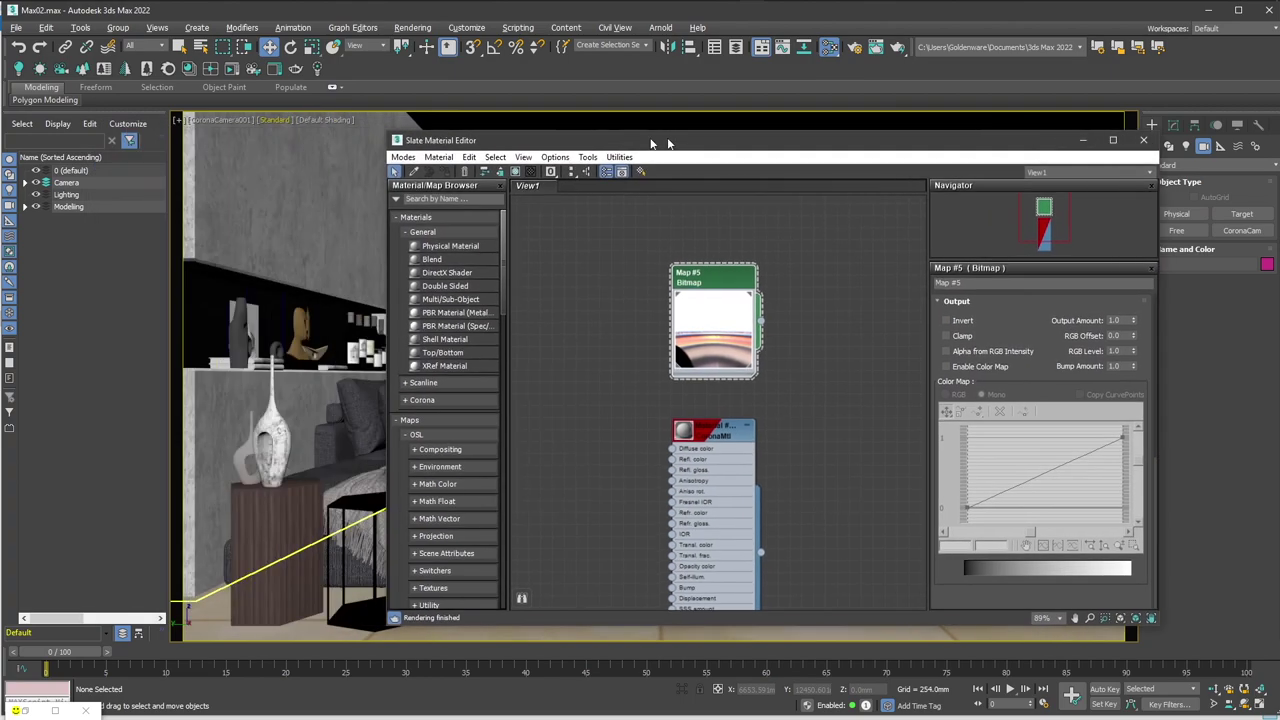
{"action": "left_click", "coordinate": [201, 68]}
{"action": "left_click", "coordinate": [540, 131]}
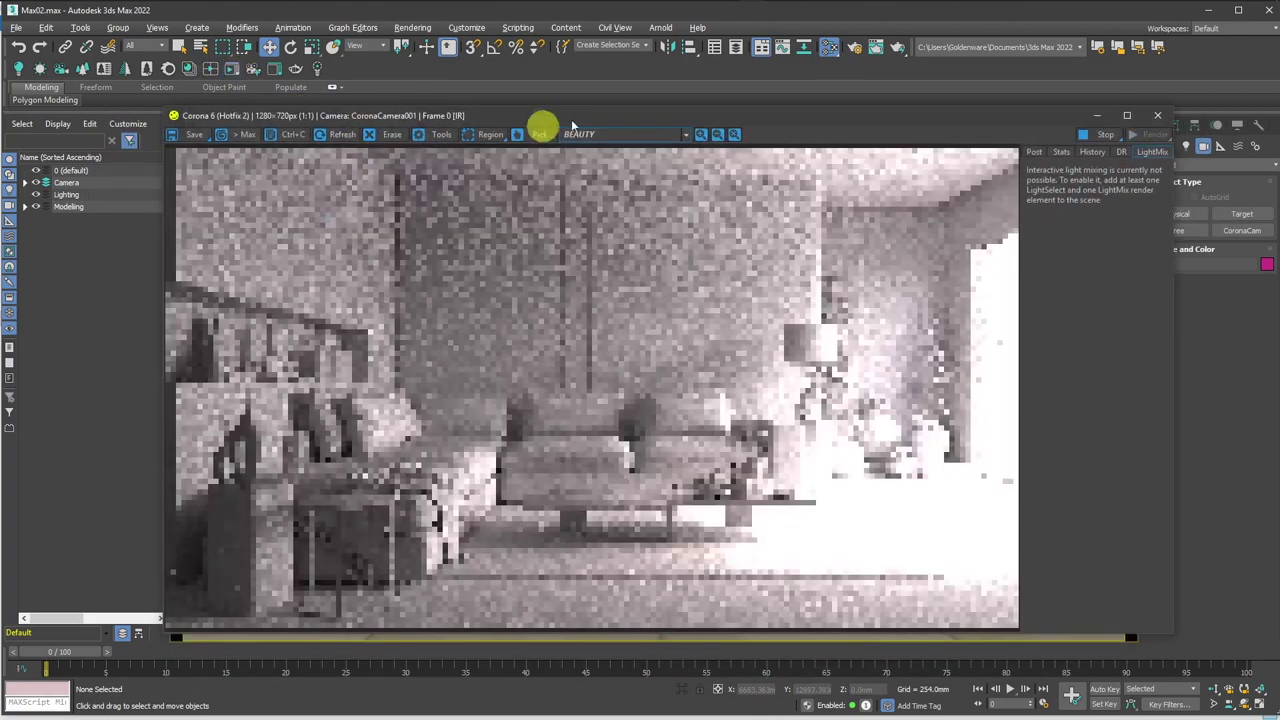
{"action": "left_click_drag", "start_coordinate": [614, 116], "coordinate": [544, 118]}
{"action": "left_click", "coordinate": [1131, 227]}
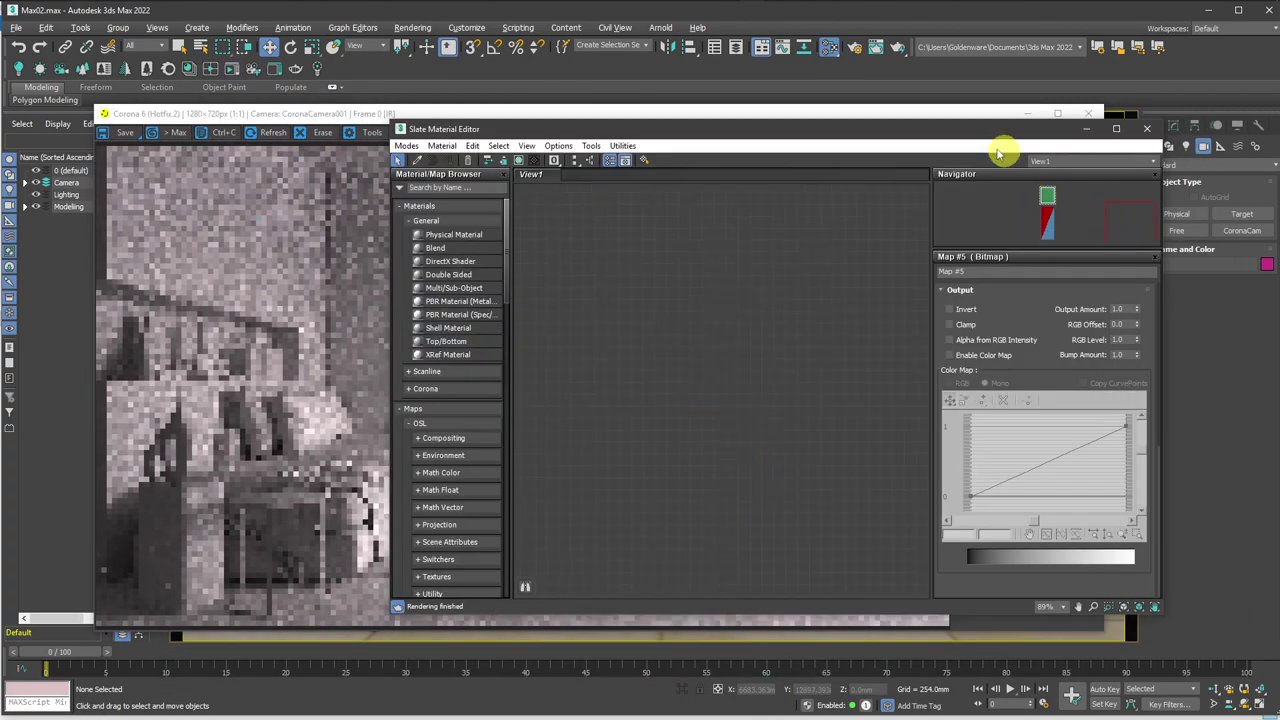
{"action": "left_click_drag", "start_coordinate": [952, 133], "coordinate": [930, 226]}
{"action": "left_click", "coordinate": [1027, 298]}
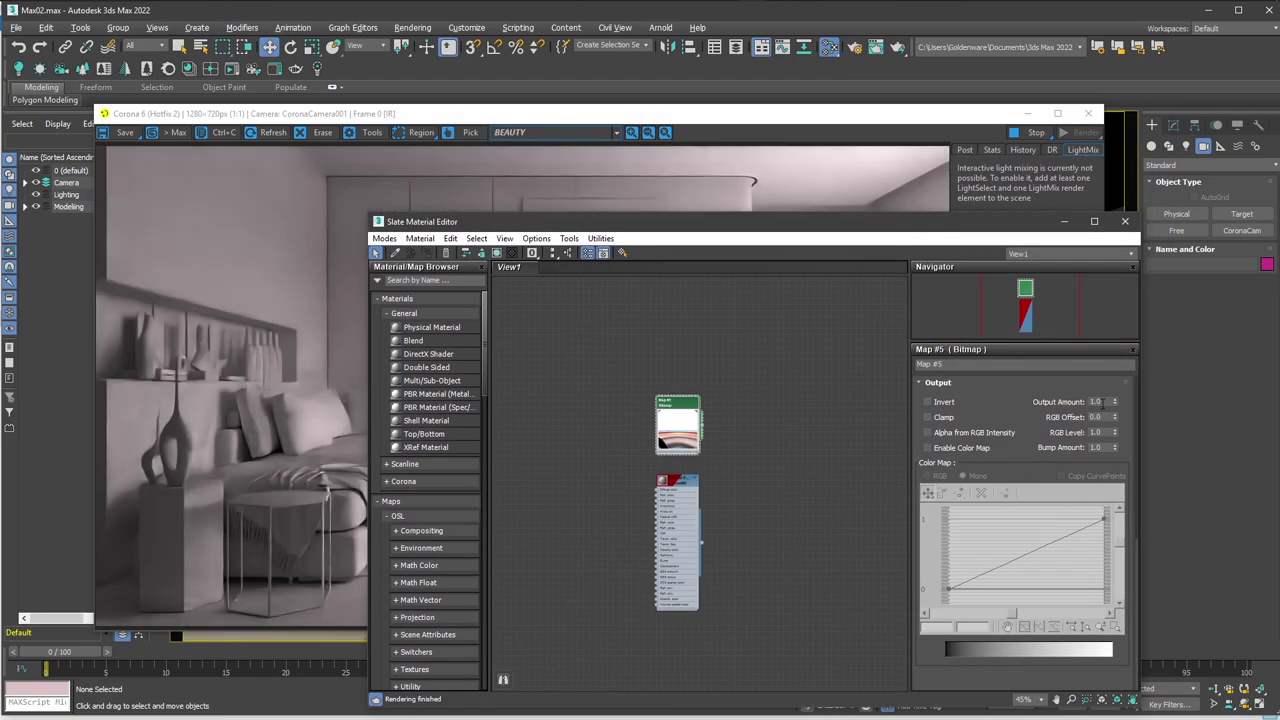
{"action": "left_click_drag", "start_coordinate": [990, 221], "coordinate": [546, 153]}
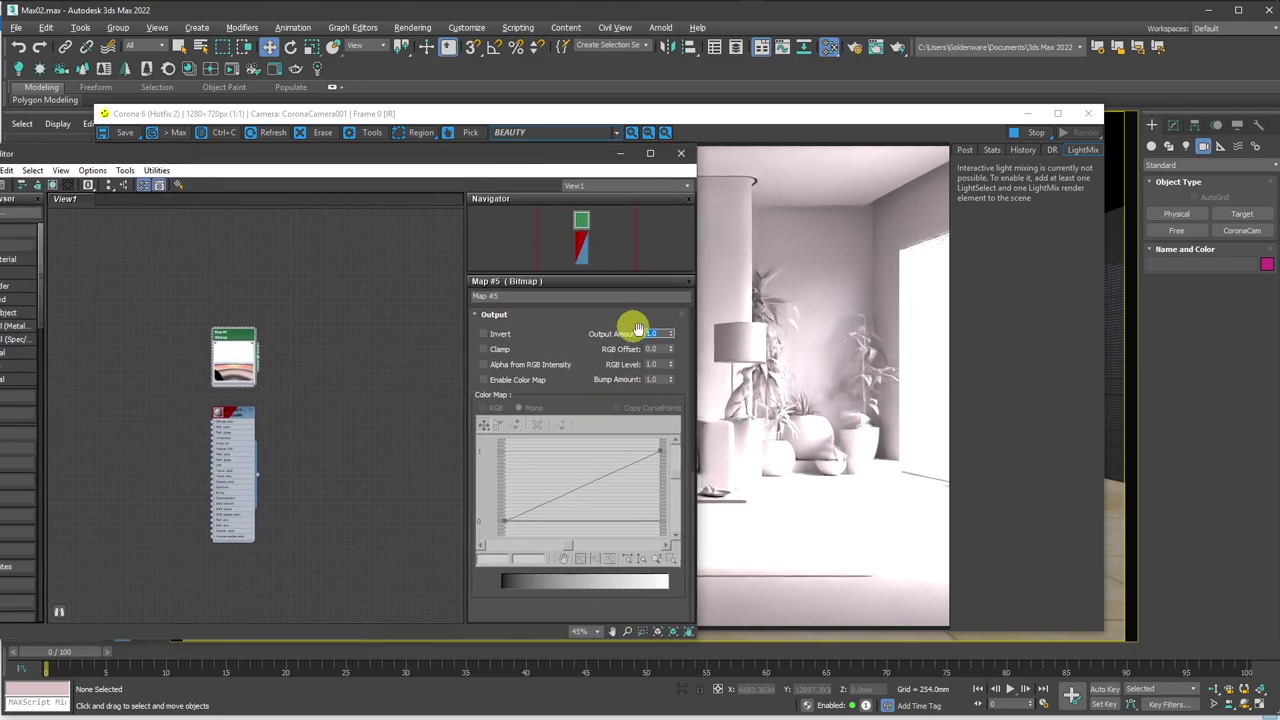
Set the 1044 Overcast Sun map's output amount to 0.5 and close the material editor.
{"action": "type", "text": "0.5"}
{"action": "key", "text": "Return"}
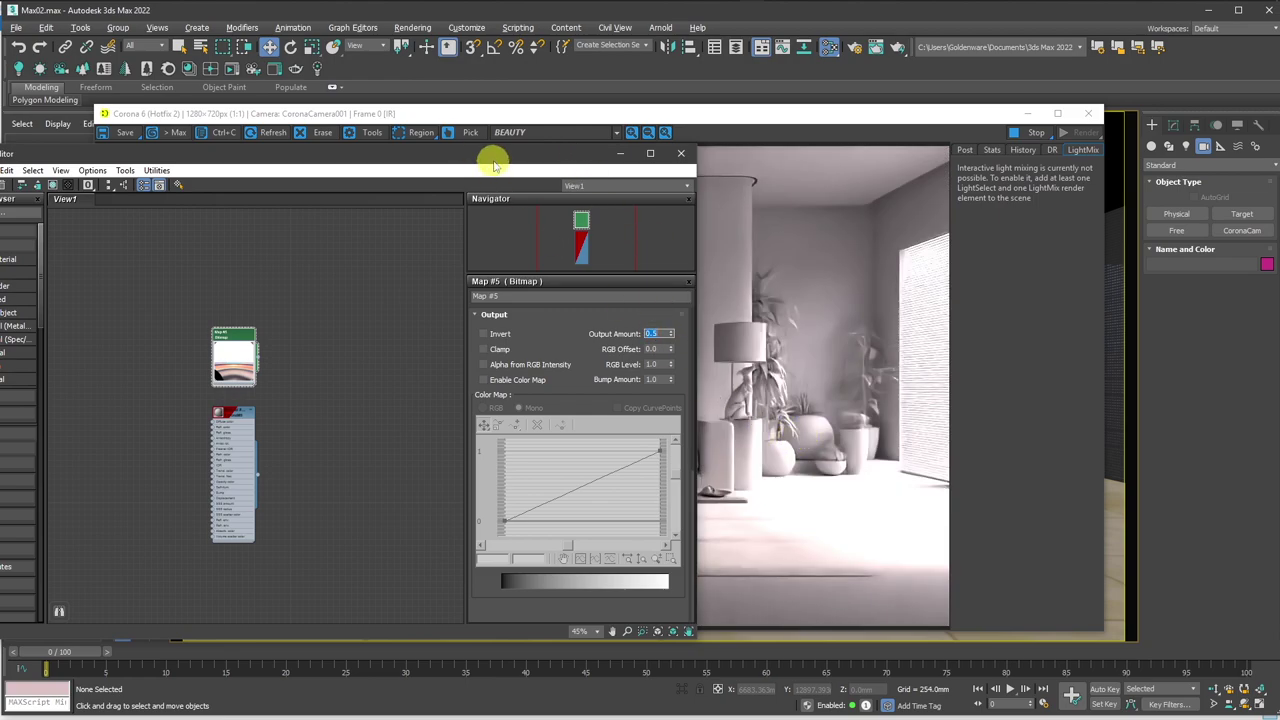
{"action": "left_click_drag", "start_coordinate": [493, 163], "coordinate": [548, 163]}
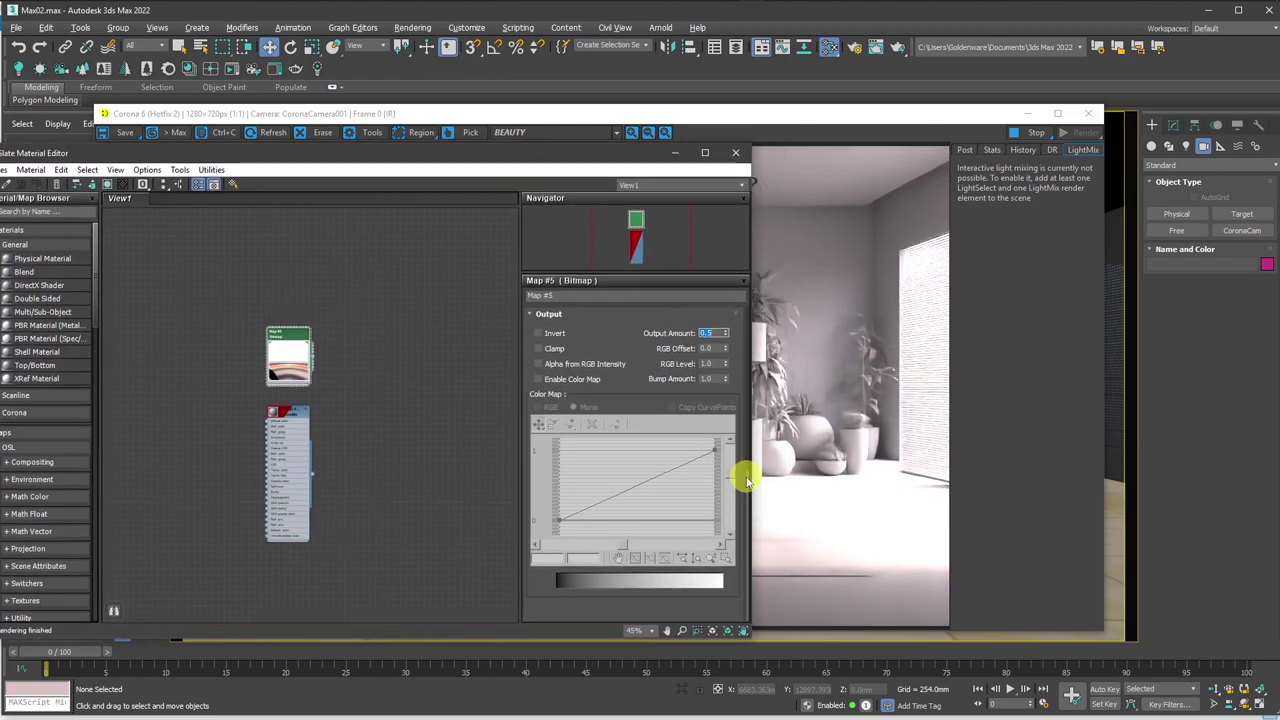
{"action": "left_click_drag", "start_coordinate": [746, 481], "coordinate": [746, 309]}
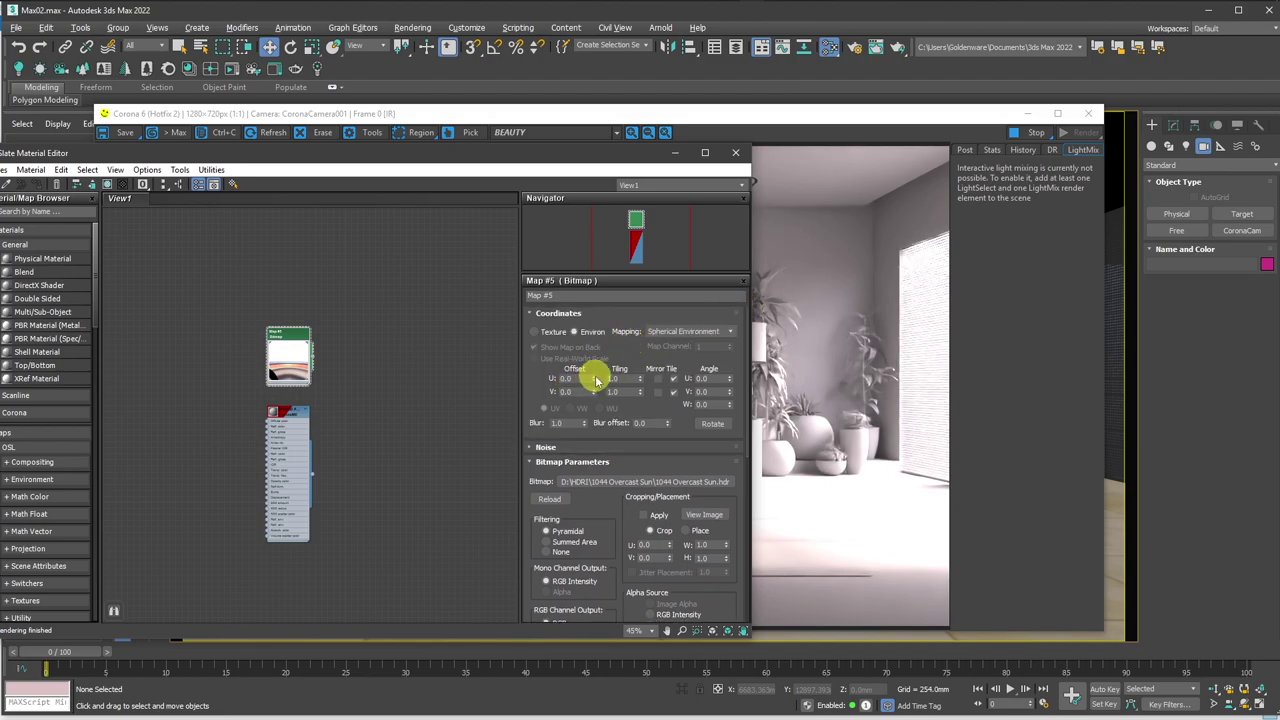
{"action": "left_click", "coordinate": [738, 153]}
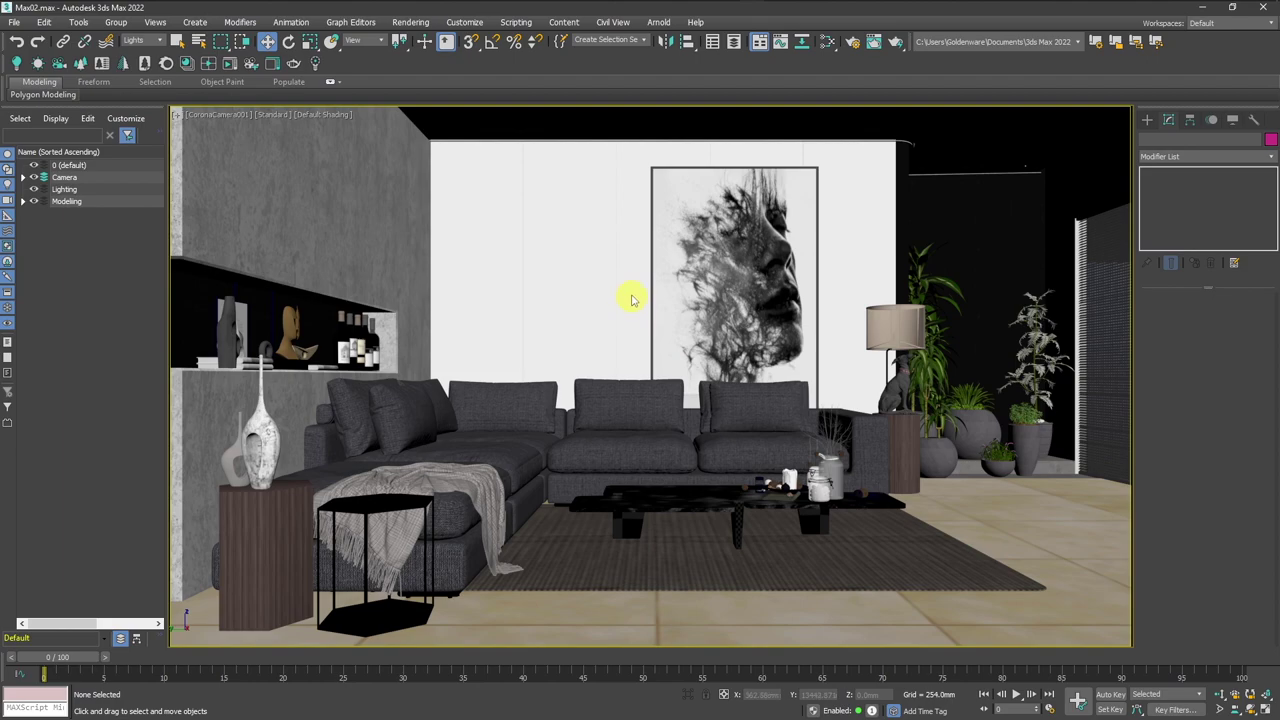
Set the selection filter to All and select the spotlight track group.
{"action": "key", "text": "alt+w"}
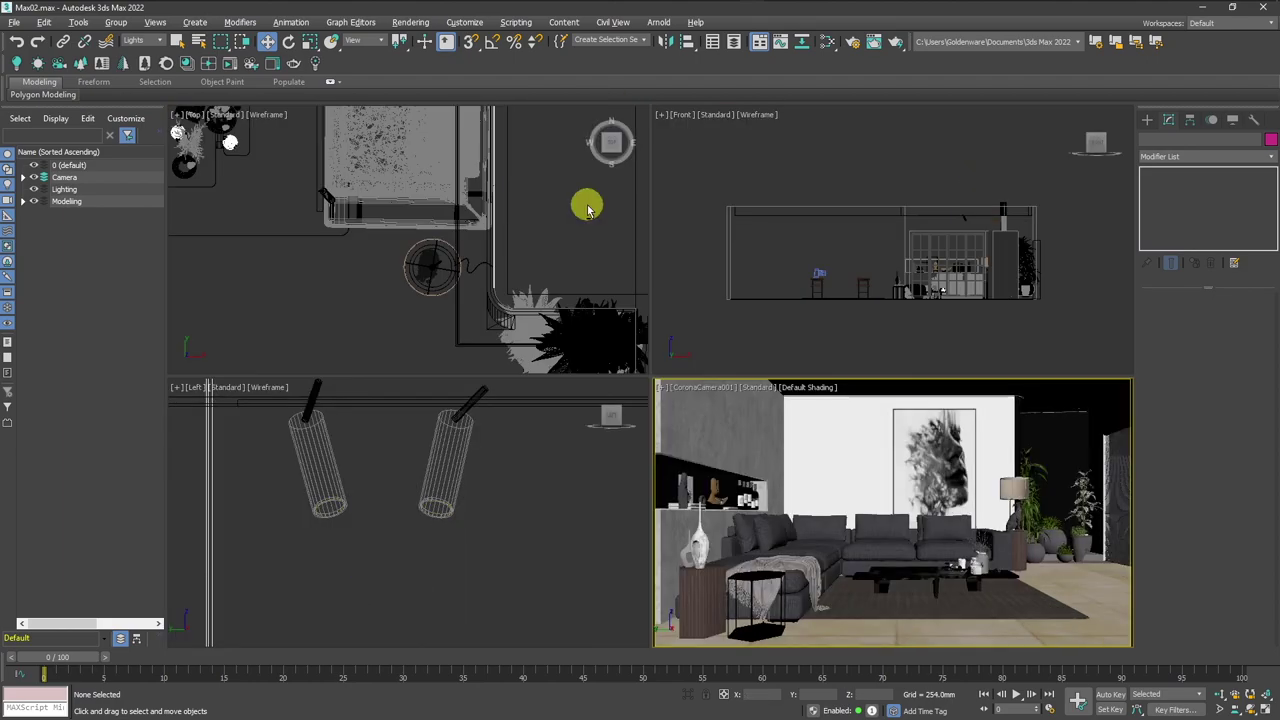
{"action": "key", "text": "alt+w"}
{"action": "scroll", "coordinate": [532, 418], "scroll_direction": "down", "scroll_amount": 5}
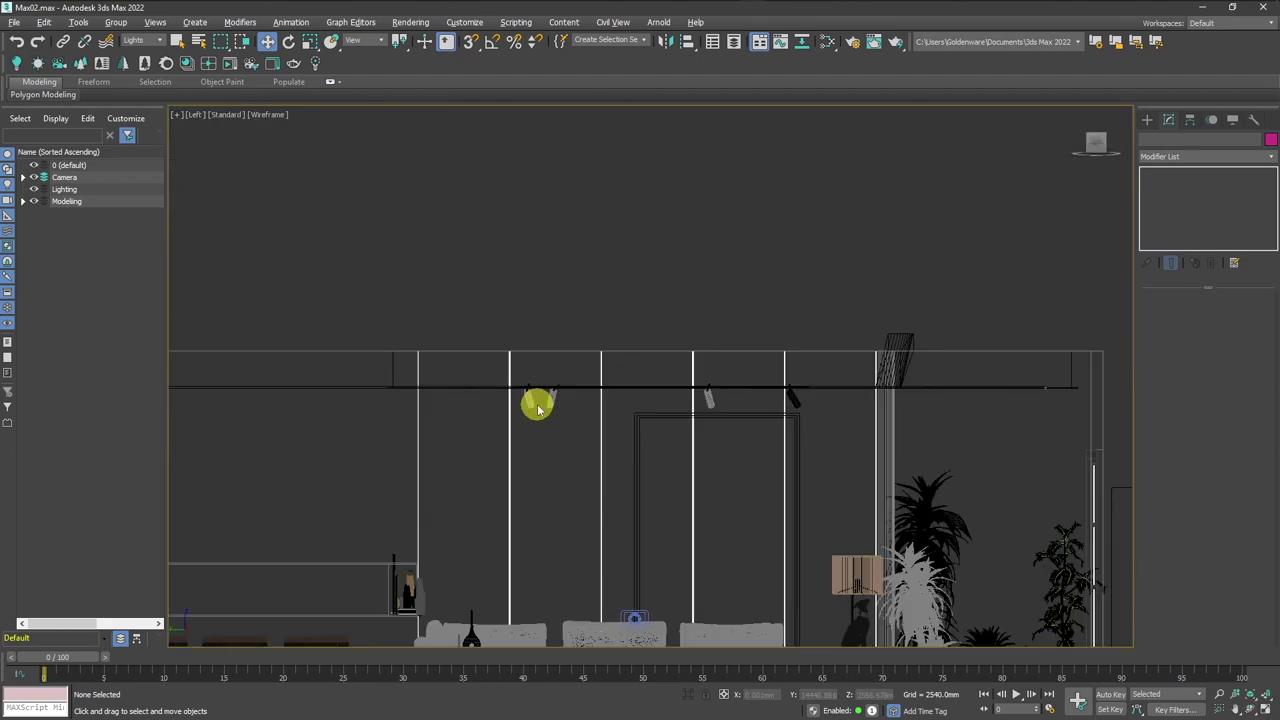
{"action": "left_click", "coordinate": [145, 40]}
{"action": "left_click", "coordinate": [141, 52]}
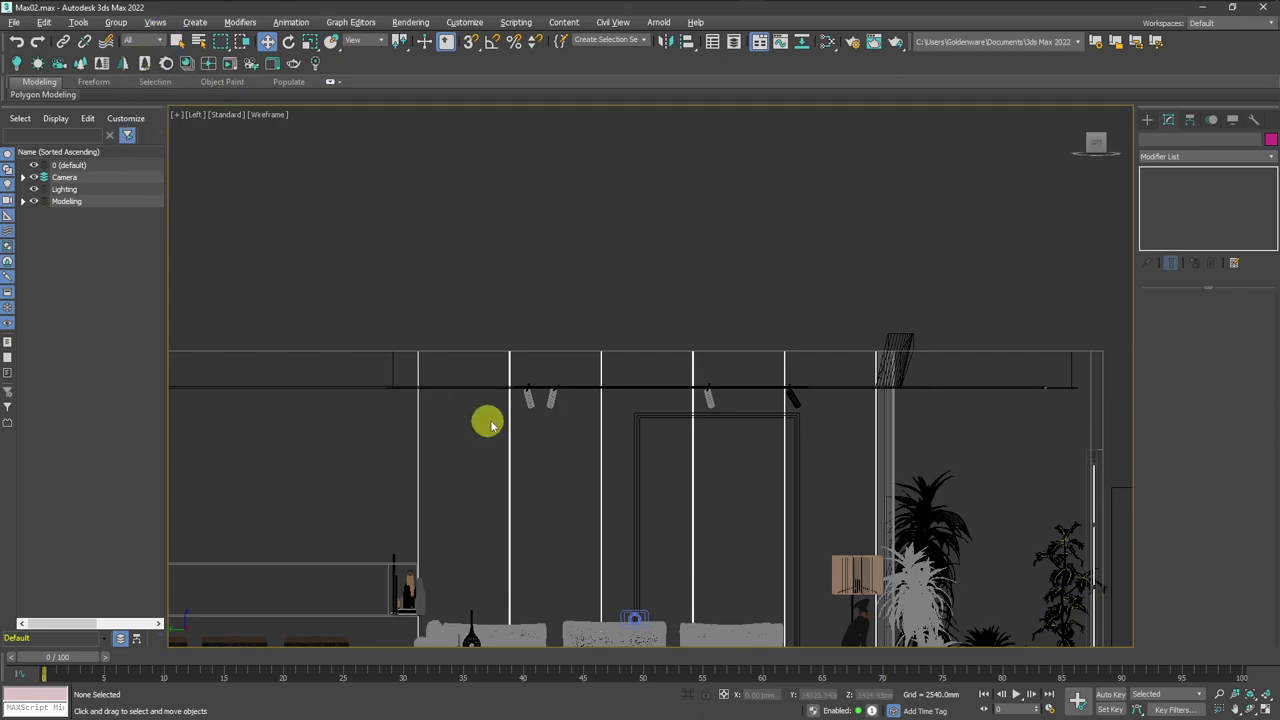
{"action": "left_click", "coordinate": [540, 400]}
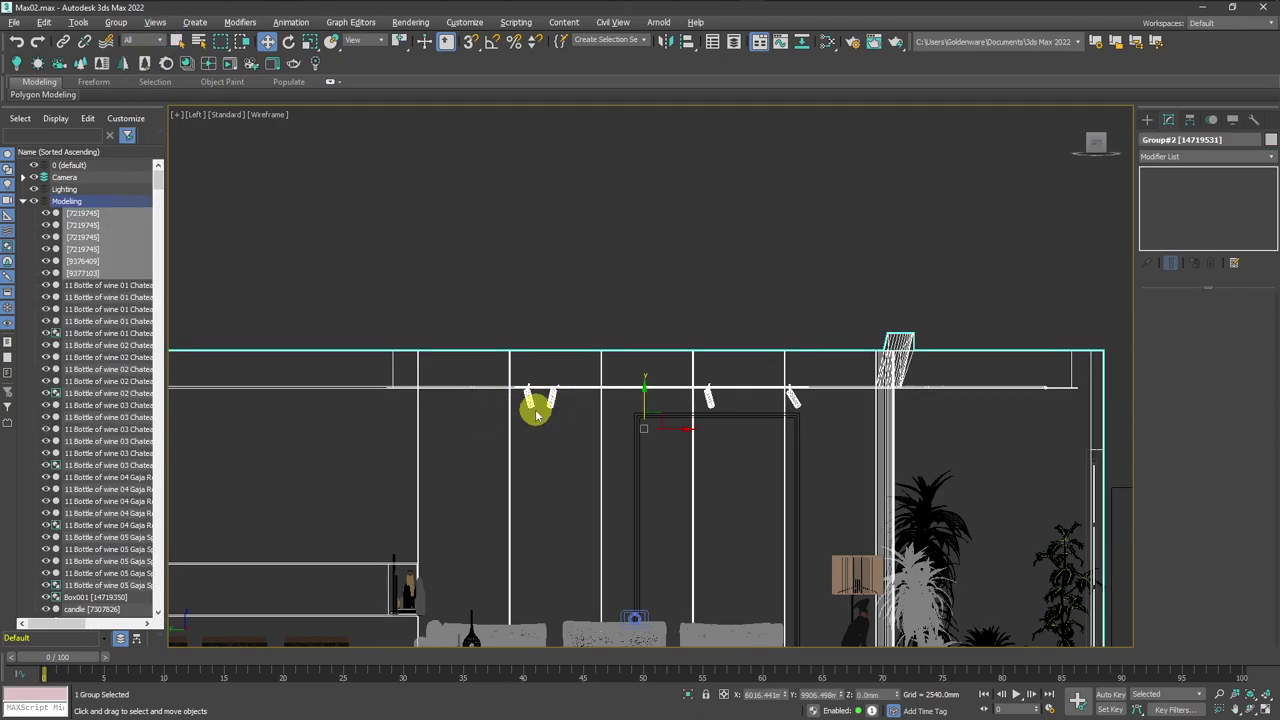
Isolate the track group in Top view and zoom in close.
{"action": "key", "text": "t"}
{"action": "scroll", "coordinate": [520, 270], "scroll_direction": "down", "scroll_amount": 2}
{"action": "scroll", "coordinate": [534, 283], "scroll_direction": "down", "scroll_amount": 2}
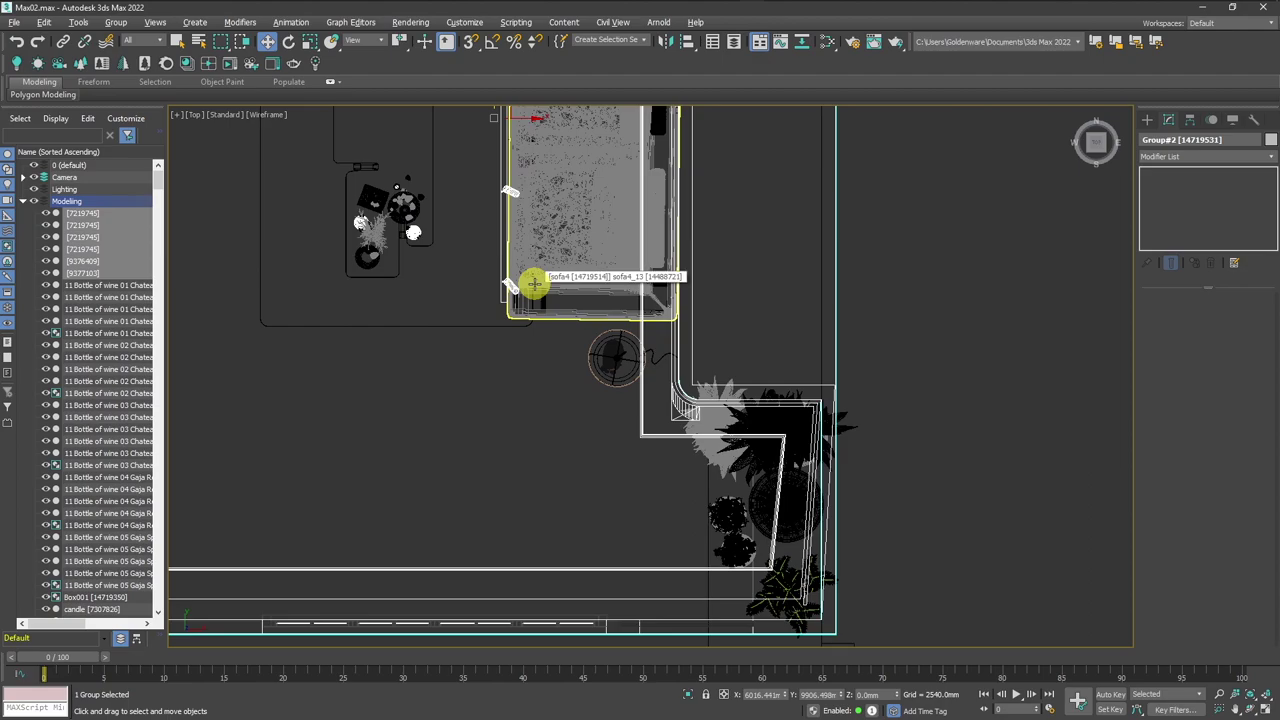
{"action": "scroll", "coordinate": [513, 254], "scroll_direction": "up", "scroll_amount": 2}
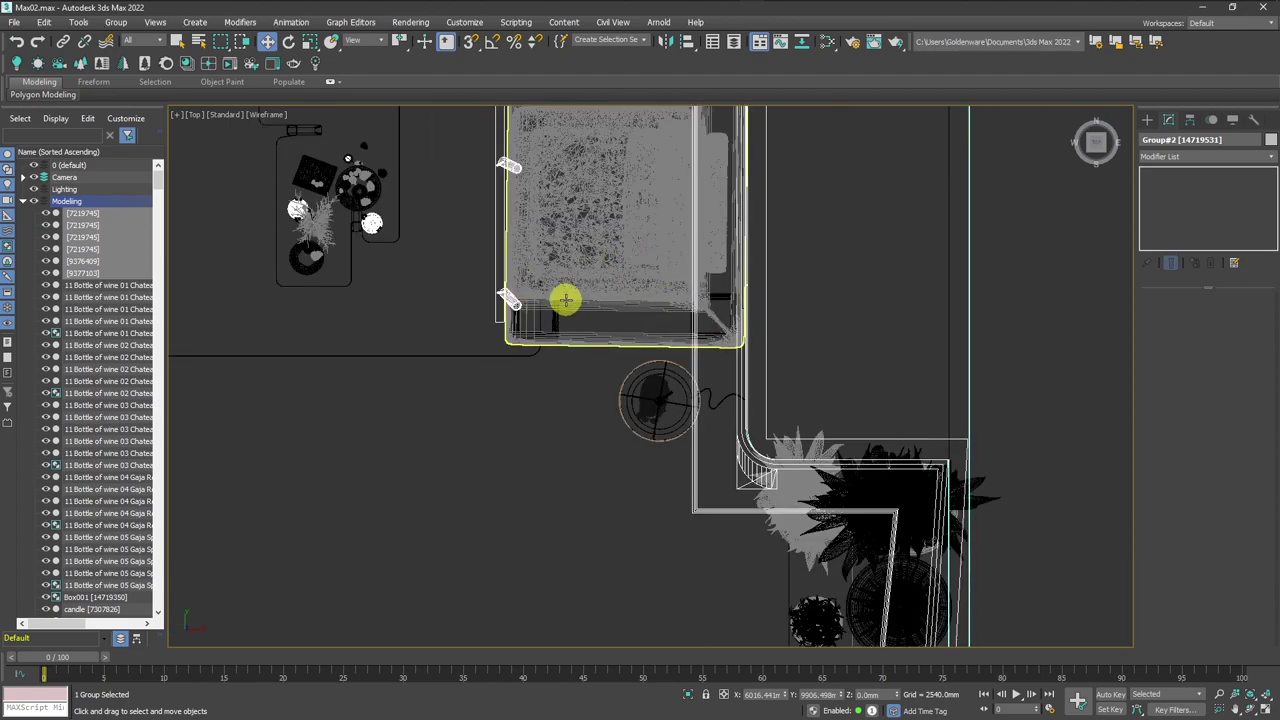
{"action": "key", "text": "alt+q"}
{"action": "scroll", "coordinate": [771, 417], "scroll_direction": "up", "scroll_amount": 4}
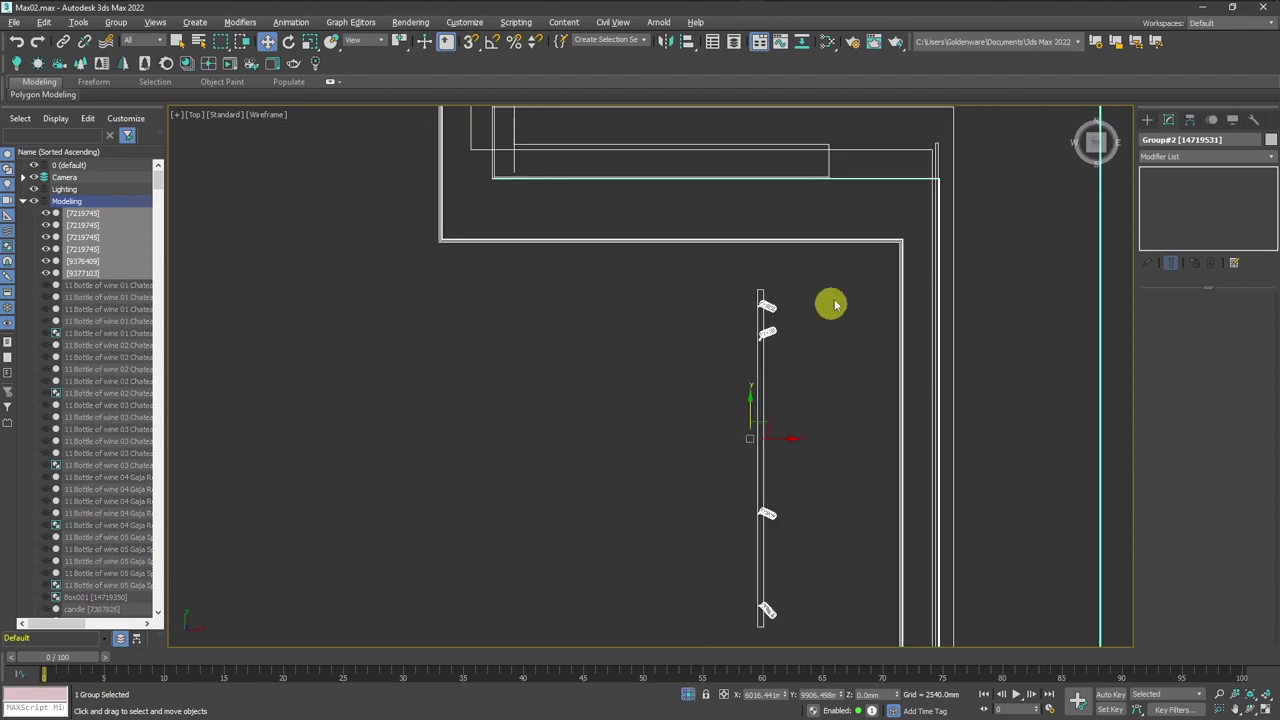
{"action": "left_click", "coordinate": [787, 356]}
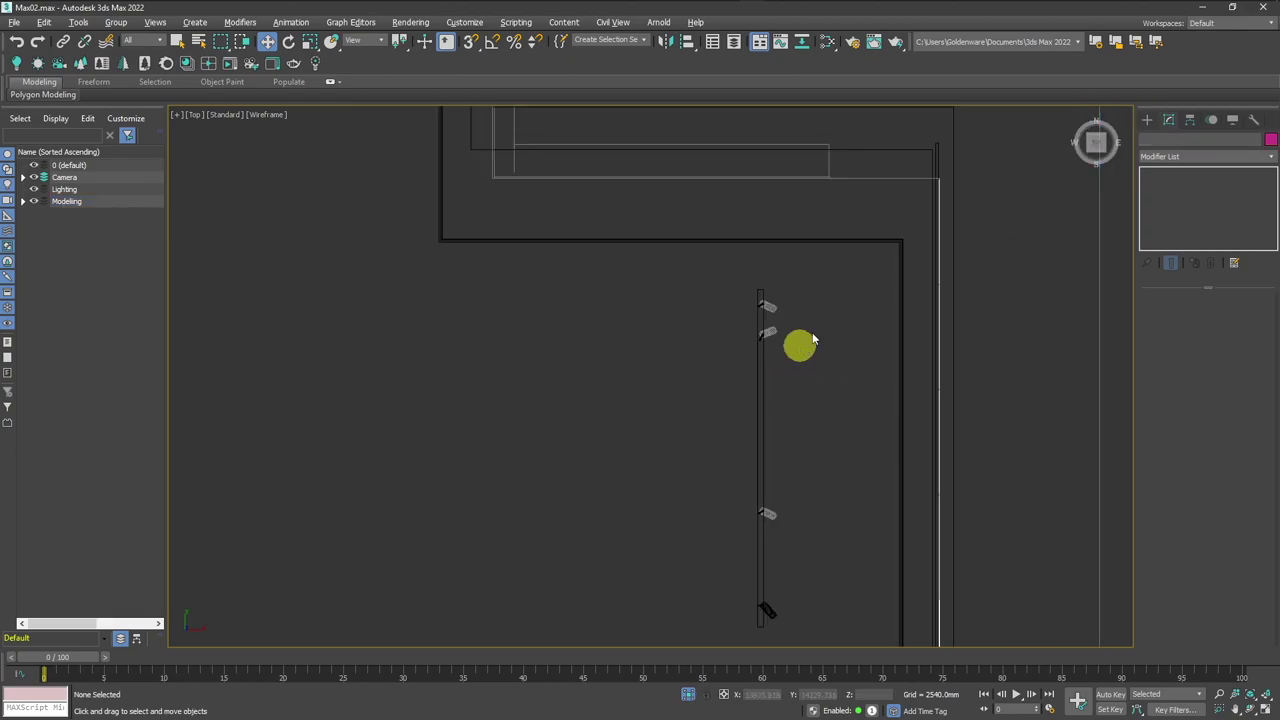
Place a Disk-shaped CoronaLight at the open end of one track spotlight.
{"action": "left_click", "coordinate": [1148, 120]}
{"action": "left_click", "coordinate": [1176, 208]}
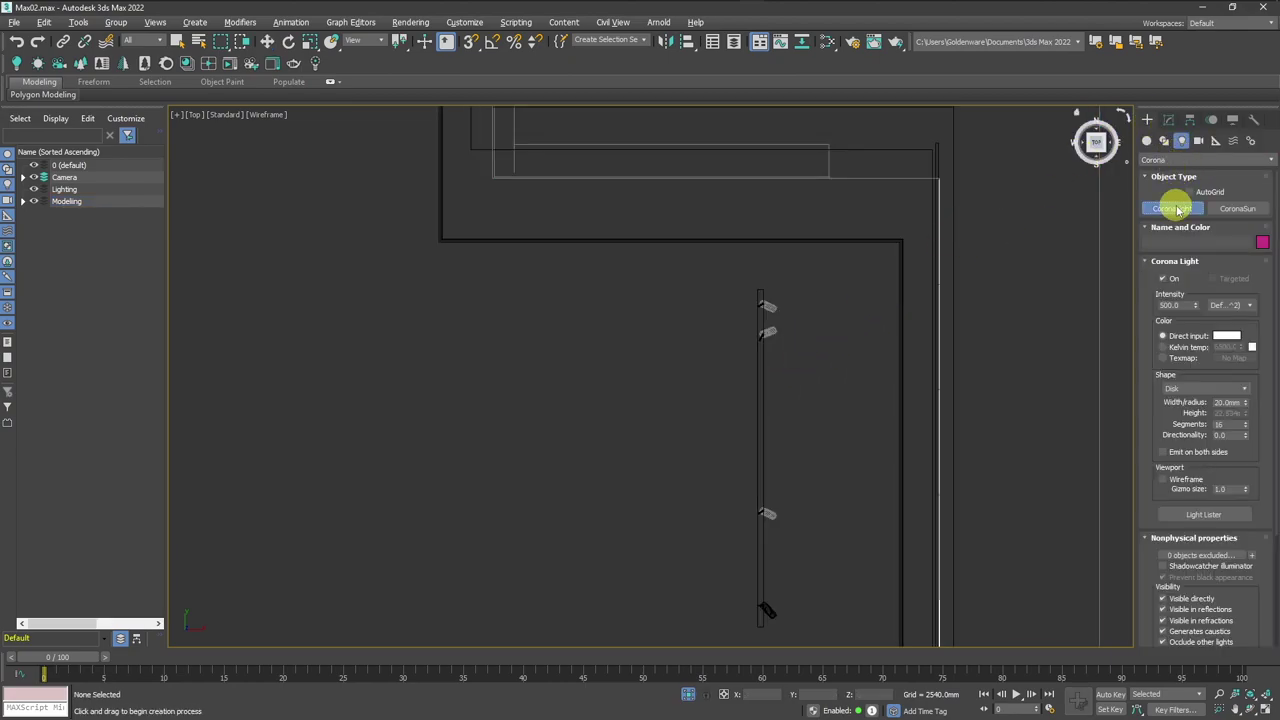
{"action": "left_click", "coordinate": [1174, 390]}
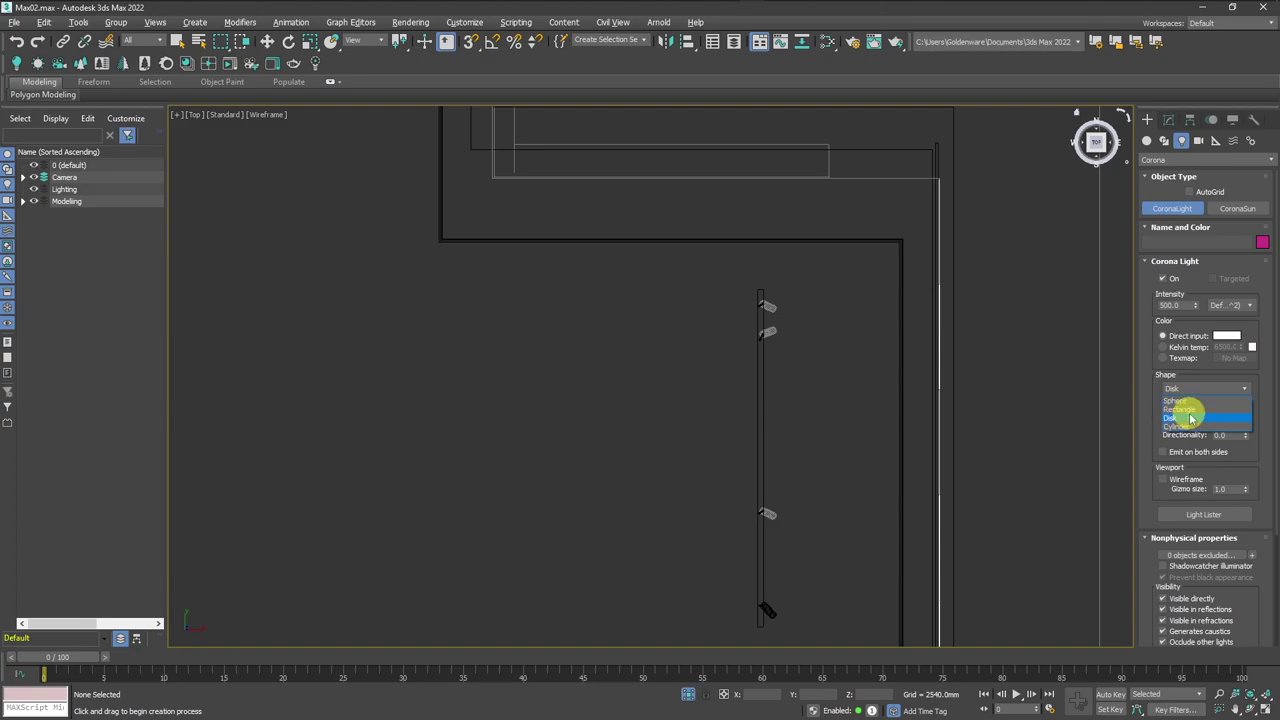
{"action": "left_click", "coordinate": [1181, 418]}
{"action": "scroll", "coordinate": [800, 295], "scroll_direction": "up", "scroll_amount": 5}
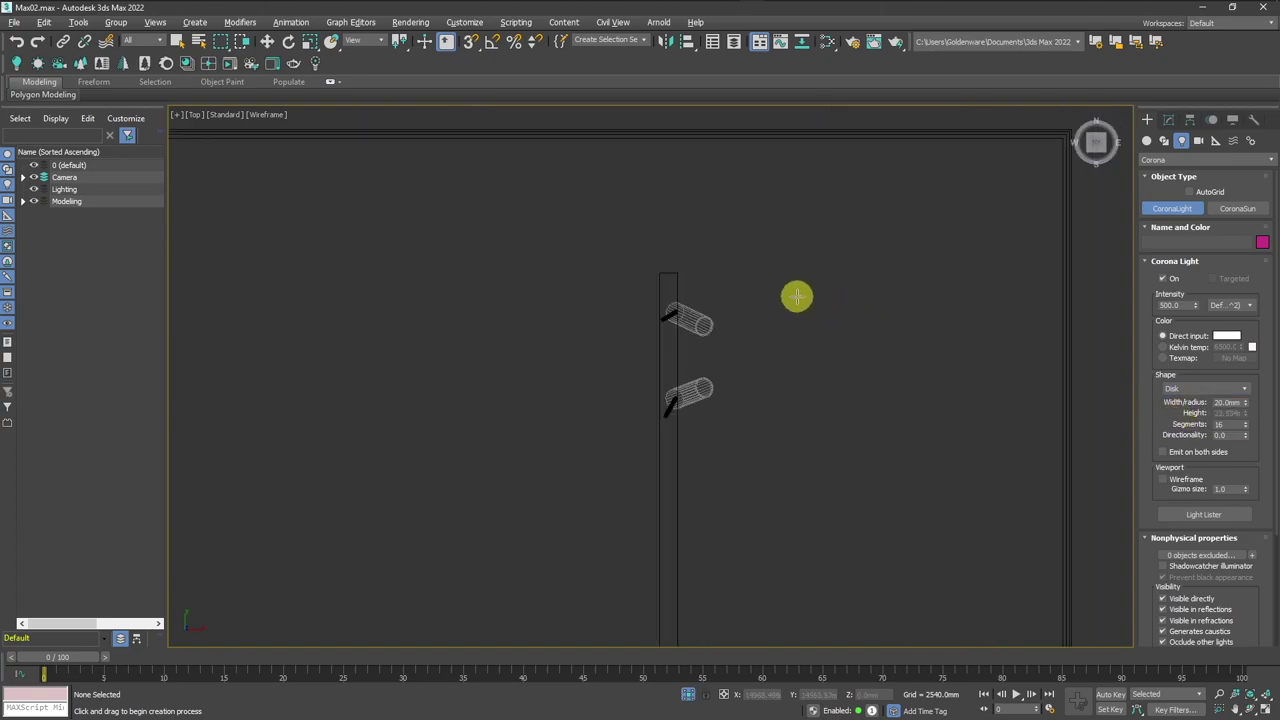
{"action": "scroll", "coordinate": [707, 318], "scroll_direction": "up", "scroll_amount": 5}
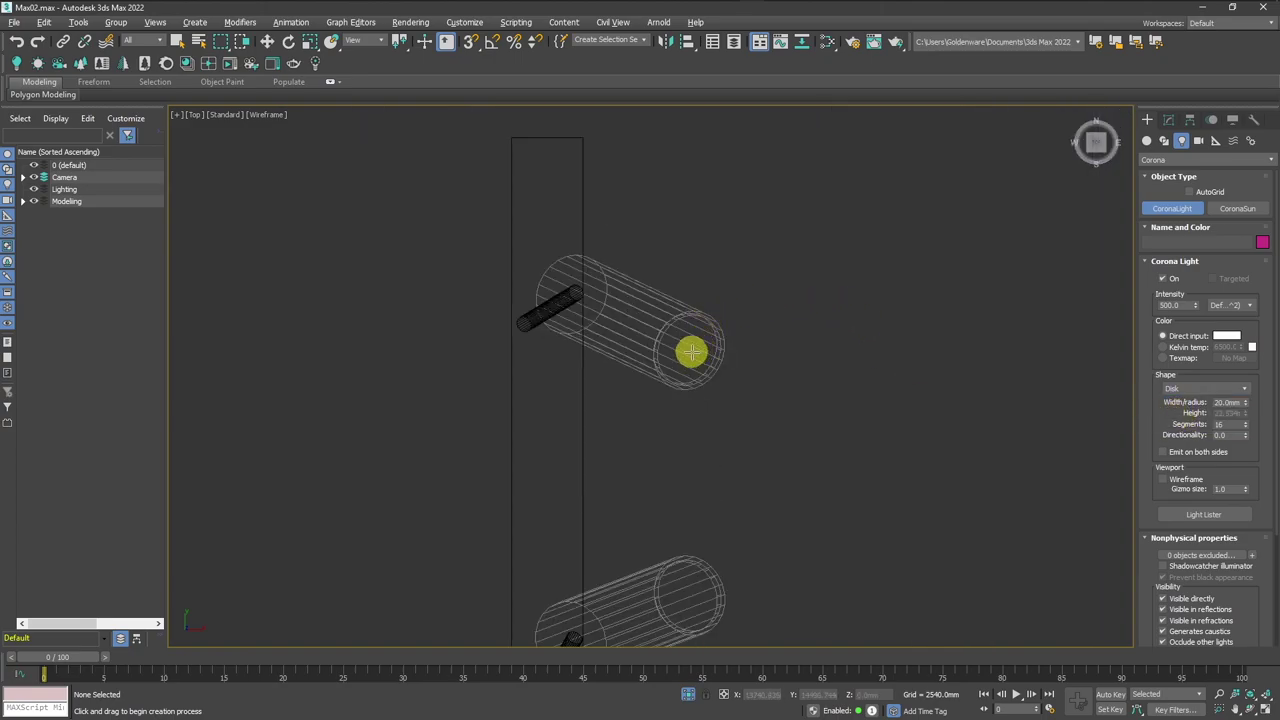
{"action": "left_click", "coordinate": [722, 335]}
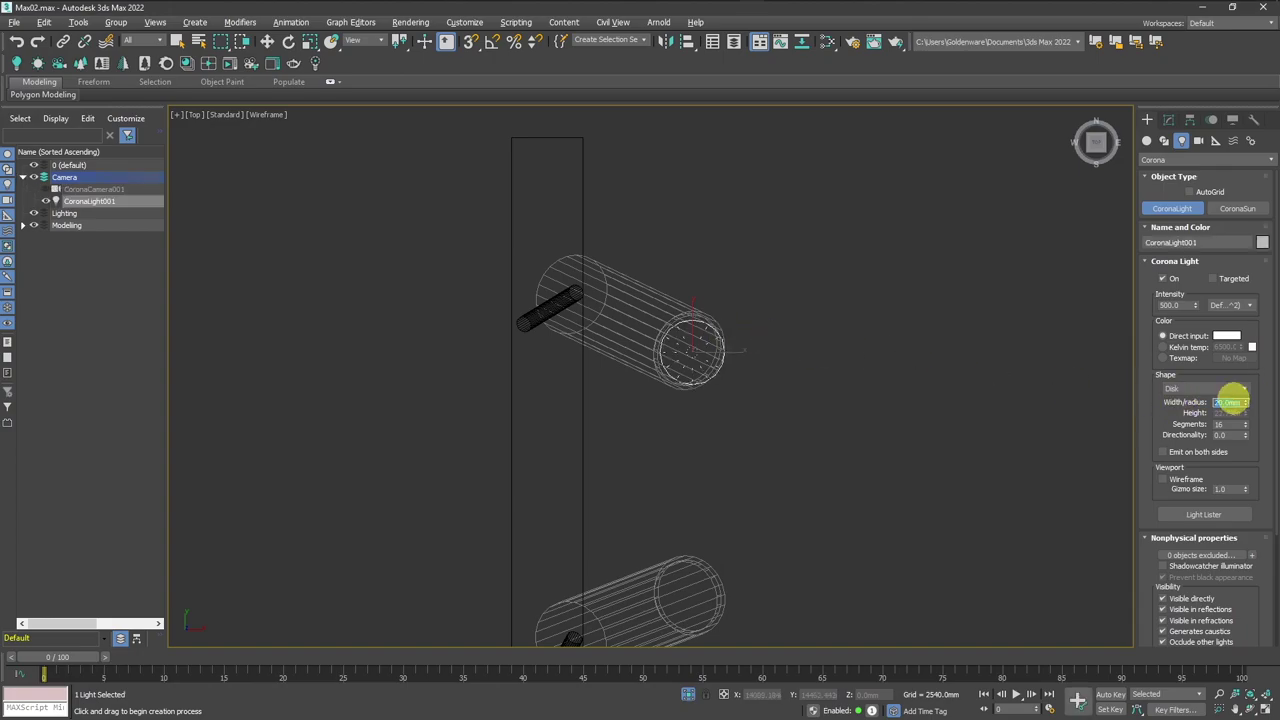
{"action": "key", "text": "w"}
{"action": "key", "text": "alt+w"}
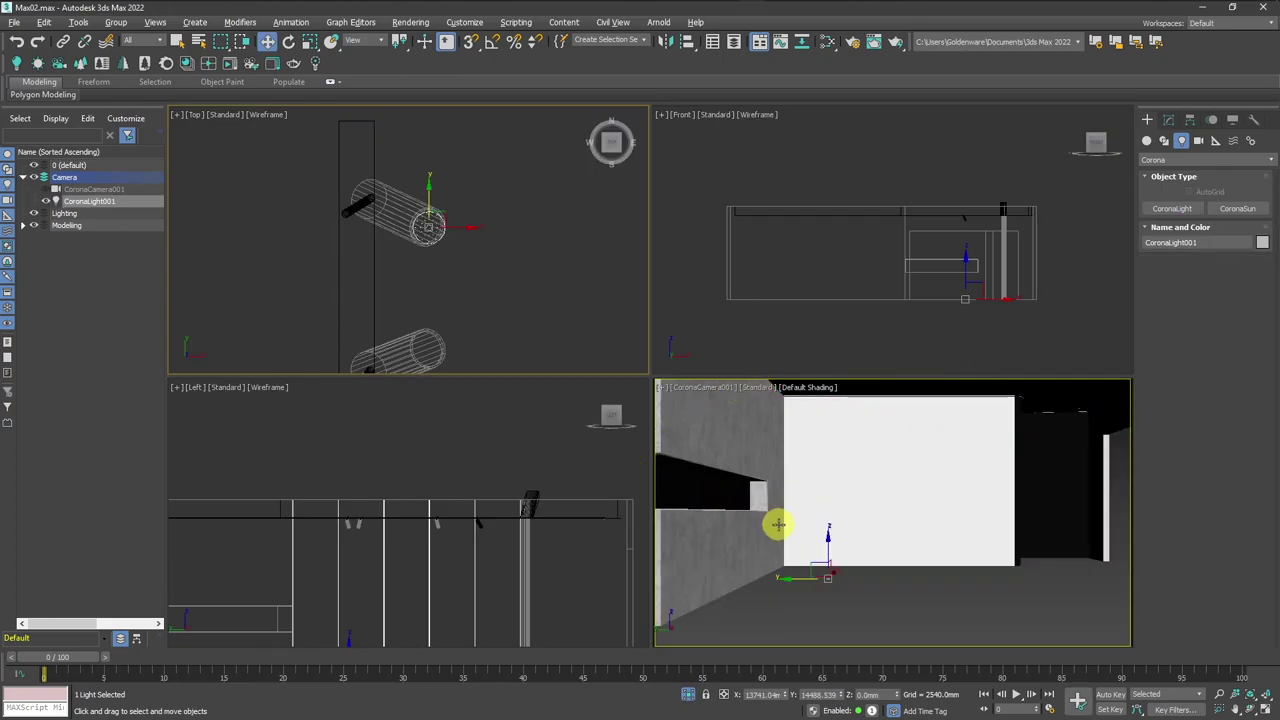
Switch to a free Perspective view with Edged Faces, orbited toward the wall and ceiling.
{"action": "right_click", "coordinate": [457, 523]}
{"action": "key", "text": "alt+w"}
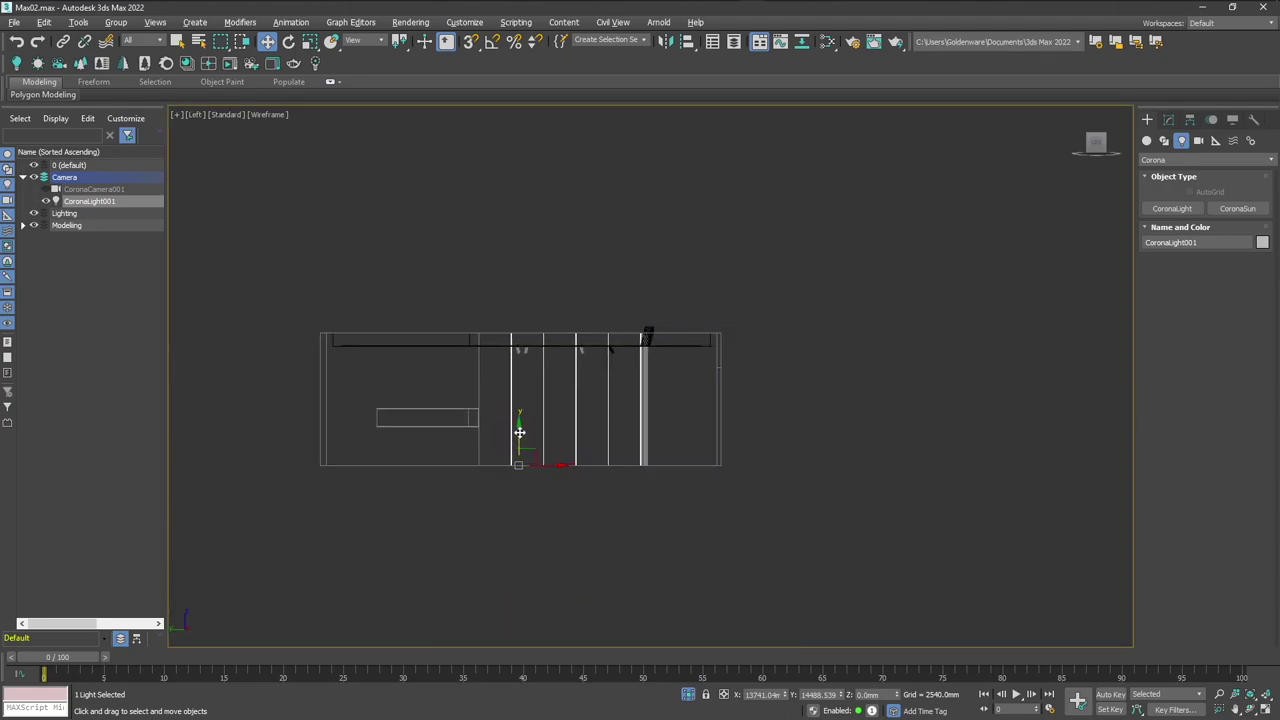
{"action": "scroll", "coordinate": [531, 330], "scroll_direction": "up", "scroll_amount": 4}
{"action": "scroll", "coordinate": [517, 349], "scroll_direction": "up", "scroll_amount": 4}
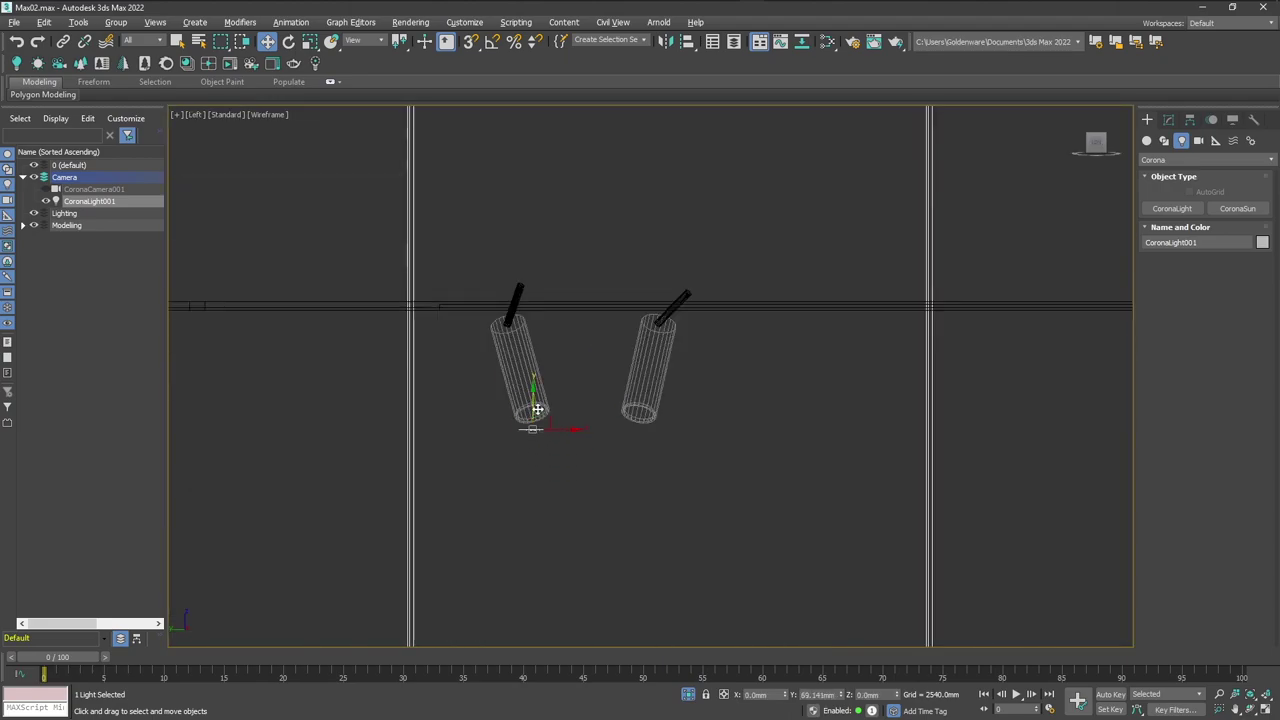
{"action": "key", "text": "alt+w"}
{"action": "right_click", "coordinate": [817, 431]}
{"action": "key", "text": "alt+w"}
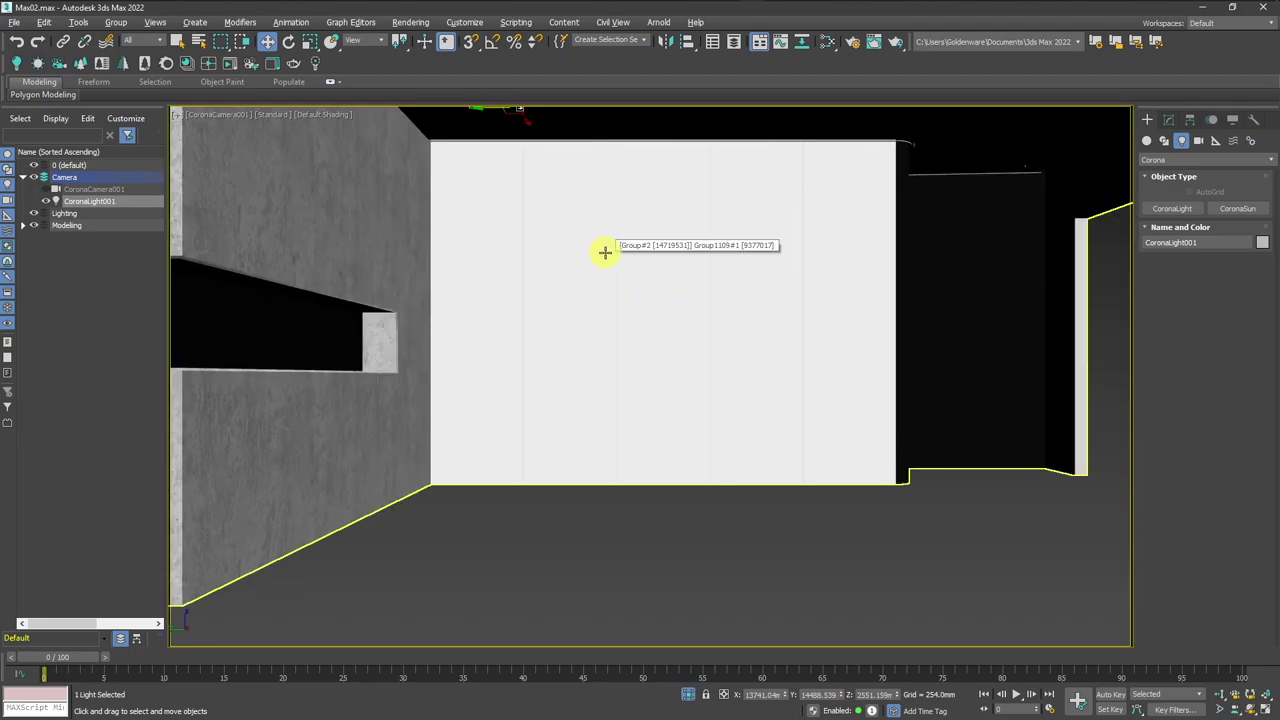
{"action": "key", "text": "p"}
{"action": "scroll", "coordinate": [509, 193], "scroll_direction": "up", "scroll_amount": 3}
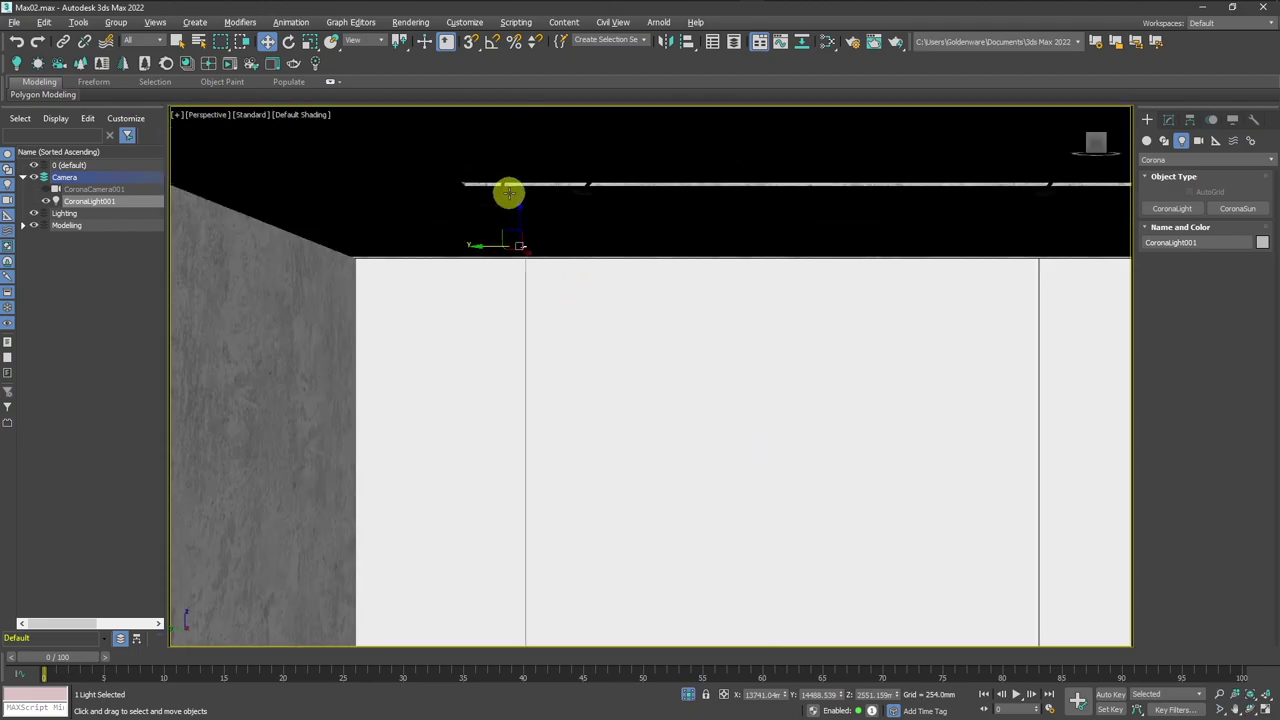
{"action": "mouse_move", "coordinate": [534, 291]}
{"action": "middle_mouse_down", "text": "alt"}
{"action": "mouse_move", "coordinate": [560, 280]}
{"action": "mouse_move", "coordinate": [557, 296]}
{"action": "middle_mouse_up", "text": "alt"}
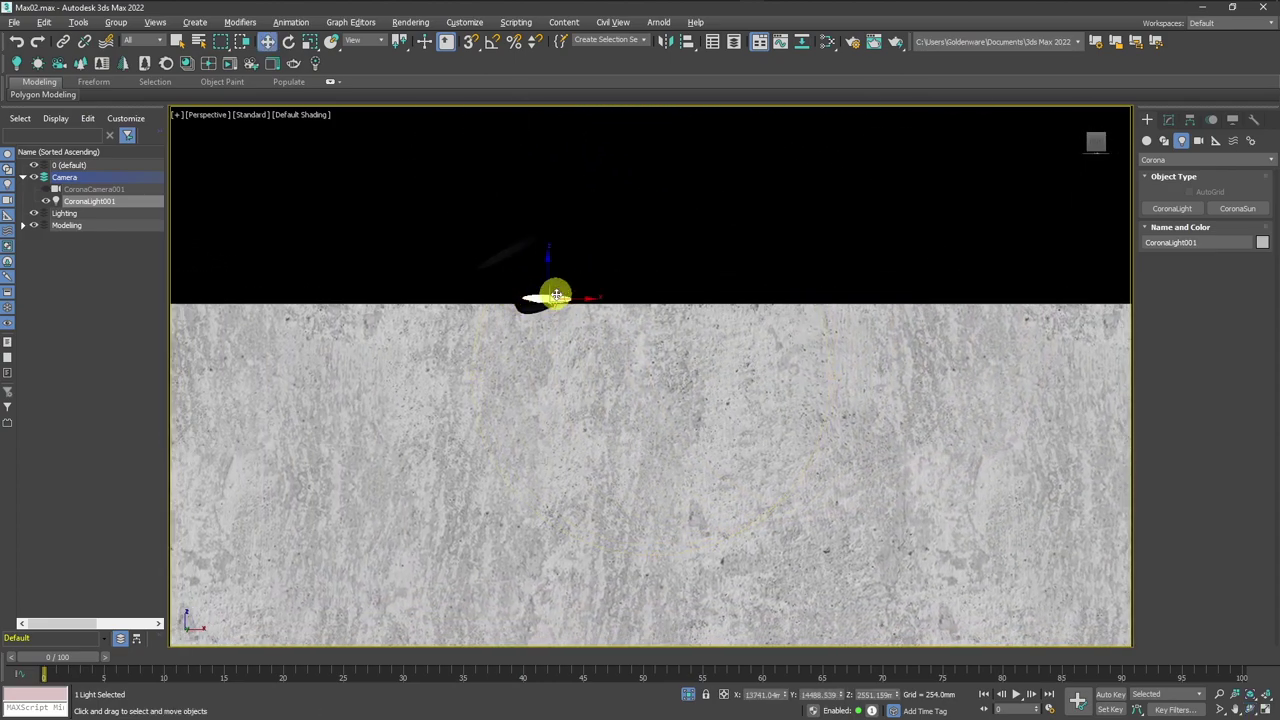
{"action": "key", "text": "F4"}
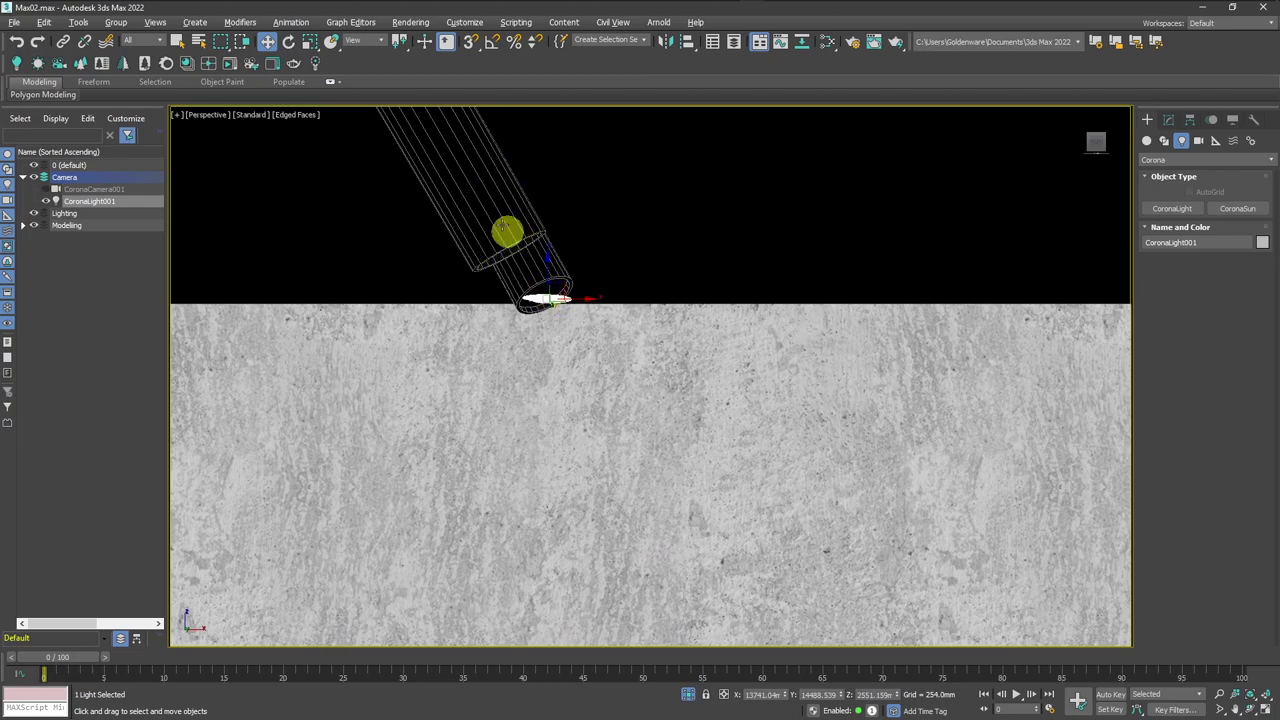
Tilt the disk light to match the tube and raise it slightly into the opening.
{"action": "scroll", "coordinate": [515, 274], "scroll_direction": "up", "scroll_amount": 1}
{"action": "scroll", "coordinate": [533, 280], "scroll_direction": "up", "scroll_amount": 1}
{"action": "mouse_move", "coordinate": [563, 331]}
{"action": "middle_mouse_down", "text": "alt"}
{"action": "mouse_move", "coordinate": [578, 342]}
{"action": "mouse_move", "coordinate": [577, 331]}
{"action": "middle_mouse_up", "text": "alt"}
{"action": "key", "text": "e"}
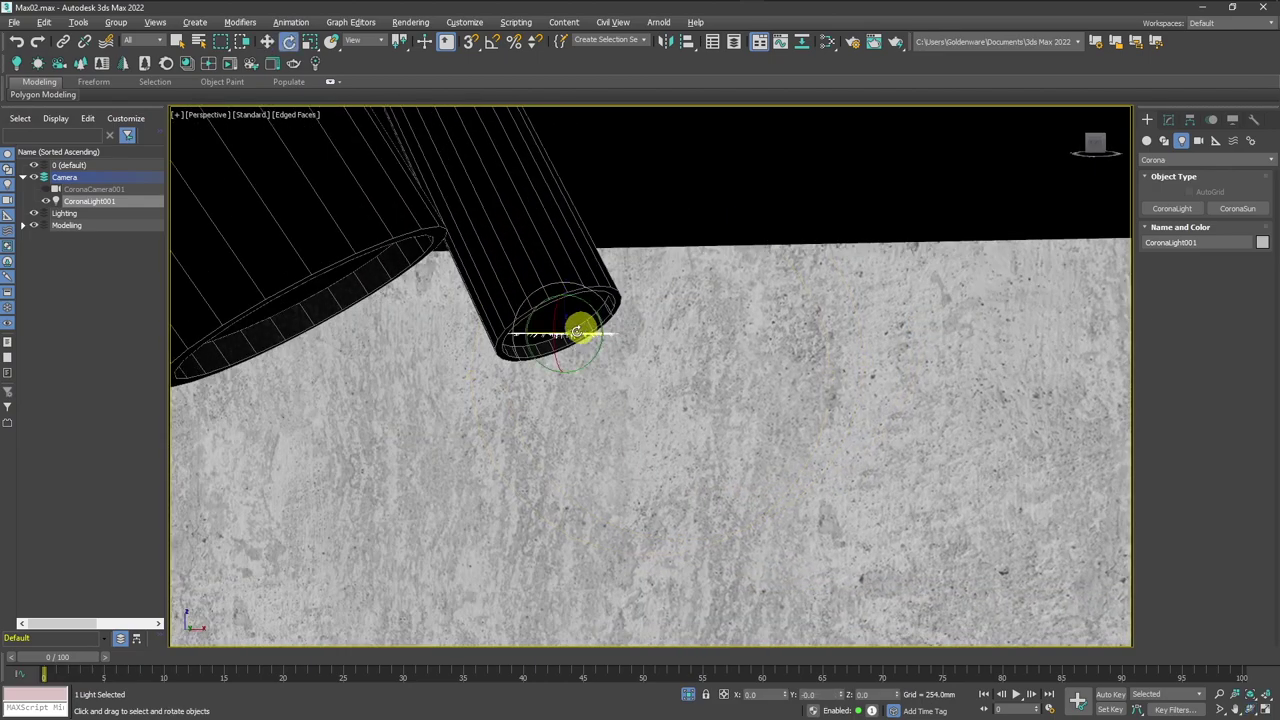
{"action": "left_click_drag", "start_coordinate": [573, 343], "coordinate": [586, 340]}
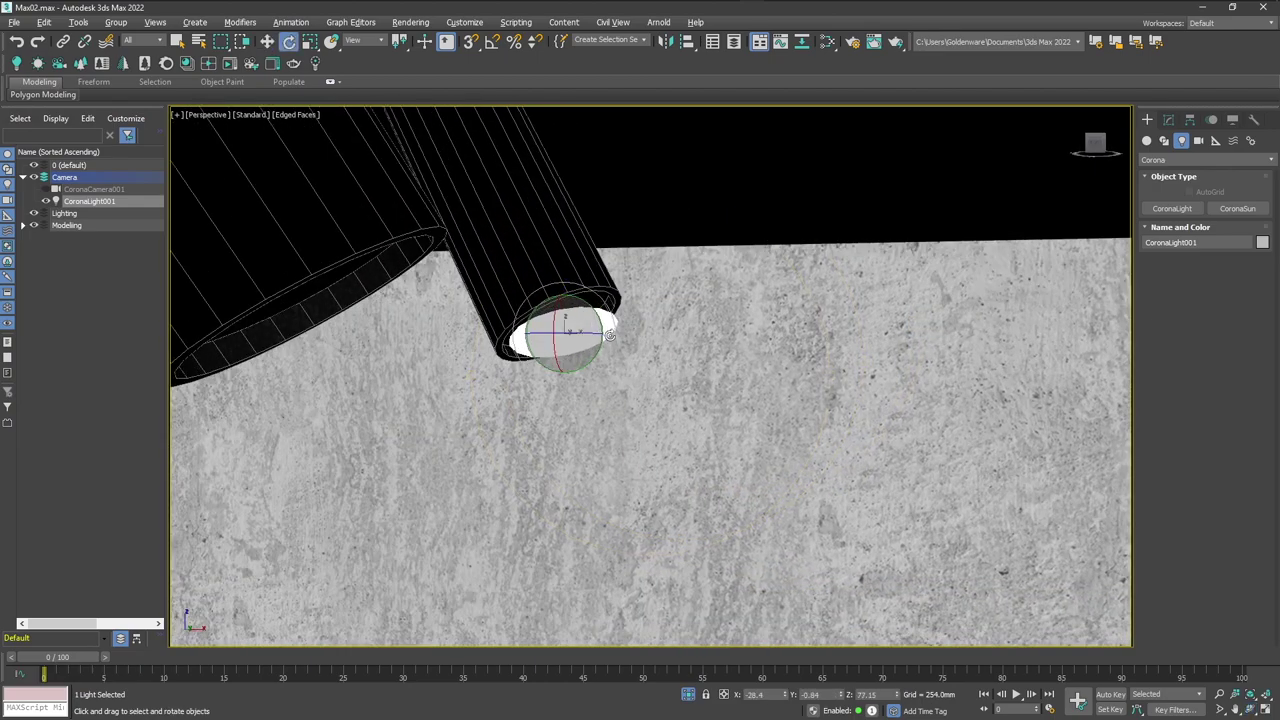
{"action": "mouse_move", "coordinate": [642, 327]}
{"action": "middle_mouse_down", "text": "alt"}
{"action": "mouse_move", "coordinate": [491, 351]}
{"action": "mouse_move", "coordinate": [569, 343]}
{"action": "middle_mouse_up", "text": "alt"}
{"action": "key", "text": "w"}
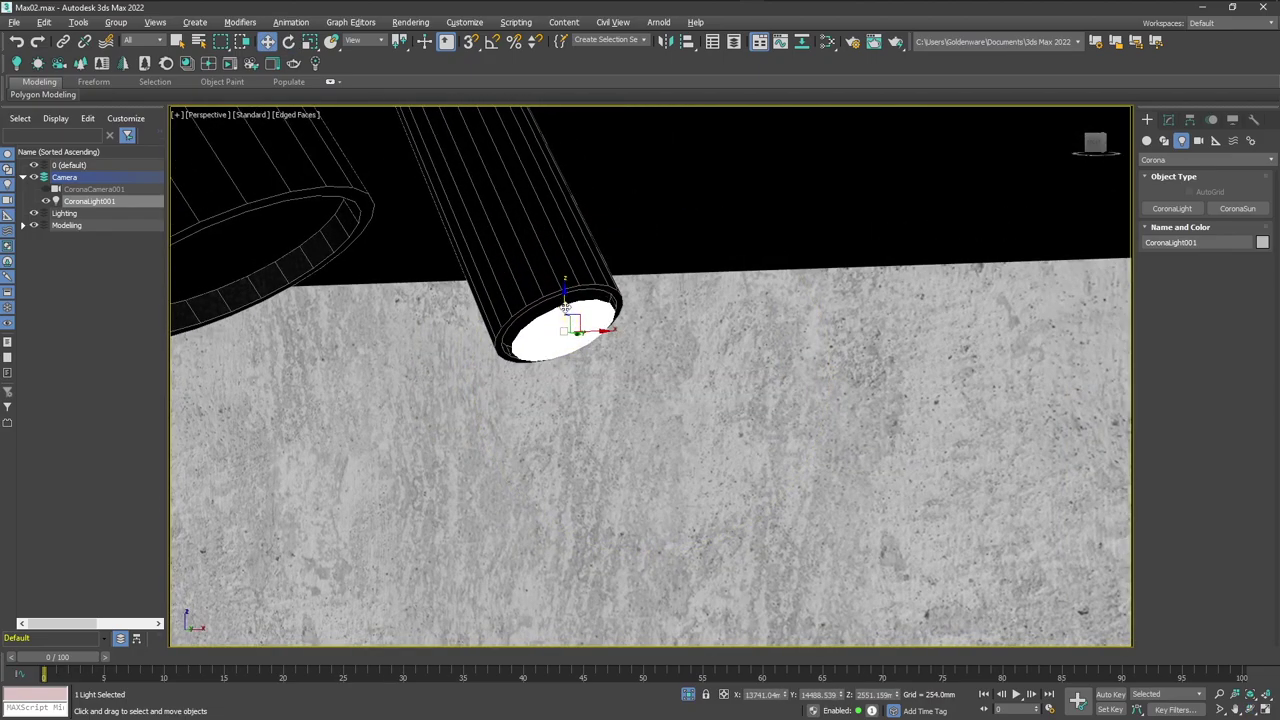
{"action": "left_click_drag", "start_coordinate": [566, 306], "coordinate": [574, 313]}
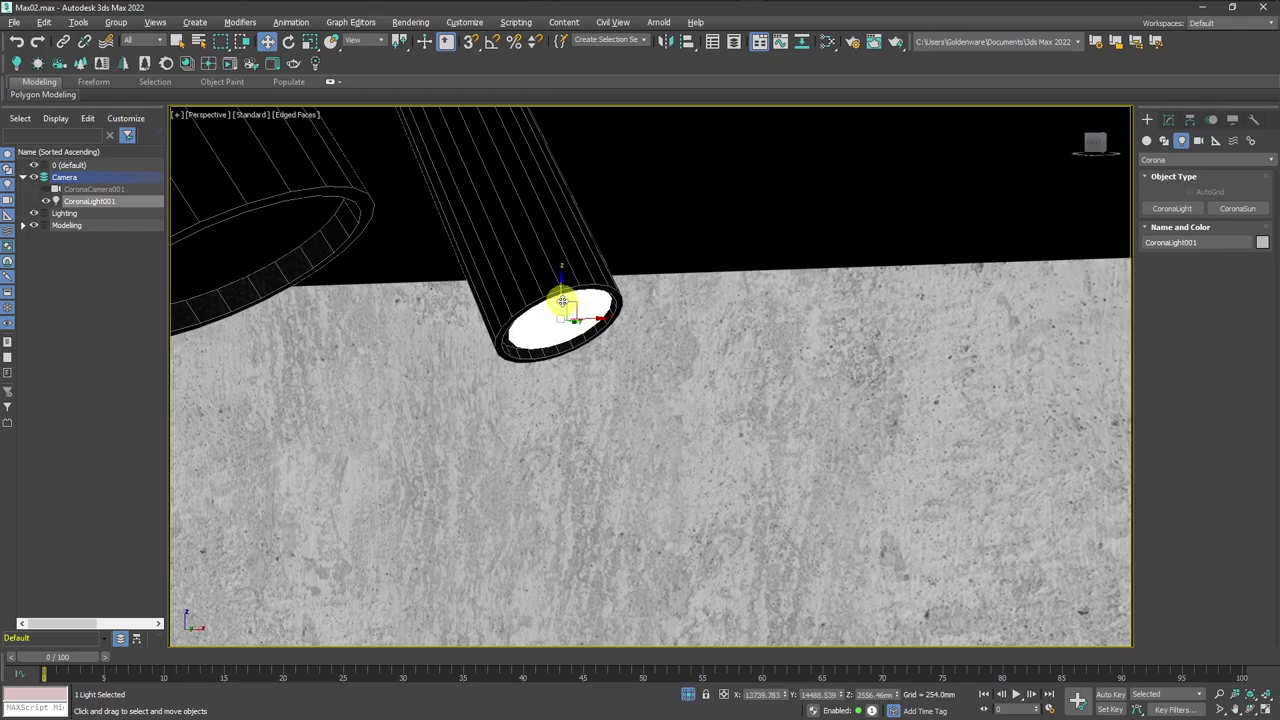
{"action": "mouse_move", "coordinate": [577, 330]}
{"action": "middle_mouse_down", "text": "alt"}
{"action": "mouse_move", "coordinate": [489, 356]}
{"action": "mouse_move", "coordinate": [568, 334]}
{"action": "mouse_move", "coordinate": [619, 358]}
{"action": "mouse_move", "coordinate": [640, 345]}
{"action": "middle_mouse_up", "text": "alt"}
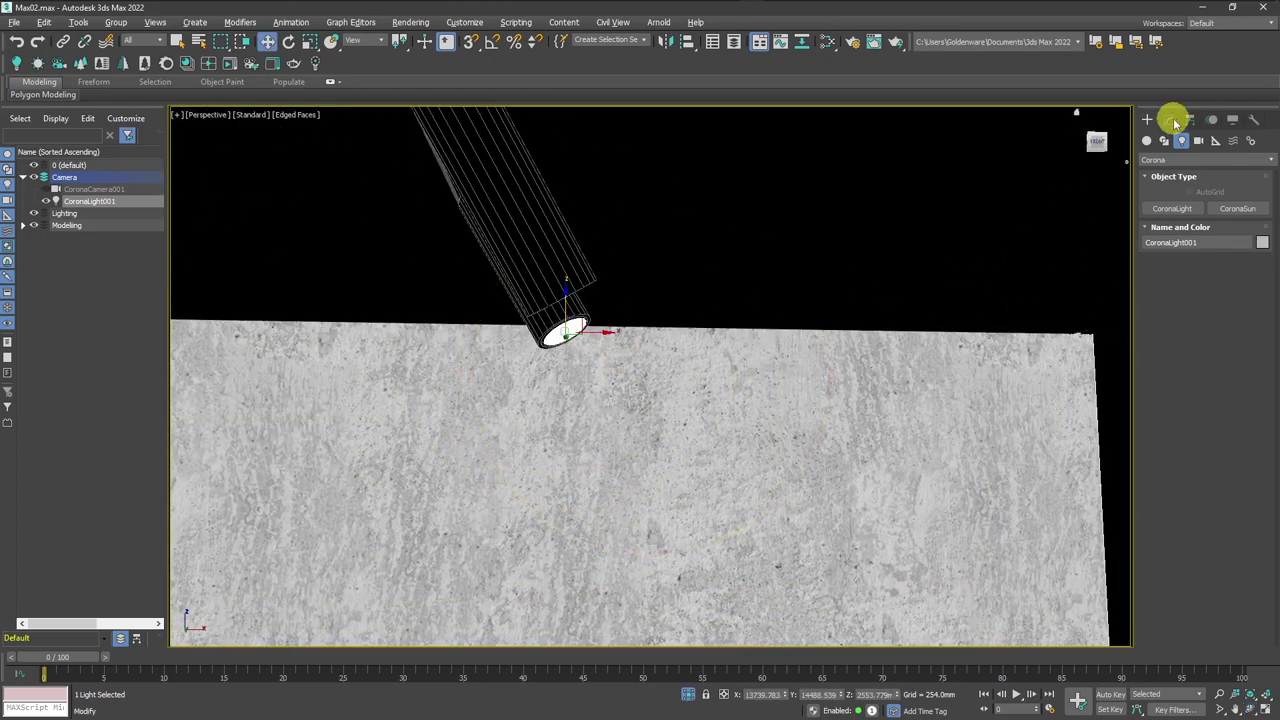
{"action": "left_click", "coordinate": [1168, 119]}
Make CoronaLight001 targeted and move it with its target into the Lighting layer.
{"action": "left_click", "coordinate": [1213, 316]}
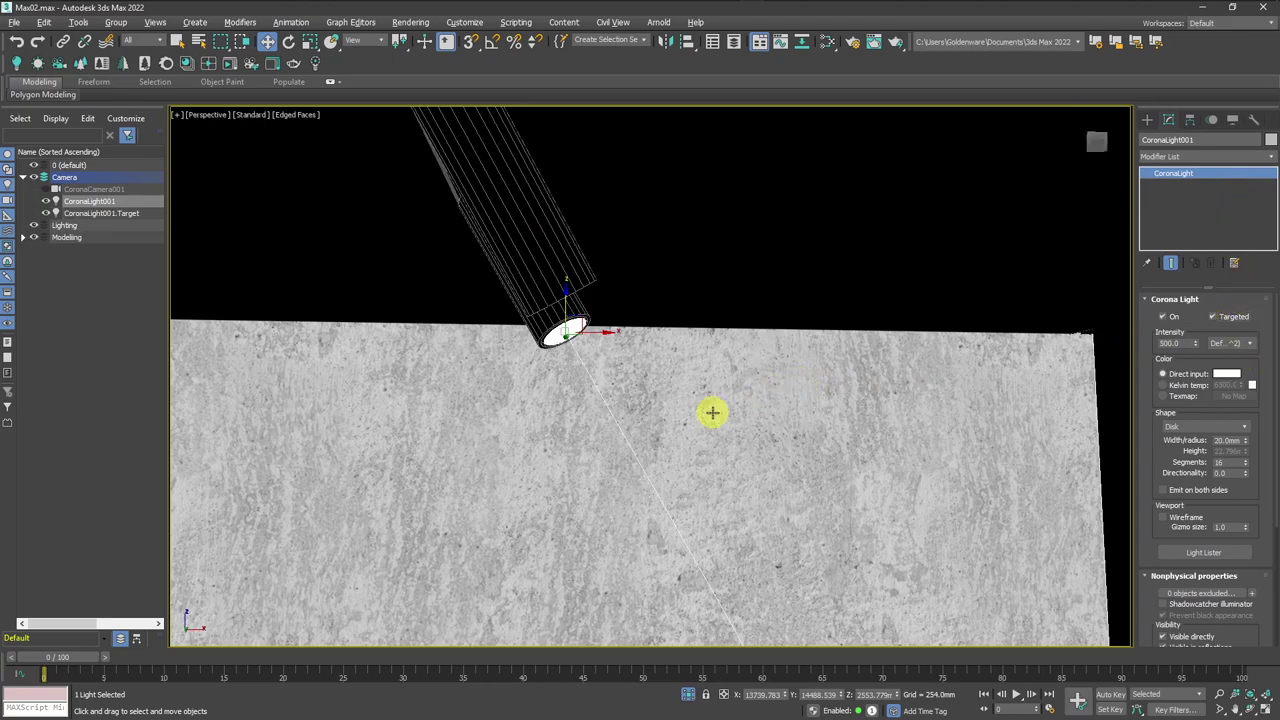
{"action": "middle_click_drag", "start_coordinate": [711, 411], "coordinate": [614, 297], "text": "alt"}
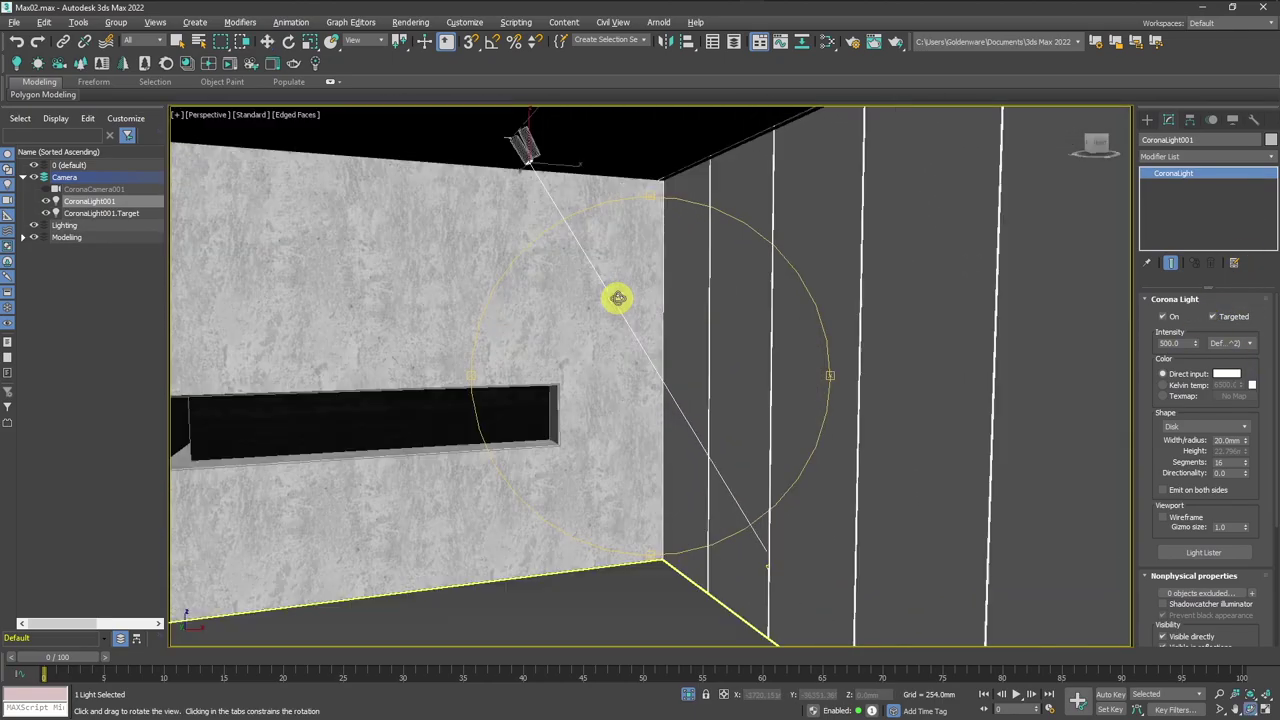
{"action": "mouse_move", "coordinate": [86, 201]}
{"action": "left_mouse_down"}
{"action": "mouse_move", "coordinate": [84, 230]}
{"action": "mouse_move", "coordinate": [70, 226]}
{"action": "left_mouse_up"}
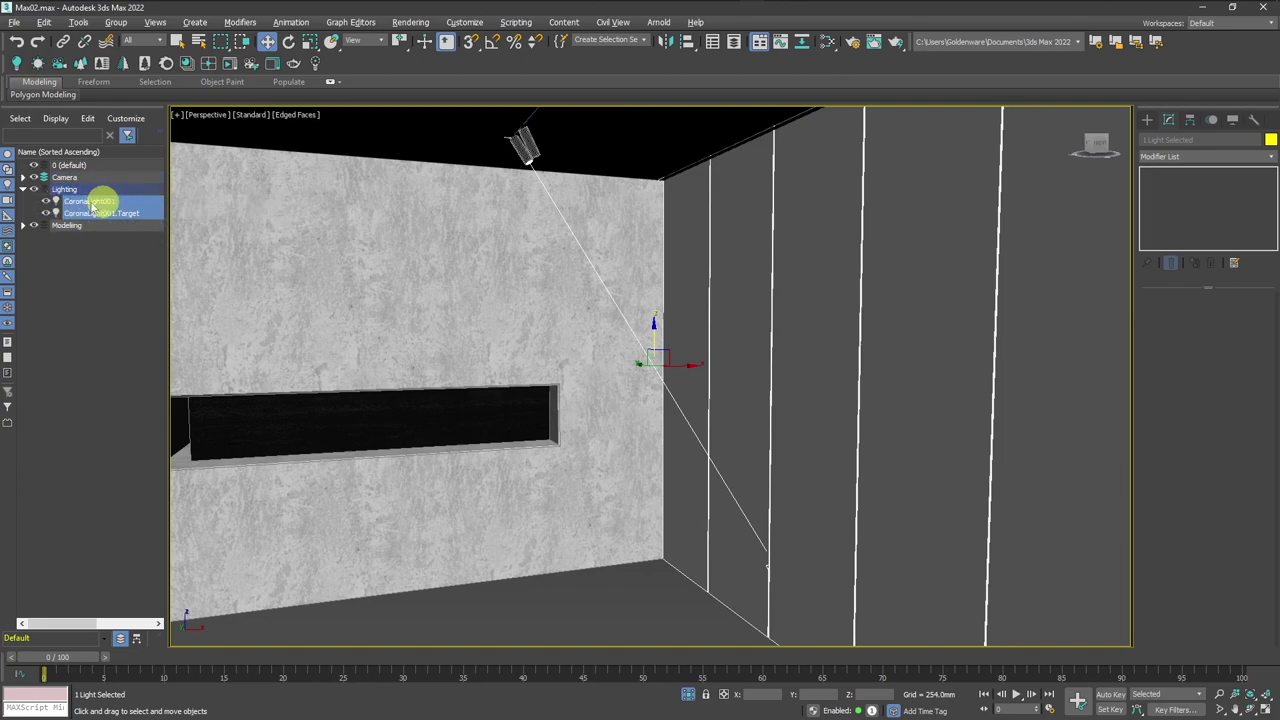
Select only the light's target and shift it so the beam hits the lower wall.
{"action": "scroll", "coordinate": [643, 451], "scroll_direction": "up", "scroll_amount": 1}
{"action": "scroll", "coordinate": [634, 457], "scroll_direction": "up", "scroll_amount": 2}
{"action": "scroll", "coordinate": [646, 480], "scroll_direction": "up", "scroll_amount": 1}
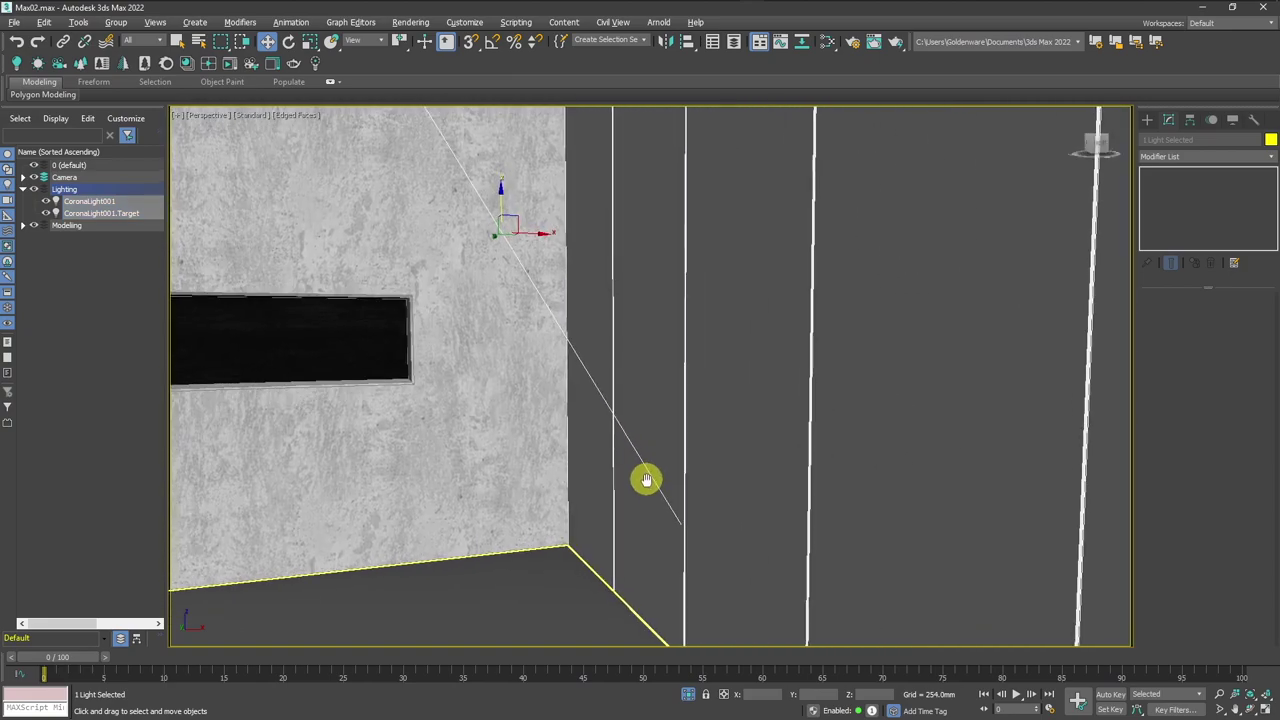
{"action": "left_click", "coordinate": [108, 240]}
{"action": "left_click", "coordinate": [108, 213]}
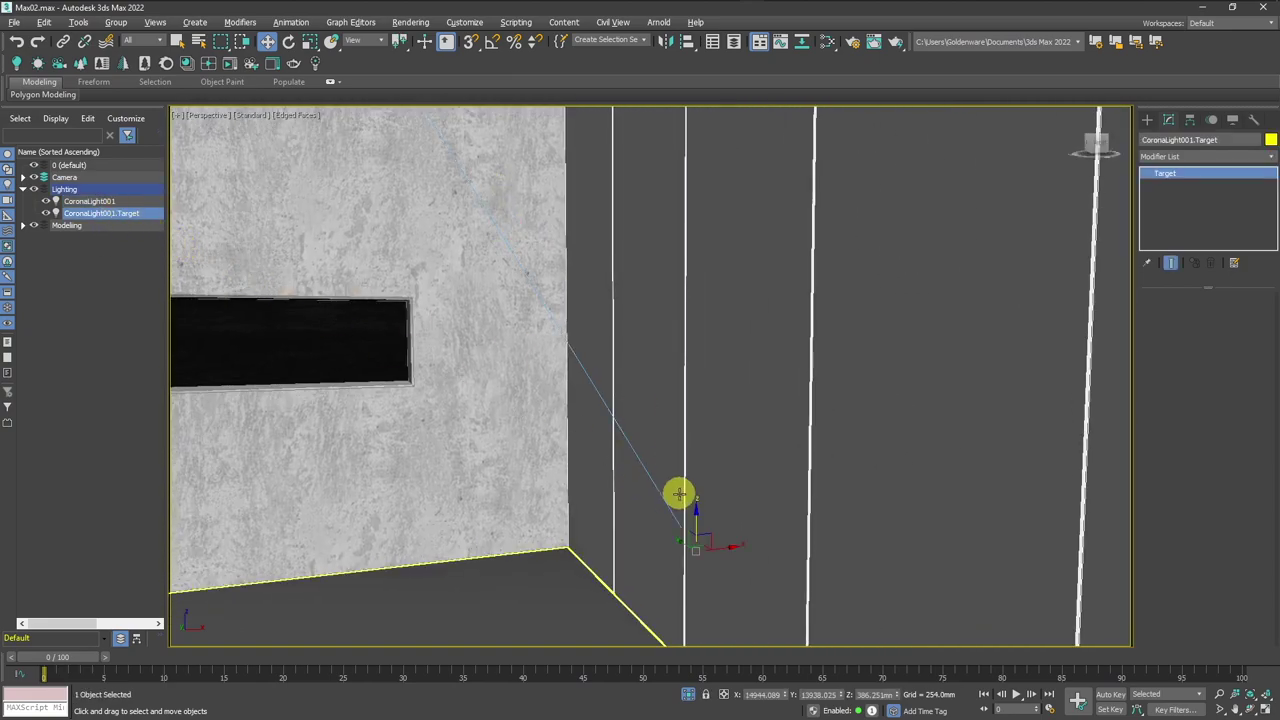
{"action": "mouse_move", "coordinate": [721, 549]}
{"action": "left_mouse_down"}
{"action": "mouse_move", "coordinate": [704, 552]}
{"action": "mouse_move", "coordinate": [675, 495]}
{"action": "left_mouse_up"}
{"action": "mouse_move", "coordinate": [676, 481]}
{"action": "middle_mouse_down", "text": "alt"}
{"action": "mouse_move", "coordinate": [632, 417]}
{"action": "mouse_move", "coordinate": [574, 406]}
{"action": "mouse_move", "coordinate": [415, 200]}
{"action": "mouse_move", "coordinate": [418, 231]}
{"action": "middle_mouse_up", "text": "alt"}
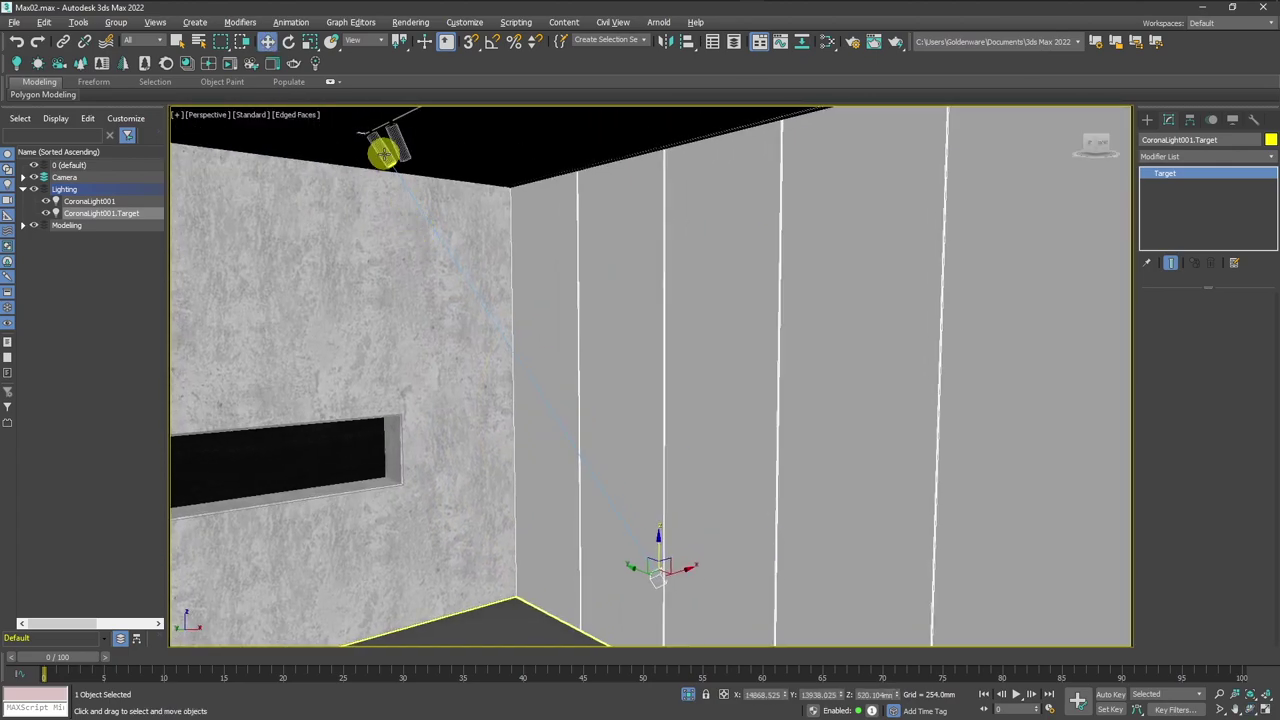
Set the selection filter to Lights and select CoronaLight001.
{"action": "left_click", "coordinate": [143, 41]}
{"action": "left_click", "coordinate": [138, 80]}
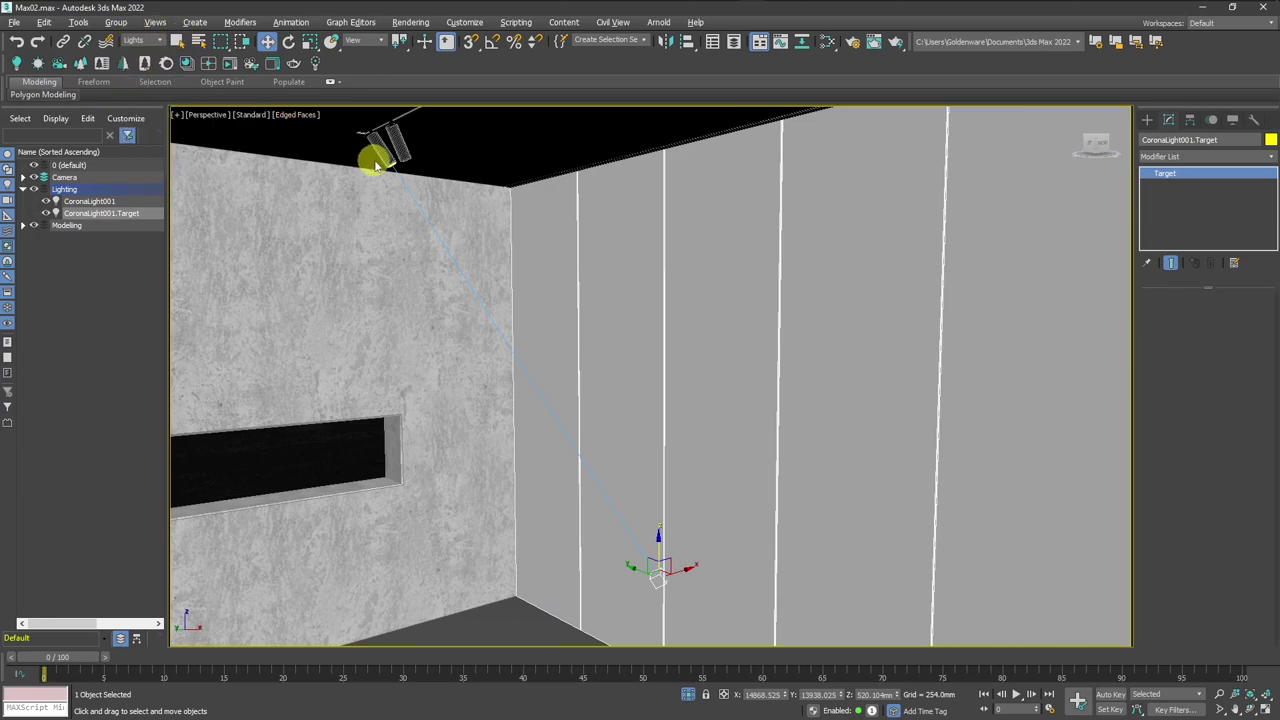
{"action": "left_click", "coordinate": [378, 155]}
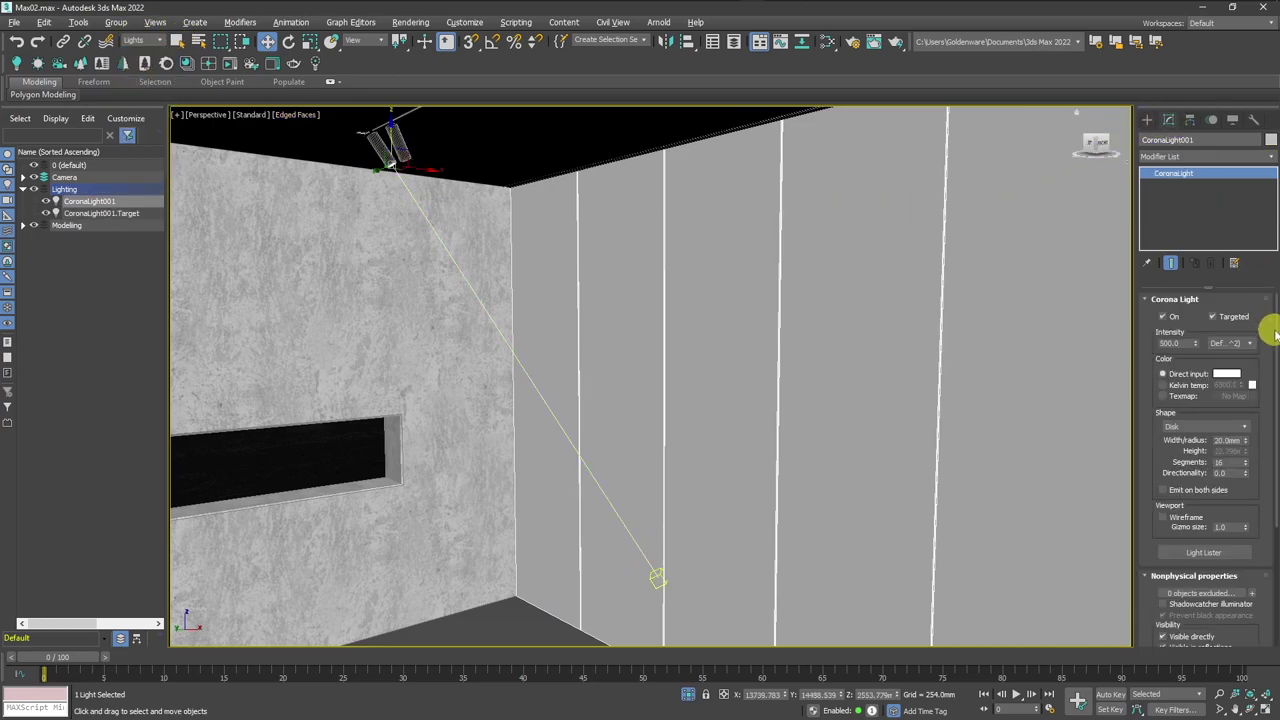
Load Real-IES_bold.ies from Corona's ies folder as the light's IES profile.
{"action": "scroll", "coordinate": [1250, 420], "scroll_direction": "down", "scroll_amount": 3}
{"action": "scroll", "coordinate": [1232, 500], "scroll_direction": "down", "scroll_amount": 2}
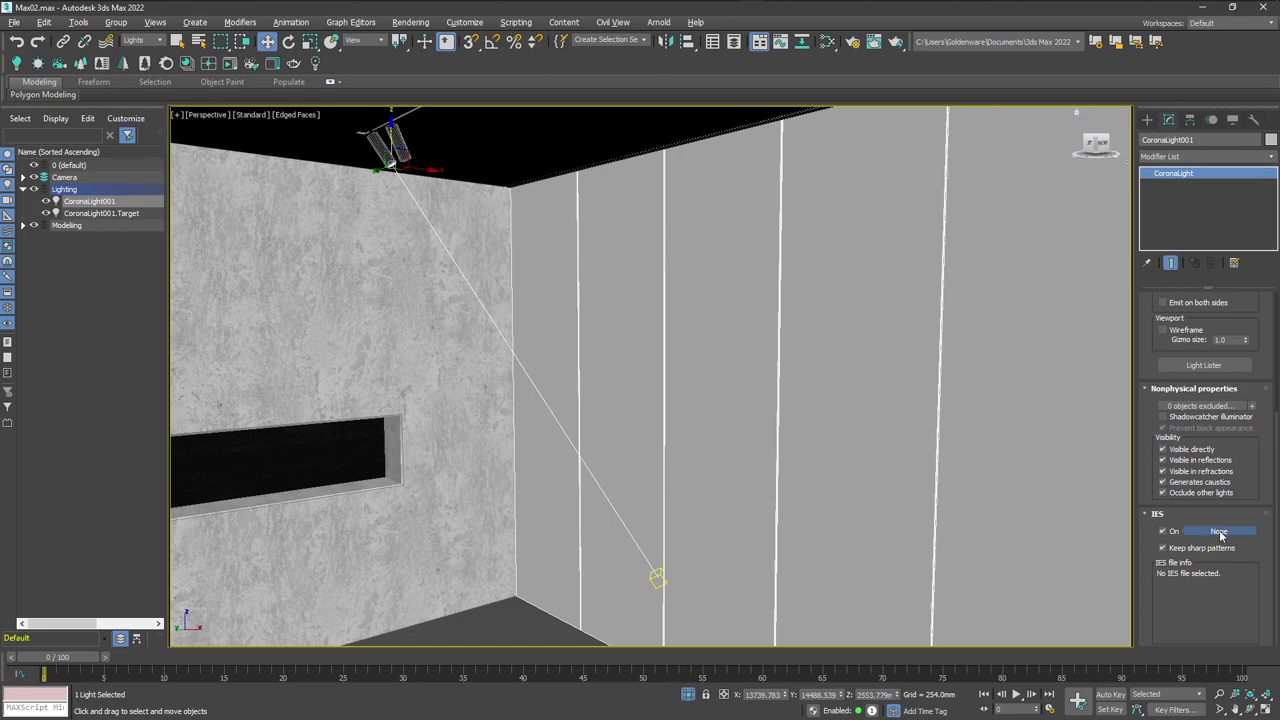
{"action": "left_click", "coordinate": [1220, 534]}
{"action": "double_click", "coordinate": [200, 106]}
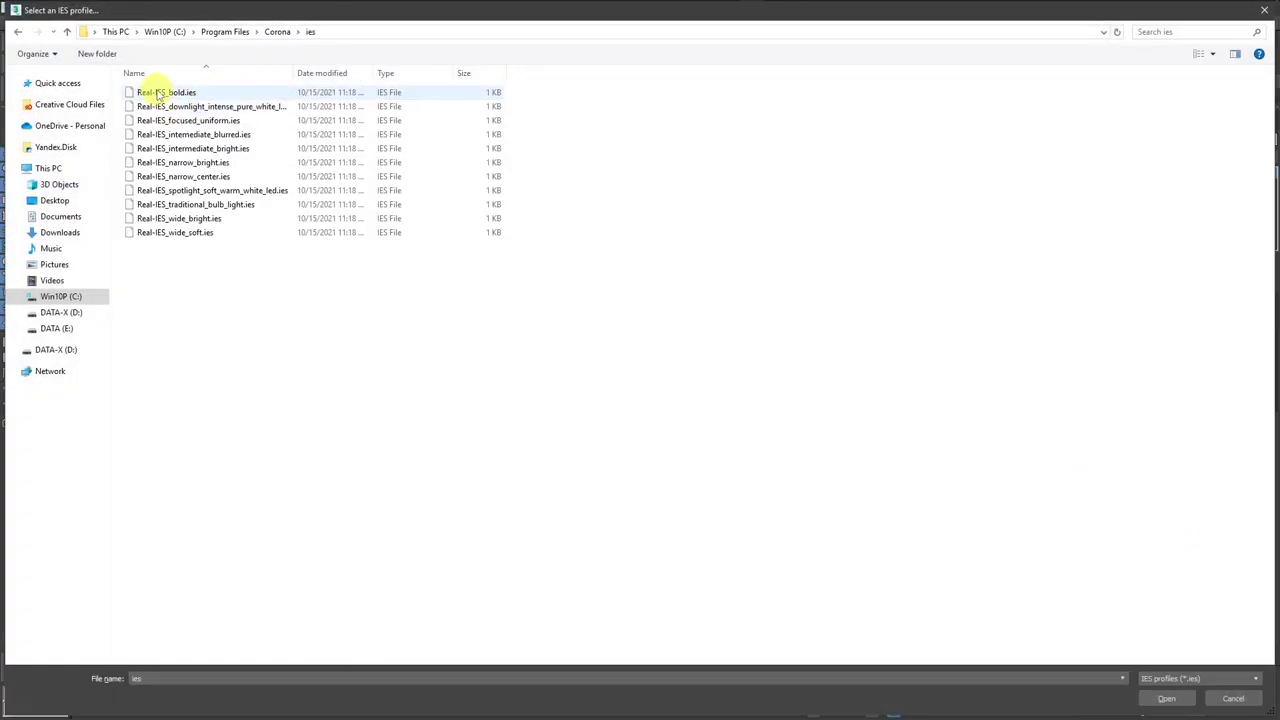
{"action": "mouse_move", "coordinate": [166, 92]}
{"action": "left_click", "coordinate": [193, 94]}
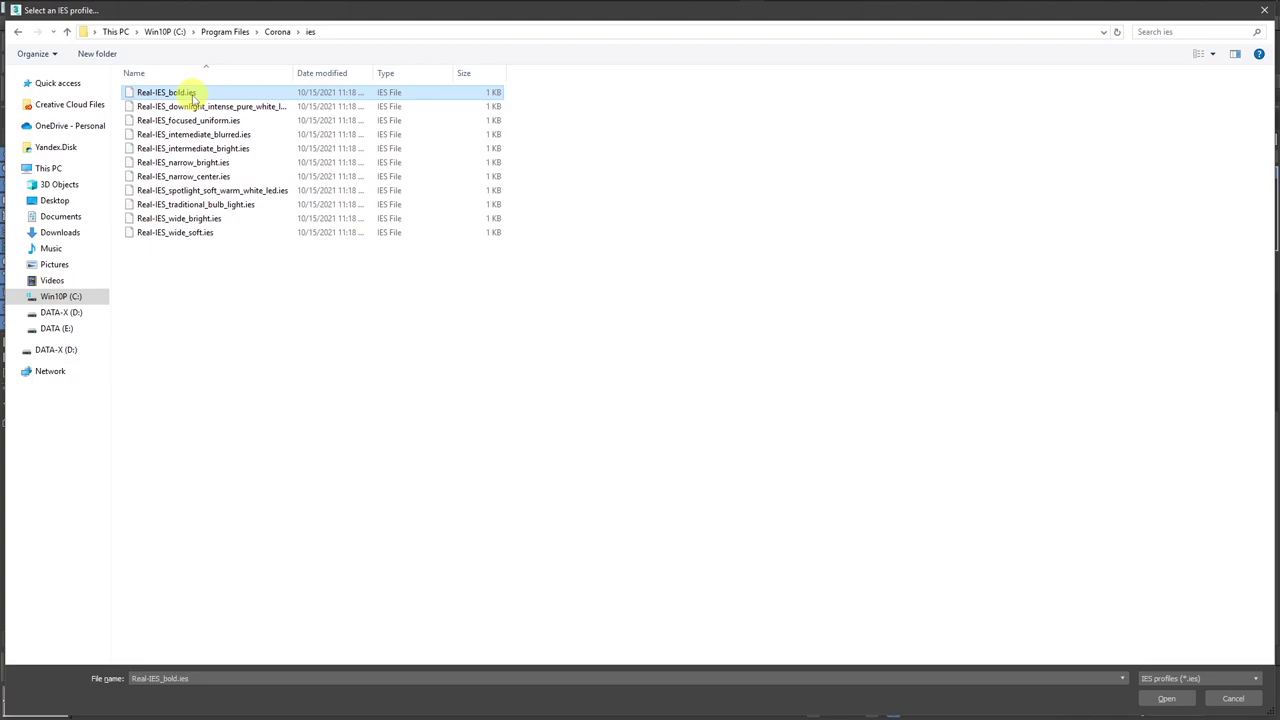
{"action": "double_click", "coordinate": [193, 94]}
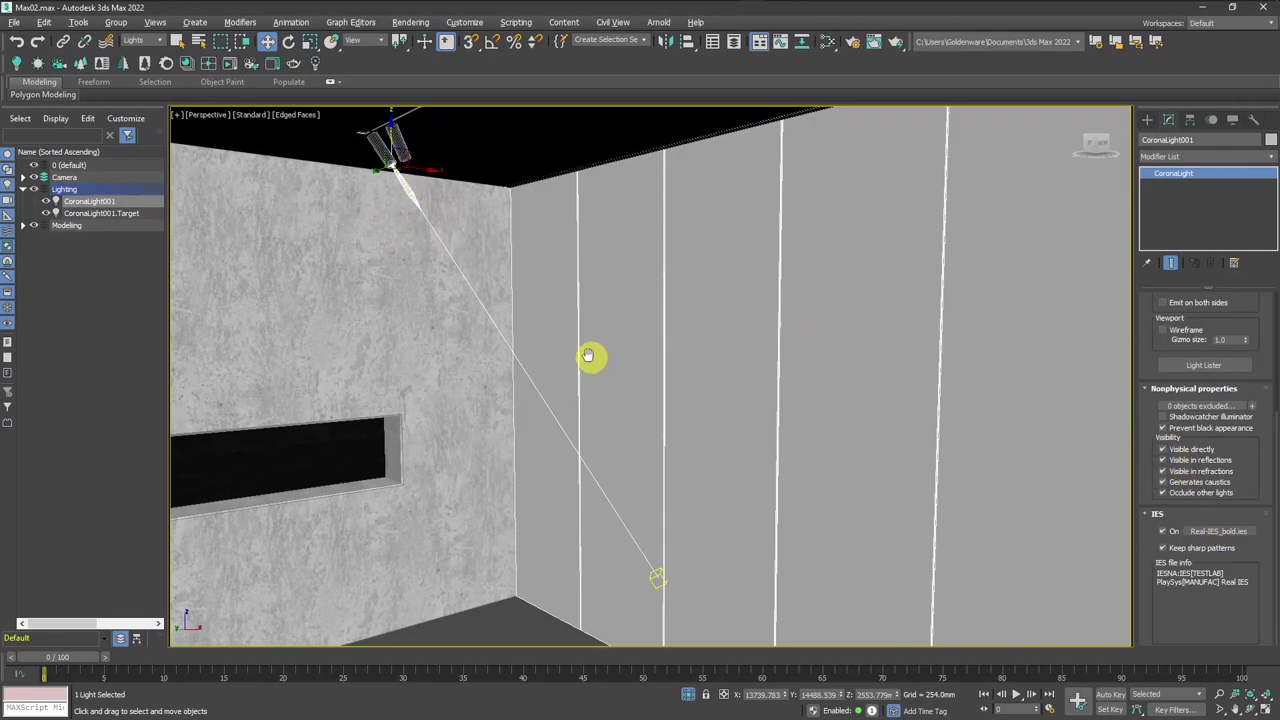
Switch to CoronaCamera001, exit isolation, and start an interactive Corona render.
{"action": "scroll", "coordinate": [556, 350], "scroll_direction": "up", "scroll_amount": 3}
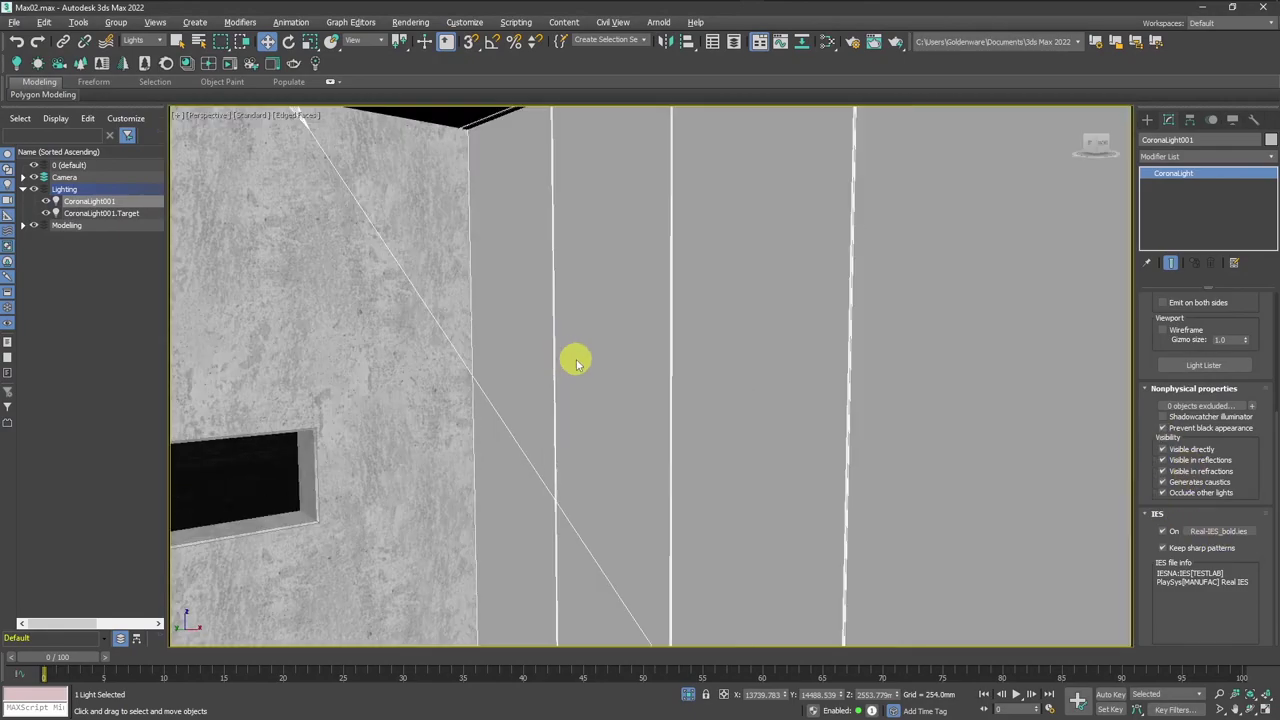
{"action": "key", "text": "c"}
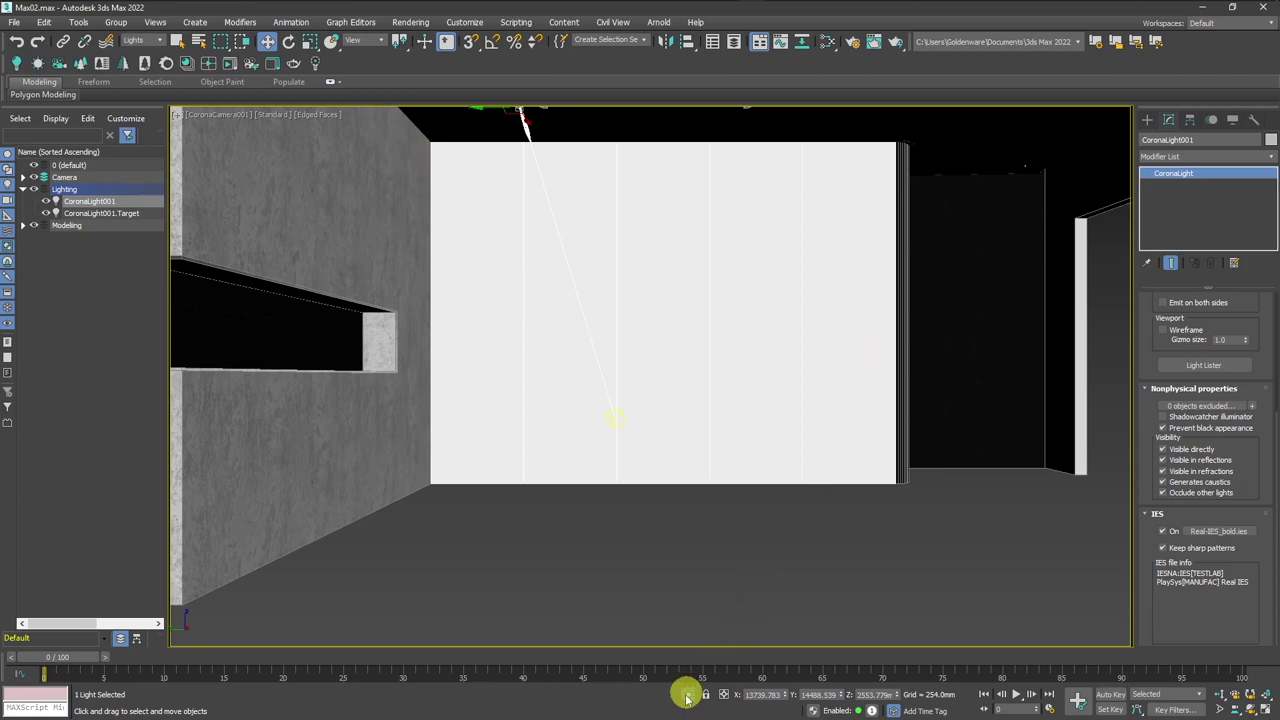
{"action": "left_click", "coordinate": [686, 697]}
{"action": "left_click", "coordinate": [229, 65]}
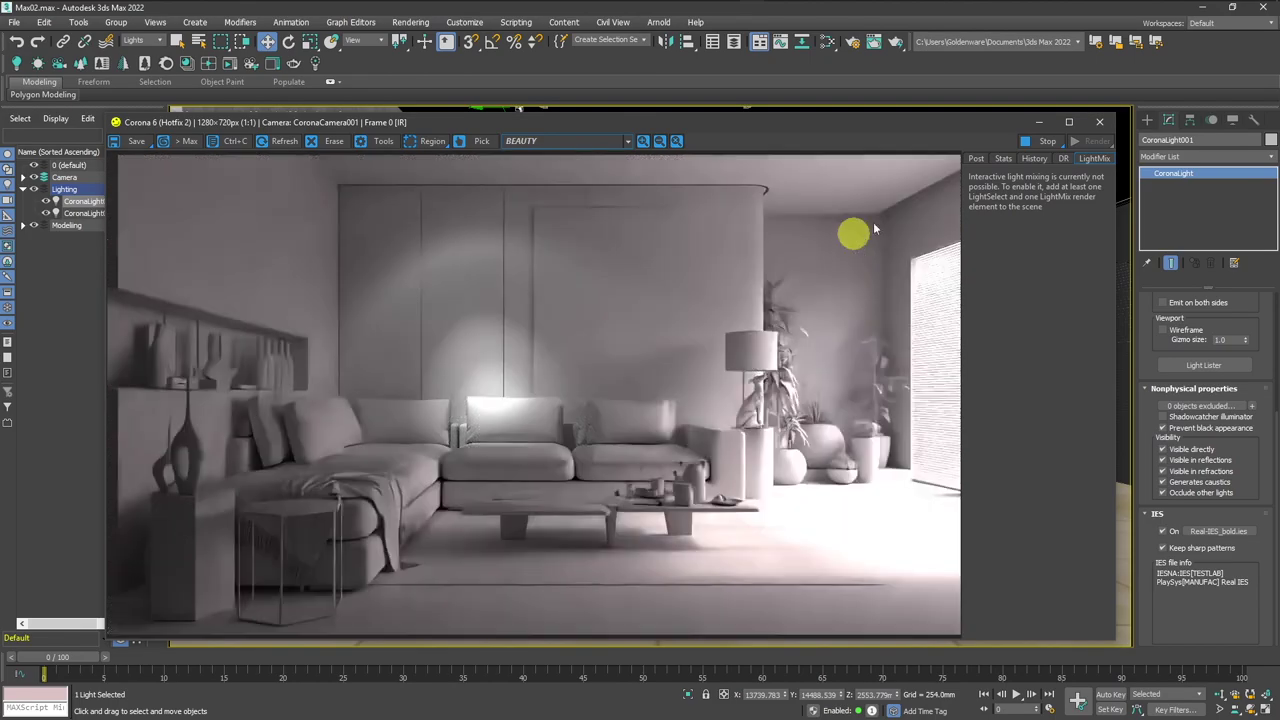
Try a Kelvin colour of 3200 K on CoronaLight001, then return it to direct white.
{"action": "left_click_drag", "start_coordinate": [1261, 455], "coordinate": [1272, 330]}
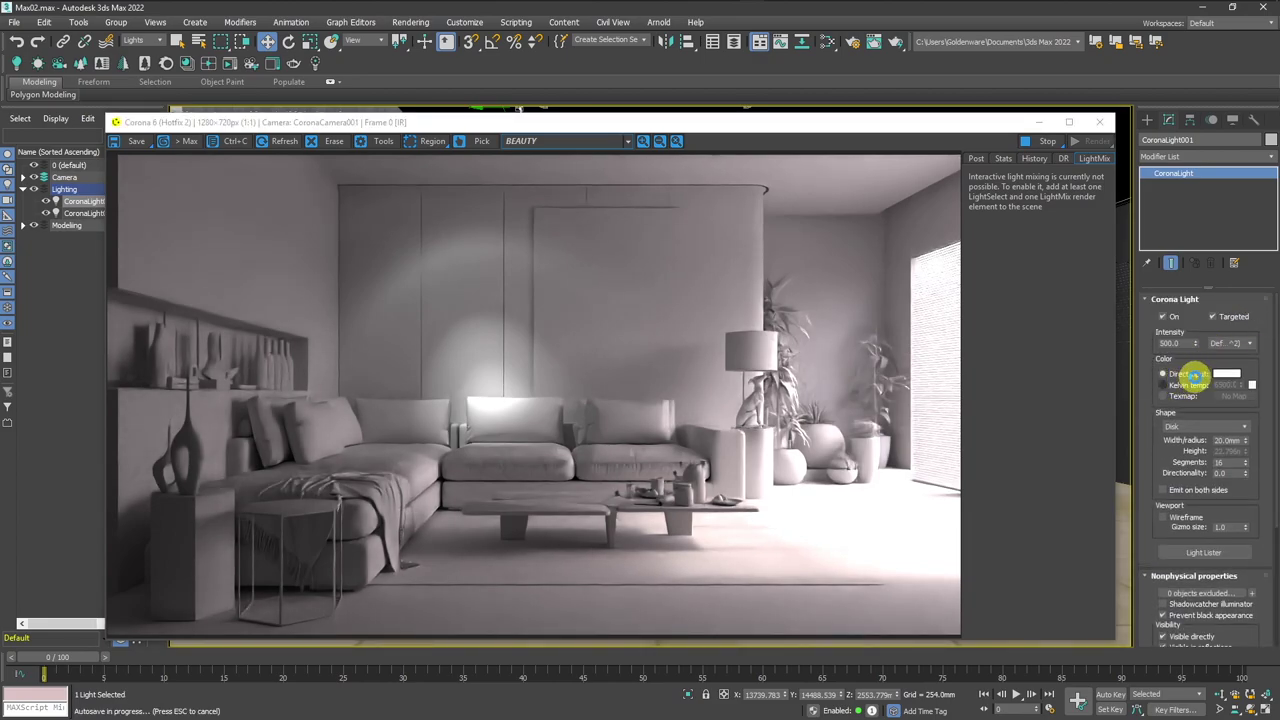
{"action": "left_click", "coordinate": [1217, 374]}
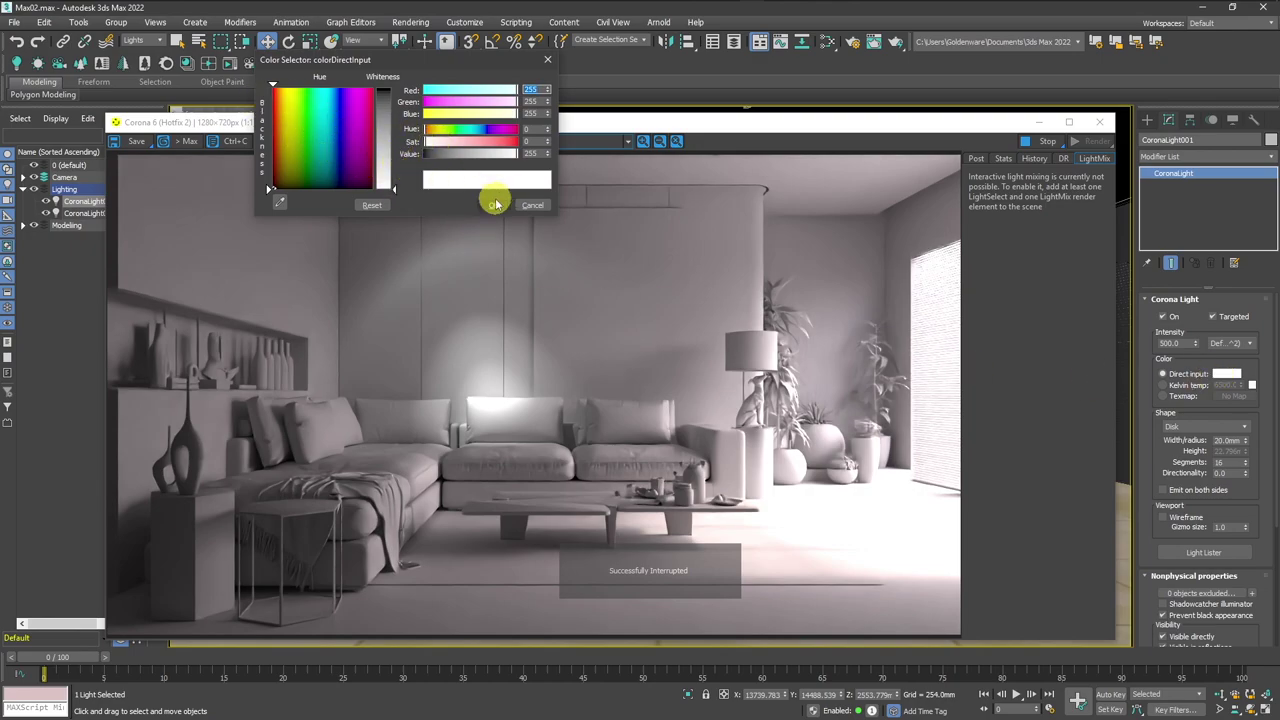
{"action": "left_click", "coordinate": [532, 205]}
{"action": "left_click", "coordinate": [1168, 385]}
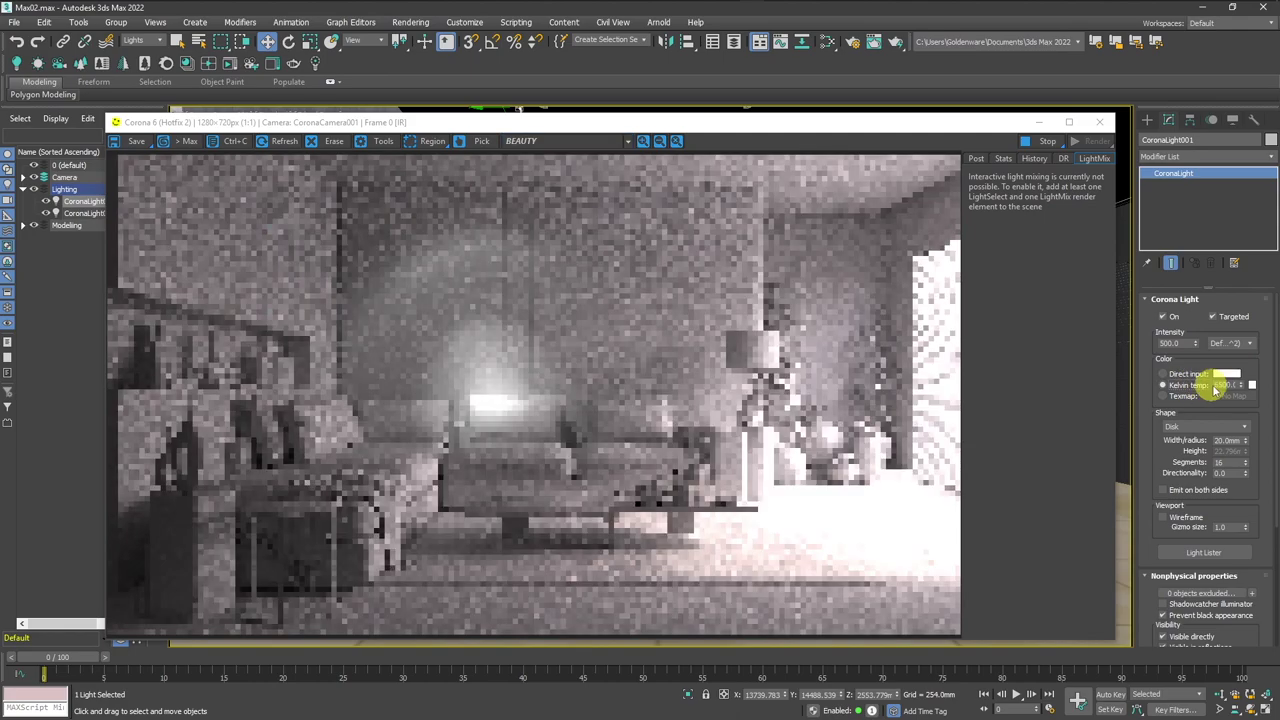
{"action": "left_click", "coordinate": [1222, 386]}
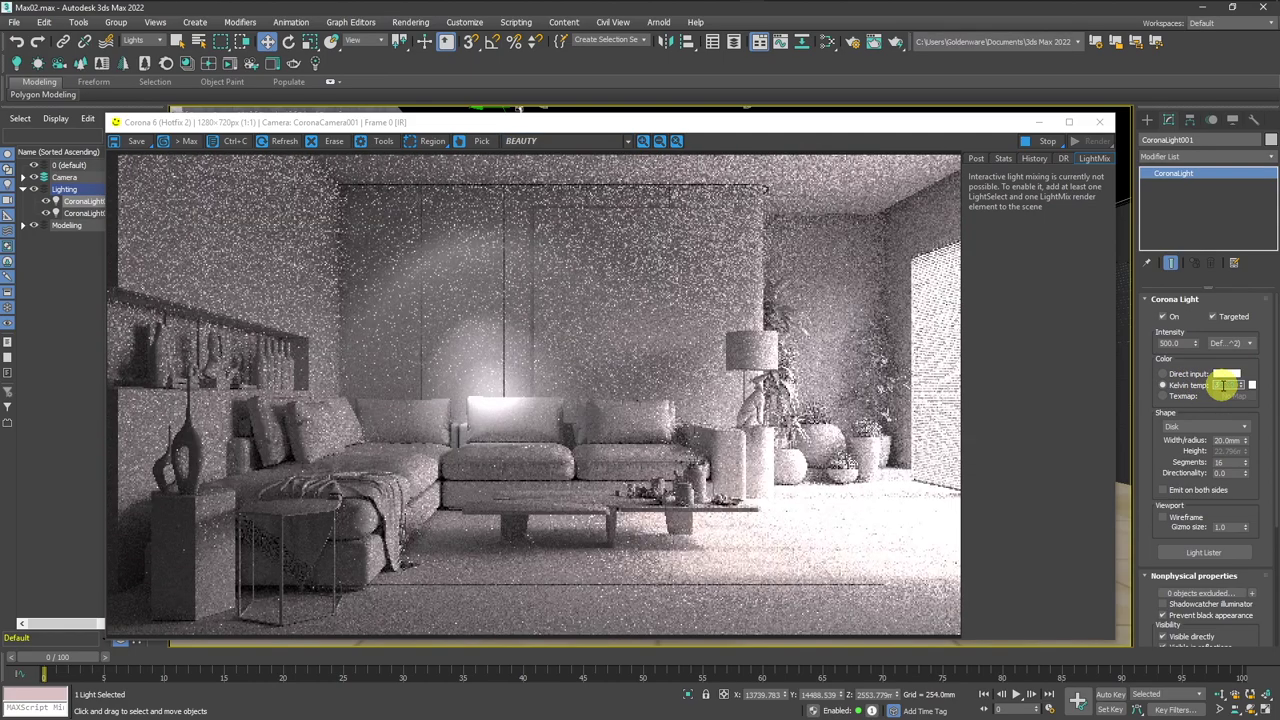
{"action": "type", "text": "3200"}
{"action": "key", "text": "Return"}
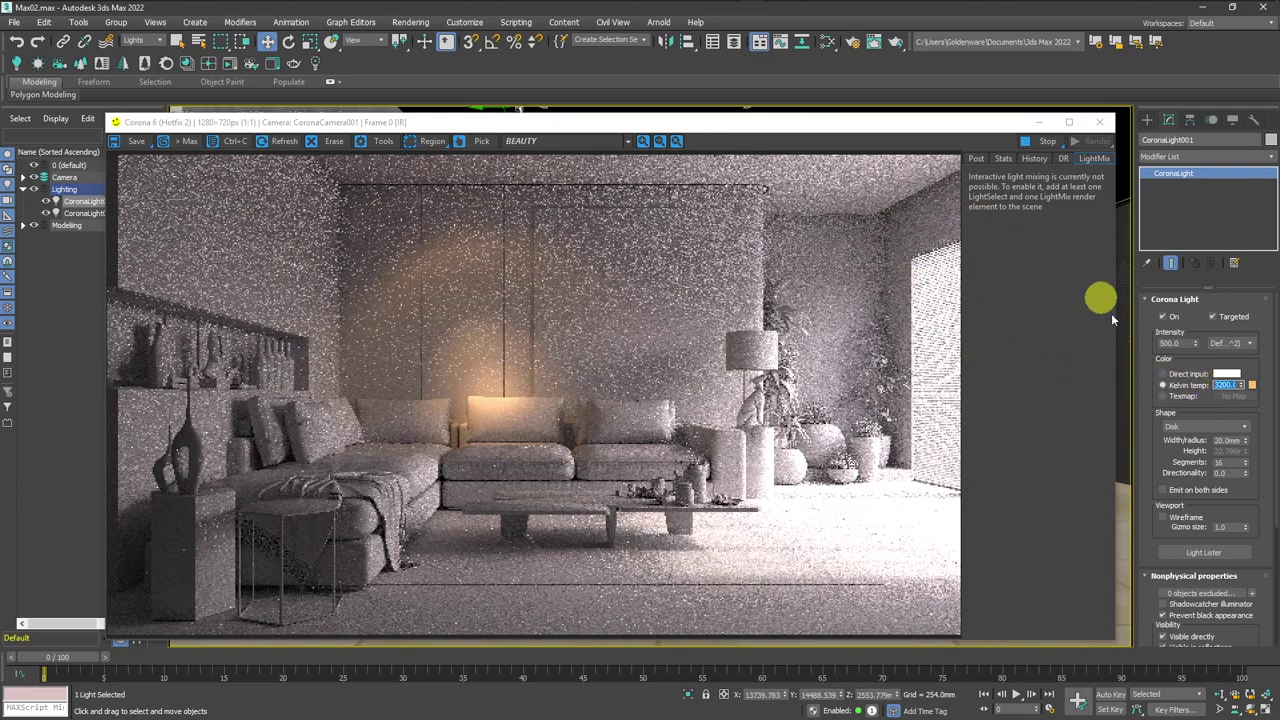
{"action": "left_click", "coordinate": [1198, 374]}
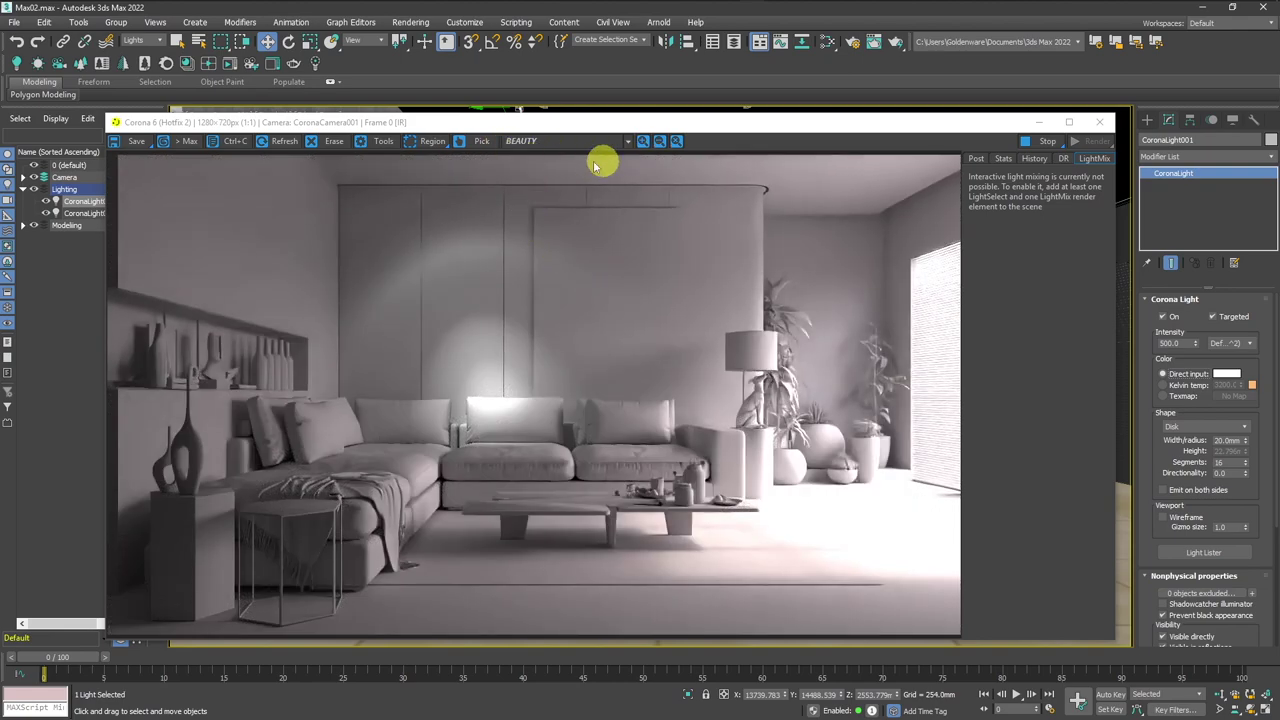
Re-render the camera view, check the reference in Corona Image Editor, then close the render window.
{"action": "left_click", "coordinate": [1100, 122]}
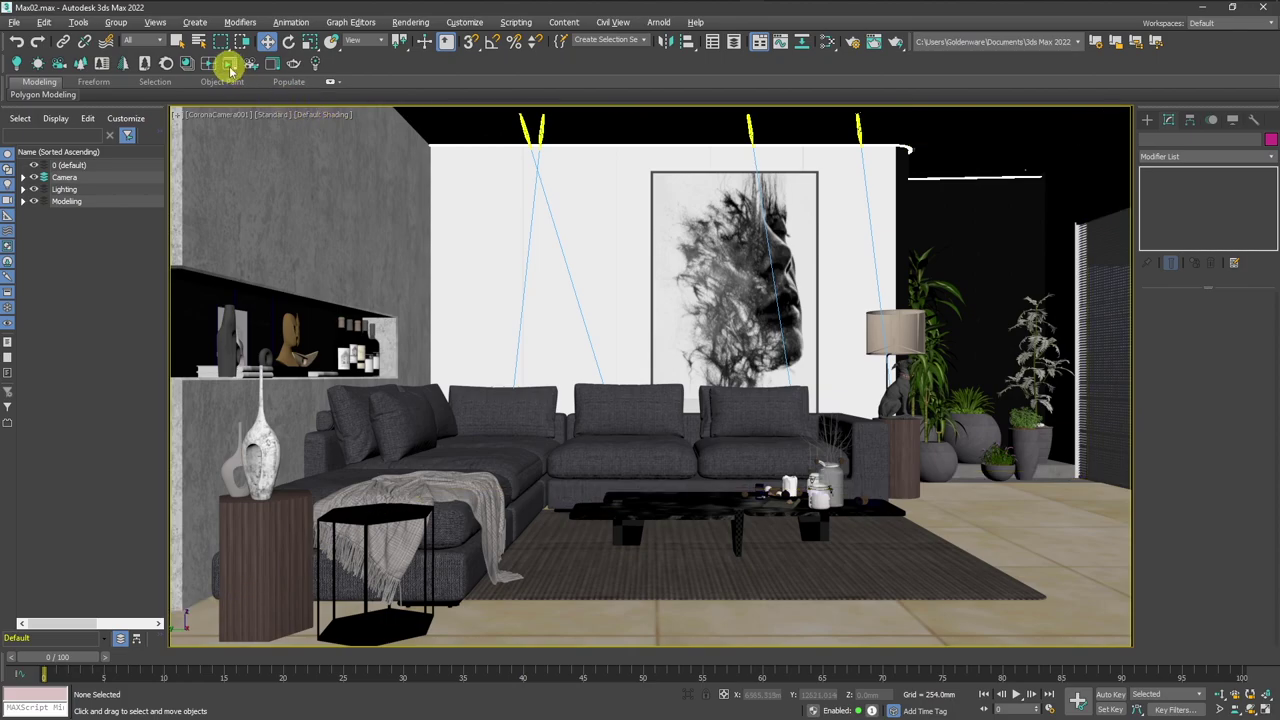
{"action": "left_click", "coordinate": [313, 63]}
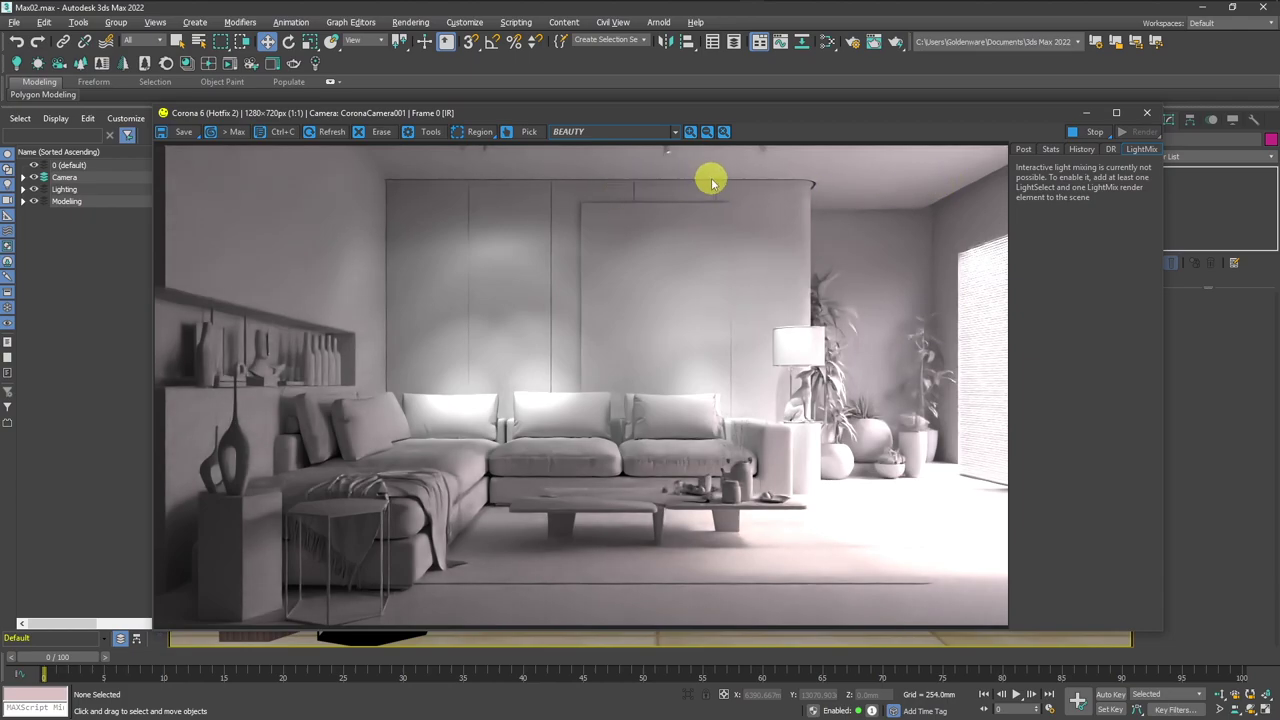
{"action": "key", "text": "alt+Tab"}
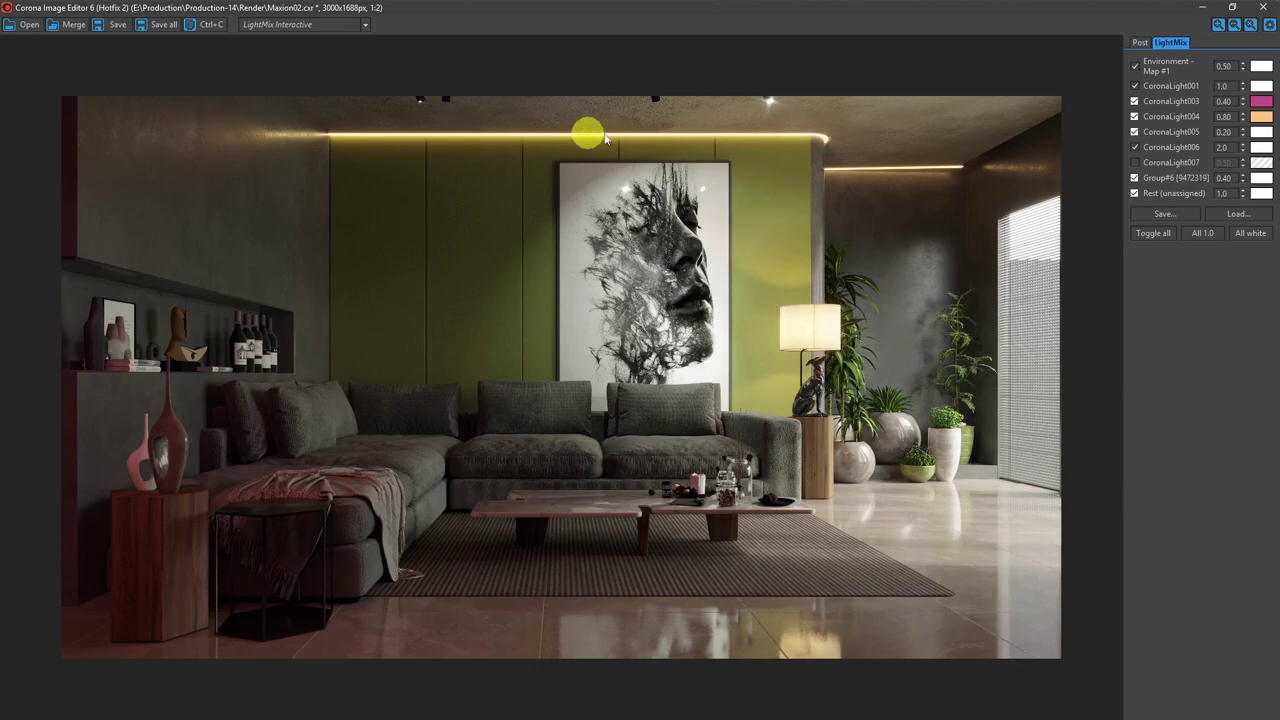
{"action": "key", "text": "alt+Tab"}
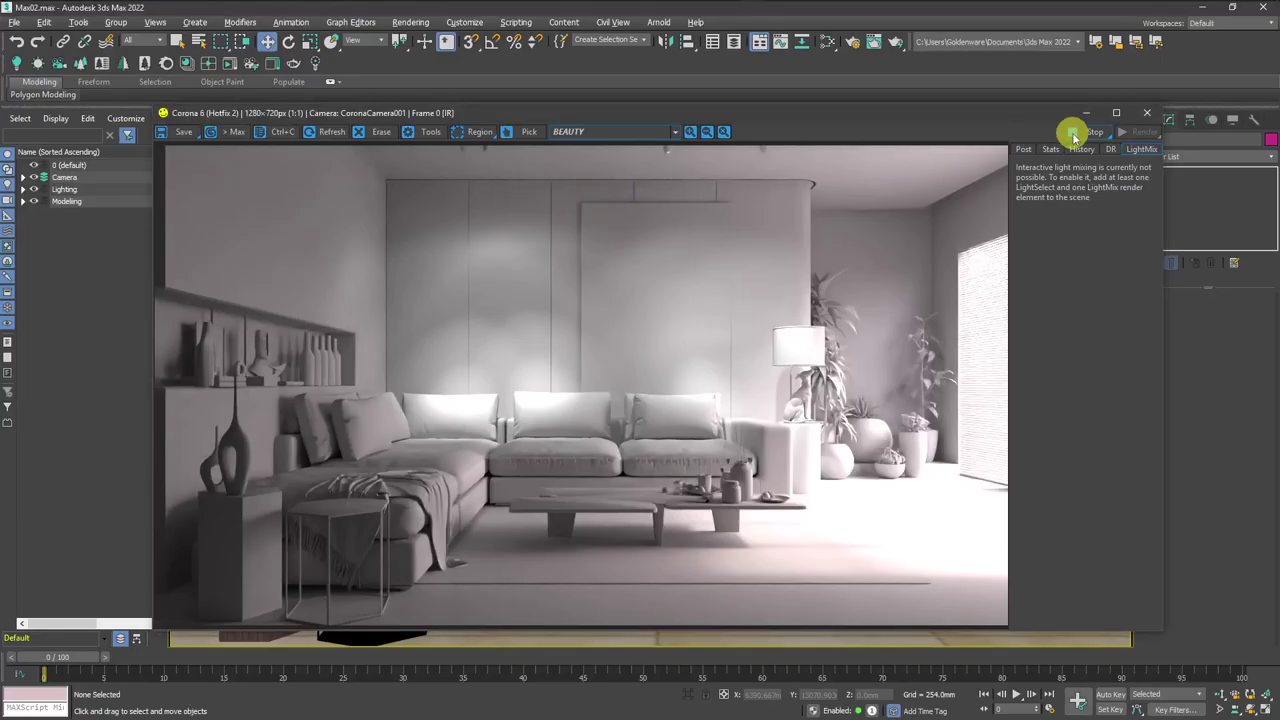
{"action": "left_click", "coordinate": [1147, 112]}
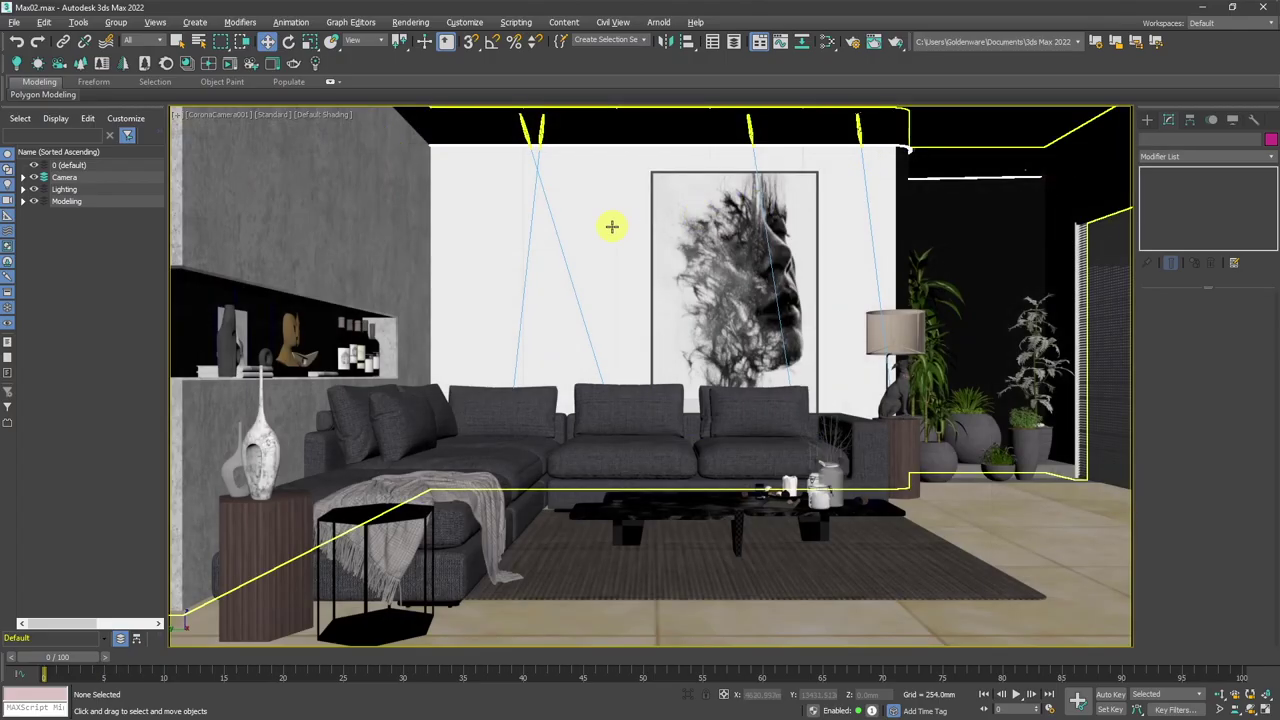
Create a new CoronaLightMtl node in the Slate Material Editor.
{"action": "key", "text": "m"}
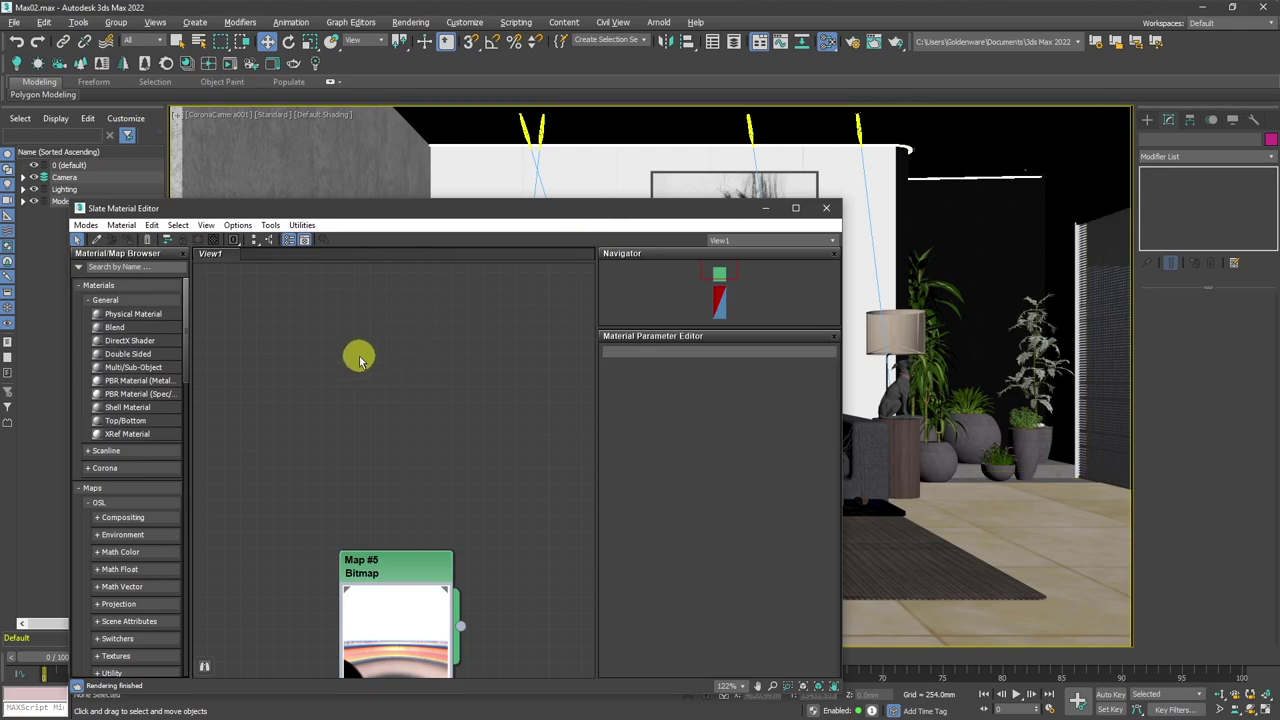
{"action": "right_click", "coordinate": [352, 365]}
{"action": "mouse_move", "coordinate": [514, 402]}
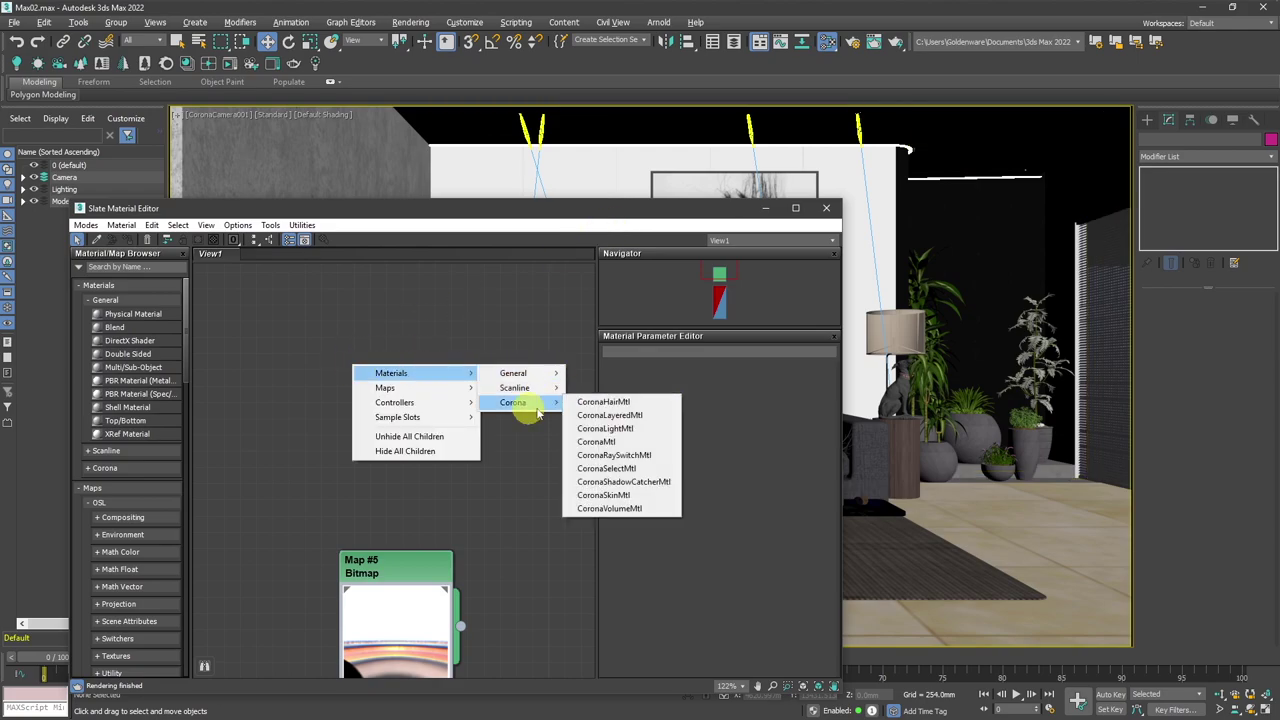
{"action": "left_click", "coordinate": [625, 429]}
{"action": "mouse_move", "coordinate": [372, 366]}
{"action": "left_mouse_down"}
{"action": "mouse_move", "coordinate": [420, 367]}
{"action": "mouse_move", "coordinate": [430, 339]}
{"action": "left_mouse_up"}
{"action": "double_click", "coordinate": [357, 375]}
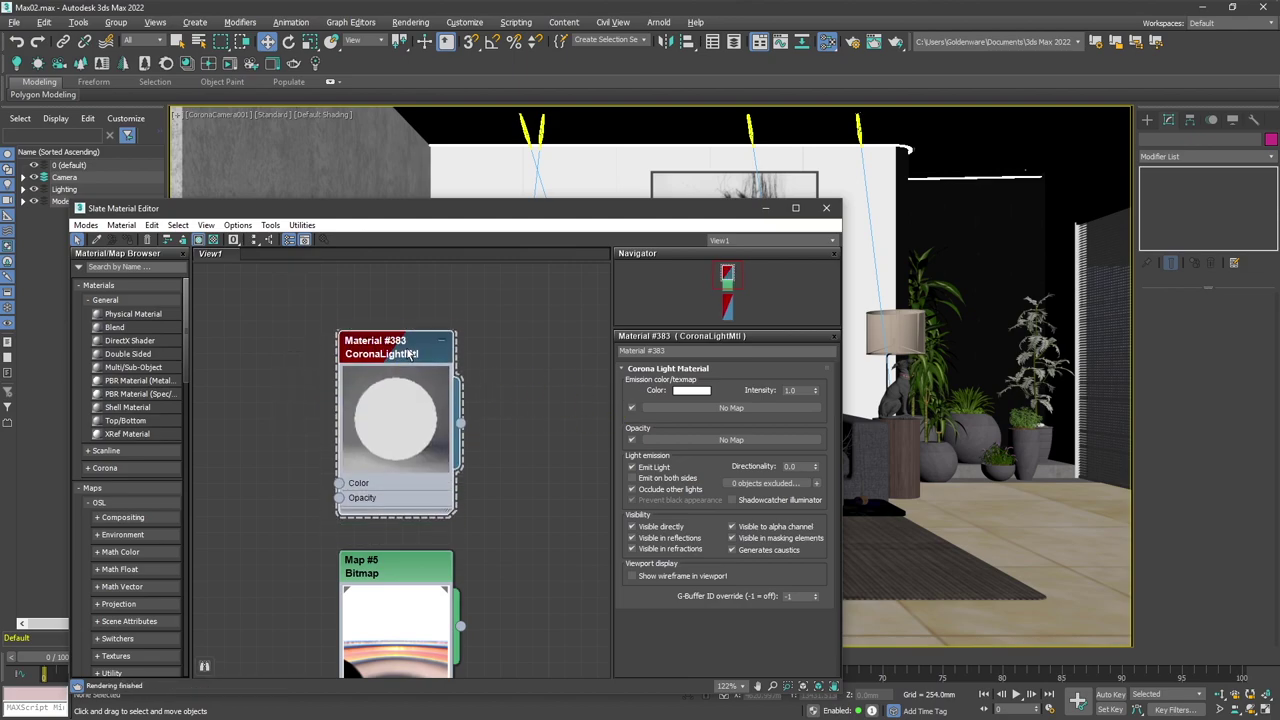
Assign the light material to Group#6 with intensity 500 and render the room interactively.
{"action": "left_click", "coordinate": [899, 146]}
{"action": "left_click", "coordinate": [899, 146]}
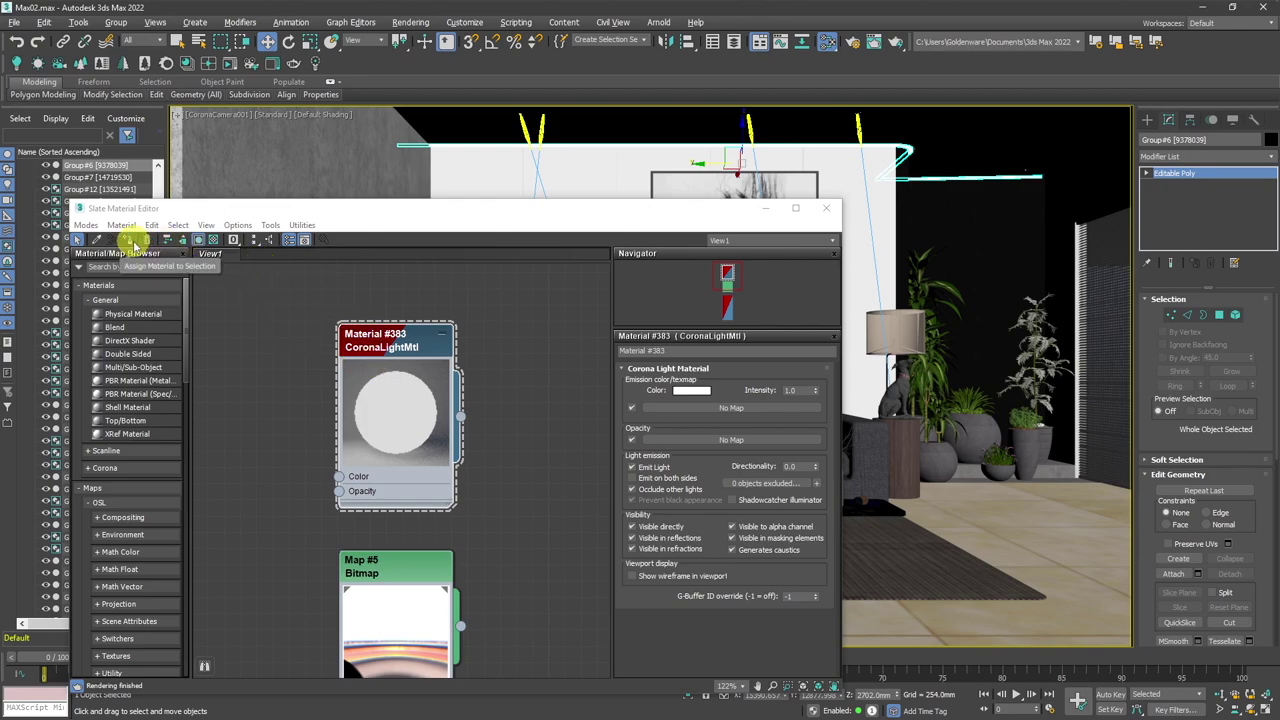
{"action": "left_click", "coordinate": [170, 244]}
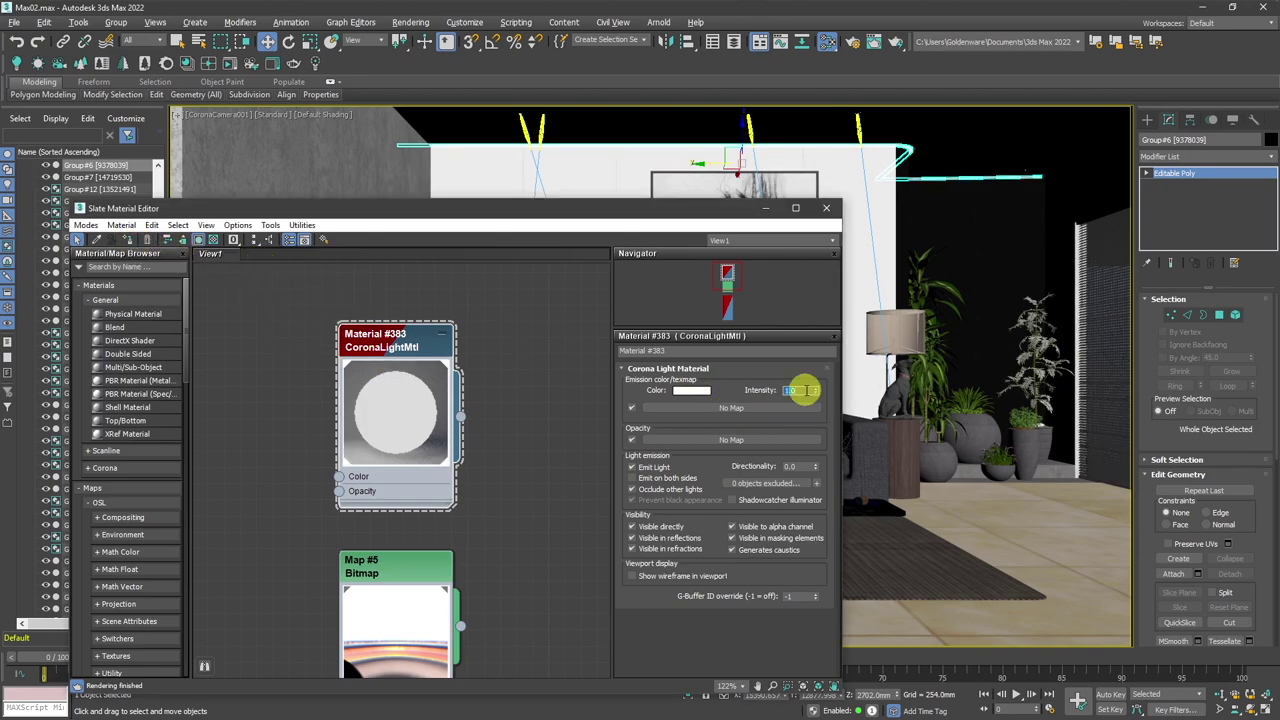
{"action": "left_click", "coordinate": [797, 390]}
{"action": "type", "text": "500"}
{"action": "key", "text": "Return"}
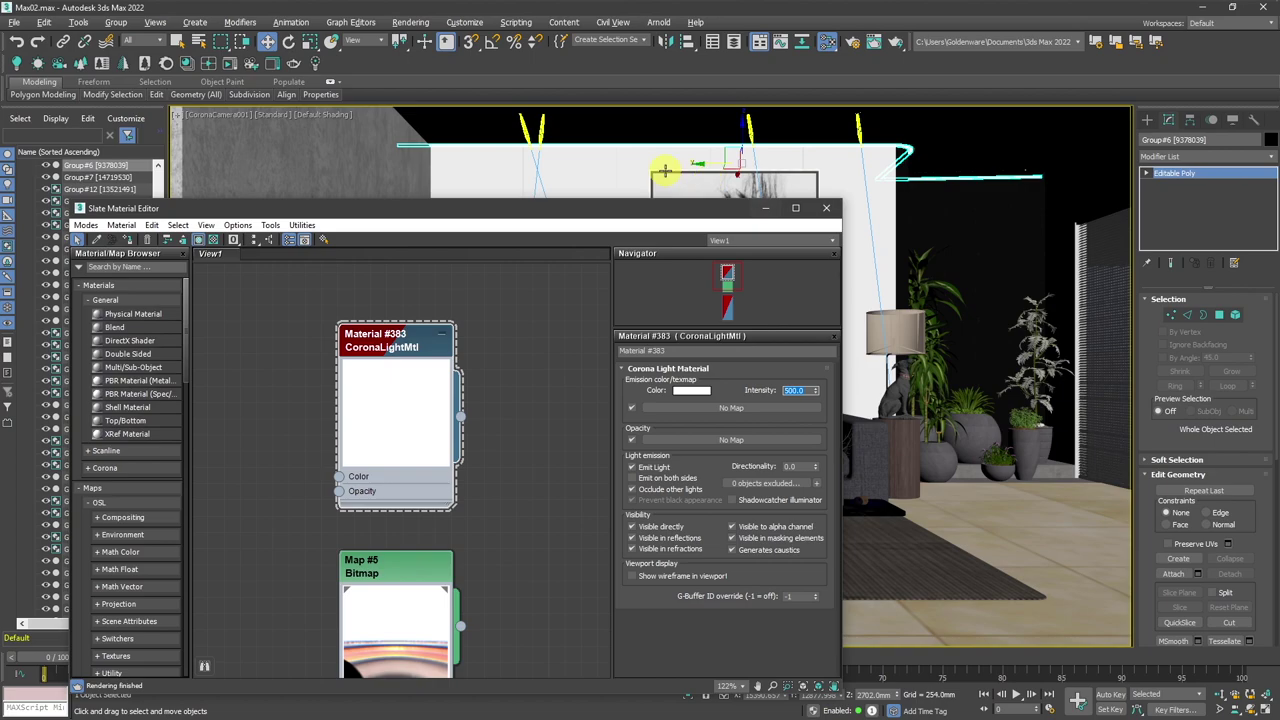
{"action": "left_click", "coordinate": [246, 62]}
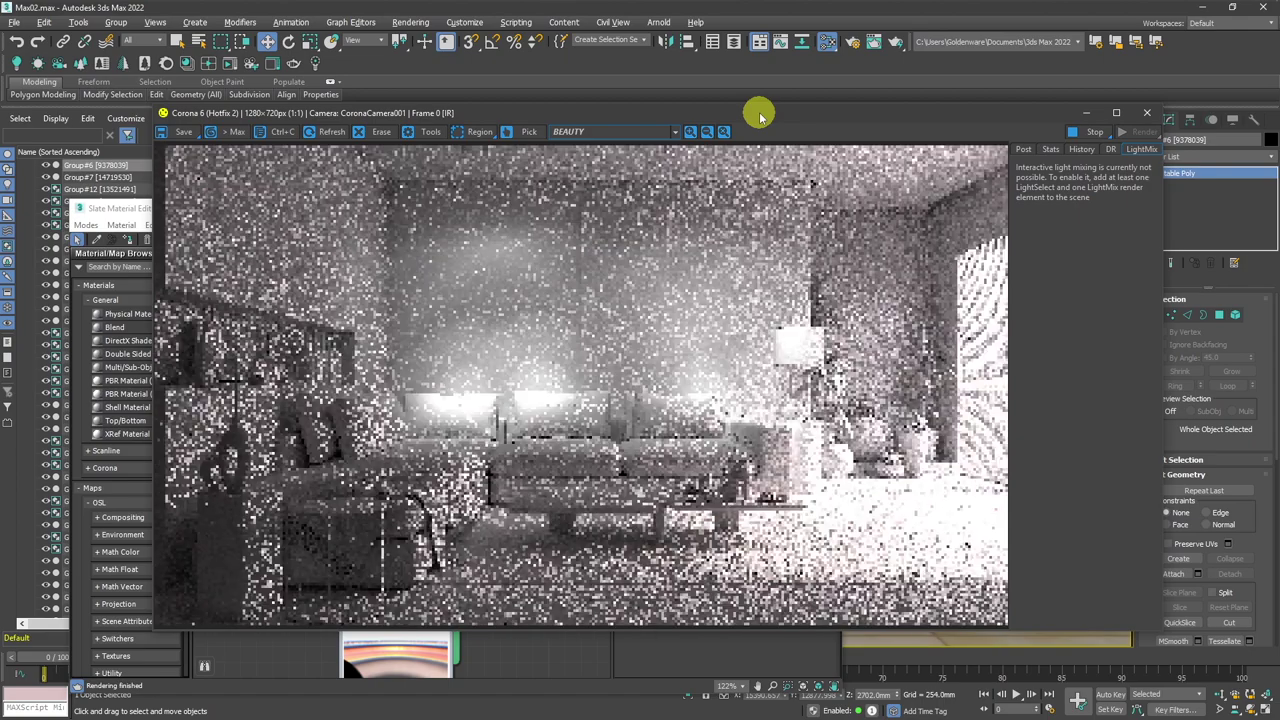
{"action": "left_click_drag", "start_coordinate": [760, 117], "coordinate": [746, 127]}
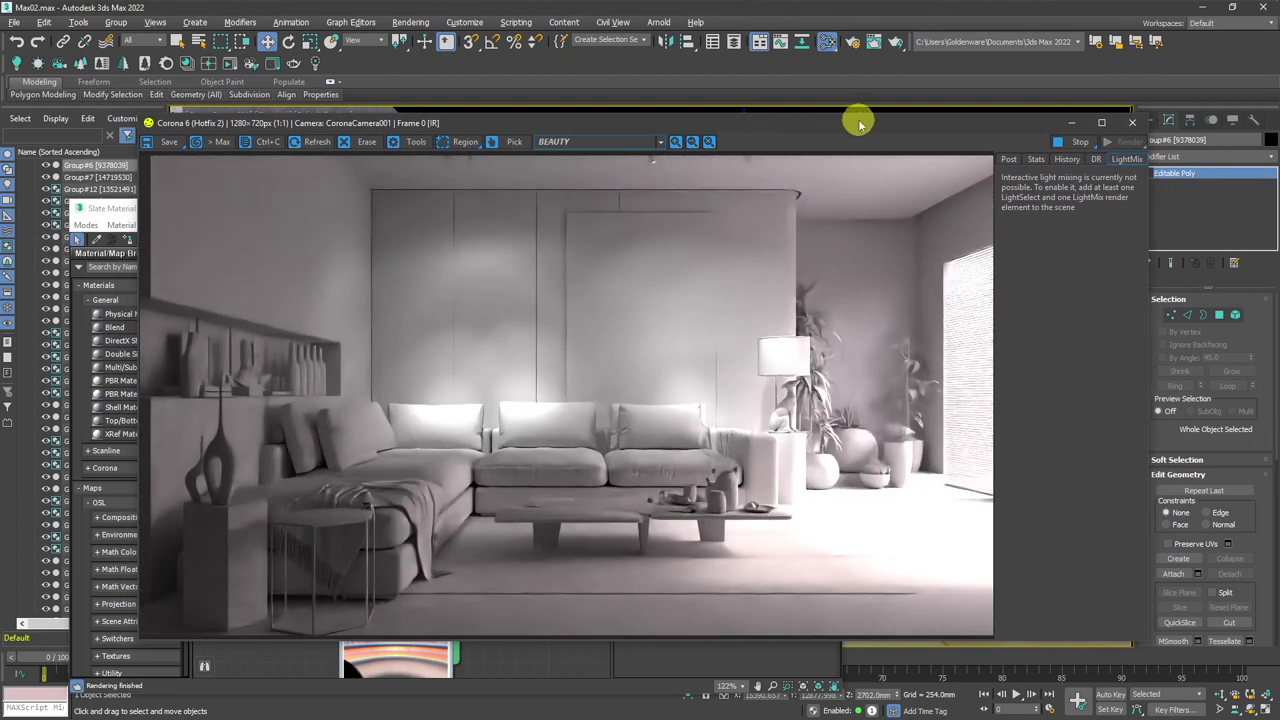
Turn on the Corona material override in render settings and move the render window aside.
{"action": "left_click", "coordinate": [853, 44]}
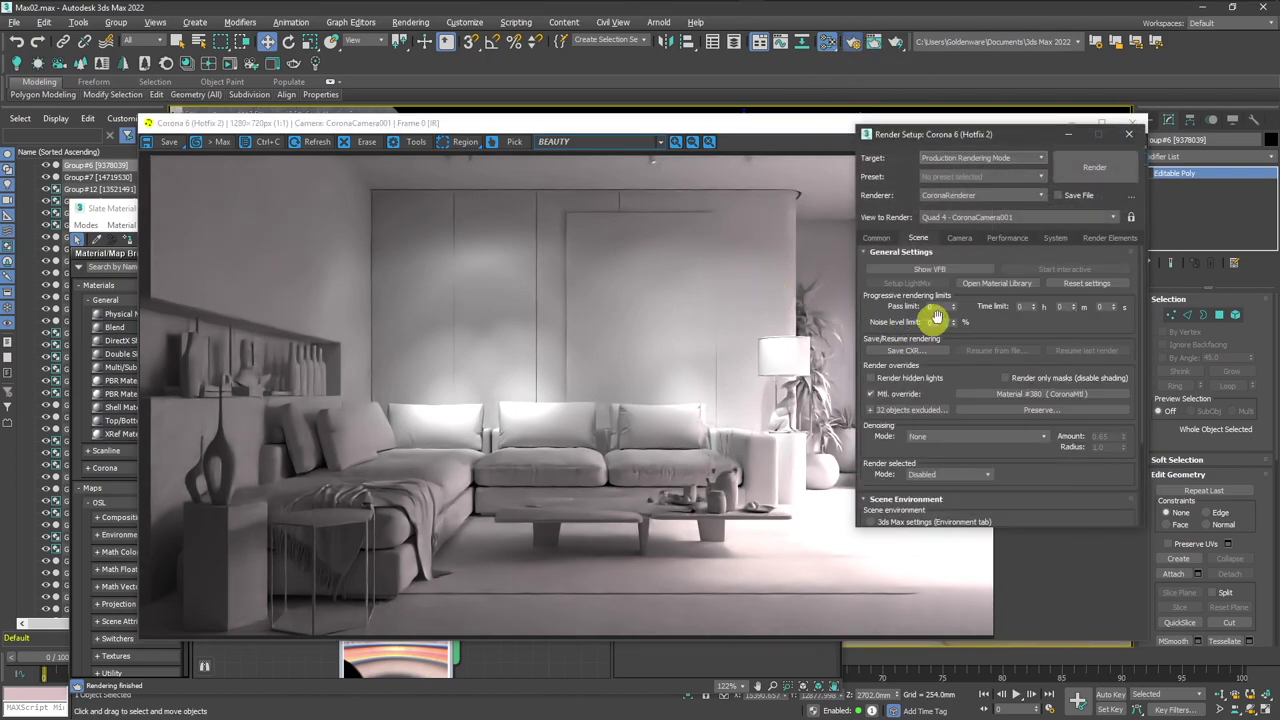
{"action": "left_click", "coordinate": [871, 395]}
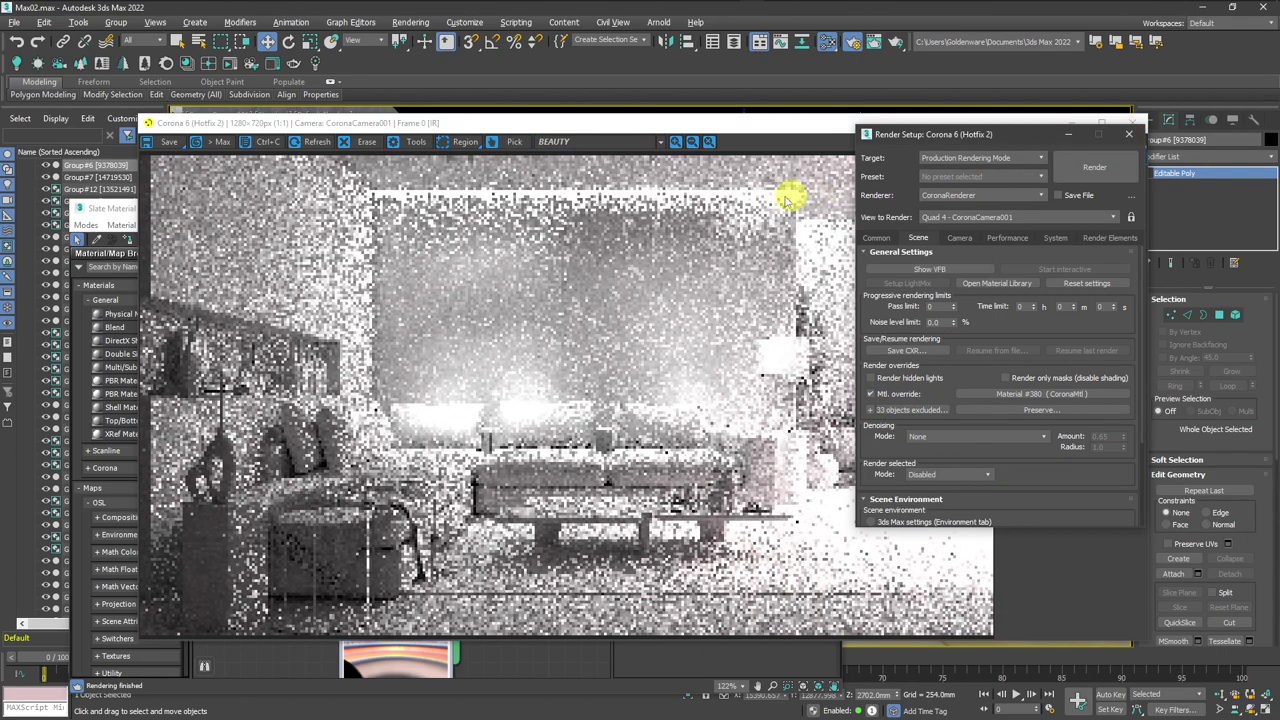
{"action": "left_click", "coordinate": [787, 200]}
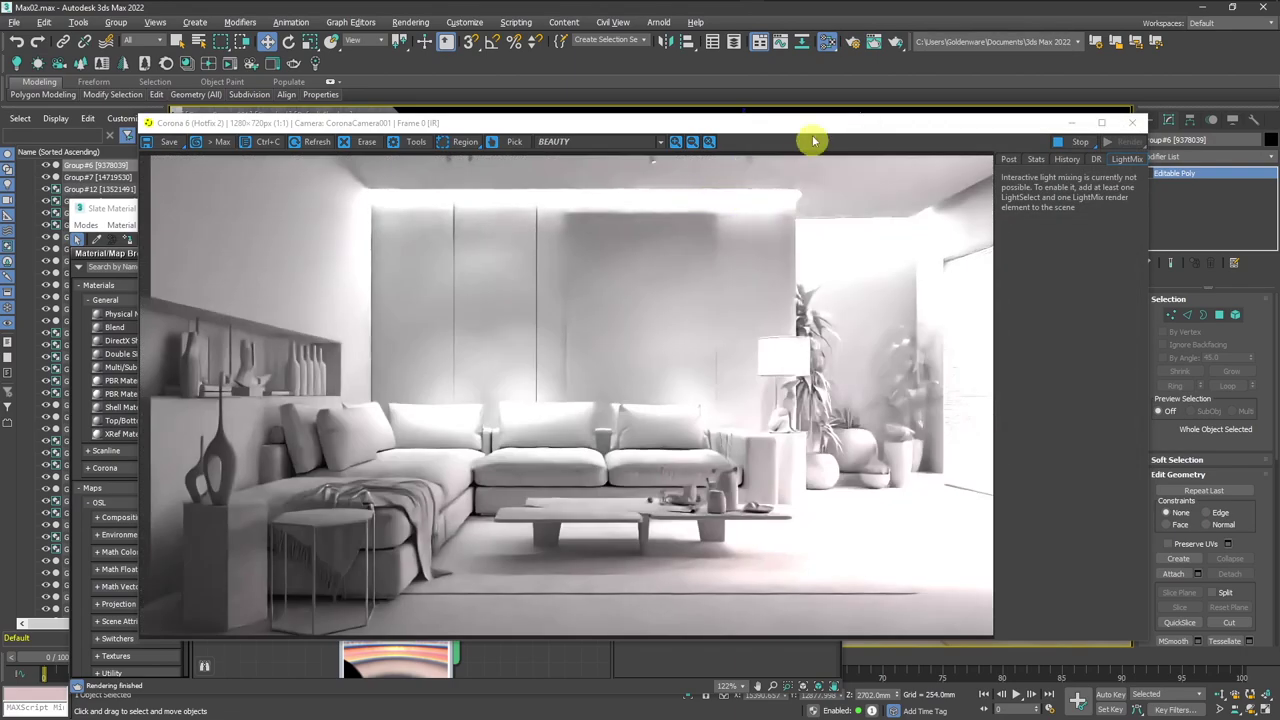
{"action": "mouse_move", "coordinate": [810, 125]}
{"action": "left_mouse_down"}
{"action": "mouse_move", "coordinate": [787, 487]}
{"action": "mouse_move", "coordinate": [767, 202]}
{"action": "mouse_move", "coordinate": [856, 244]}
{"action": "mouse_move", "coordinate": [877, 125]}
{"action": "left_mouse_up"}
Set the CoronaLightMtl intensity to 150, then 35, keep the white colour, and close the editor.
{"action": "left_click", "coordinate": [181, 207]}
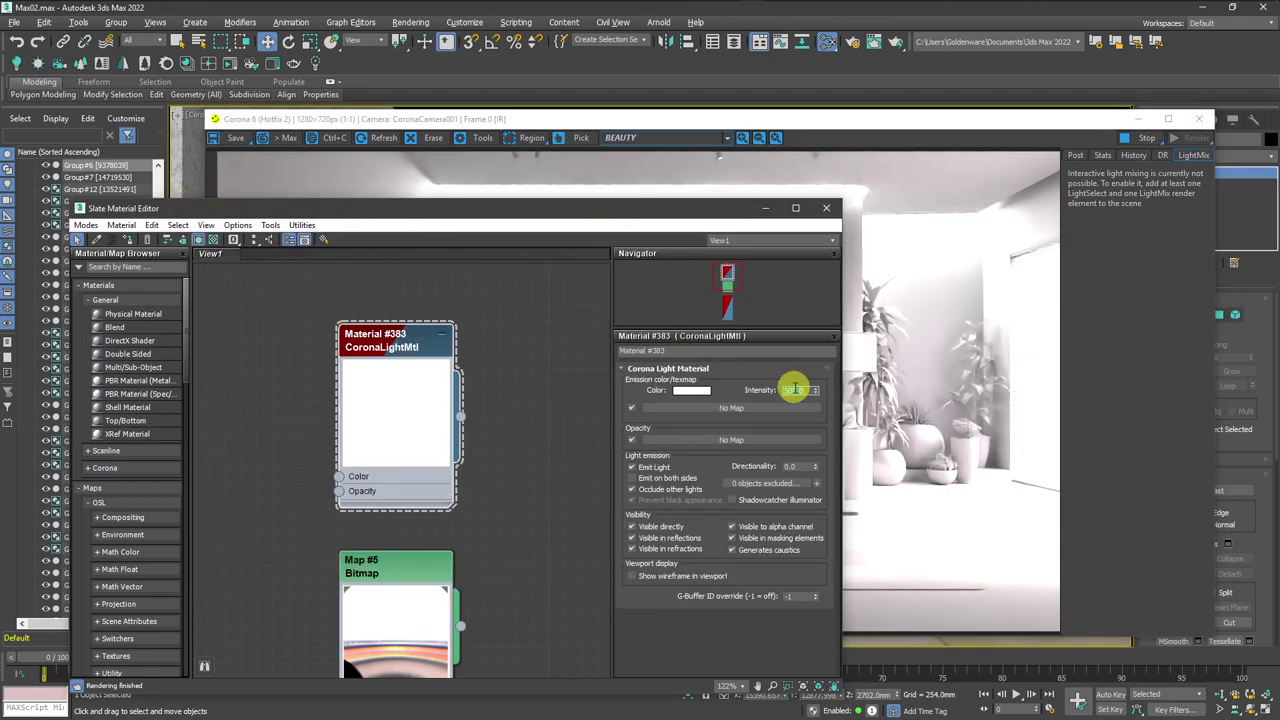
{"action": "key", "text": "Return"}
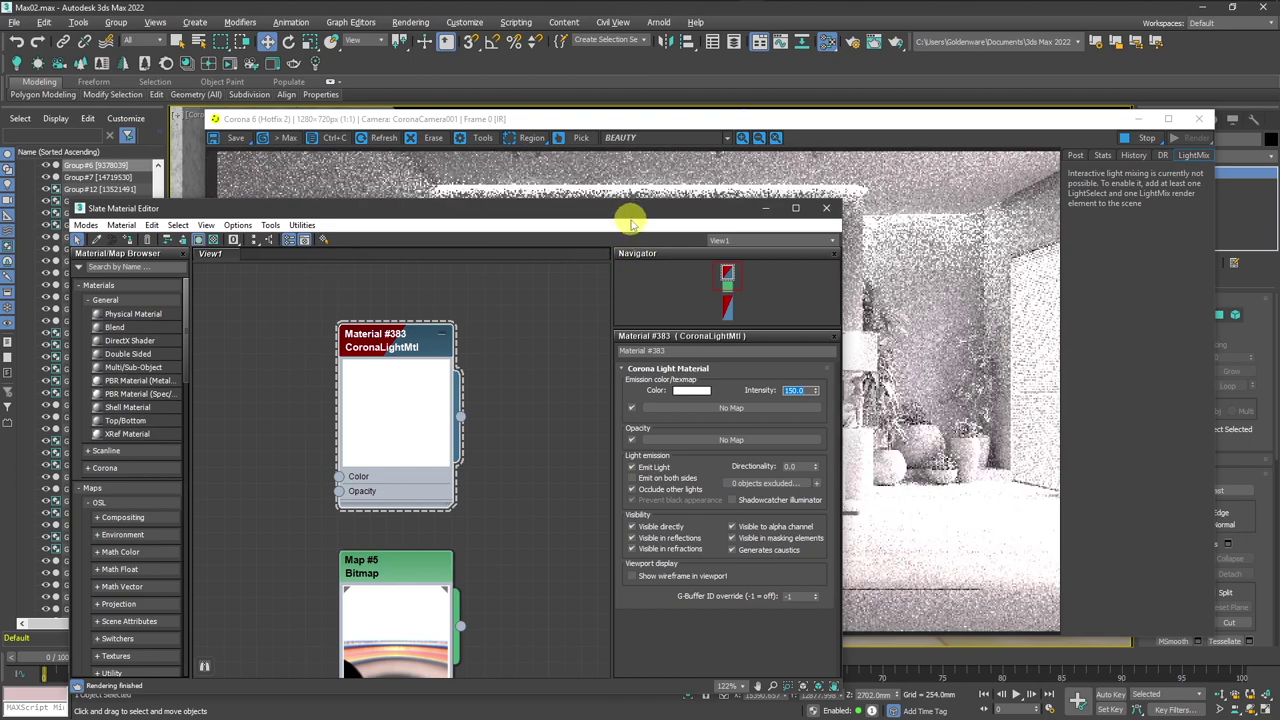
{"action": "left_click_drag", "start_coordinate": [628, 218], "coordinate": [607, 278]}
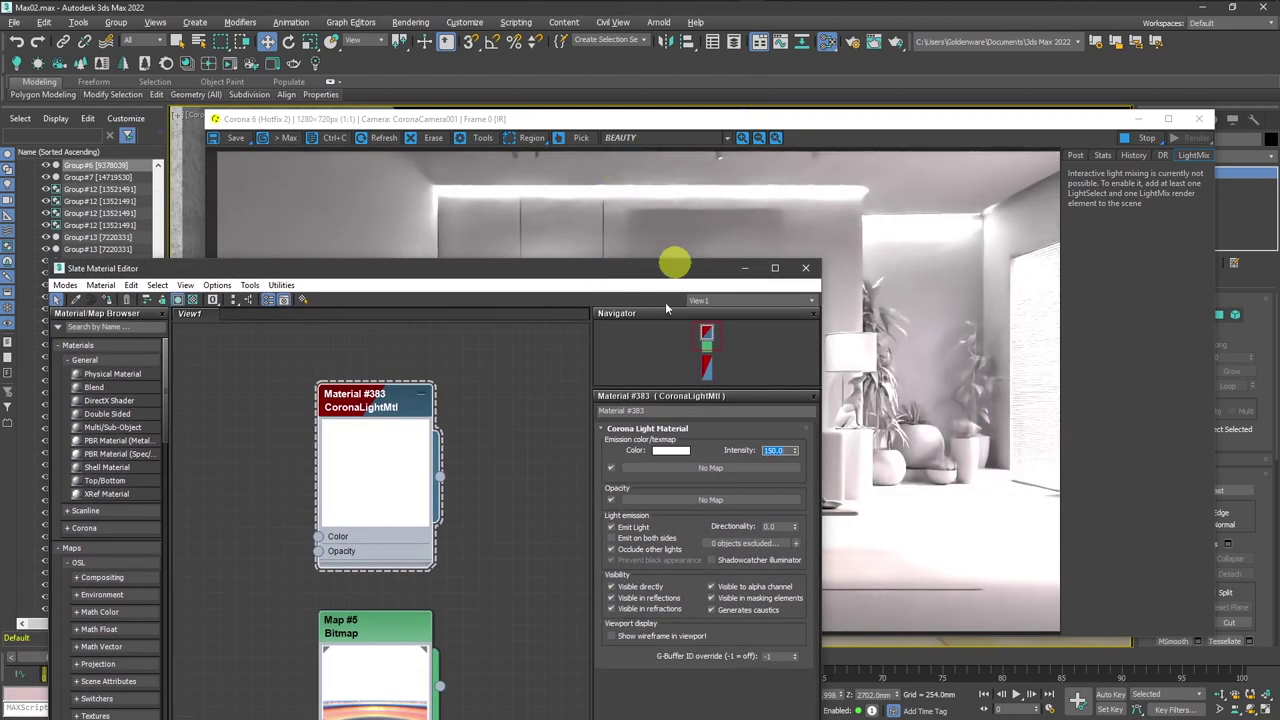
{"action": "left_click", "coordinate": [773, 421]}
{"action": "type", "text": "35"}
{"action": "key", "text": "Return"}
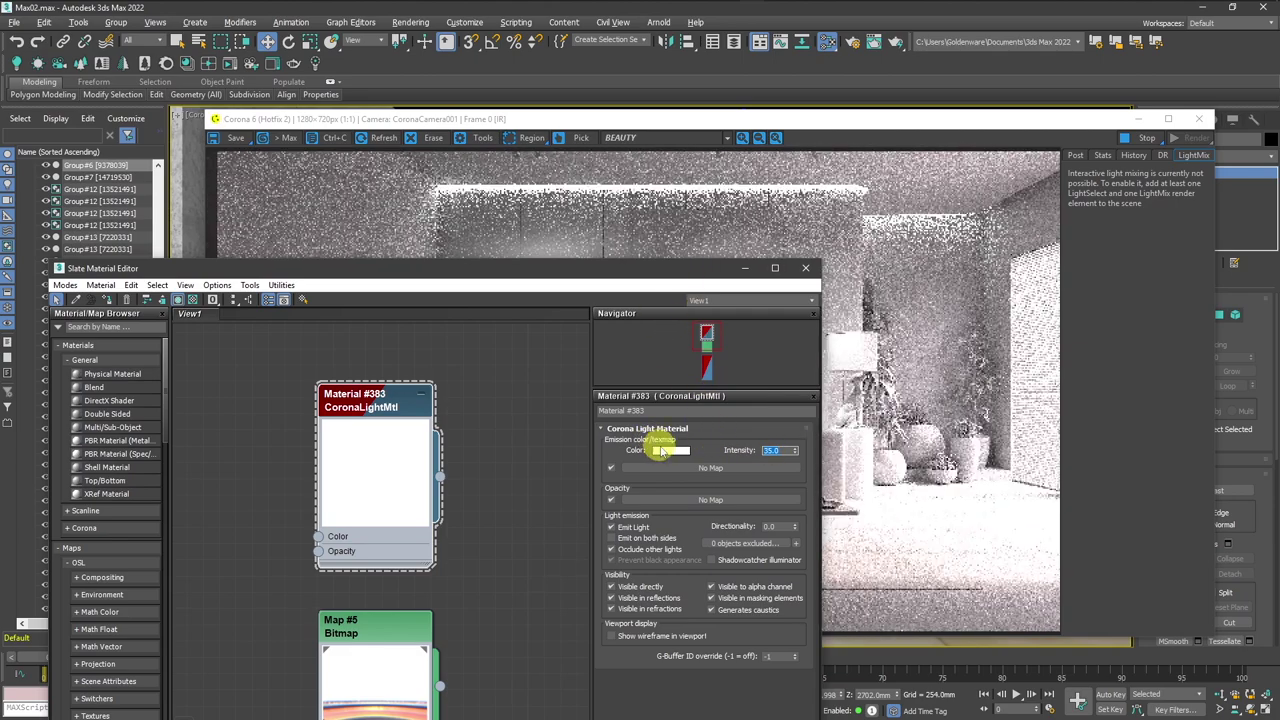
{"action": "left_click", "coordinate": [670, 450]}
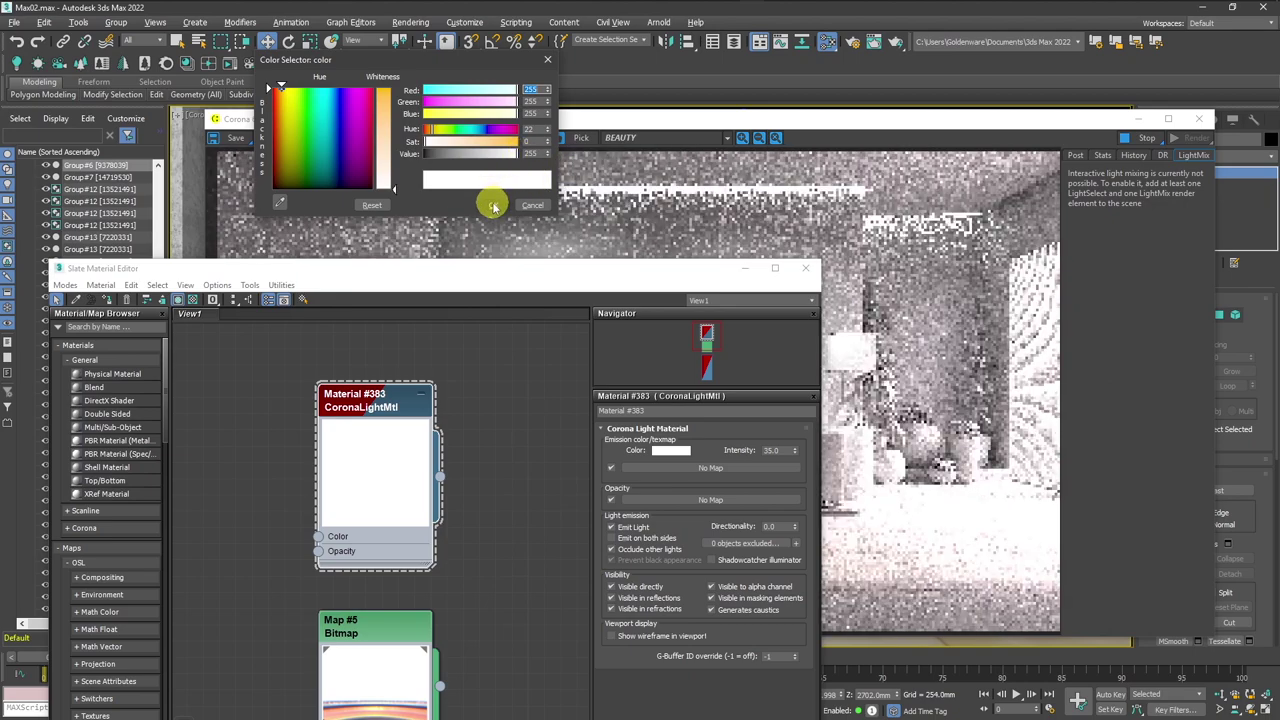
{"action": "left_click", "coordinate": [533, 207]}
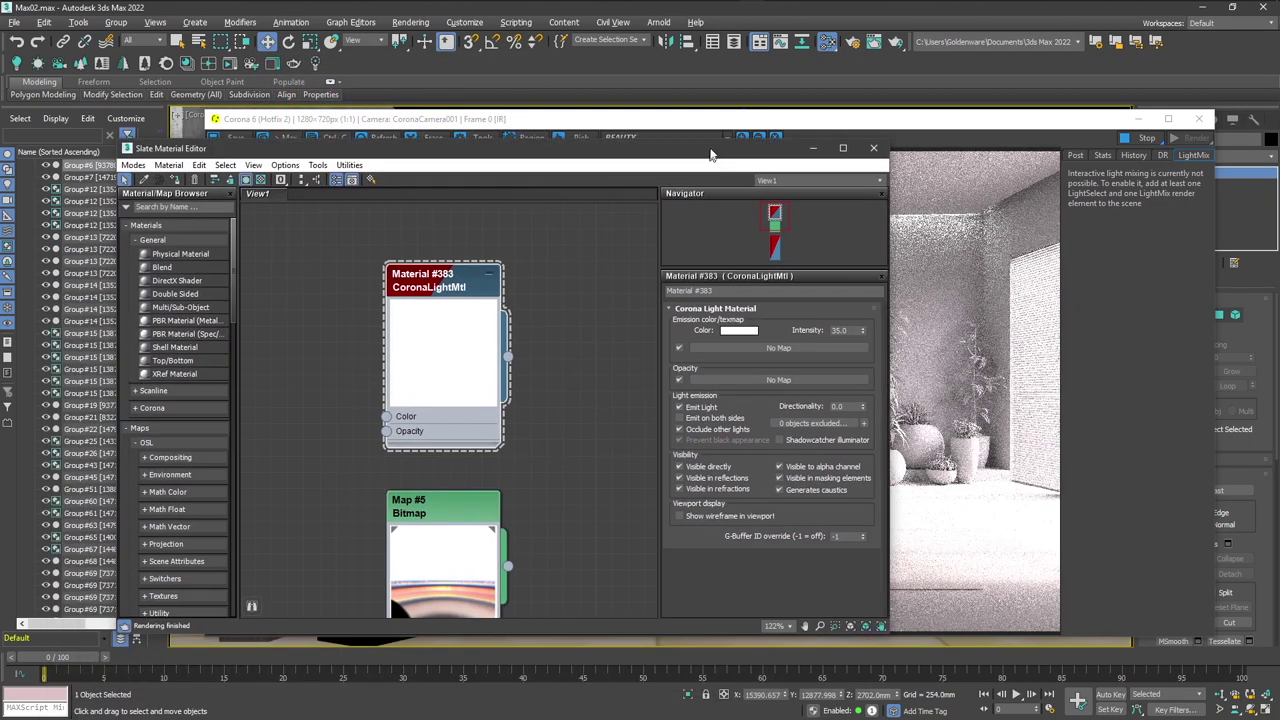
{"action": "left_click_drag", "start_coordinate": [643, 270], "coordinate": [717, 140]}
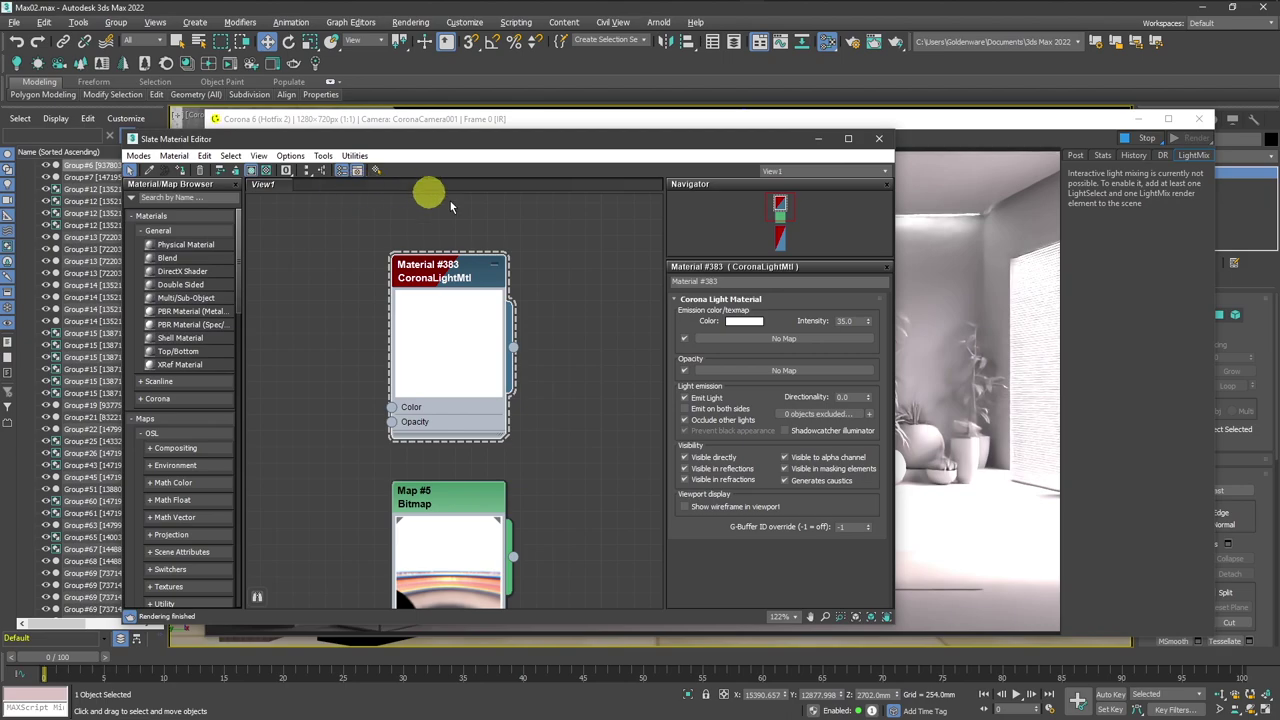
{"action": "left_click", "coordinate": [879, 138]}
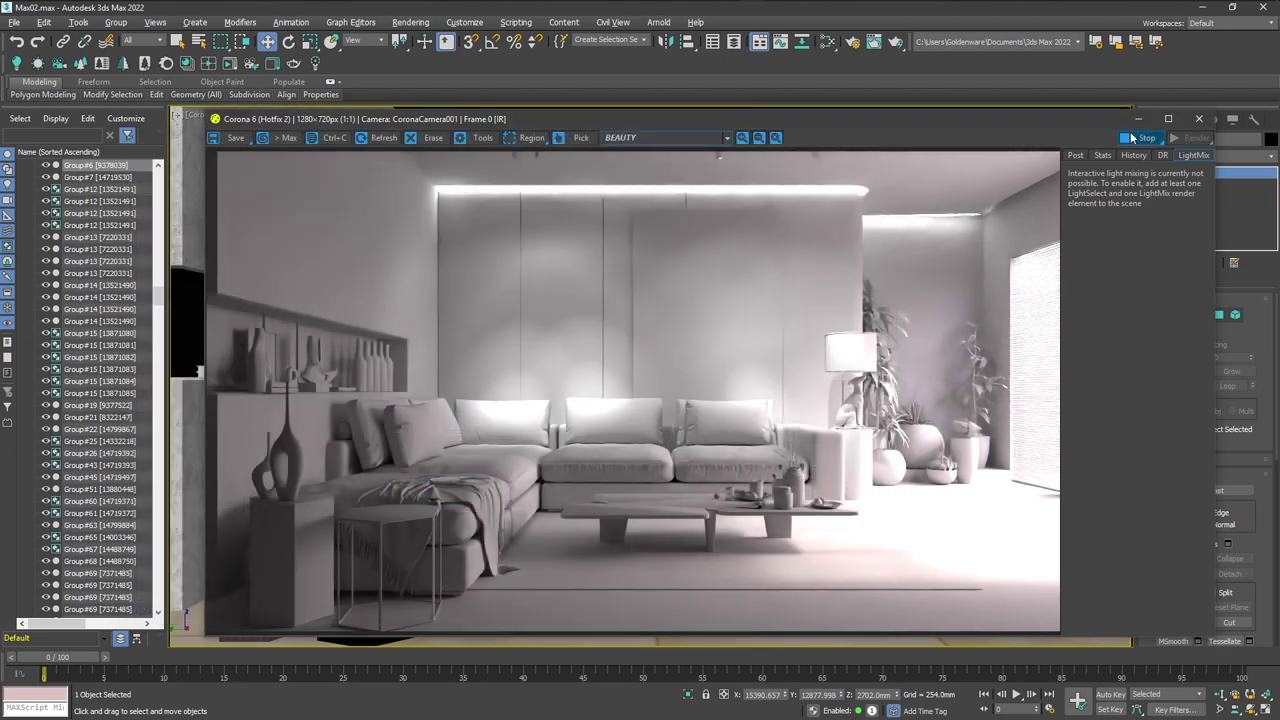
Close the render window and generate LightMix layers for the scene's lights in Render Setup.
{"action": "left_click", "coordinate": [1198, 120]}
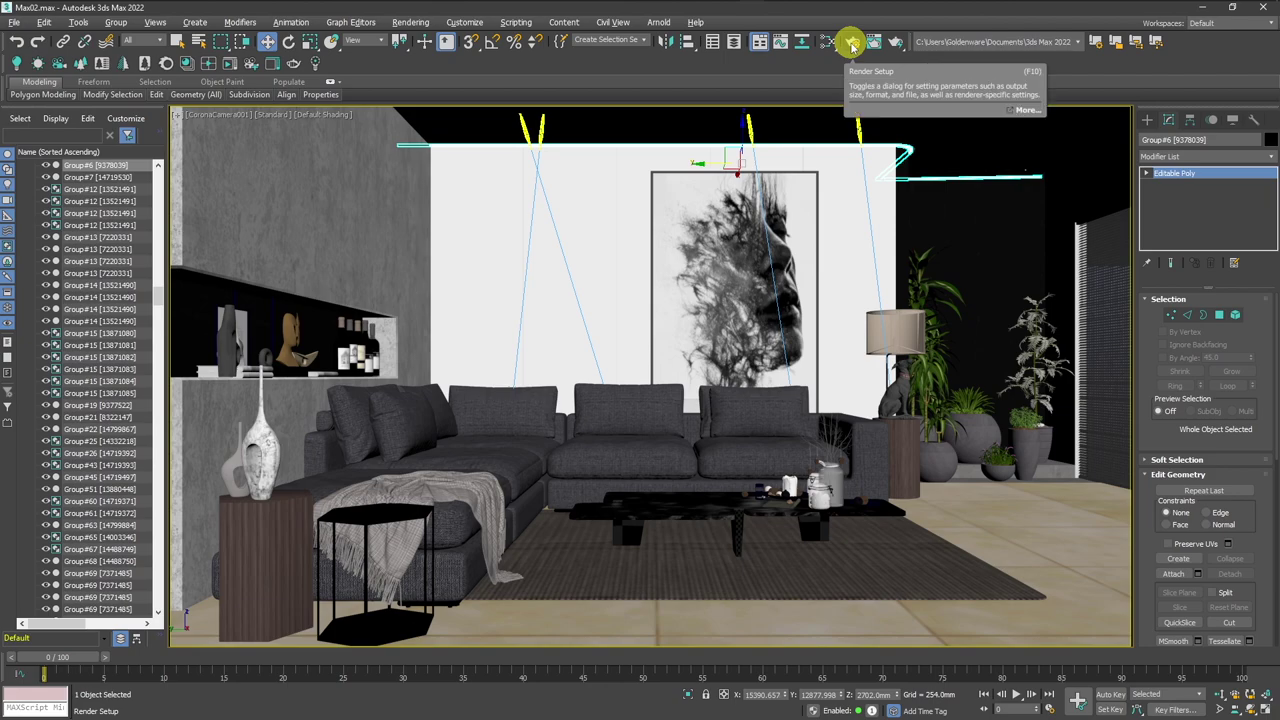
{"action": "left_click", "coordinate": [851, 44]}
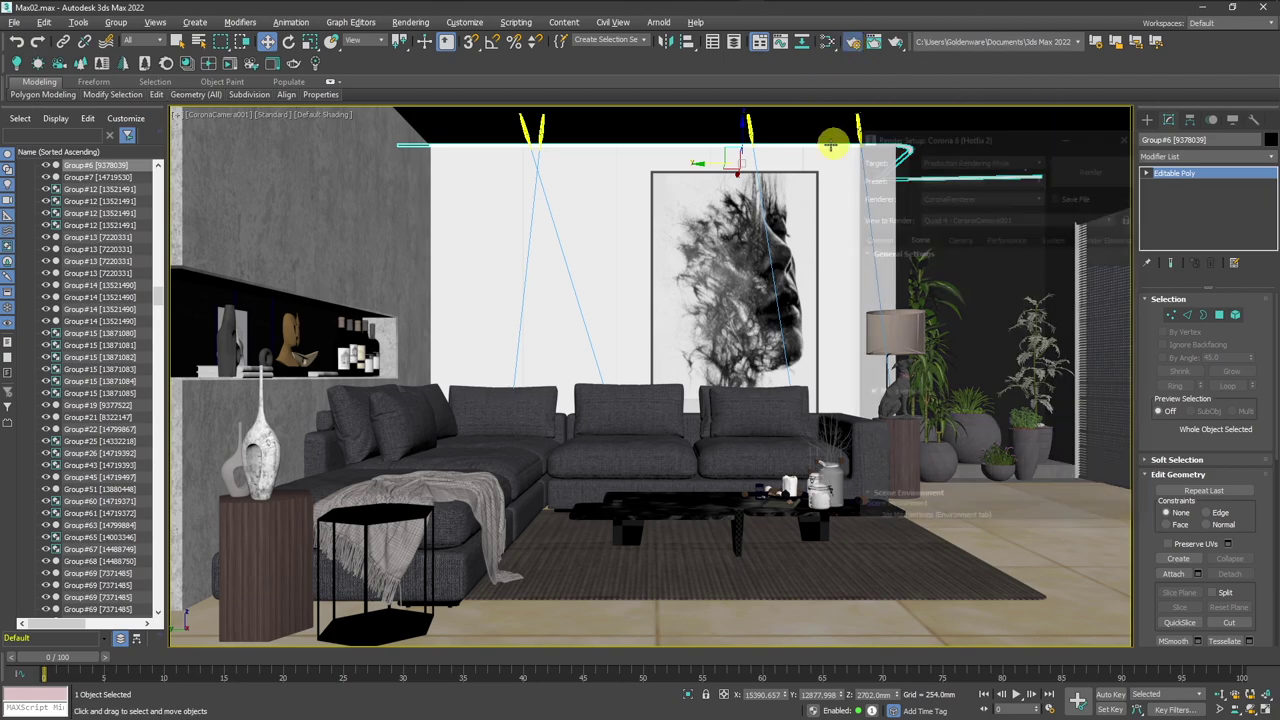
{"action": "left_click", "coordinate": [905, 283]}
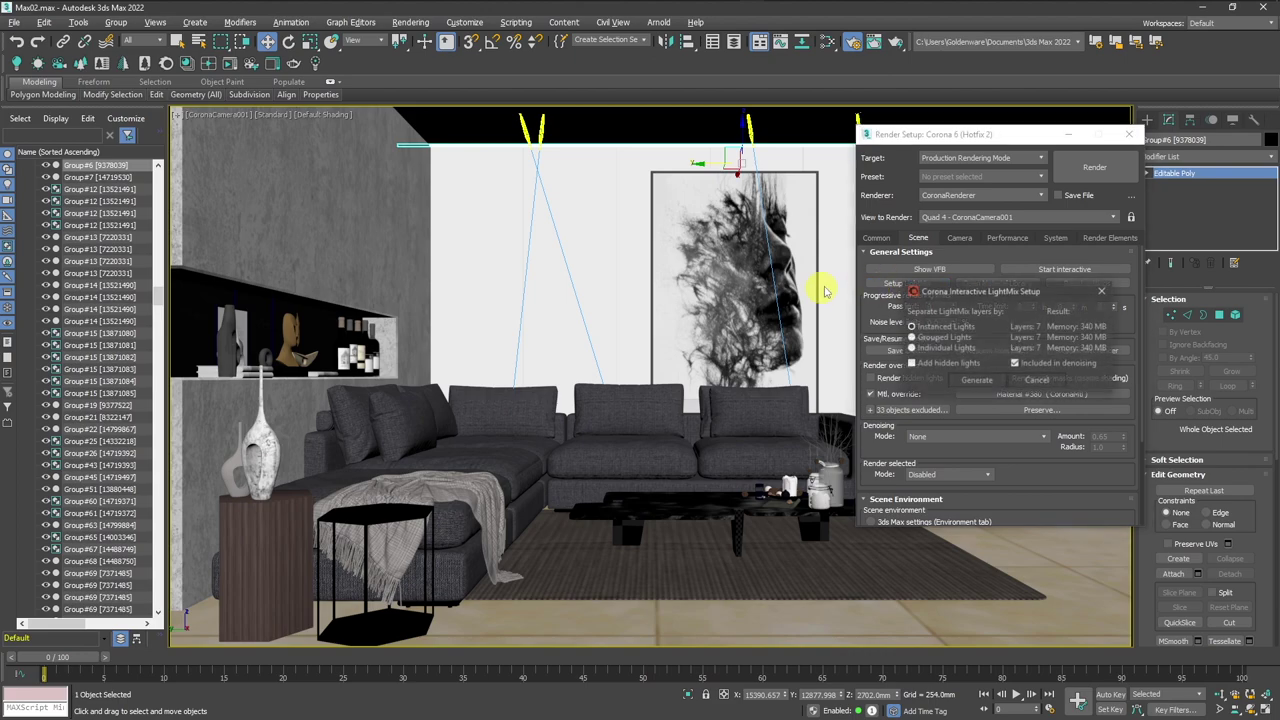
{"action": "left_click", "coordinate": [970, 381]}
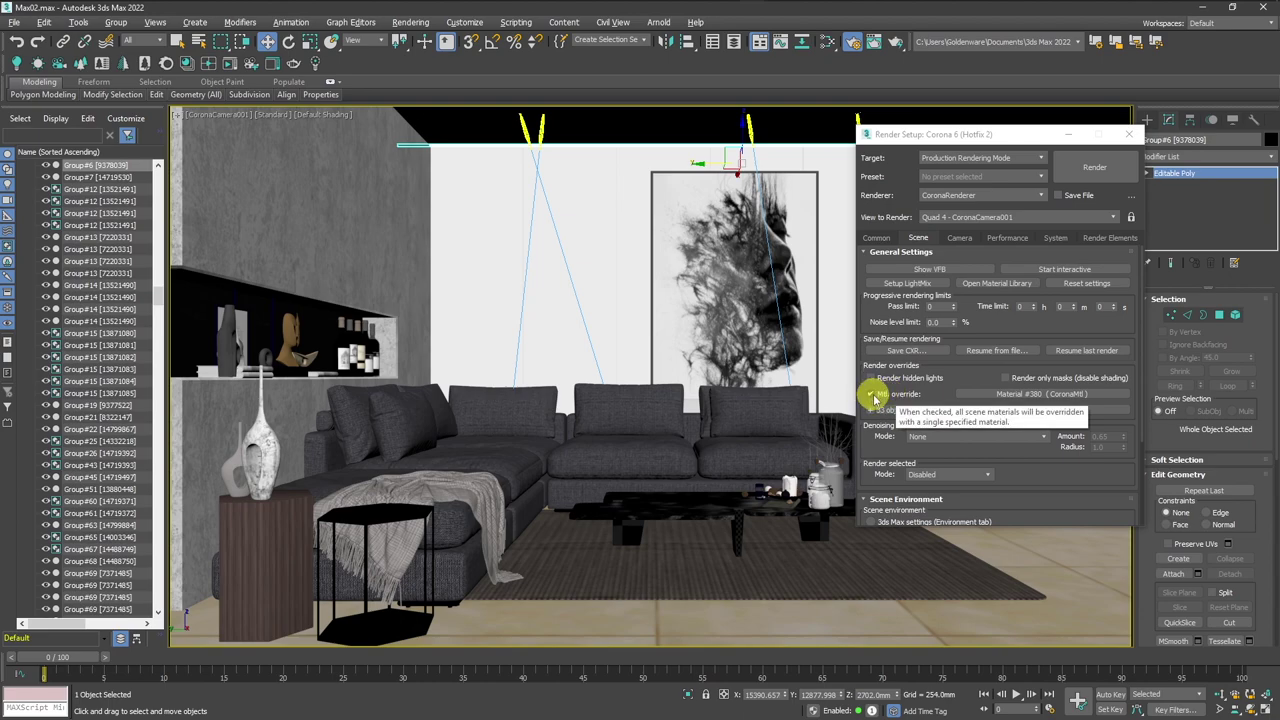
Uncheck Mtl. override and start a new interactive render.
{"action": "left_click", "coordinate": [873, 394]}
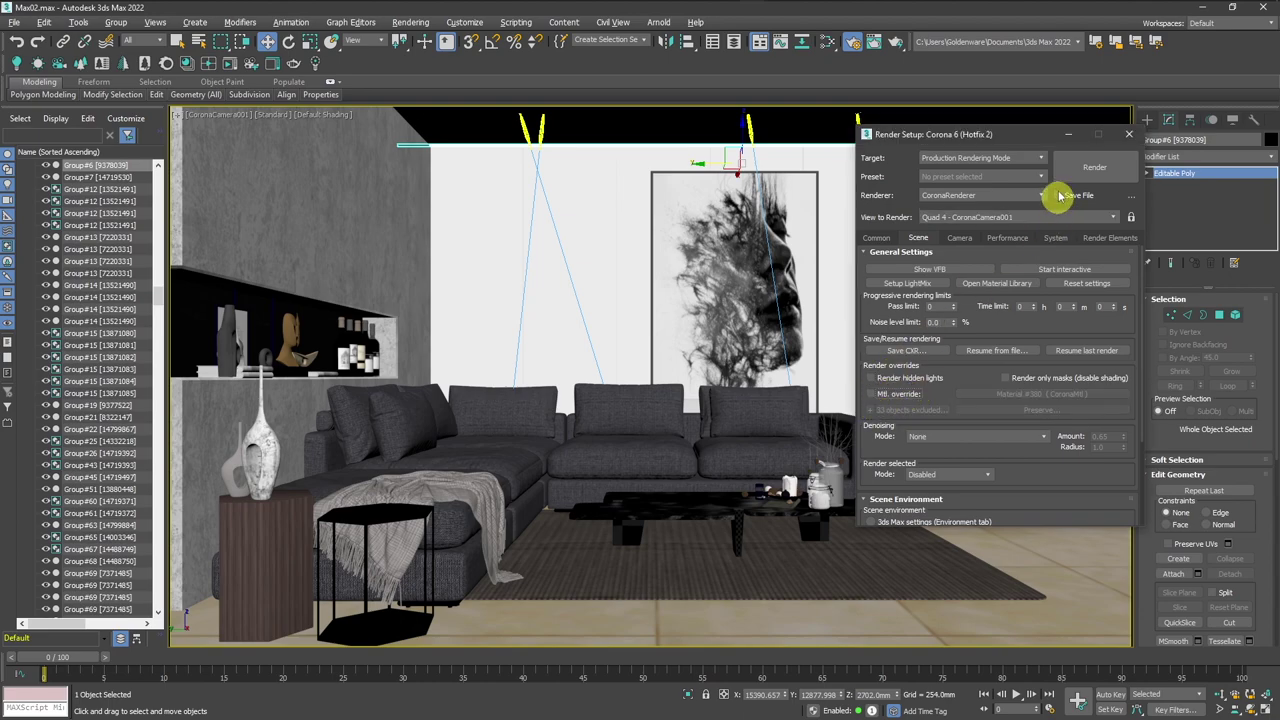
{"action": "left_click", "coordinate": [1128, 134]}
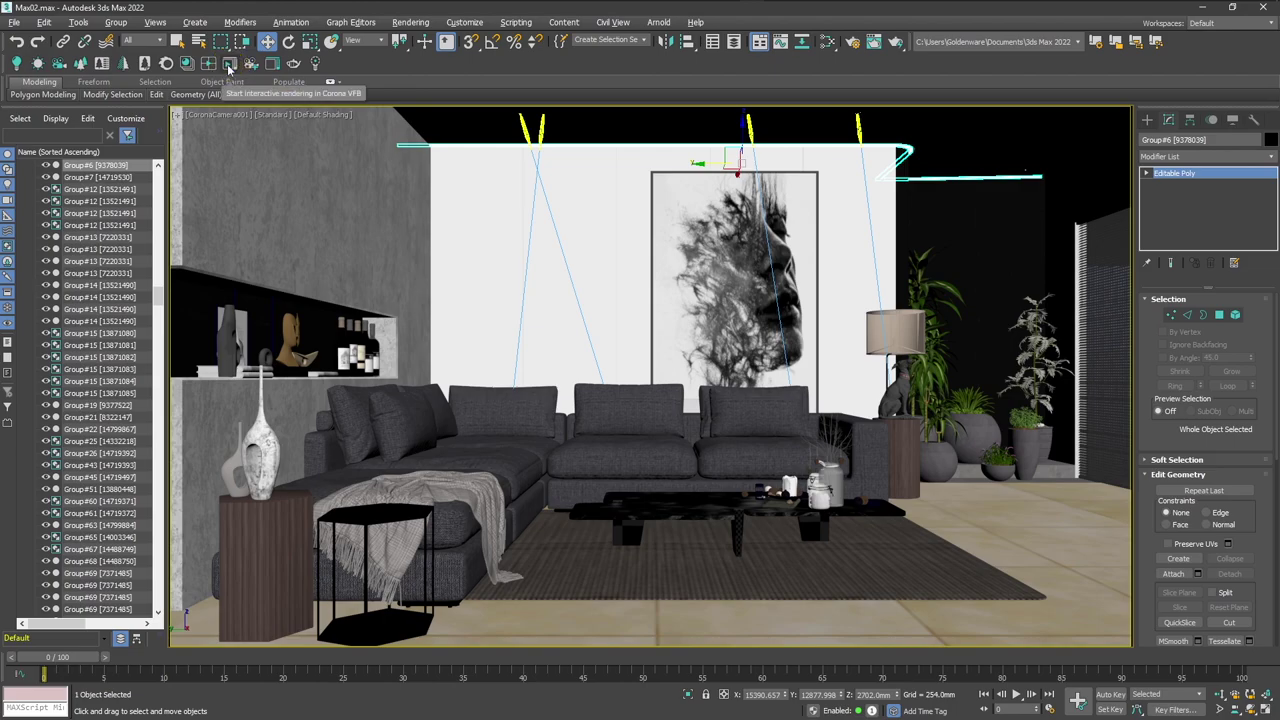
{"action": "left_click", "coordinate": [229, 64]}
Toggle the CoronaLight001 layer off and on, then switch every LightMix layer off.
{"action": "left_click_drag", "start_coordinate": [657, 120], "coordinate": [584, 103]}
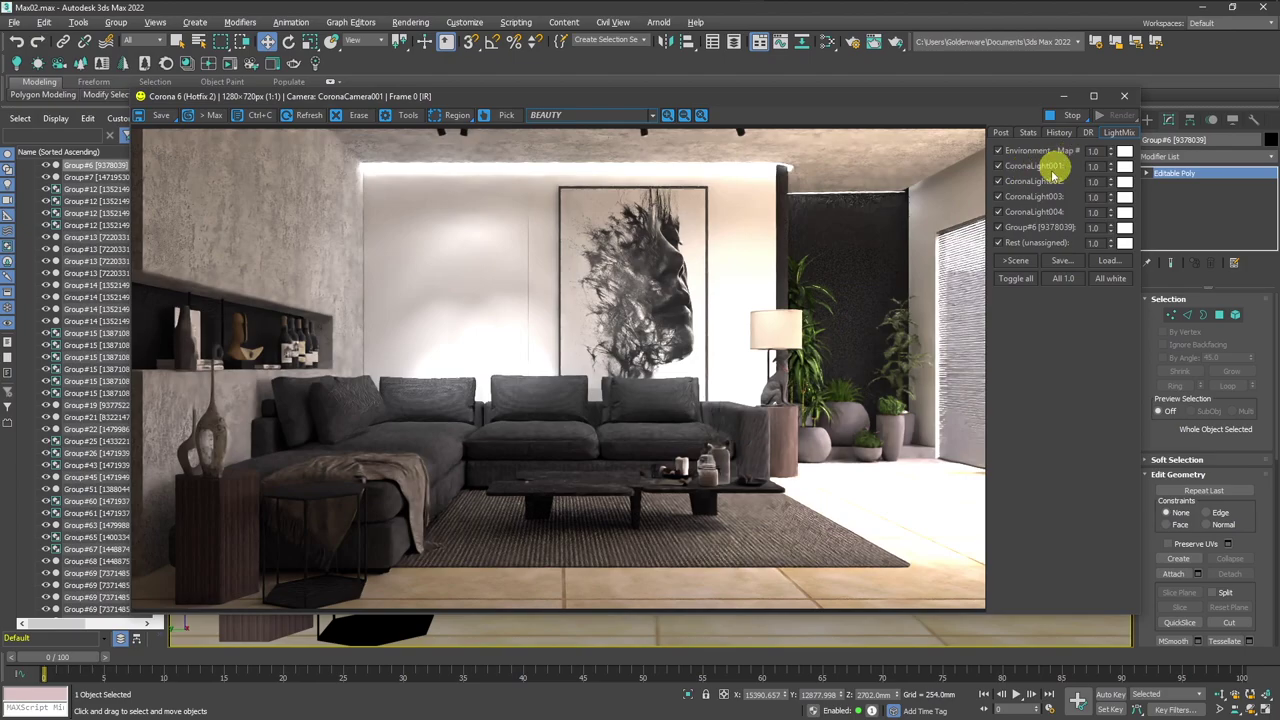
{"action": "left_click", "coordinate": [1032, 168]}
{"action": "left_click", "coordinate": [1032, 168]}
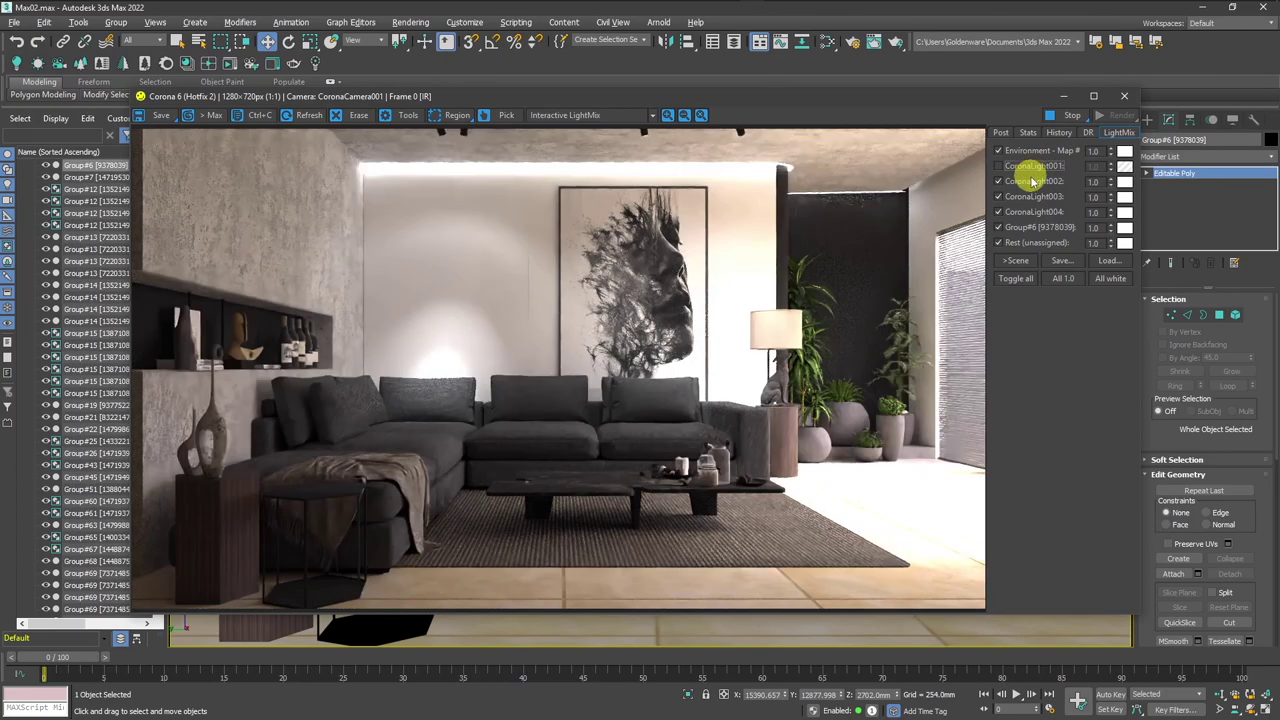
{"action": "left_click", "coordinate": [1015, 278]}
Re-enable Environment, CoronaLight004, 003 and 001, then select the wall group Group#25.
{"action": "left_click", "coordinate": [1020, 151]}
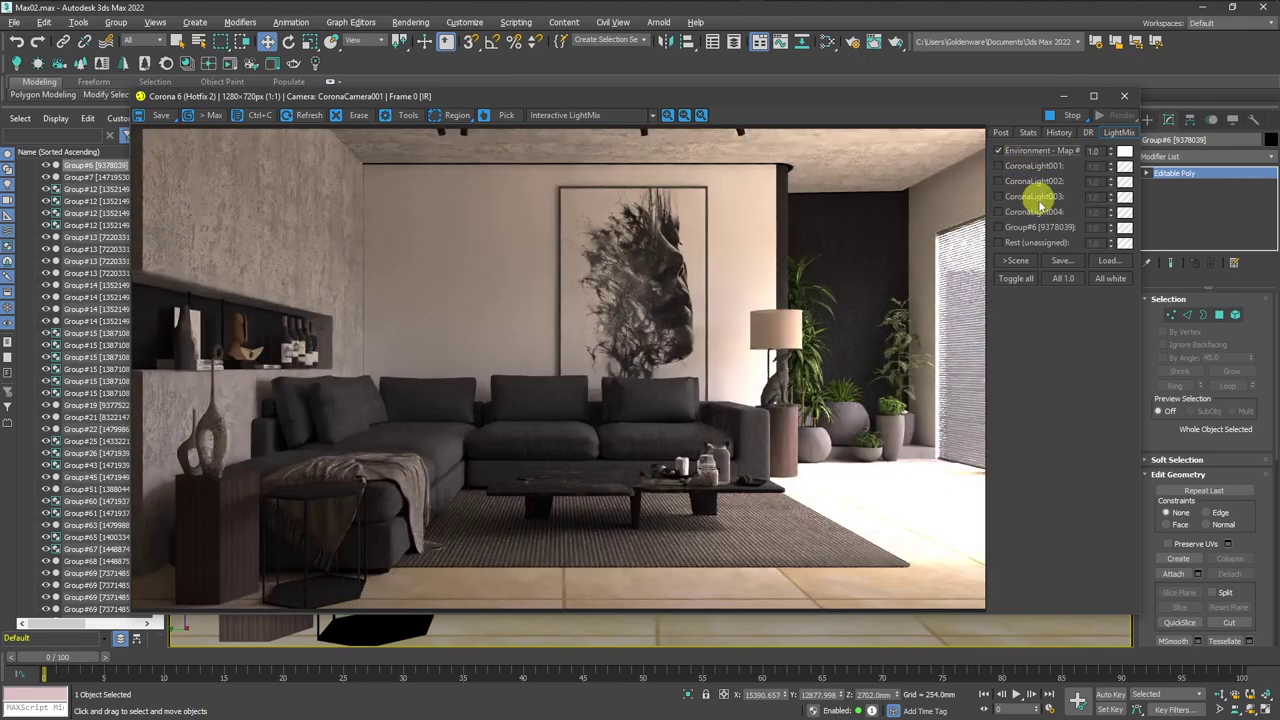
{"action": "left_click", "coordinate": [1033, 212]}
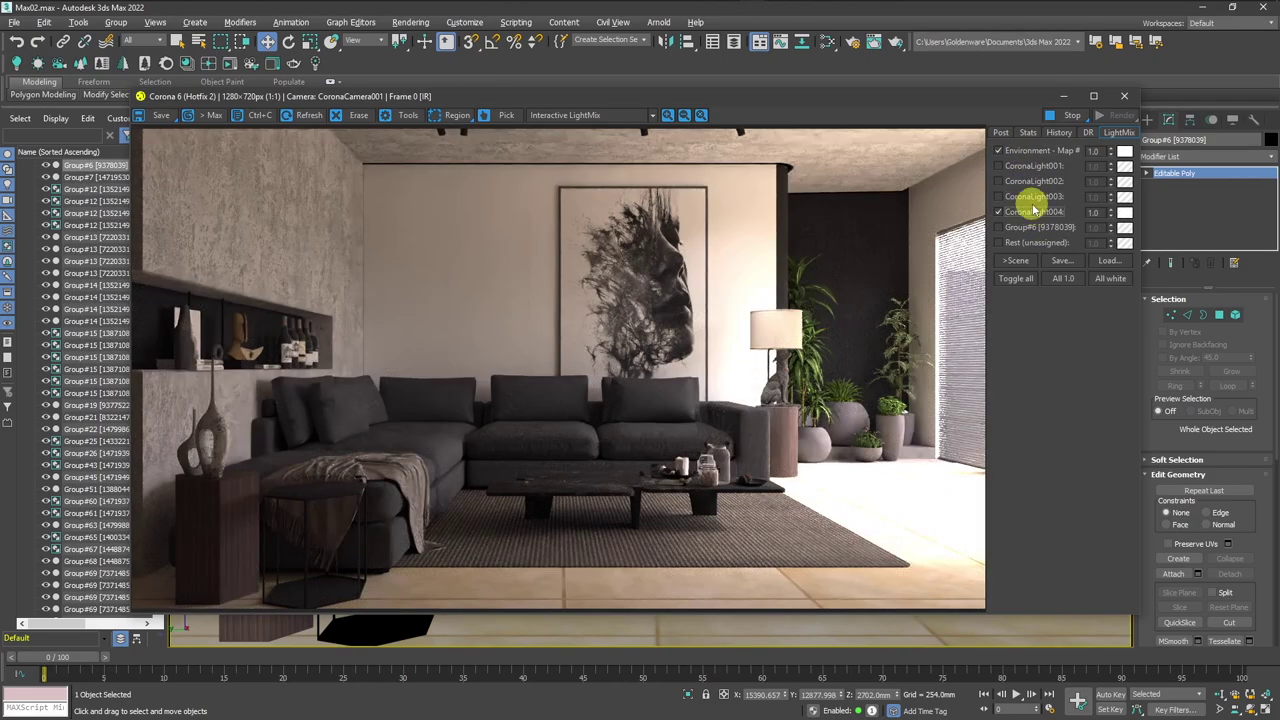
{"action": "left_click", "coordinate": [1033, 197]}
{"action": "left_click", "coordinate": [1025, 166]}
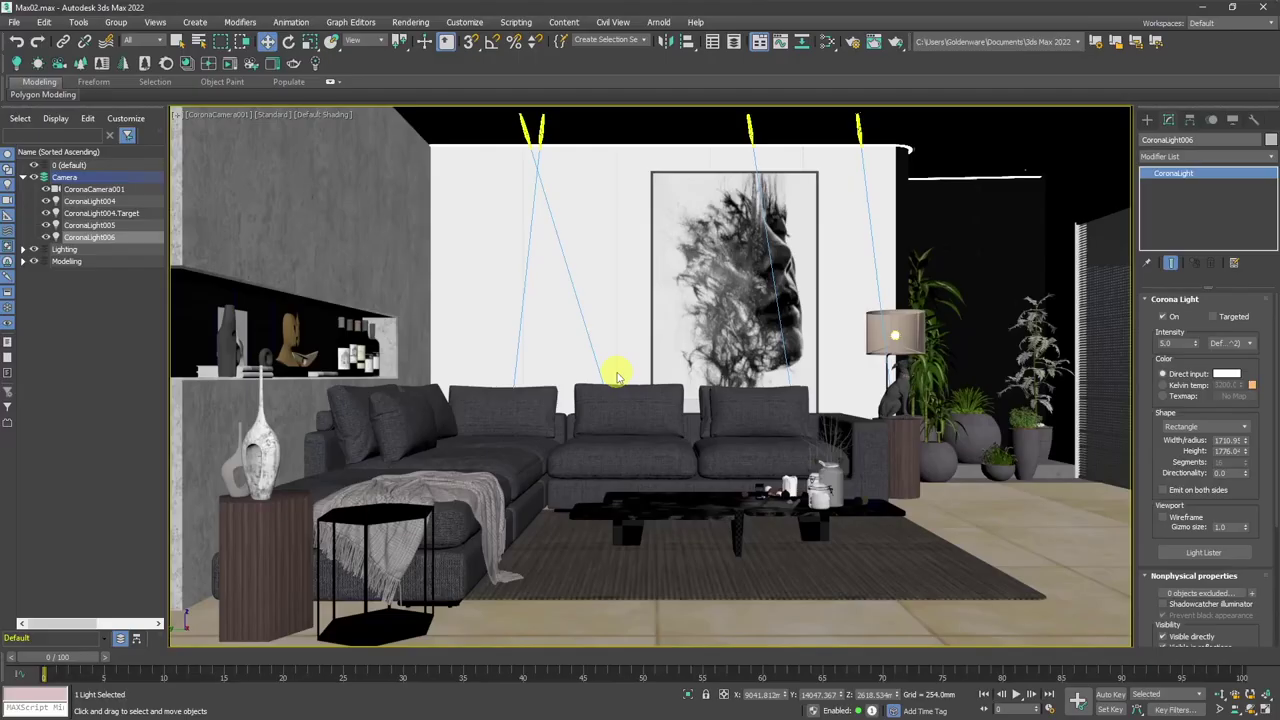
{"action": "left_click", "coordinate": [1146, 121]}
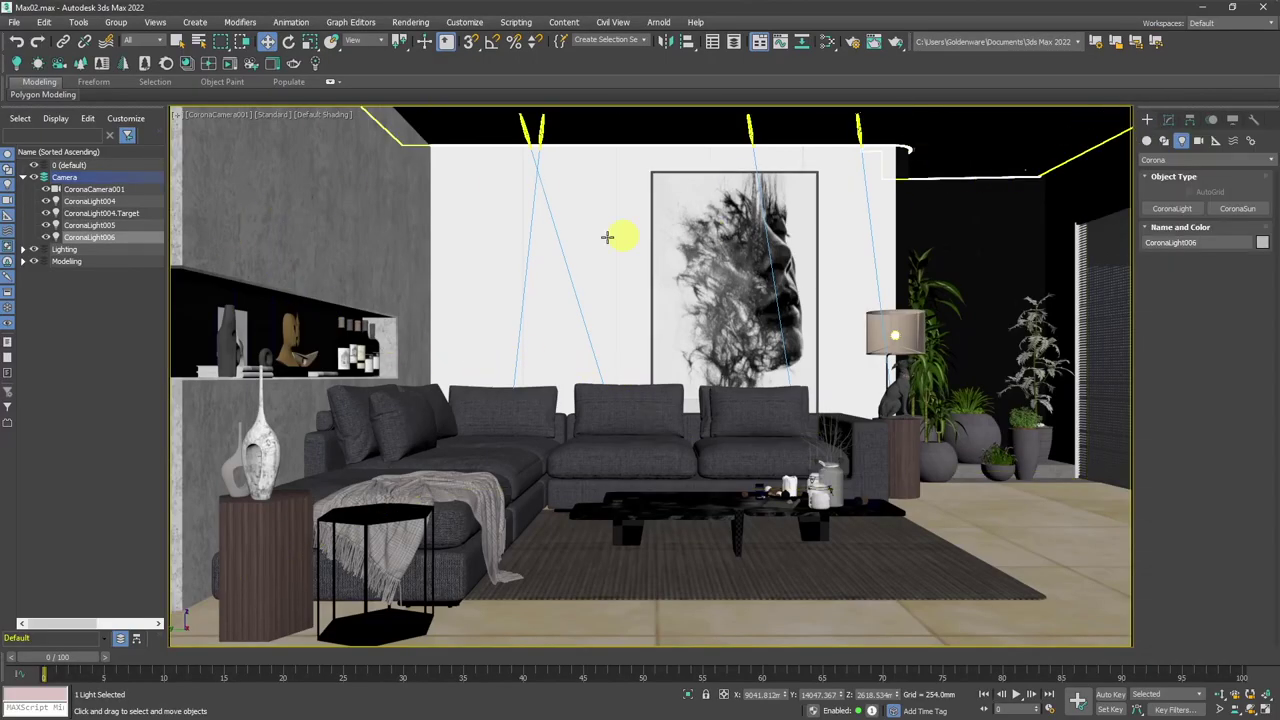
{"action": "left_click", "coordinate": [329, 280]}
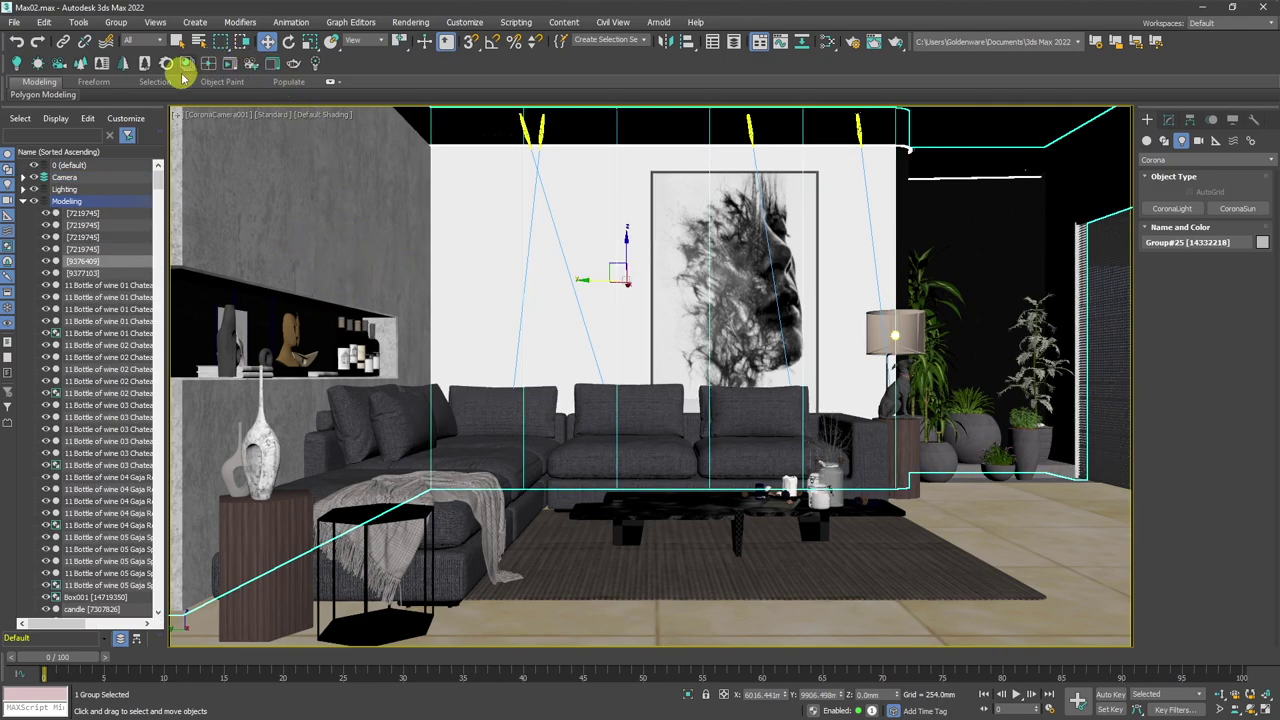
Assign the Concrete Floor Polished 2 library material to the selected walls.
{"action": "left_click", "coordinate": [187, 63]}
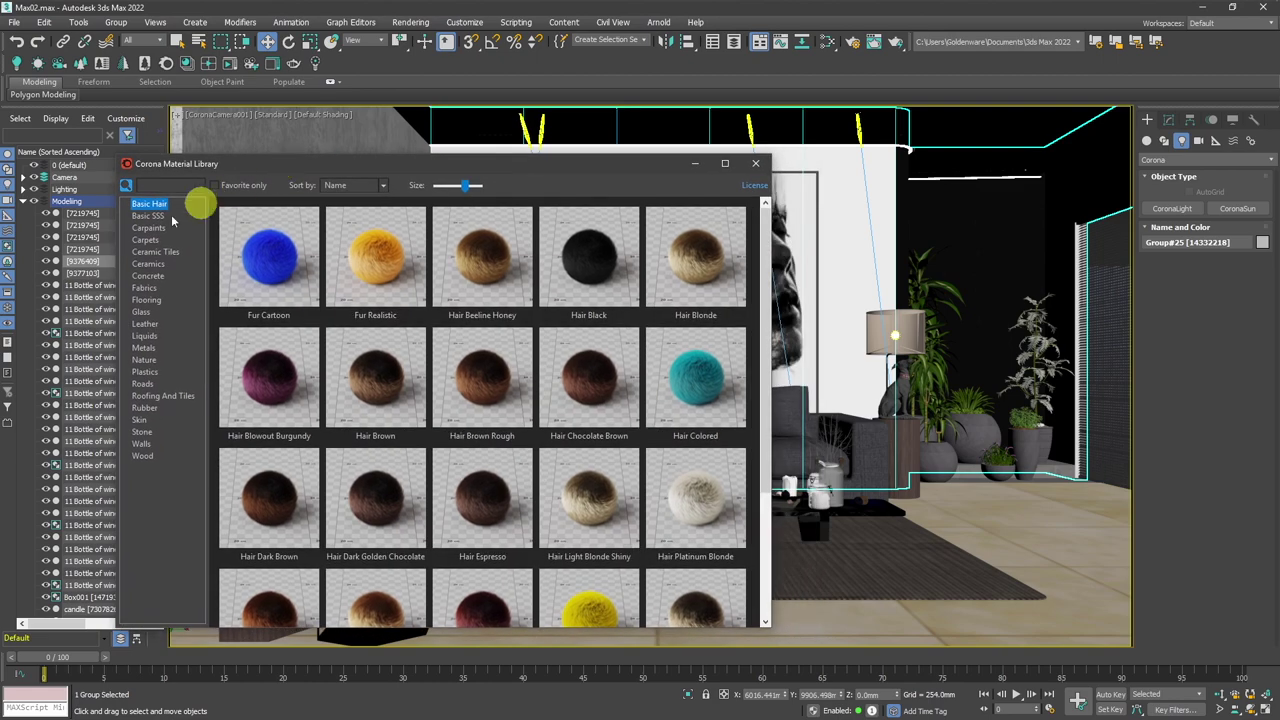
{"action": "left_click", "coordinate": [150, 277]}
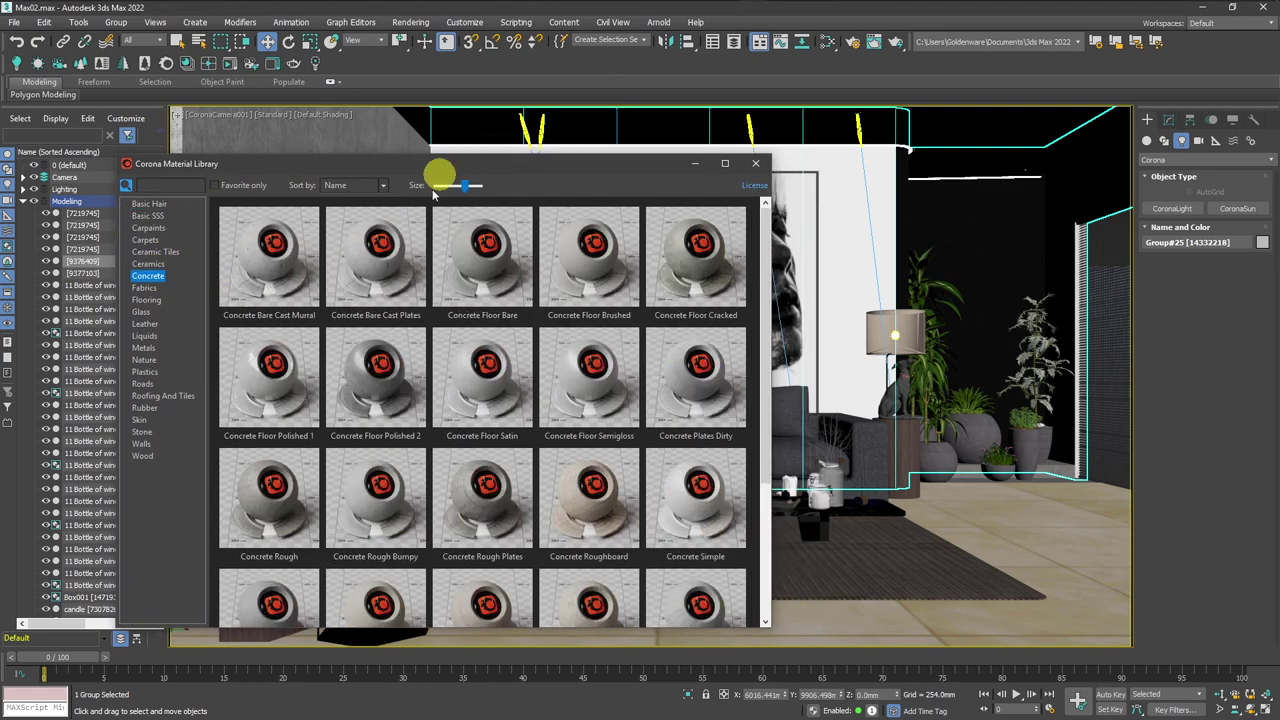
{"action": "right_click", "coordinate": [386, 390]}
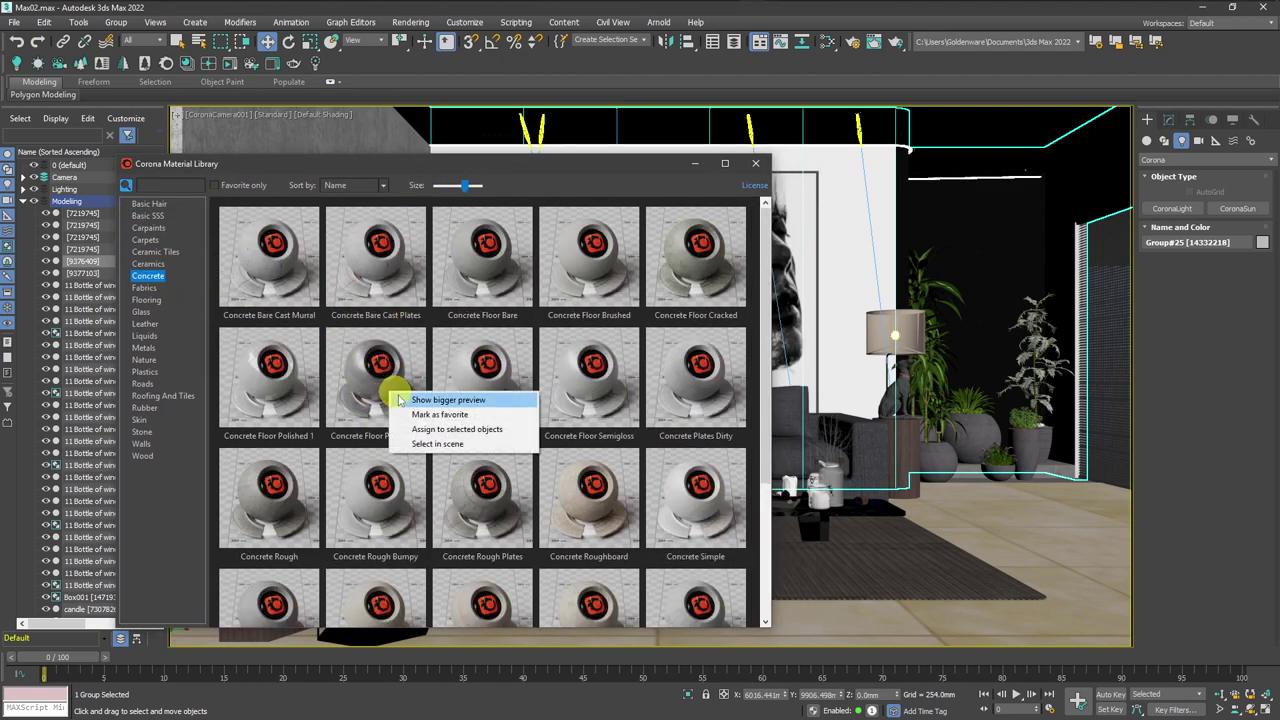
{"action": "left_click", "coordinate": [419, 430]}
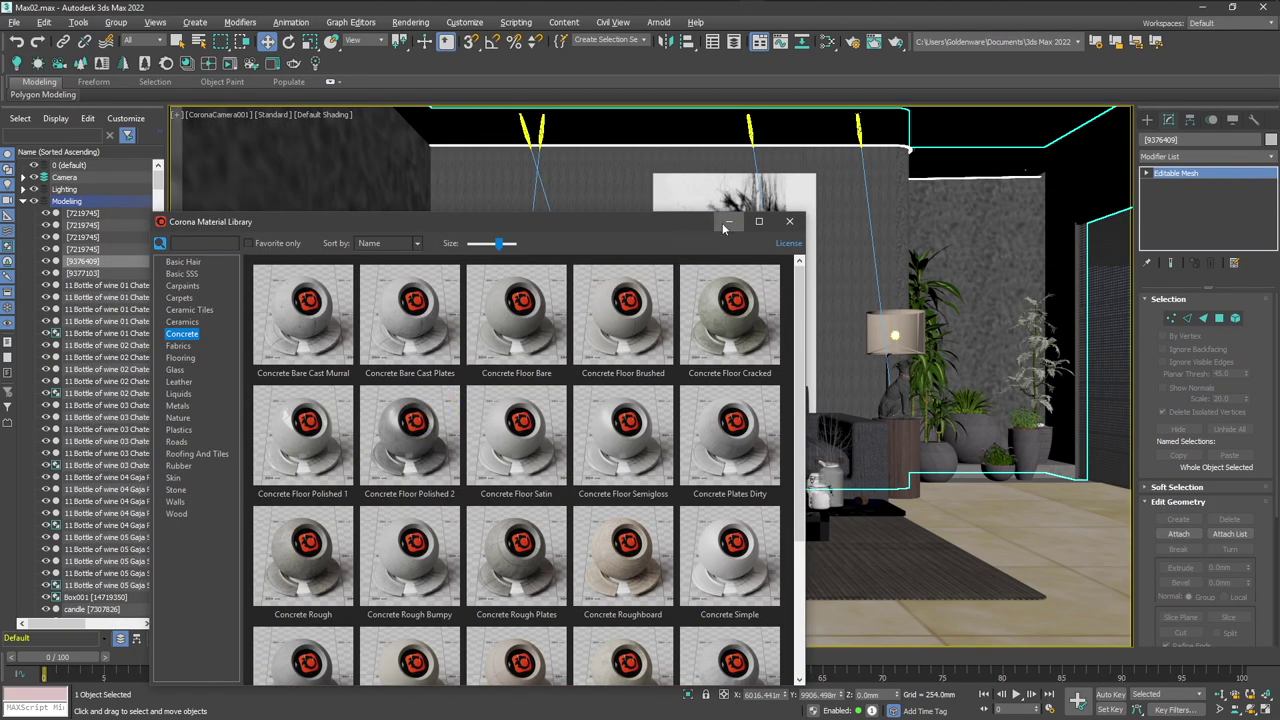
{"action": "left_click", "coordinate": [724, 222]}
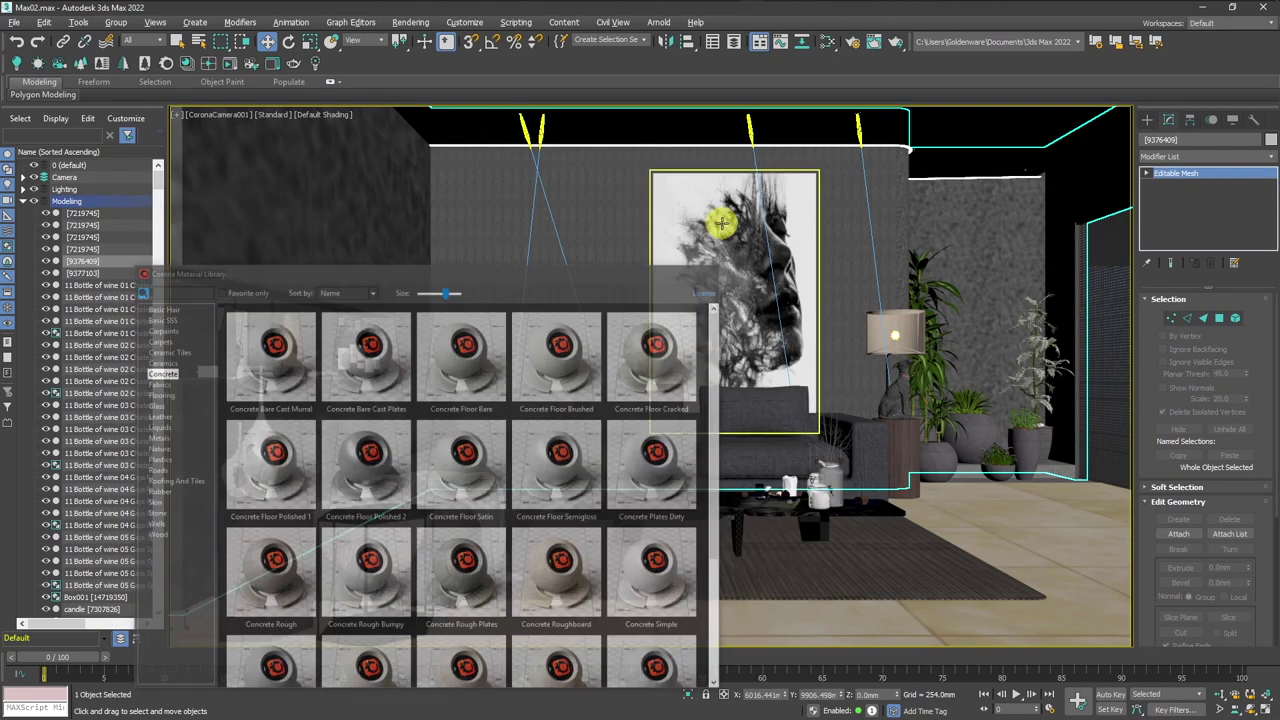
Add a UVW Map modifier set to Box with Real-World Map Size enabled.
{"action": "left_click", "coordinate": [1177, 157]}
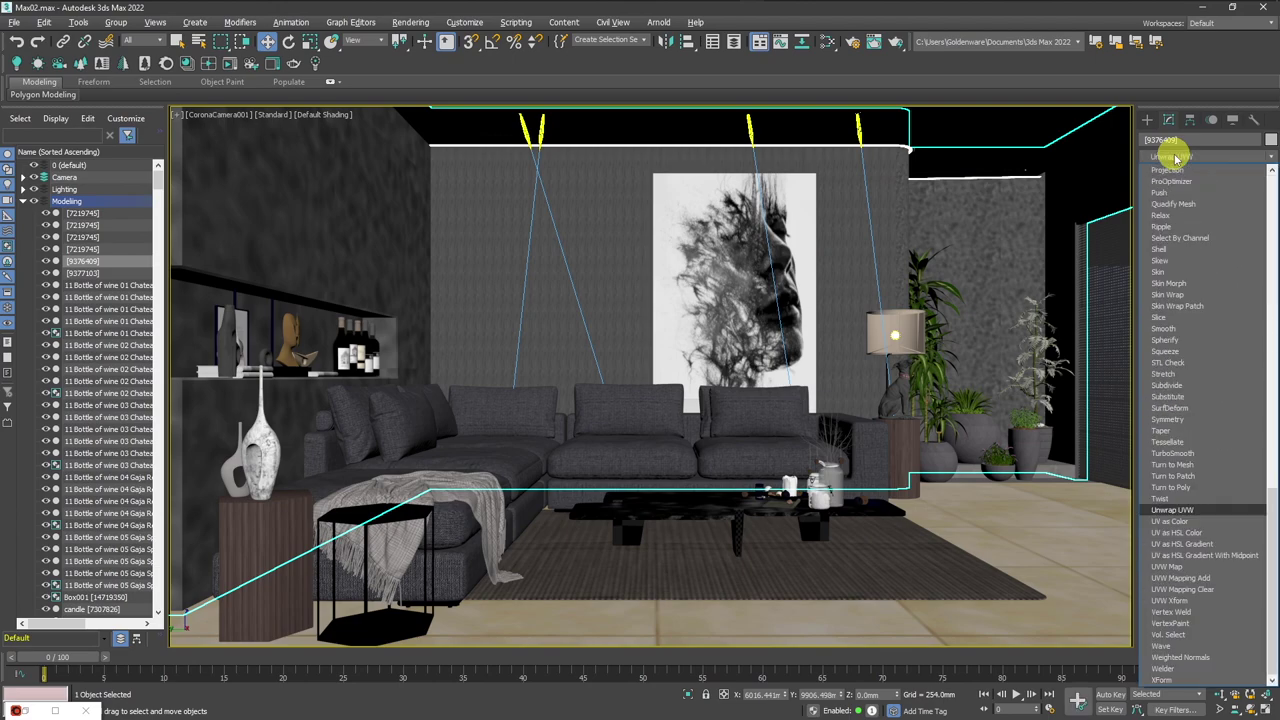
{"action": "left_click", "coordinate": [1157, 571]}
{"action": "left_click", "coordinate": [1180, 375]}
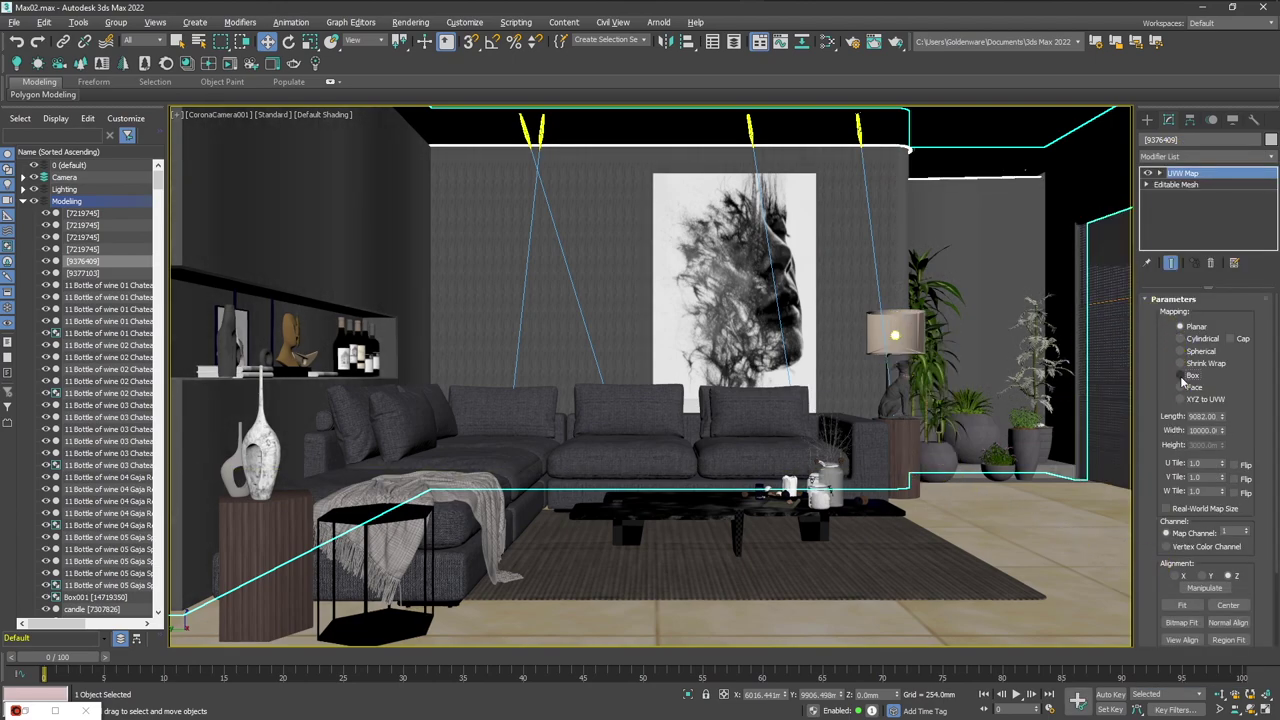
{"action": "left_click", "coordinate": [1166, 509]}
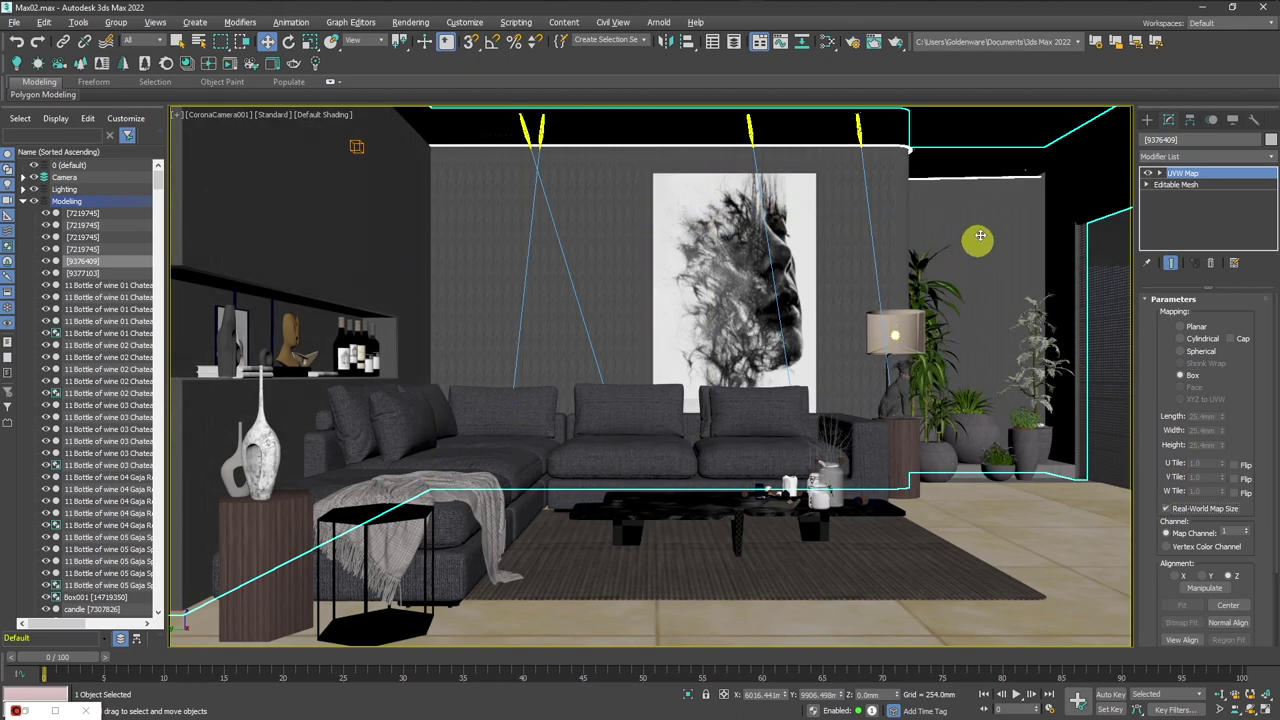
Select the five wall panels behind the sofa, checking the reference render.
{"action": "left_click", "coordinate": [460, 211]}
{"action": "left_click", "coordinate": [568, 207], "text": "ctrl"}
{"action": "left_click", "coordinate": [634, 163], "text": "ctrl"}
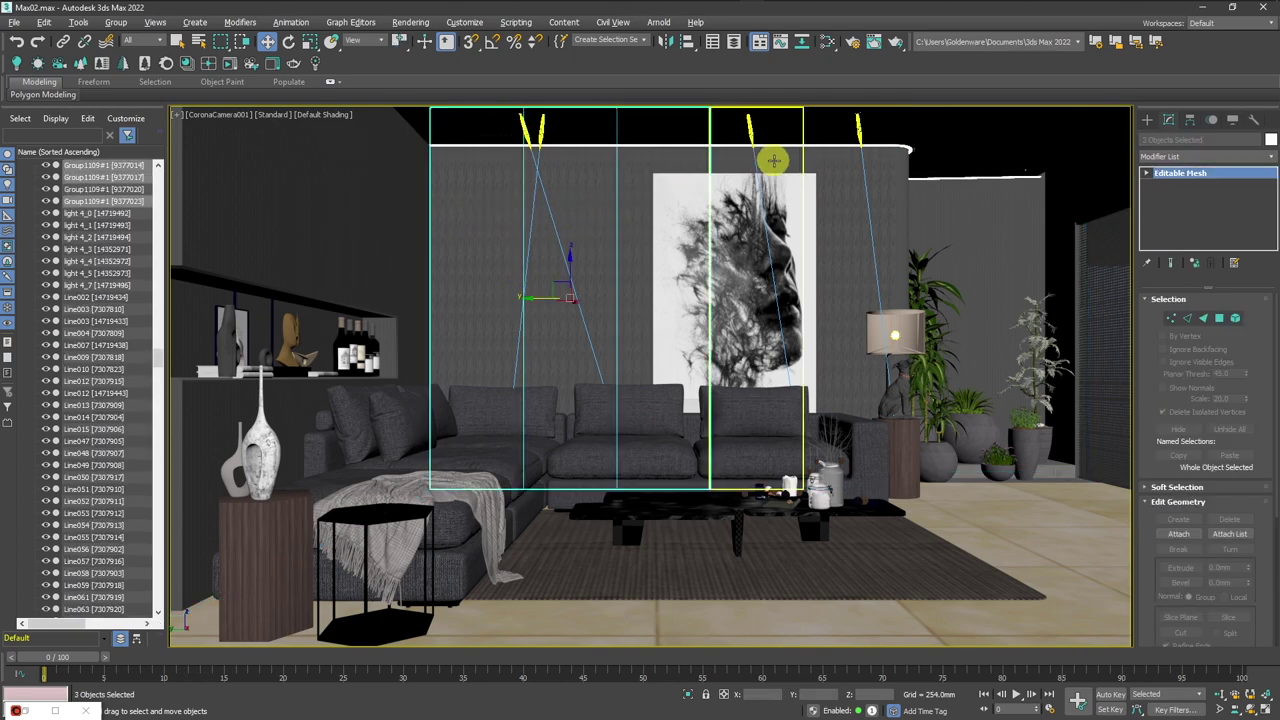
{"action": "left_click", "coordinate": [771, 163], "text": "ctrl"}
{"action": "left_click", "coordinate": [827, 169], "text": "ctrl"}
{"action": "key", "text": "alt+Tab"}
{"action": "key", "text": "alt+Tab"}
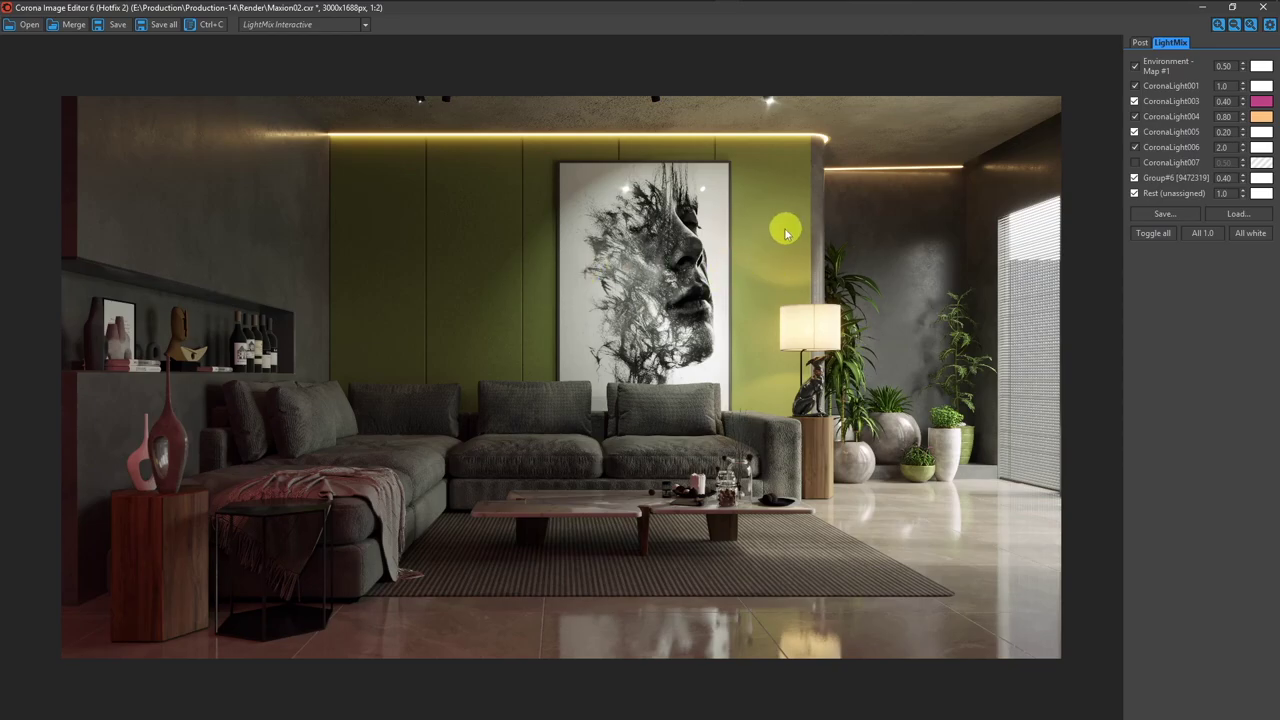
{"action": "key", "text": "alt+Tab"}
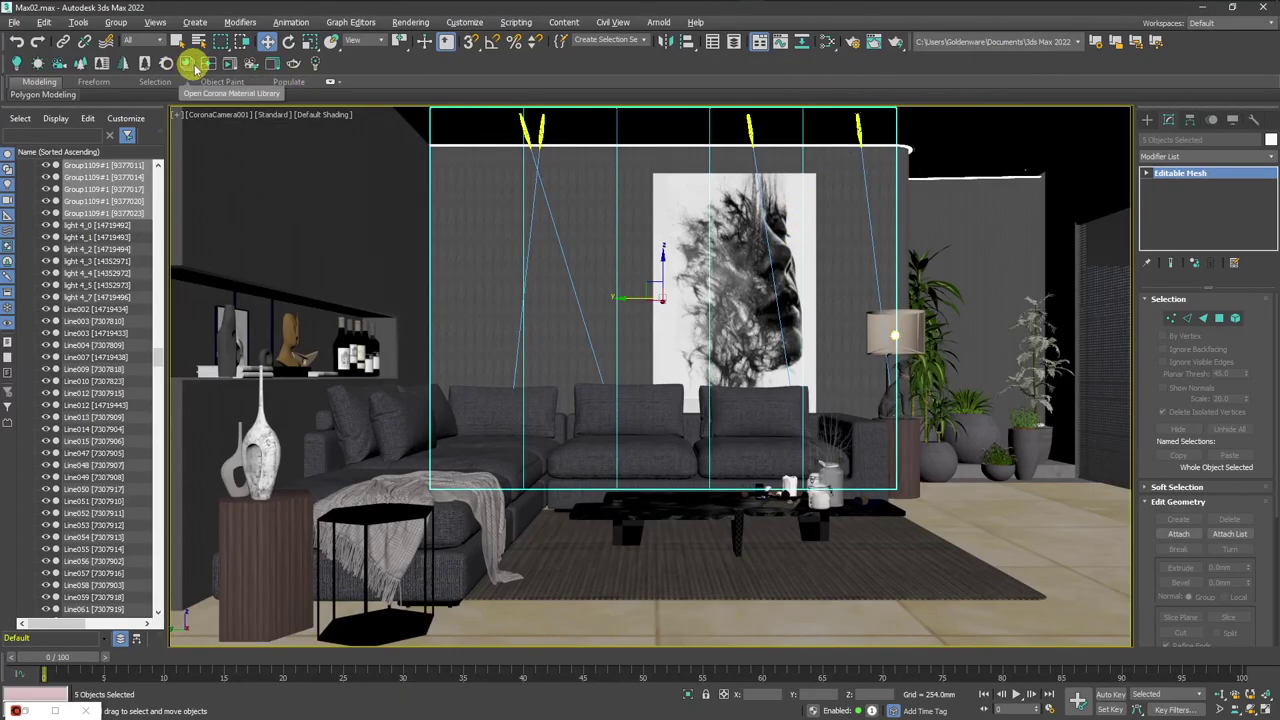
Assign Wall Paint Olive Satin from the Walls library to the selected panels.
{"action": "left_click", "coordinate": [184, 64]}
{"action": "left_click_drag", "start_coordinate": [432, 216], "coordinate": [437, 109]}
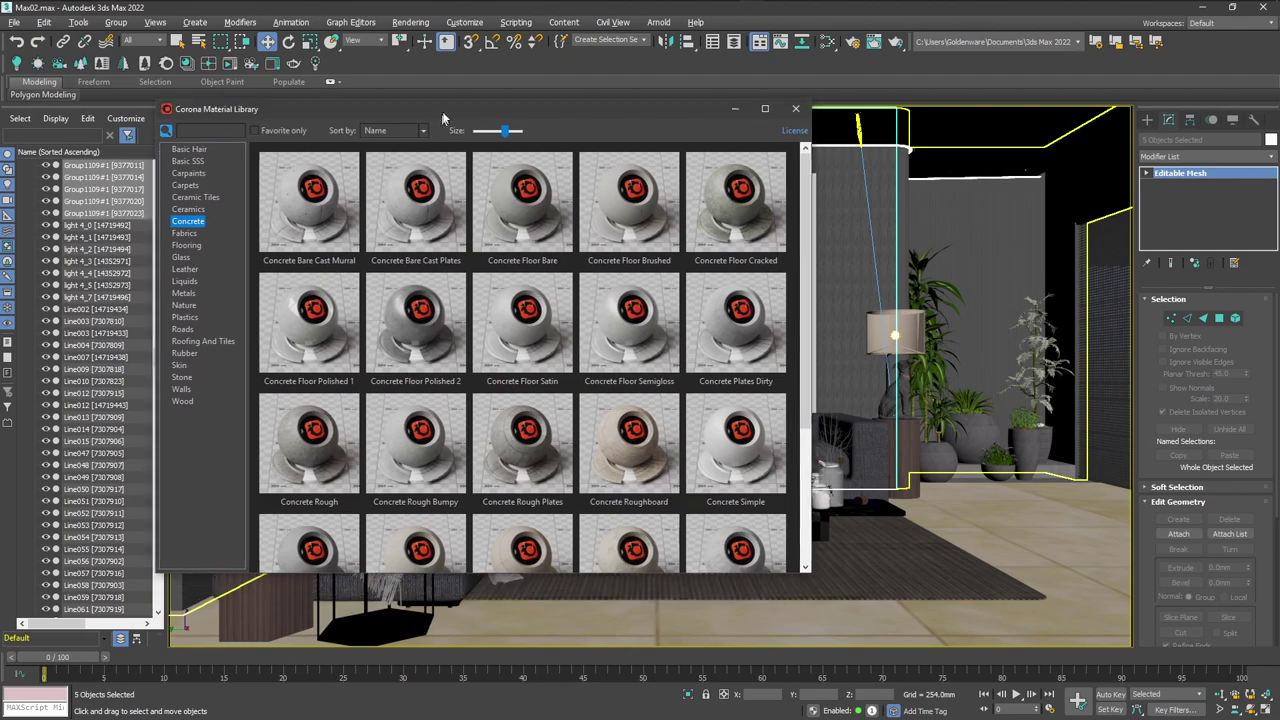
{"action": "left_click", "coordinate": [198, 388]}
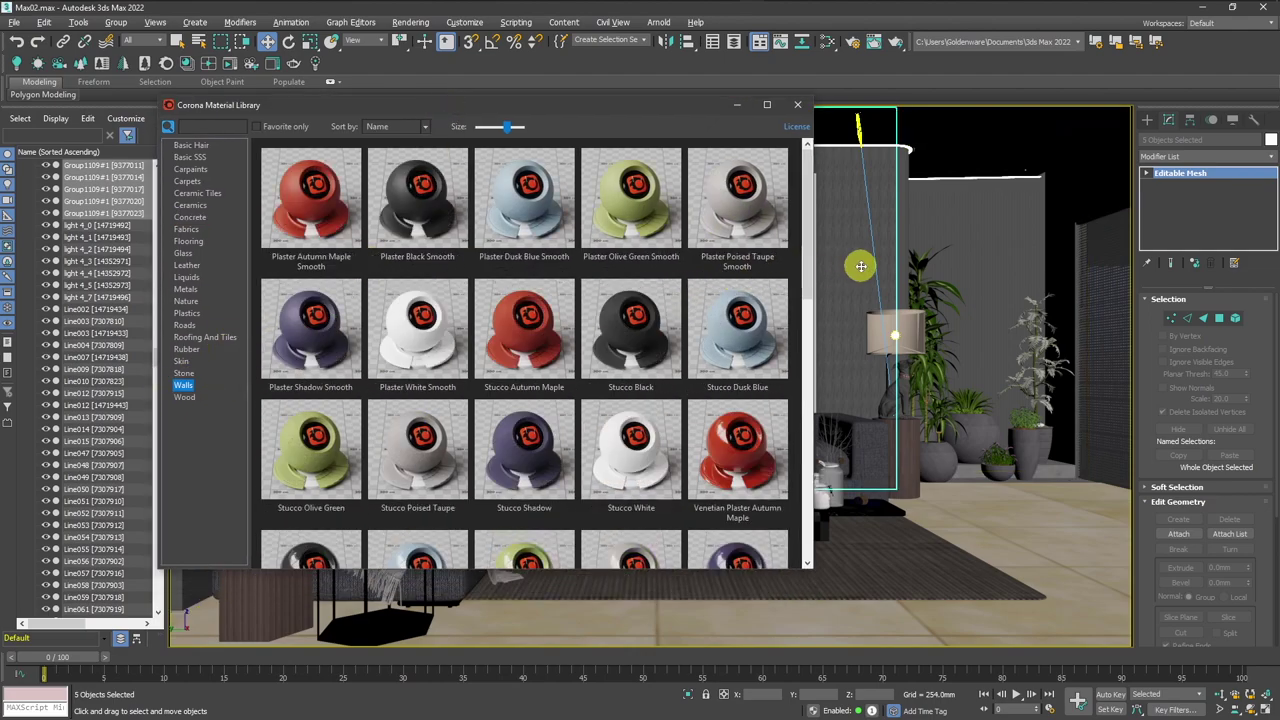
{"action": "left_click_drag", "start_coordinate": [806, 257], "coordinate": [806, 447]}
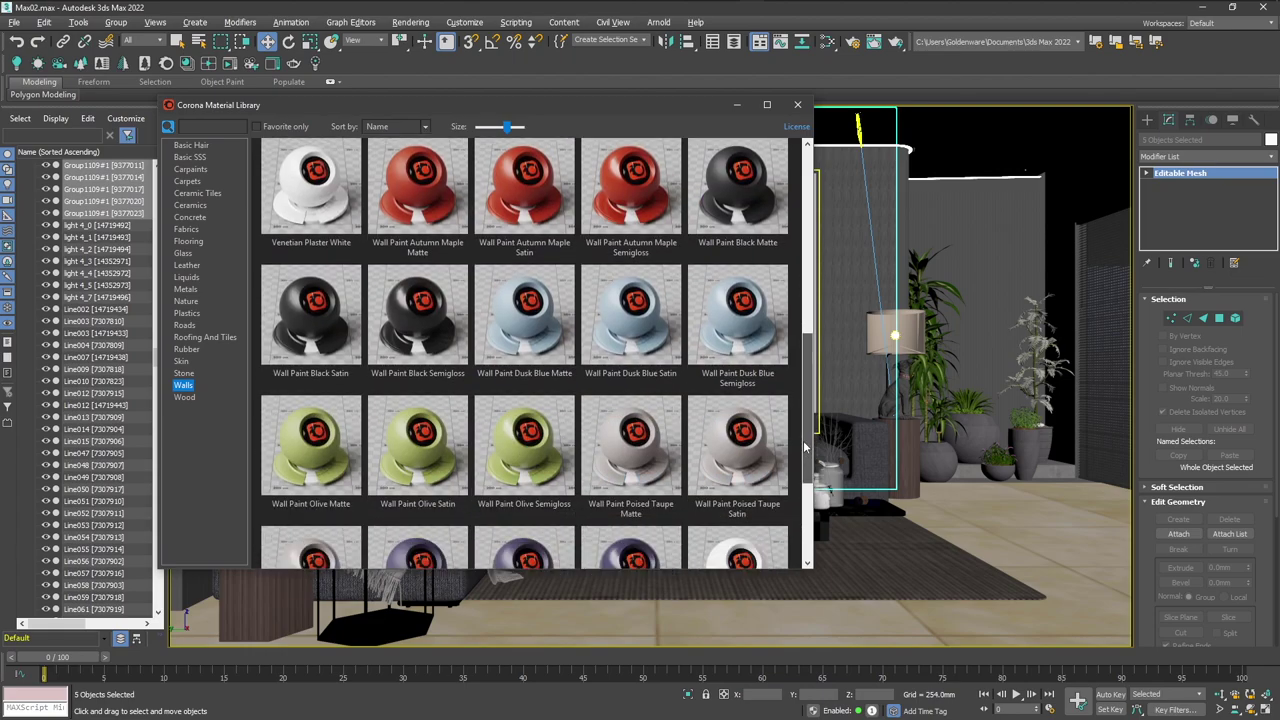
{"action": "mouse_move", "coordinate": [417, 447]}
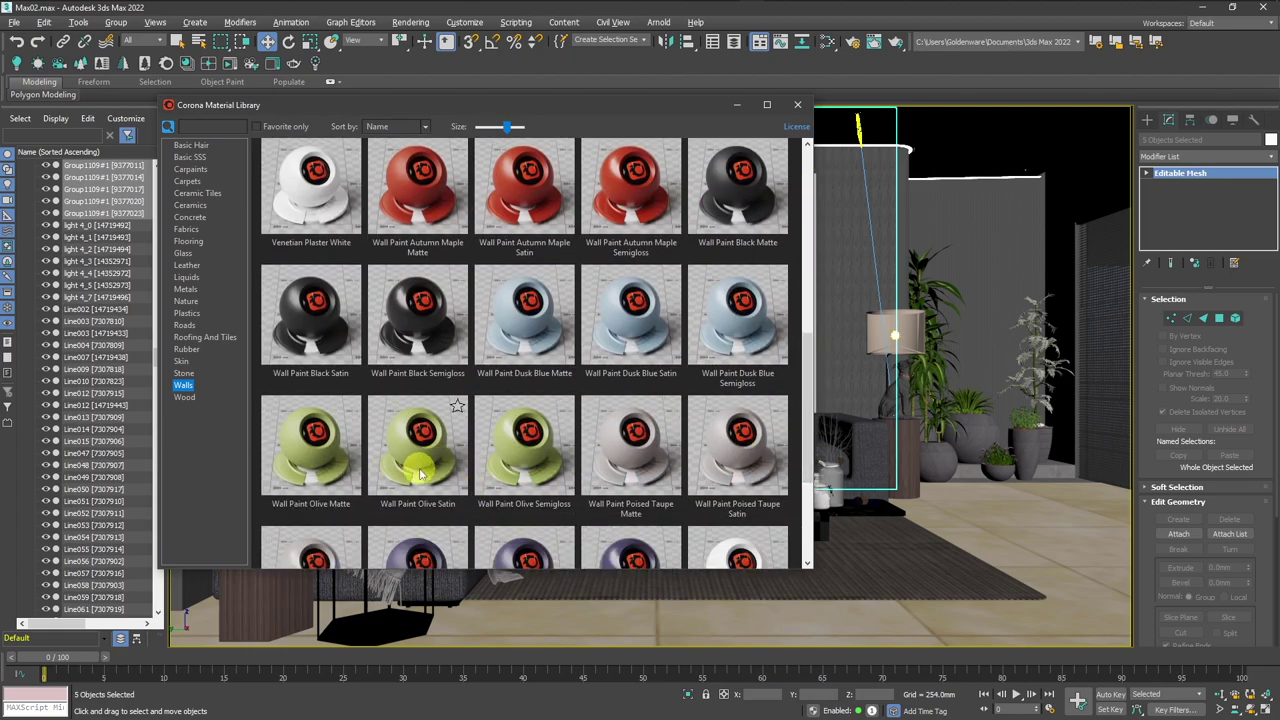
{"action": "right_click", "coordinate": [420, 473]}
{"action": "left_click", "coordinate": [477, 508]}
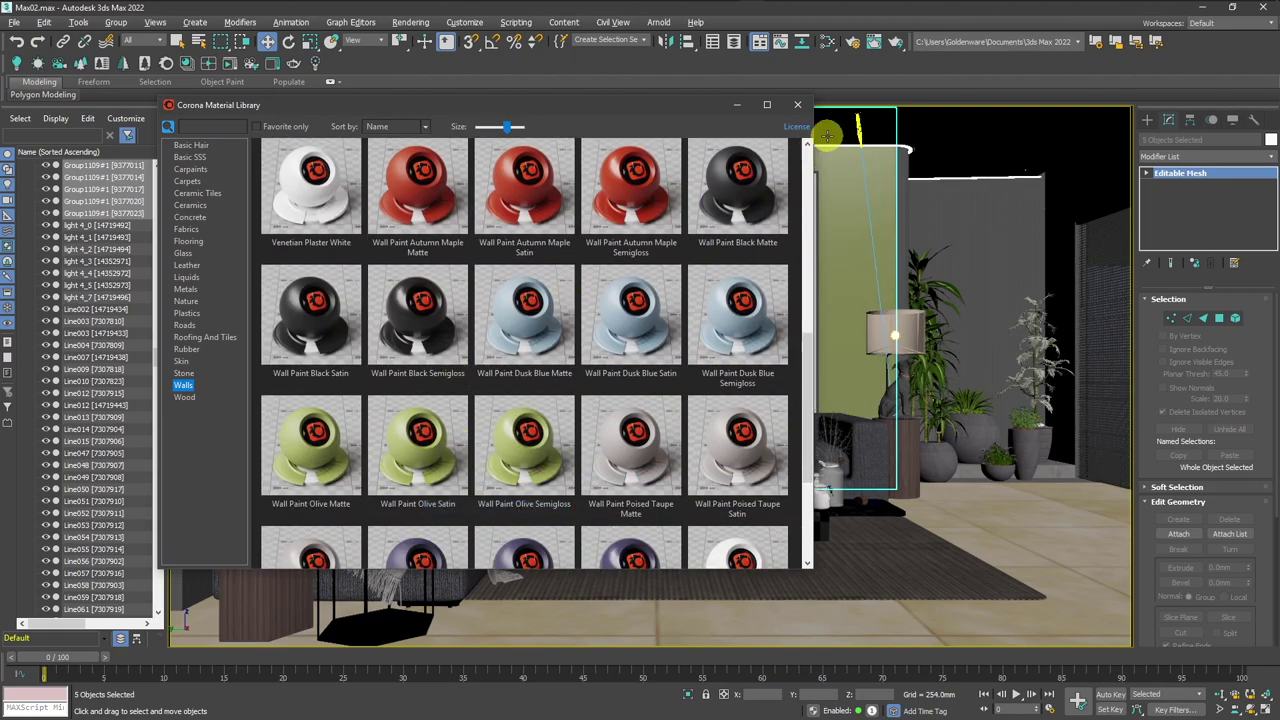
{"action": "left_click", "coordinate": [798, 105]}
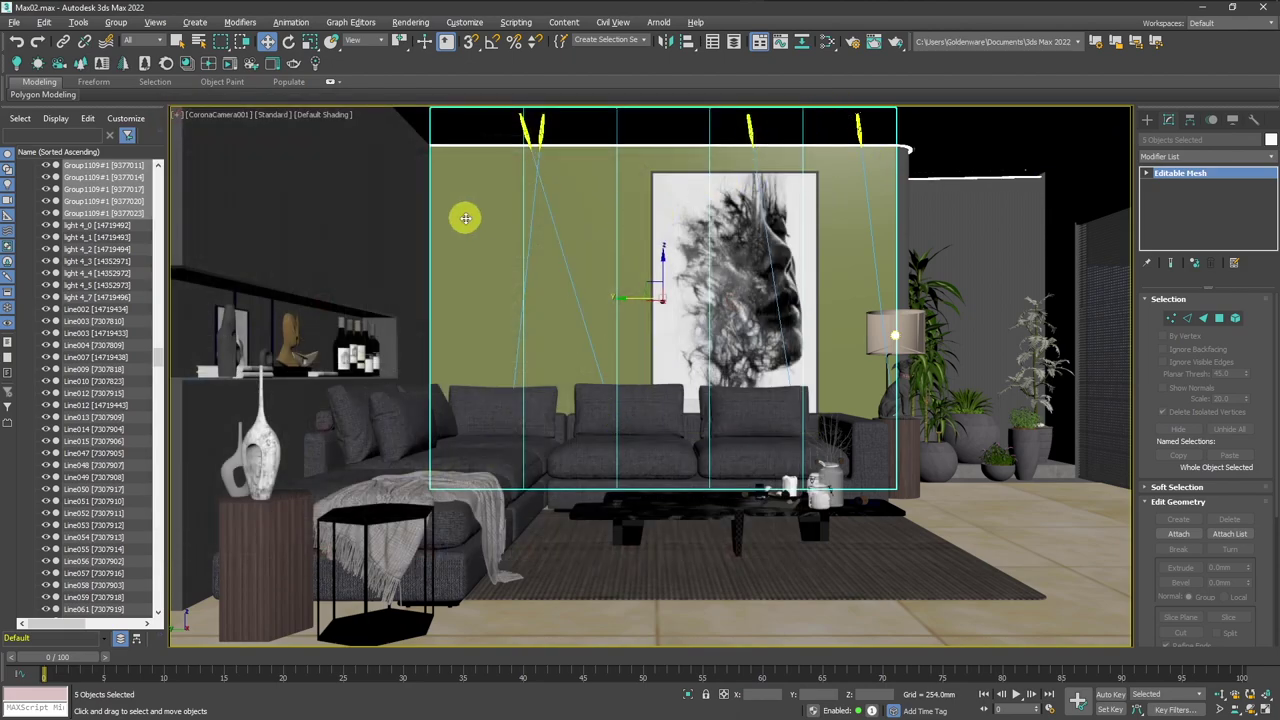
{"action": "left_click", "coordinate": [484, 248]}
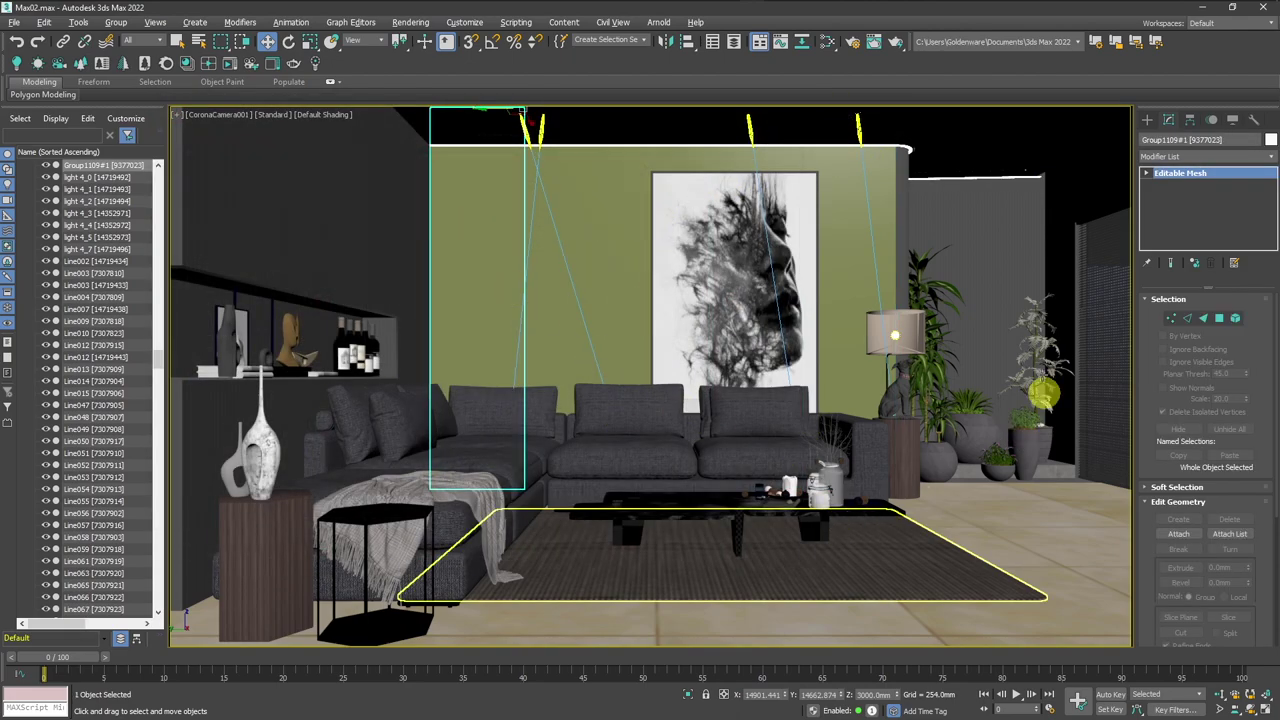
Select the ceiling and assign it the Concrete Weathered library material.
{"action": "left_click", "coordinate": [969, 127]}
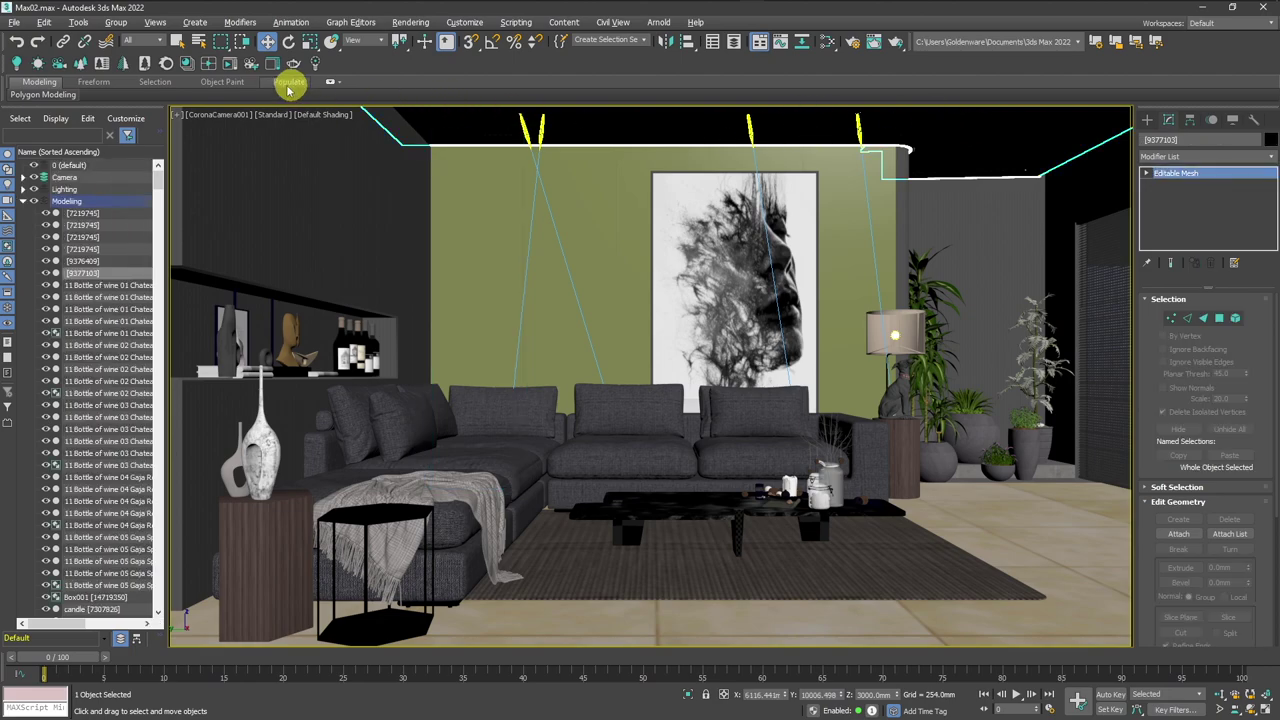
{"action": "left_click", "coordinate": [188, 64]}
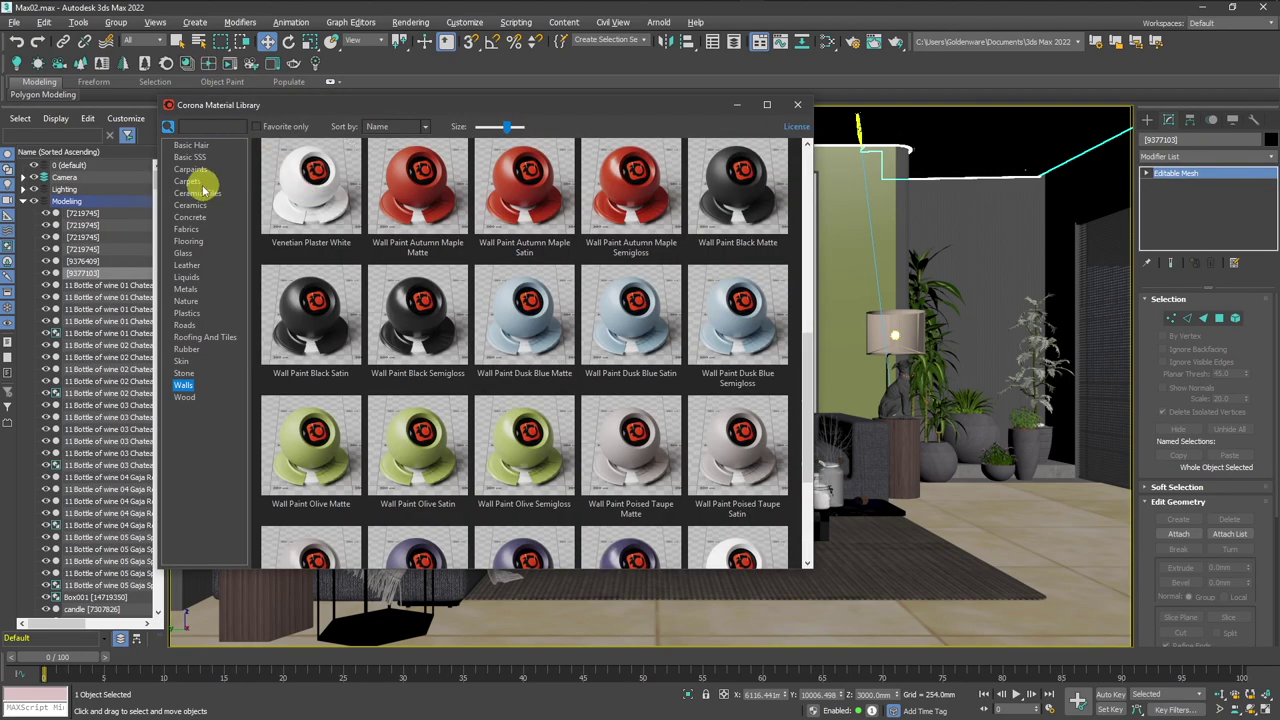
{"action": "left_click", "coordinate": [190, 216]}
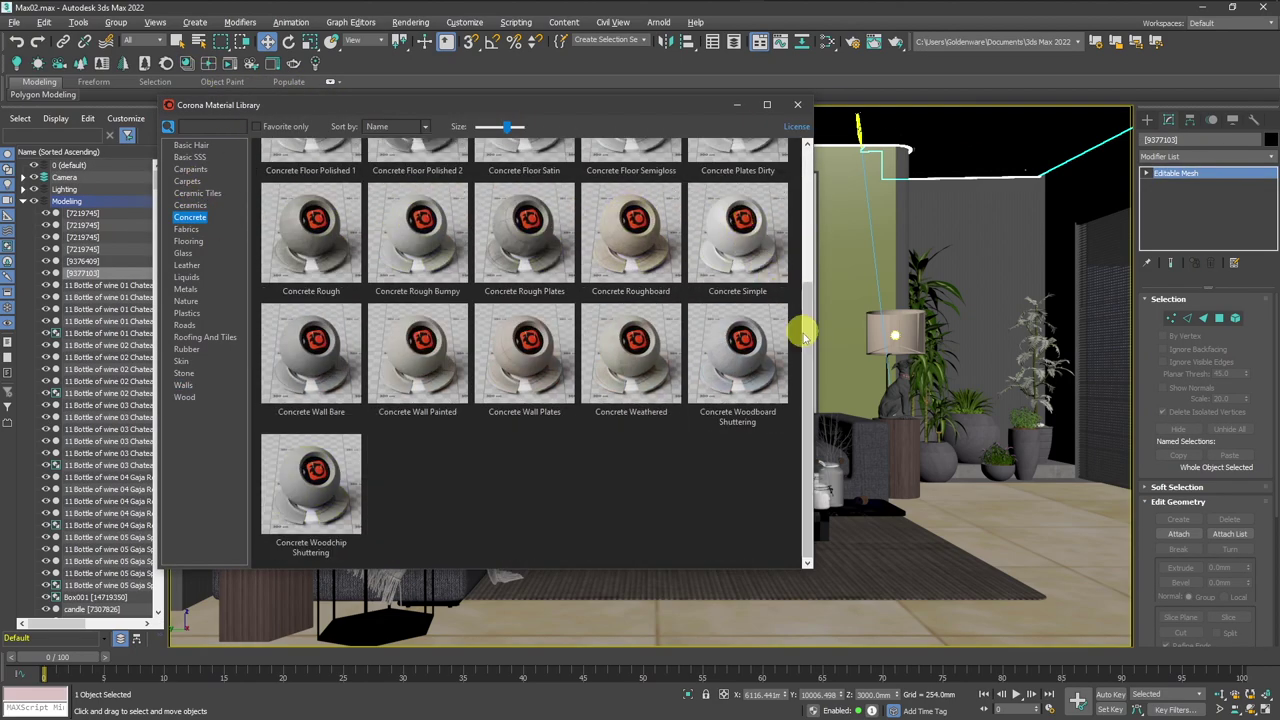
{"action": "mouse_move", "coordinate": [804, 333]}
{"action": "left_mouse_down"}
{"action": "mouse_move", "coordinate": [807, 233]}
{"action": "mouse_move", "coordinate": [806, 294]}
{"action": "left_mouse_up"}
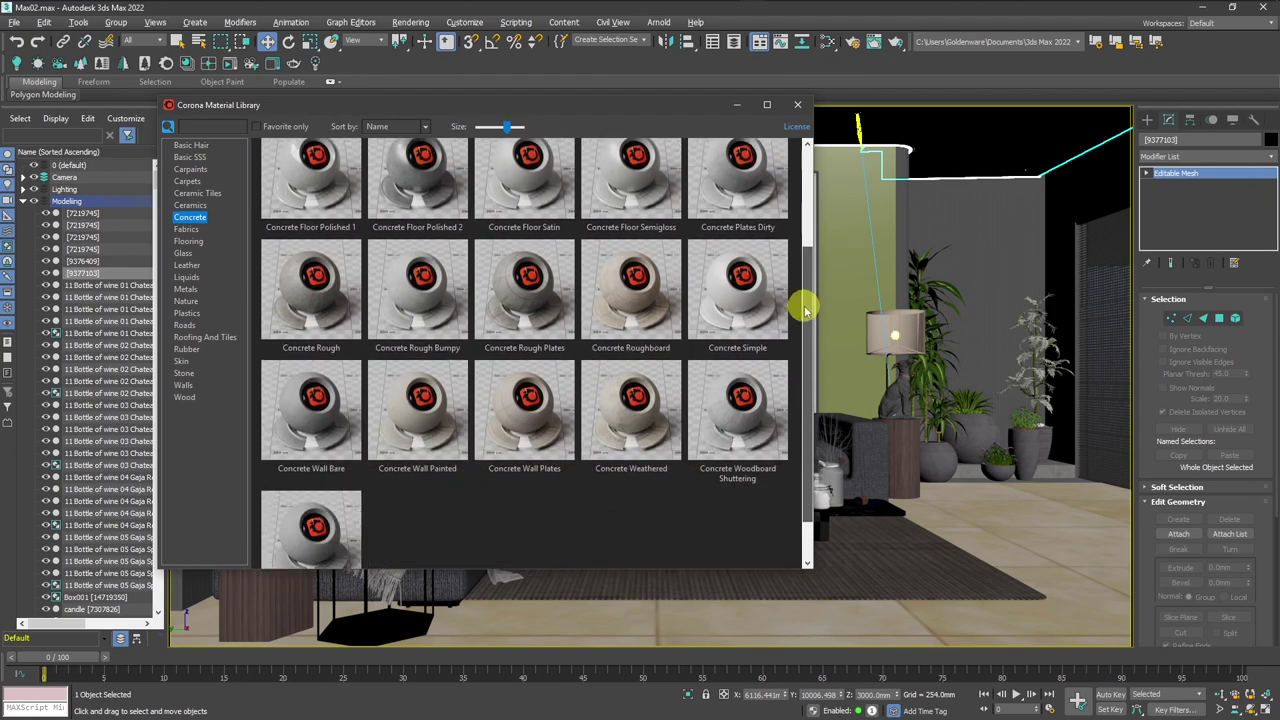
{"action": "right_click", "coordinate": [651, 432]}
{"action": "left_click", "coordinate": [728, 471]}
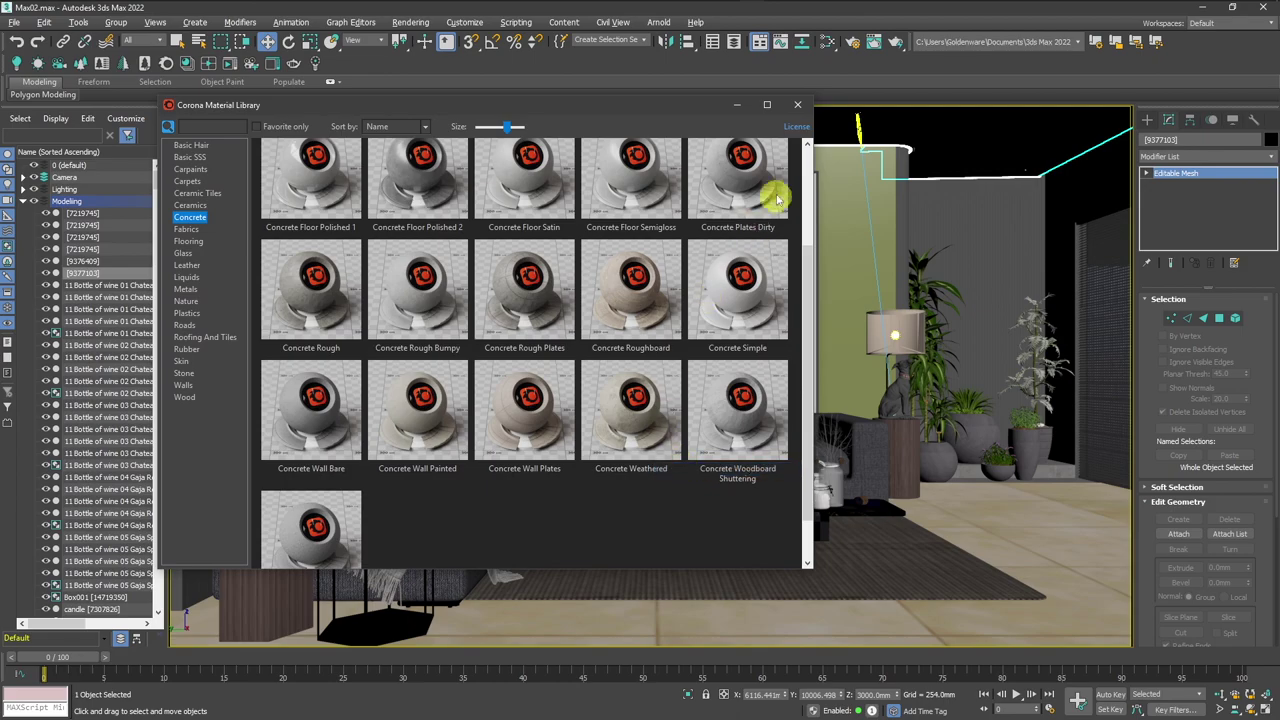
{"action": "left_click", "coordinate": [799, 116]}
Add a Box UVW Map to the ceiling, then select the floor group Group#3.
{"action": "left_click", "coordinate": [1187, 157]}
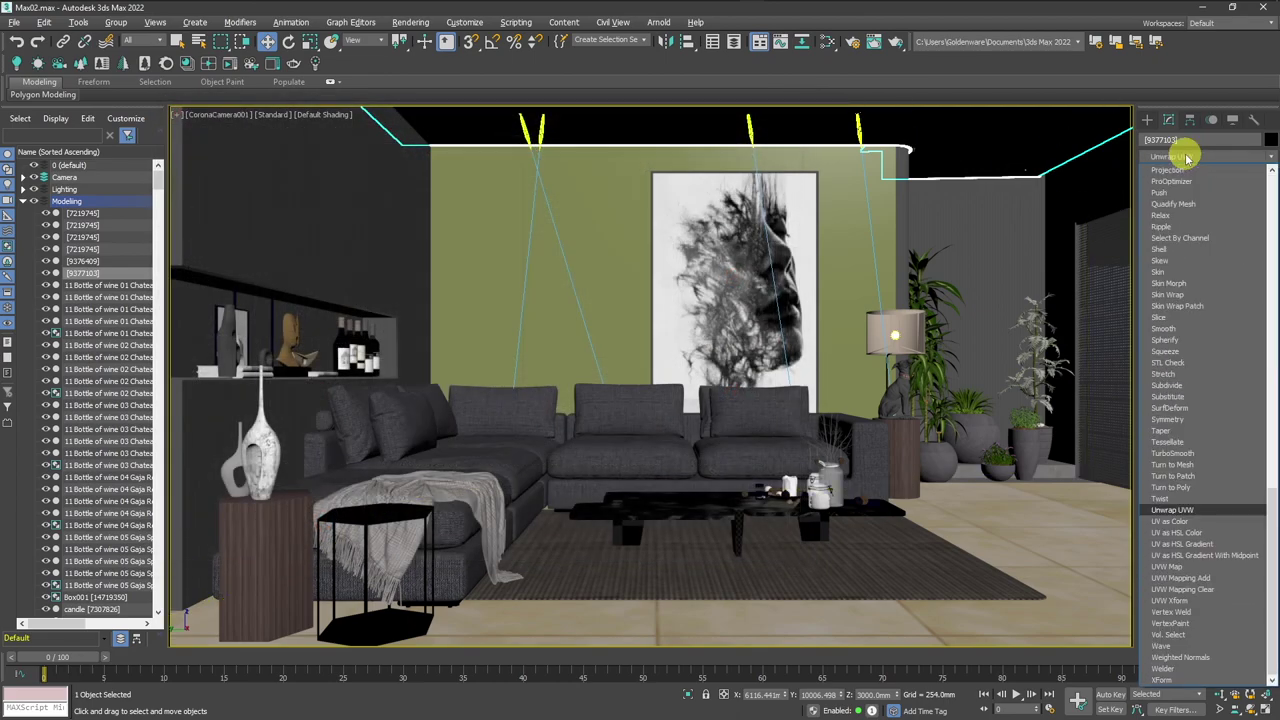
{"action": "left_click", "coordinate": [1165, 566]}
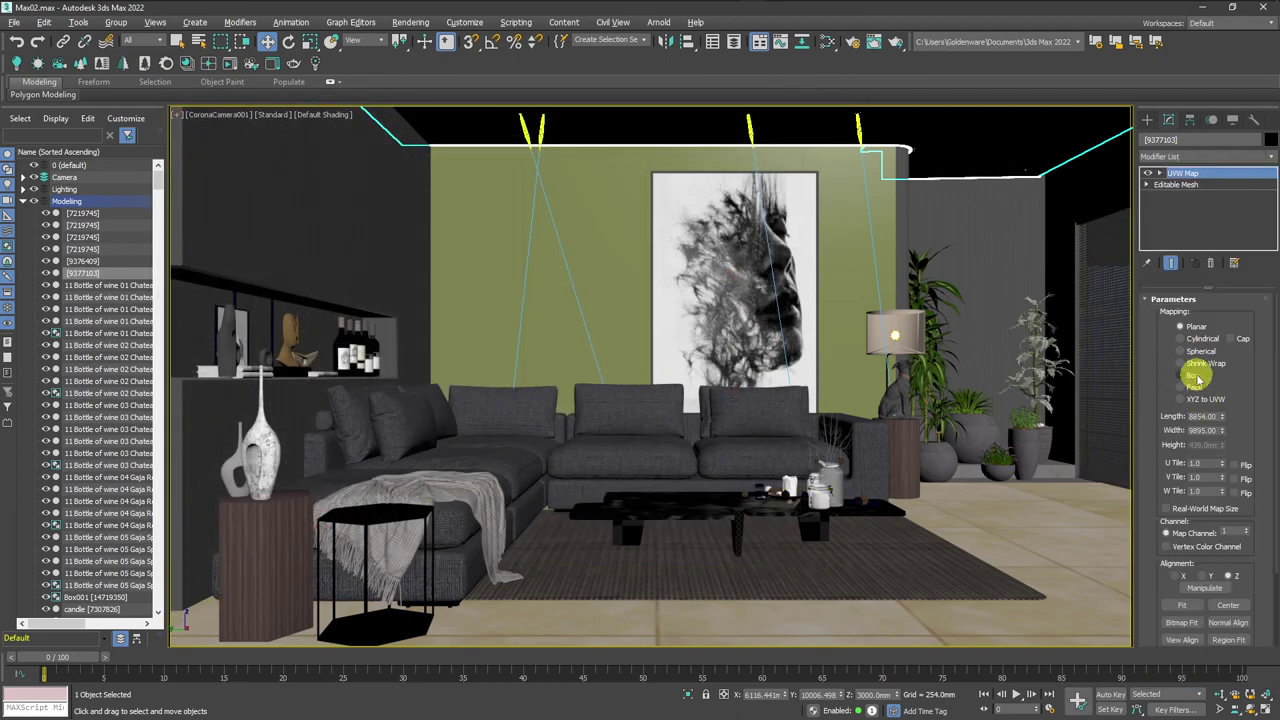
{"action": "left_click", "coordinate": [1192, 376]}
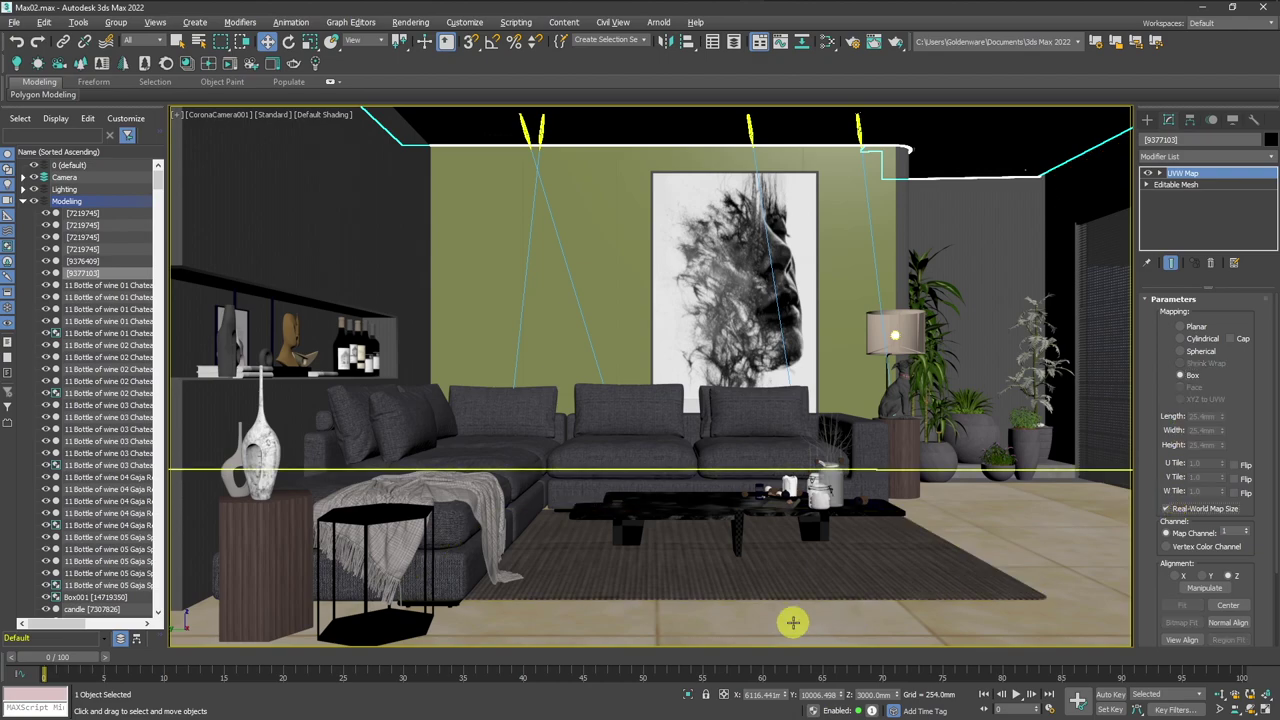
{"action": "left_click", "coordinate": [691, 583]}
{"action": "left_click", "coordinate": [238, 184]}
Assign Tiles Marble Dark 60x60cm from the Ceramic Tiles library to the floor.
{"action": "left_click", "coordinate": [187, 63]}
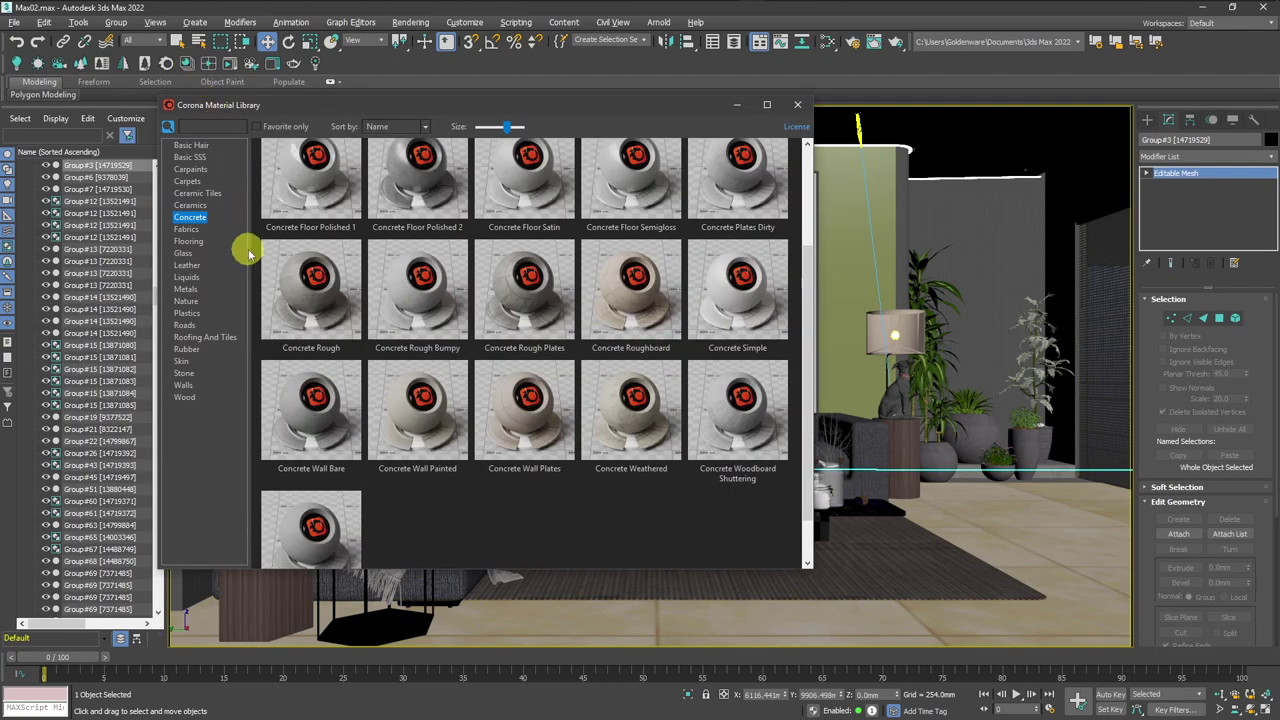
{"action": "left_click", "coordinate": [202, 194]}
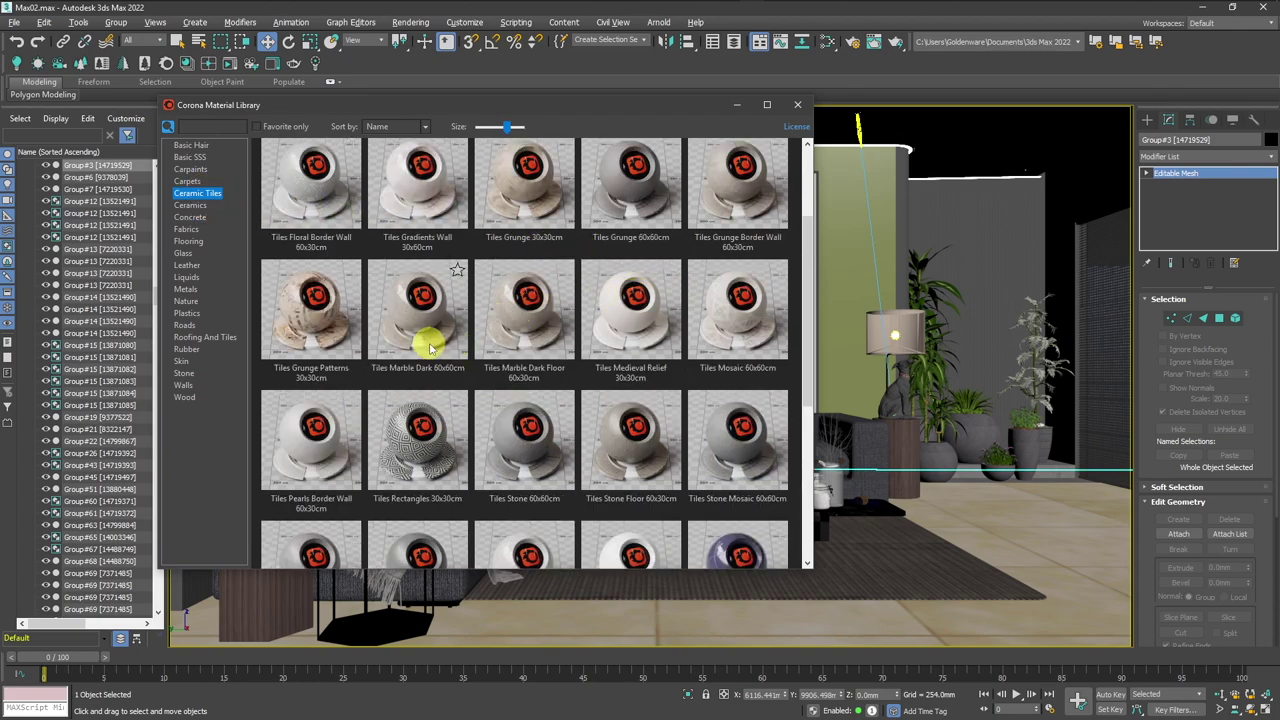
{"action": "left_click_drag", "start_coordinate": [806, 250], "coordinate": [807, 324]}
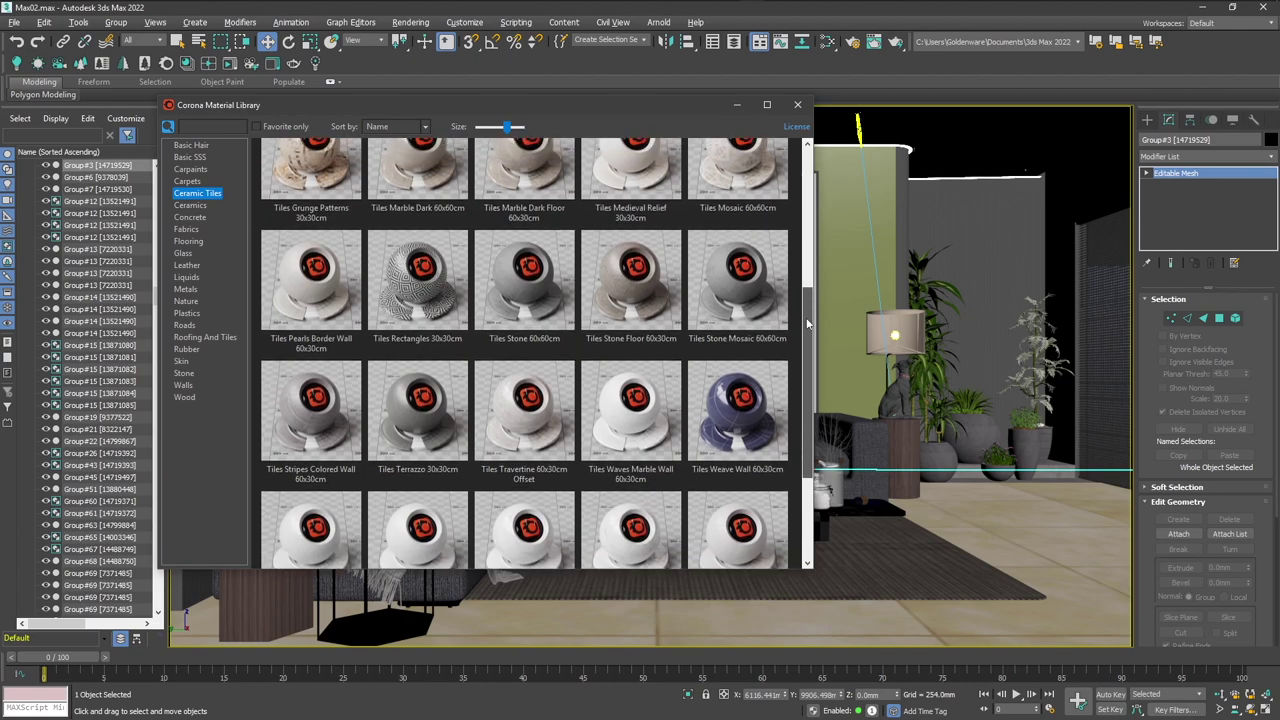
{"action": "scroll", "coordinate": [720, 400], "scroll_direction": "up", "scroll_amount": 1}
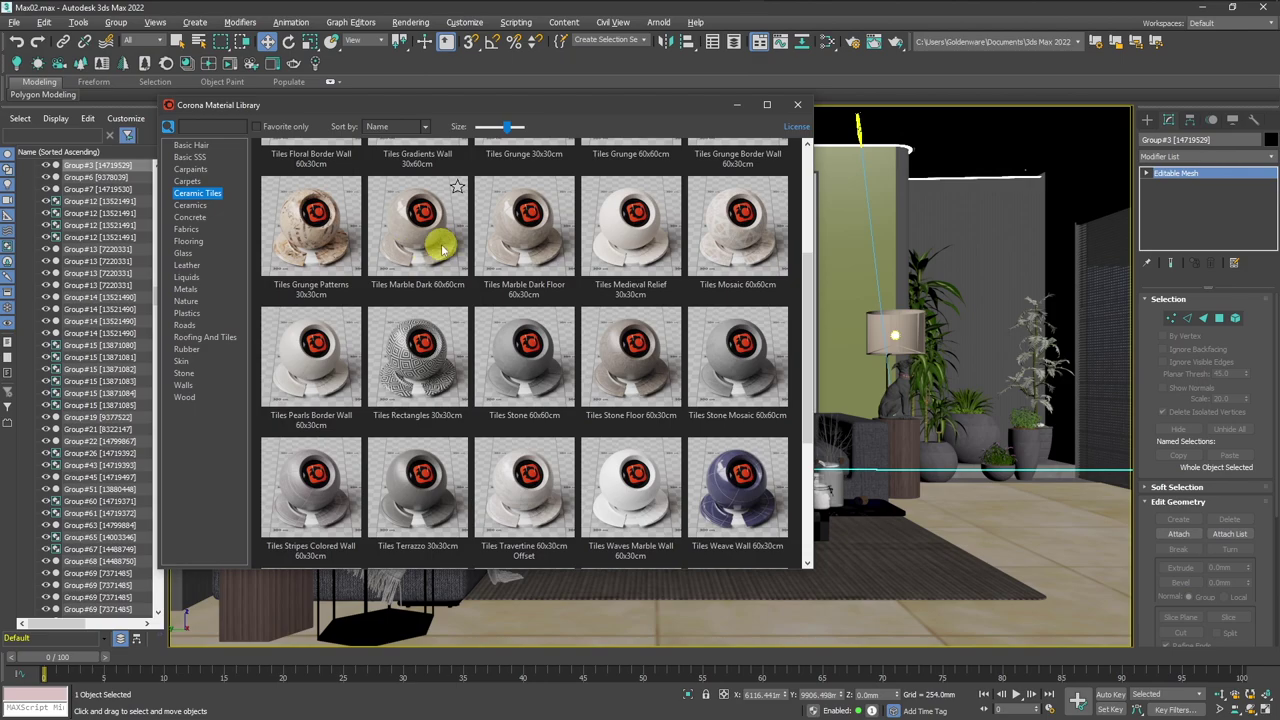
{"action": "right_click", "coordinate": [420, 255]}
{"action": "left_click", "coordinate": [470, 286]}
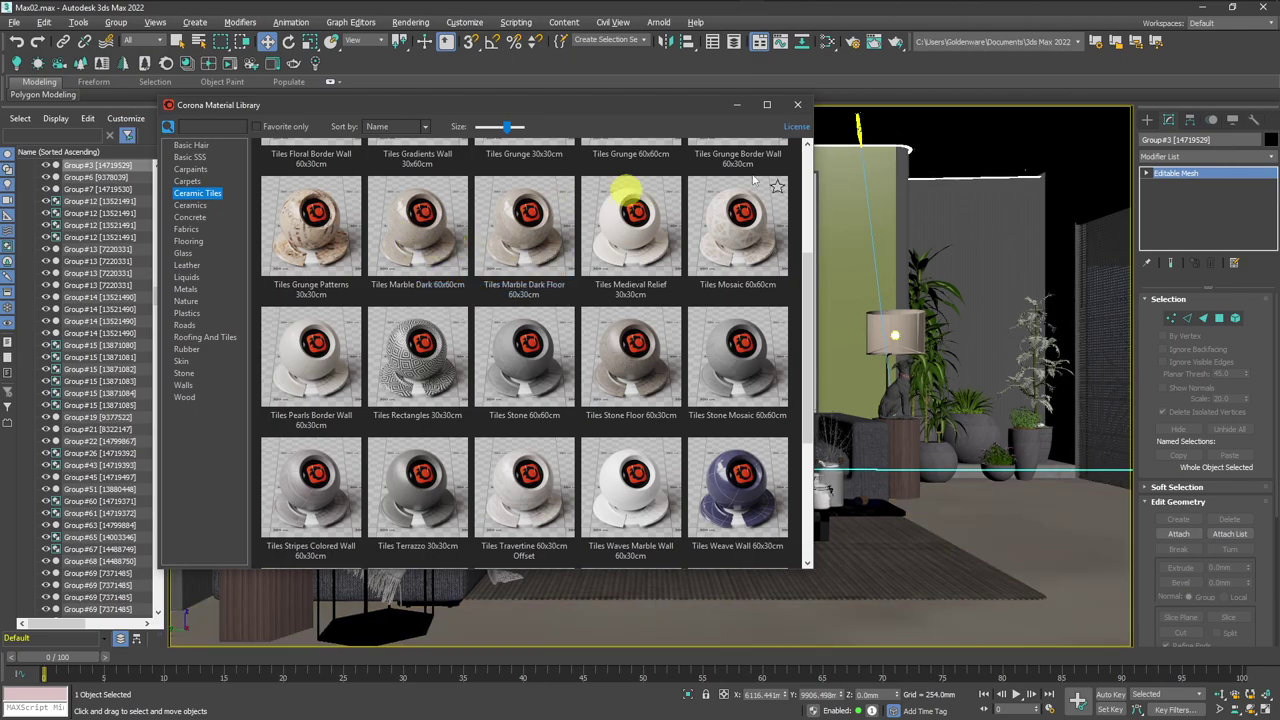
{"action": "left_click", "coordinate": [797, 105]}
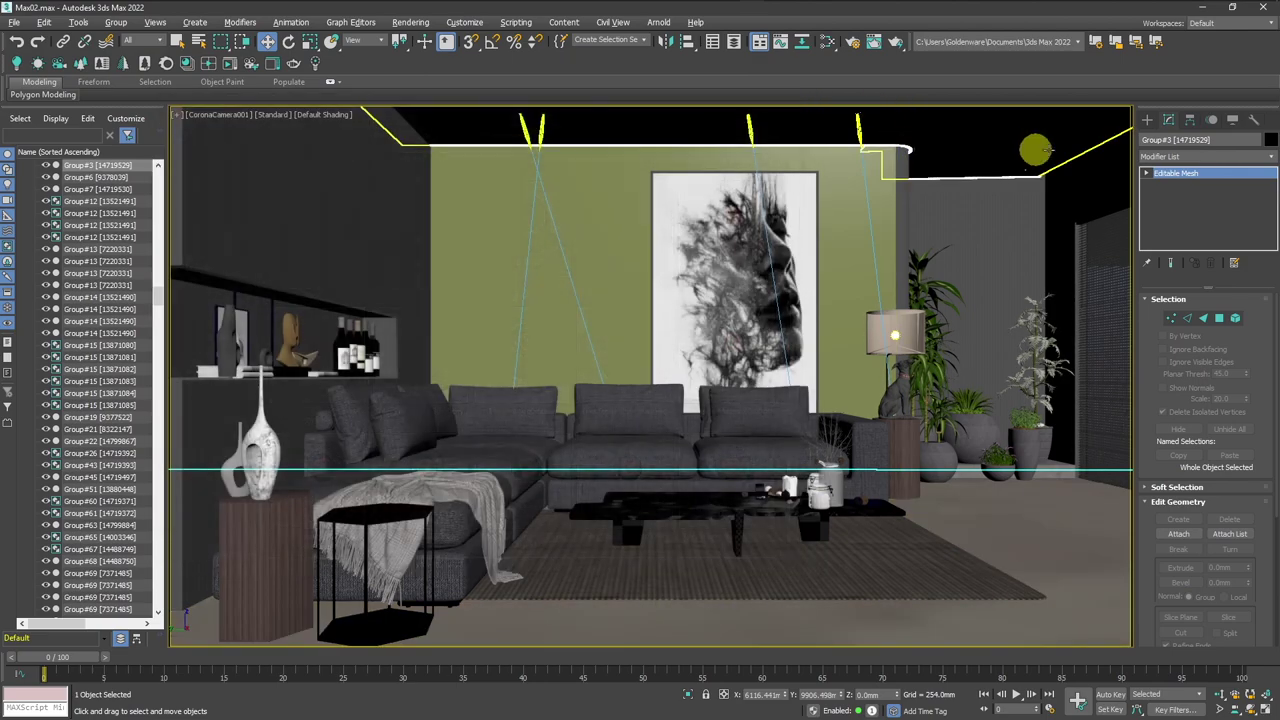
Add a UVW Map to the floor set to Box at real-world map size.
{"action": "left_click", "coordinate": [1160, 157]}
{"action": "type", "text": "u"}
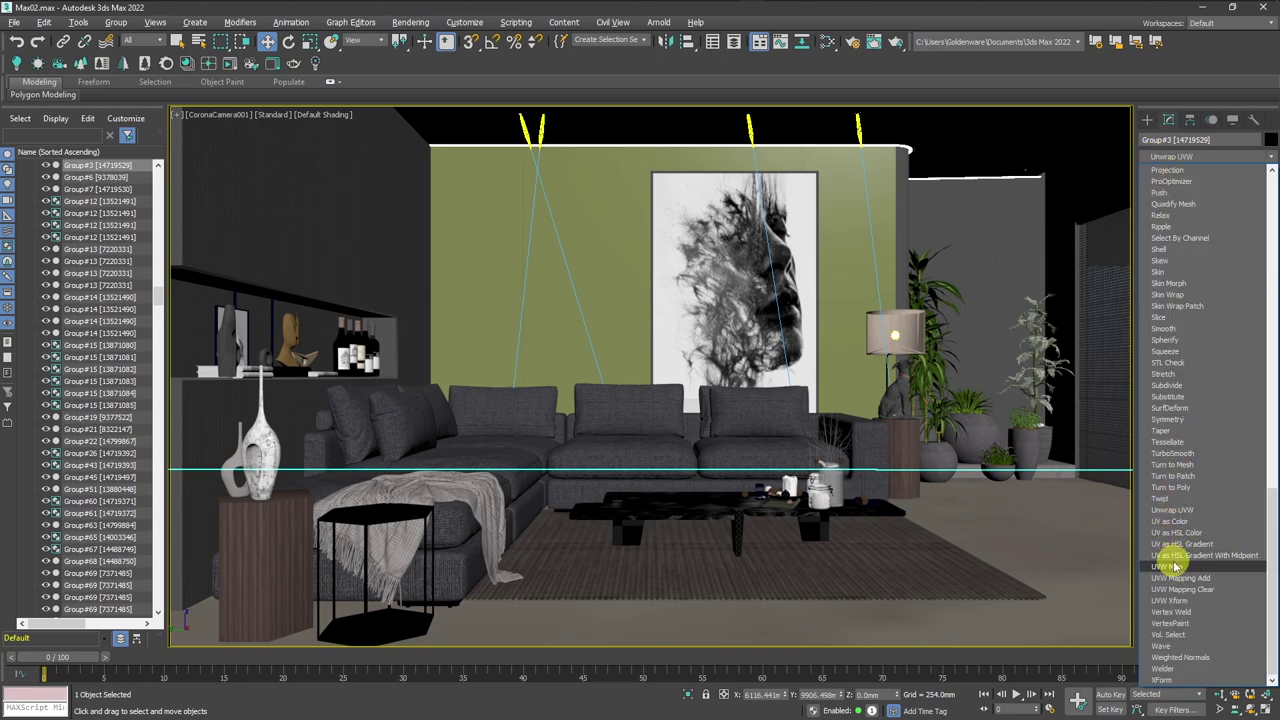
{"action": "left_click", "coordinate": [1168, 567]}
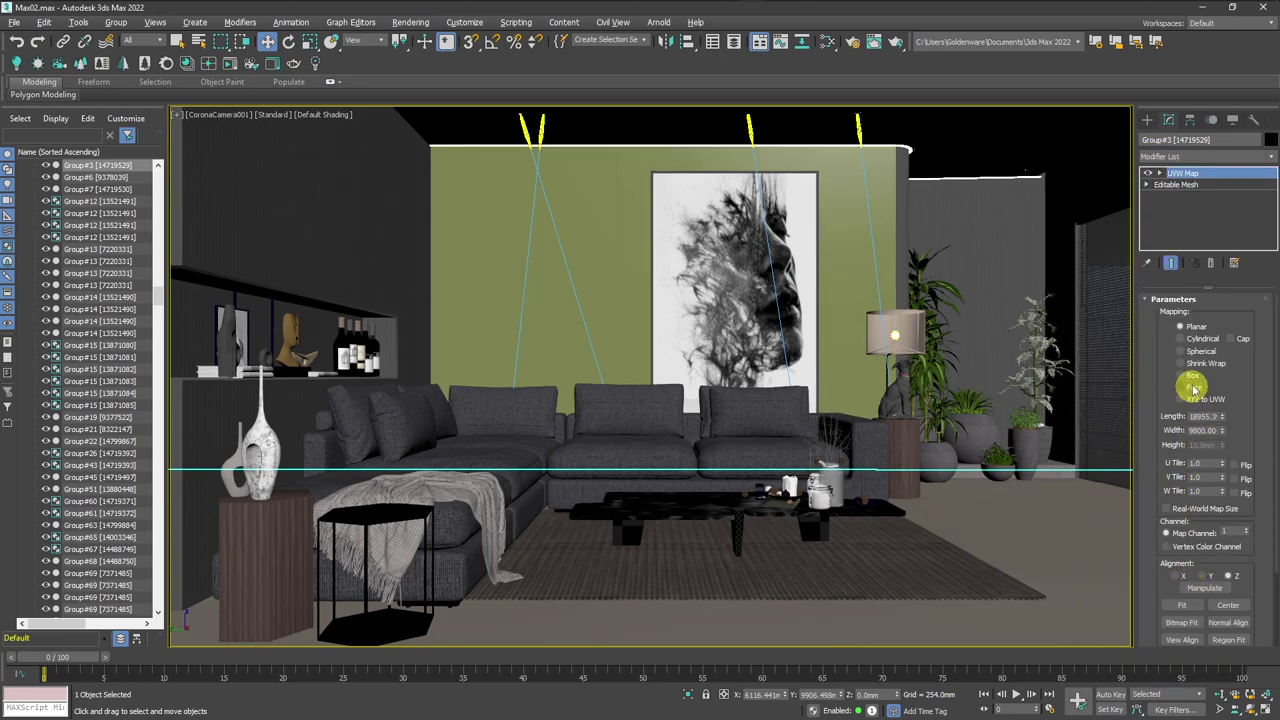
{"action": "left_click", "coordinate": [1168, 508]}
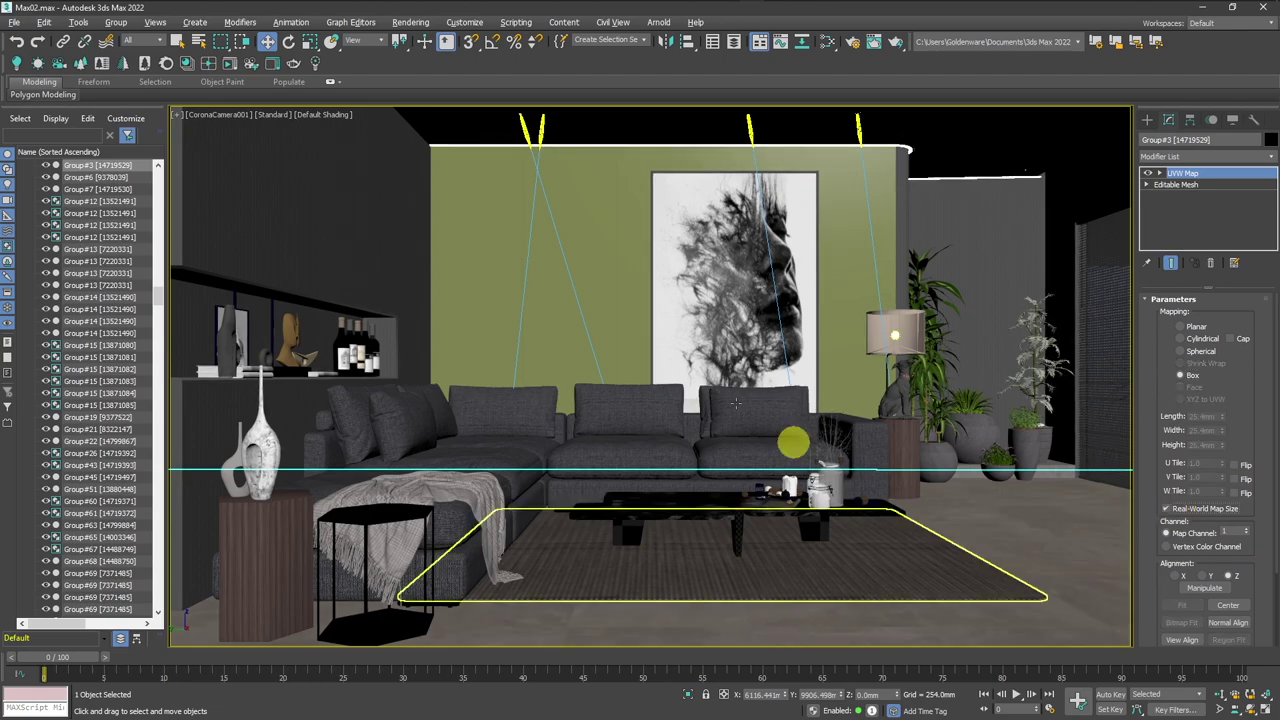
Render the camera view, compare it with the reference render, and select the sofa4 group.
{"action": "left_click", "coordinate": [231, 64]}
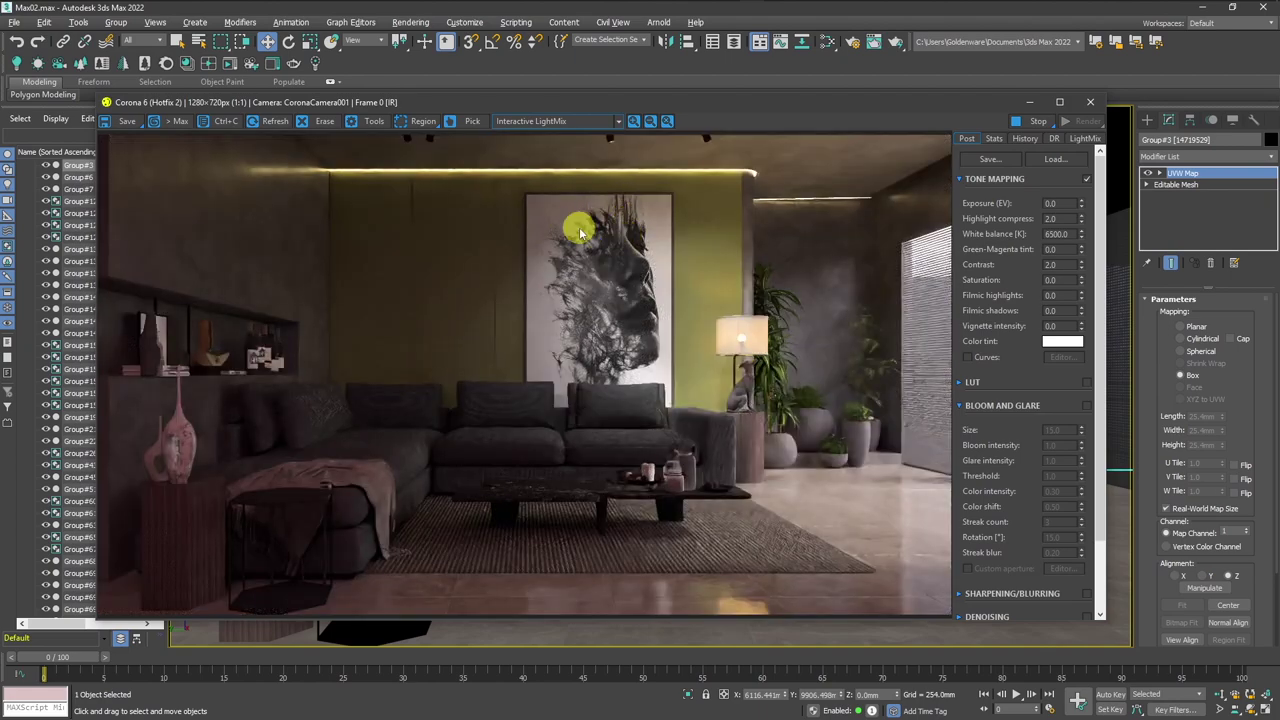
{"action": "key", "text": "alt+Tab"}
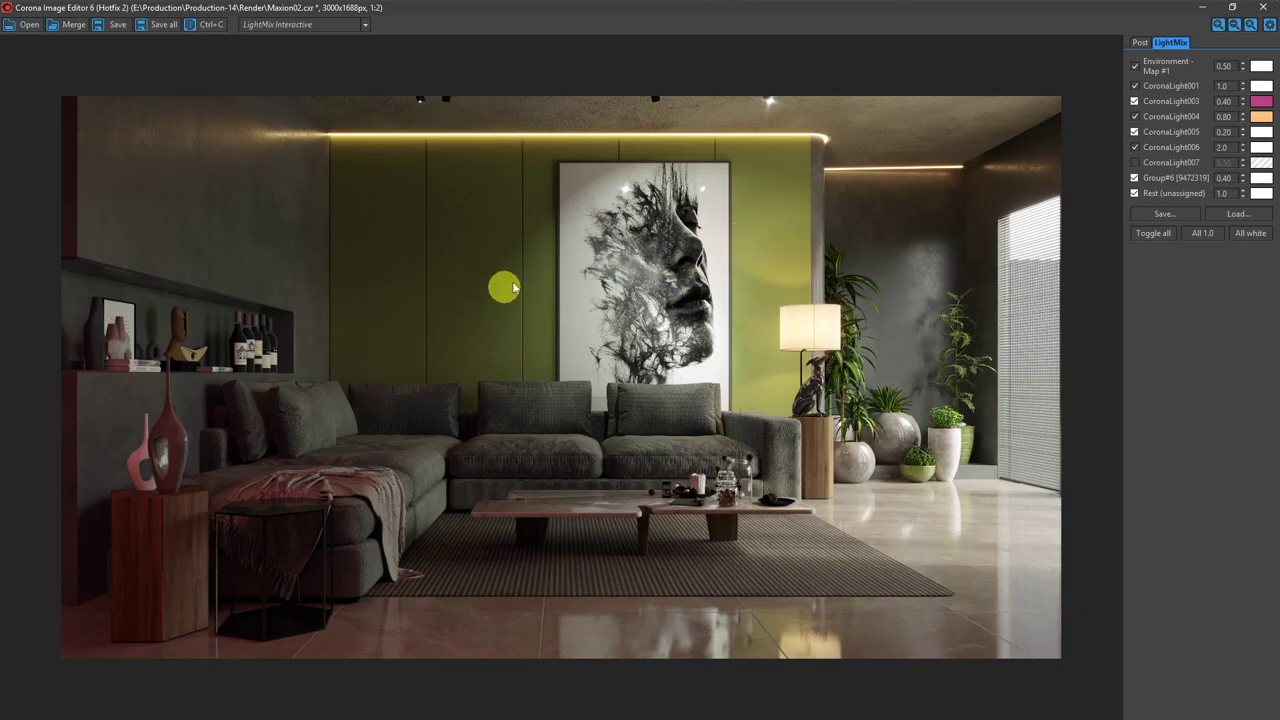
{"action": "key", "text": "alt+Tab"}
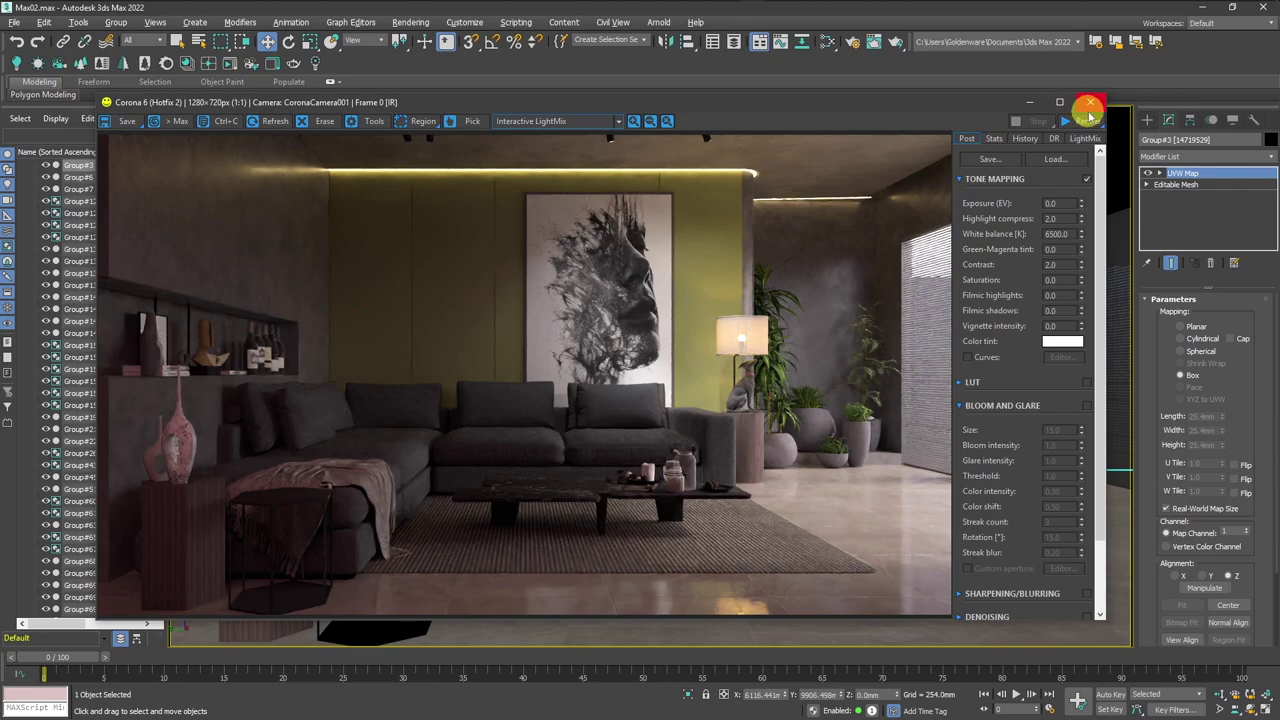
{"action": "key", "text": "alt+Tab"}
{"action": "key", "text": "alt+Tab"}
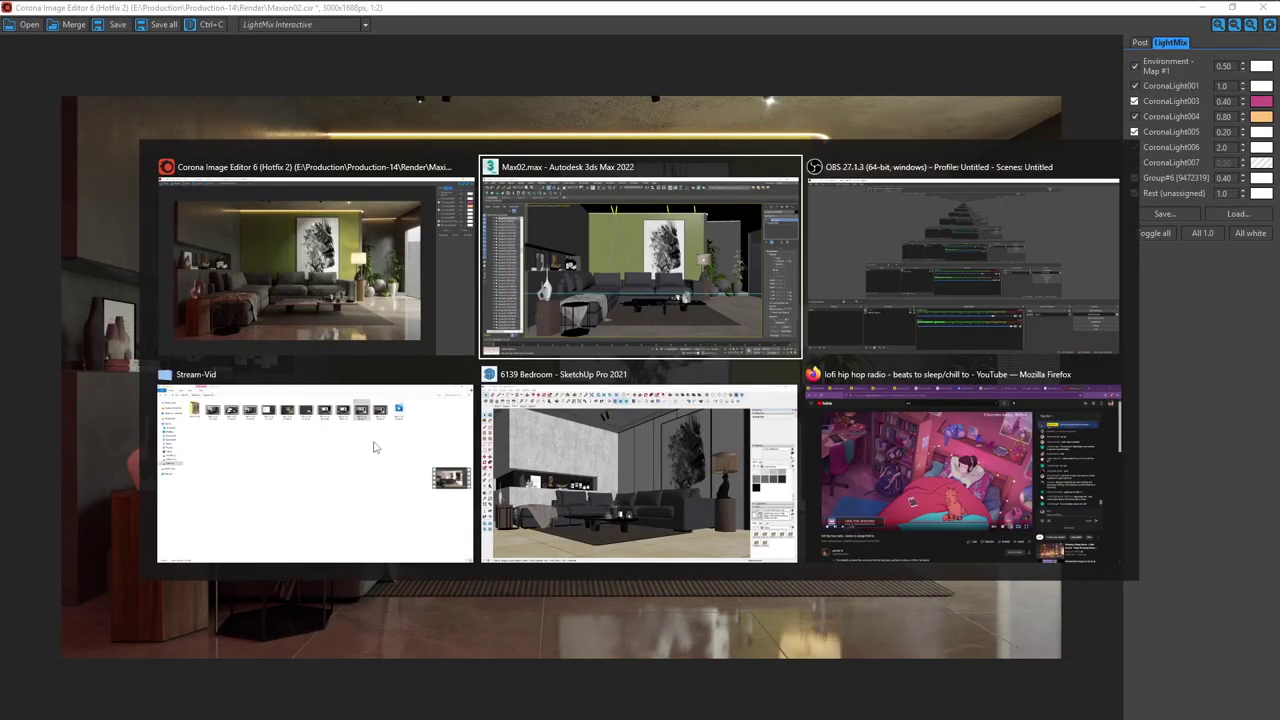
{"action": "left_click", "coordinate": [423, 434]}
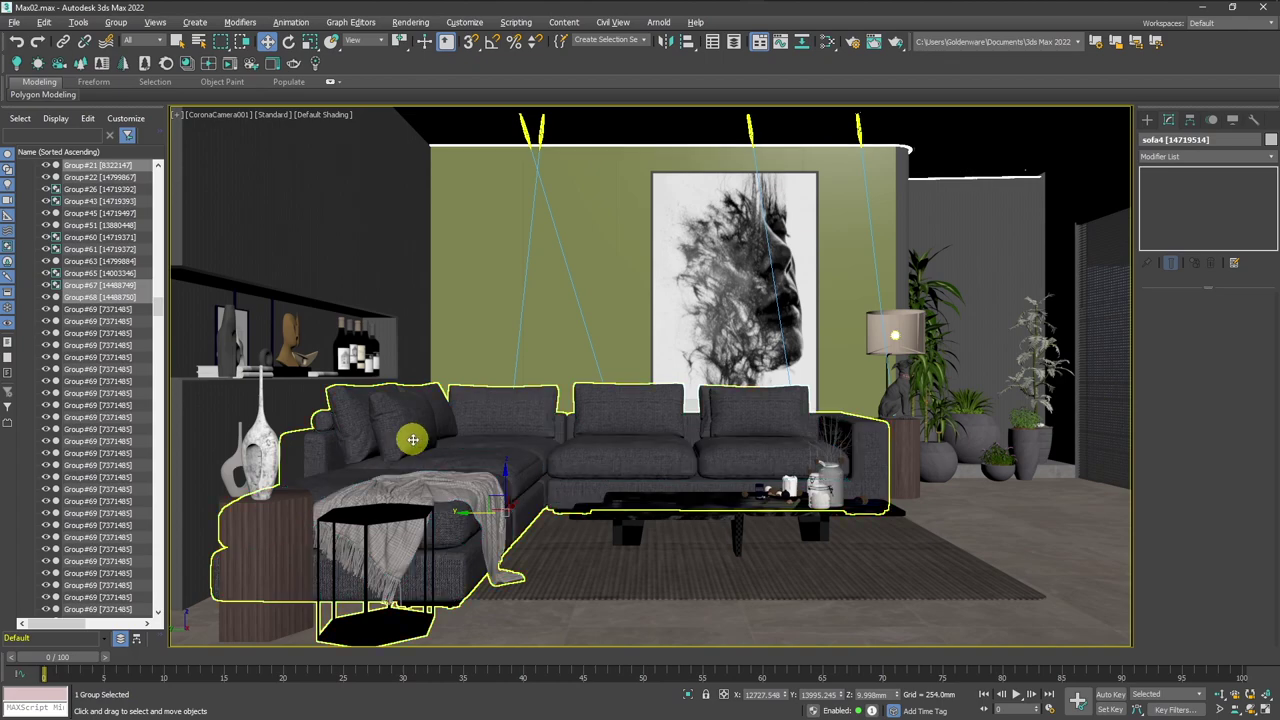
Isolate the sofa with Alt+Q and ungroup it into its separate cushion and frame pieces.
{"action": "key", "text": "alt+q"}
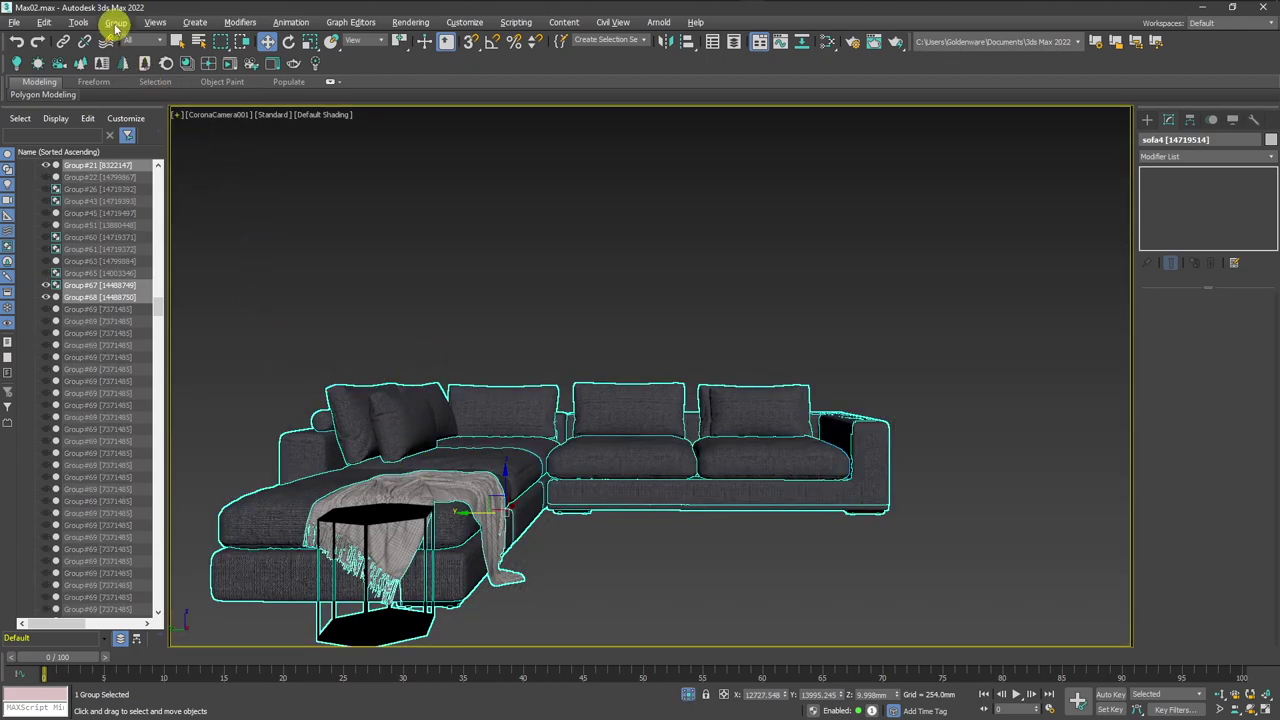
{"action": "left_click", "coordinate": [116, 24]}
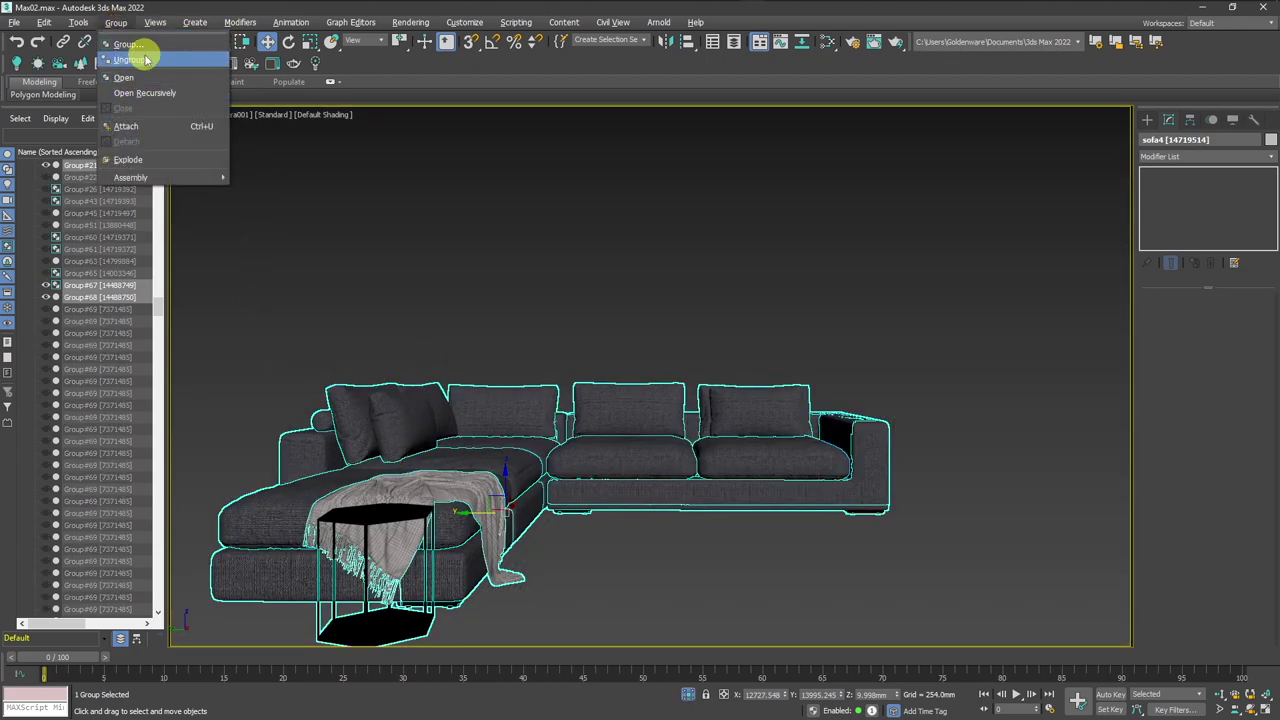
{"action": "left_click", "coordinate": [144, 58]}
{"action": "left_click", "coordinate": [517, 420]}
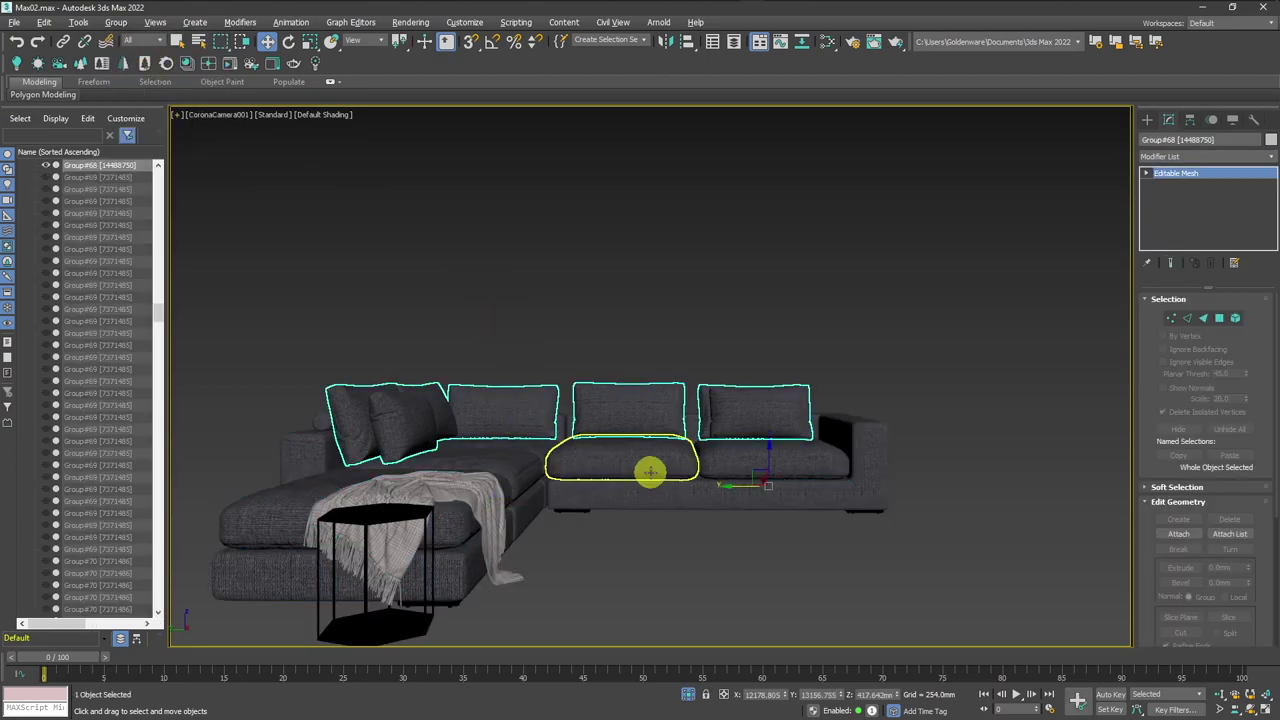
{"action": "right_click", "coordinate": [651, 477]}
Select all sofa pieces and assign them Carpet Soft Rug Dark Grey Pattern 3.
{"action": "left_click", "coordinate": [688, 530]}
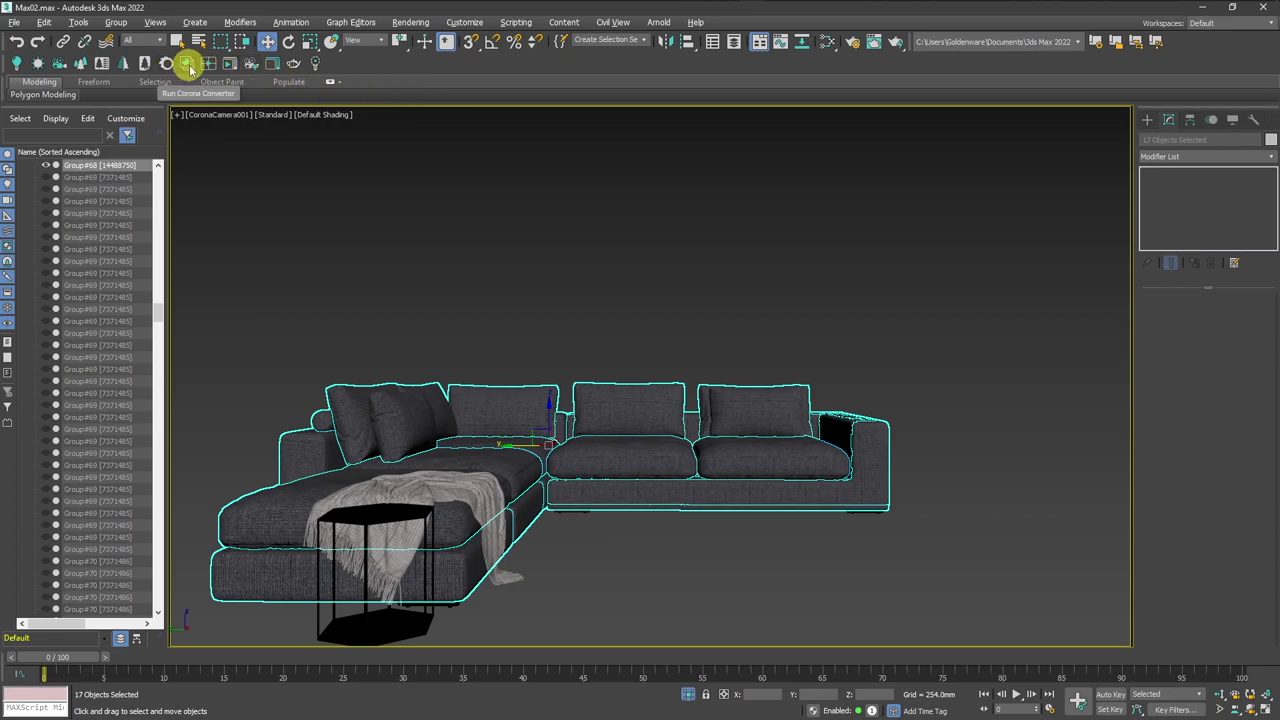
{"action": "left_click", "coordinate": [187, 66]}
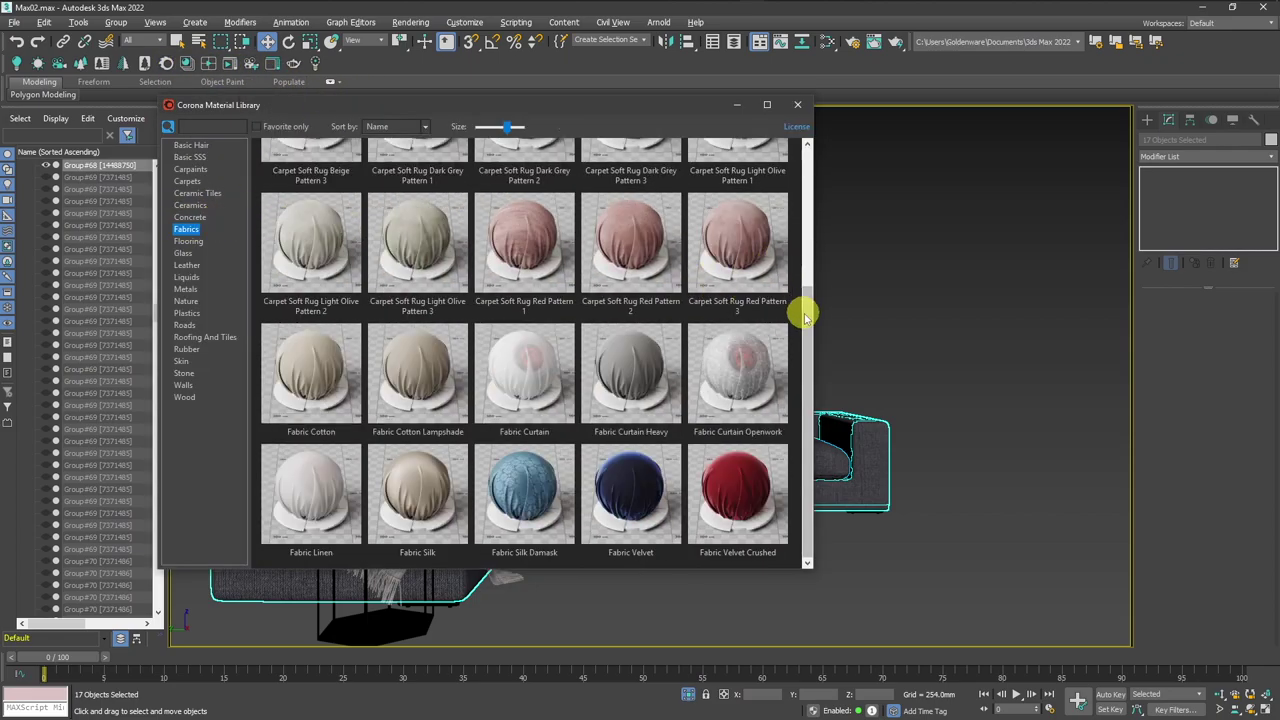
{"action": "left_click_drag", "start_coordinate": [806, 309], "coordinate": [812, 182]}
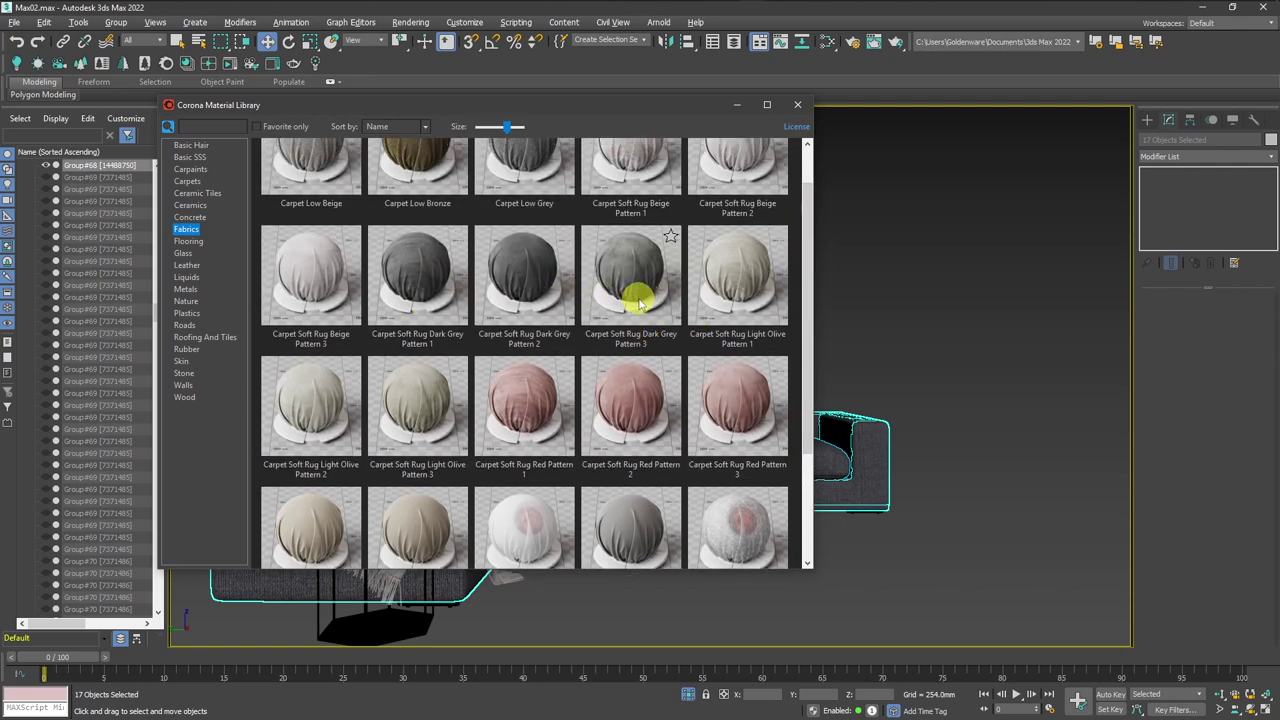
{"action": "right_click", "coordinate": [638, 302]}
{"action": "left_click", "coordinate": [676, 337]}
{"action": "left_click", "coordinate": [797, 104]}
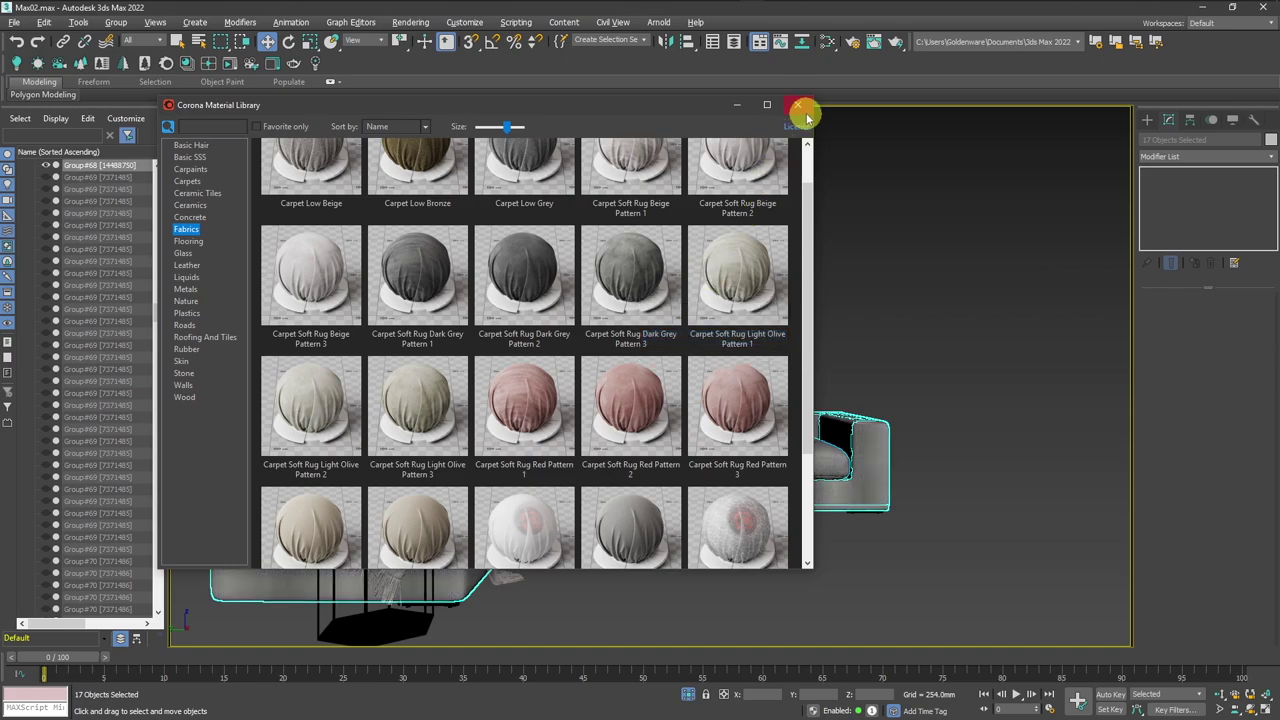
Add a UVW Map modifier to the sofa, exit isolation, and clear the selection.
{"action": "left_click", "coordinate": [1170, 157]}
{"action": "key", "text": "u"}
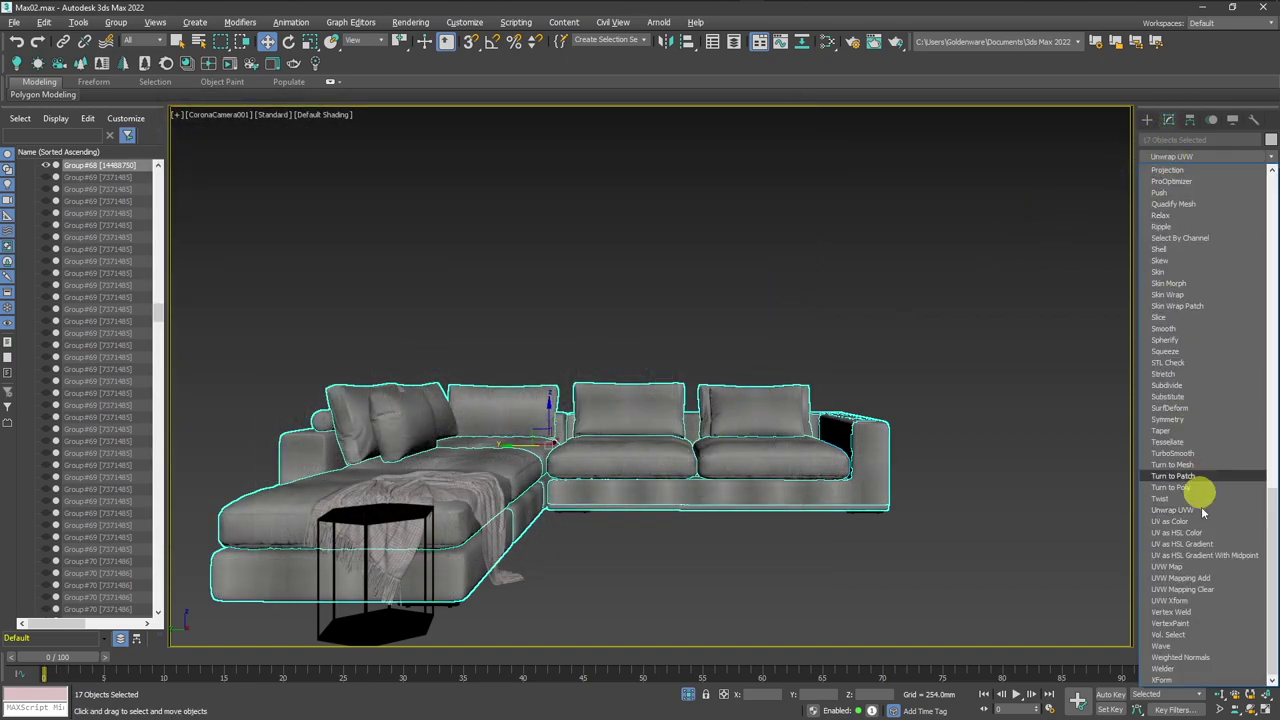
{"action": "key", "text": "Return"}
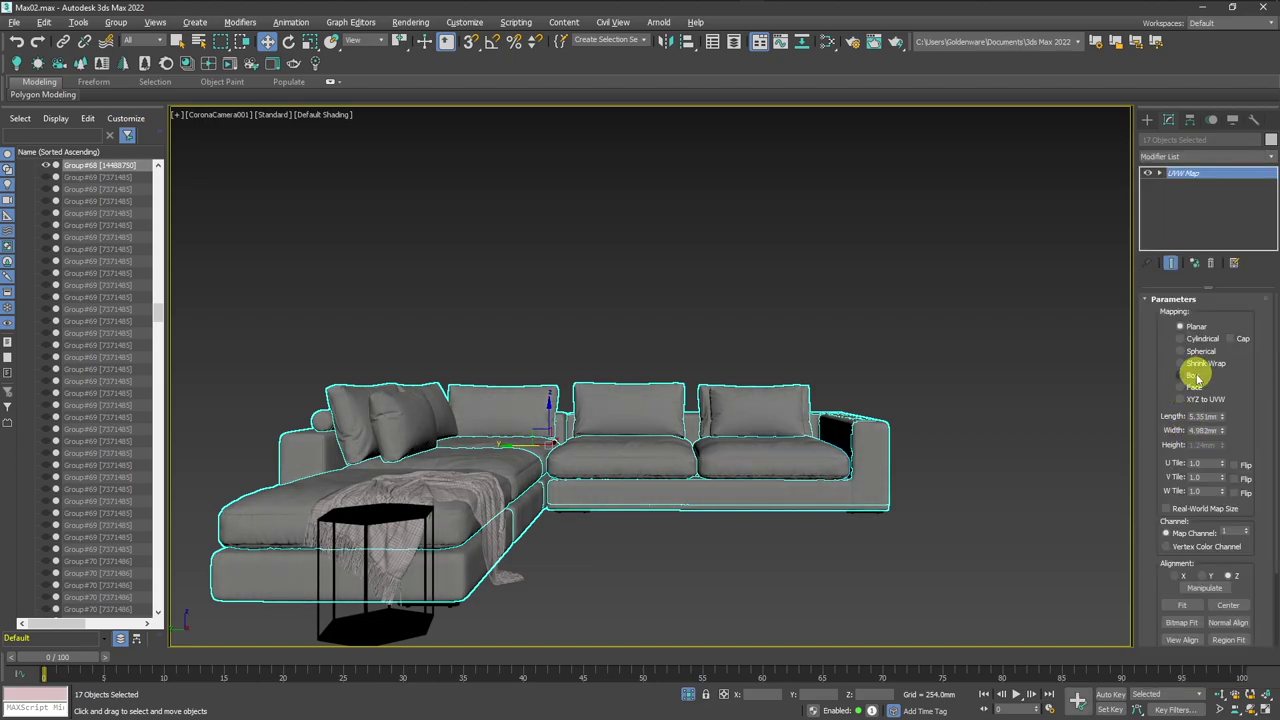
{"action": "left_click", "coordinate": [686, 551]}
{"action": "left_click", "coordinate": [688, 694]}
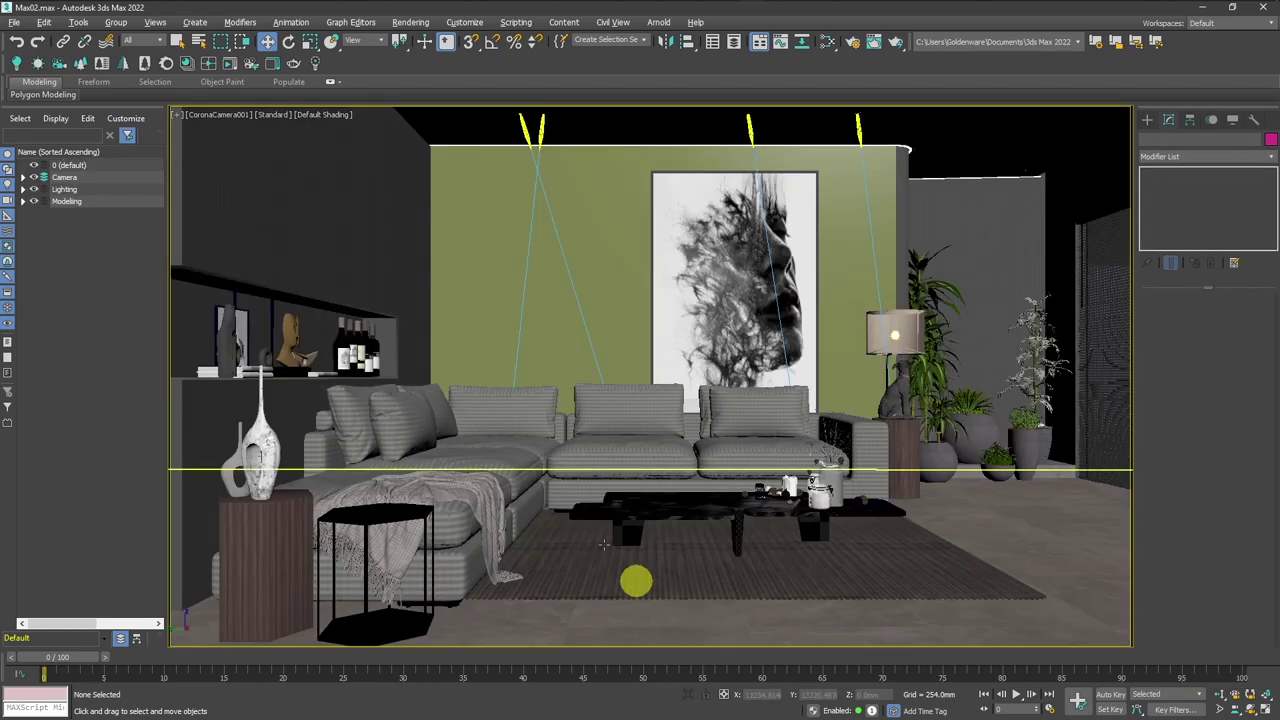
Run an interactive Corona render of the room with CoronaLight001 switched off in LightMix, then stop it.
{"action": "left_click", "coordinate": [252, 63]}
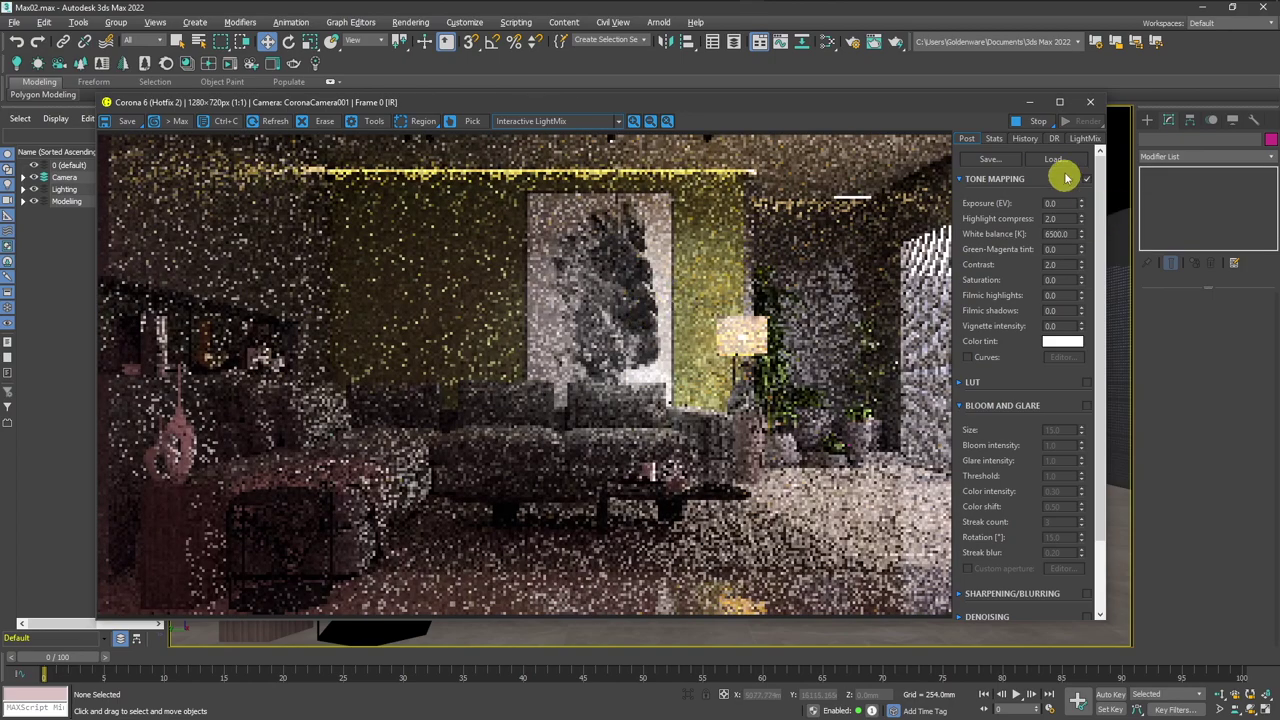
{"action": "left_click", "coordinate": [1085, 138]}
{"action": "left_click", "coordinate": [996, 178]}
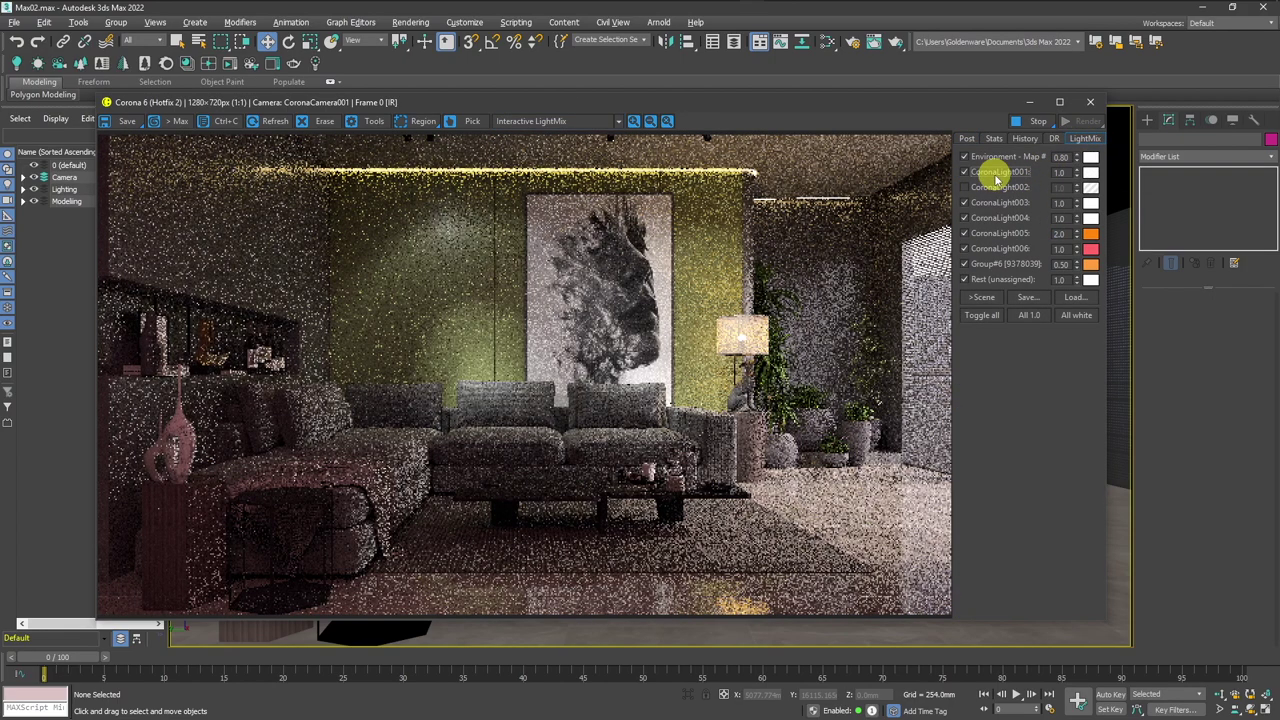
{"action": "left_click", "coordinate": [996, 178]}
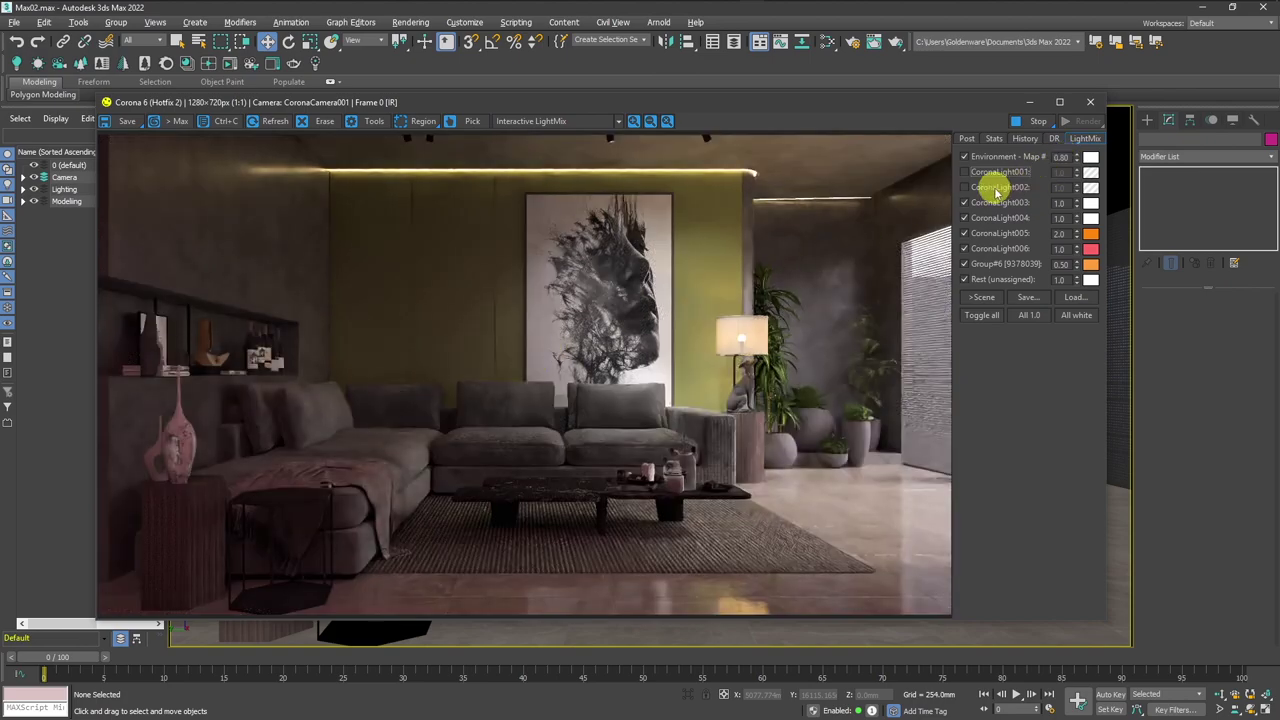
{"action": "left_click", "coordinate": [1039, 123]}
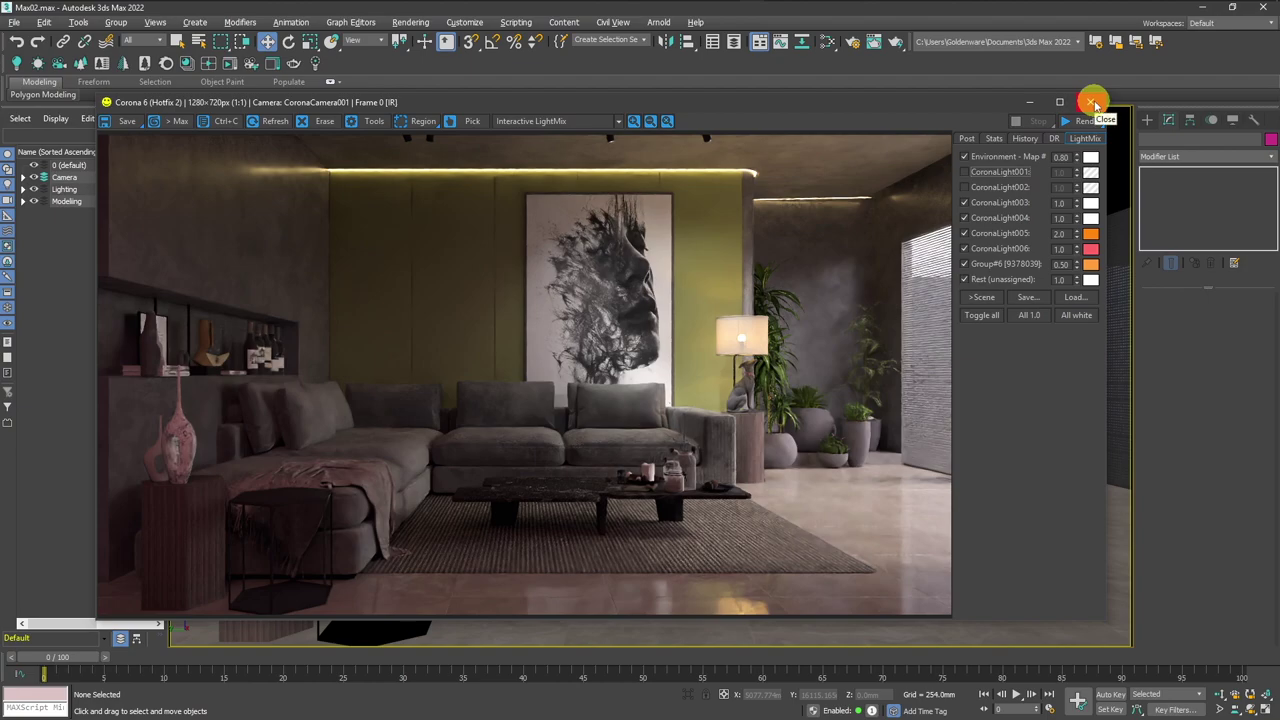
Assign Walnut Matte from the Corona Material Library to the wooden side table beside the sofa.
{"action": "left_click", "coordinate": [1092, 103]}
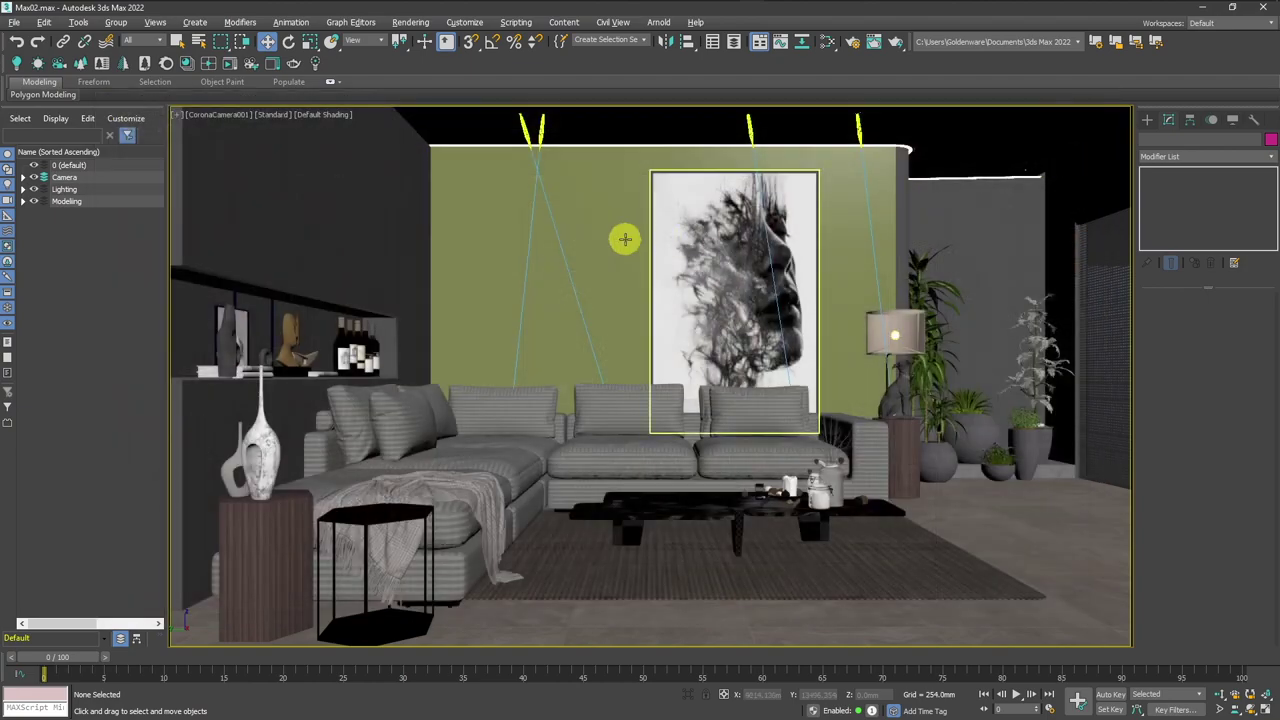
{"action": "left_click", "coordinate": [284, 547]}
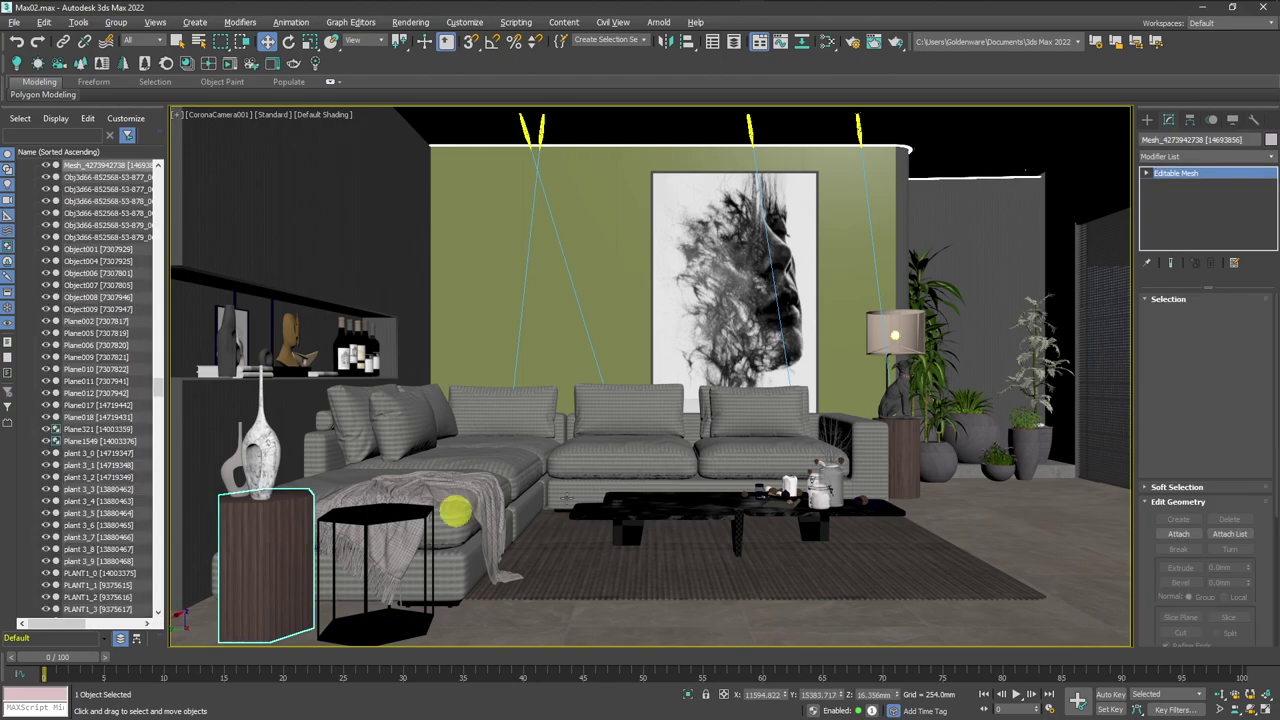
{"action": "left_click", "coordinate": [186, 64]}
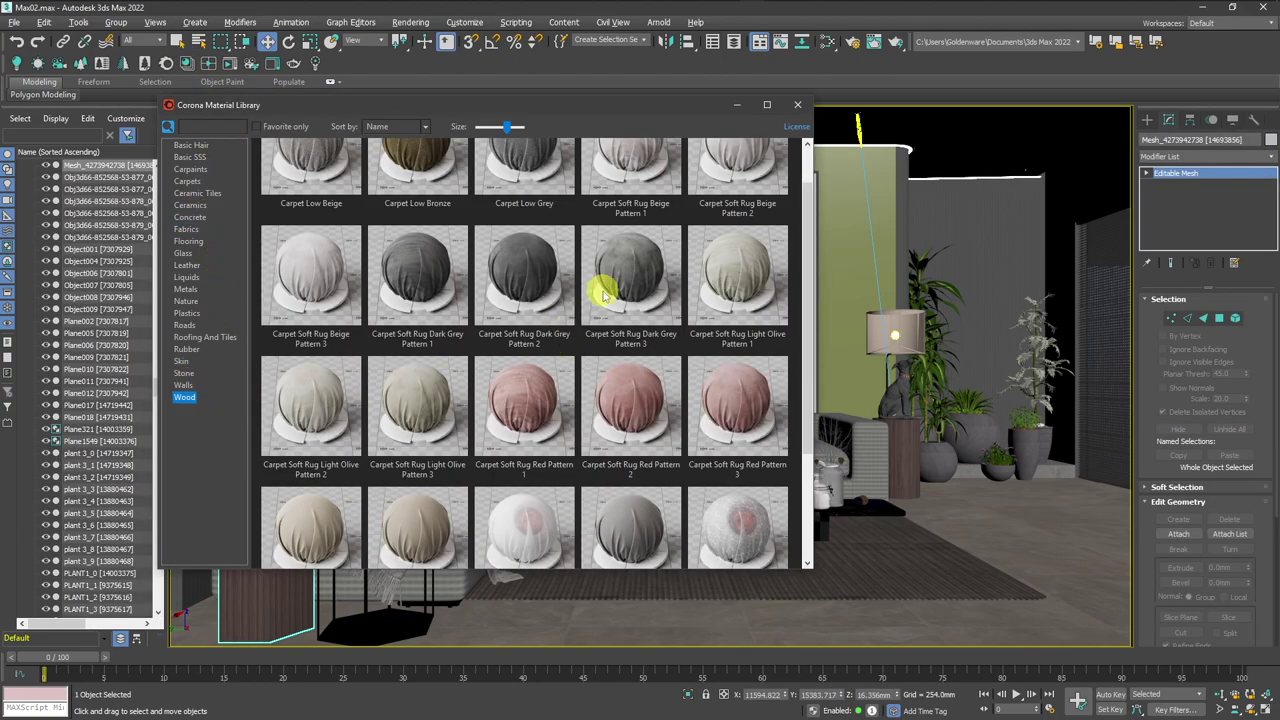
{"action": "scroll", "coordinate": [800, 320], "scroll_direction": "down", "scroll_amount": 10}
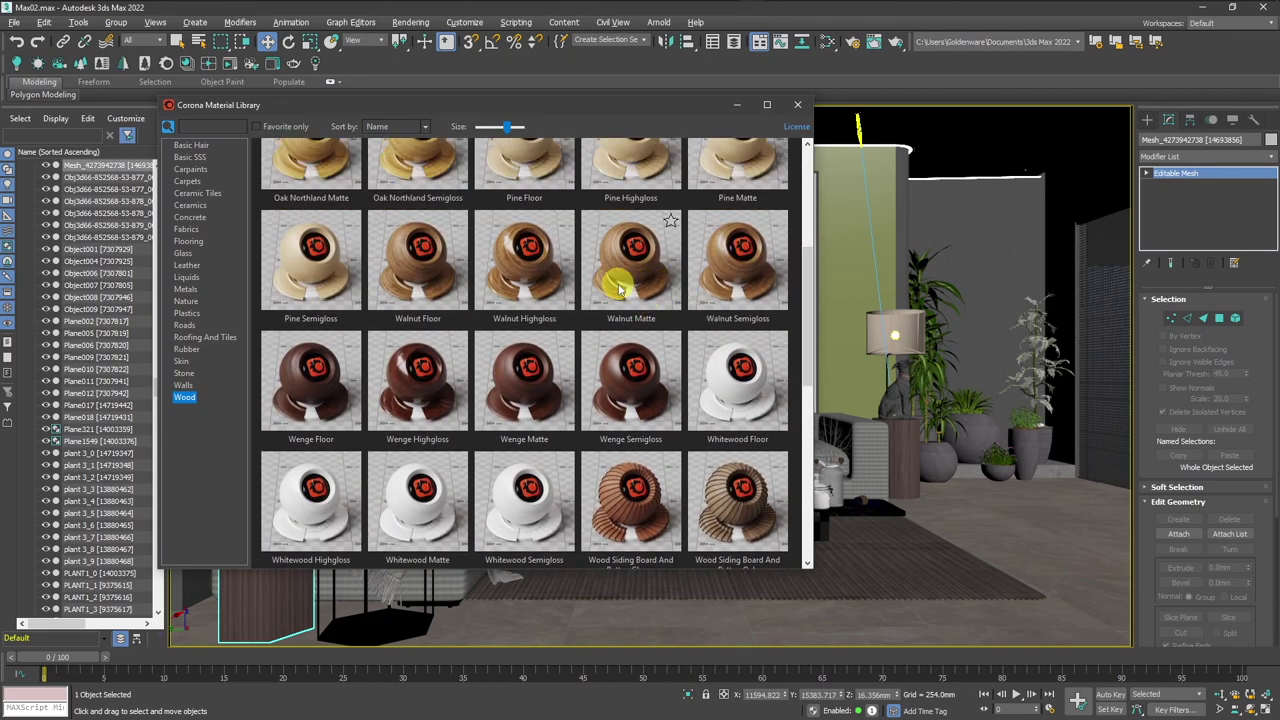
{"action": "right_click", "coordinate": [640, 289]}
{"action": "left_click", "coordinate": [691, 331]}
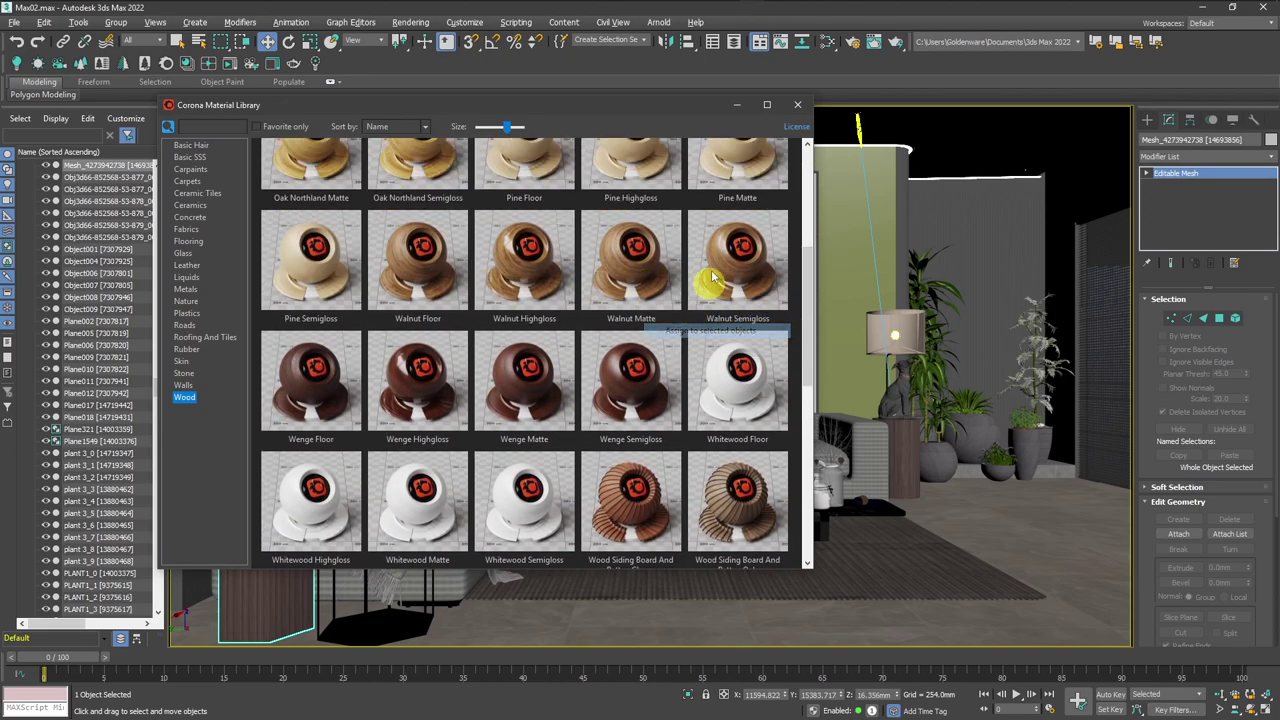
{"action": "left_click", "coordinate": [798, 105]}
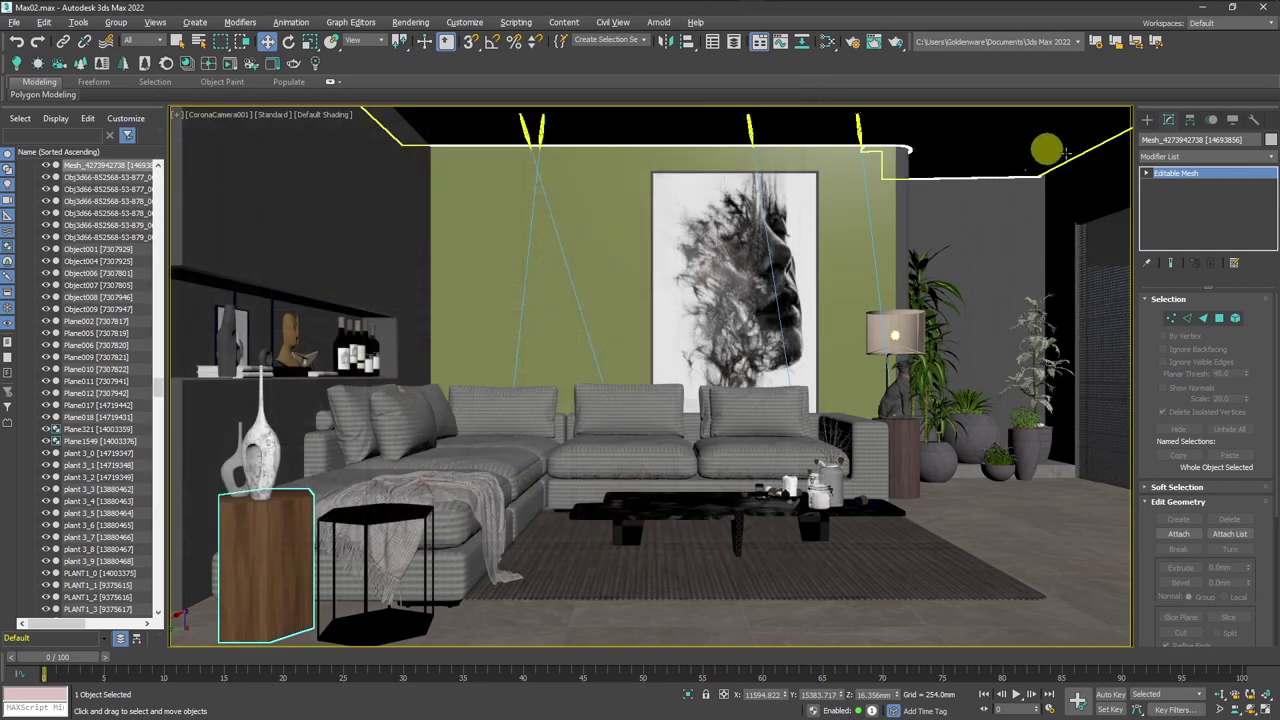
Add a Box UVW Map with Real-World Map Size to the side table.
{"action": "left_click", "coordinate": [1160, 157]}
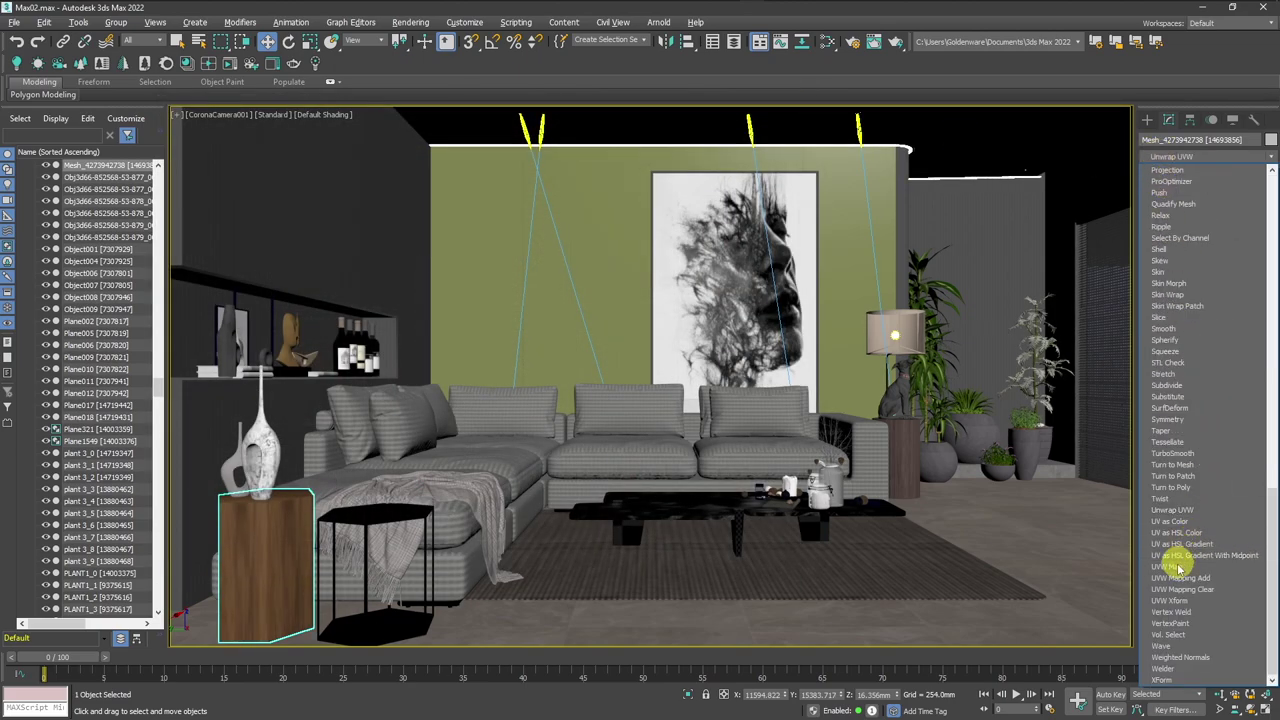
{"action": "left_click", "coordinate": [1166, 566]}
{"action": "left_click", "coordinate": [1182, 376]}
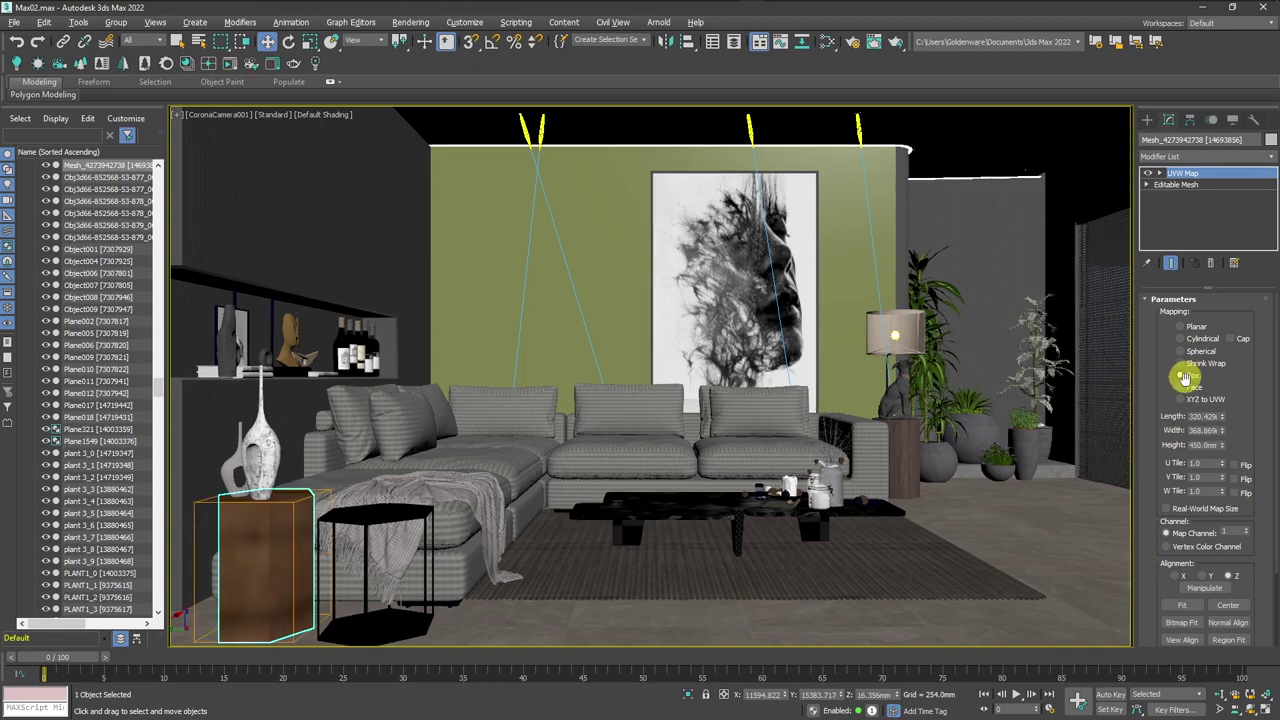
{"action": "left_click", "coordinate": [1176, 502]}
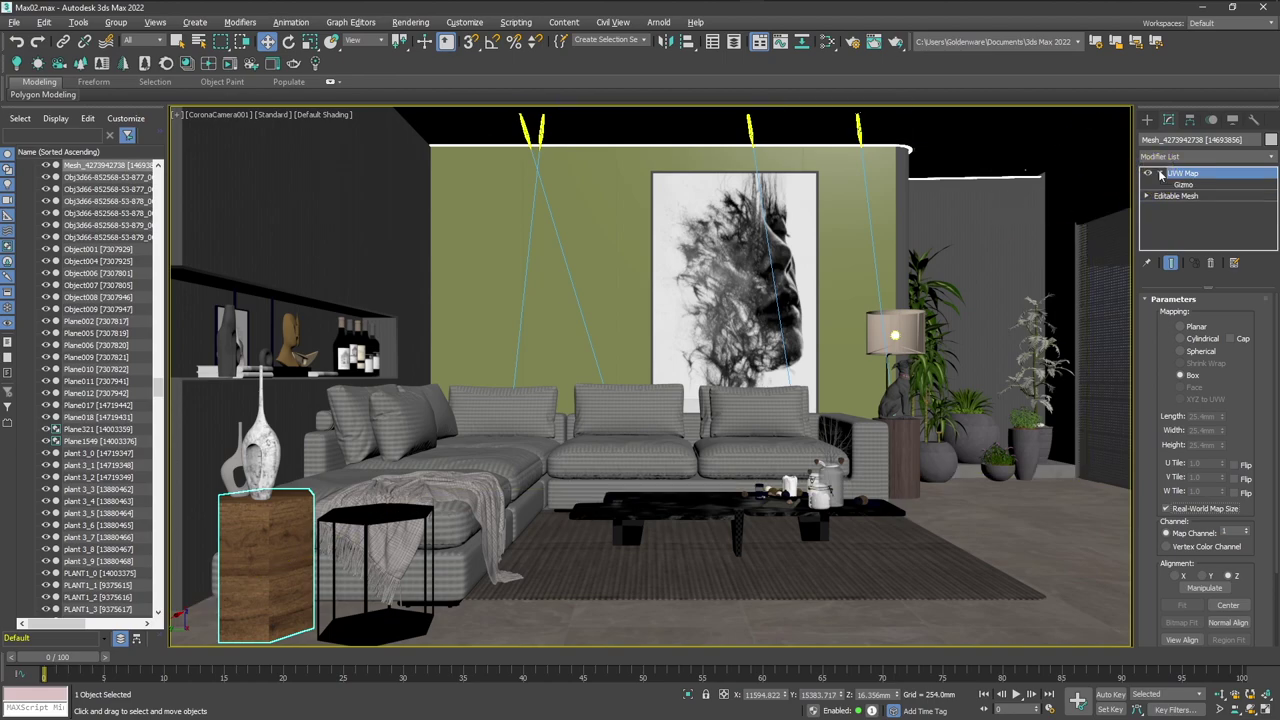
Rotate the side table's UVW Map gizmo with angle snap on to turn the wood grain.
{"action": "left_click", "coordinate": [1182, 187]}
{"action": "key", "text": "e"}
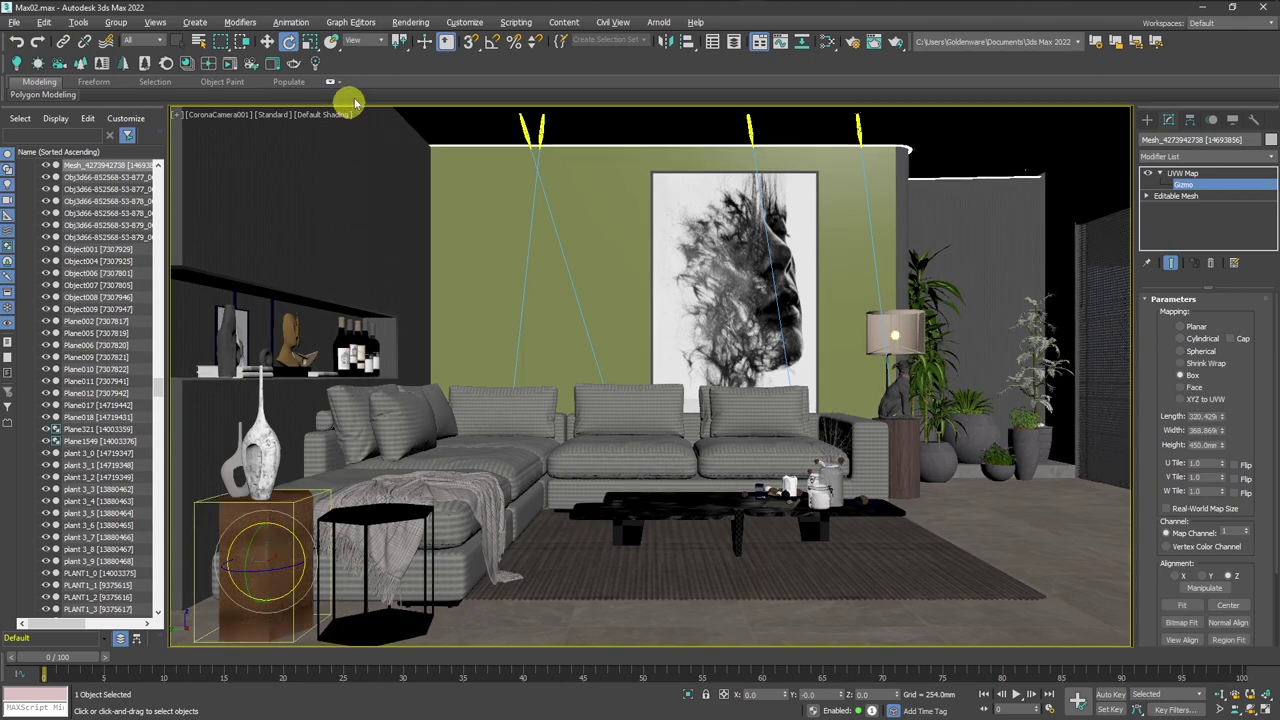
{"action": "left_click", "coordinate": [489, 44]}
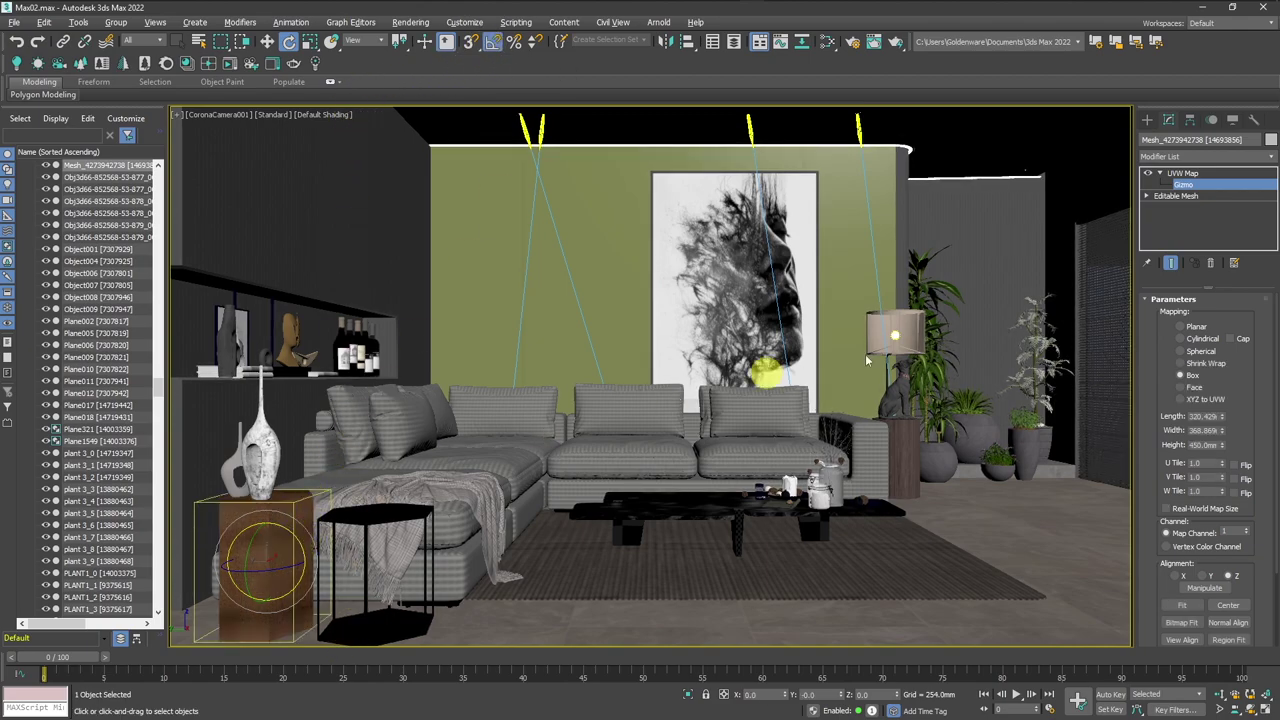
{"action": "left_click", "coordinate": [1166, 508]}
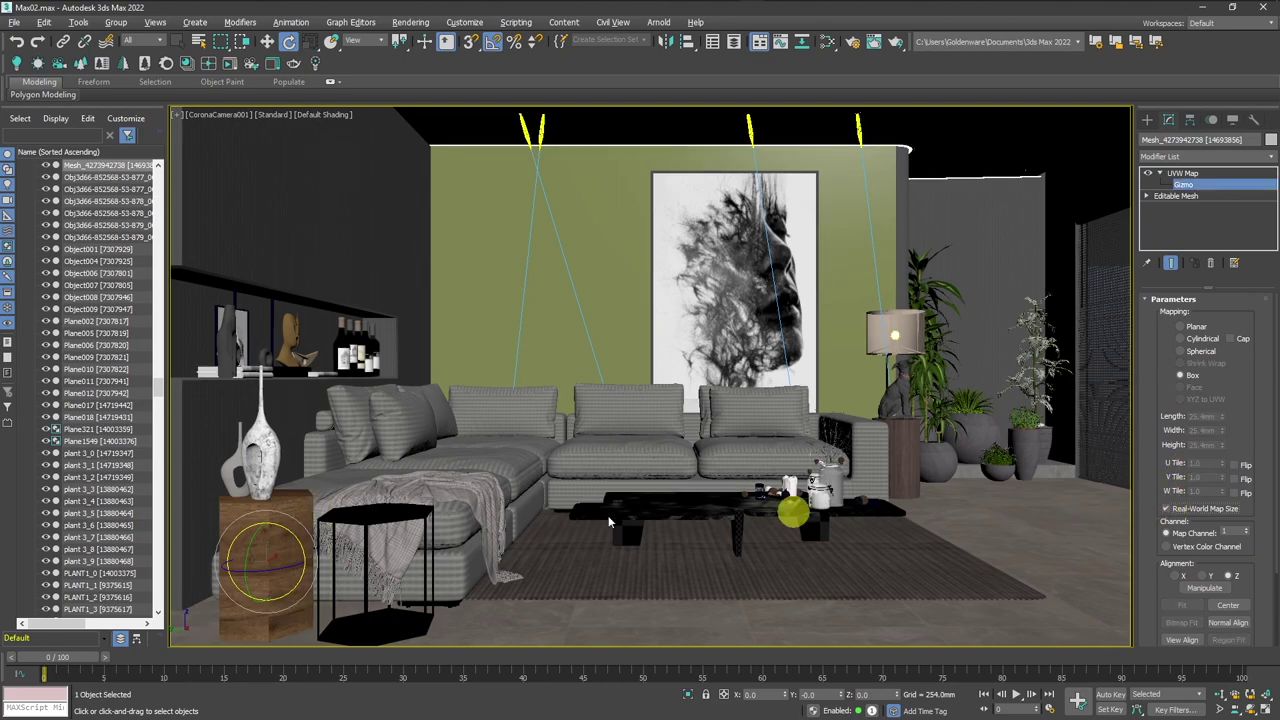
{"action": "left_click_drag", "start_coordinate": [303, 544], "coordinate": [326, 567]}
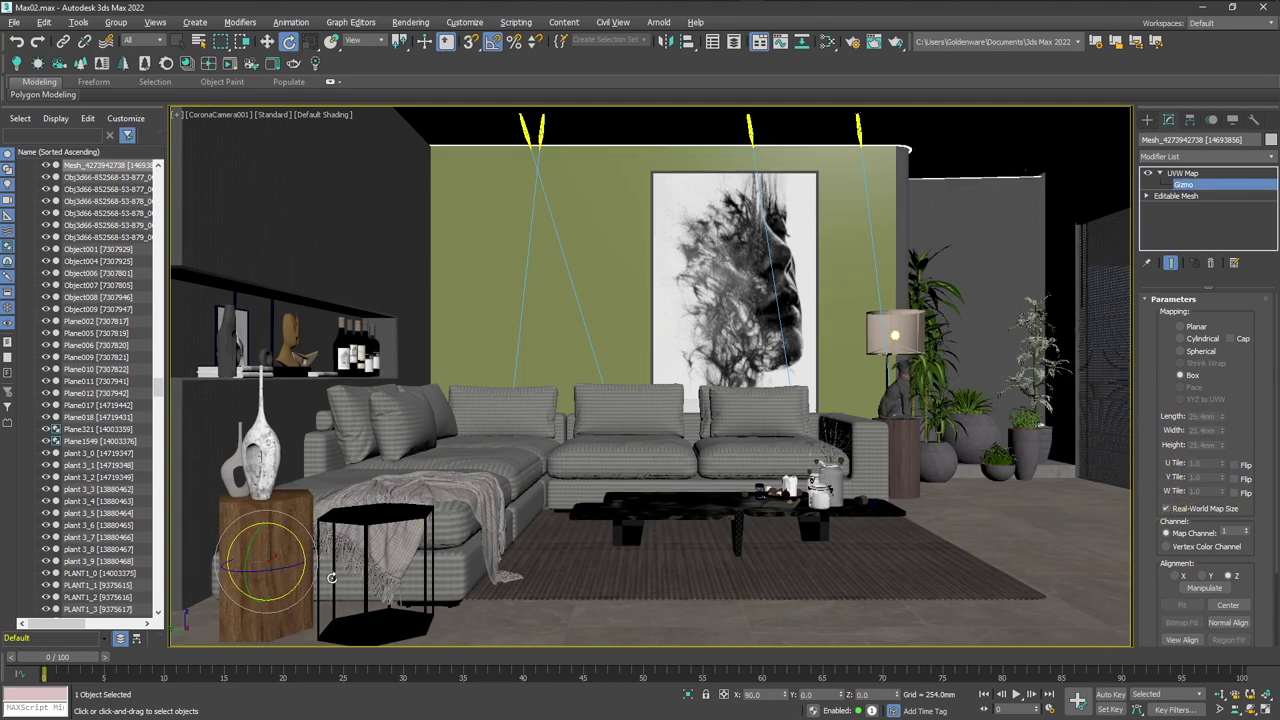
{"action": "key", "text": "w"}
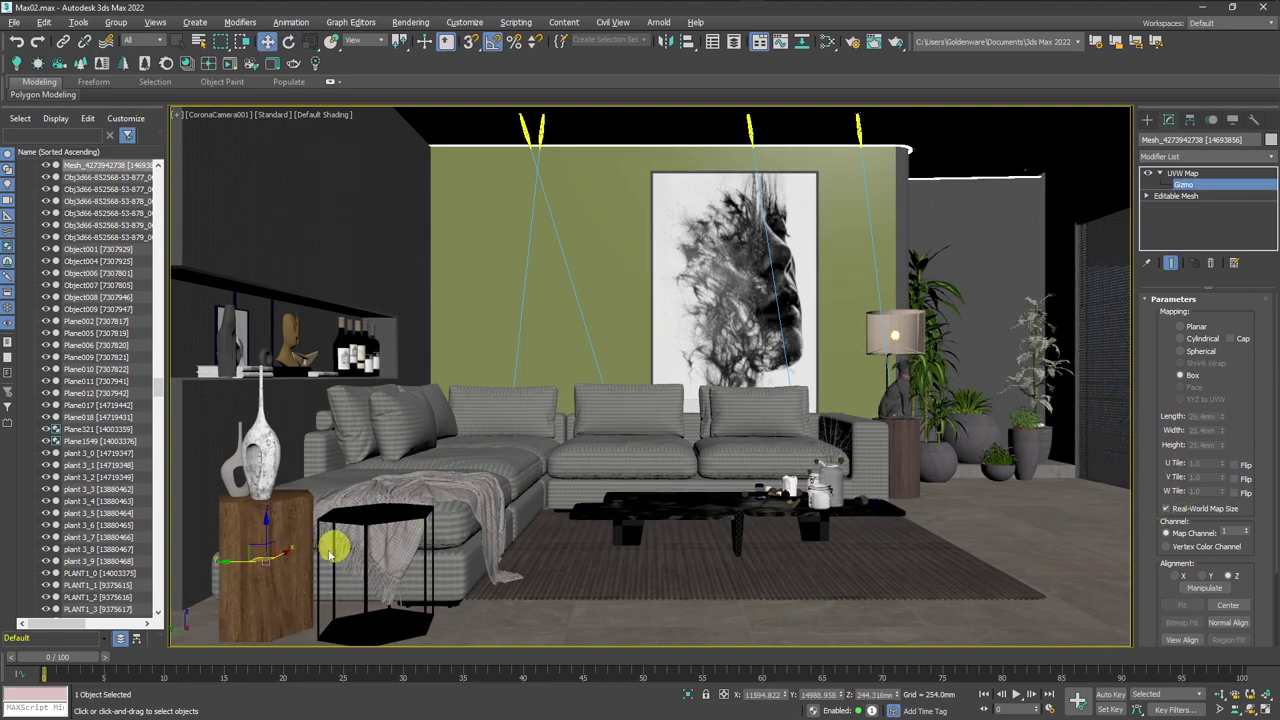
Copy the side table's UVW Map modifier and select the round stand beside the lamp.
{"action": "left_click", "coordinate": [1195, 175]}
{"action": "right_click", "coordinate": [1185, 174]}
{"action": "left_click", "coordinate": [1150, 232]}
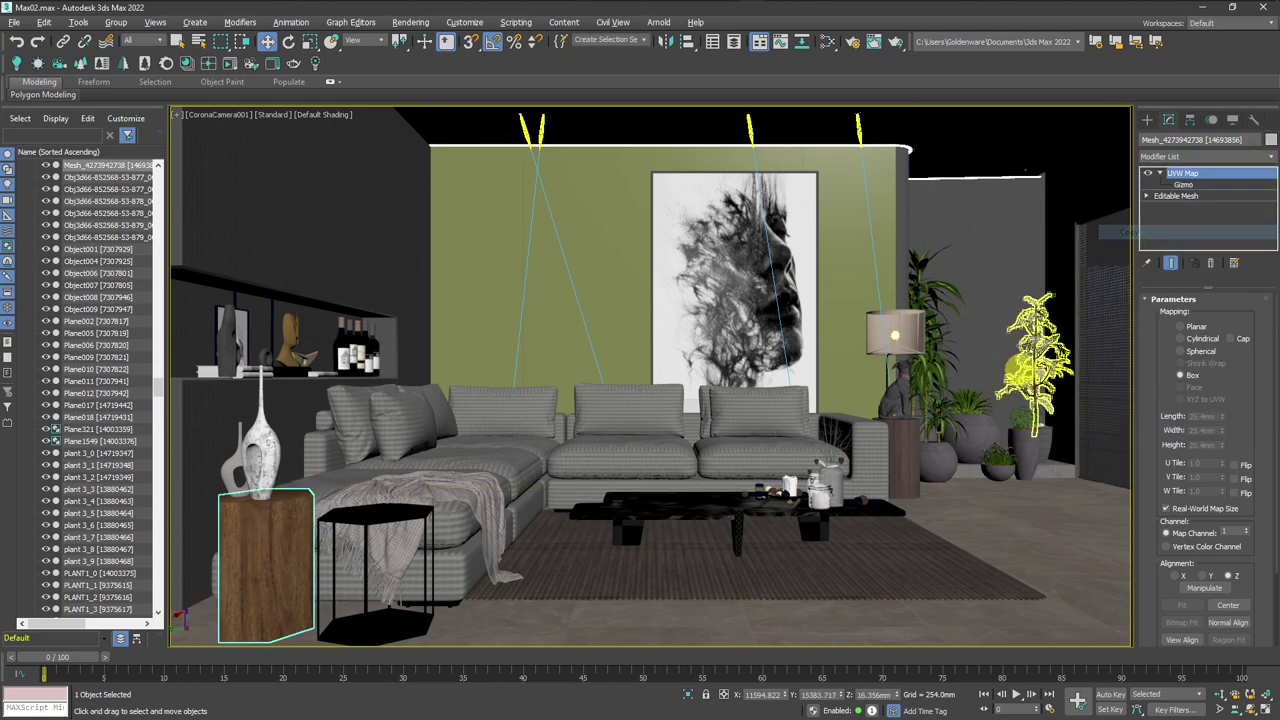
{"action": "left_click", "coordinate": [1147, 119]}
{"action": "left_click", "coordinate": [895, 450]}
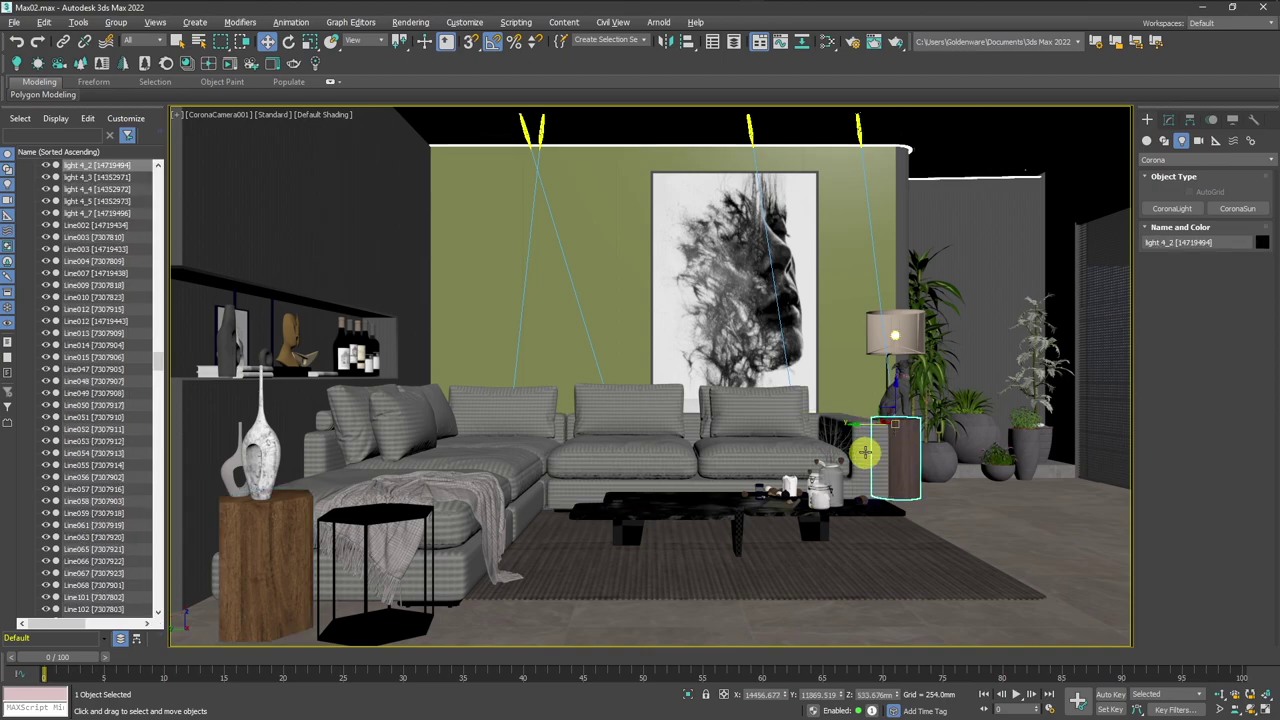
{"action": "key", "text": "m"}
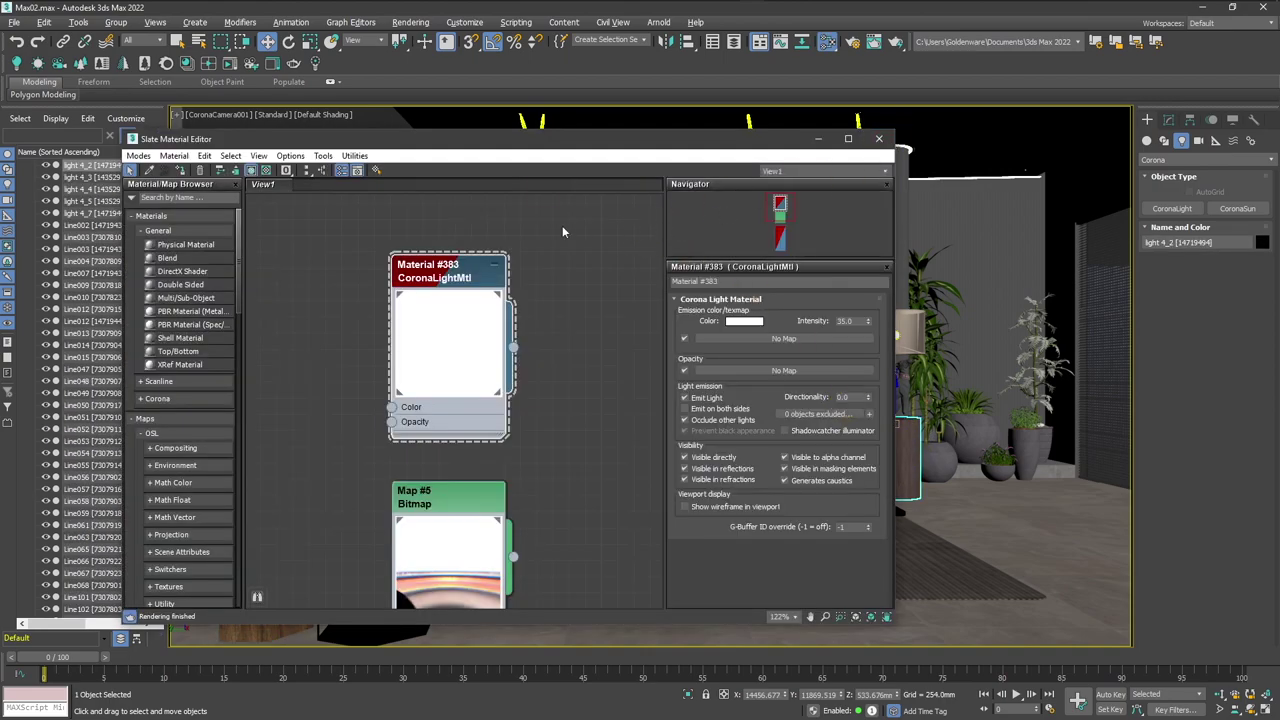
{"action": "left_click_drag", "start_coordinate": [530, 148], "coordinate": [707, 149]}
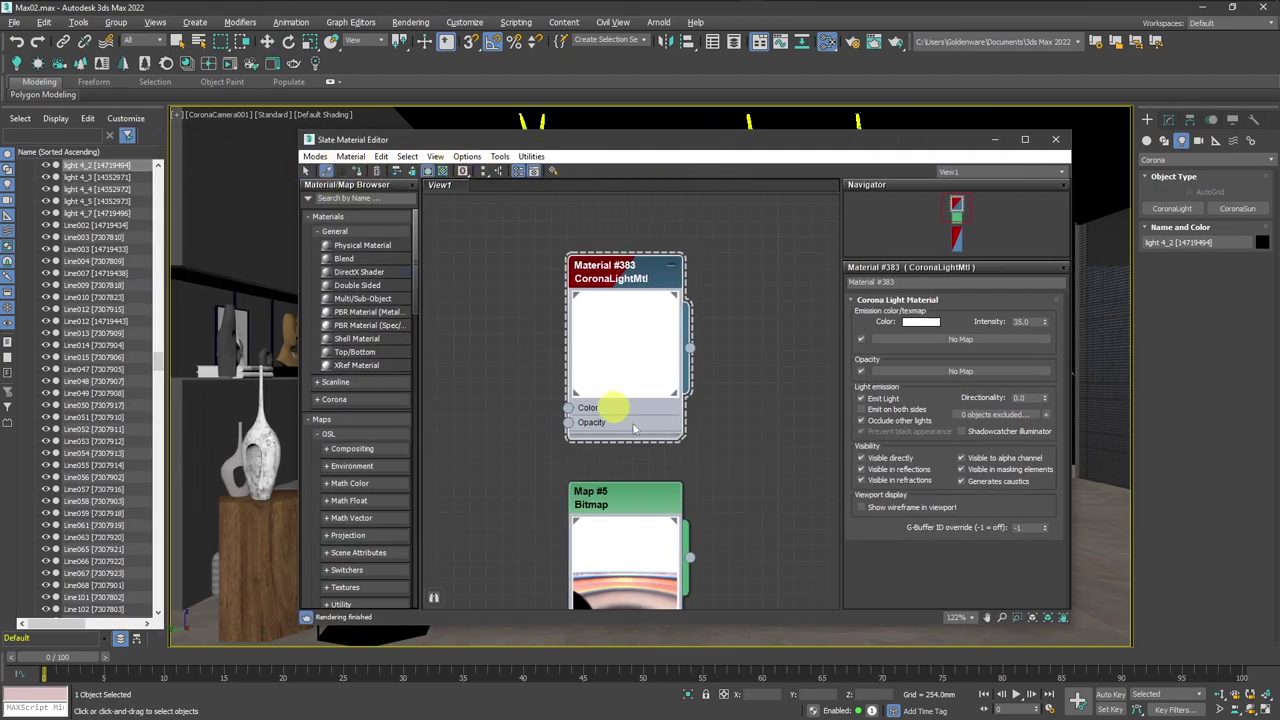
{"action": "scroll", "coordinate": [600, 408], "scroll_direction": "down", "scroll_amount": 3}
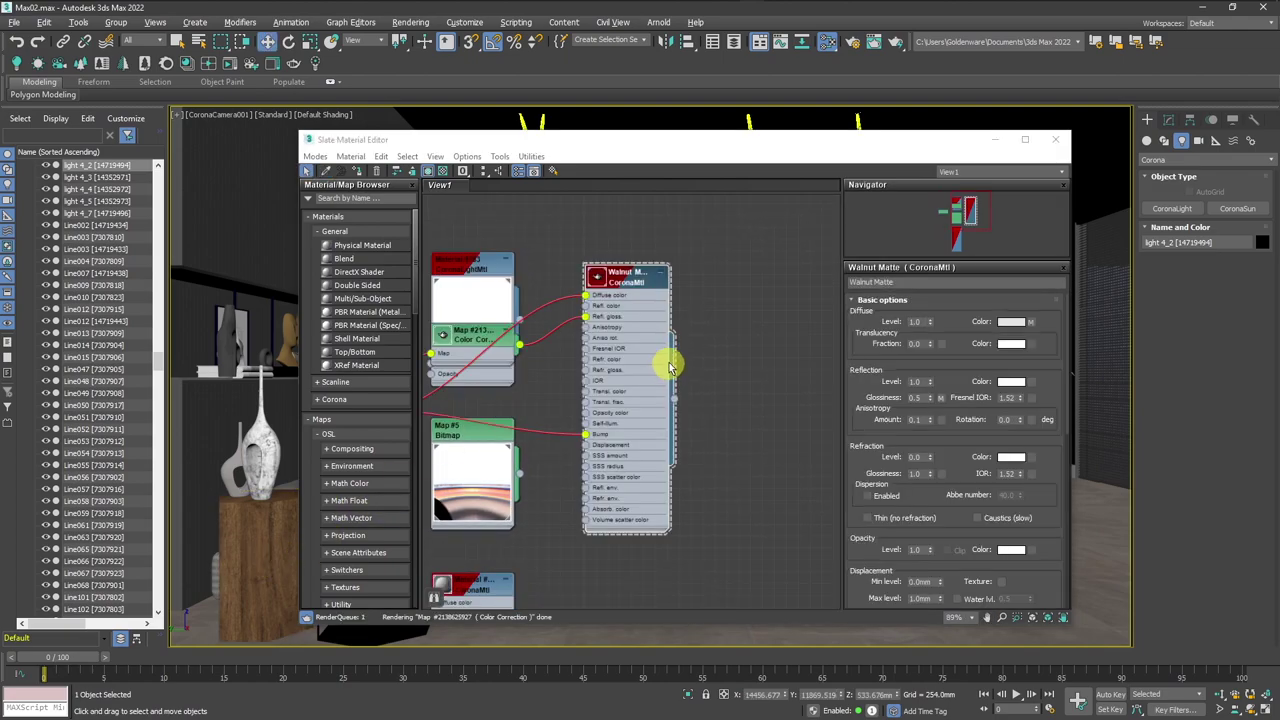
{"action": "scroll", "coordinate": [655, 330], "scroll_direction": "down", "scroll_amount": 5}
{"action": "left_click_drag", "start_coordinate": [650, 292], "coordinate": [655, 230]}
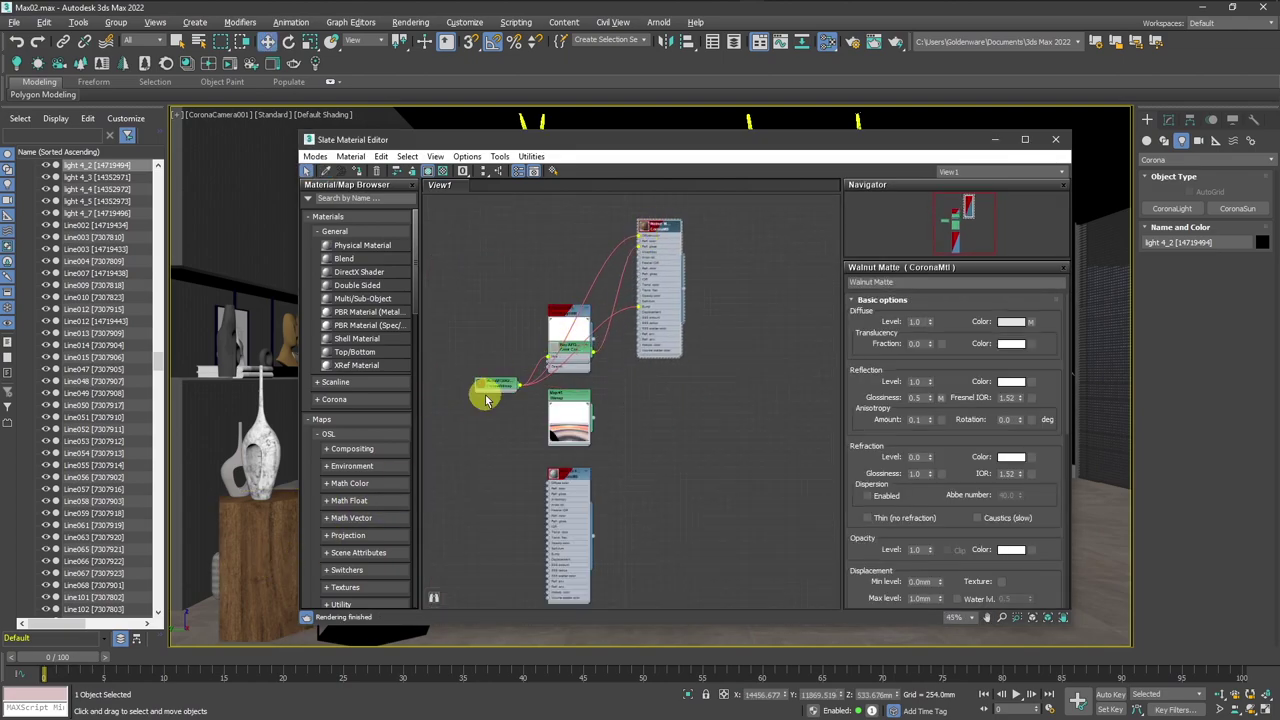
{"action": "left_click_drag", "start_coordinate": [488, 384], "coordinate": [547, 240]}
{"action": "mouse_move", "coordinate": [578, 314]}
{"action": "left_mouse_down"}
{"action": "mouse_move", "coordinate": [590, 270]}
{"action": "mouse_move", "coordinate": [494, 296]}
{"action": "left_mouse_up"}
{"action": "left_click_drag", "start_coordinate": [576, 352], "coordinate": [582, 268]}
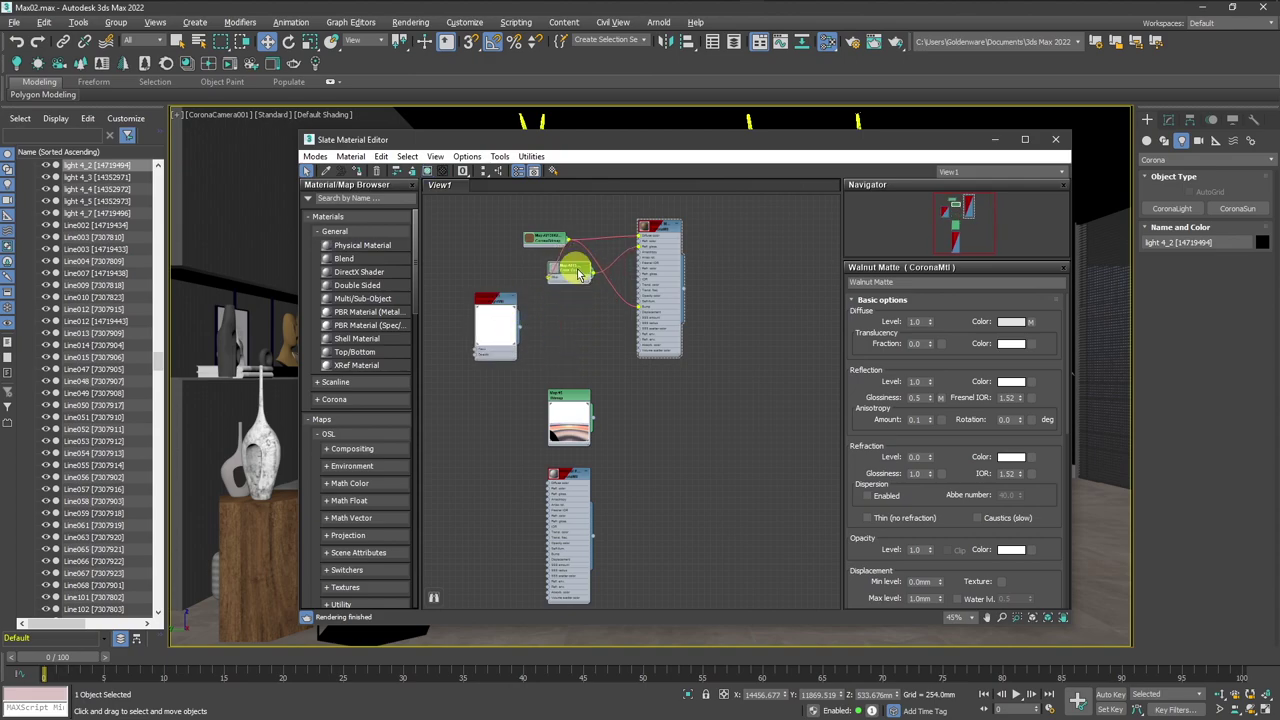
{"action": "scroll", "coordinate": [646, 223], "scroll_direction": "up", "scroll_amount": 2}
{"action": "left_click", "coordinate": [668, 230]}
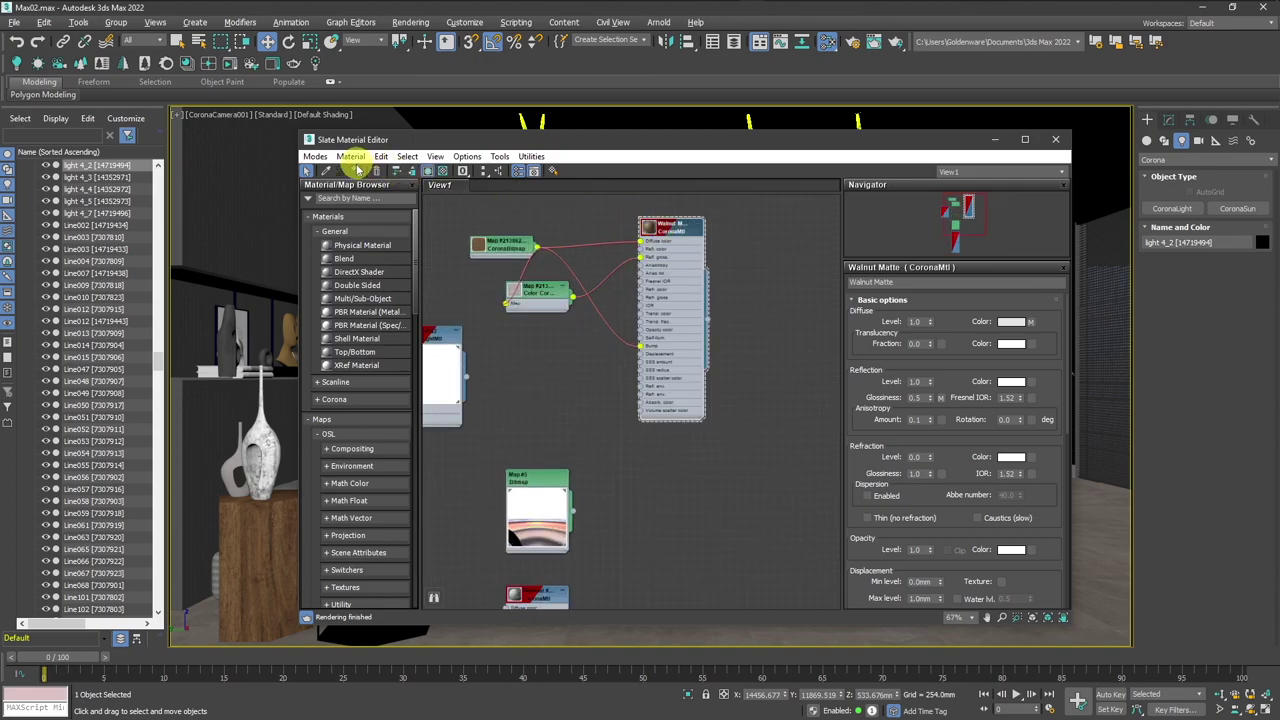
Replace the stand's pasted UVW Map with a new Box UVW Map modifier.
{"action": "left_click", "coordinate": [1066, 140]}
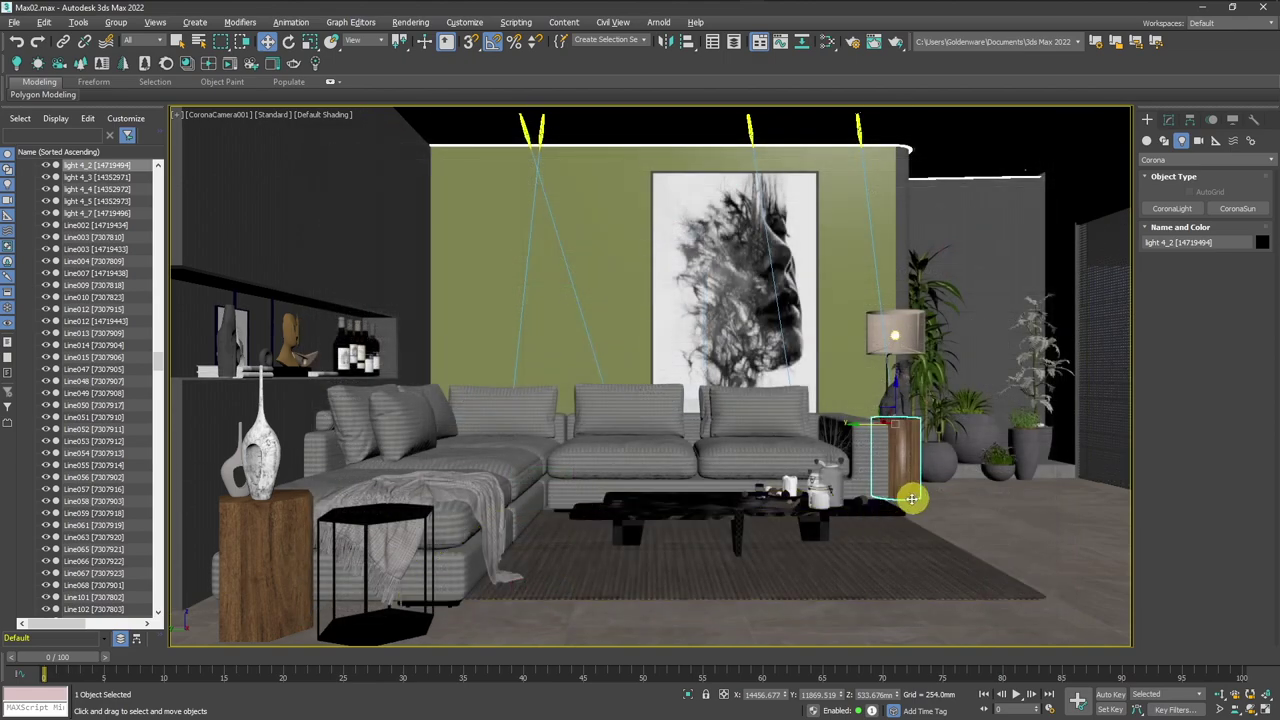
{"action": "left_click", "coordinate": [1168, 120]}
{"action": "left_click", "coordinate": [1186, 198]}
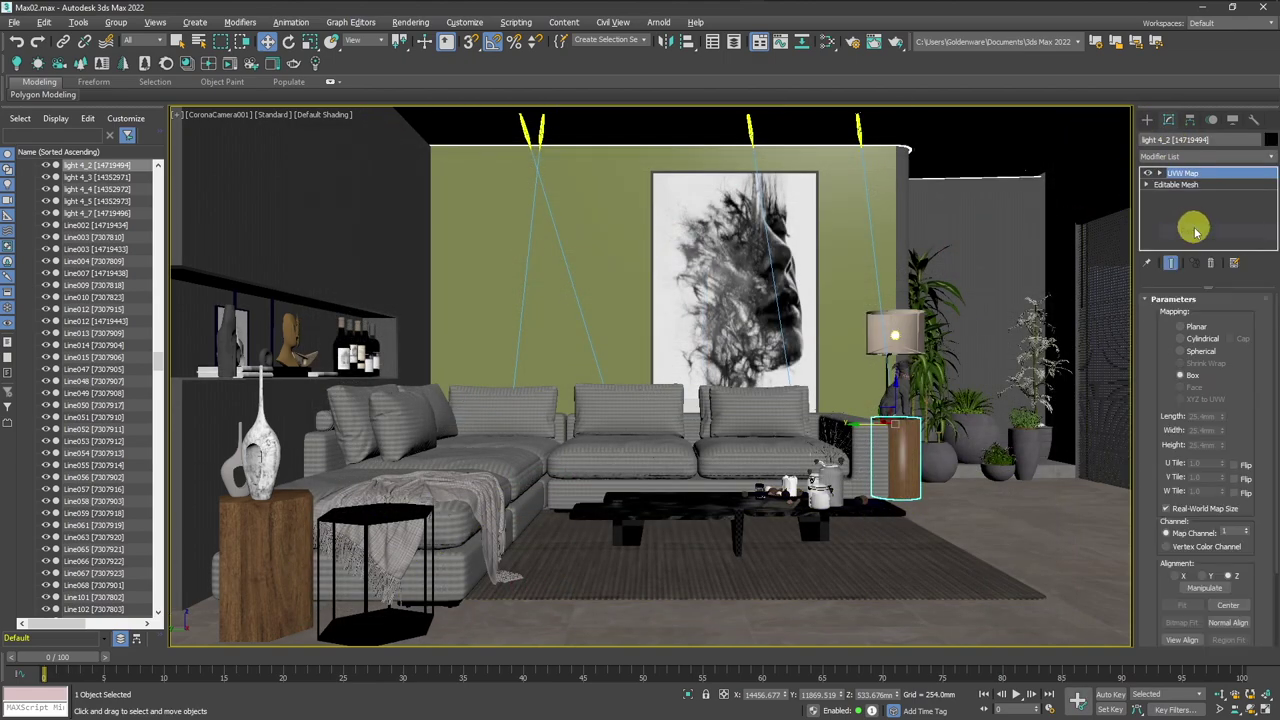
{"action": "right_click", "coordinate": [1207, 177]}
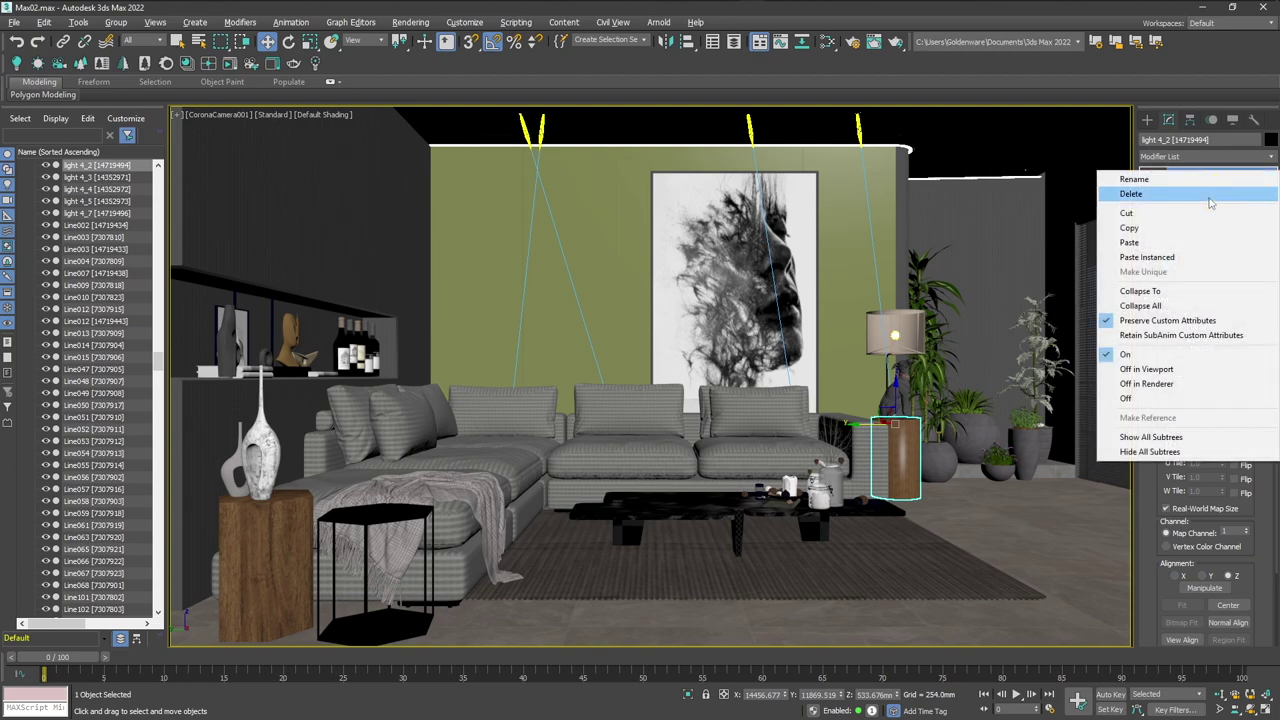
{"action": "left_click", "coordinate": [1180, 193]}
{"action": "left_click", "coordinate": [1199, 158]}
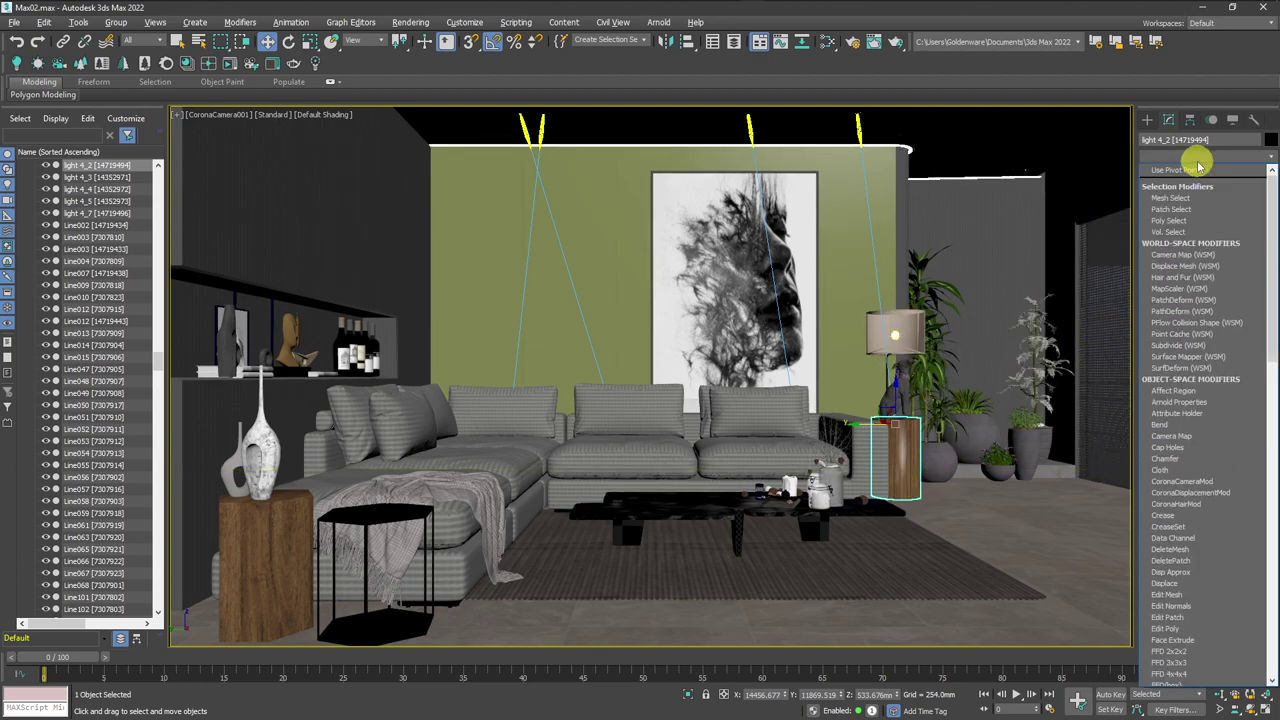
{"action": "scroll", "coordinate": [1195, 300], "scroll_direction": "down", "scroll_amount": 10}
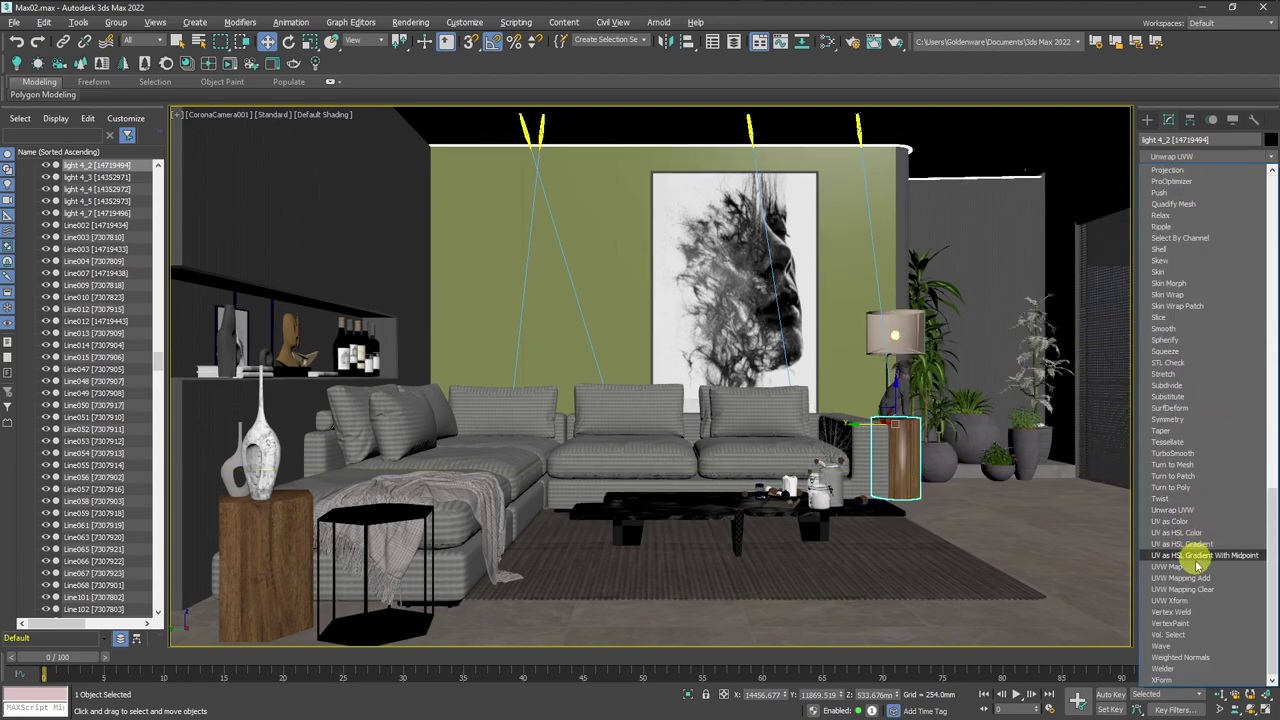
{"action": "left_click", "coordinate": [1195, 566]}
{"action": "left_click", "coordinate": [1181, 375]}
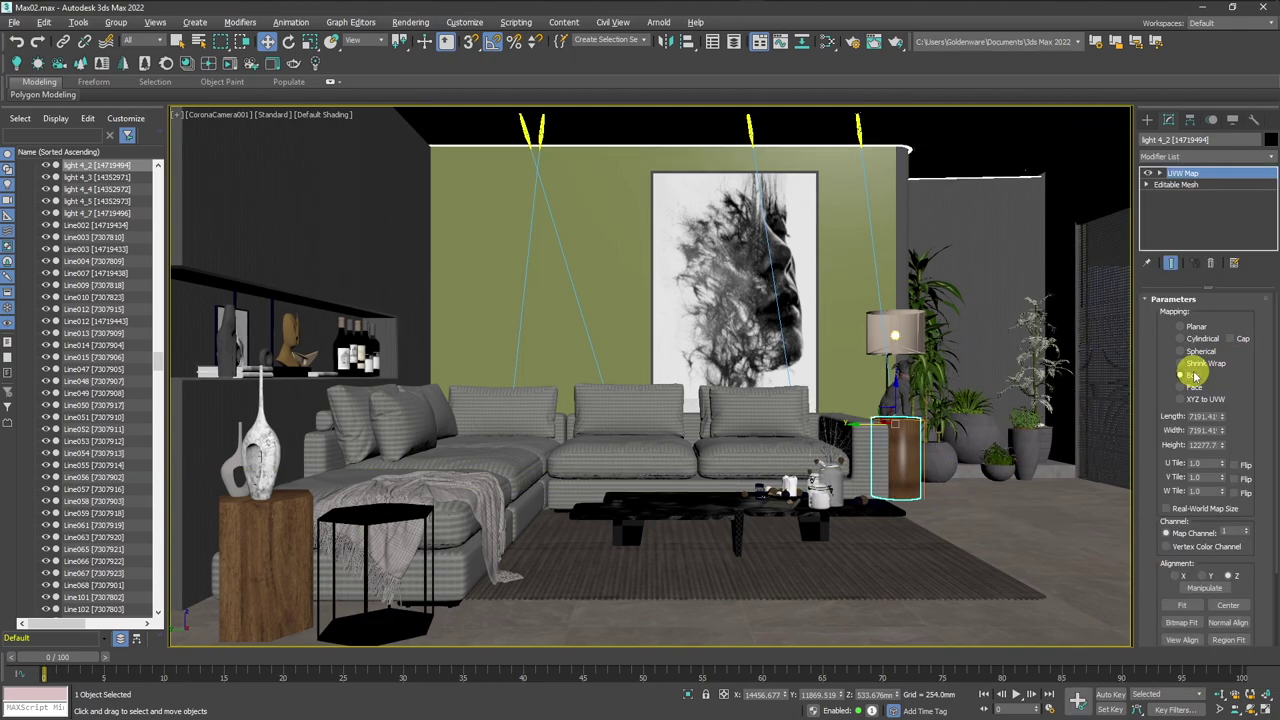
{"action": "left_click", "coordinate": [1166, 508]}
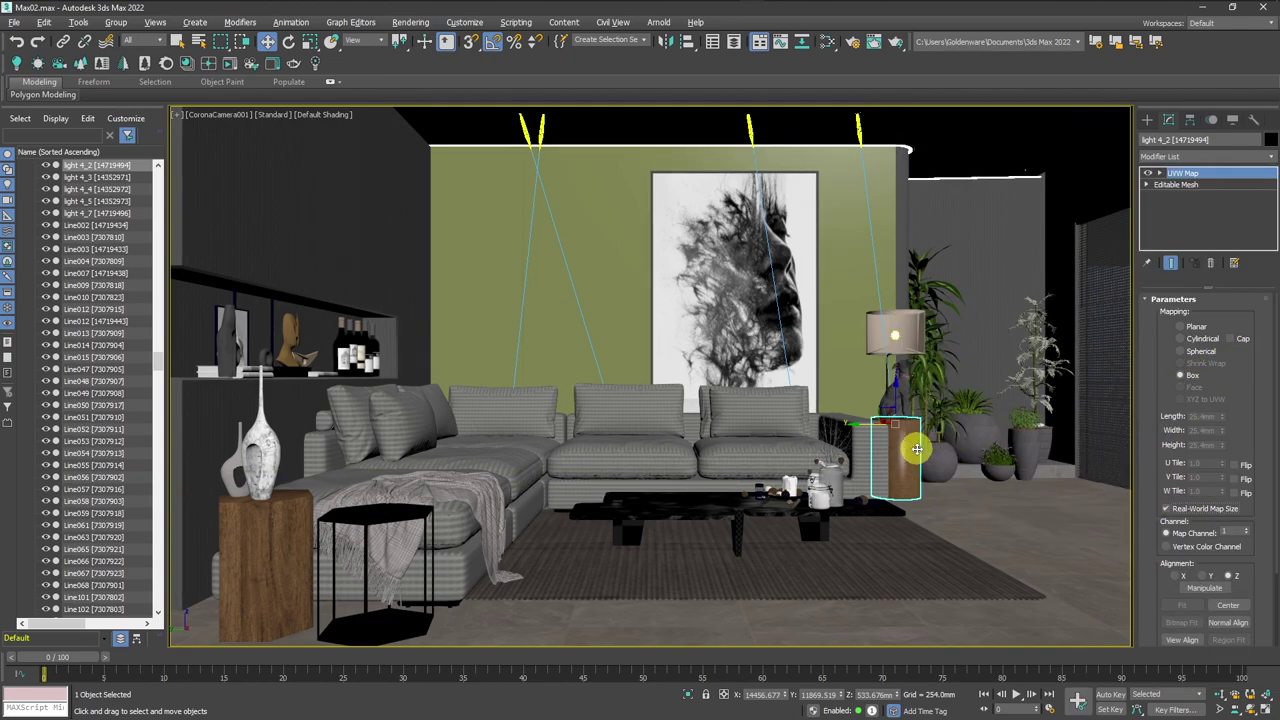
Rotate the stand's mapping gizmo 90° so the wood grain runs vertically.
{"action": "key", "text": "p"}
{"action": "key", "text": "z"}
{"action": "scroll", "coordinate": [891, 474], "scroll_direction": "up", "scroll_amount": 2}
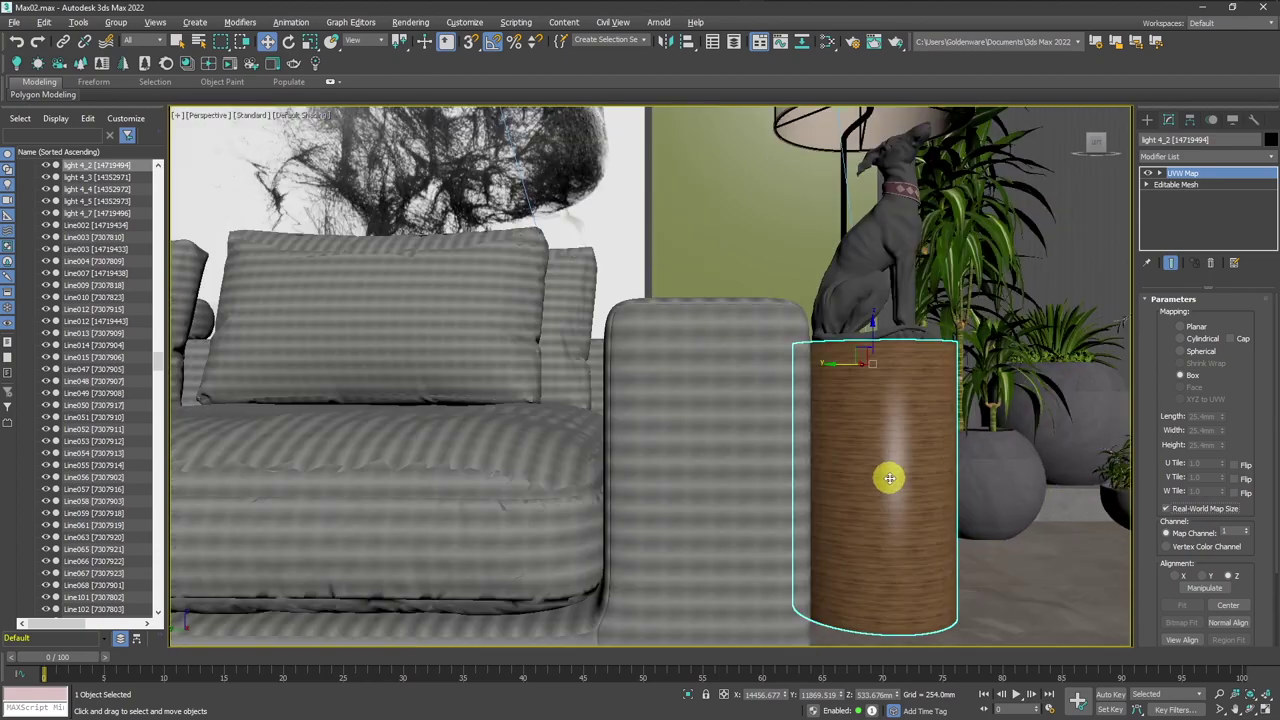
{"action": "scroll", "coordinate": [826, 474], "scroll_direction": "up", "scroll_amount": 2}
{"action": "left_click", "coordinate": [1160, 174]}
{"action": "left_click", "coordinate": [1183, 185]}
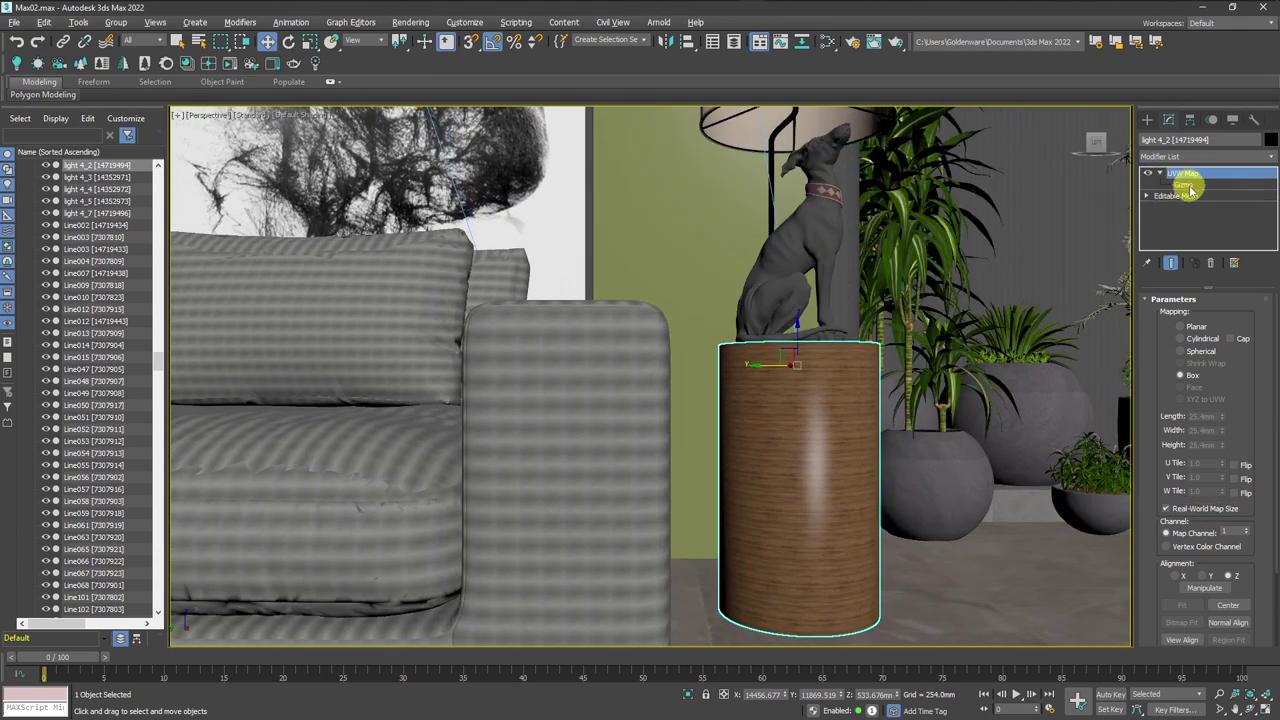
{"action": "key", "text": "e"}
{"action": "left_click_drag", "start_coordinate": [821, 451], "coordinate": [873, 488]}
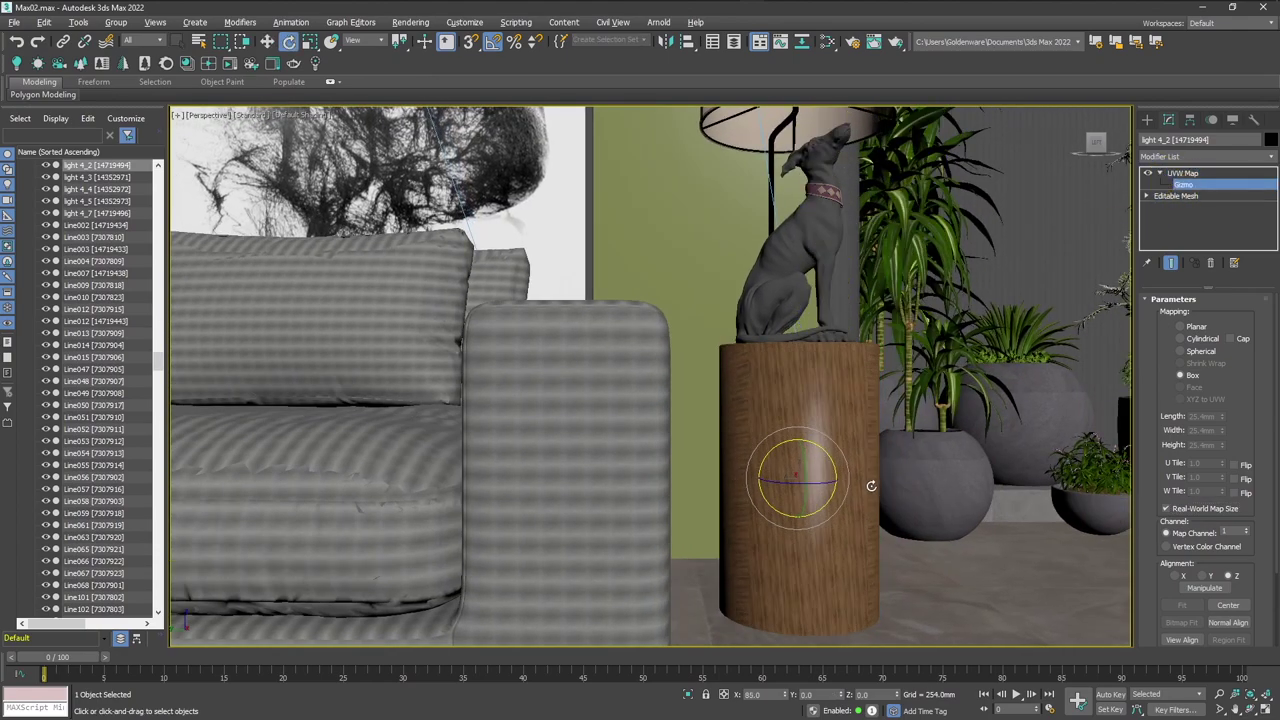
{"action": "scroll", "coordinate": [845, 470], "scroll_direction": "down", "scroll_amount": 4}
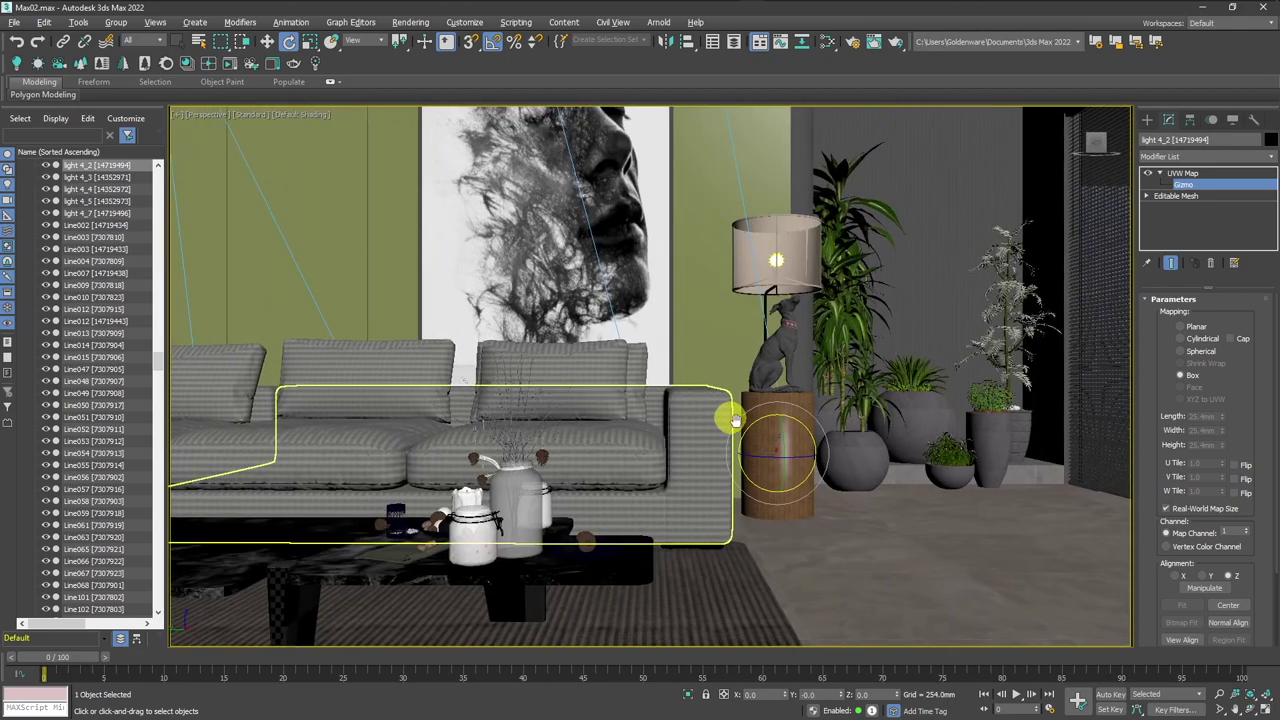
{"action": "middle_click_drag", "start_coordinate": [735, 418], "coordinate": [745, 422], "text": "alt"}
{"action": "left_click", "coordinate": [1180, 534]}
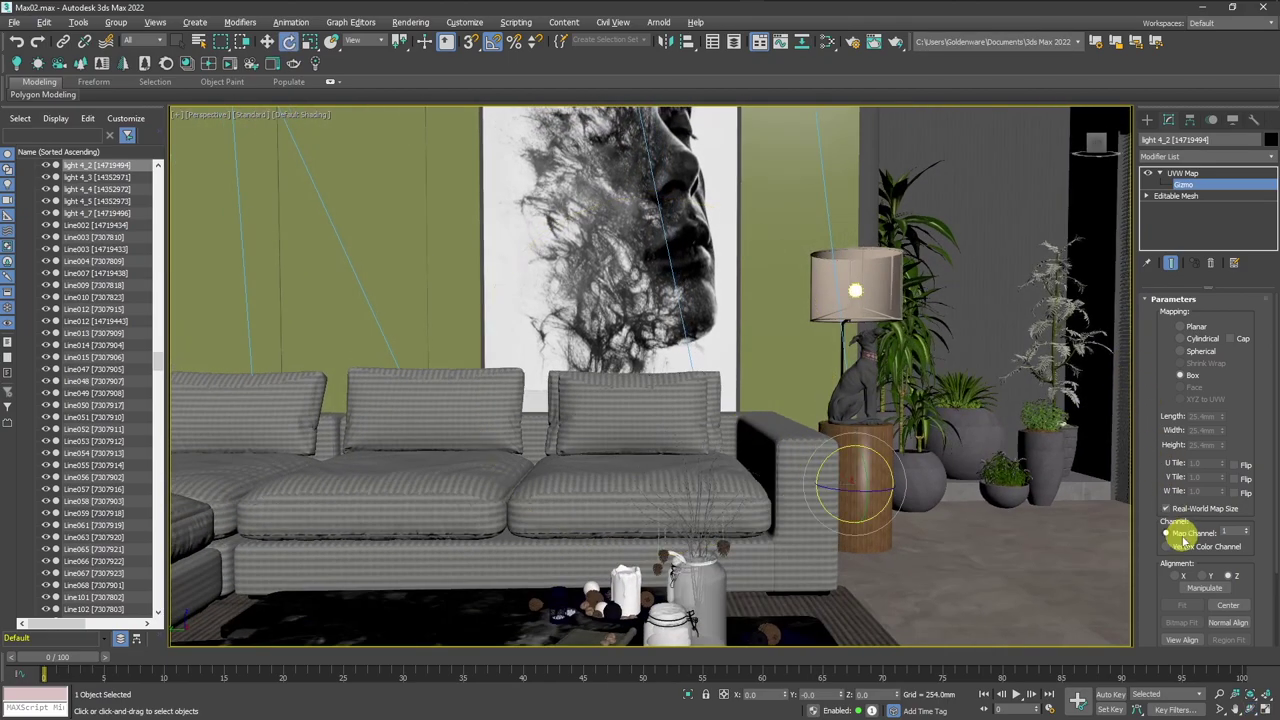
Turn off Real-World Map Size and set length, width and height to 20mm.
{"action": "left_click", "coordinate": [1182, 510]}
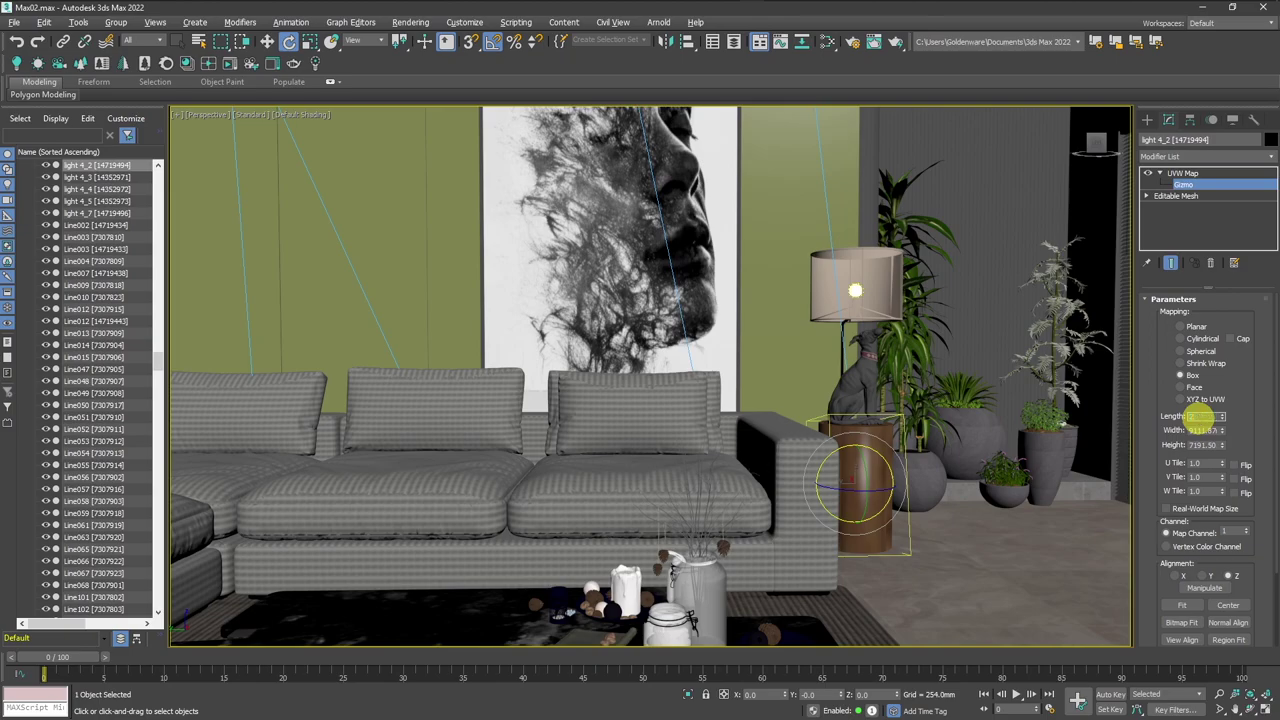
{"action": "type", "text": "20"}
{"action": "key", "text": "Tab"}
{"action": "type", "text": "20"}
{"action": "key", "text": "Tab"}
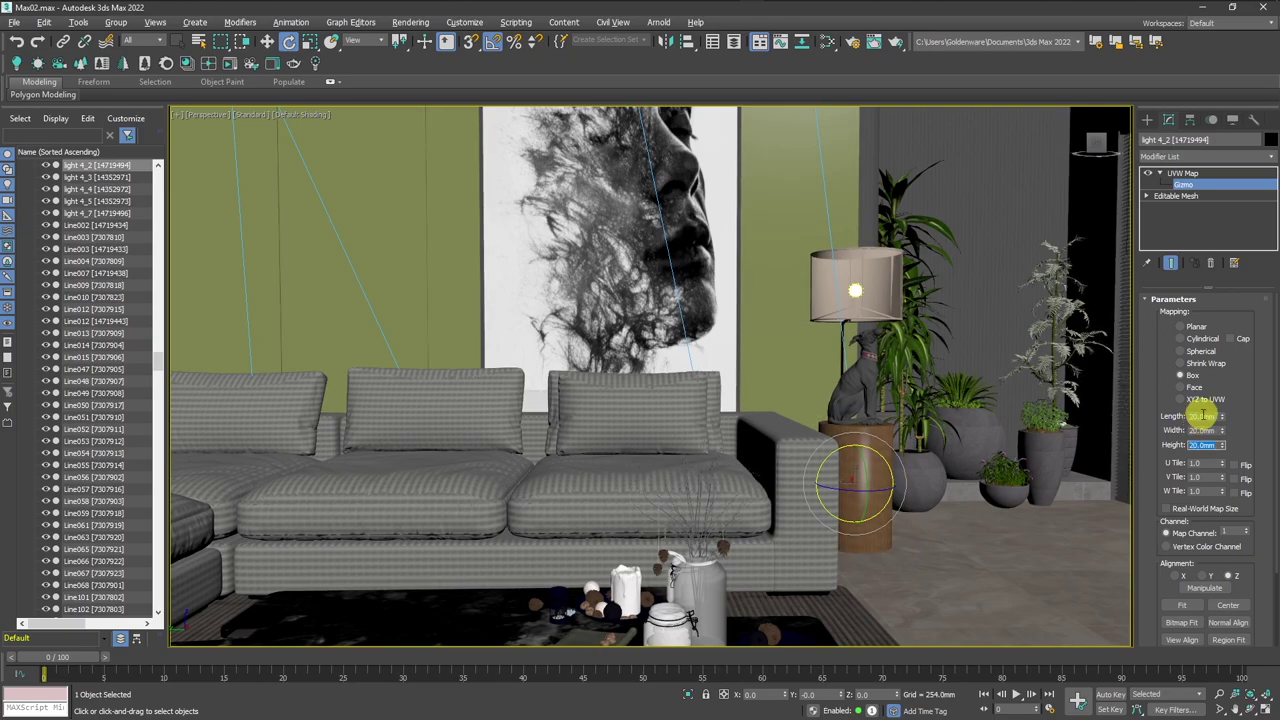
{"action": "key", "text": "z"}
{"action": "key", "text": "shift+z"}
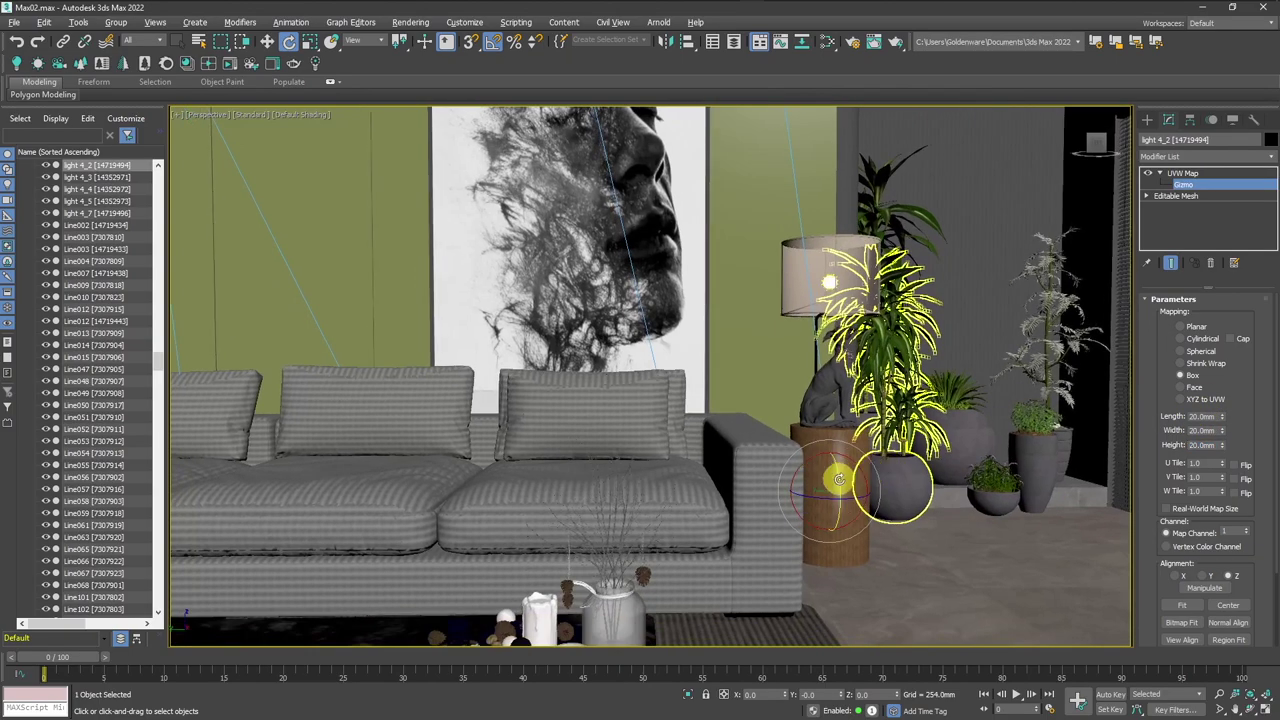
Render the Corona camera view interactively with LightMix environment at 1.0, then stop and close it.
{"action": "key", "text": "w"}
{"action": "key", "text": "c"}
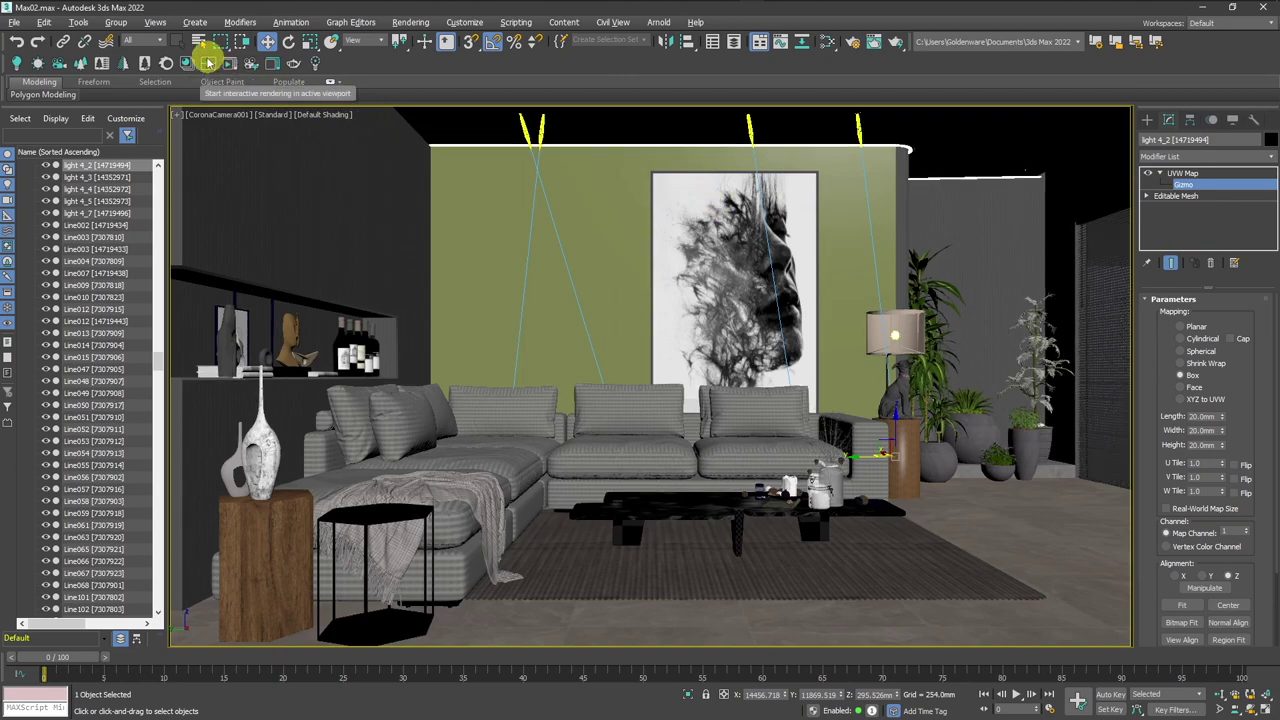
{"action": "left_click", "coordinate": [213, 64]}
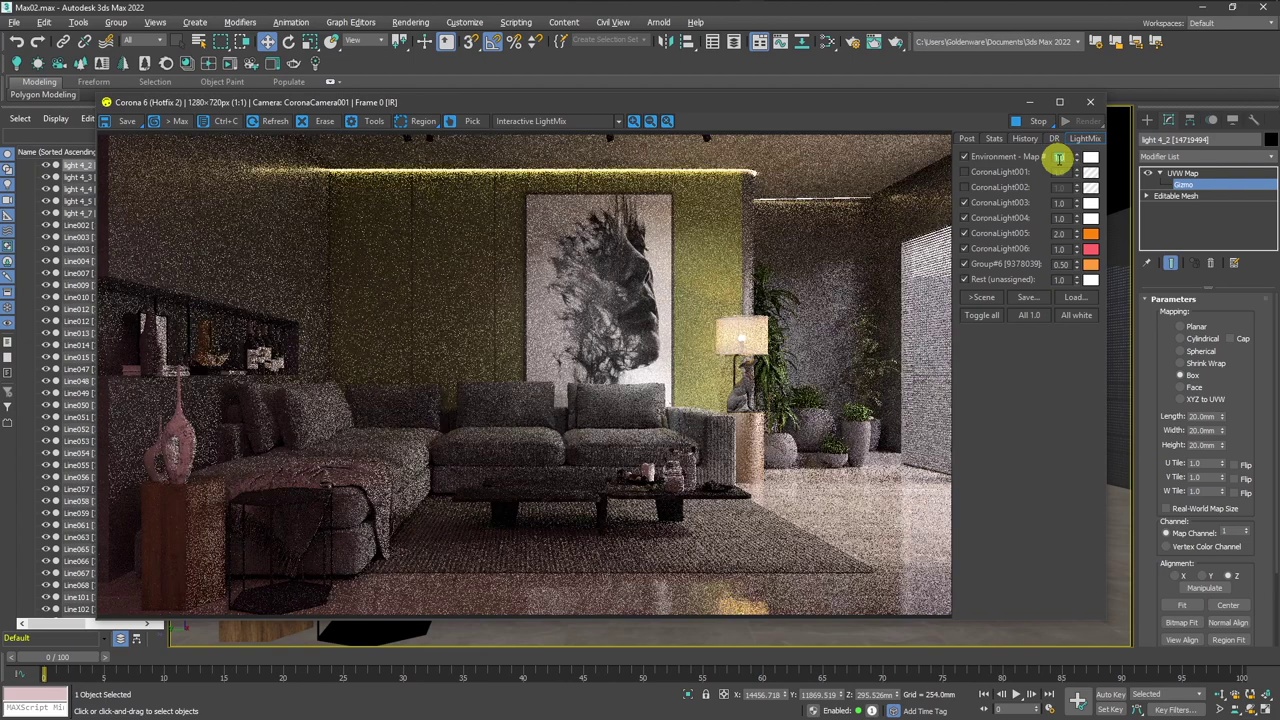
{"action": "left_click", "coordinate": [1020, 123]}
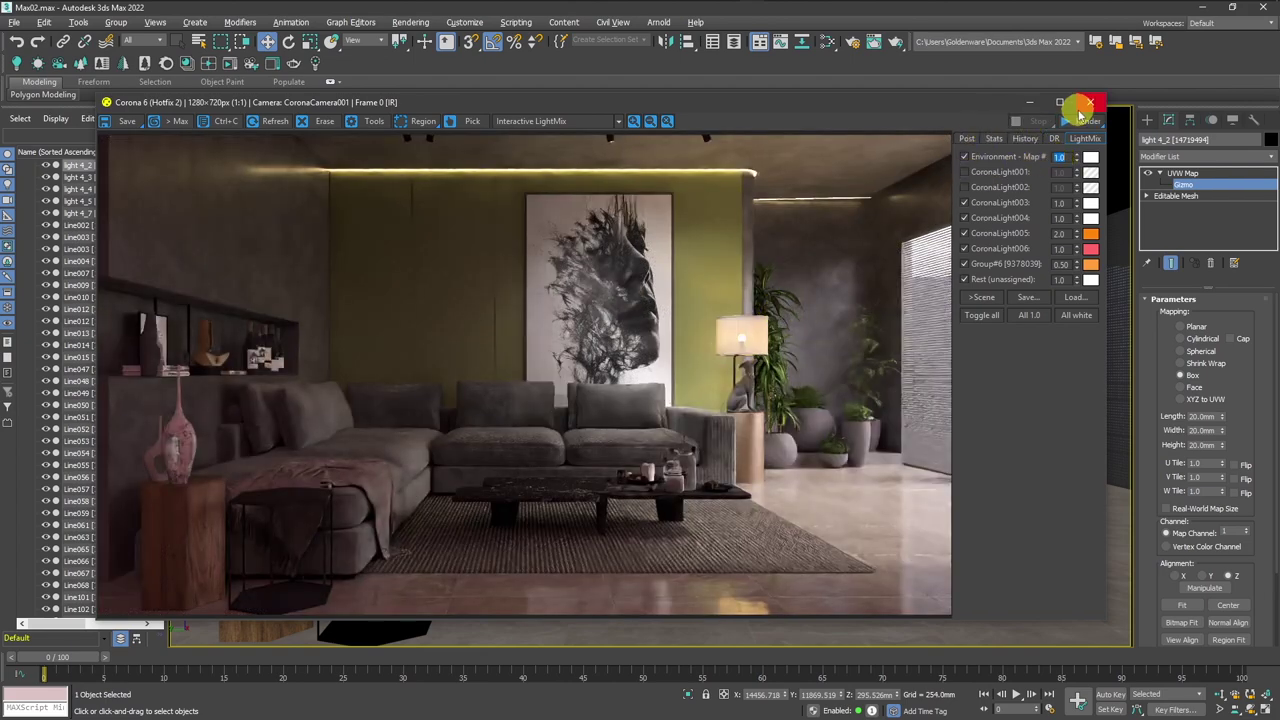
{"action": "left_click", "coordinate": [1089, 103]}
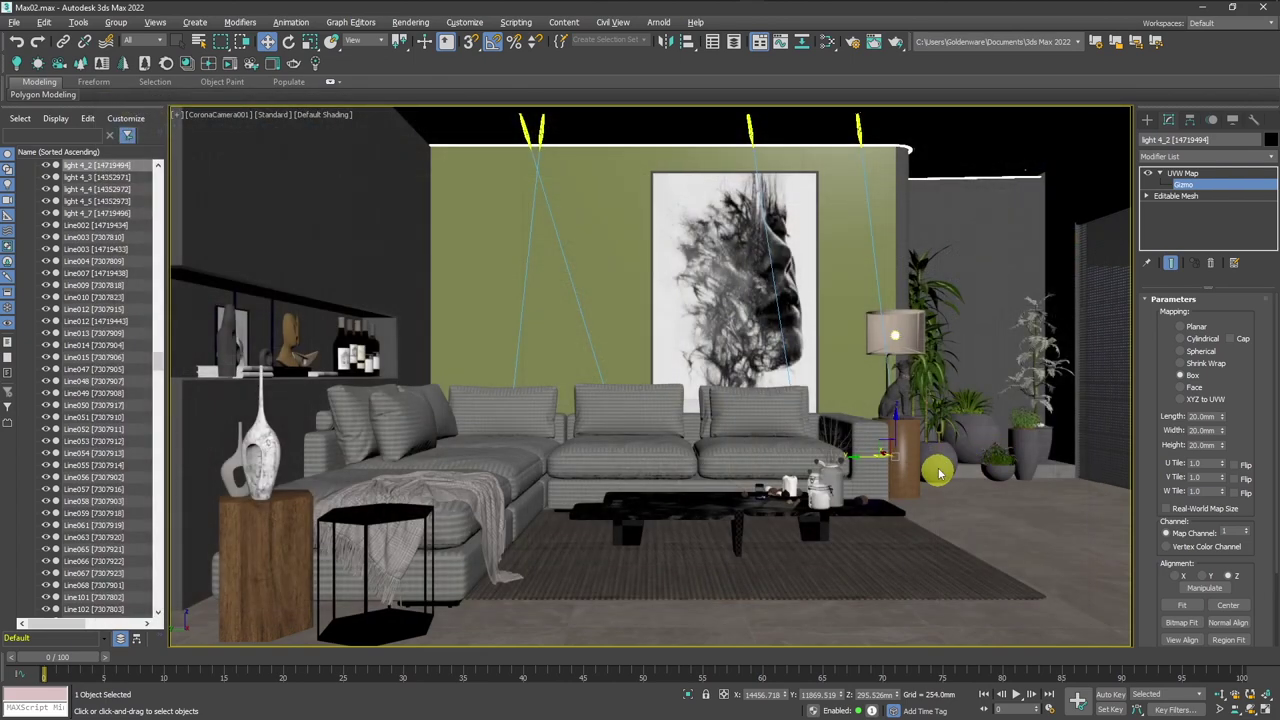
Orbit the perspective view toward the round potted plants and check the Corona Image Editor.
{"action": "key", "text": "p"}
{"action": "scroll", "coordinate": [995, 433], "scroll_direction": "up", "scroll_amount": 5}
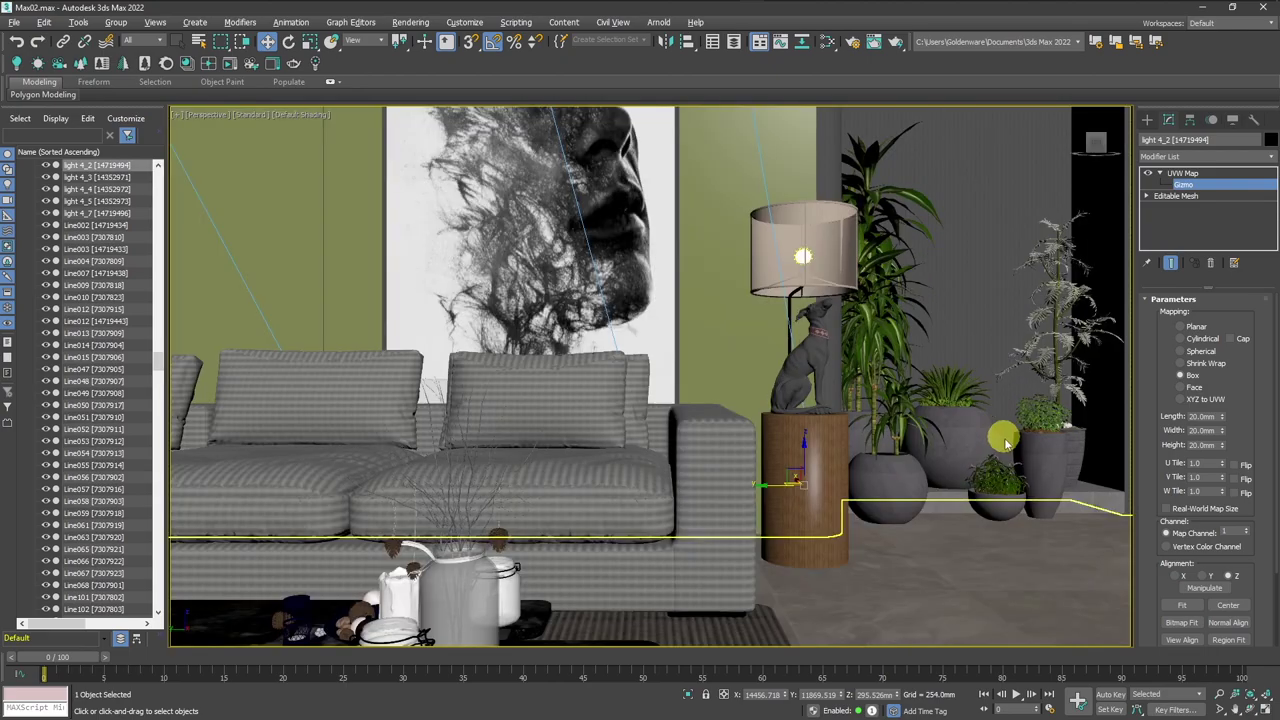
{"action": "scroll", "coordinate": [1000, 443], "scroll_direction": "up", "scroll_amount": 4}
{"action": "middle_click_drag", "start_coordinate": [931, 437], "coordinate": [651, 443]}
{"action": "left_click_drag", "start_coordinate": [640, 441], "coordinate": [651, 443]}
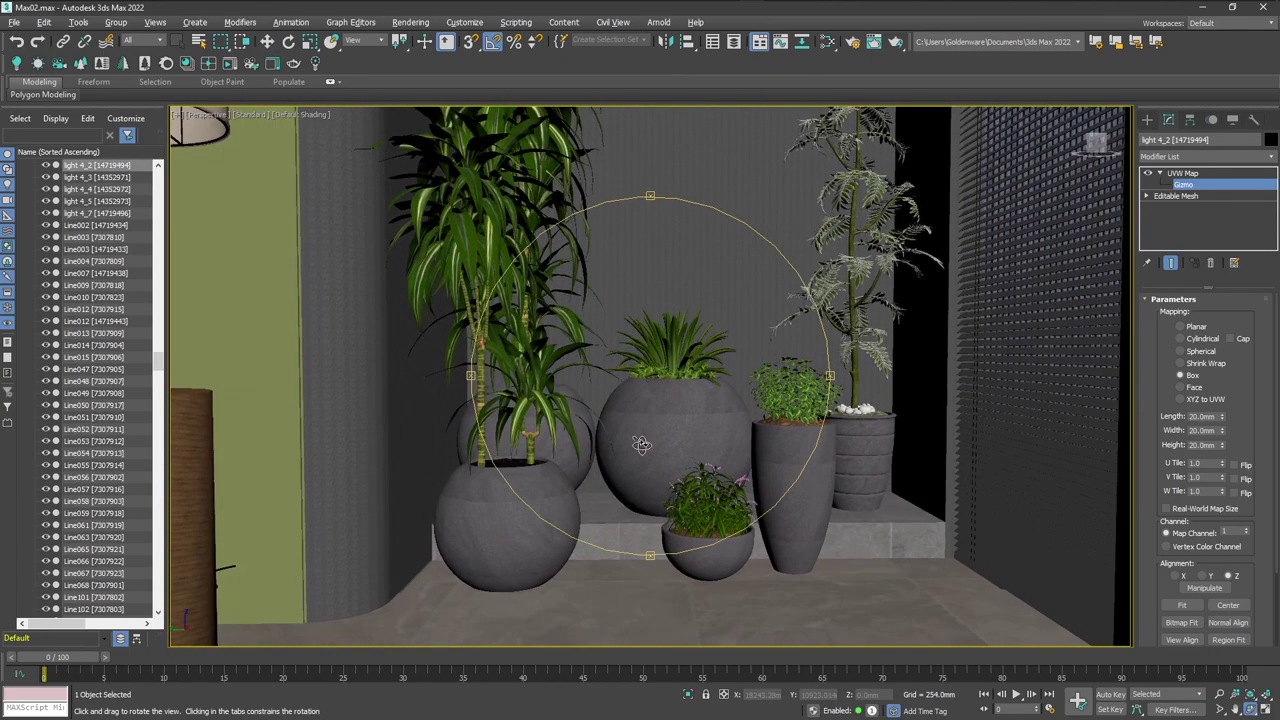
{"action": "right_click", "coordinate": [651, 443]}
{"action": "left_click", "coordinate": [1148, 120]}
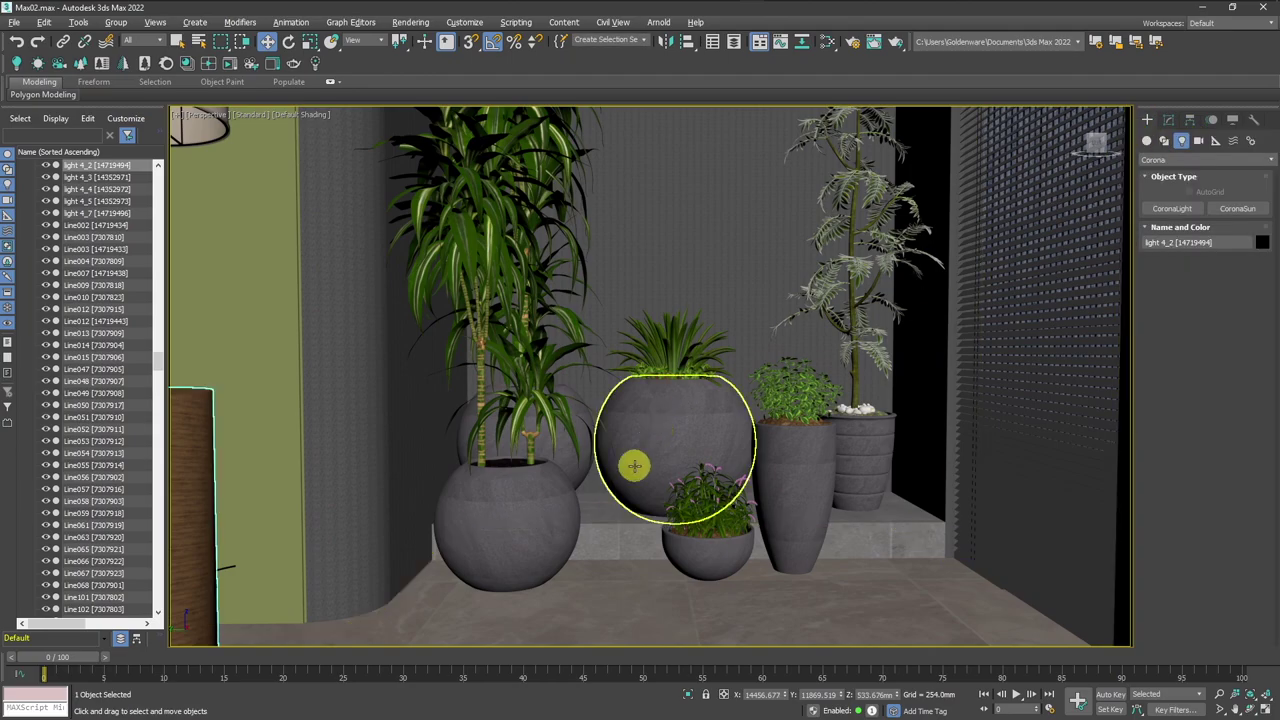
{"action": "key", "text": "alt+Tab"}
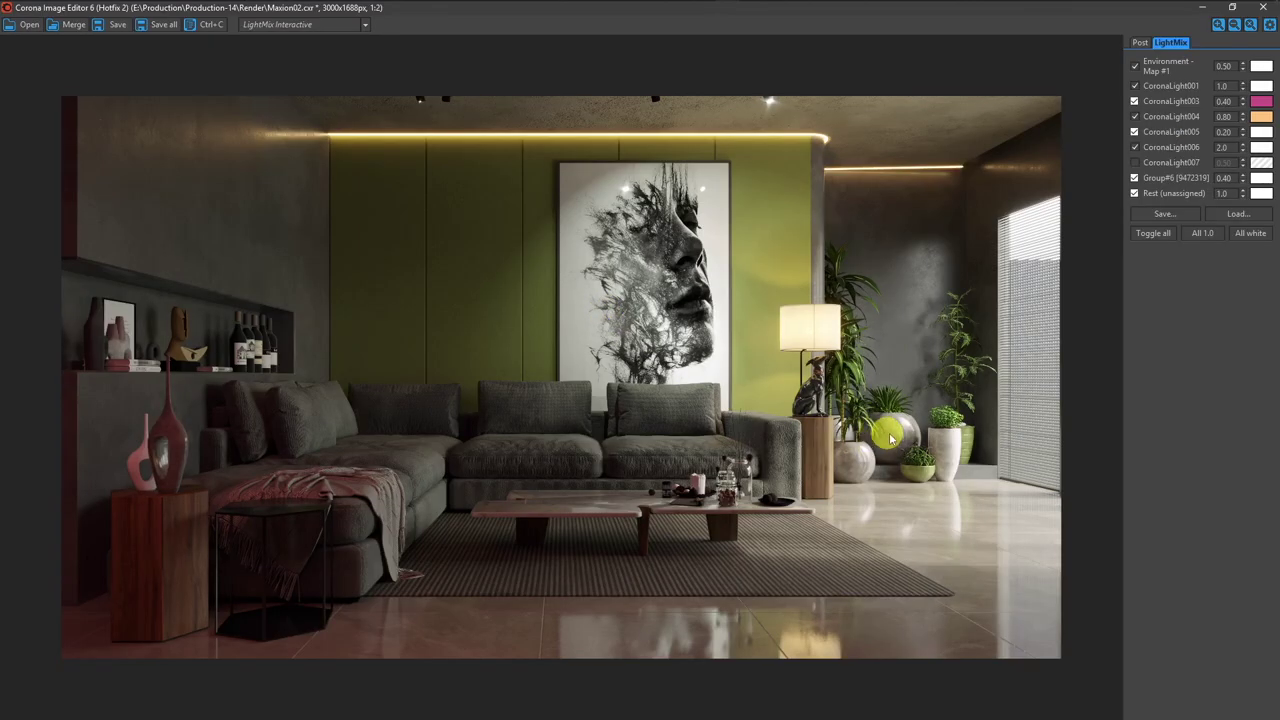
{"action": "key", "text": "alt+Tab"}
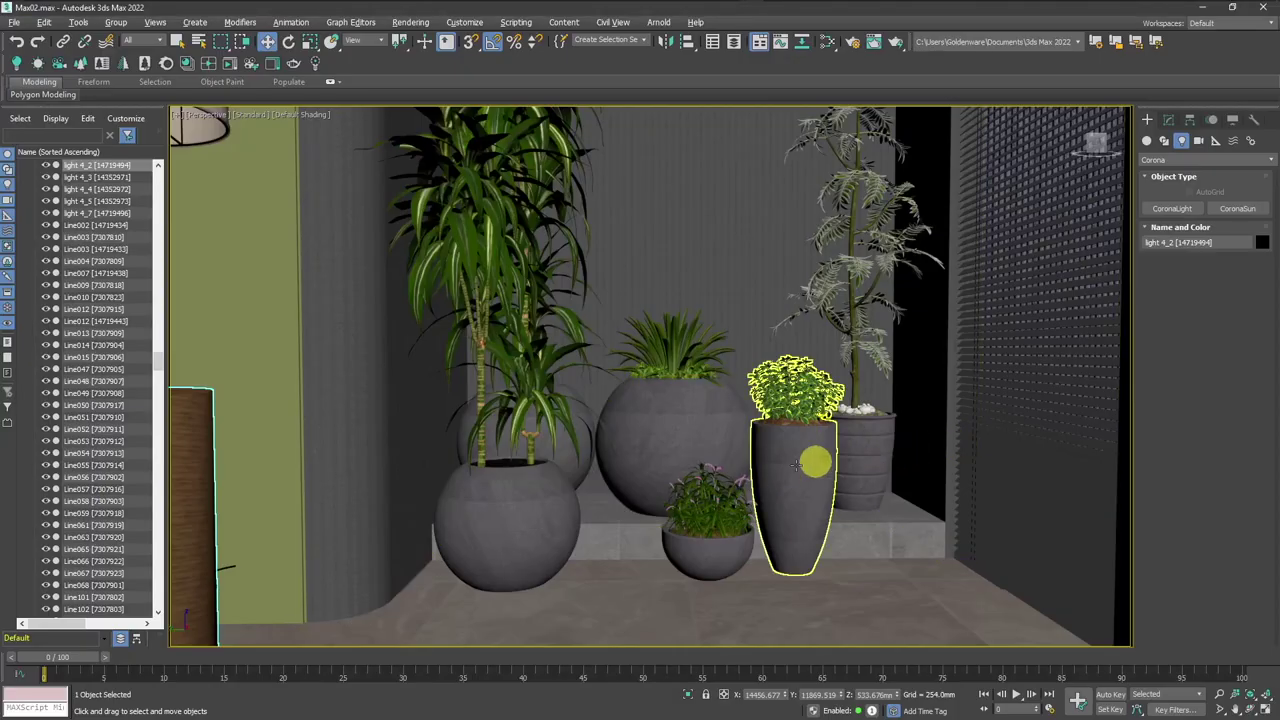
Select the left and middle round pot groups and ungroup them.
{"action": "left_click", "coordinate": [653, 435]}
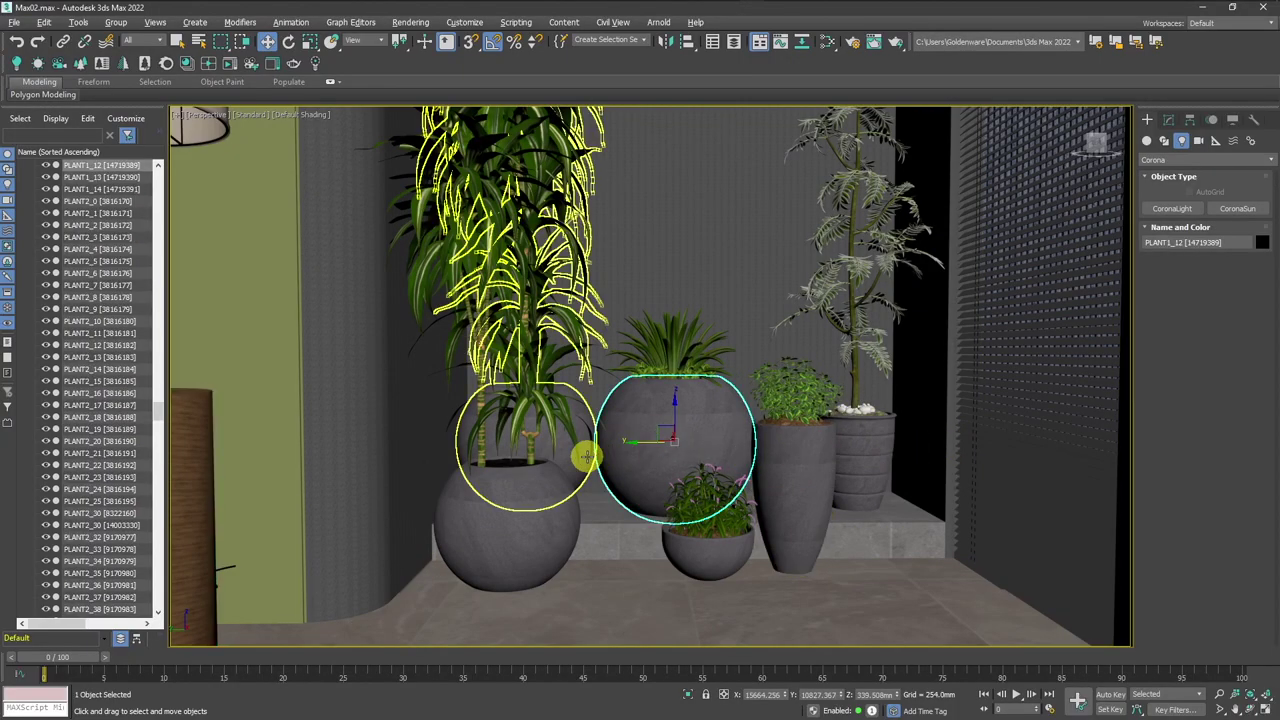
{"action": "left_click", "coordinate": [571, 451]}
{"action": "left_click", "coordinate": [541, 501], "text": "ctrl"}
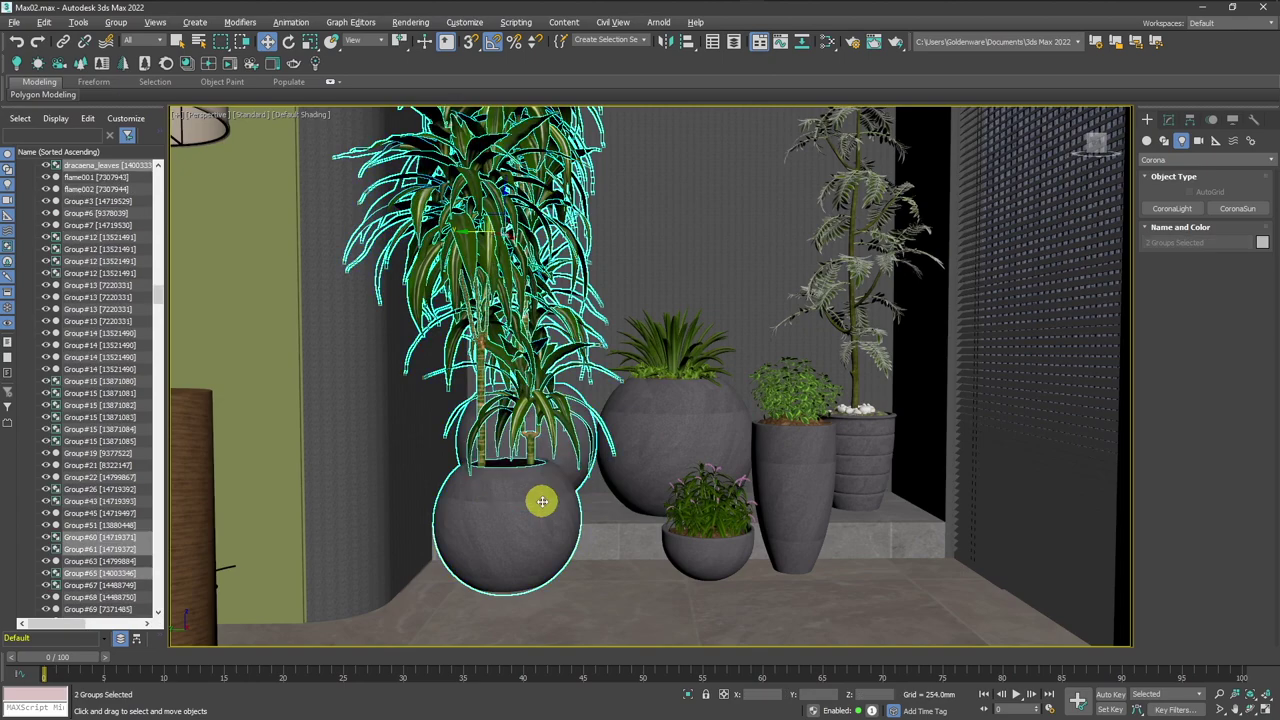
{"action": "left_click", "coordinate": [650, 460], "text": "ctrl"}
{"action": "left_click", "coordinate": [530, 485]}
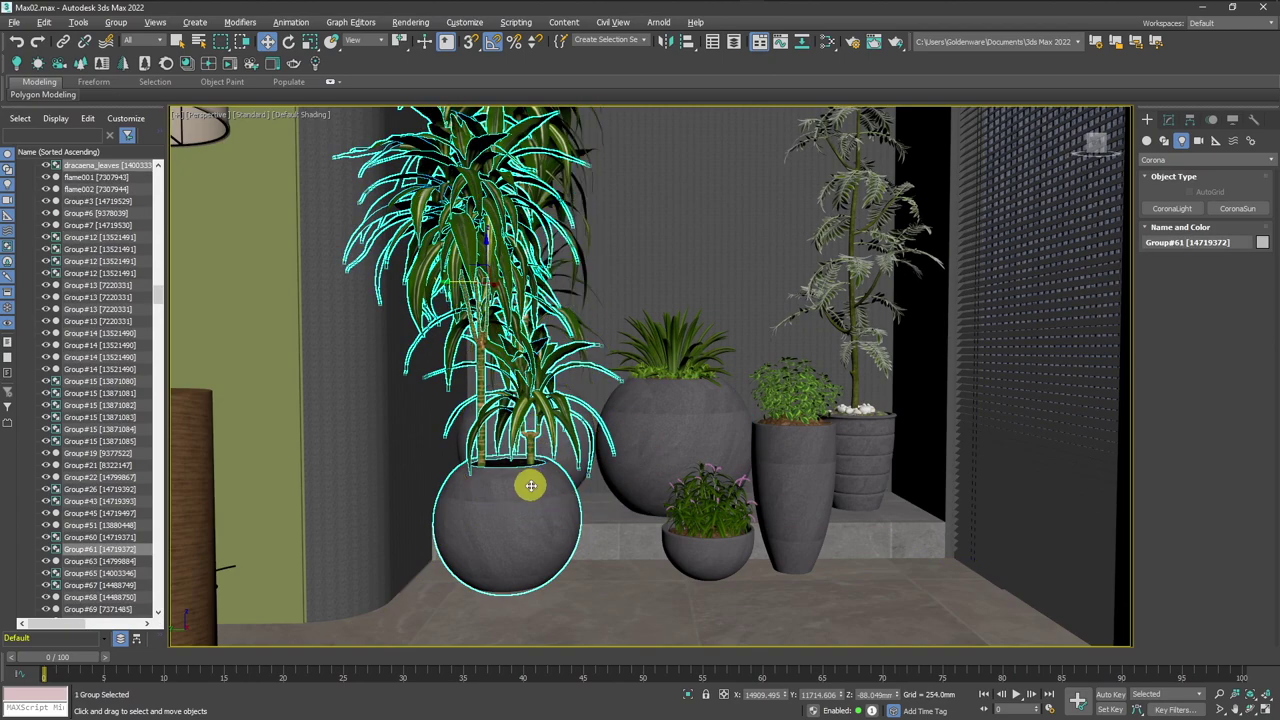
{"action": "left_click", "coordinate": [549, 437], "text": "ctrl"}
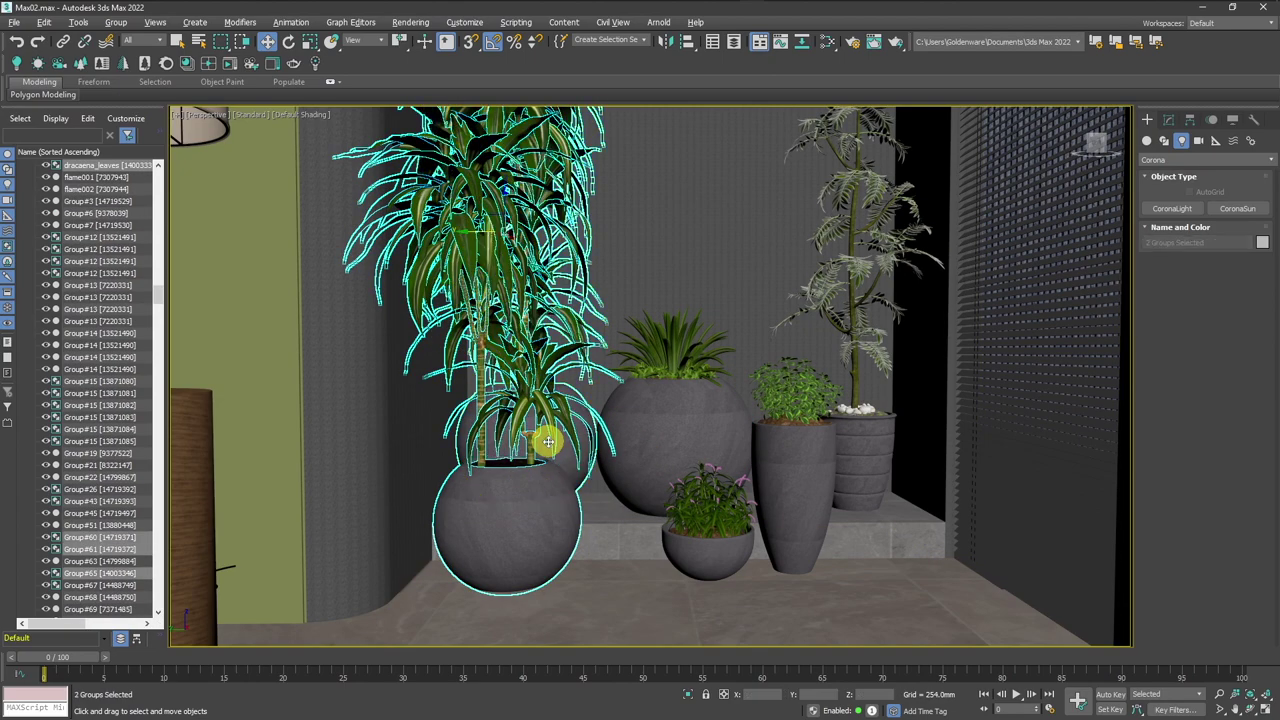
{"action": "left_click", "coordinate": [113, 22]}
{"action": "left_click", "coordinate": [128, 60]}
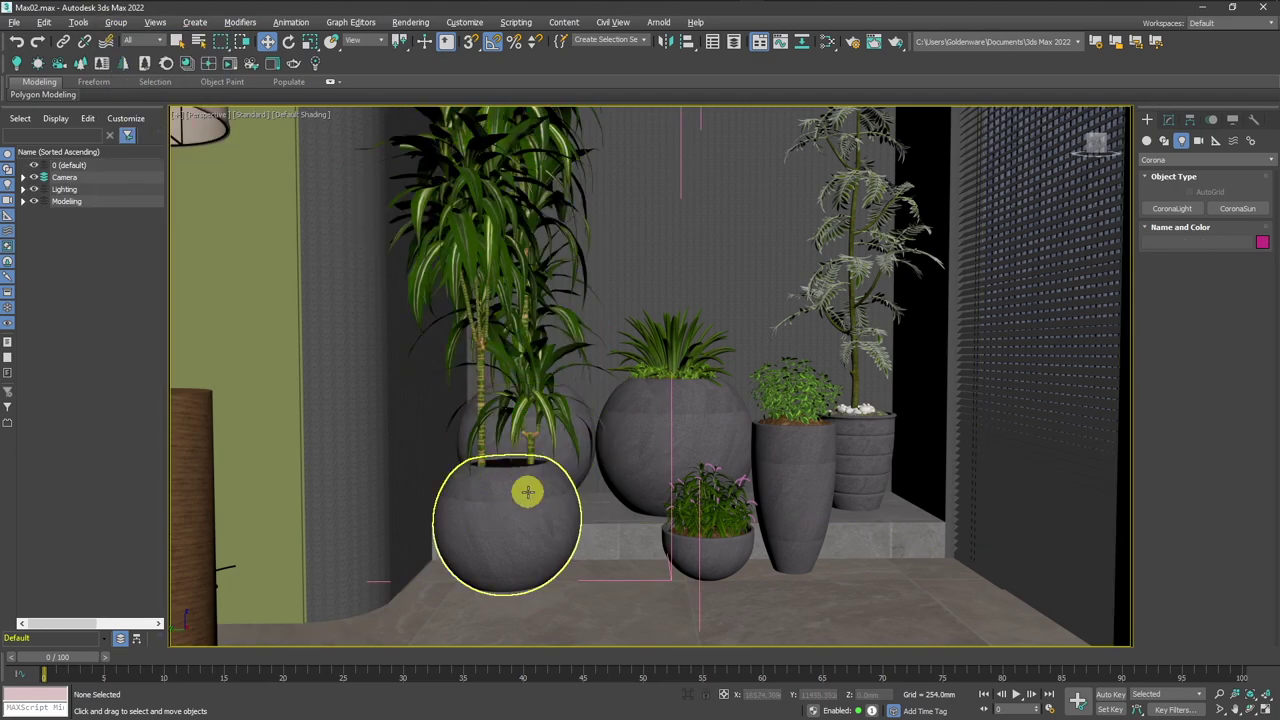
Select the left pot, its plant and the middle pot, then open the Corona Material Library.
{"action": "left_click", "coordinate": [529, 488]}
{"action": "left_click", "coordinate": [574, 467], "text": "ctrl"}
{"action": "left_click", "coordinate": [636, 452], "text": "ctrl"}
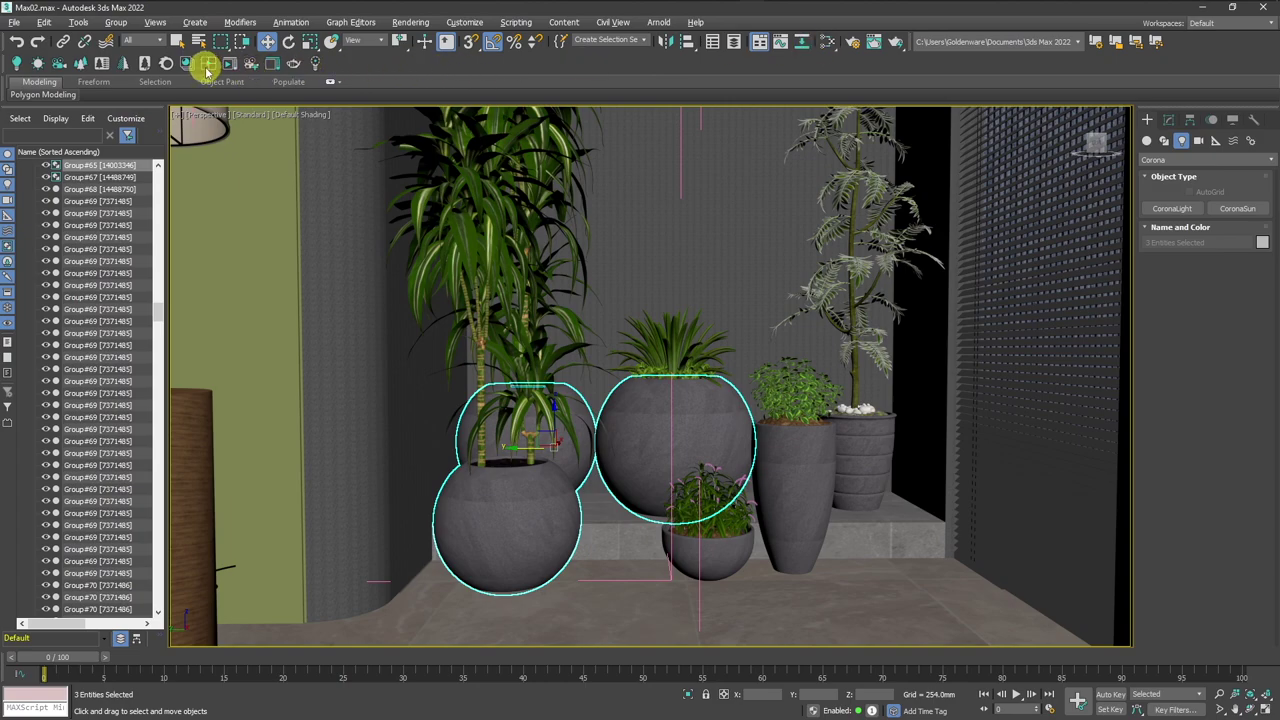
{"action": "left_click", "coordinate": [208, 65]}
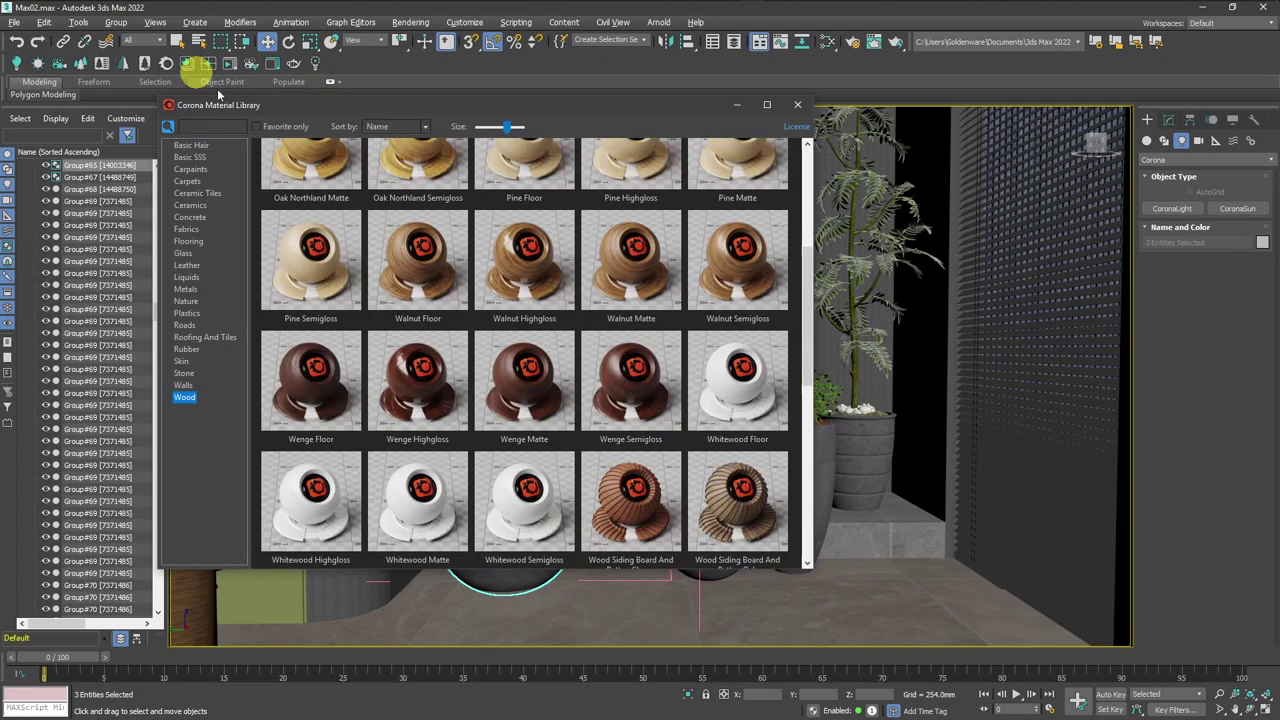
Assign a porcelain material from the Ceramics library to the selected round pots.
{"action": "left_click", "coordinate": [192, 205]}
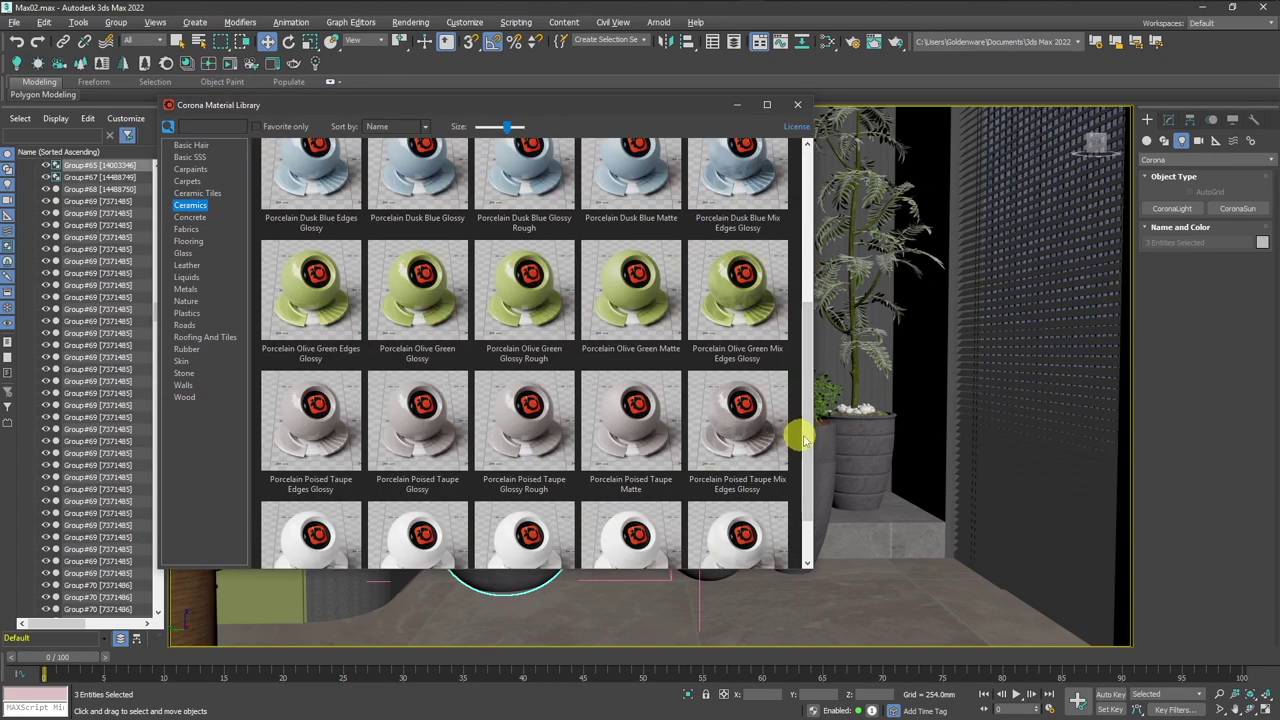
{"action": "mouse_move", "coordinate": [737, 420]}
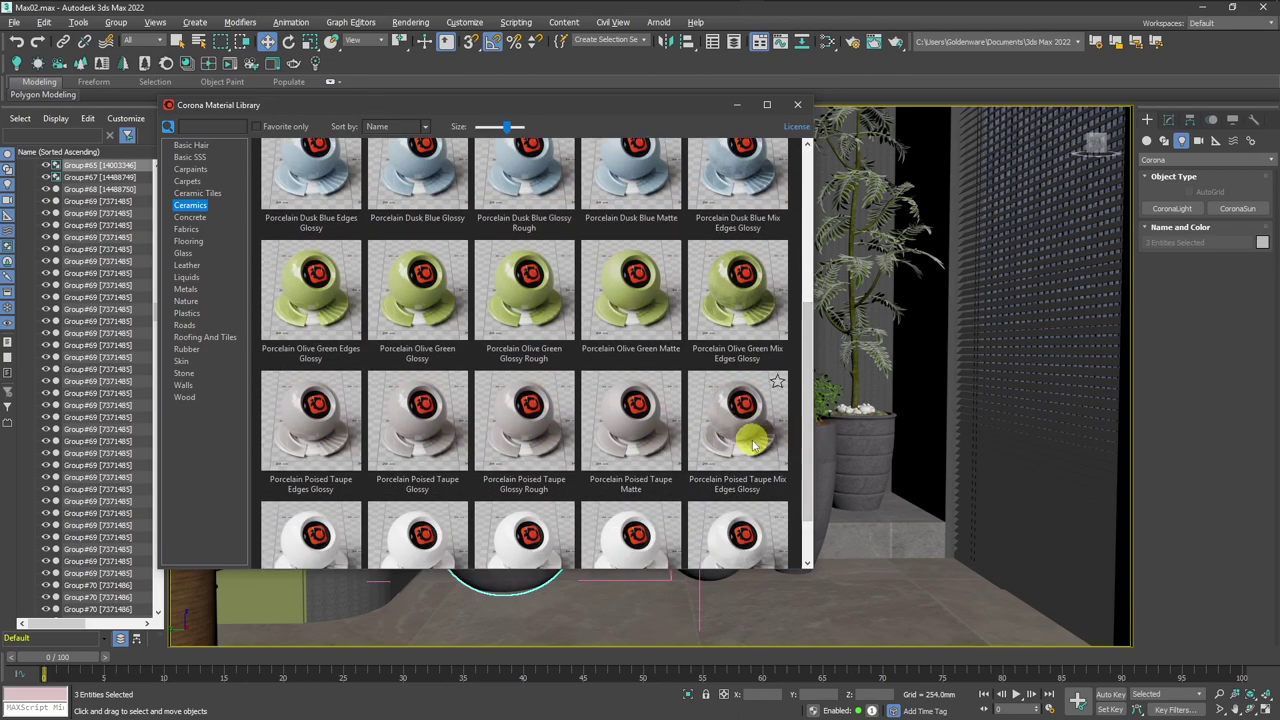
{"action": "right_click", "coordinate": [754, 444]}
{"action": "left_click", "coordinate": [787, 479]}
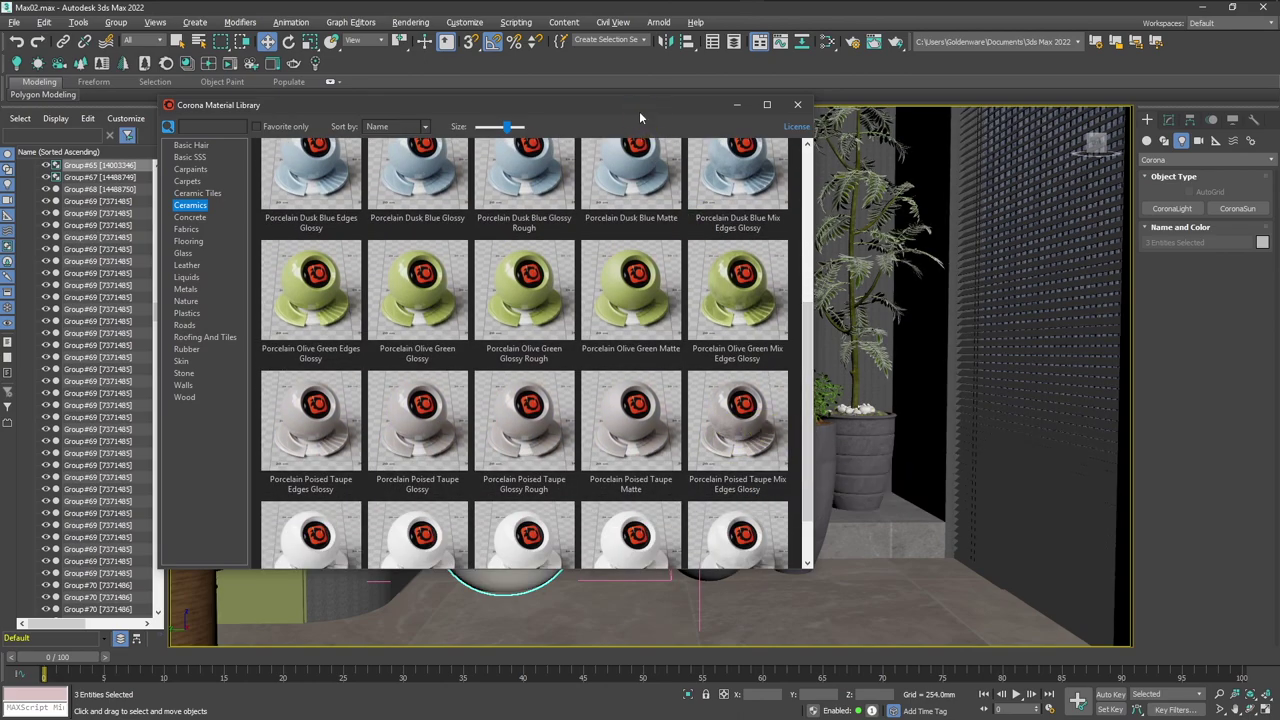
{"action": "left_click_drag", "start_coordinate": [640, 118], "coordinate": [475, 184]}
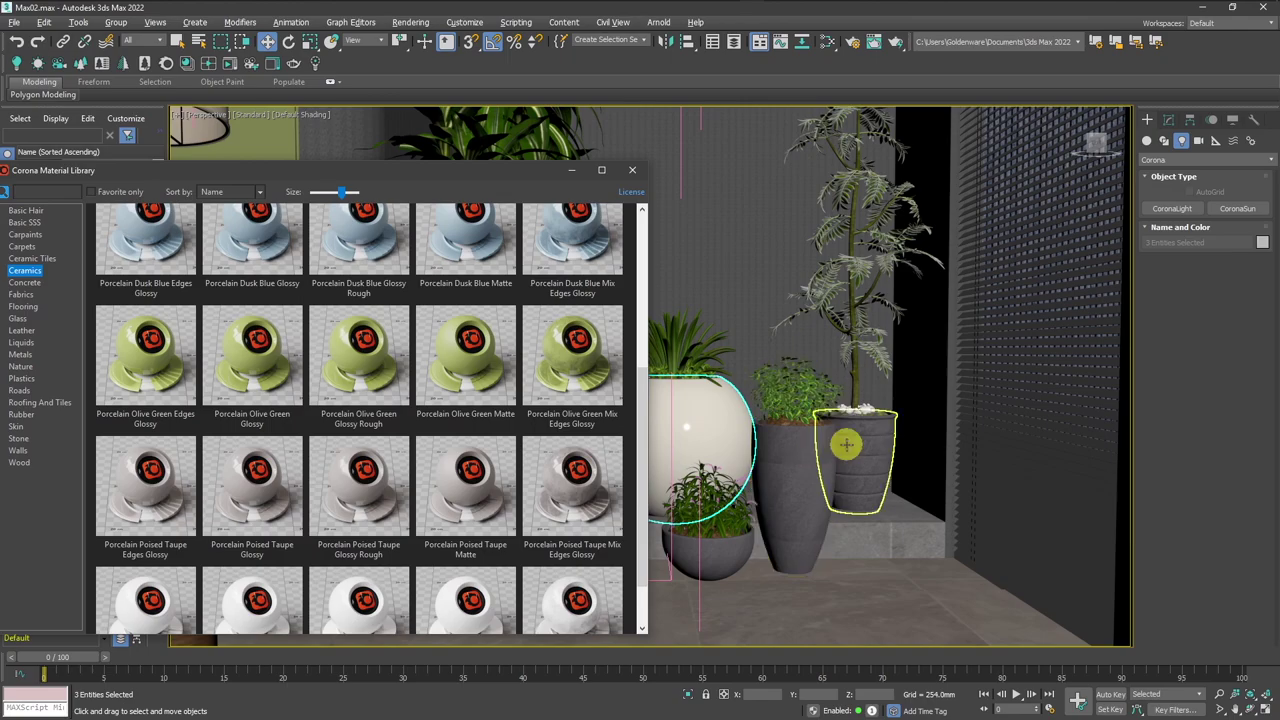
{"action": "key", "text": "alt+Tab"}
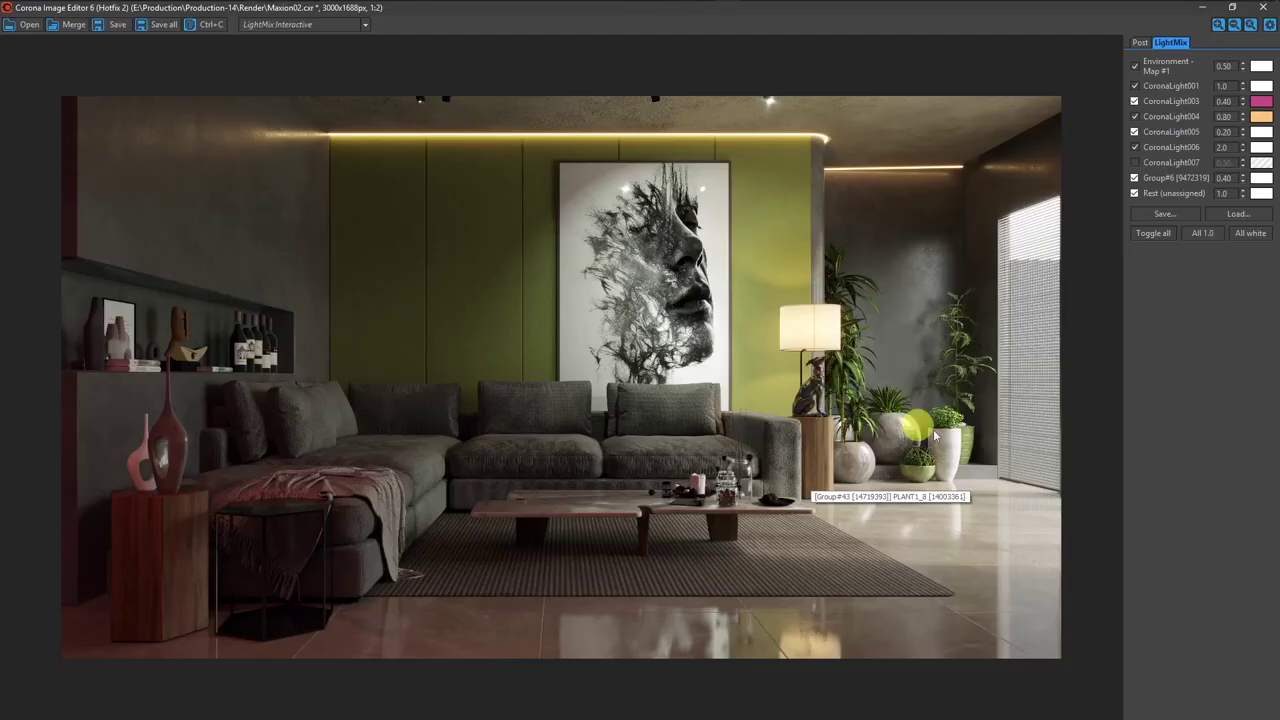
{"action": "key", "text": "alt+Tab"}
Open the tall pot's group and assign it the same porcelain material.
{"action": "left_click", "coordinate": [809, 463]}
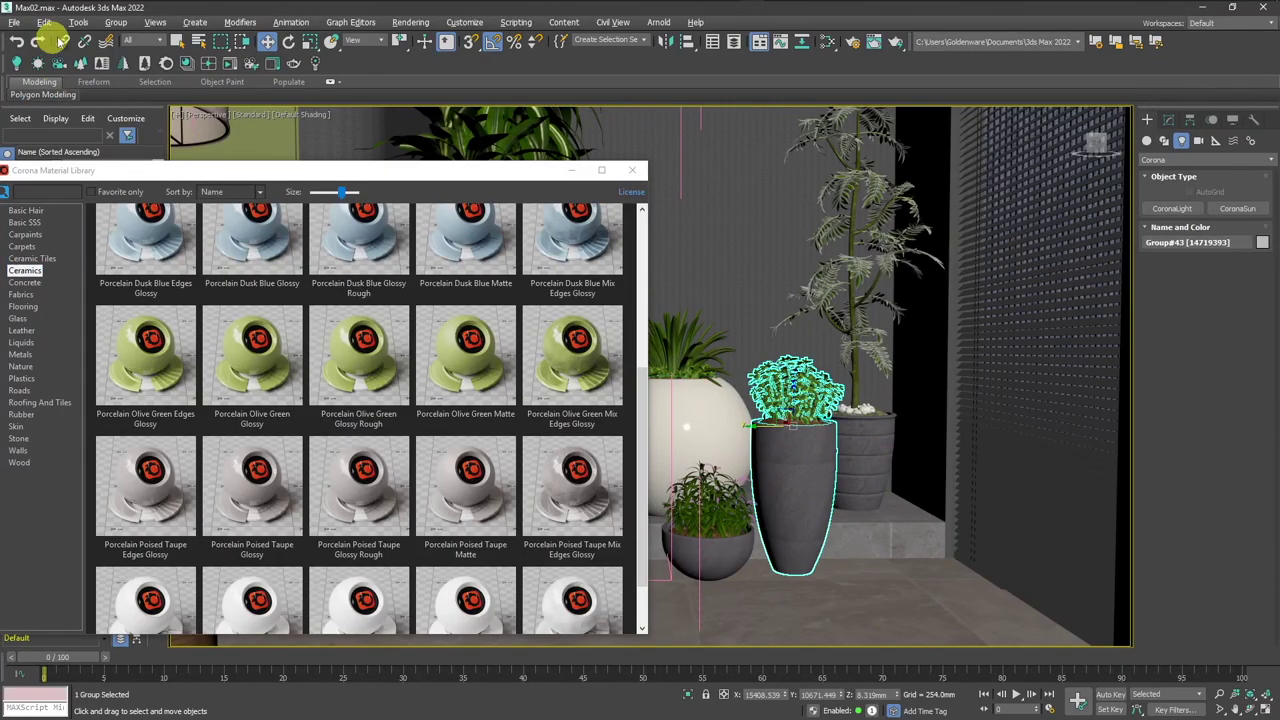
{"action": "left_click", "coordinate": [116, 22]}
{"action": "left_click", "coordinate": [135, 80]}
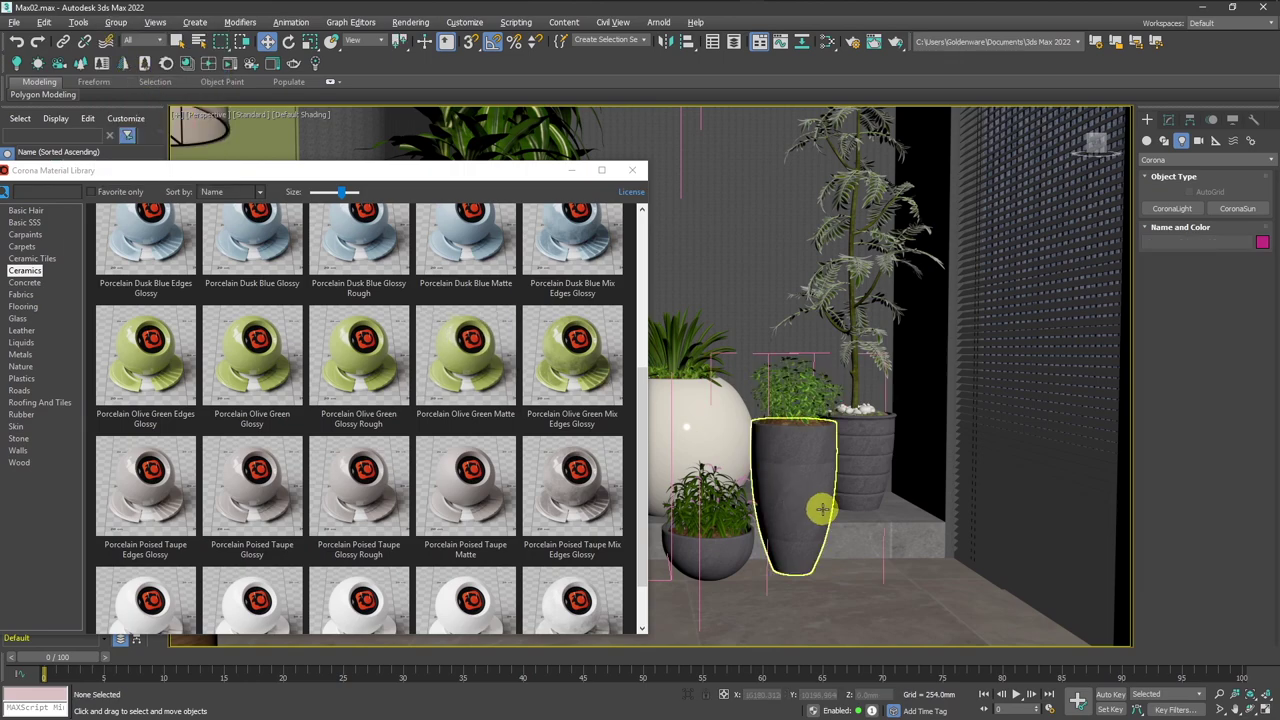
{"action": "left_click", "coordinate": [822, 510]}
{"action": "right_click", "coordinate": [566, 500]}
{"action": "left_click", "coordinate": [650, 557]}
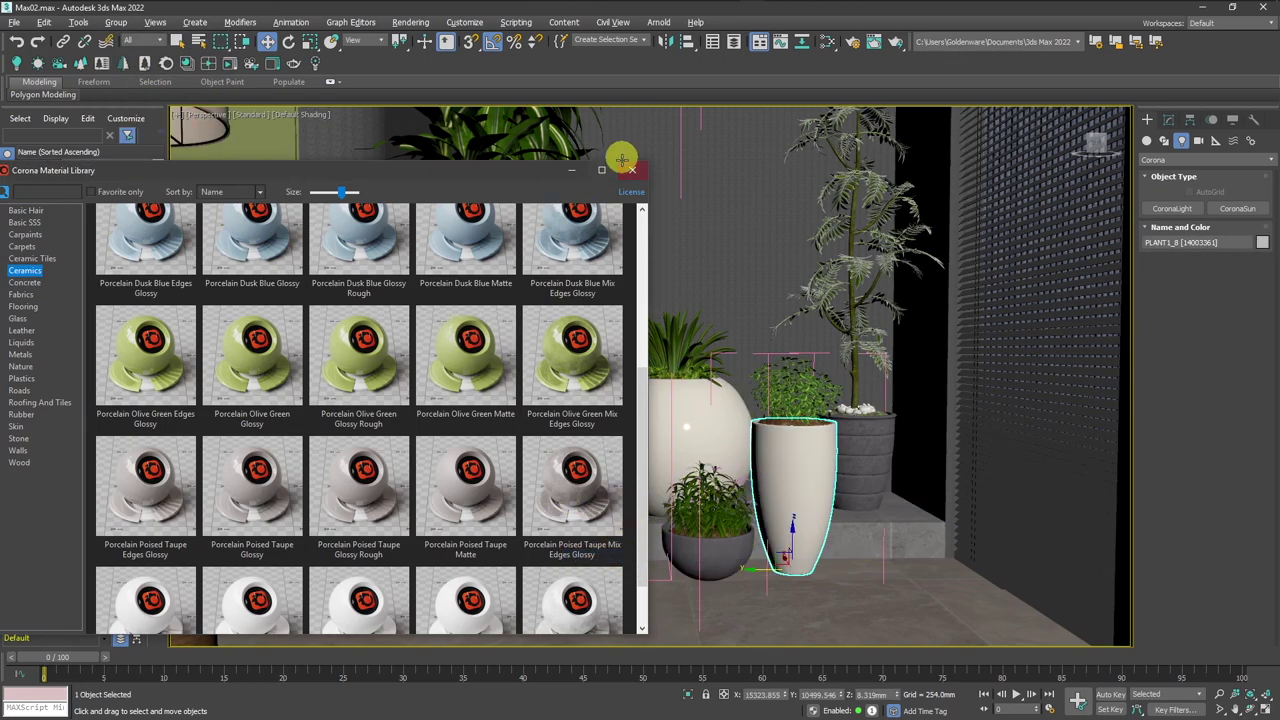
Open the small bowl and ribbed grey pot groups and give both pots the porcelain material.
{"action": "left_click", "coordinate": [723, 530]}
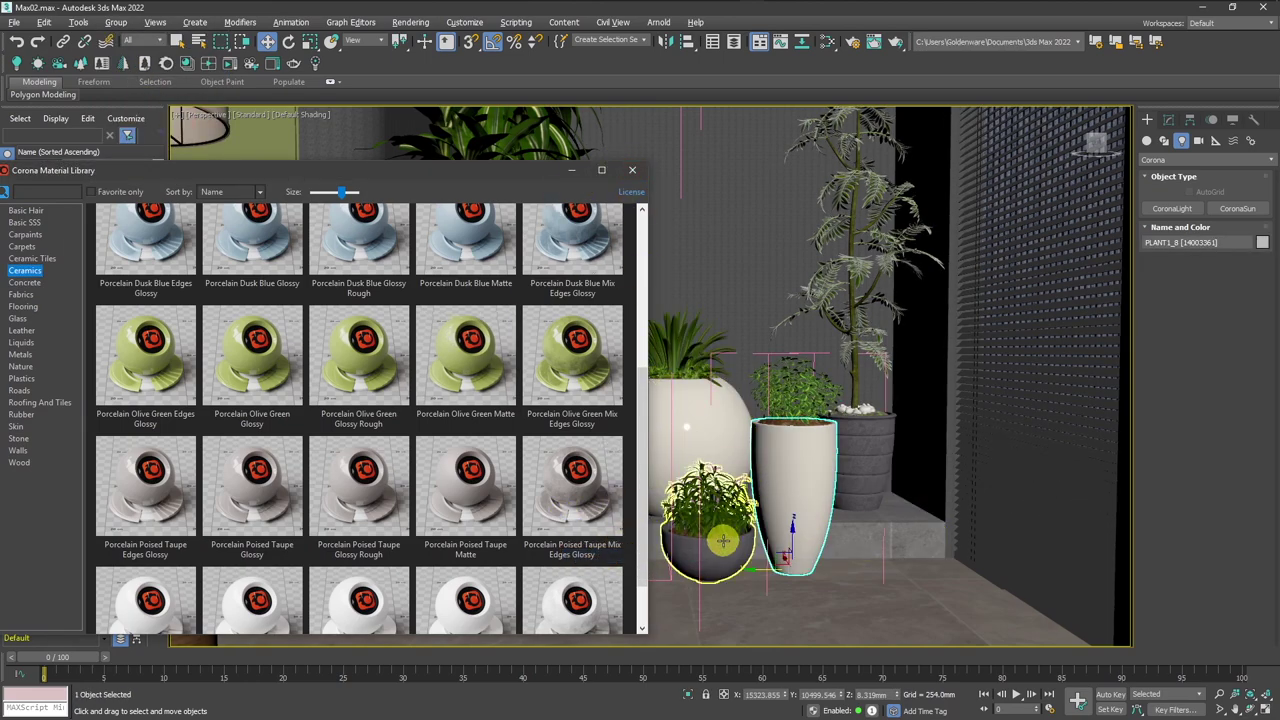
{"action": "left_click", "coordinate": [862, 478], "text": "ctrl"}
{"action": "left_click", "coordinate": [116, 22]}
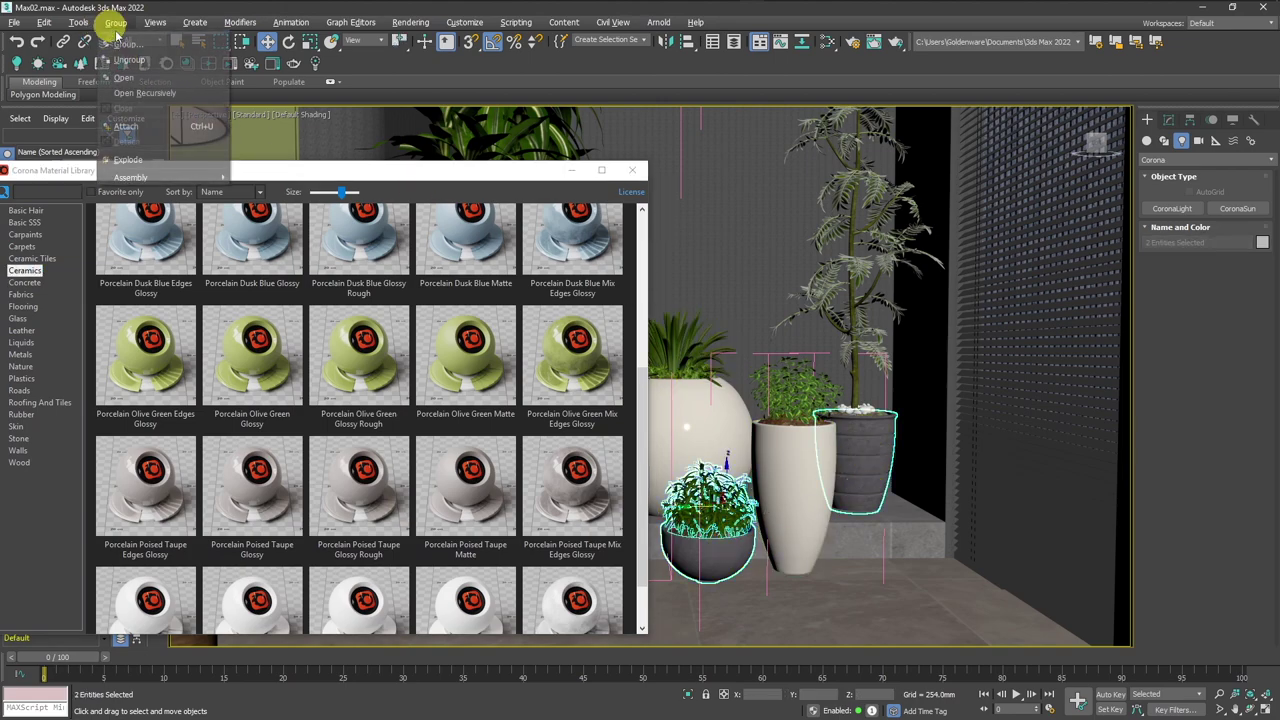
{"action": "left_click", "coordinate": [135, 80]}
{"action": "left_click", "coordinate": [727, 553]}
{"action": "left_click", "coordinate": [881, 469], "text": "ctrl"}
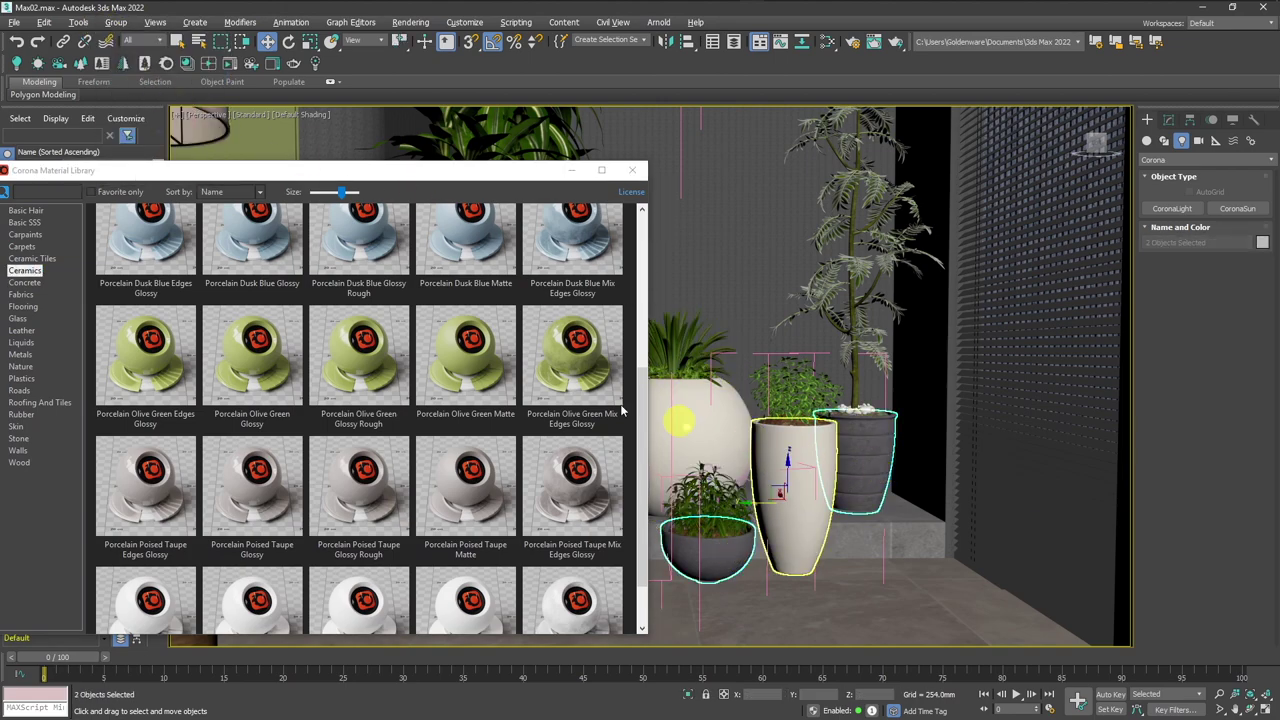
{"action": "right_click", "coordinate": [560, 372]}
{"action": "left_click", "coordinate": [586, 409]}
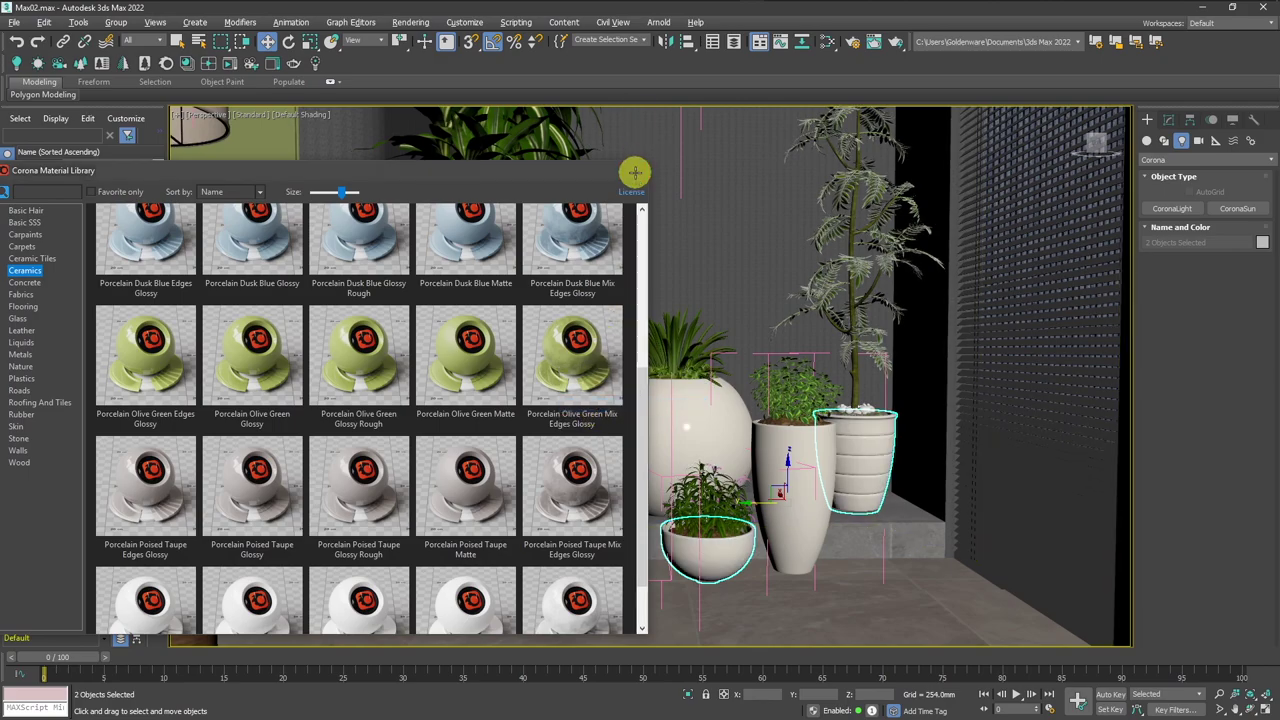
Close the library and start an interactive render of the CoronaCamera001 view.
{"action": "left_click", "coordinate": [632, 170]}
{"action": "key", "text": "c"}
{"action": "left_click", "coordinate": [315, 63]}
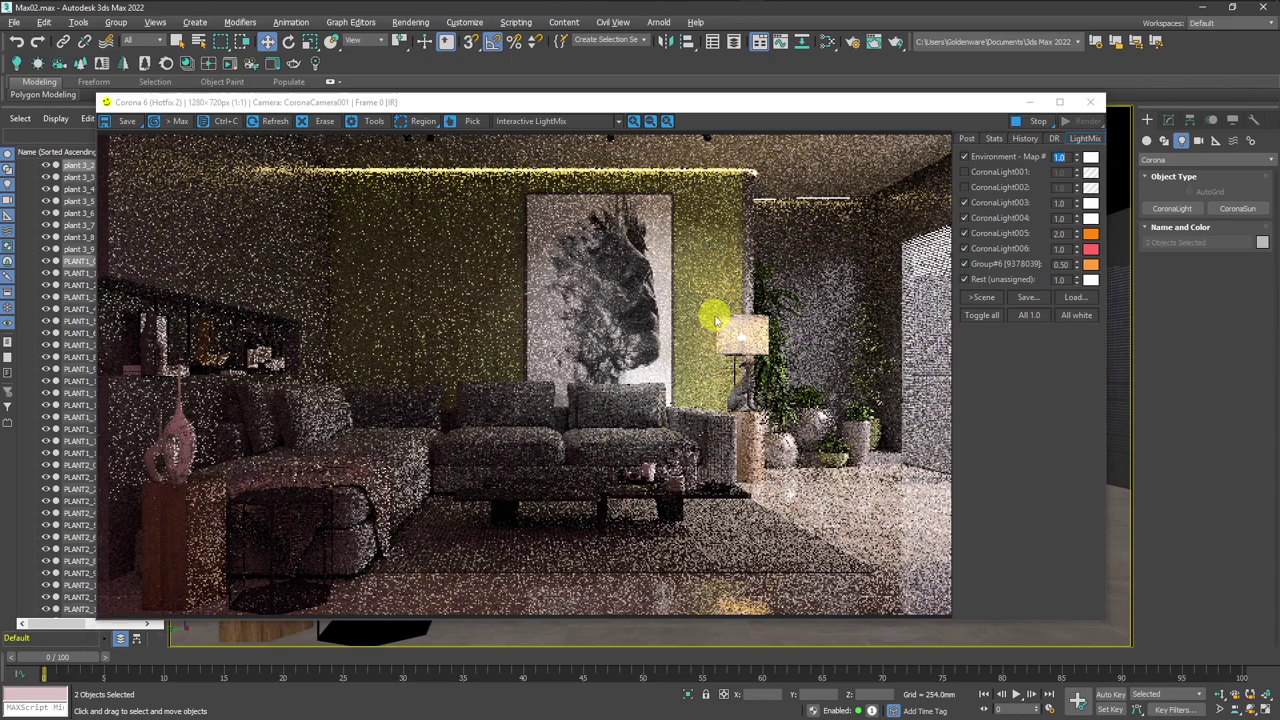
After comparing with the reference render, give PLANT1_8 Porcelain White Mix Edges Glossy and re-render.
{"action": "key", "text": "alt+Tab"}
{"action": "key", "text": "alt+Tab"}
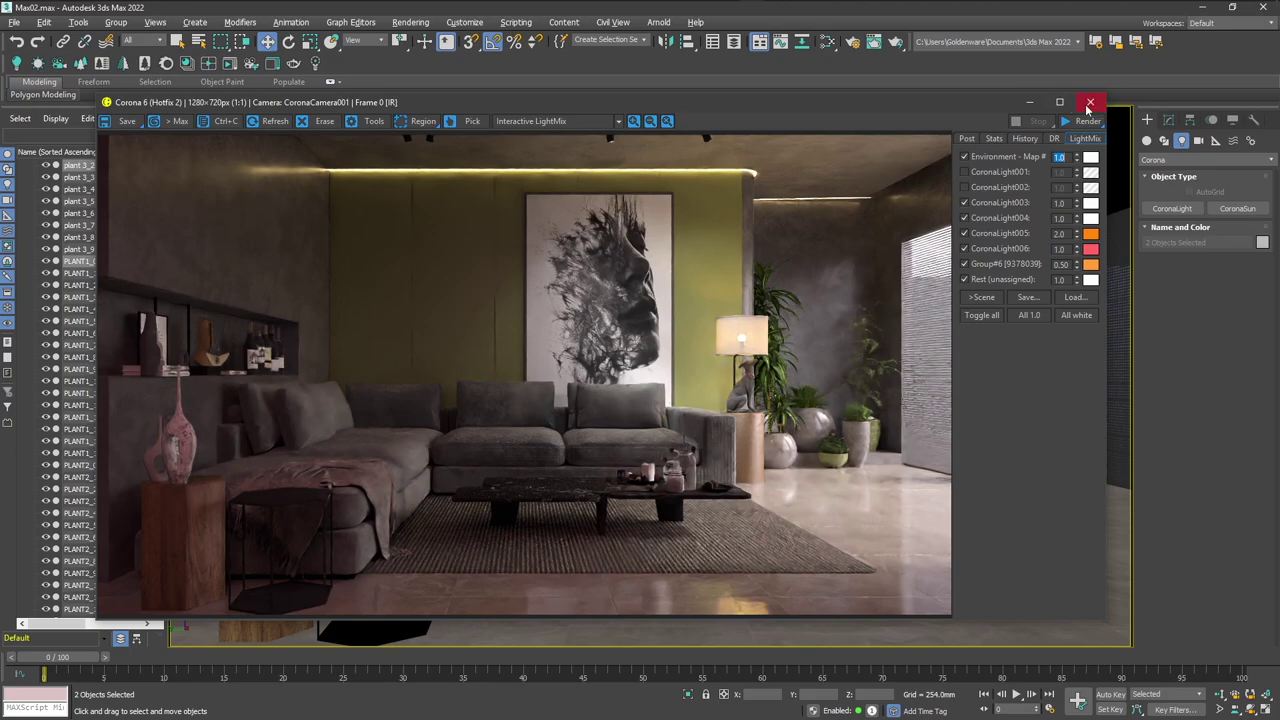
{"action": "key", "text": "alt+Tab"}
{"action": "key", "text": "alt+Tab"}
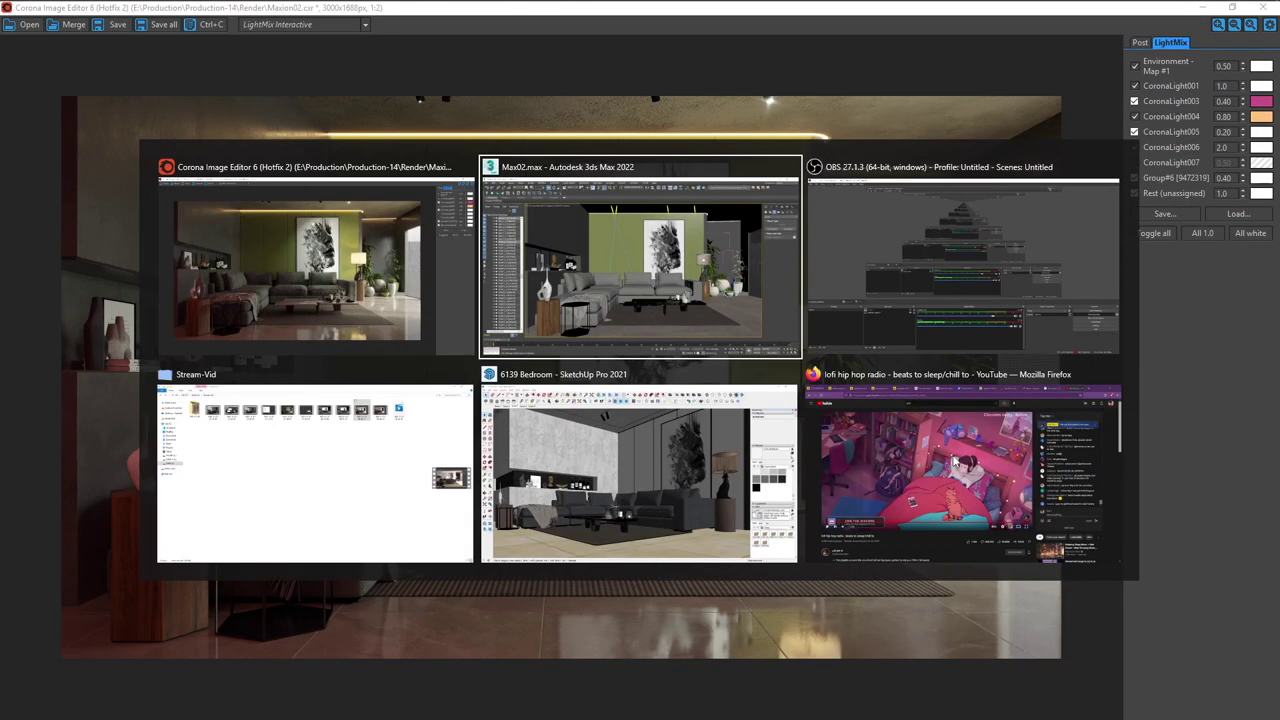
{"action": "left_click", "coordinate": [978, 410]}
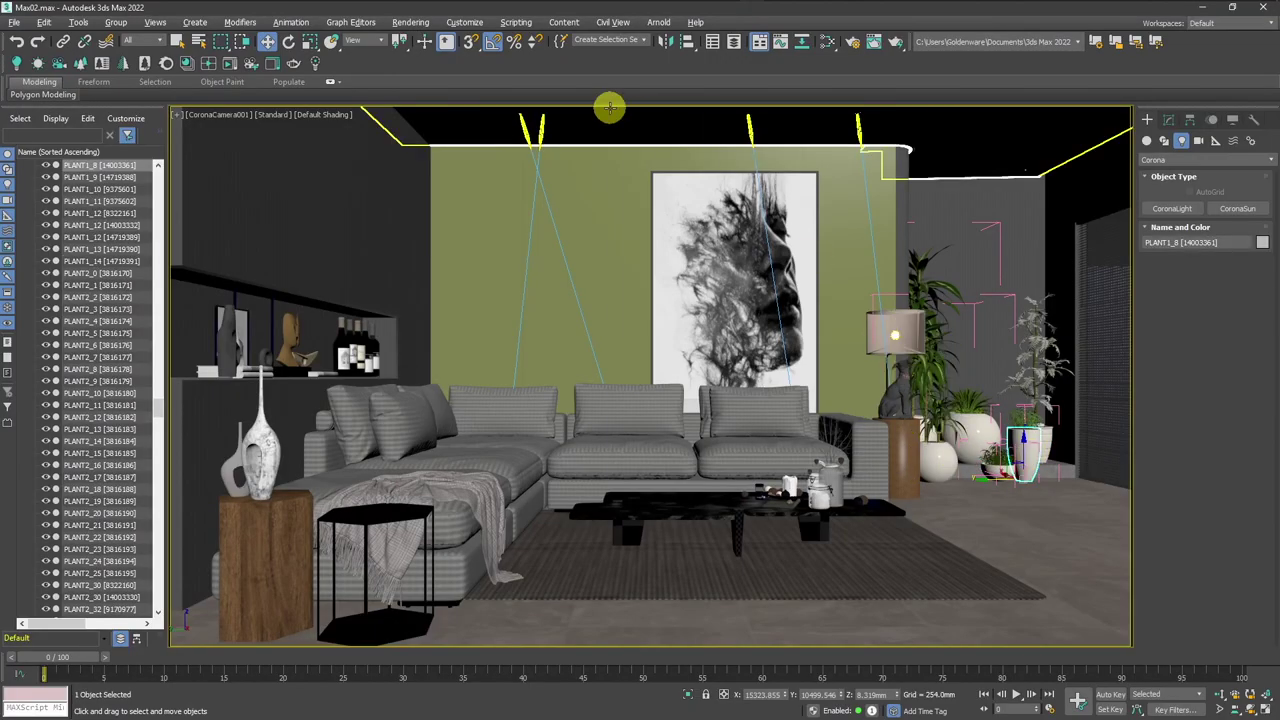
{"action": "left_click", "coordinate": [187, 63]}
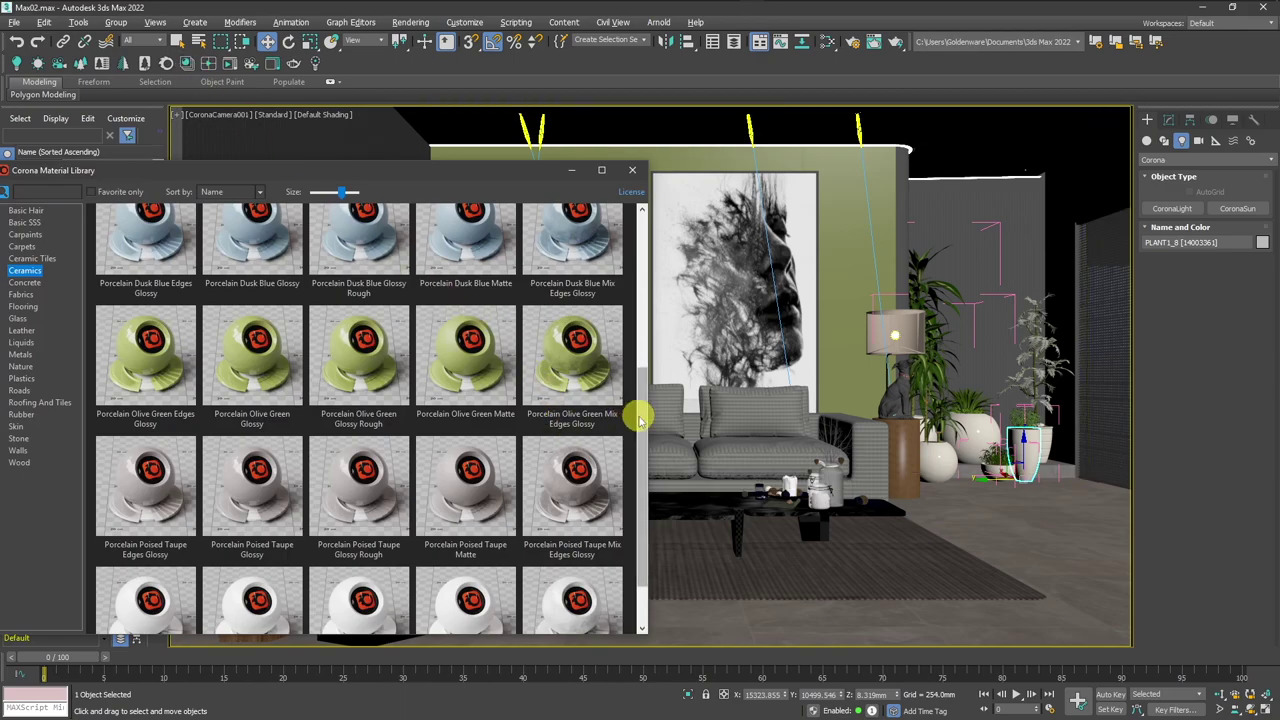
{"action": "scroll", "coordinate": [634, 408], "scroll_direction": "down", "scroll_amount": 1}
{"action": "right_click", "coordinate": [574, 557]}
{"action": "left_click", "coordinate": [612, 596]}
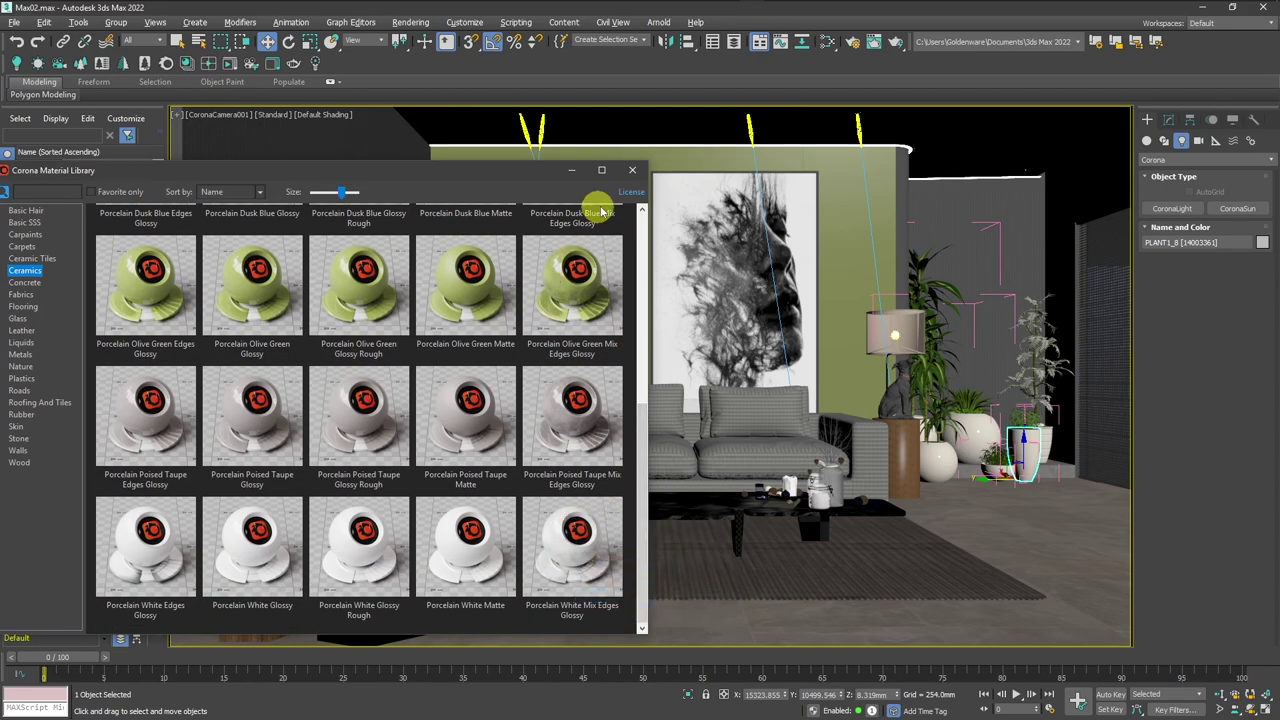
{"action": "left_click", "coordinate": [632, 170]}
{"action": "left_click", "coordinate": [229, 63]}
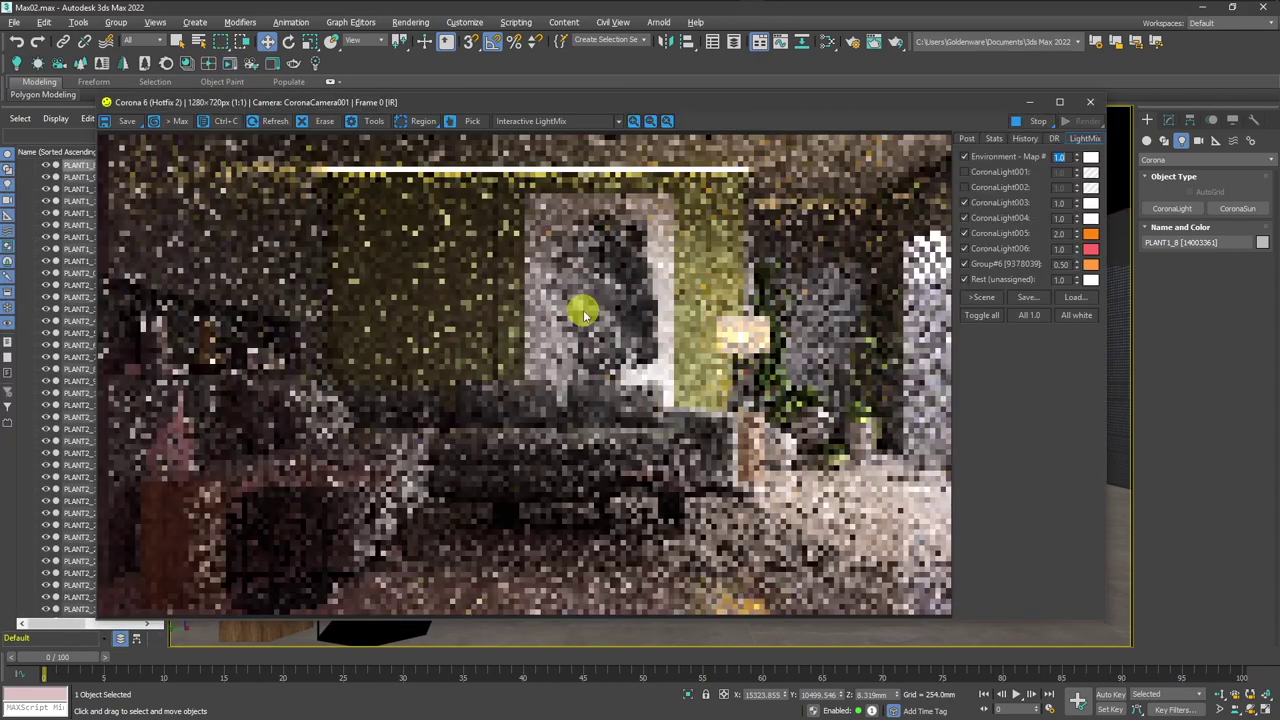
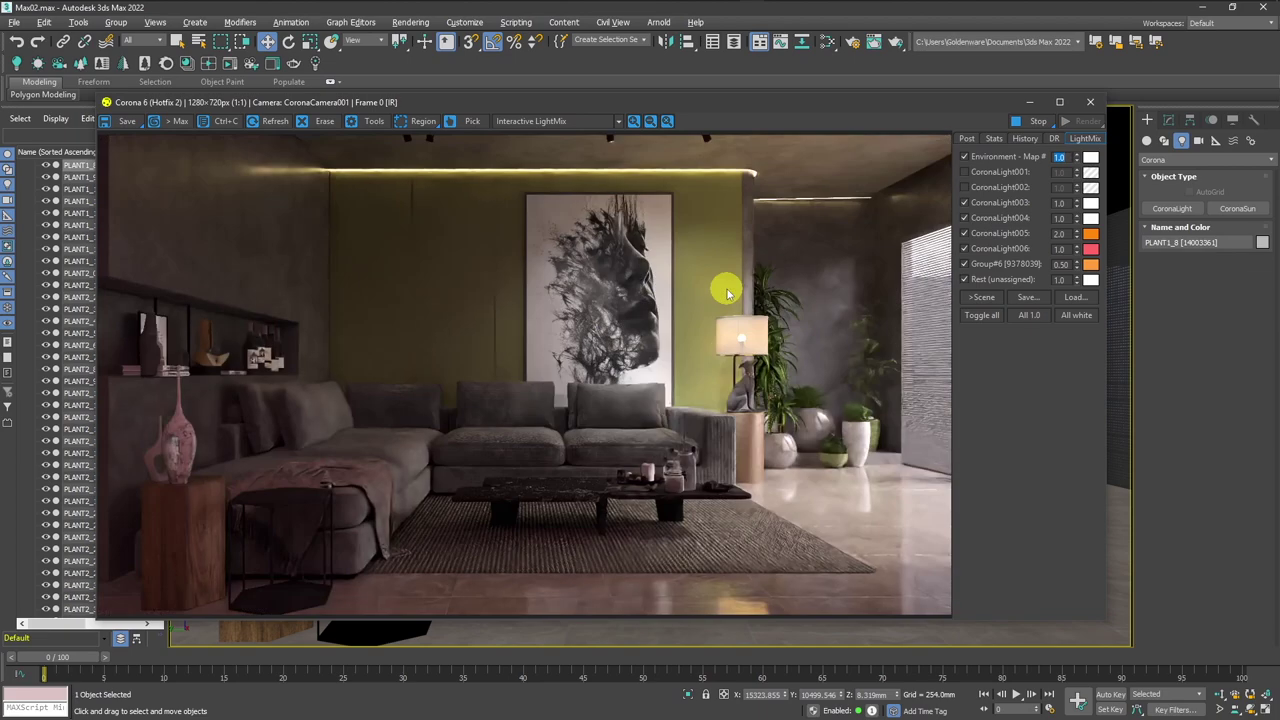
Close the frame buffer and select the wooden cylinder under the dog statue.
{"action": "left_click", "coordinate": [1090, 101]}
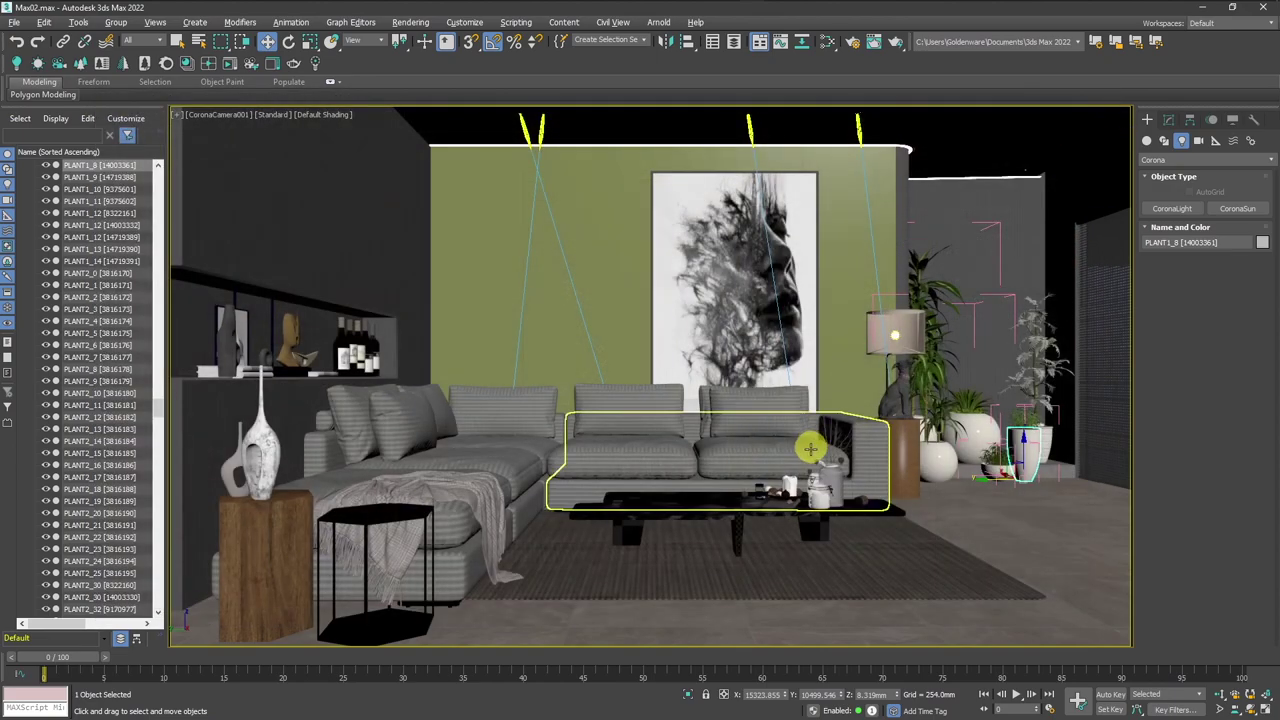
{"action": "left_click", "coordinate": [900, 452]}
{"action": "left_click", "coordinate": [1168, 120]}
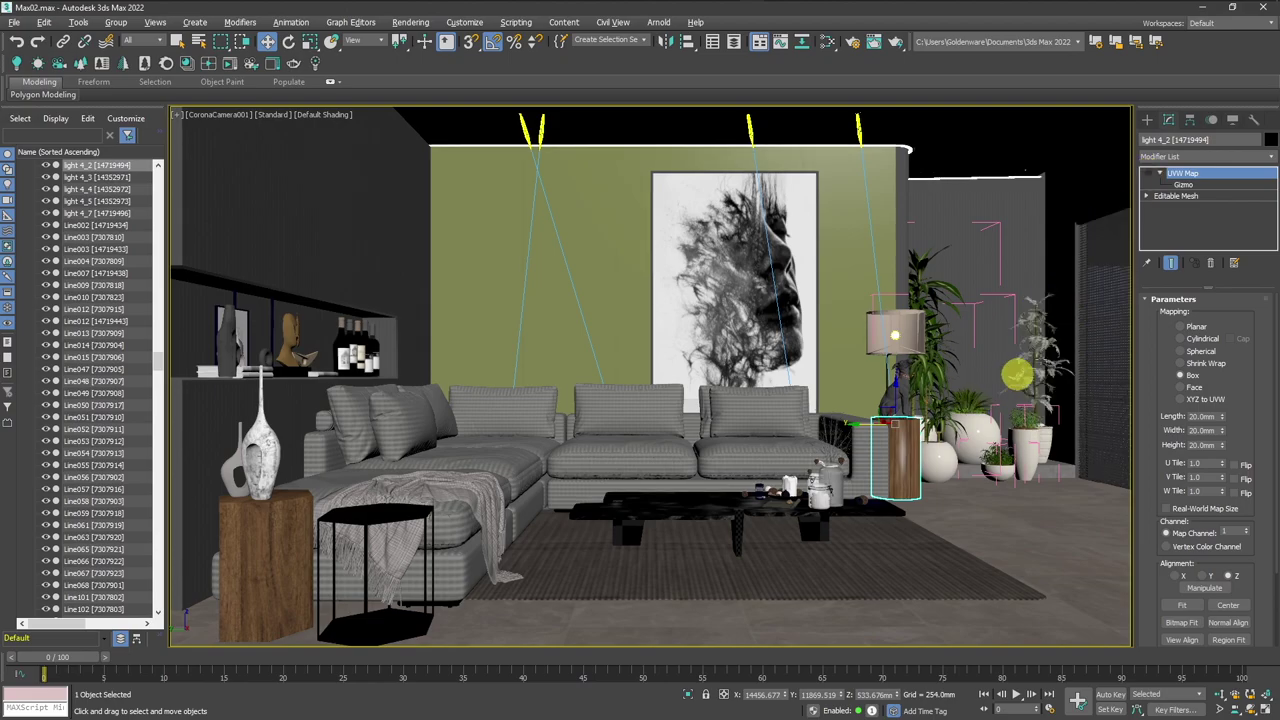
{"action": "key", "text": "p"}
{"action": "scroll", "coordinate": [934, 458], "scroll_direction": "up", "scroll_amount": 5}
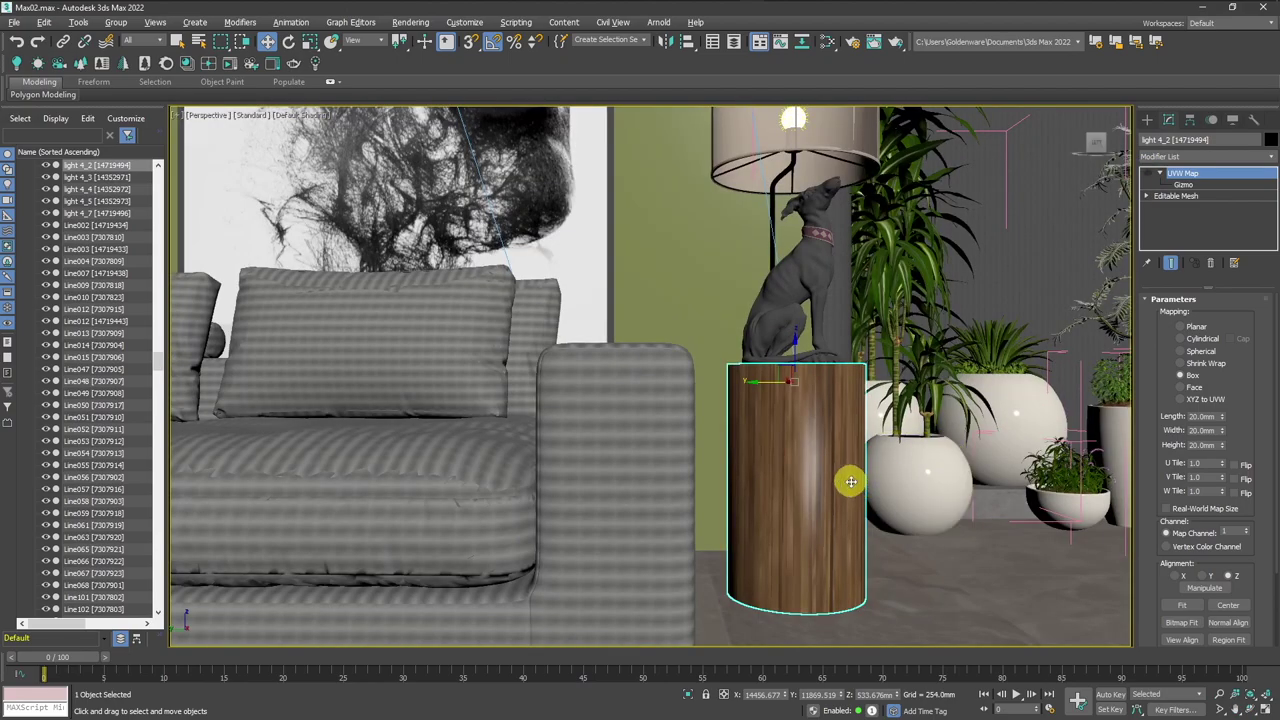
{"action": "scroll", "coordinate": [944, 455], "scroll_direction": "up", "scroll_amount": 2}
{"action": "scroll", "coordinate": [809, 466], "scroll_direction": "down", "scroll_amount": 2}
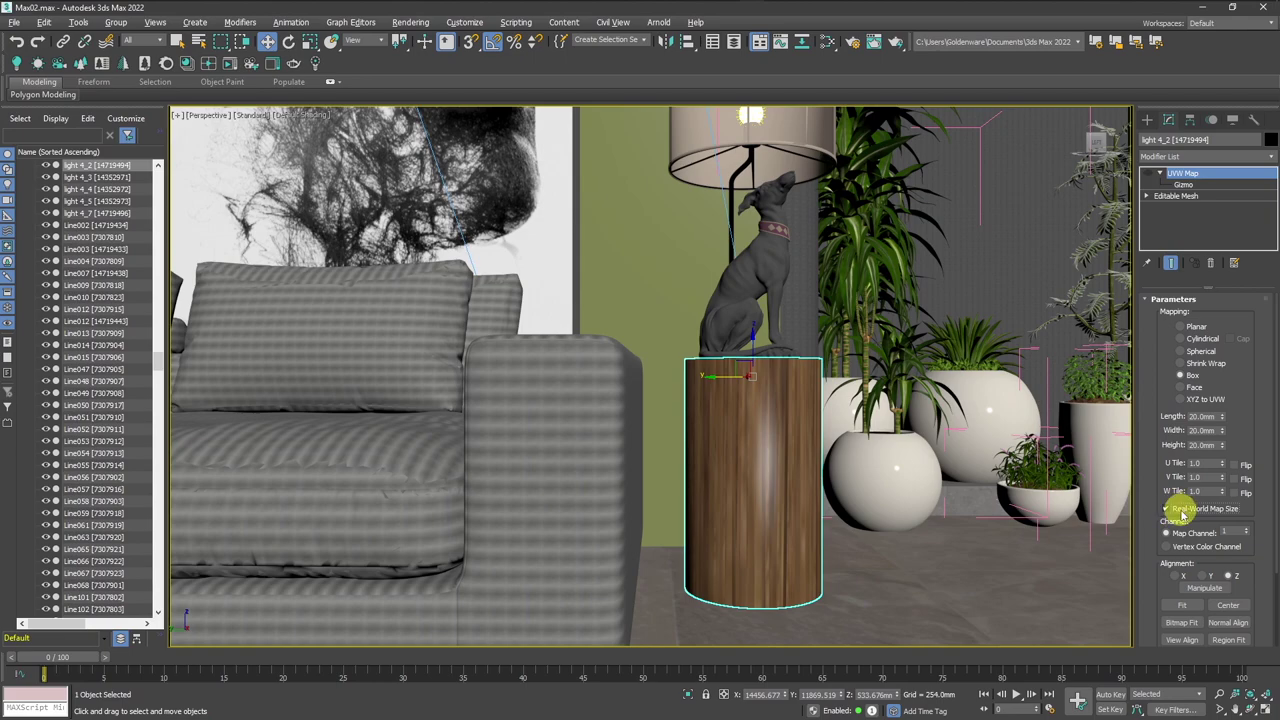
Set the cylinder's UVW Map to Box, Real-World Map Size off, 100mm length and width.
{"action": "left_click", "coordinate": [1192, 376]}
{"action": "left_click", "coordinate": [1150, 173]}
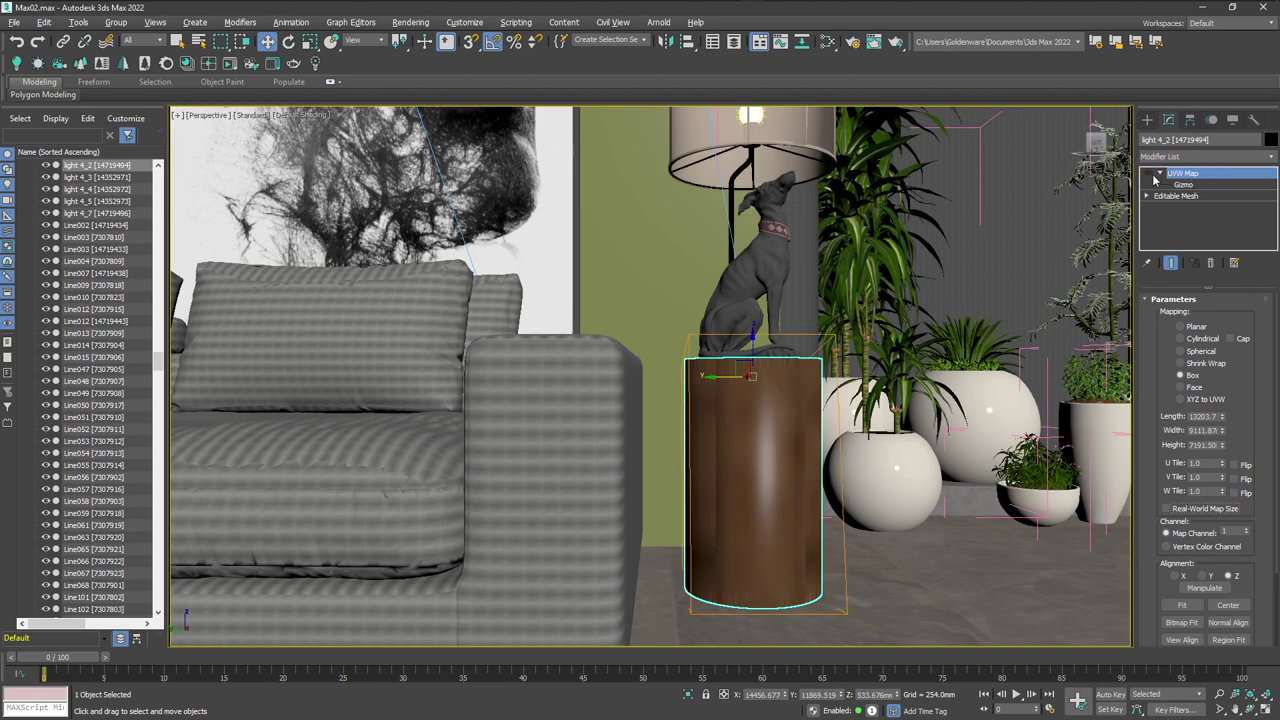
{"action": "left_click", "coordinate": [1192, 399]}
{"action": "left_click", "coordinate": [1180, 510]}
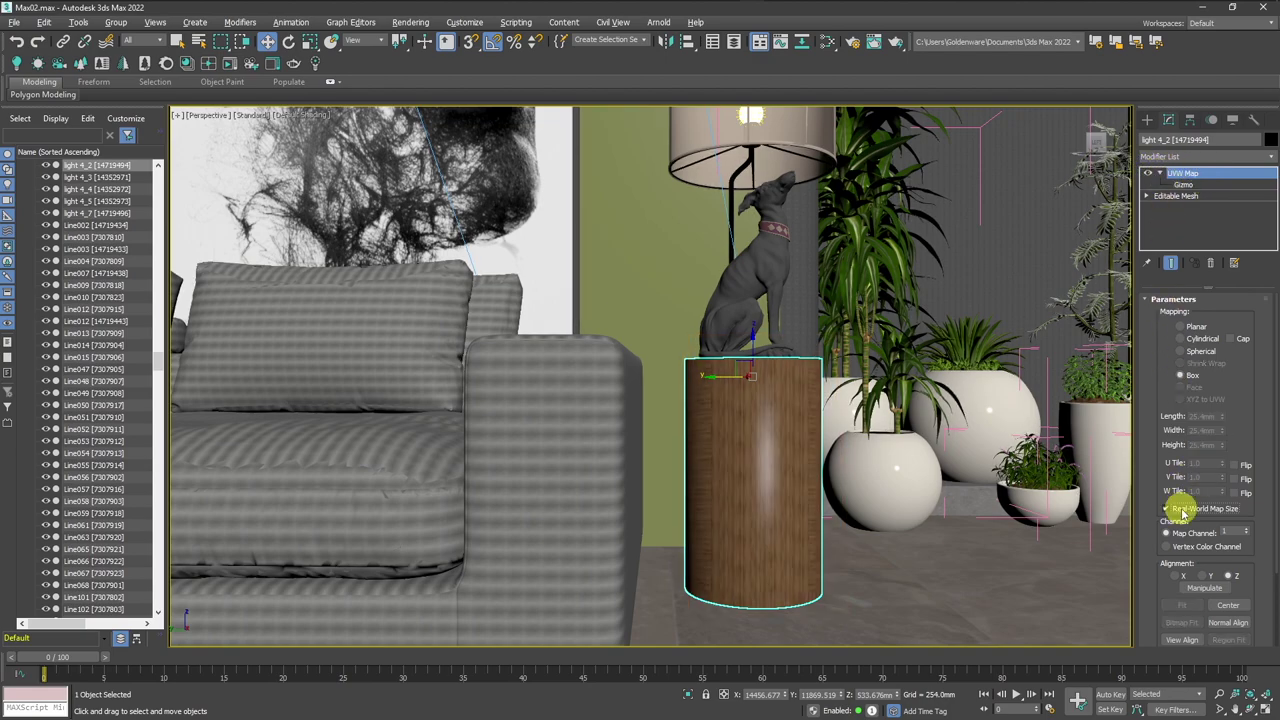
{"action": "left_click", "coordinate": [1180, 510]}
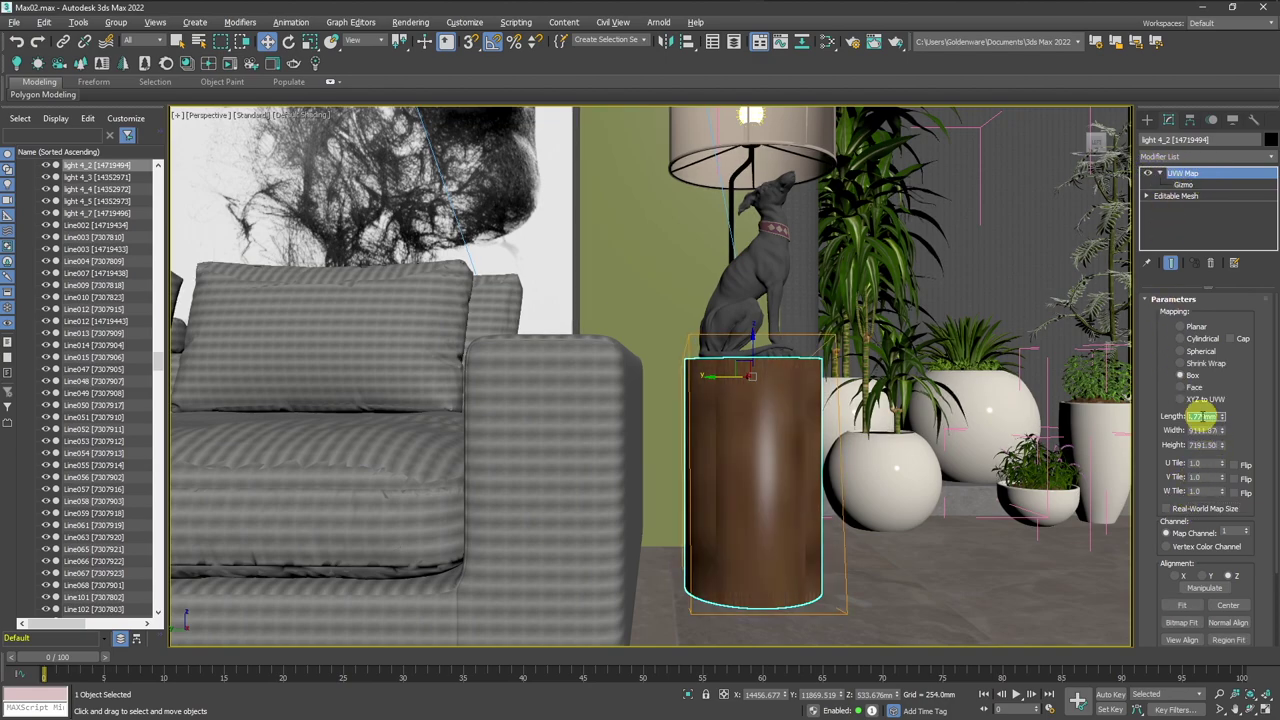
{"action": "type", "text": "100"}
{"action": "key", "text": "Tab"}
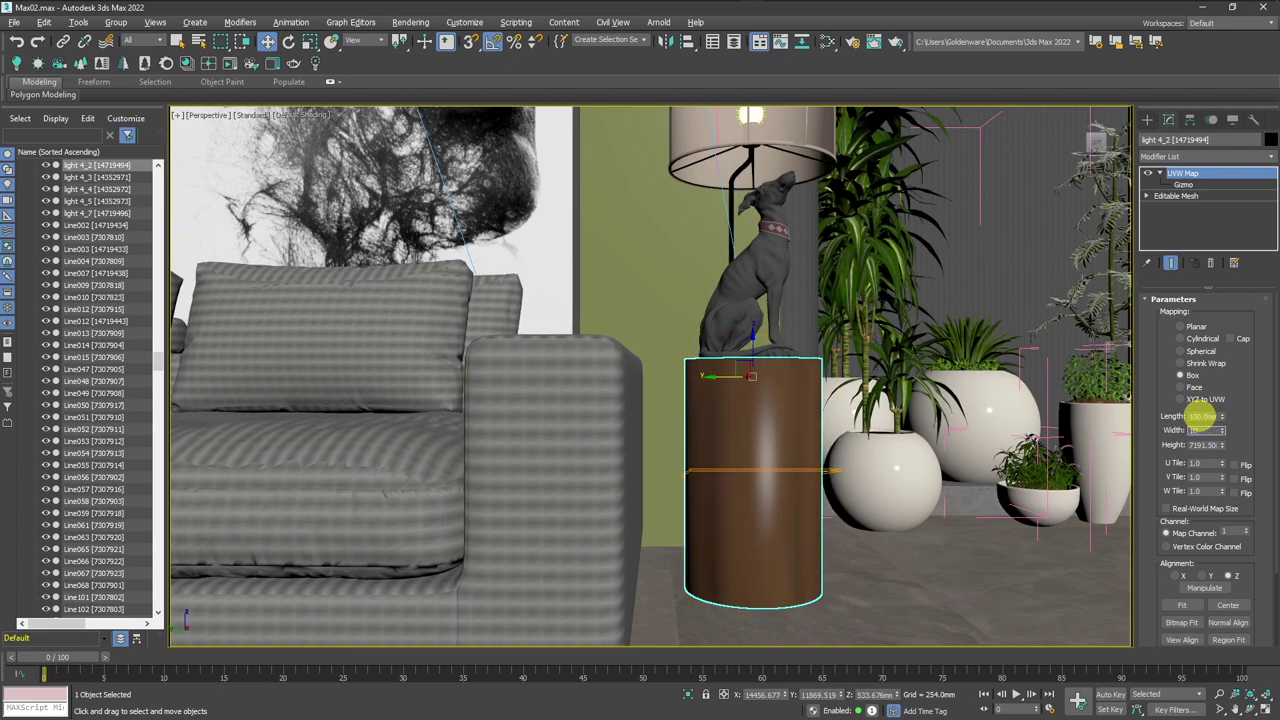
{"action": "type", "text": "100"}
{"action": "key", "text": "Tab"}
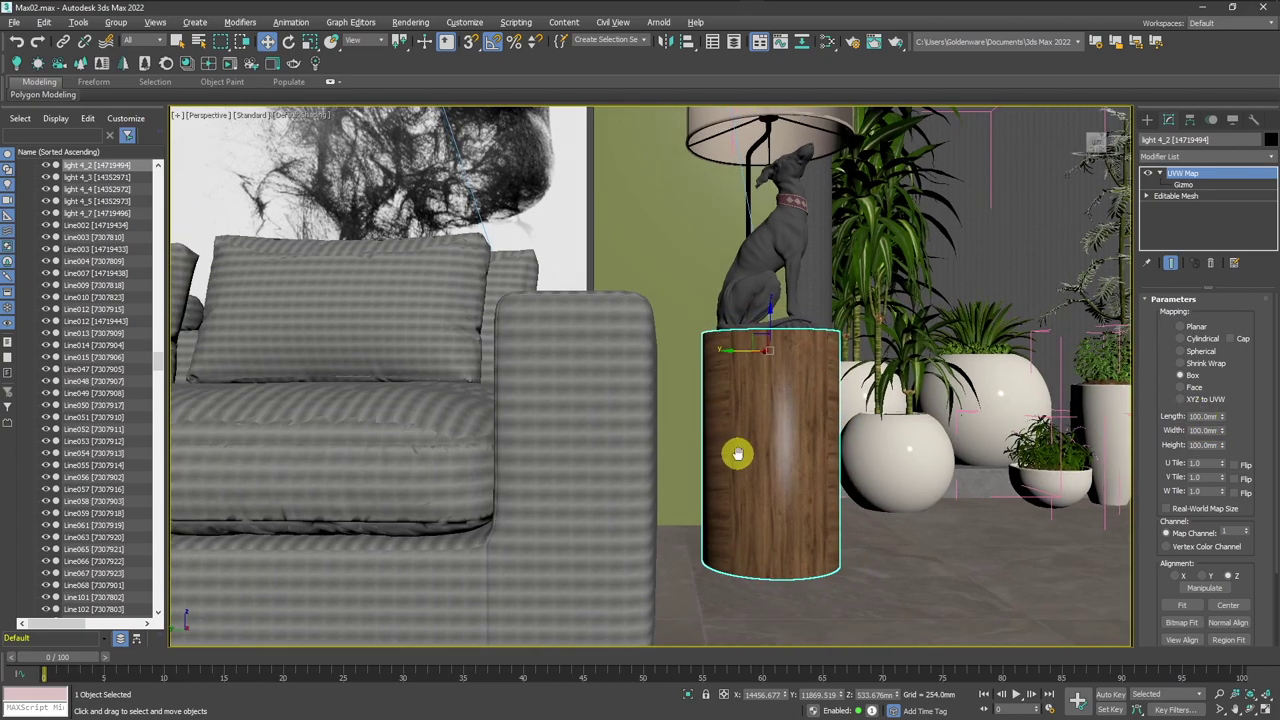
{"action": "mouse_move", "coordinate": [723, 409]}
{"action": "middle_mouse_down", "text": "alt"}
{"action": "mouse_move", "coordinate": [750, 460]}
{"action": "mouse_move", "coordinate": [728, 420]}
{"action": "middle_mouse_up", "text": "alt"}
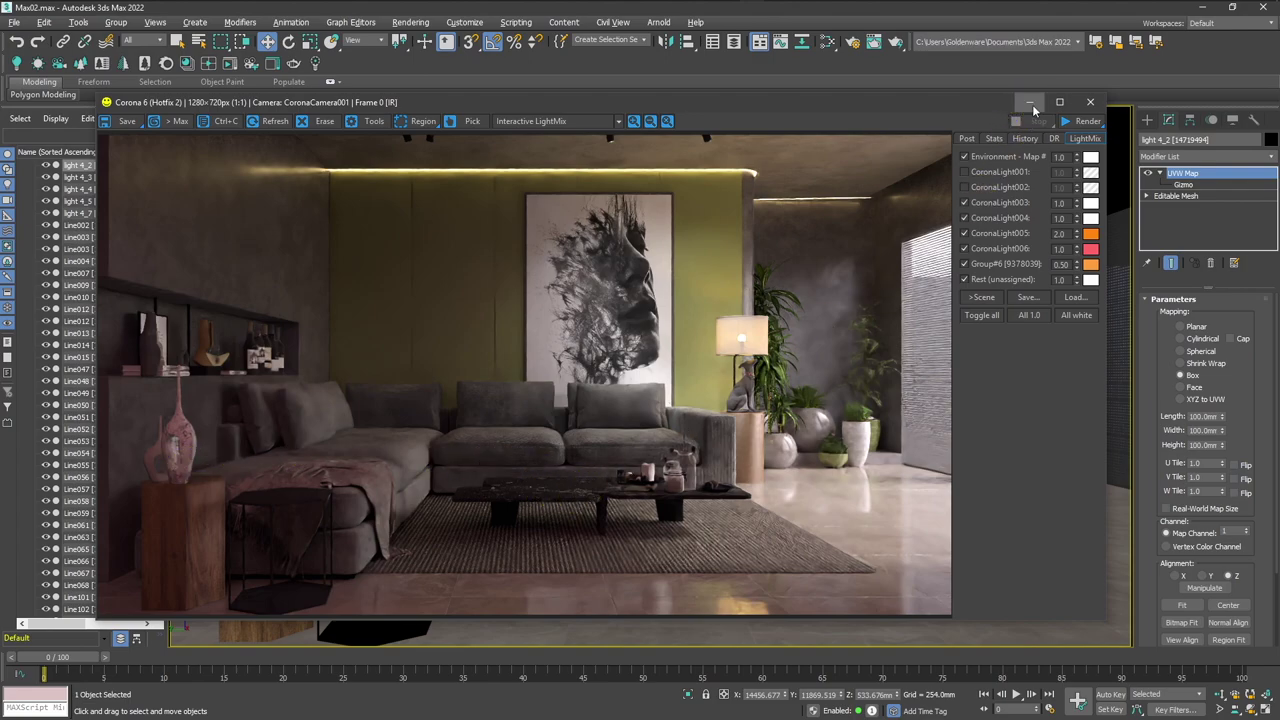
Minimize the frame buffer, glance at the earlier render in Corona Image Editor, and return to 3ds Max.
{"action": "left_click", "coordinate": [1031, 103]}
{"action": "key", "text": "alt+Tab"}
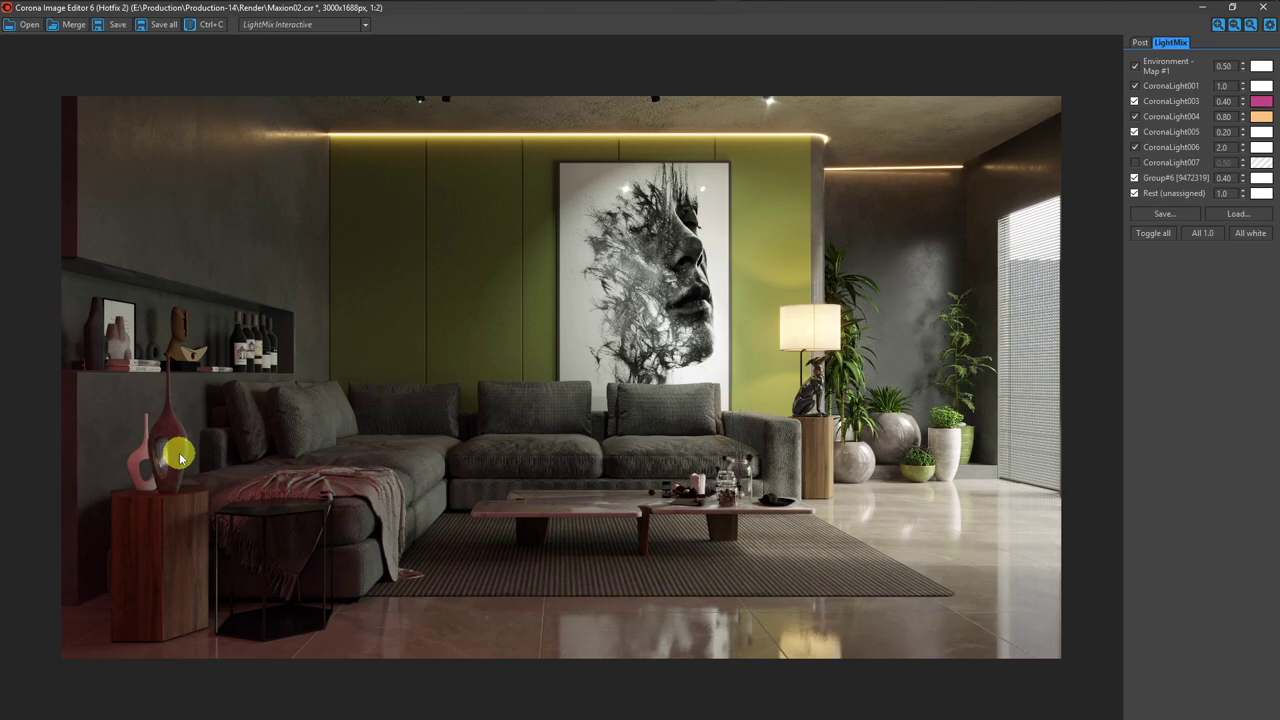
{"action": "key", "text": "alt+Tab"}
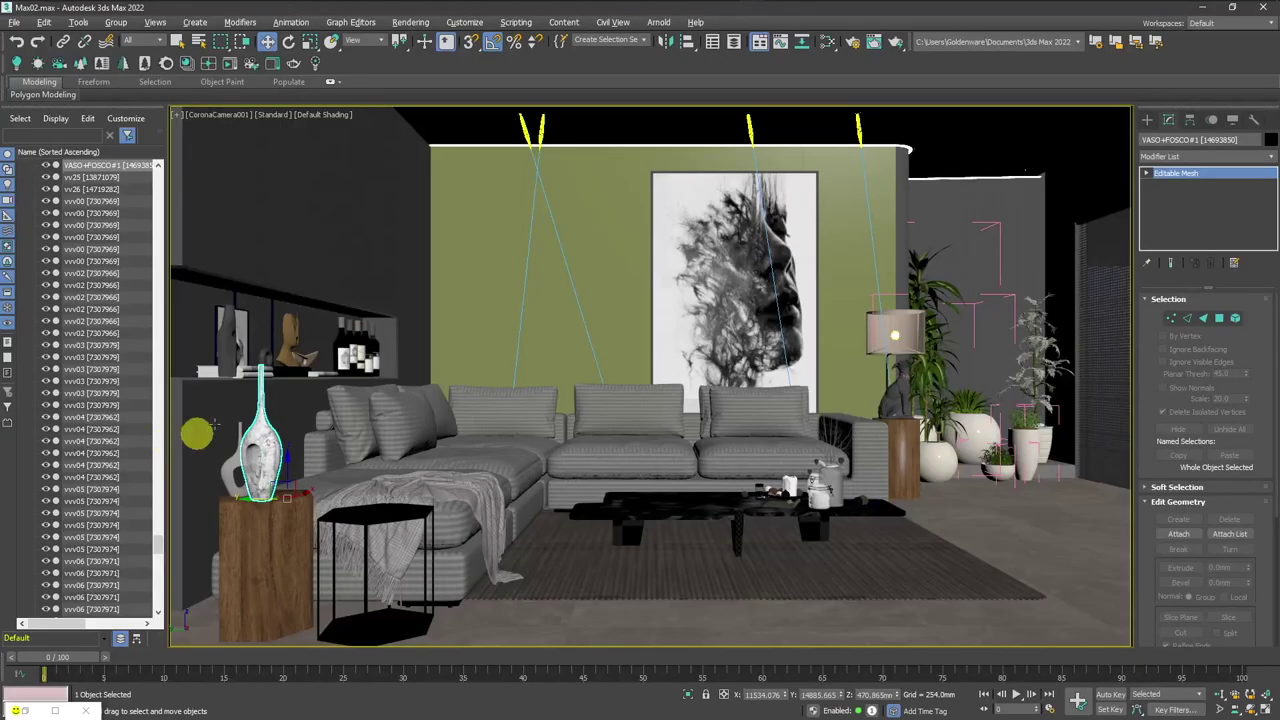
Assign a Porcelain White material from the Corona library to the vase.
{"action": "left_click", "coordinate": [186, 63]}
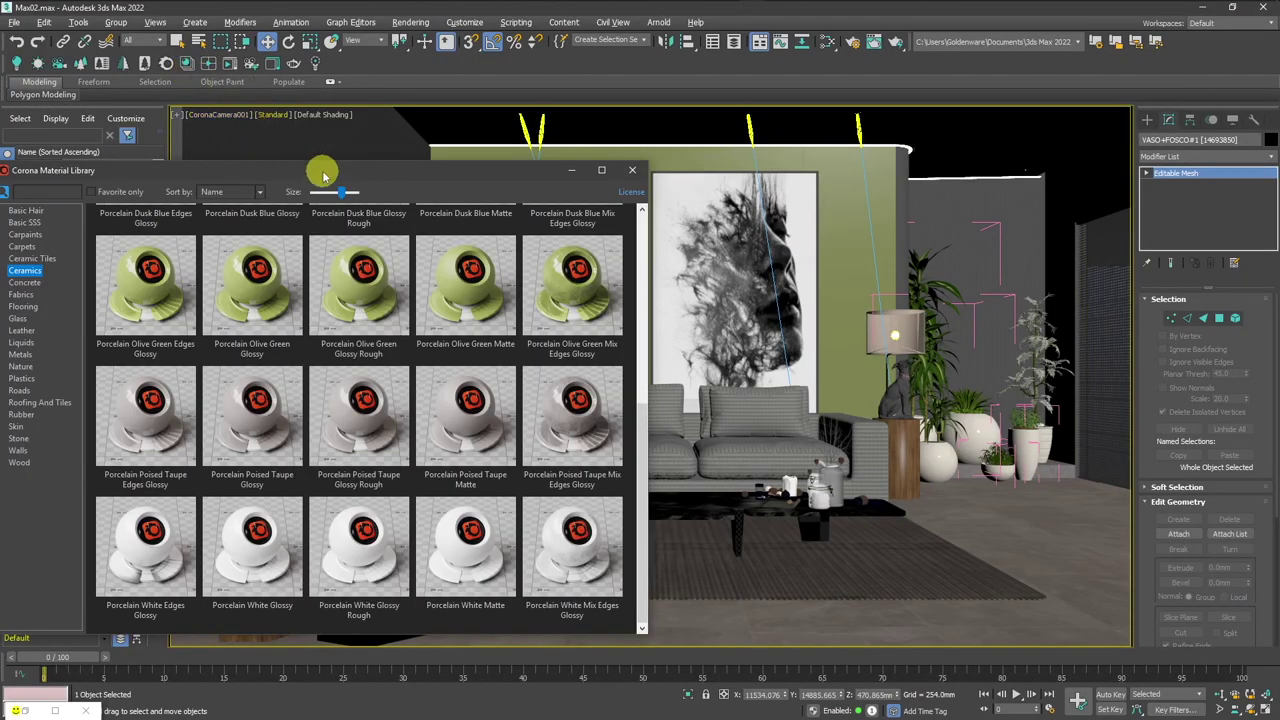
{"action": "left_click_drag", "start_coordinate": [323, 168], "coordinate": [755, 140]}
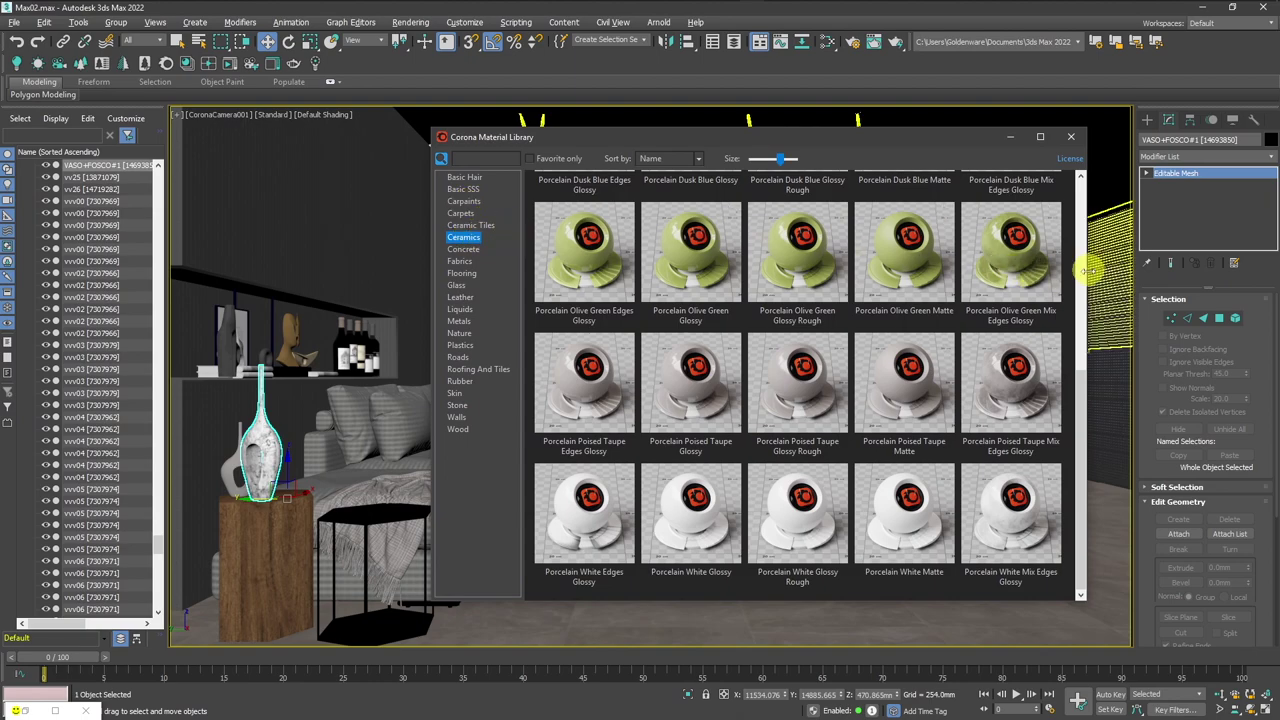
{"action": "scroll", "coordinate": [1070, 260], "scroll_direction": "up", "scroll_amount": 3}
{"action": "scroll", "coordinate": [1069, 260], "scroll_direction": "down", "scroll_amount": 2}
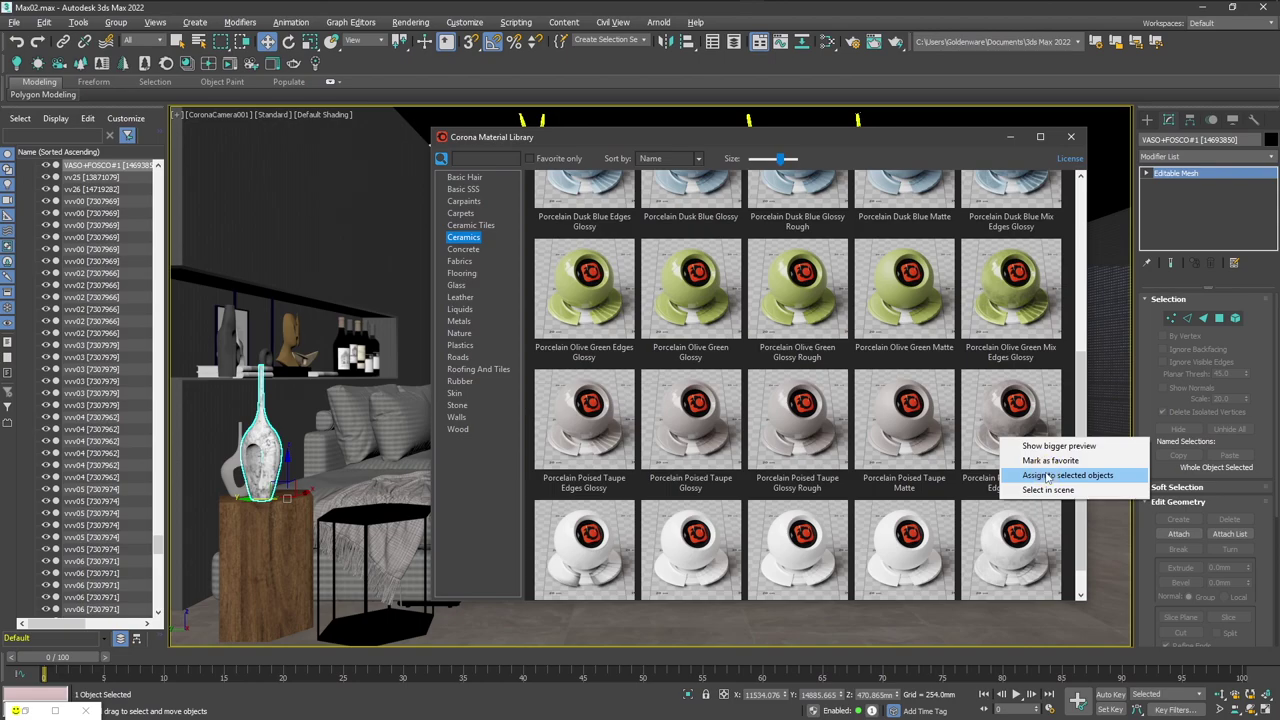
{"action": "left_click", "coordinate": [1050, 476]}
{"action": "right_click", "coordinate": [1010, 530]}
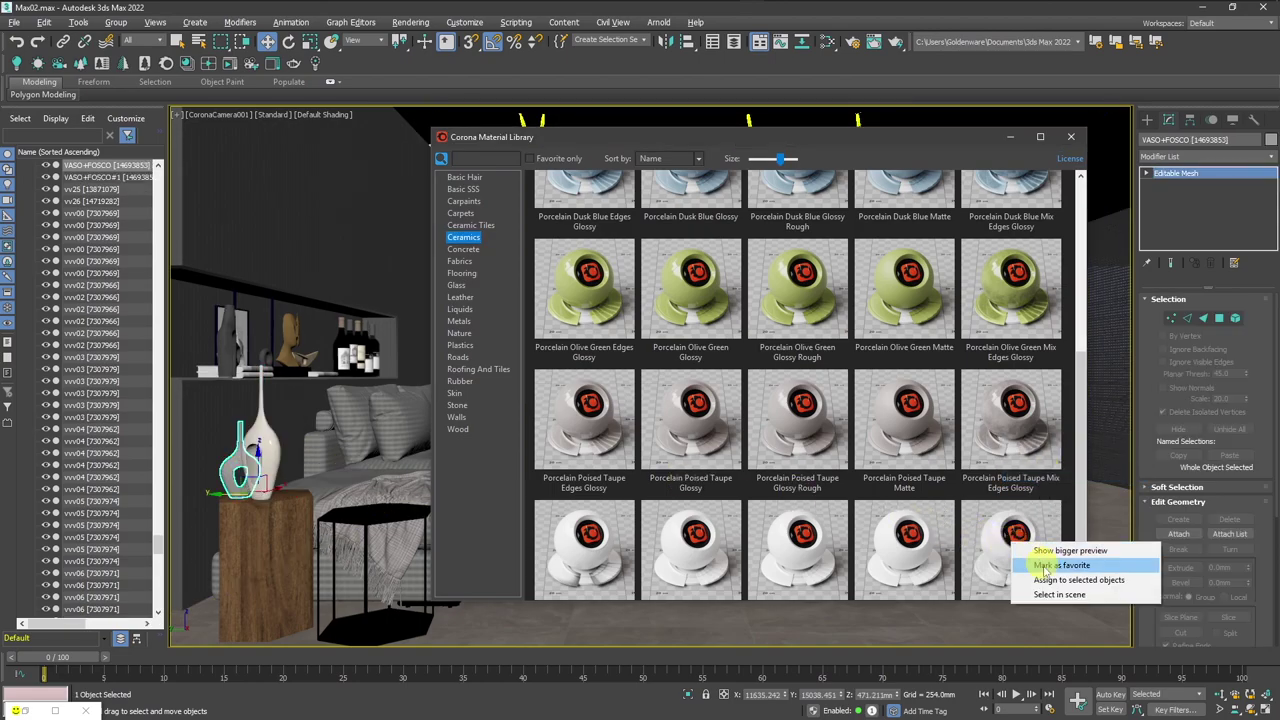
{"action": "left_click", "coordinate": [1060, 577]}
{"action": "left_click", "coordinate": [1083, 135]}
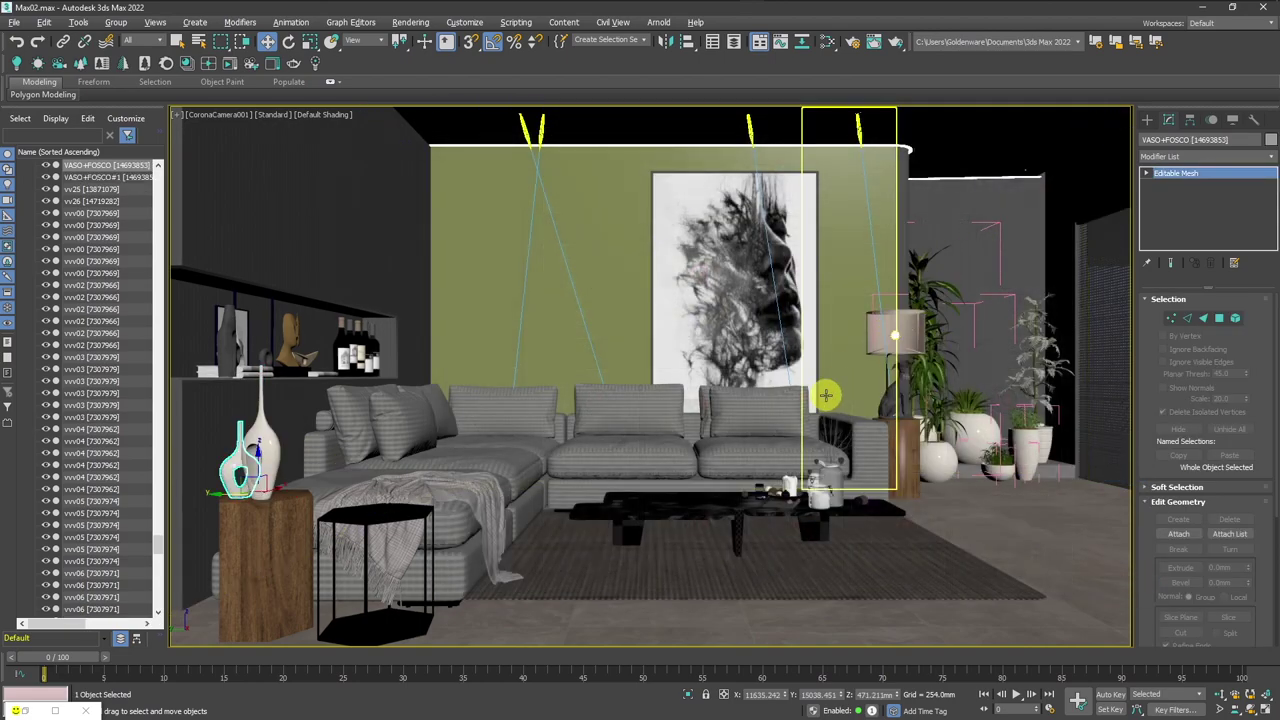
Give the black side table a black anodized aluminium material from the Corona Metals library.
{"action": "left_click", "coordinate": [390, 511]}
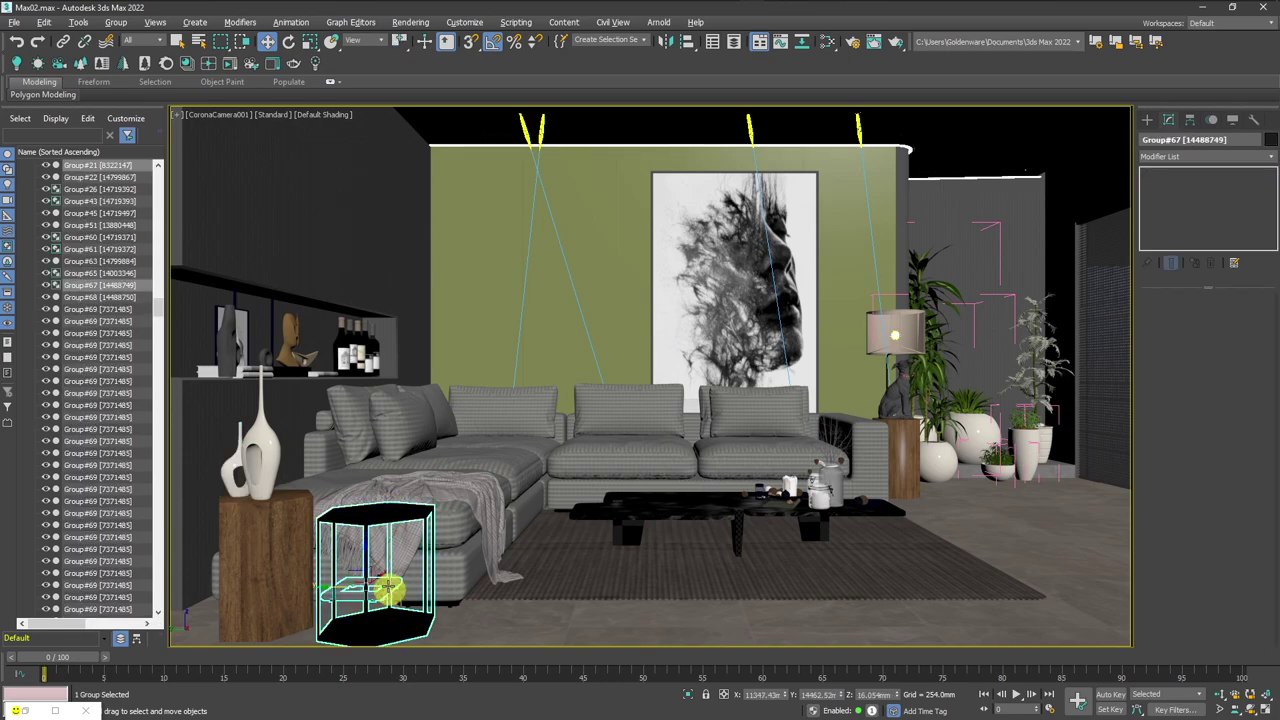
{"action": "key", "text": "alt+q"}
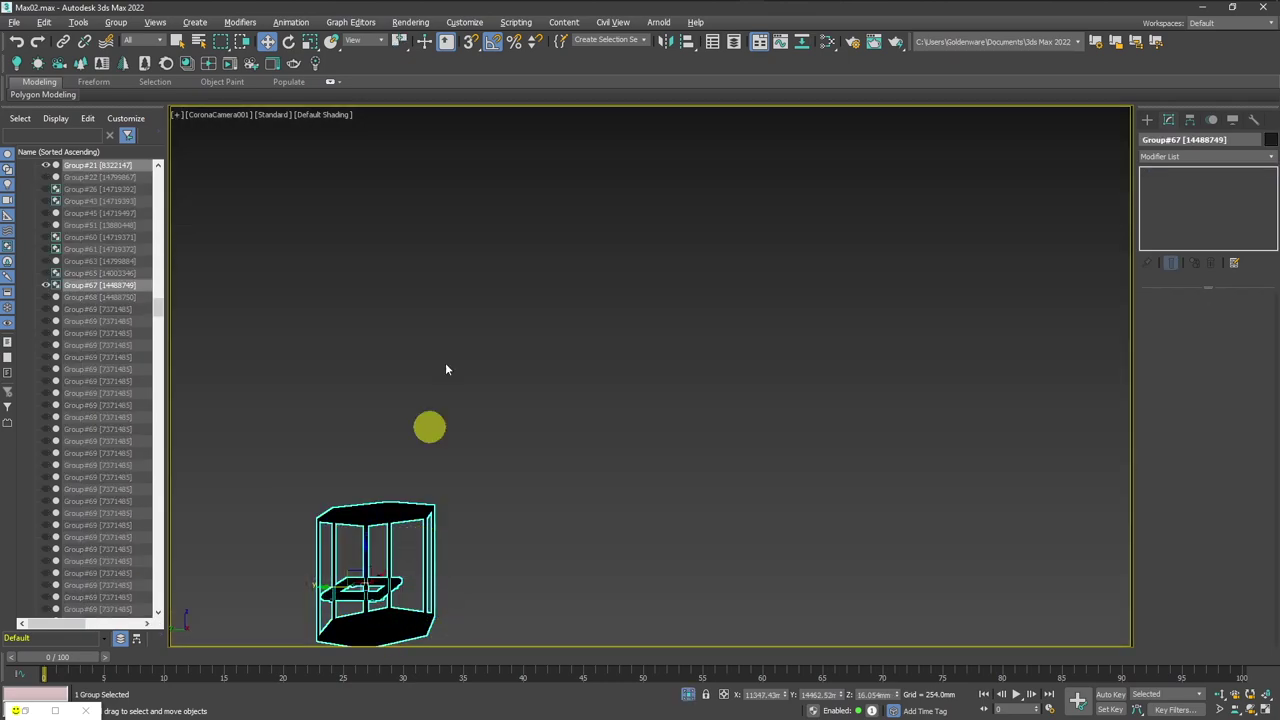
{"action": "key", "text": "alt+q"}
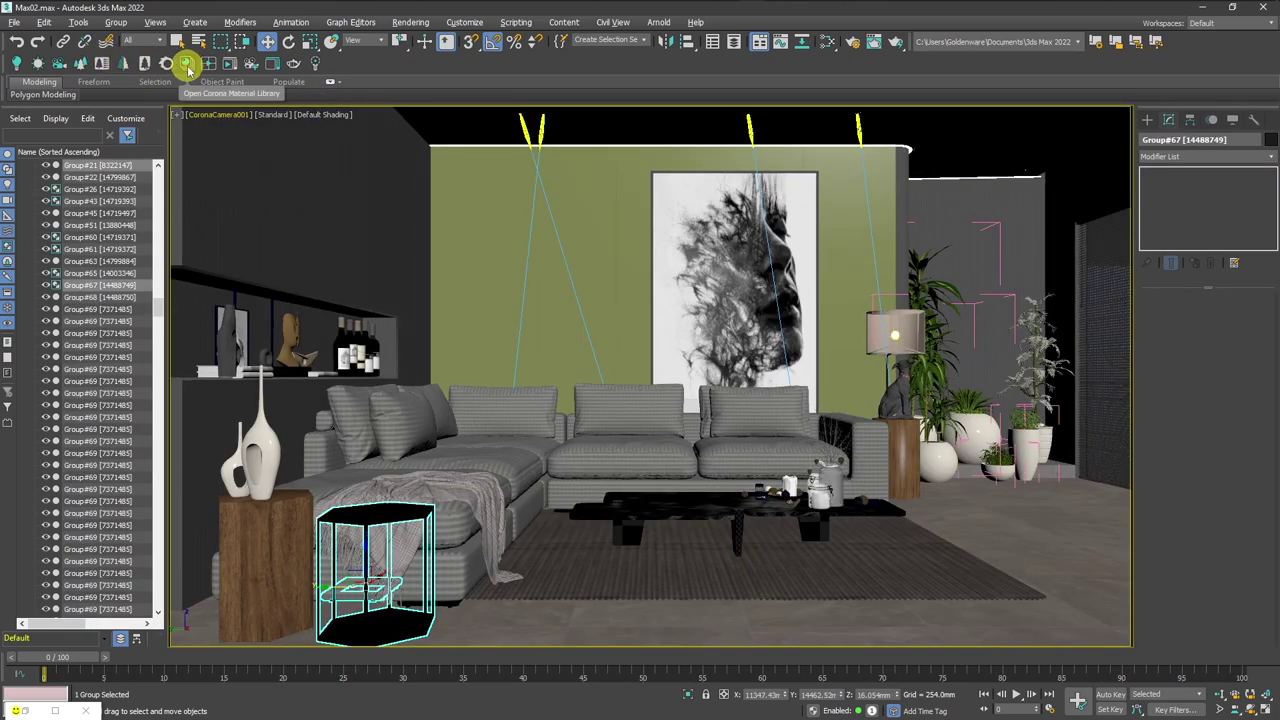
{"action": "left_click", "coordinate": [187, 63]}
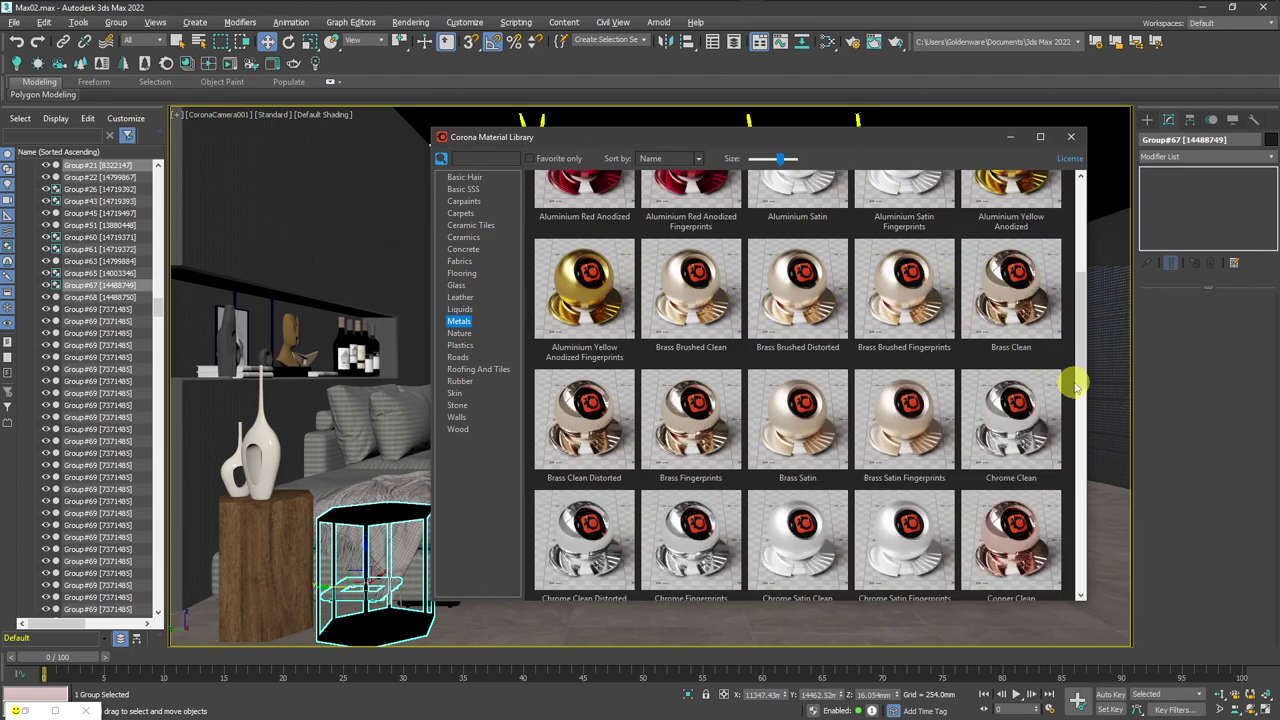
{"action": "scroll", "coordinate": [1088, 373], "scroll_direction": "down", "scroll_amount": 3}
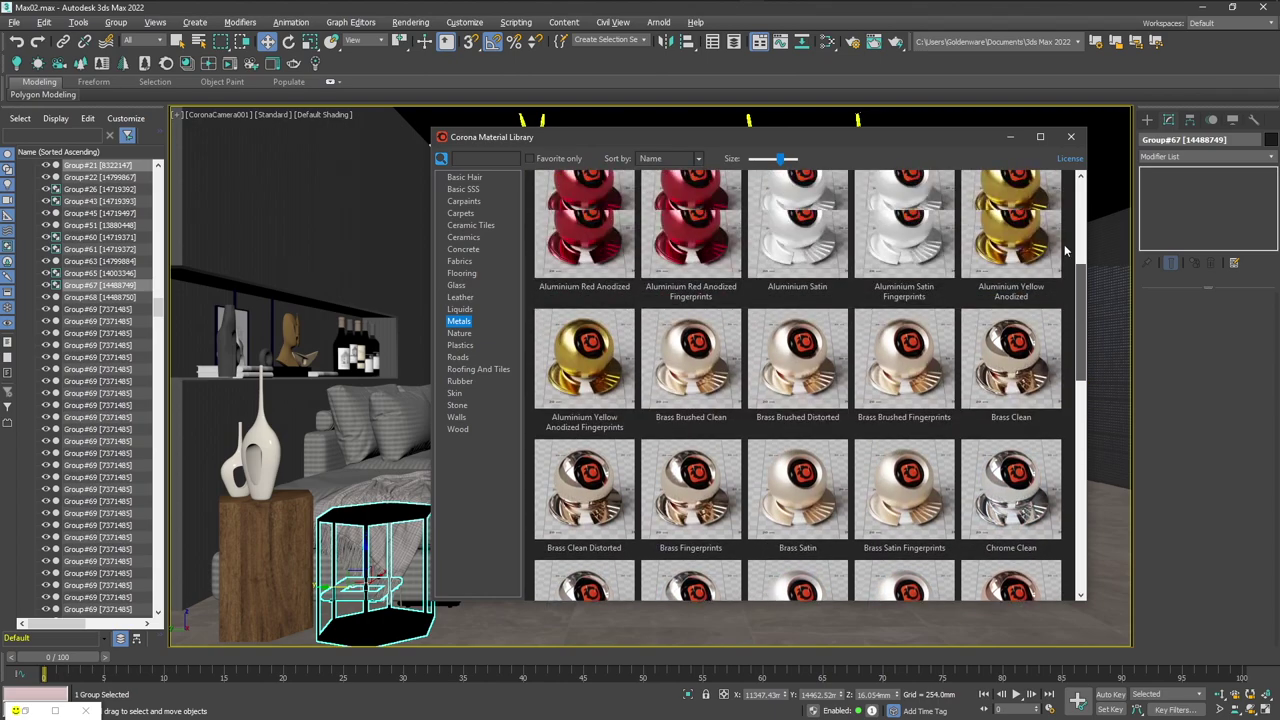
{"action": "left_click_drag", "start_coordinate": [1081, 399], "coordinate": [1080, 205]}
{"action": "right_click", "coordinate": [712, 236]}
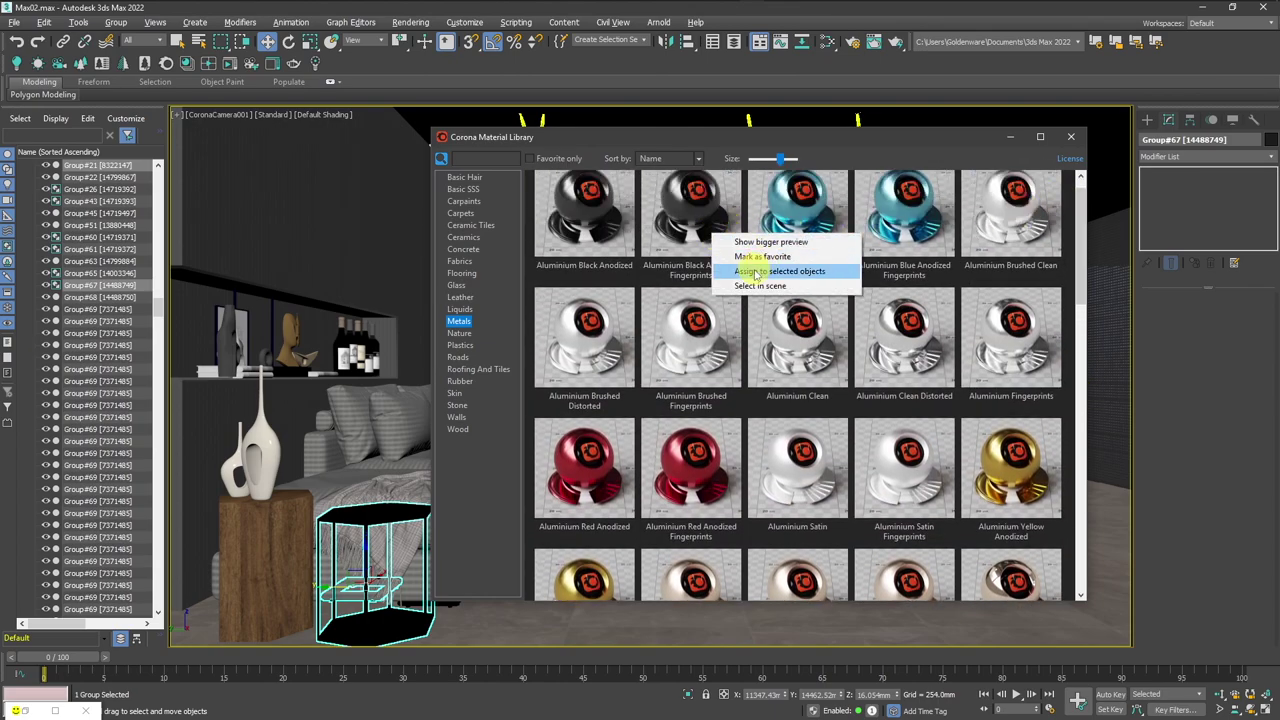
{"action": "left_click", "coordinate": [790, 272]}
{"action": "left_click", "coordinate": [1071, 136]}
{"action": "left_click", "coordinate": [707, 490]}
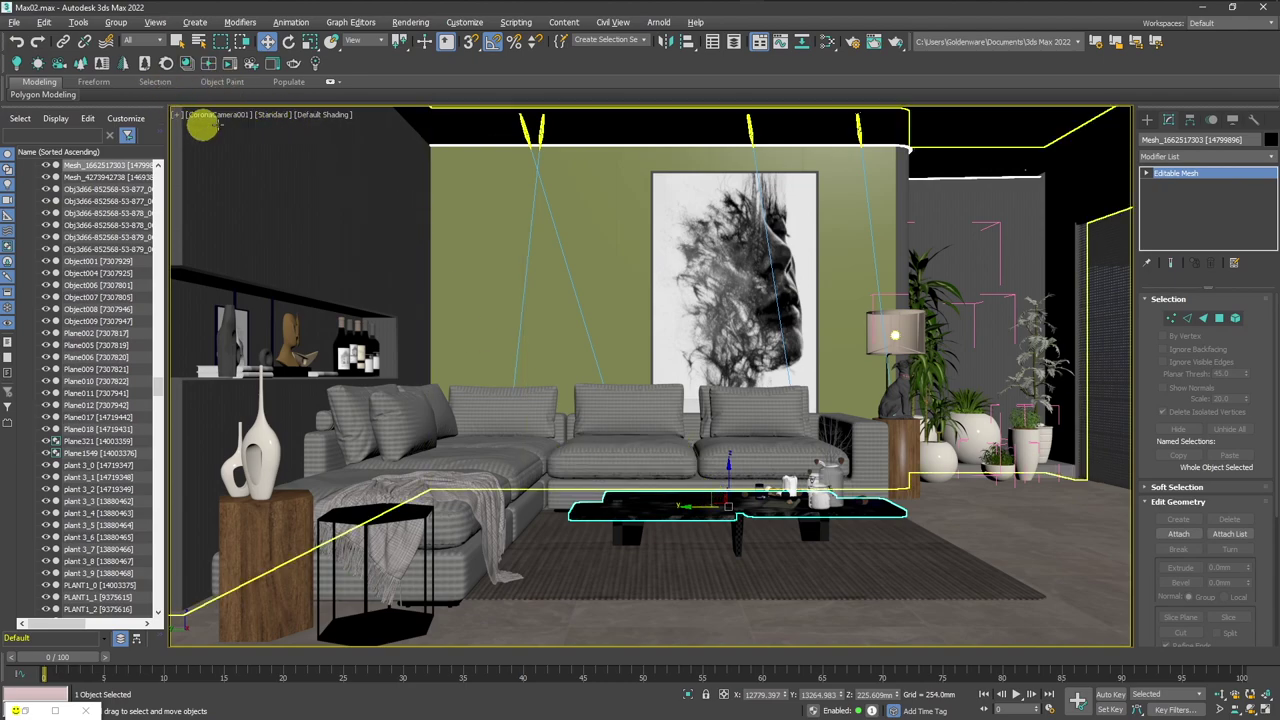
Preview Wall Paint White Semigloss and assign it to the selected mesh.
{"action": "left_click", "coordinate": [187, 65]}
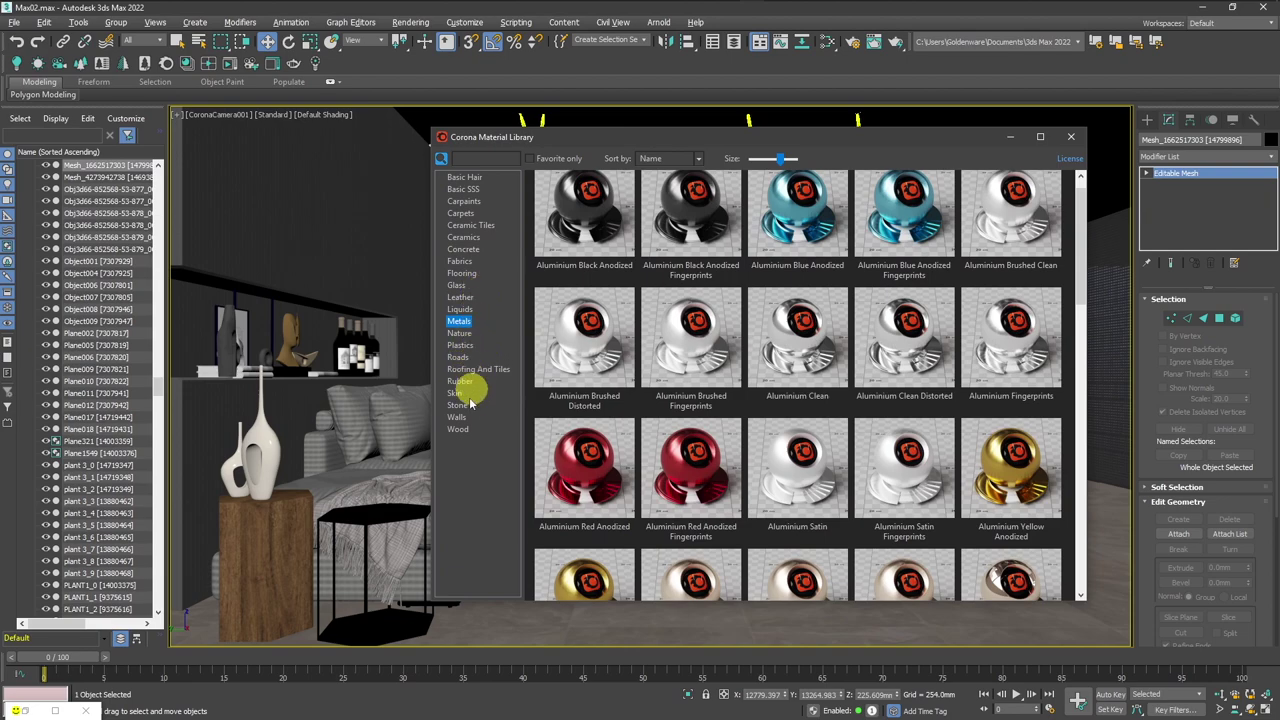
{"action": "left_click", "coordinate": [458, 428]}
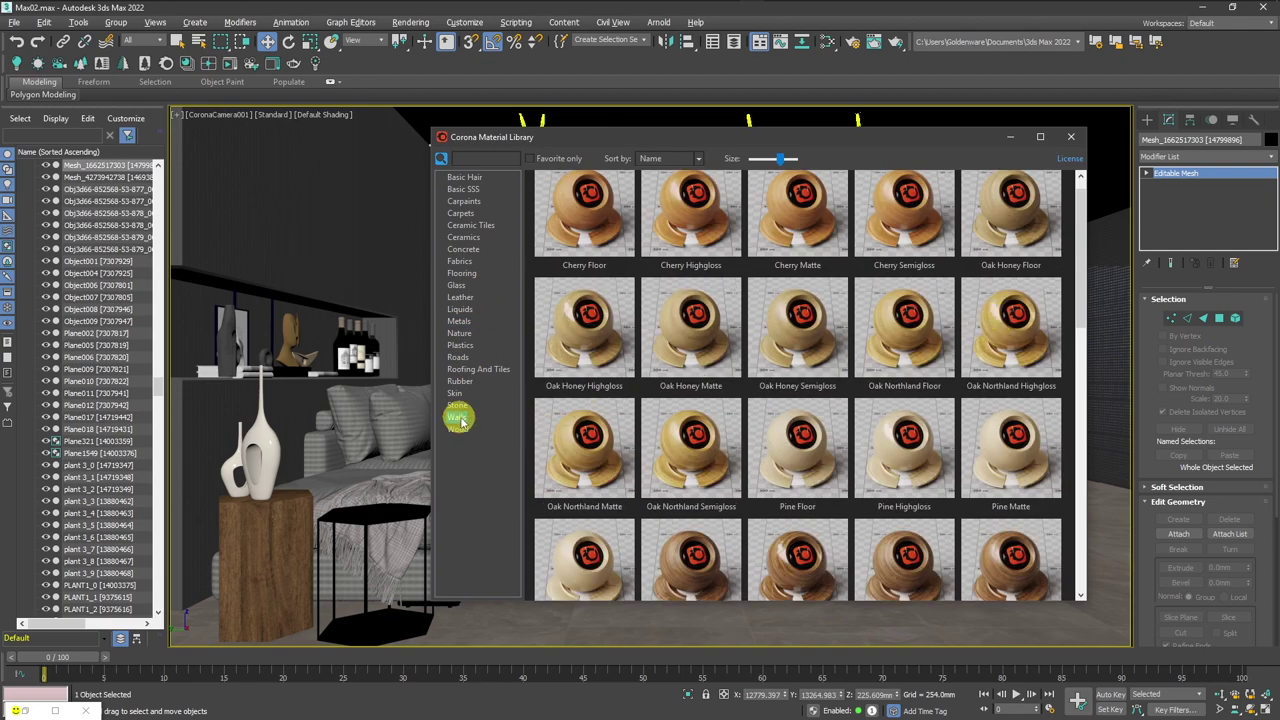
{"action": "left_click", "coordinate": [457, 418]}
{"action": "mouse_move", "coordinate": [1081, 312]}
{"action": "left_mouse_down"}
{"action": "mouse_move", "coordinate": [1088, 403]}
{"action": "mouse_move", "coordinate": [1069, 578]}
{"action": "left_mouse_up"}
{"action": "mouse_move", "coordinate": [691, 525]}
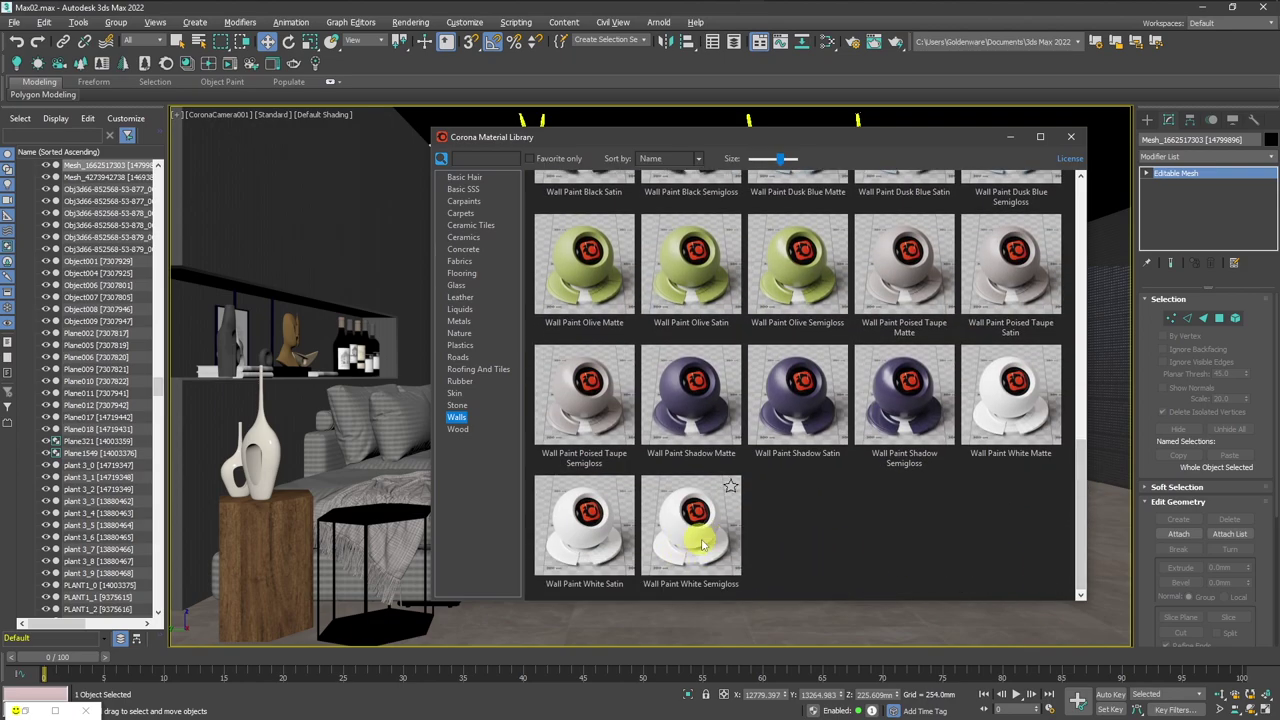
{"action": "double_click", "coordinate": [713, 543]}
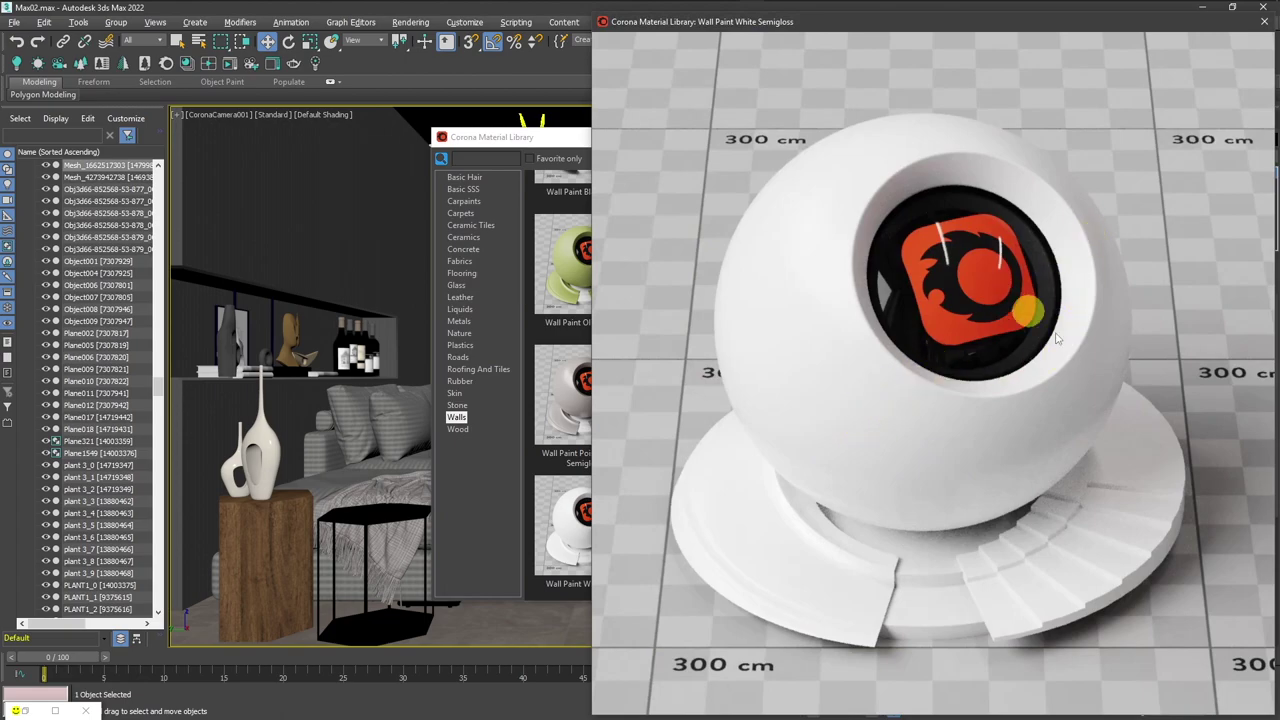
{"action": "left_click", "coordinate": [1263, 21]}
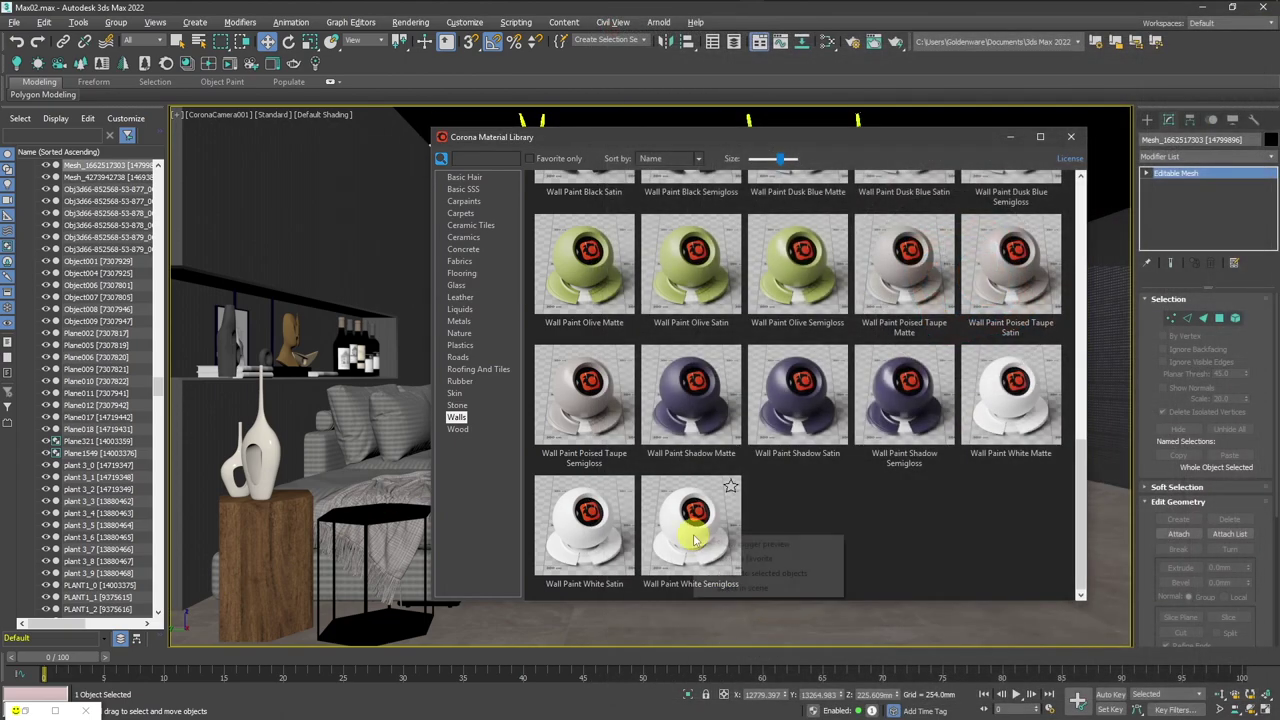
{"action": "right_click", "coordinate": [698, 535]}
{"action": "left_click", "coordinate": [743, 574]}
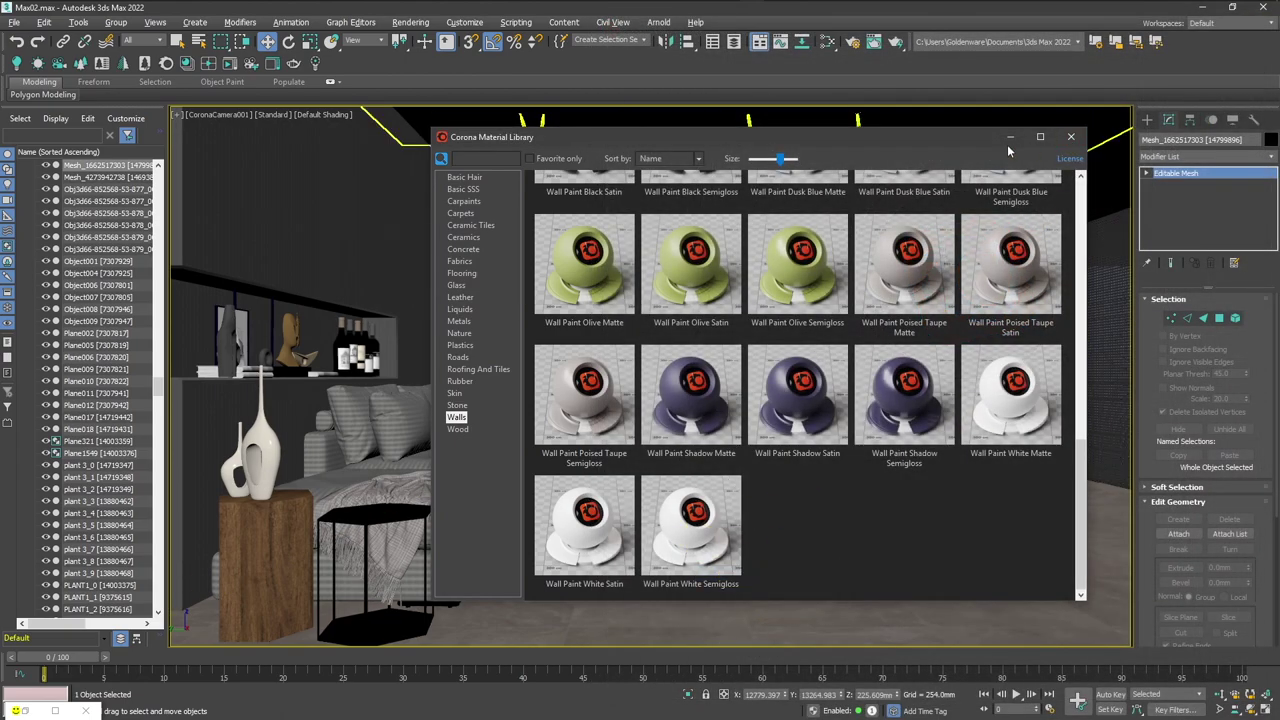
Select another wall mesh, check the Venetian Plaster Black material, and close the library.
{"action": "left_click_drag", "start_coordinate": [930, 137], "coordinate": [562, 189]}
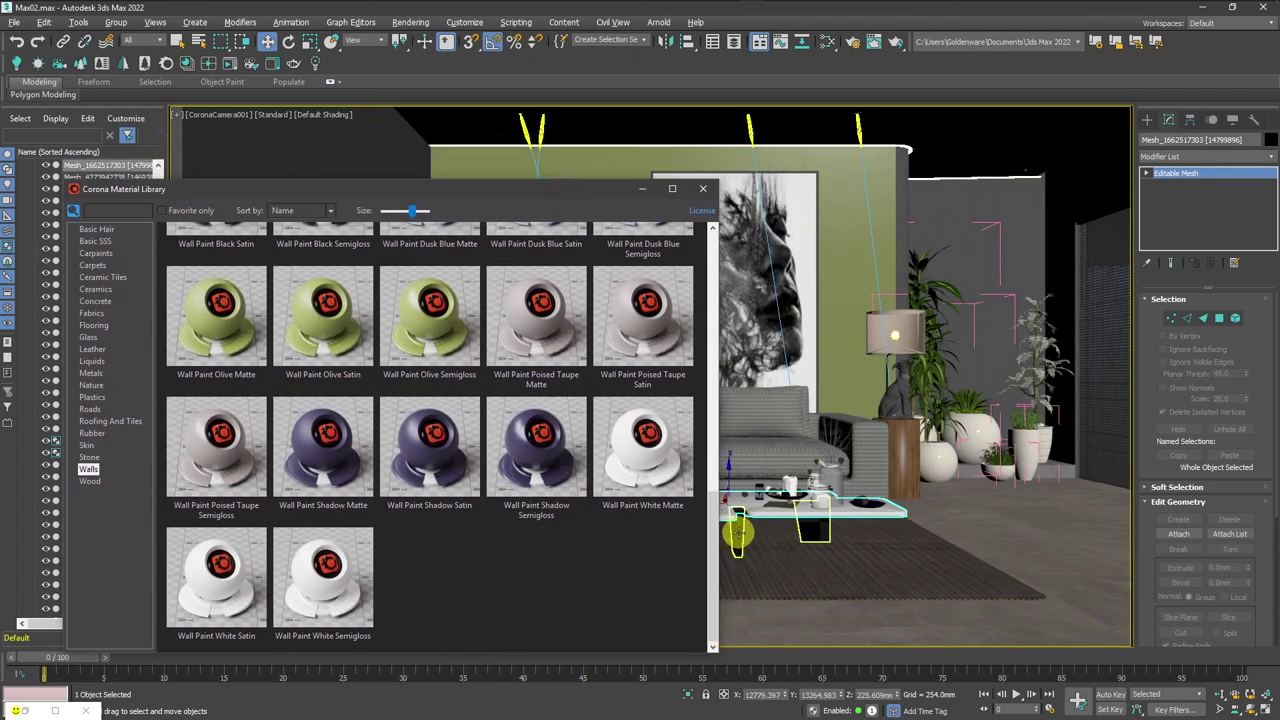
{"action": "left_click", "coordinate": [737, 536]}
{"action": "left_click_drag", "start_coordinate": [712, 540], "coordinate": [728, 362]}
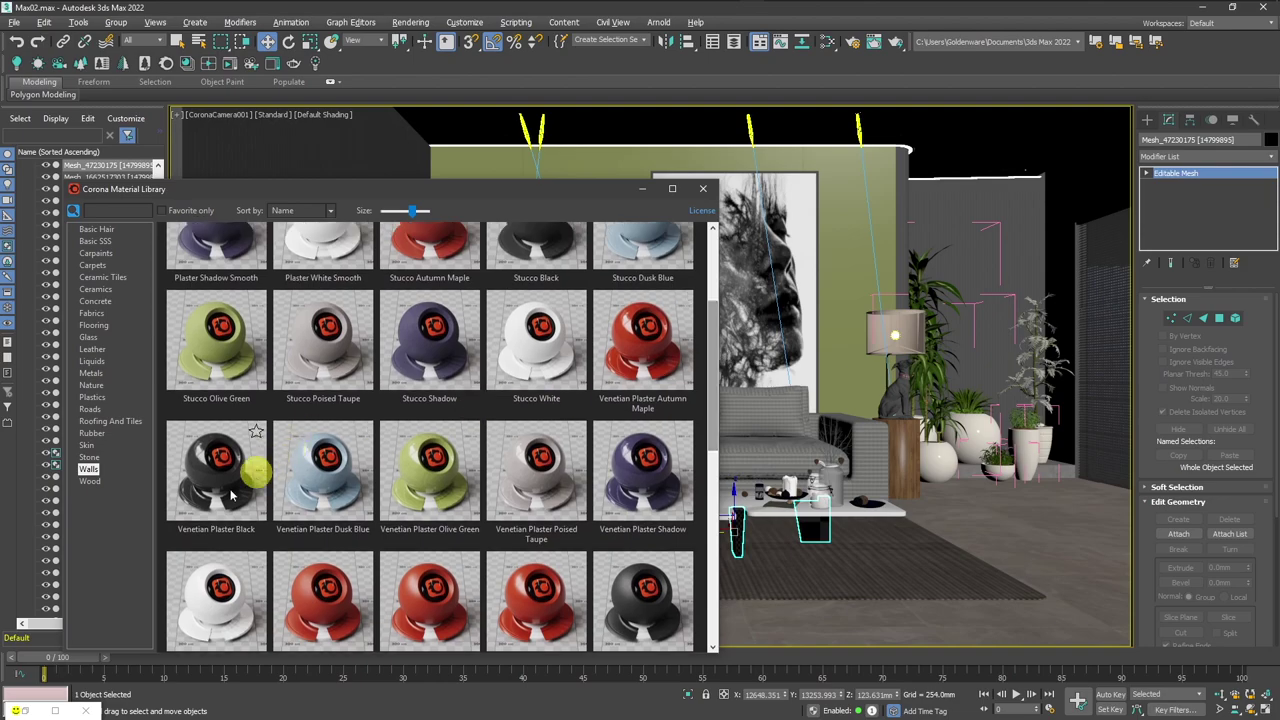
{"action": "right_click", "coordinate": [211, 499]}
{"action": "left_click", "coordinate": [262, 521]}
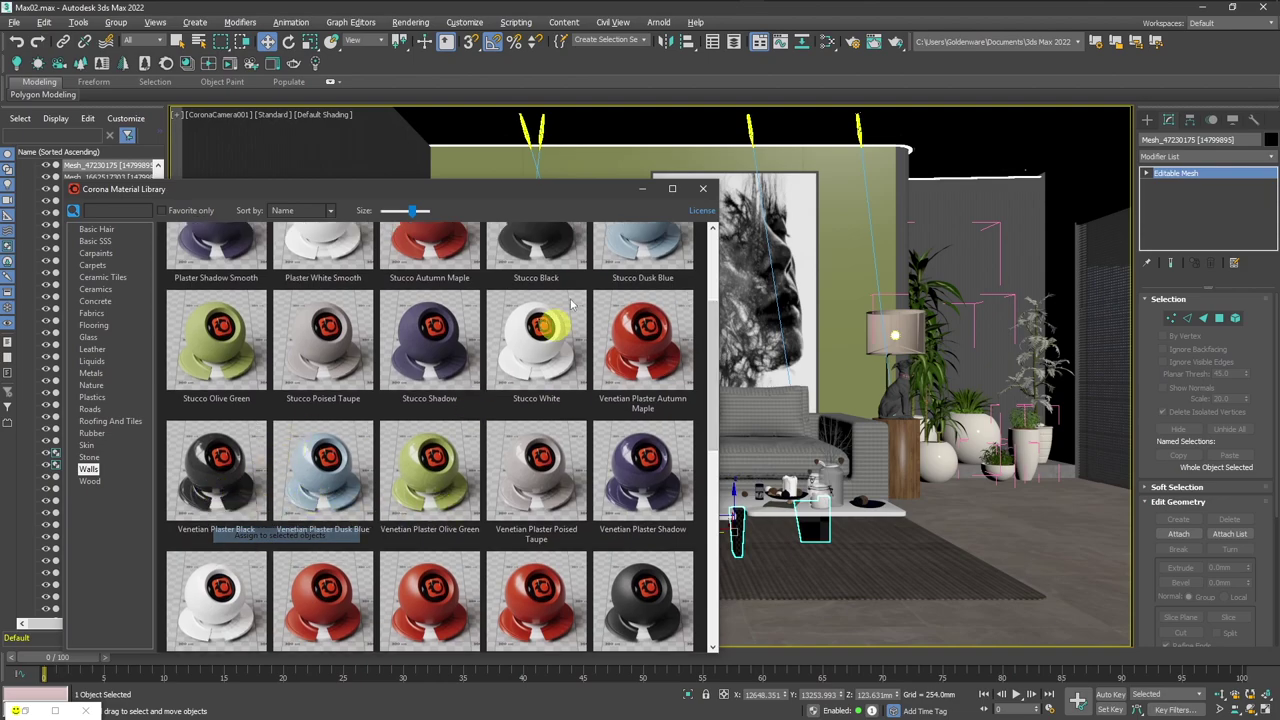
{"action": "left_click", "coordinate": [703, 188]}
Select both jars on the coffee table, including their bodies and lids.
{"action": "left_click", "coordinate": [833, 490]}
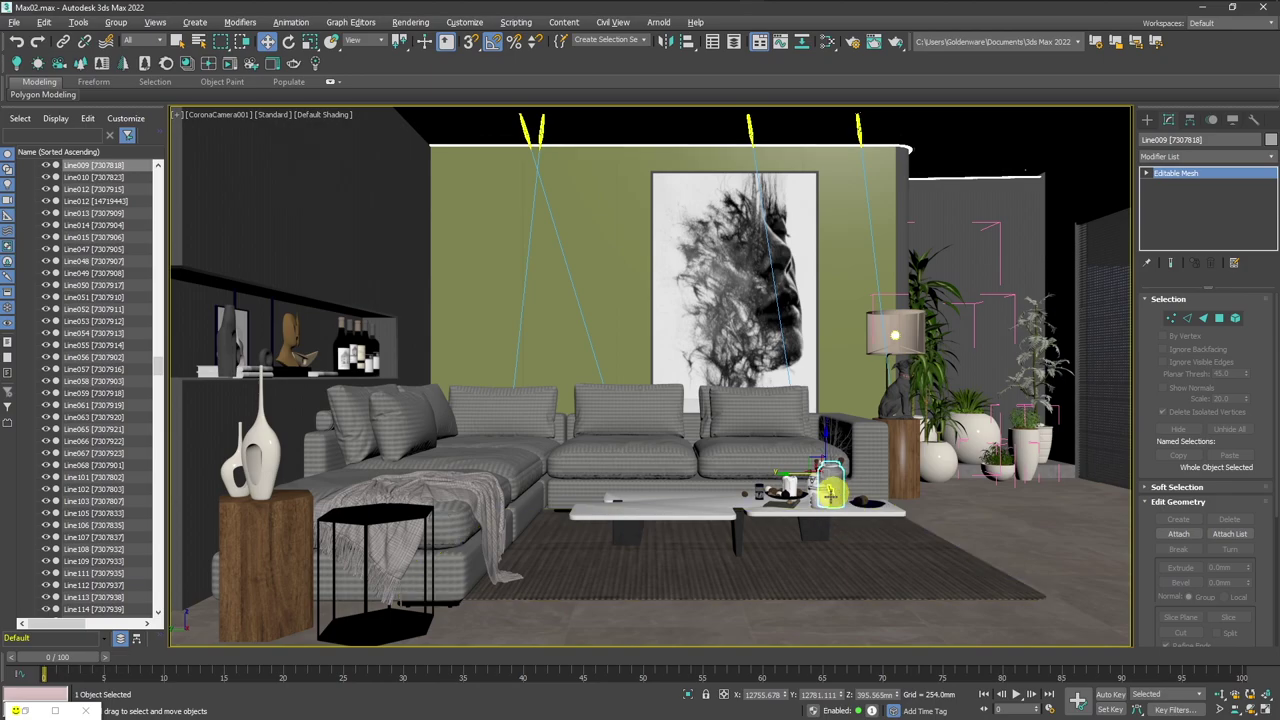
{"action": "key", "text": "p"}
{"action": "scroll", "coordinate": [808, 491], "scroll_direction": "up", "scroll_amount": 10}
{"action": "mouse_move", "coordinate": [623, 471]}
{"action": "middle_mouse_down", "text": "alt"}
{"action": "mouse_move", "coordinate": [678, 472]}
{"action": "mouse_move", "coordinate": [566, 420]}
{"action": "middle_mouse_up", "text": "alt"}
{"action": "key", "text": "w"}
{"action": "left_click", "coordinate": [529, 395], "text": "ctrl"}
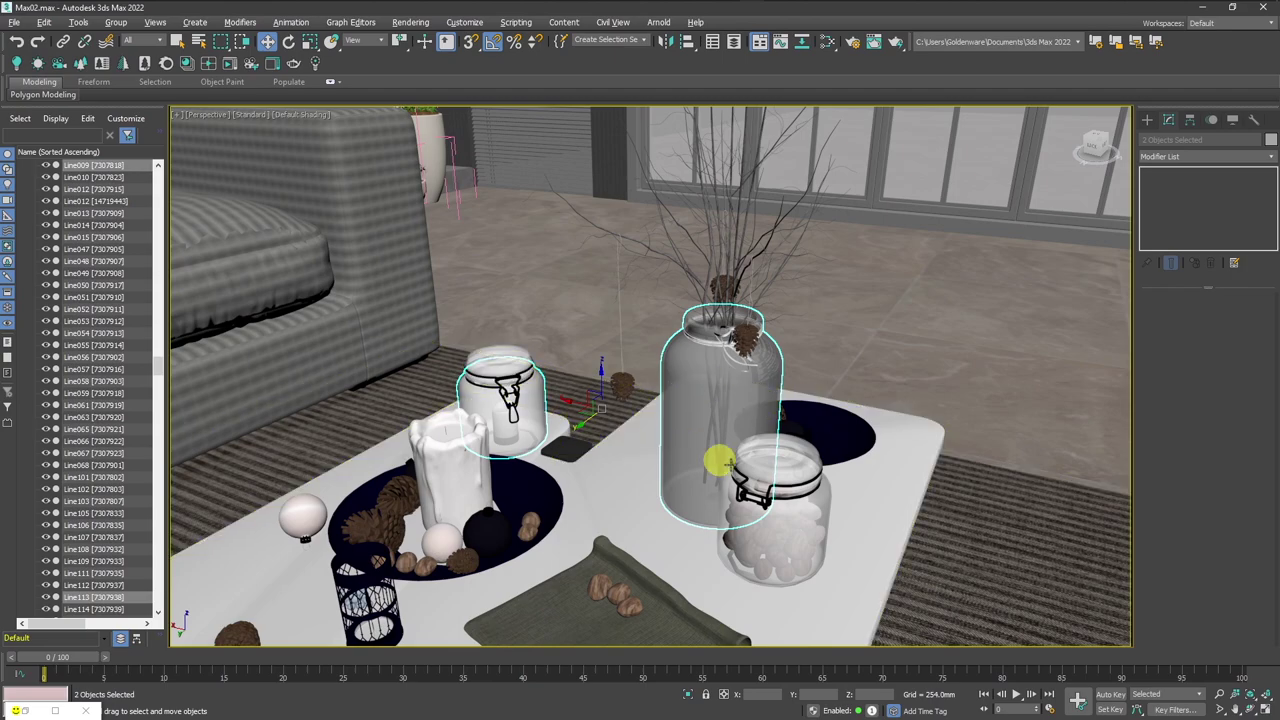
{"action": "left_click", "coordinate": [757, 520], "text": "ctrl"}
{"action": "left_click", "coordinate": [771, 451], "text": "ctrl"}
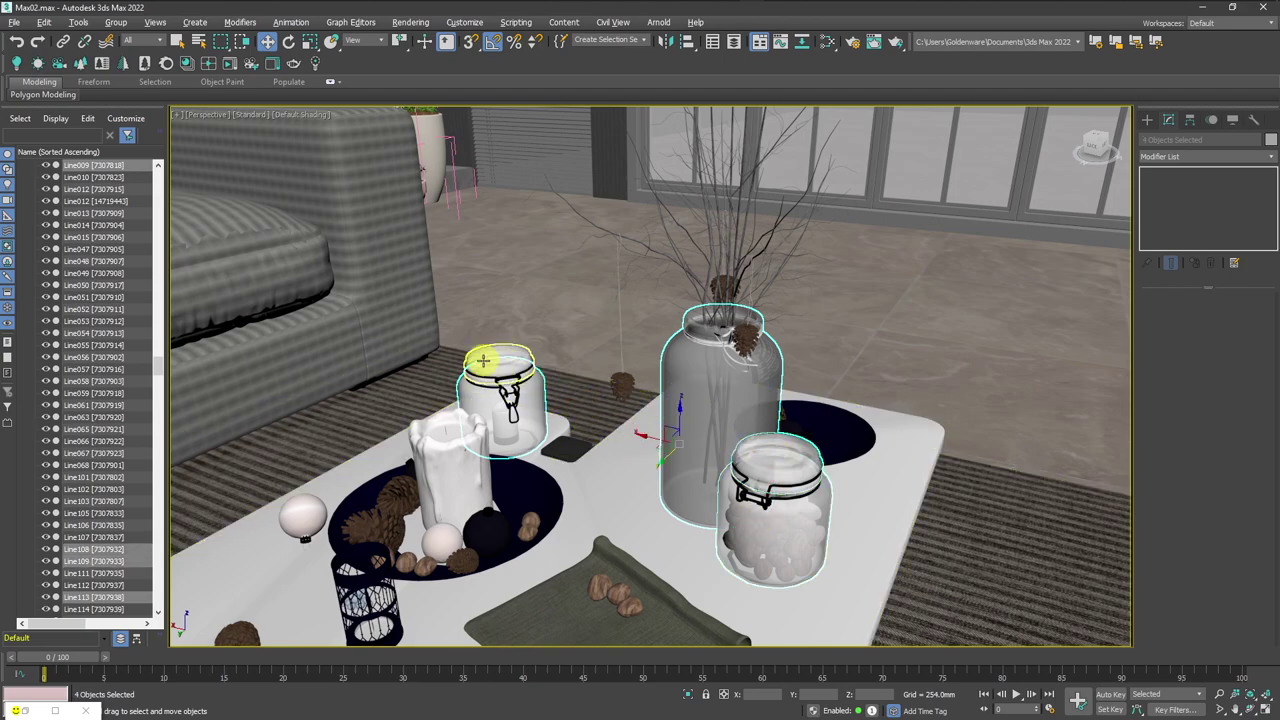
{"action": "left_click", "coordinate": [483, 362], "text": "ctrl"}
Assign the Corona Glass Clear material to the selected jars and lids.
{"action": "left_click", "coordinate": [190, 63]}
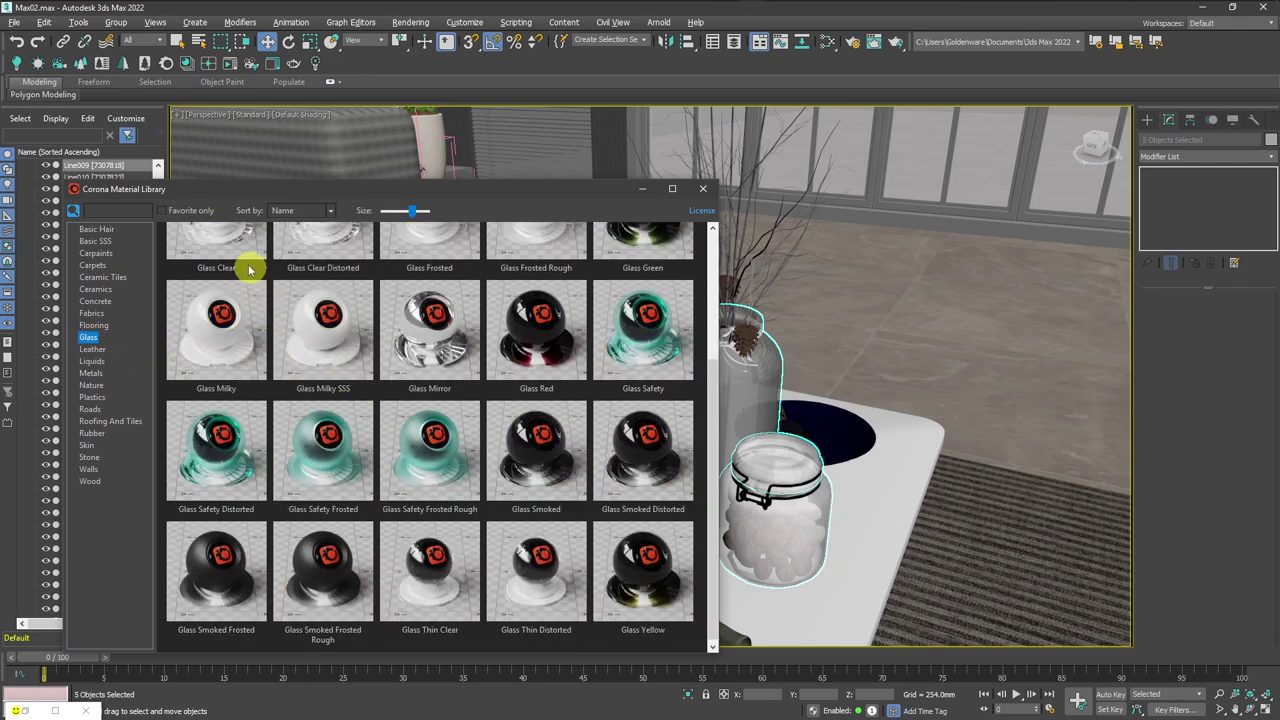
{"action": "right_click", "coordinate": [252, 262]}
{"action": "left_click", "coordinate": [300, 287]}
{"action": "left_click", "coordinate": [703, 188]}
{"action": "scroll", "coordinate": [543, 274], "scroll_direction": "down", "scroll_amount": 5}
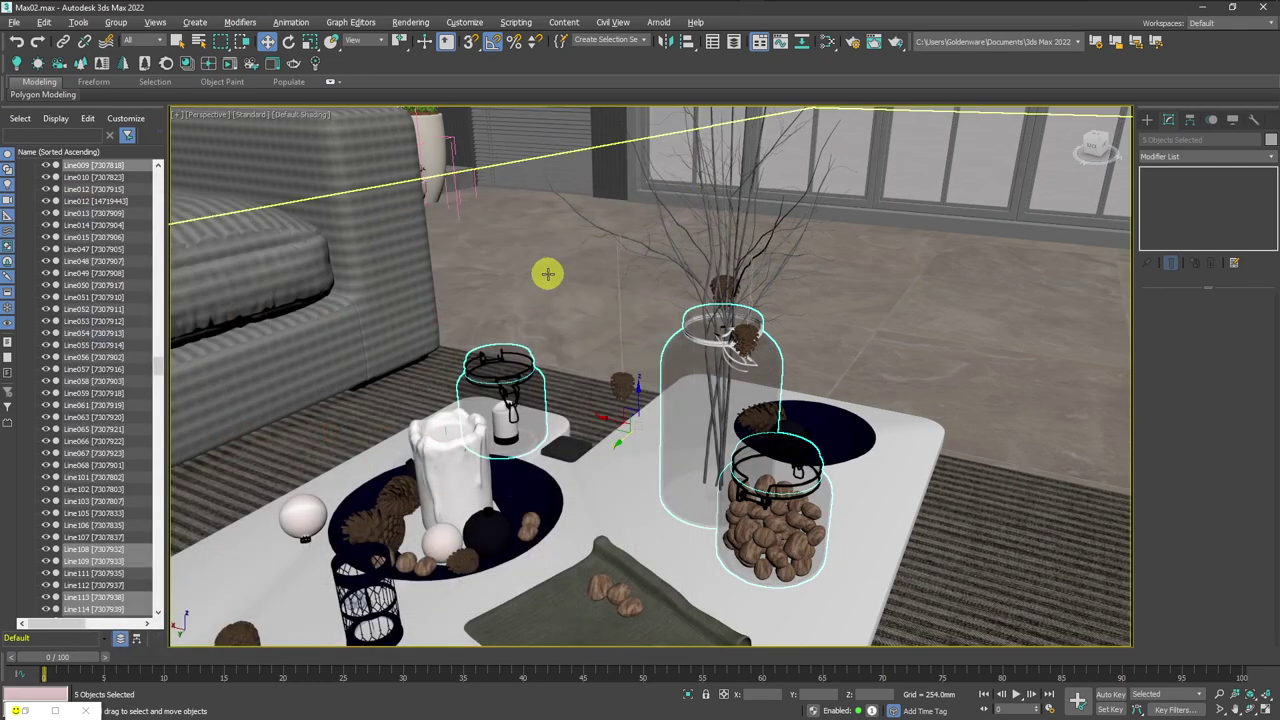
{"action": "key", "text": "c"}
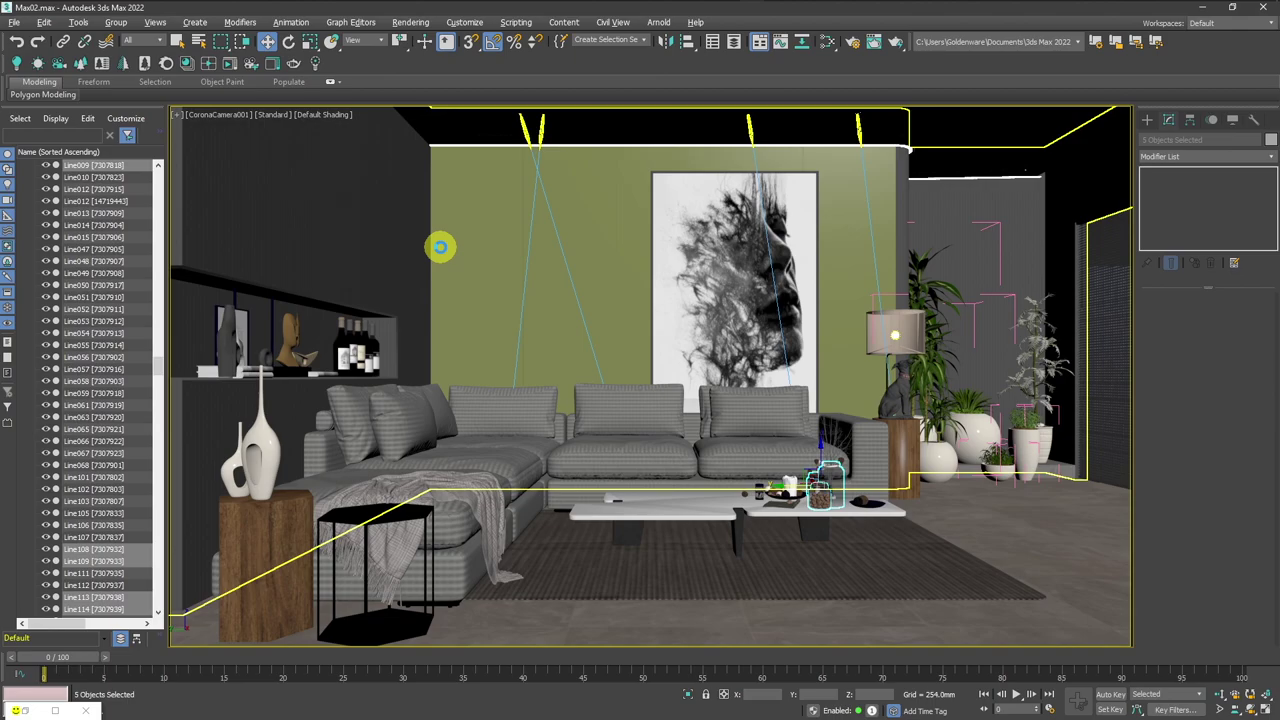
{"action": "key", "text": "p"}
{"action": "scroll", "coordinate": [658, 465], "scroll_direction": "up", "scroll_amount": 3}
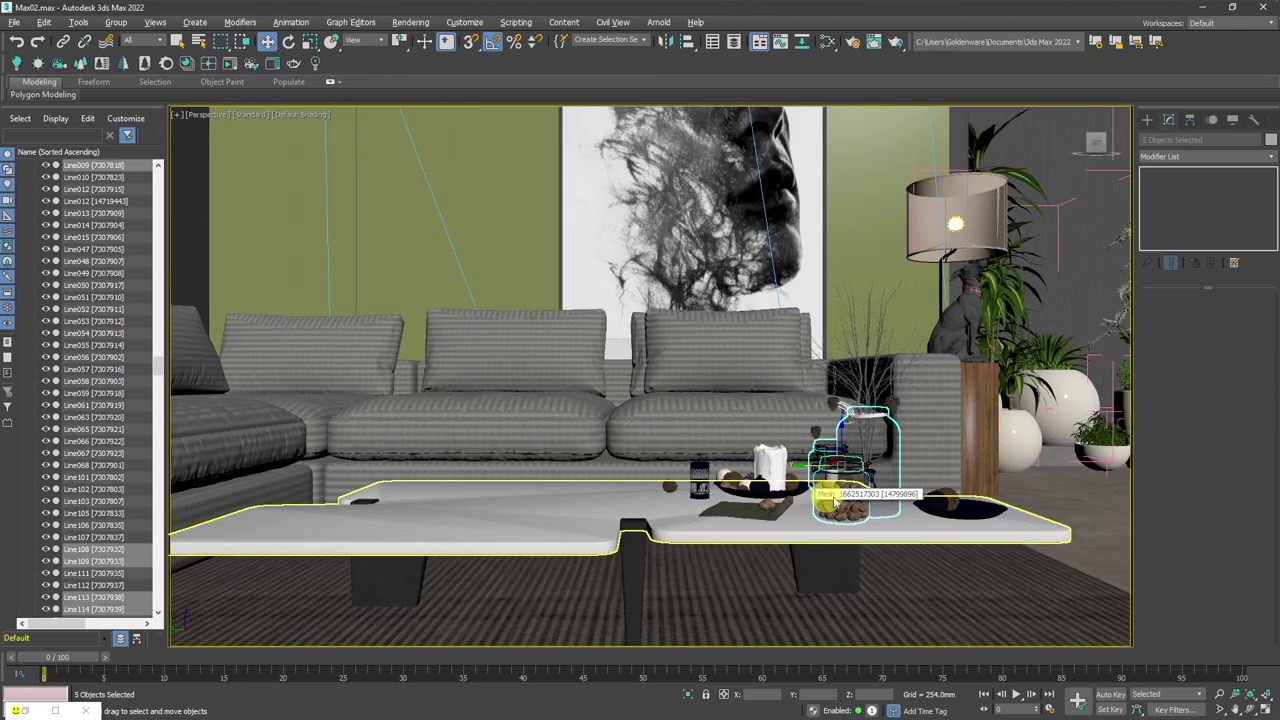
{"action": "scroll", "coordinate": [658, 465], "scroll_direction": "up", "scroll_amount": 3}
{"action": "scroll", "coordinate": [658, 465], "scroll_direction": "down", "scroll_amount": 2}
{"action": "middle_click_drag", "start_coordinate": [658, 465], "coordinate": [430, 230], "text": "alt"}
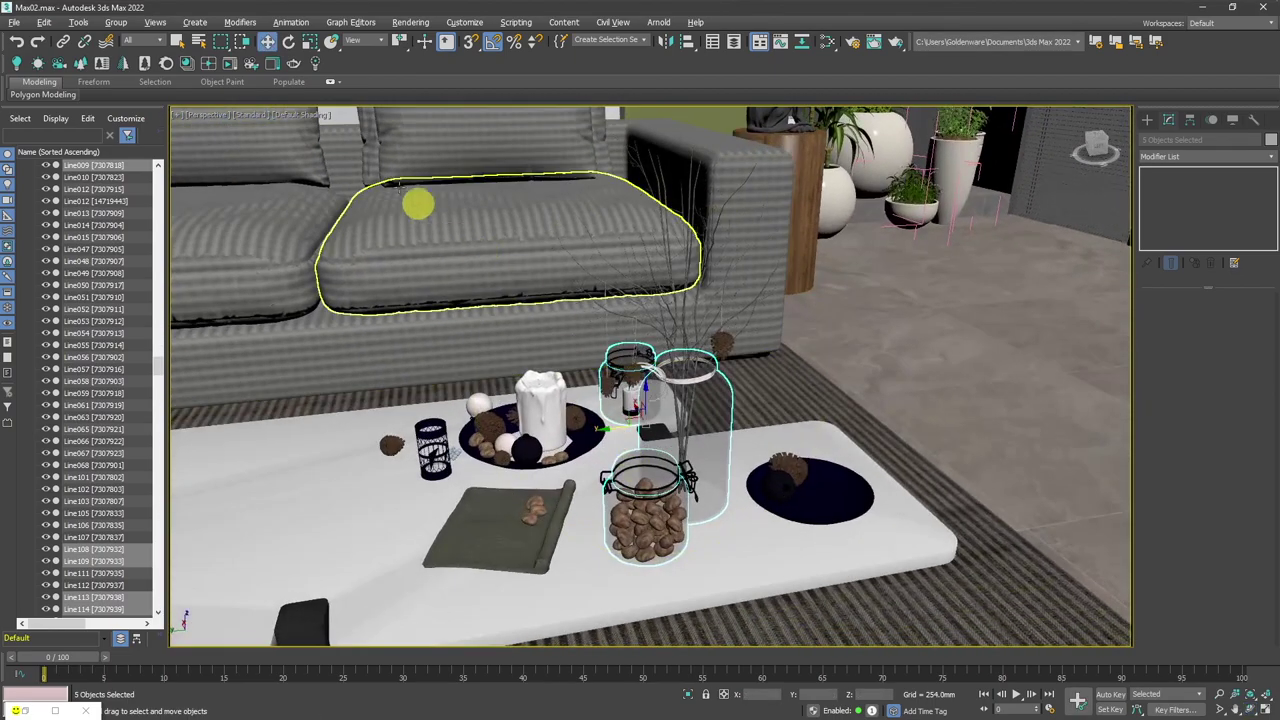
{"action": "left_click", "coordinate": [229, 64]}
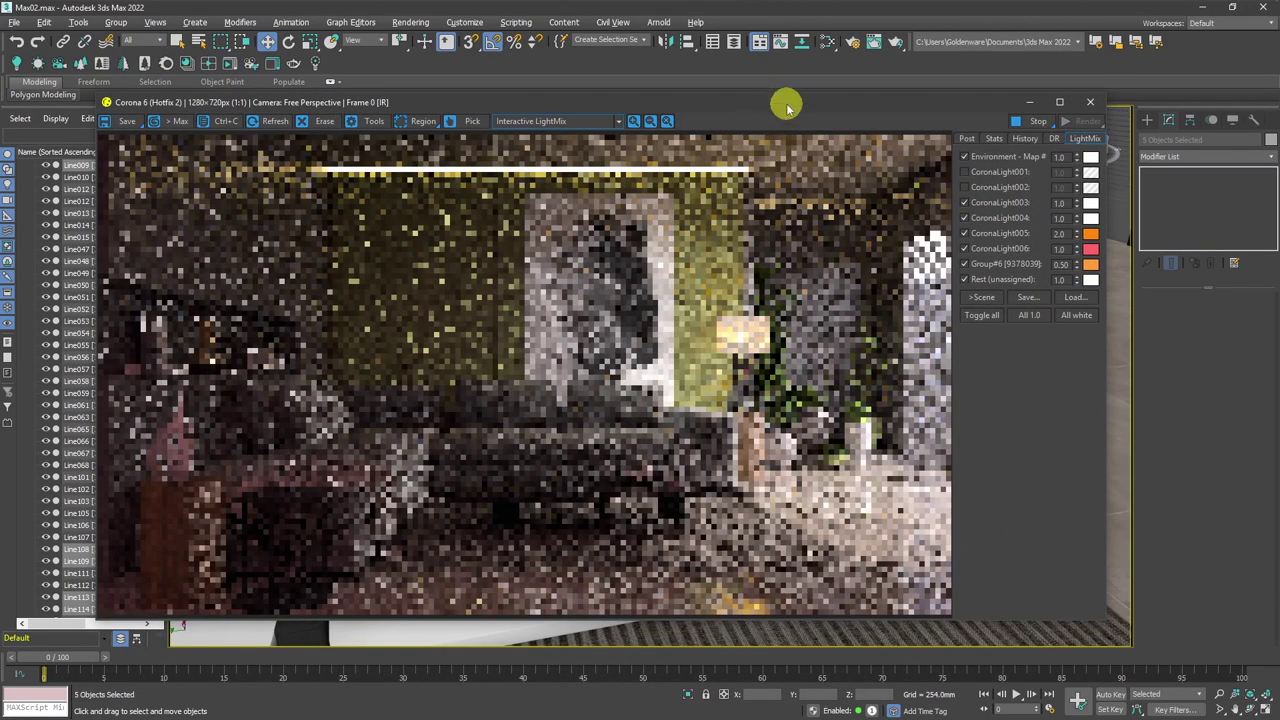
{"action": "left_click_drag", "start_coordinate": [786, 104], "coordinate": [1118, 133]}
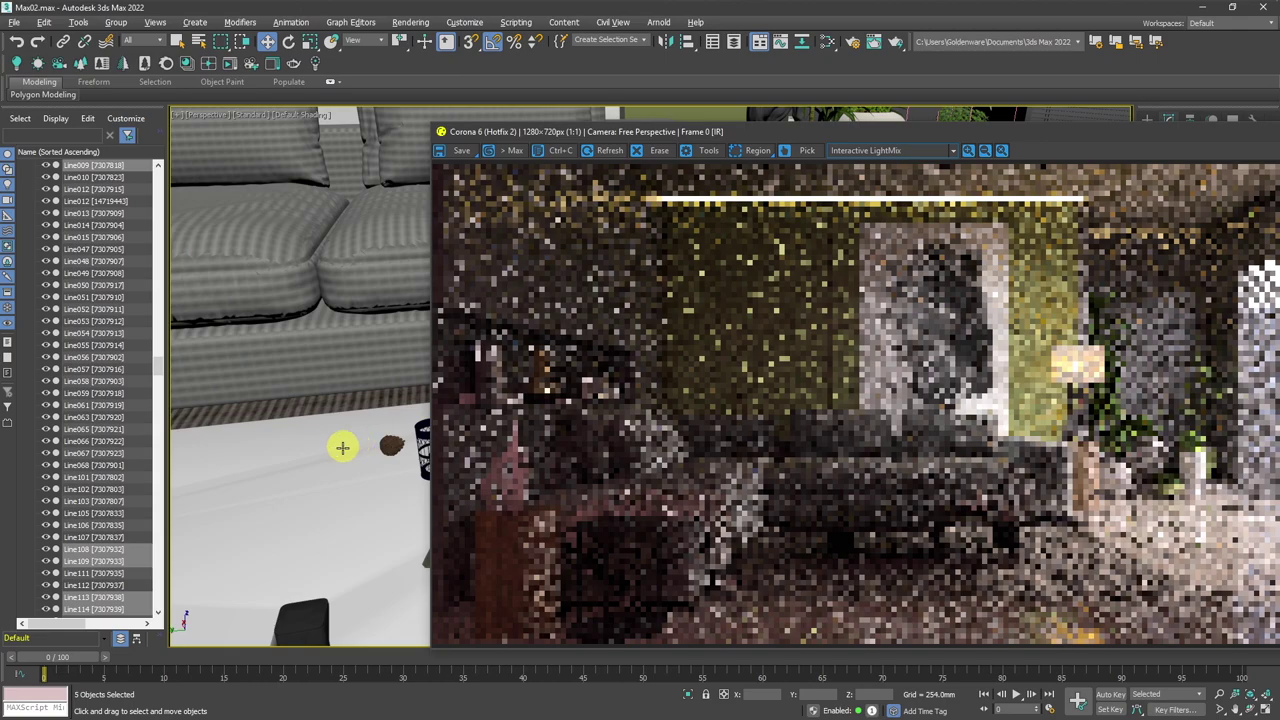
{"action": "scroll", "coordinate": [340, 447], "scroll_direction": "up", "scroll_amount": 2}
{"action": "scroll", "coordinate": [300, 445], "scroll_direction": "up", "scroll_amount": 2}
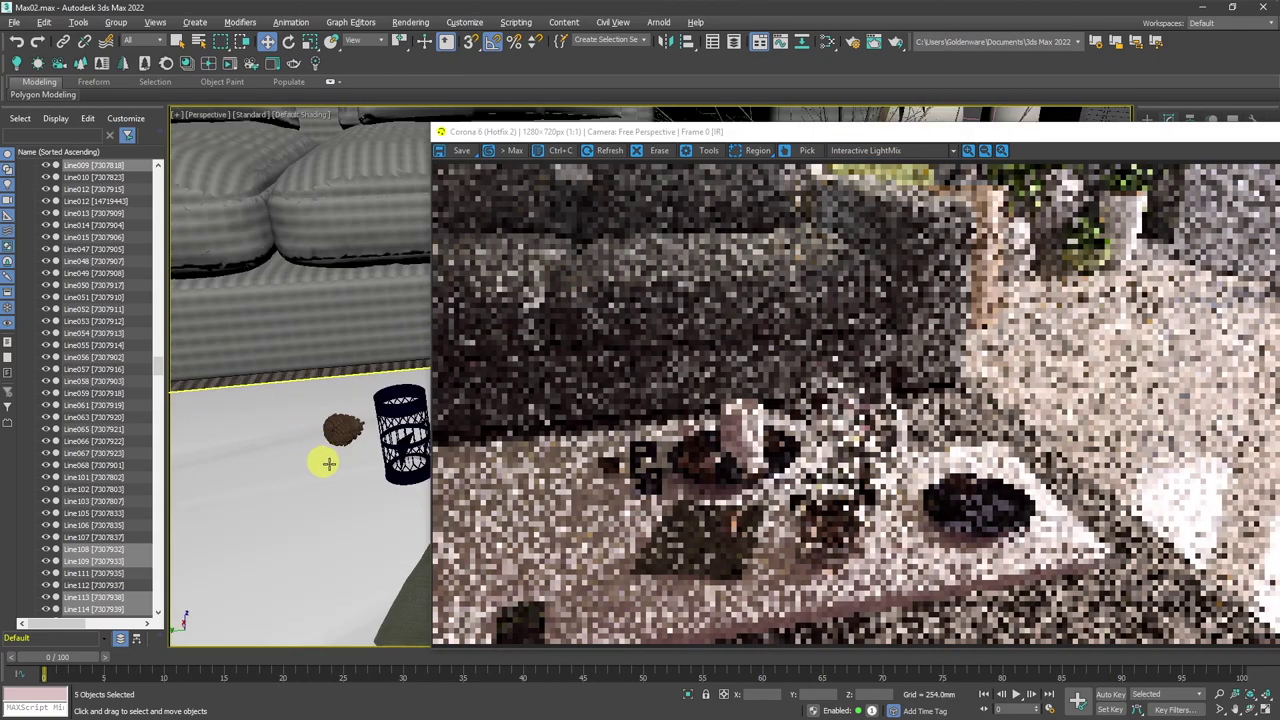
{"action": "scroll", "coordinate": [300, 460], "scroll_direction": "down", "scroll_amount": 3}
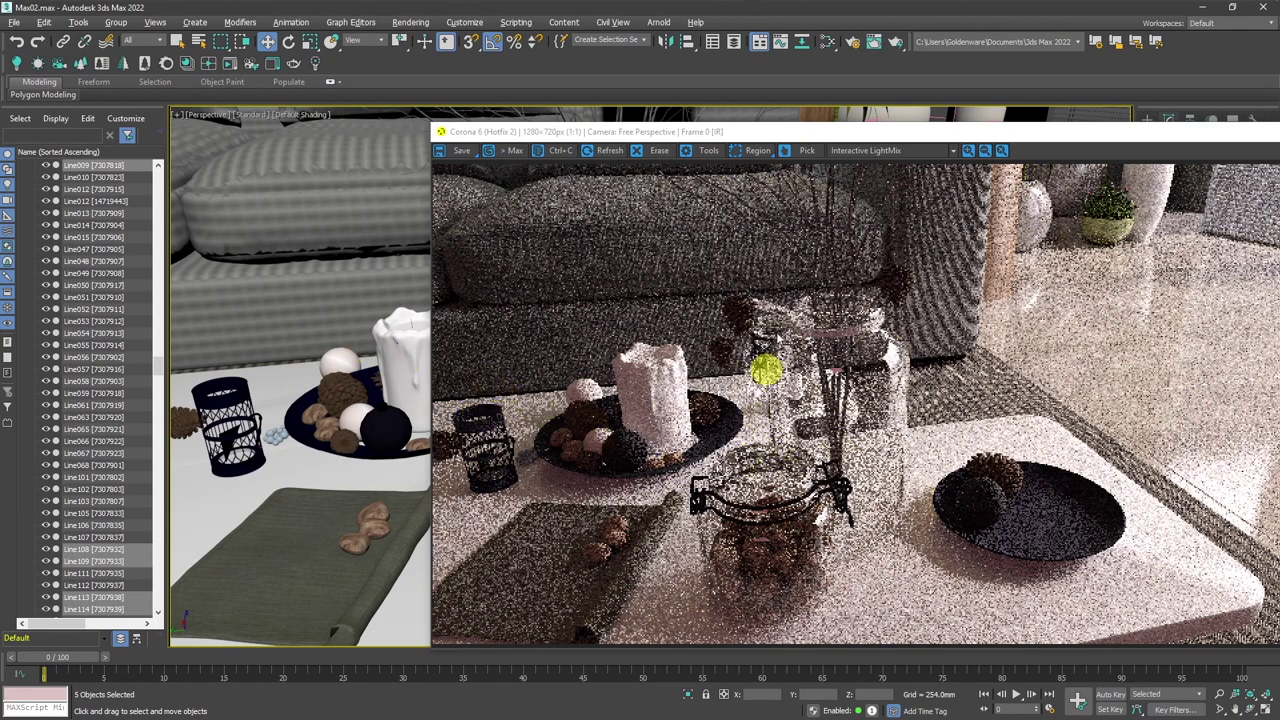
{"action": "left_click_drag", "start_coordinate": [877, 135], "coordinate": [709, 111]}
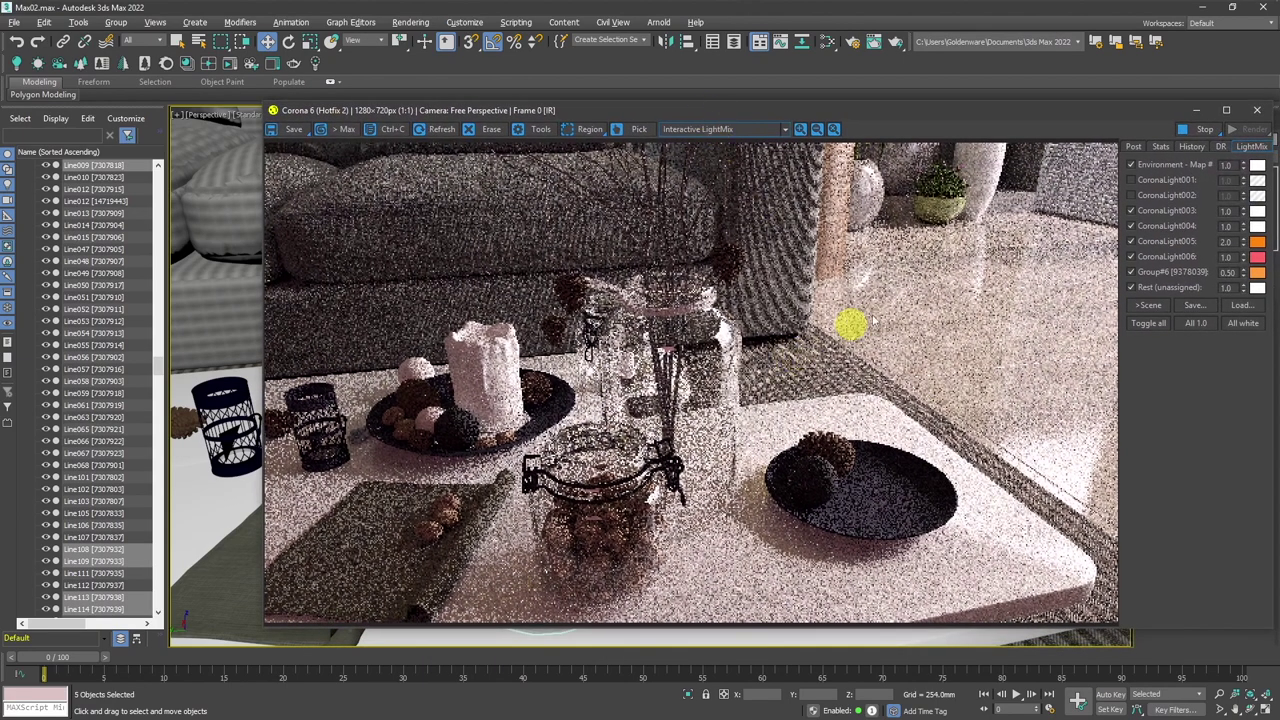
{"action": "left_click_drag", "start_coordinate": [1074, 125], "coordinate": [1041, 123]}
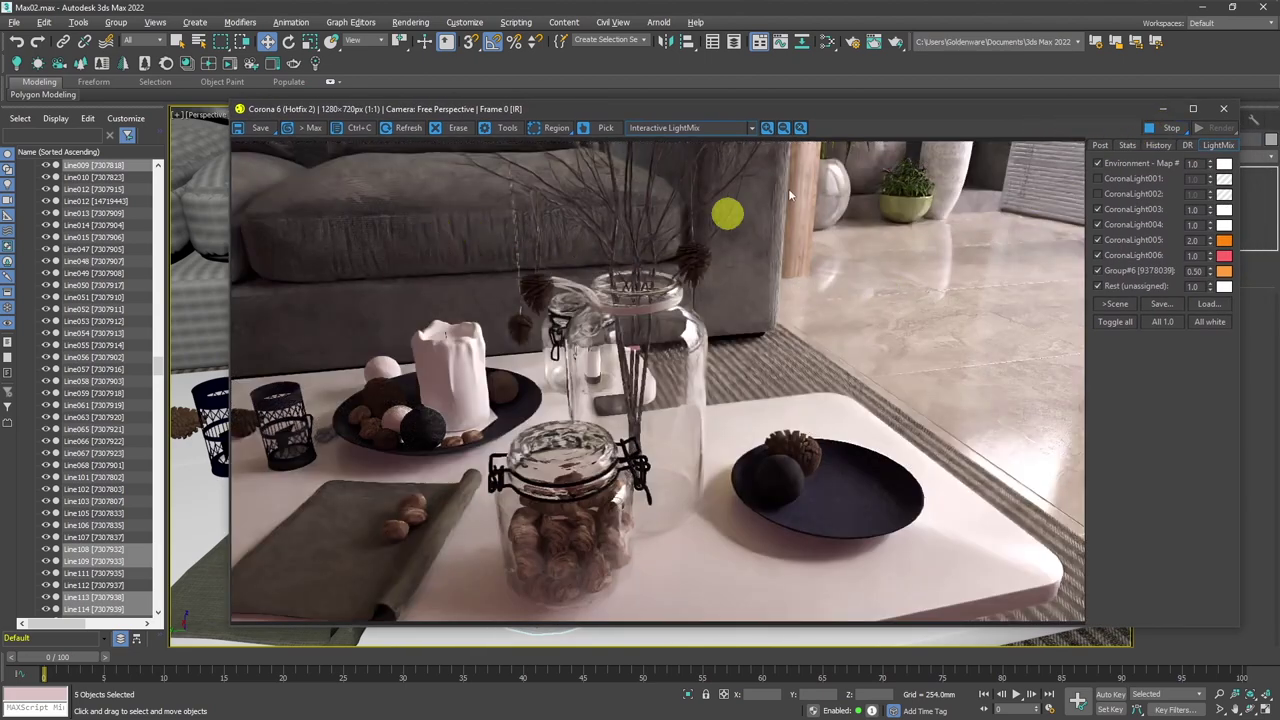
{"action": "left_click", "coordinate": [1162, 108]}
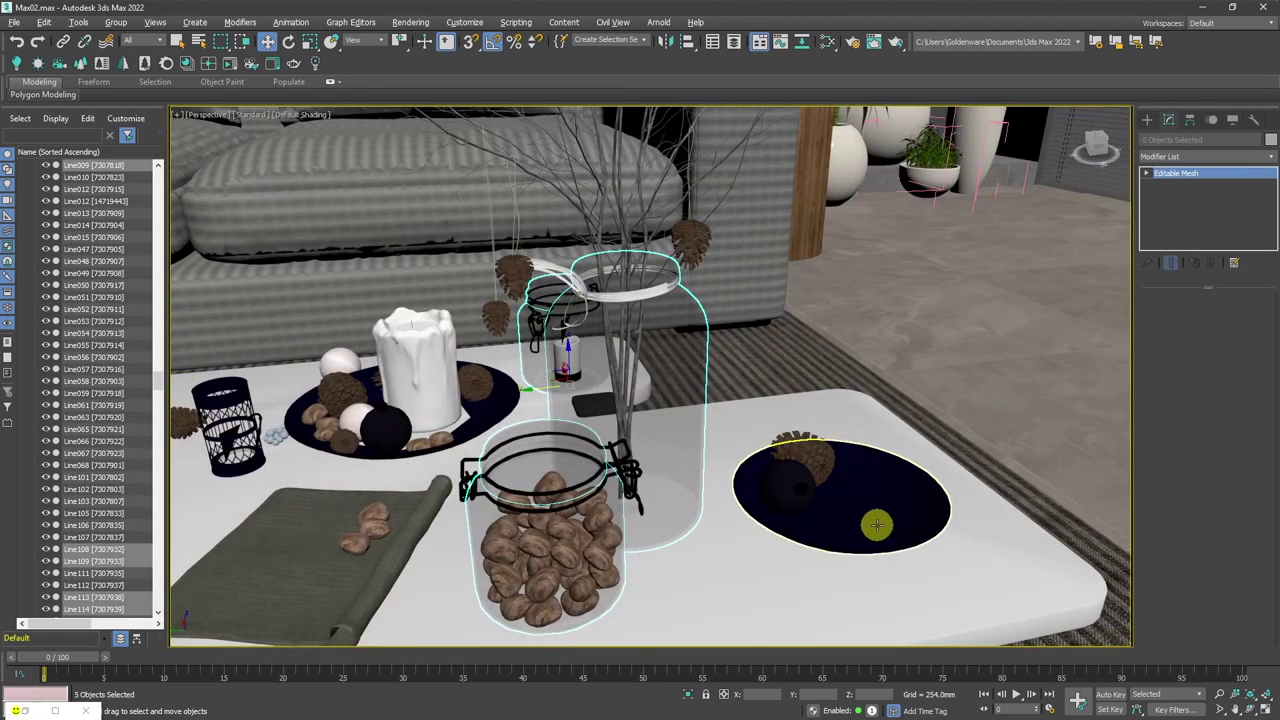
Assign Porcelain Black Glossy Rough from the Ceramics library to both dark plates on the coffee table.
{"action": "left_click", "coordinate": [876, 525]}
{"action": "left_click", "coordinate": [487, 405], "text": "ctrl"}
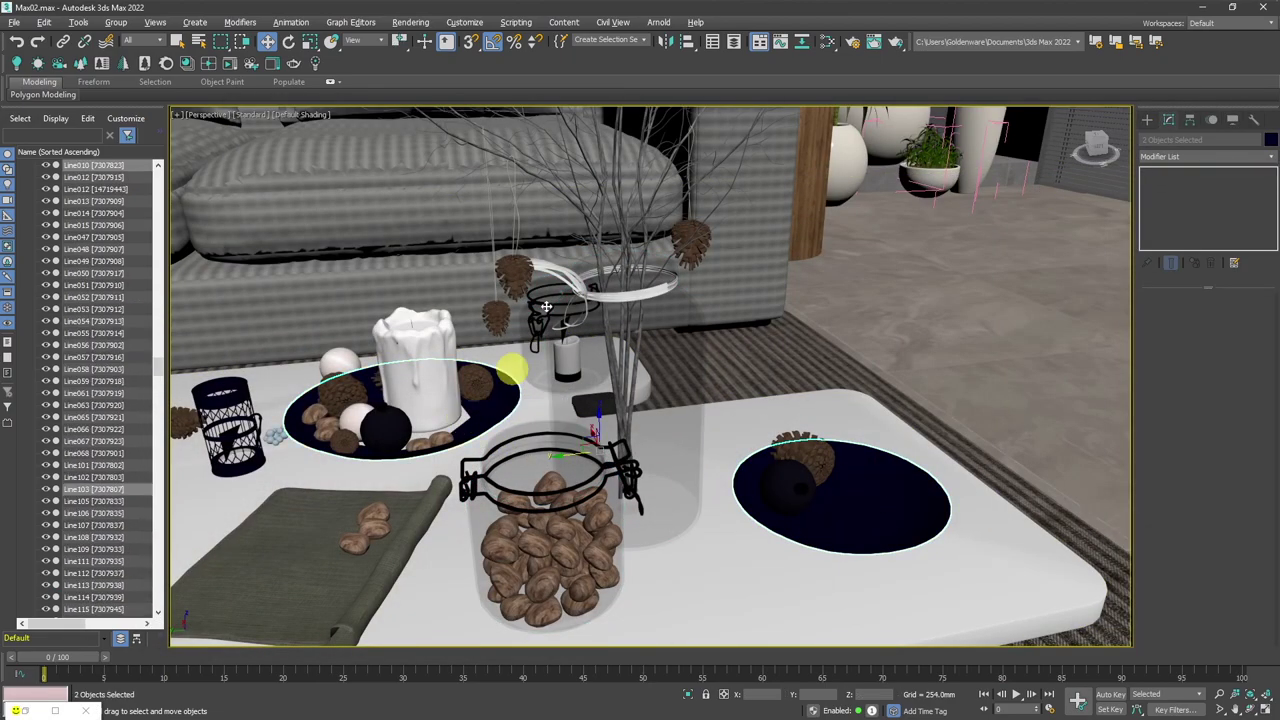
{"action": "left_click", "coordinate": [187, 63]}
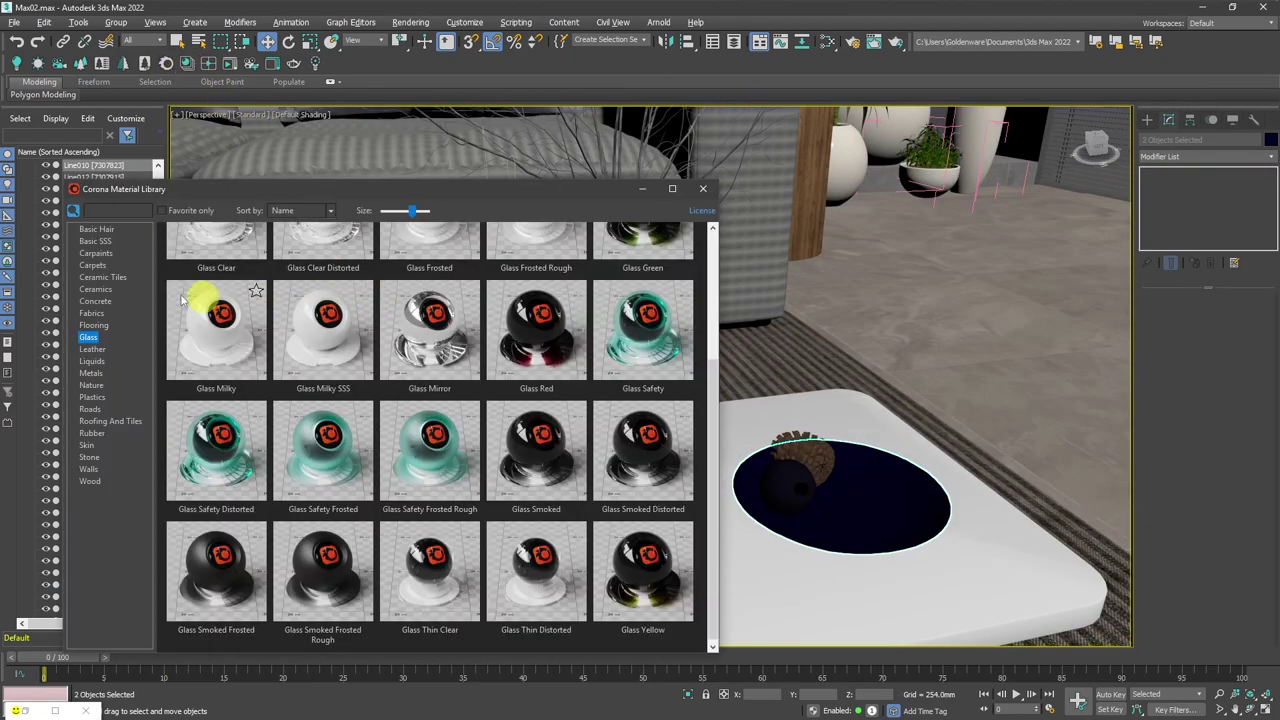
{"action": "left_click", "coordinate": [96, 289]}
{"action": "left_click_drag", "start_coordinate": [709, 371], "coordinate": [708, 300]}
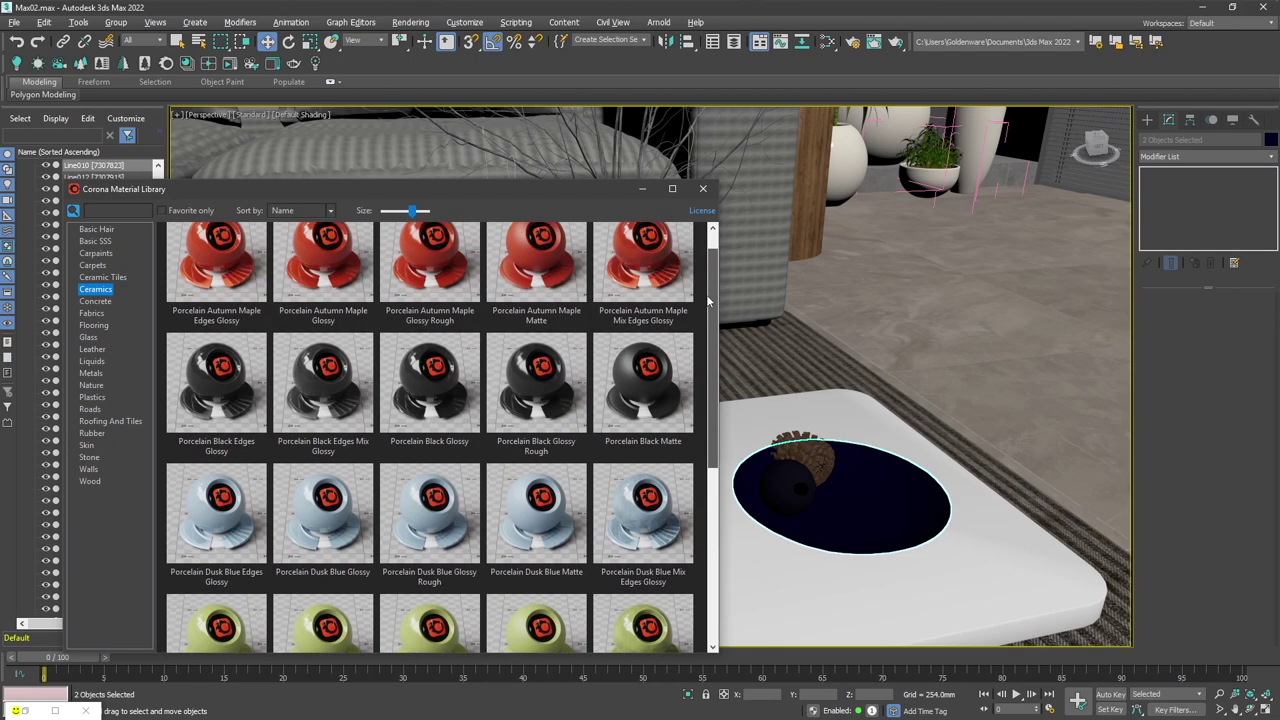
{"action": "right_click", "coordinate": [518, 422]}
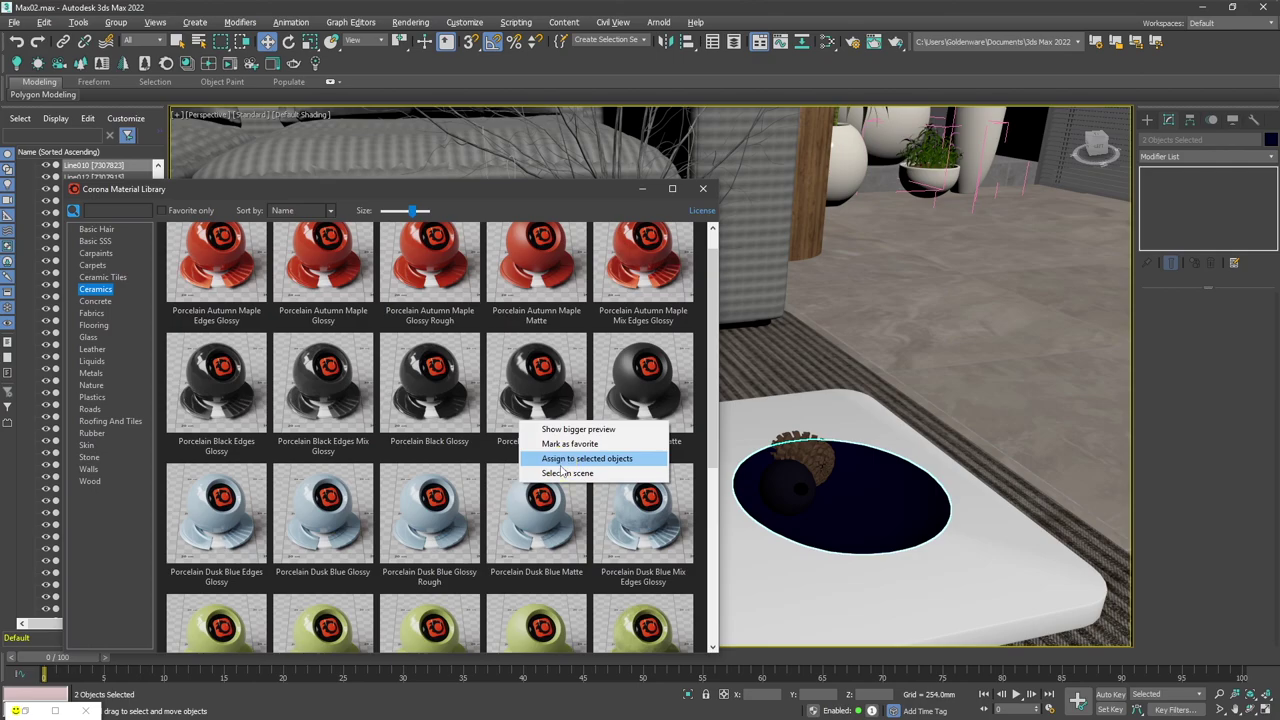
{"action": "left_click", "coordinate": [563, 460]}
{"action": "left_click", "coordinate": [705, 189]}
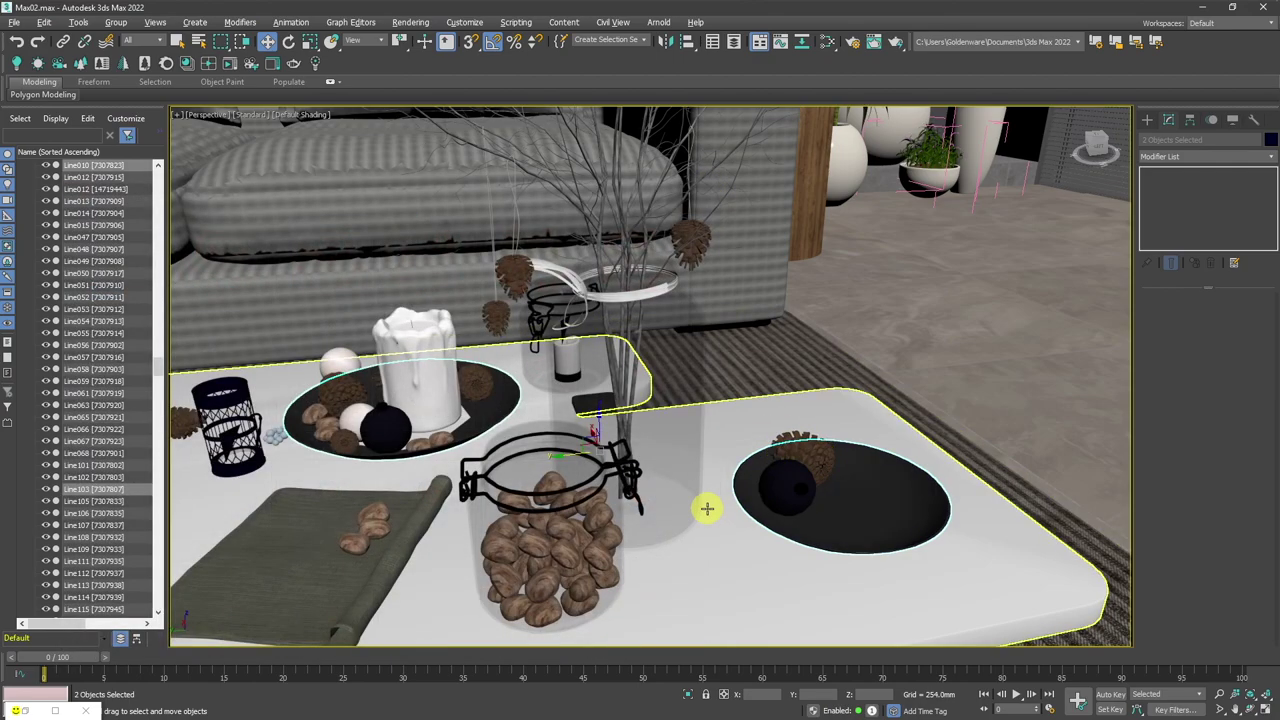
{"action": "scroll", "coordinate": [705, 505], "scroll_direction": "down", "scroll_amount": 3}
Start an interactive Corona render from the camera view and compare it with the earlier render.
{"action": "key", "text": "c"}
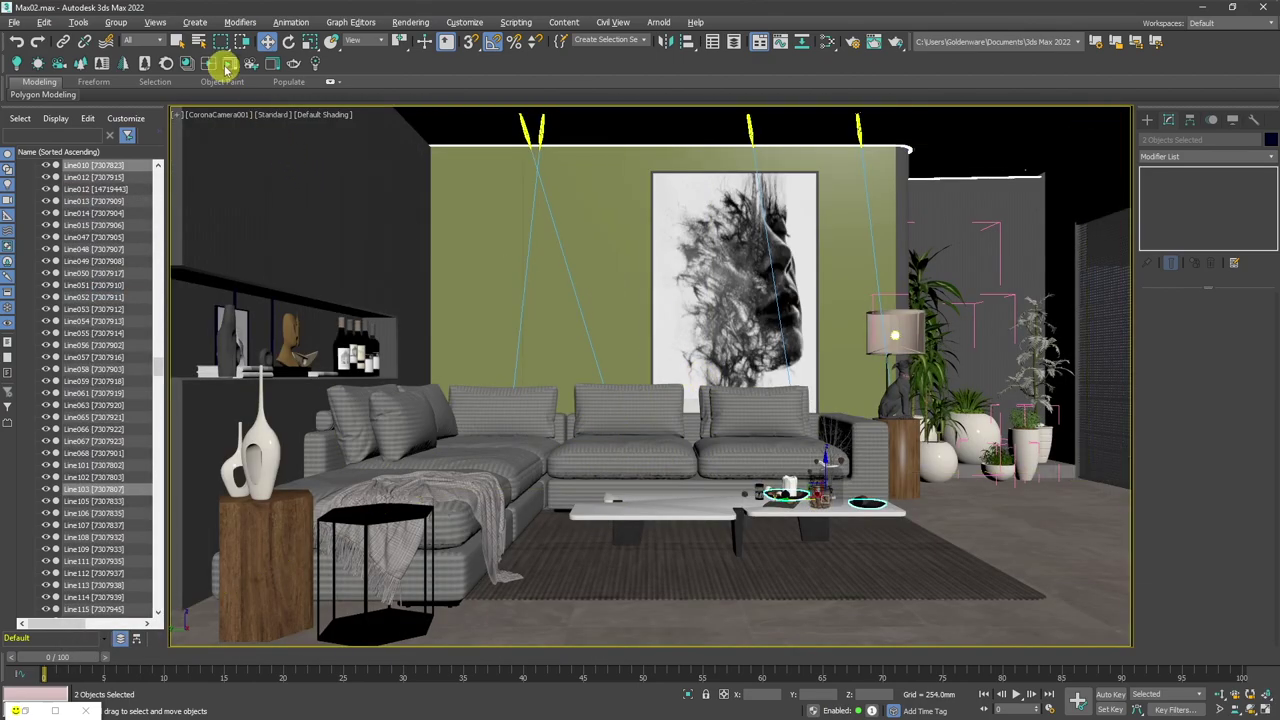
{"action": "left_click", "coordinate": [229, 63]}
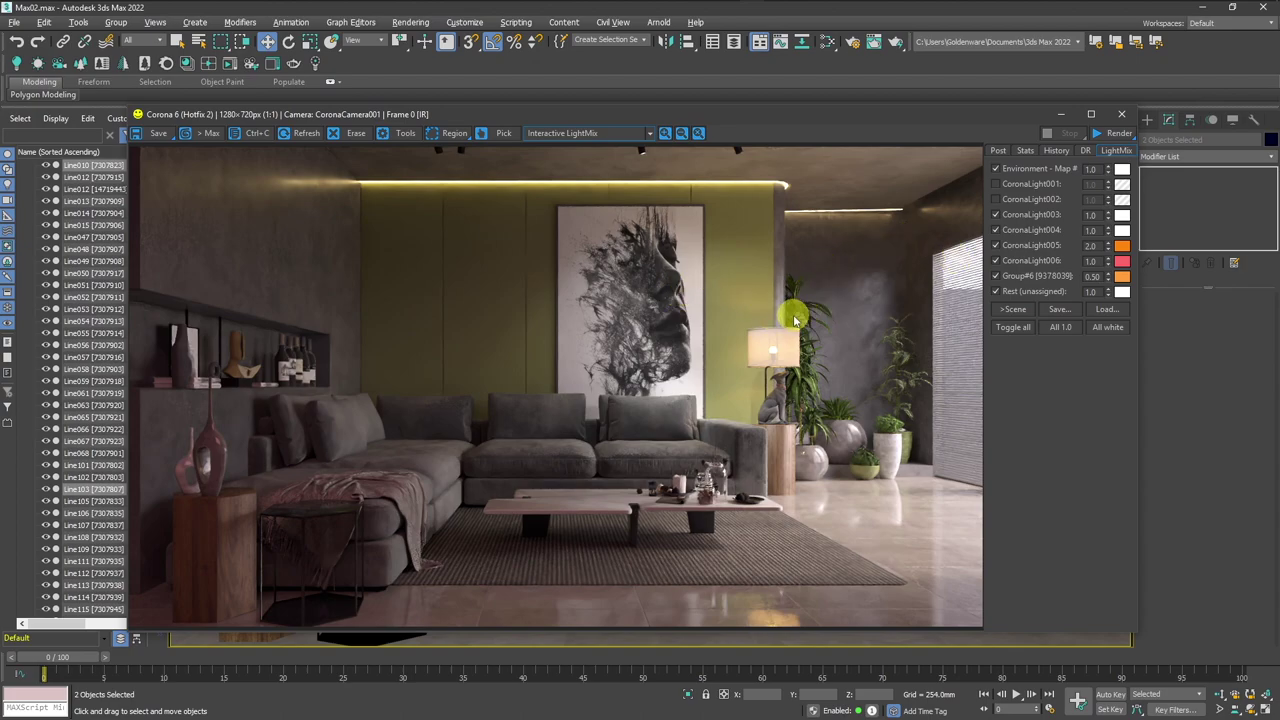
{"action": "key", "text": "alt+Tab"}
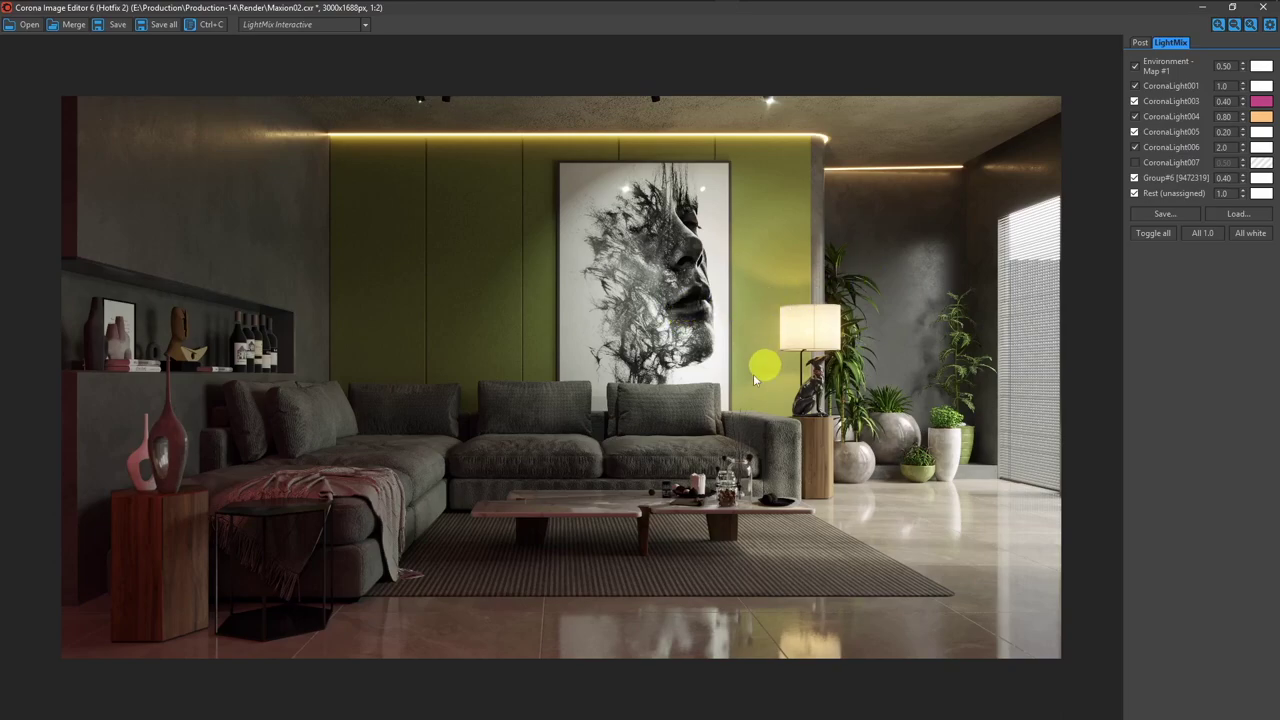
{"action": "key", "text": "alt+Tab"}
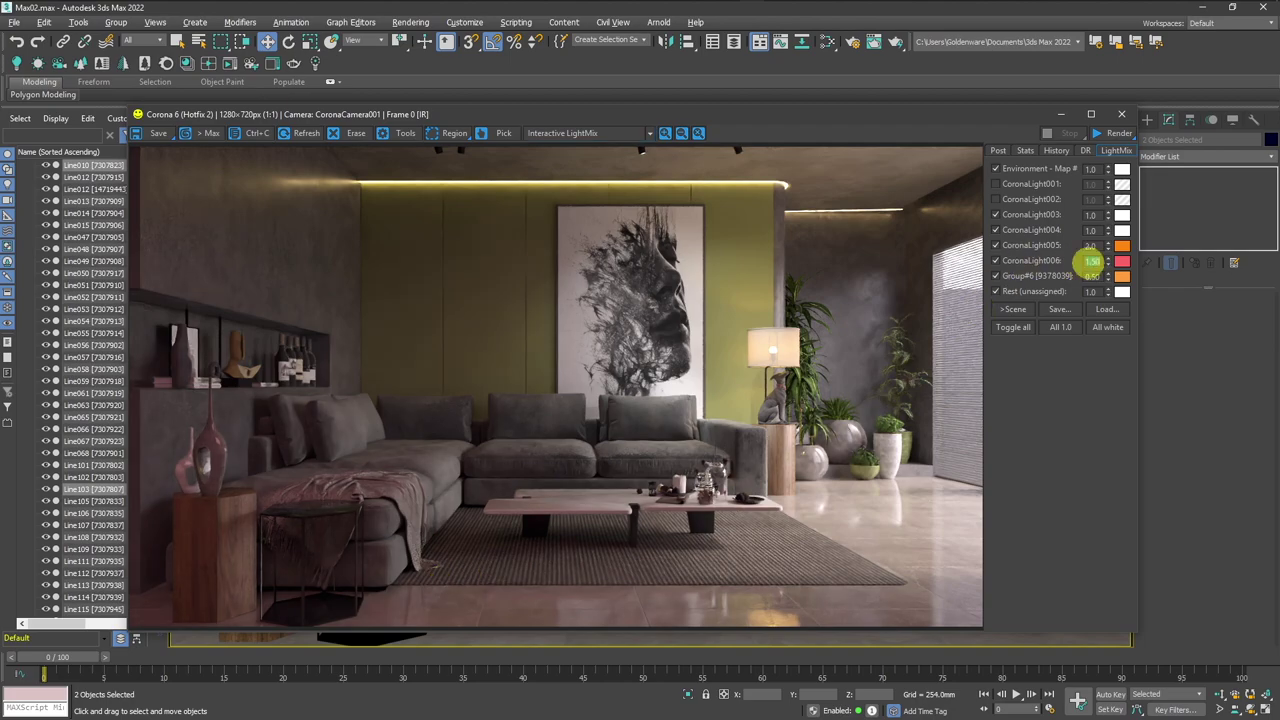
Set CoronaLight006 to 1.50 and CoronaLight005 to 3.0 in LightMix, then show the Post settings.
{"action": "double_click", "coordinate": [1090, 261]}
{"action": "key", "text": "Return"}
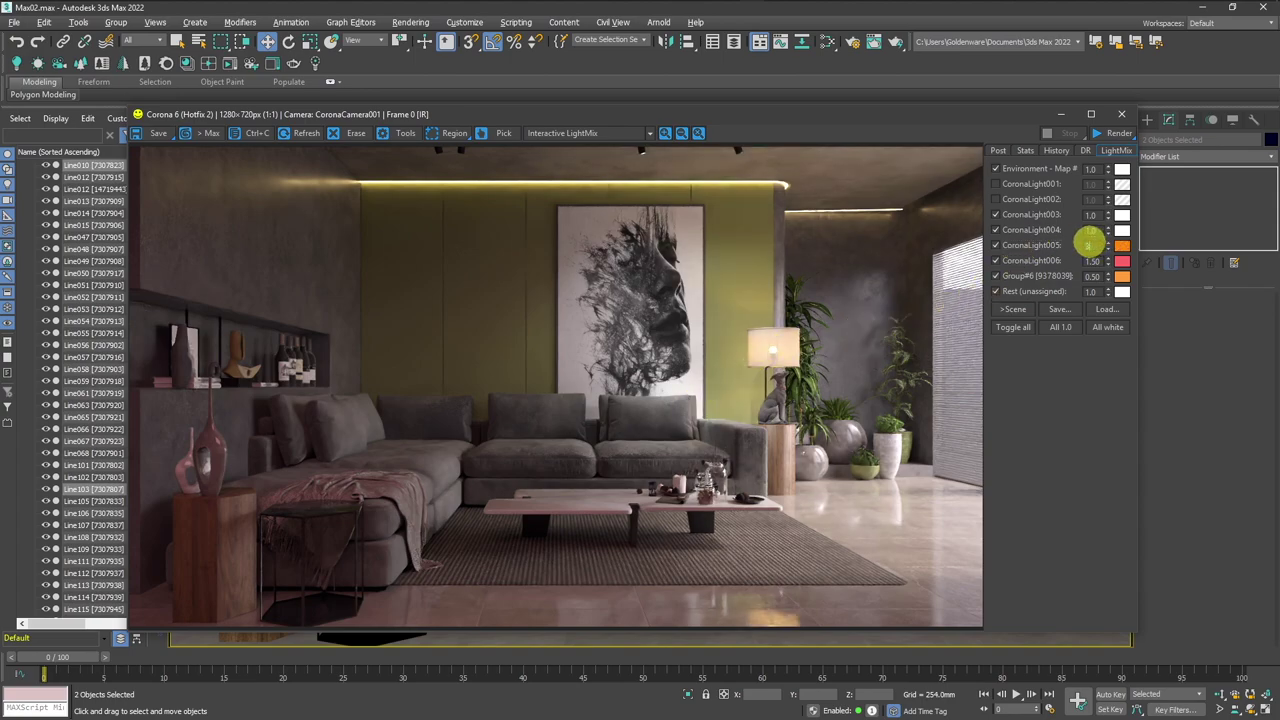
{"action": "double_click", "coordinate": [1090, 245]}
{"action": "left_click", "coordinate": [1000, 150]}
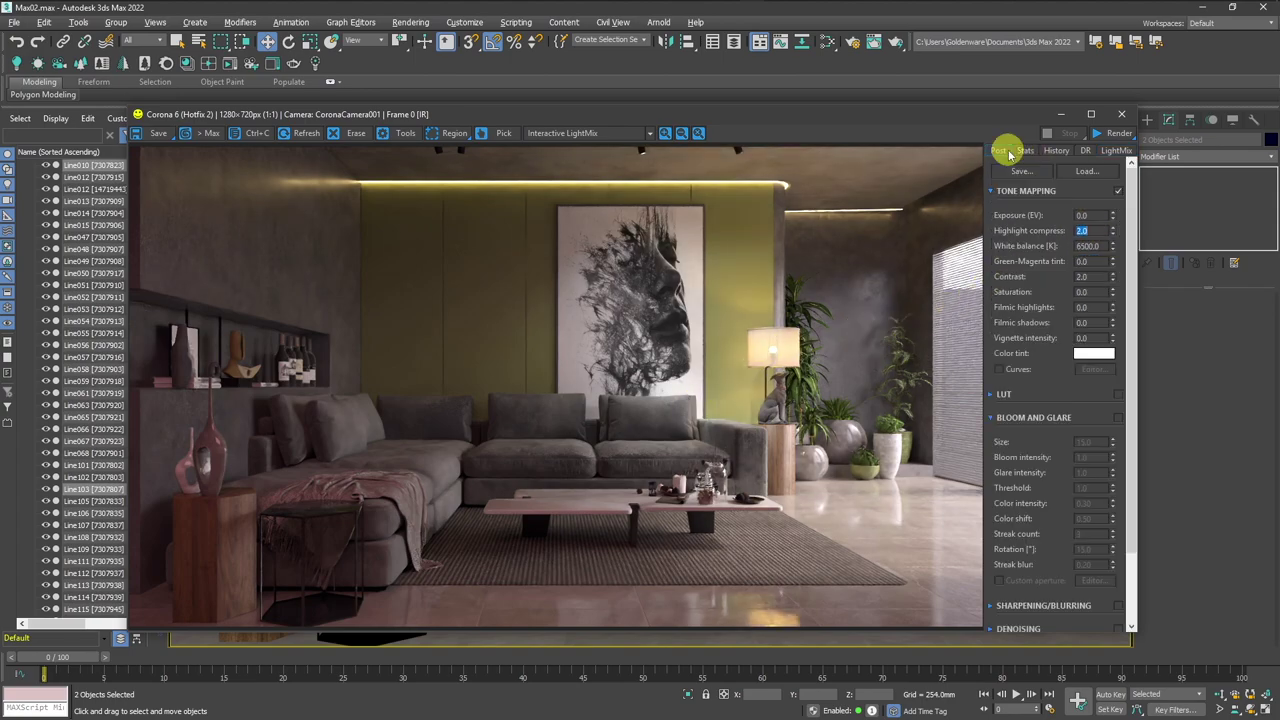
Enable Bloom and Glare and turn on the LUT after comparing it off.
{"action": "left_click", "coordinate": [1118, 417]}
{"action": "left_click", "coordinate": [998, 394]}
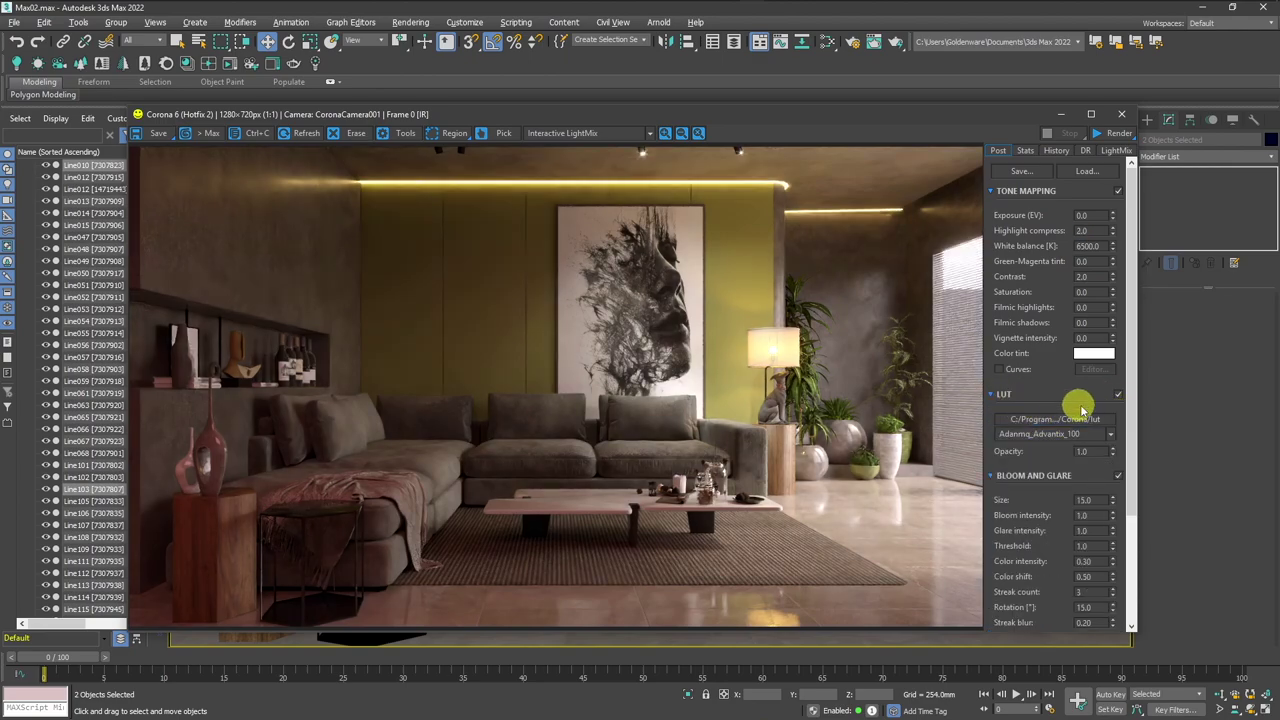
{"action": "left_click", "coordinate": [1118, 394]}
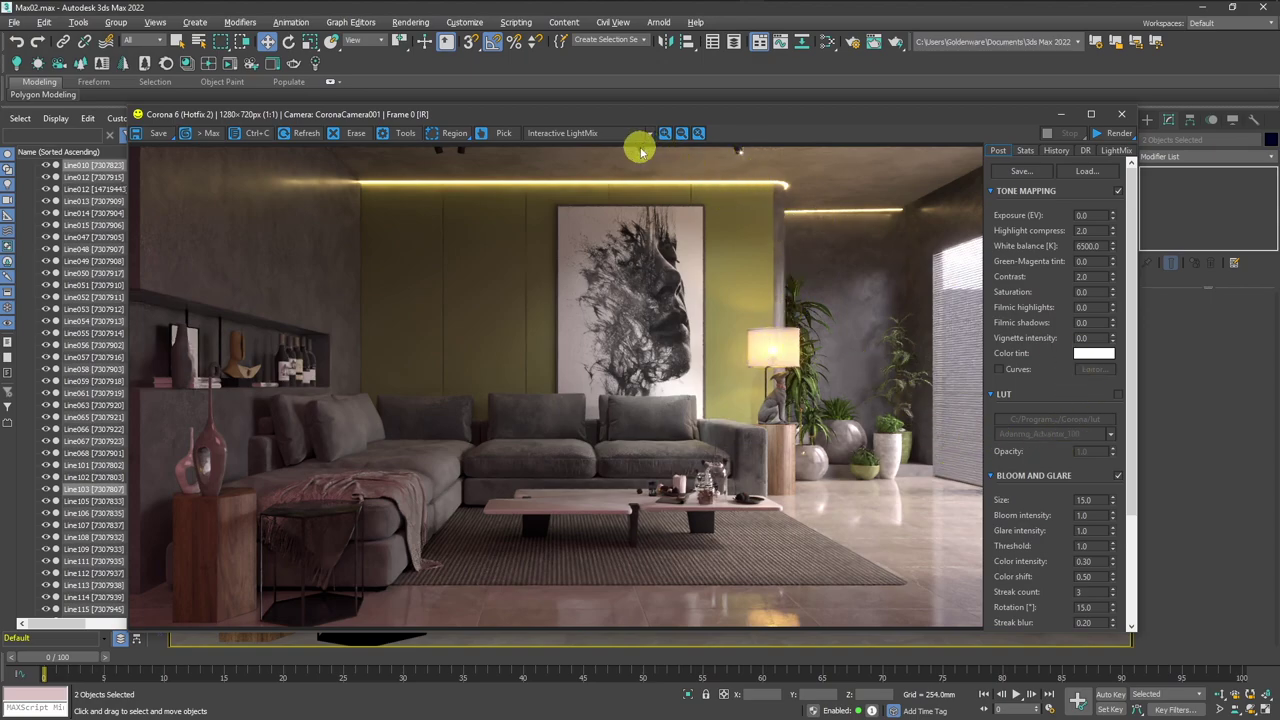
{"action": "left_click", "coordinate": [1118, 395]}
Choose an Adanmq HDC 100+ LUT preset and compare against the earlier render.
{"action": "left_click", "coordinate": [1045, 433]}
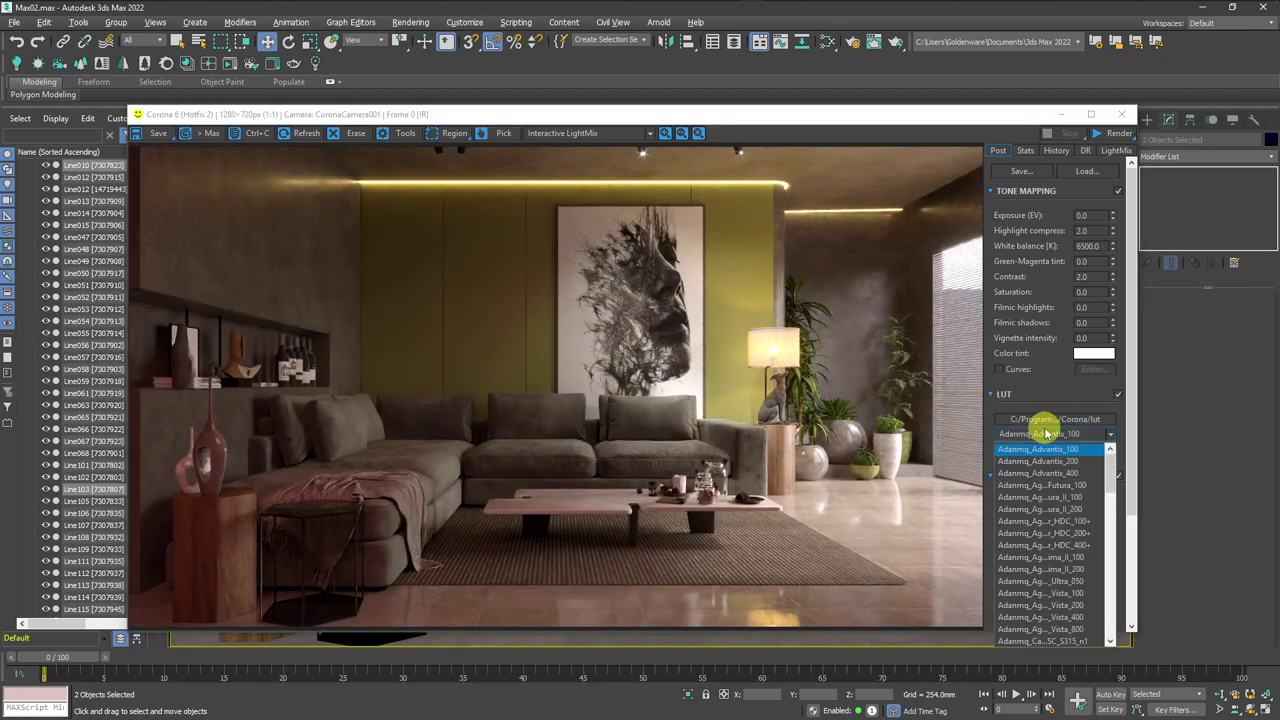
{"action": "left_click", "coordinate": [1050, 441]}
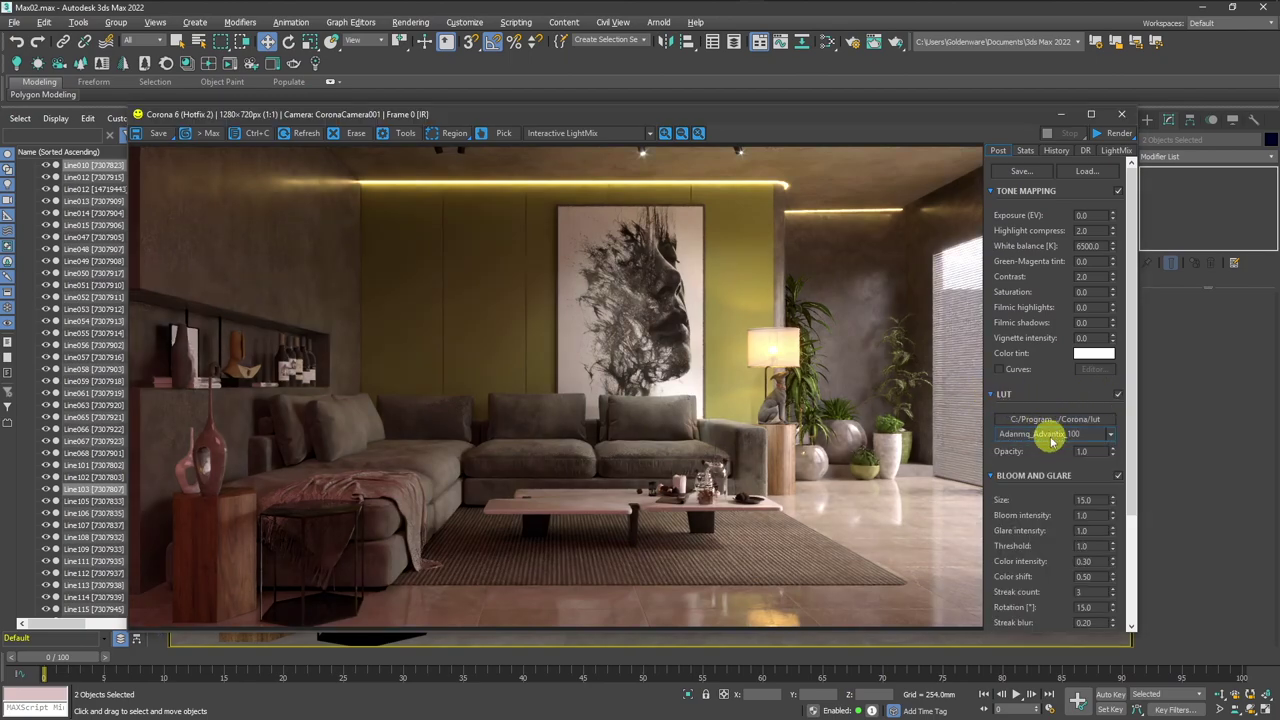
{"action": "scroll", "coordinate": [1050, 441], "scroll_direction": "down", "scroll_amount": 1}
{"action": "scroll", "coordinate": [1050, 441], "scroll_direction": "down", "scroll_amount": 1}
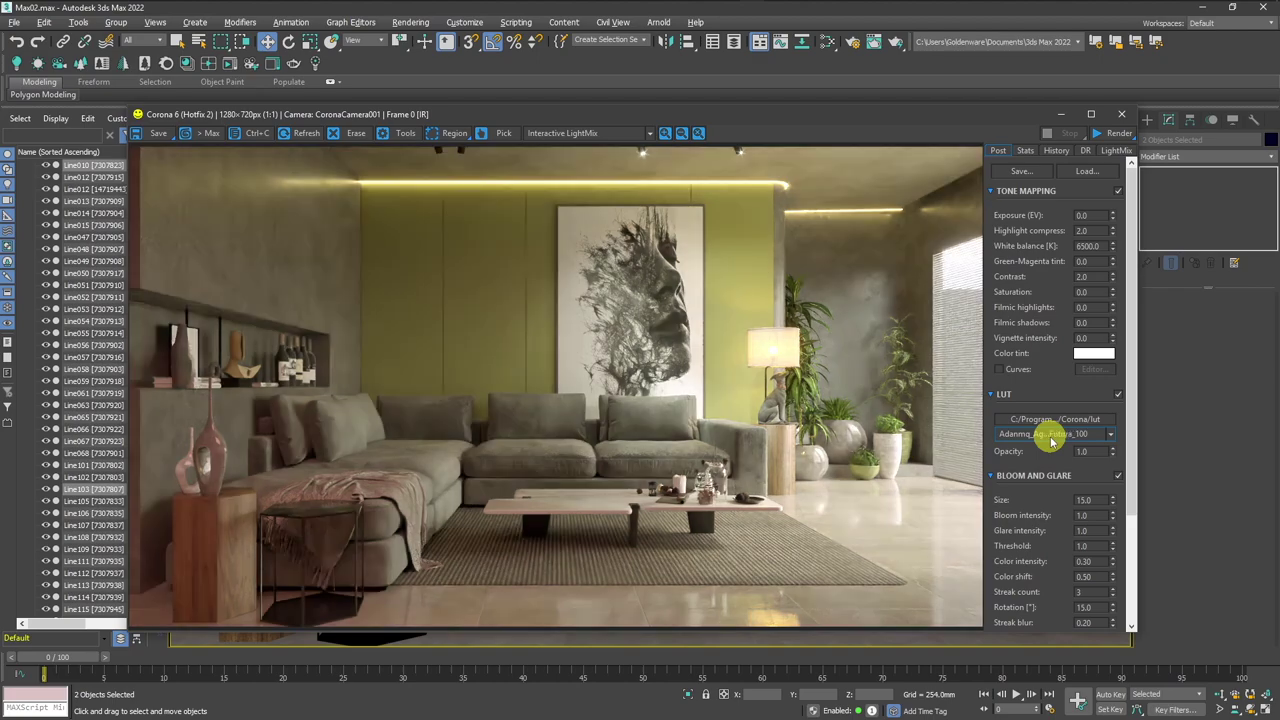
{"action": "scroll", "coordinate": [1050, 441], "scroll_direction": "down", "scroll_amount": 1}
{"action": "scroll", "coordinate": [1050, 441], "scroll_direction": "down", "scroll_amount": 1}
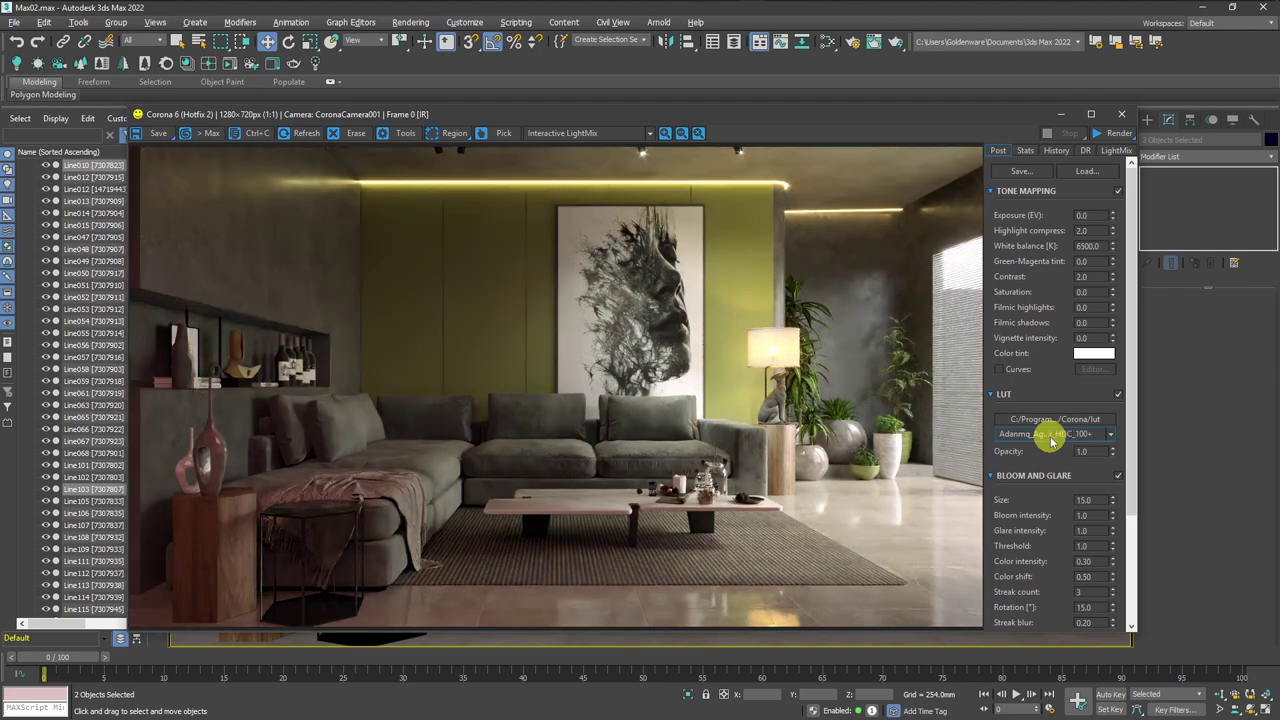
{"action": "key", "text": "alt+Tab"}
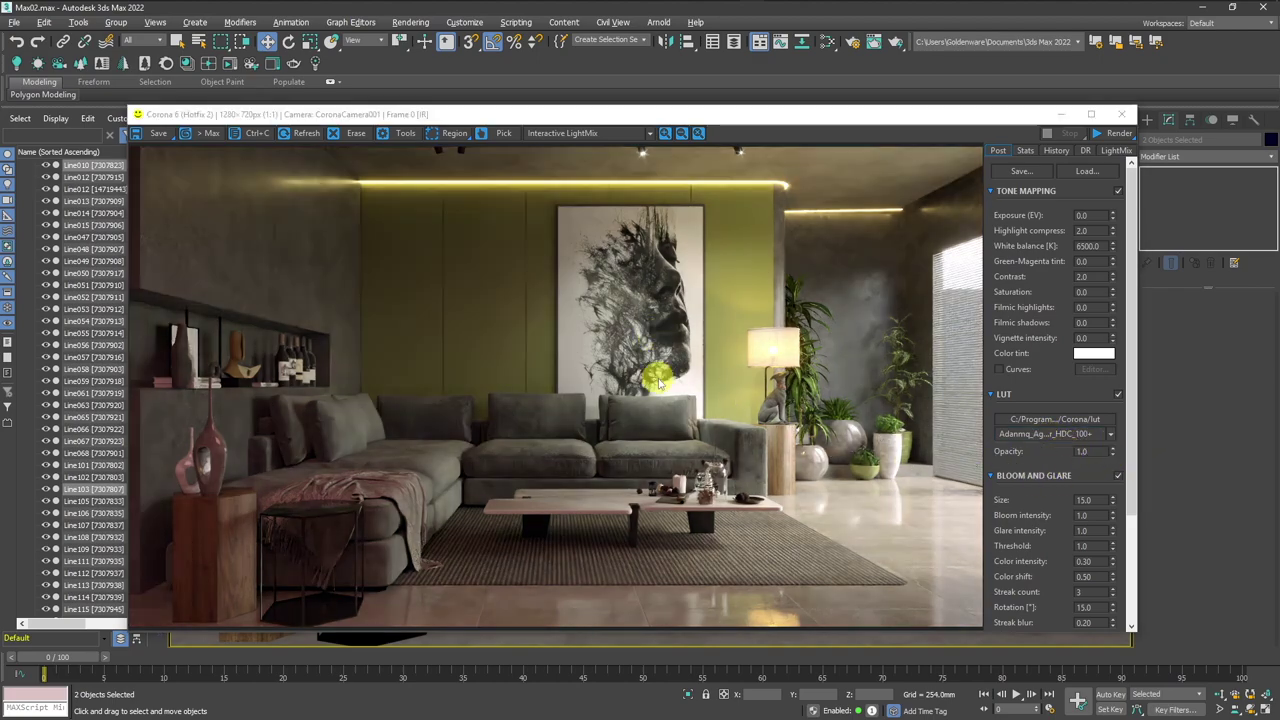
{"action": "key", "text": "alt+Tab"}
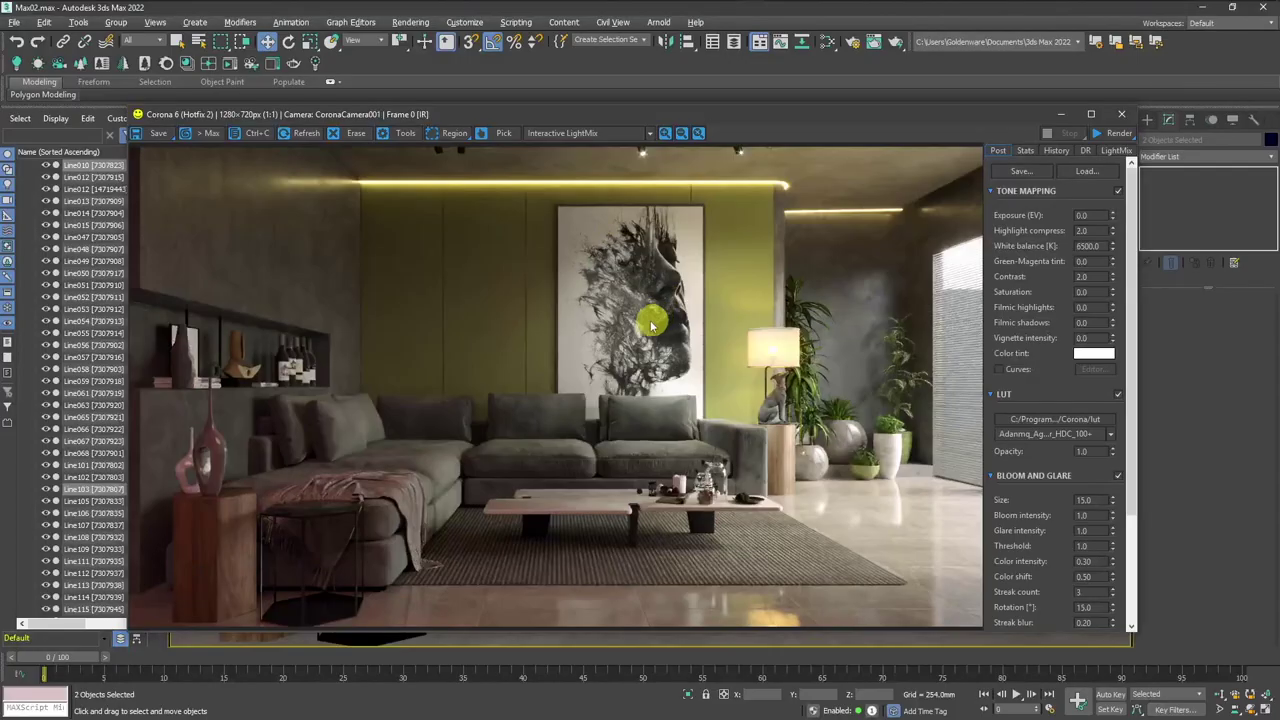
Switch lights off to judge them, set CoronaLight003 to 3.0, and compare with the earlier render.
{"action": "left_click", "coordinate": [1115, 150]}
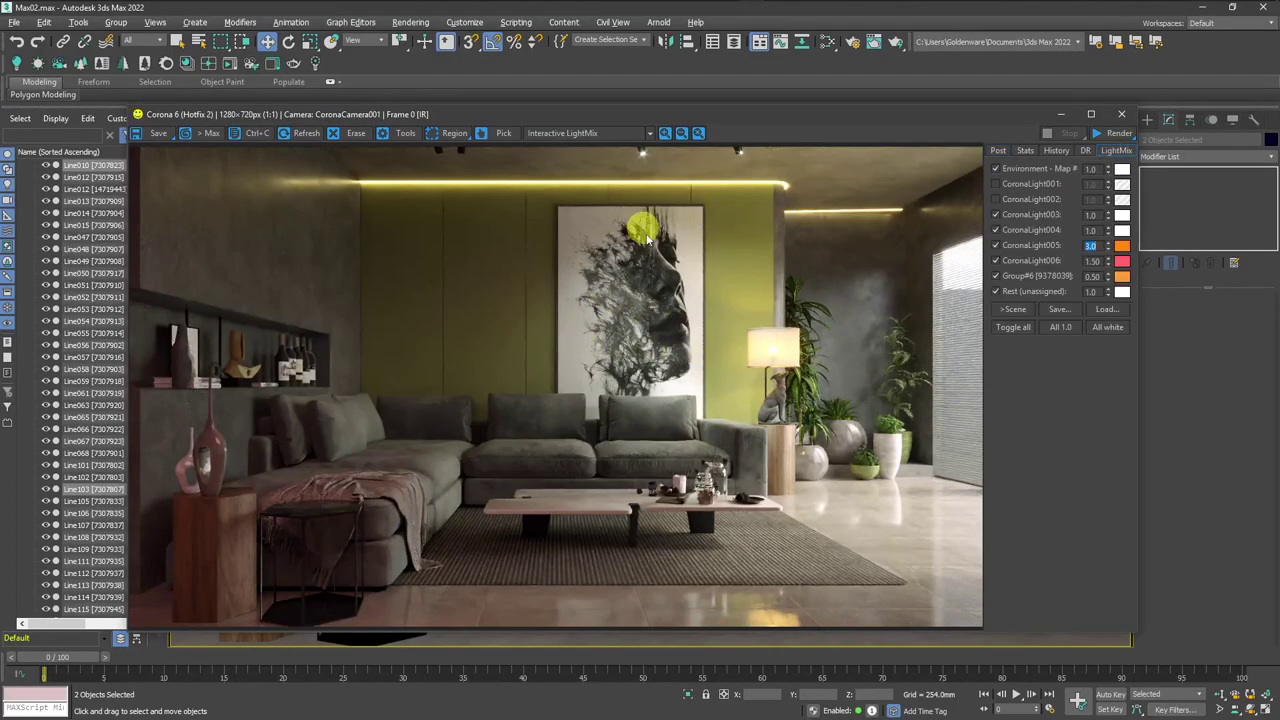
{"action": "left_click", "coordinate": [995, 184]}
{"action": "left_click", "coordinate": [995, 199]}
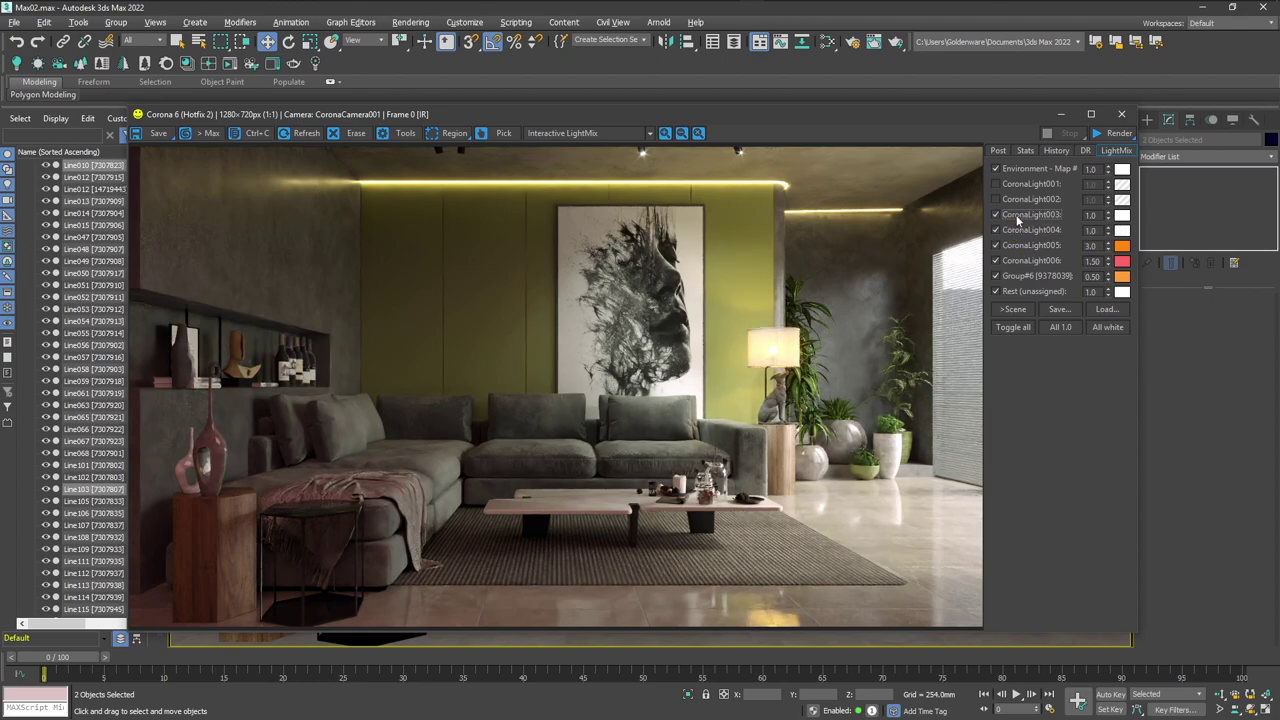
{"action": "left_click", "coordinate": [995, 214]}
{"action": "left_click", "coordinate": [1045, 214]}
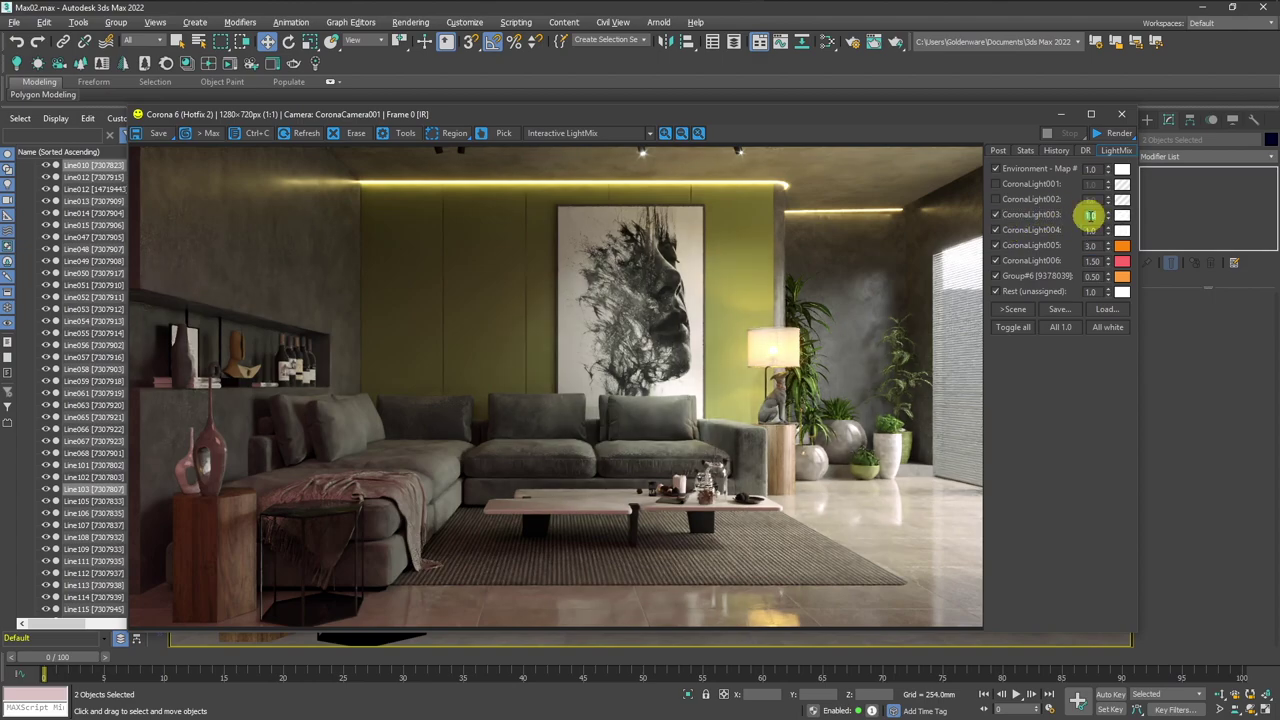
{"action": "type", "text": "2"}
{"action": "key", "text": "Return"}
{"action": "type", "text": "3"}
{"action": "key", "text": "Return"}
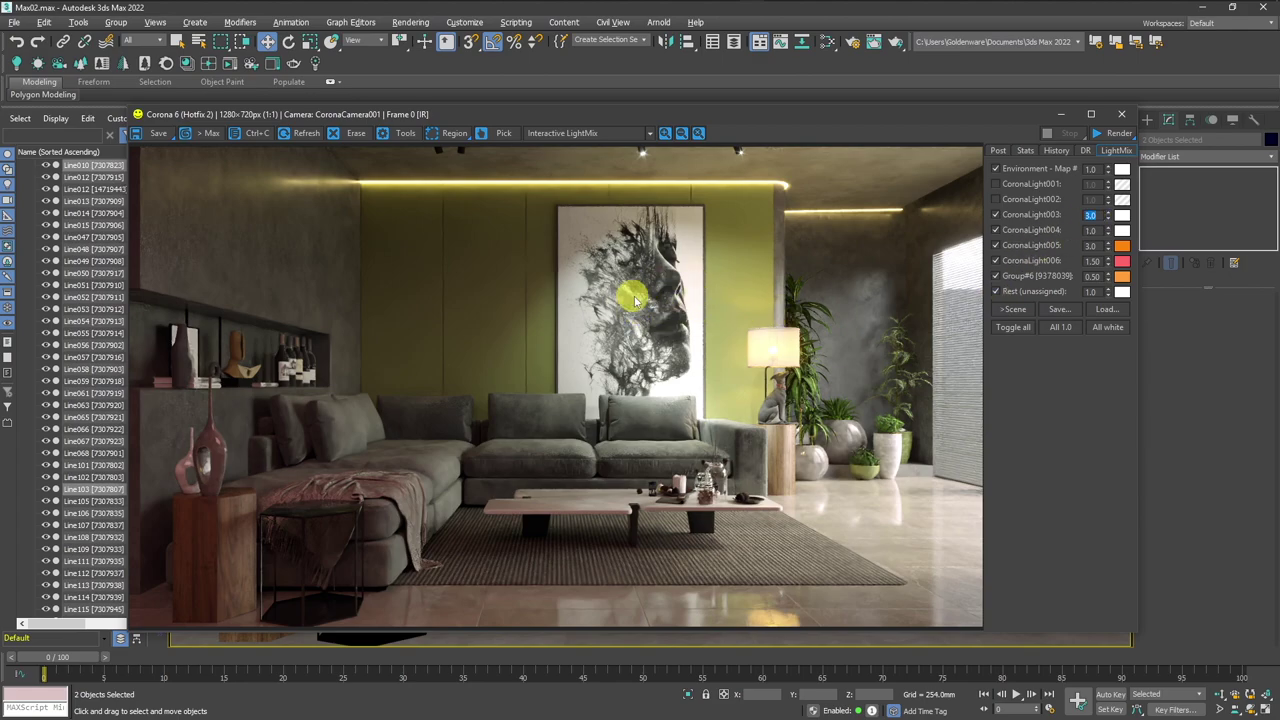
{"action": "key", "text": "alt+Tab"}
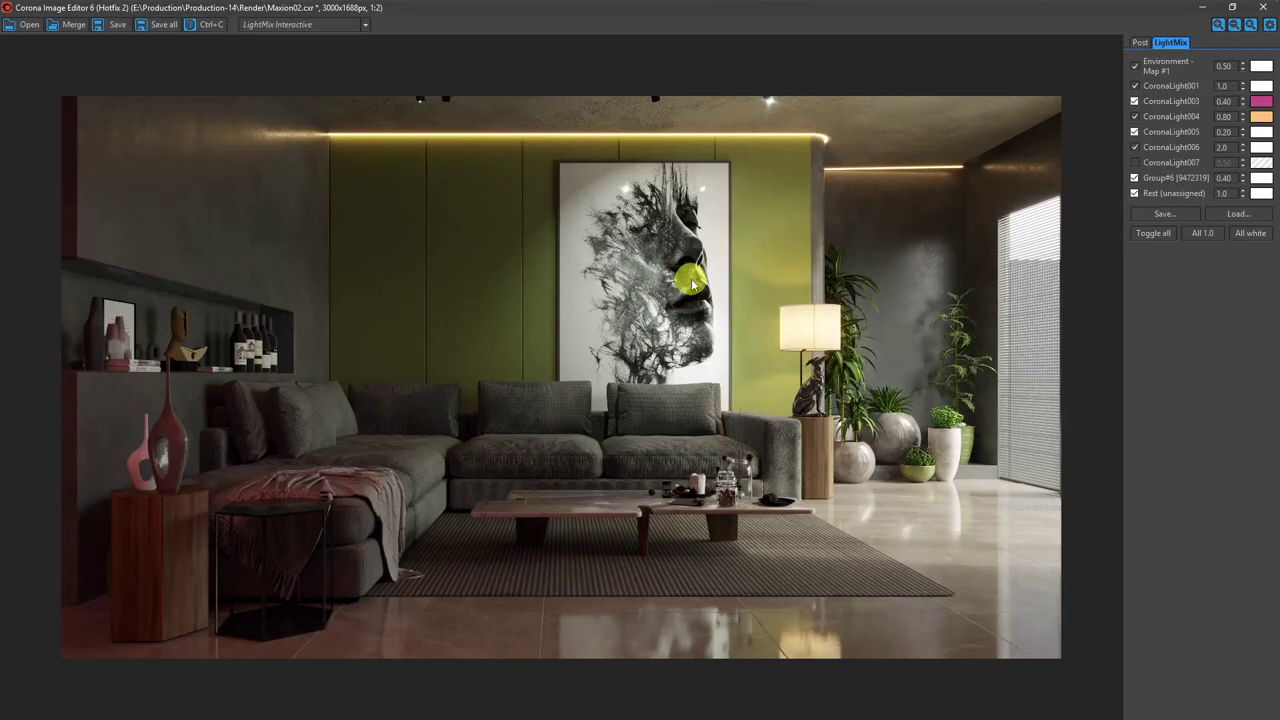
{"action": "key", "text": "alt+Tab"}
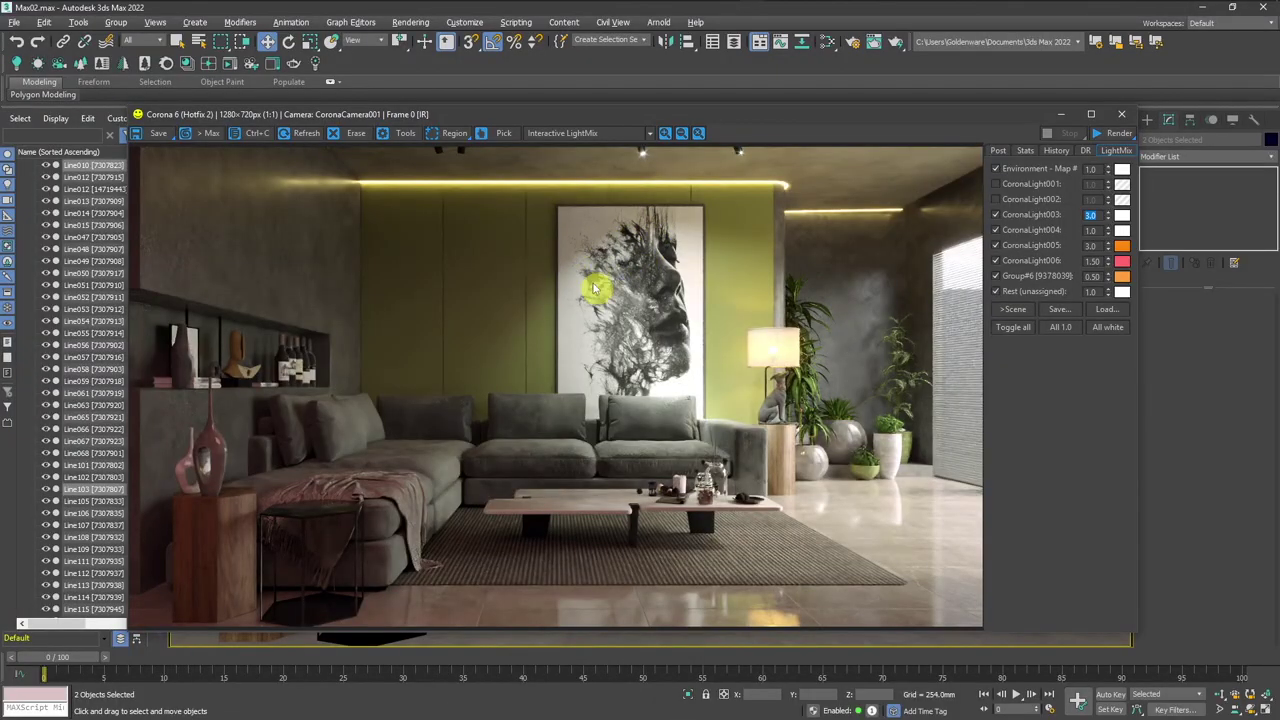
{"action": "key", "text": "alt+Tab"}
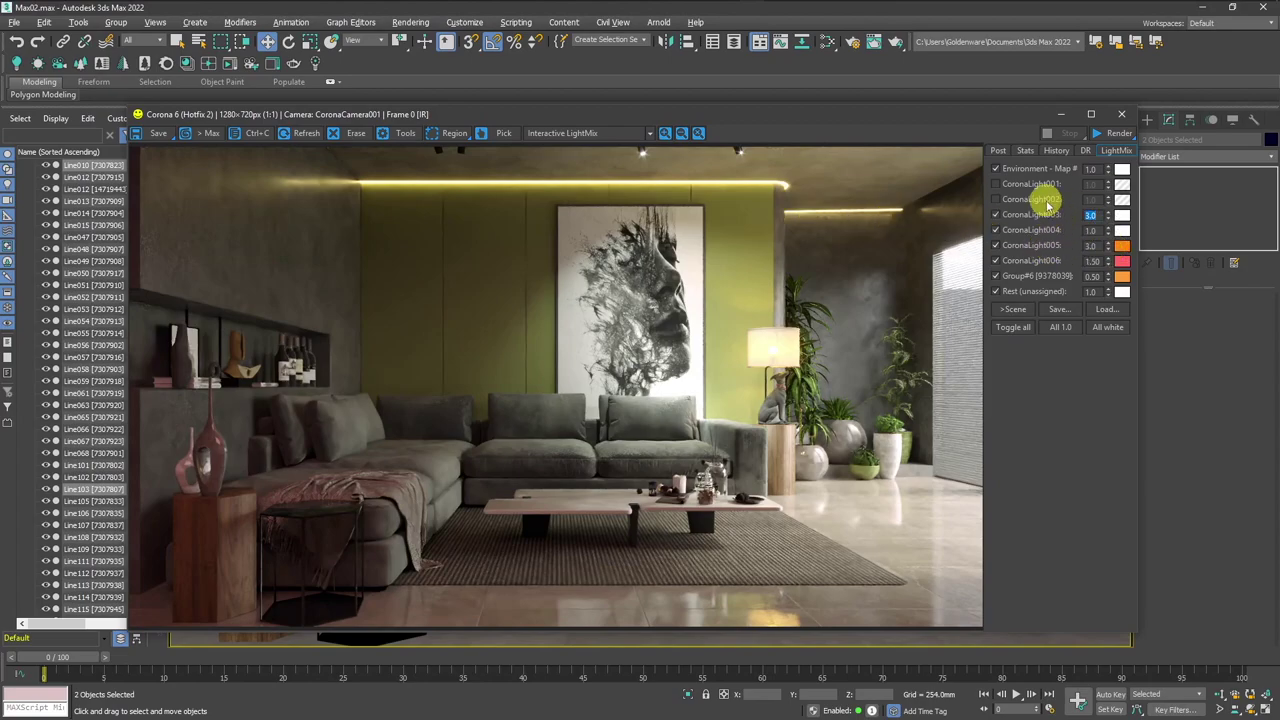
Try Group#6 at 1.0, revert it to 0.50 keeping its orange colour, and compare renders.
{"action": "left_click", "coordinate": [1038, 276]}
{"action": "double_click", "coordinate": [1092, 276]}
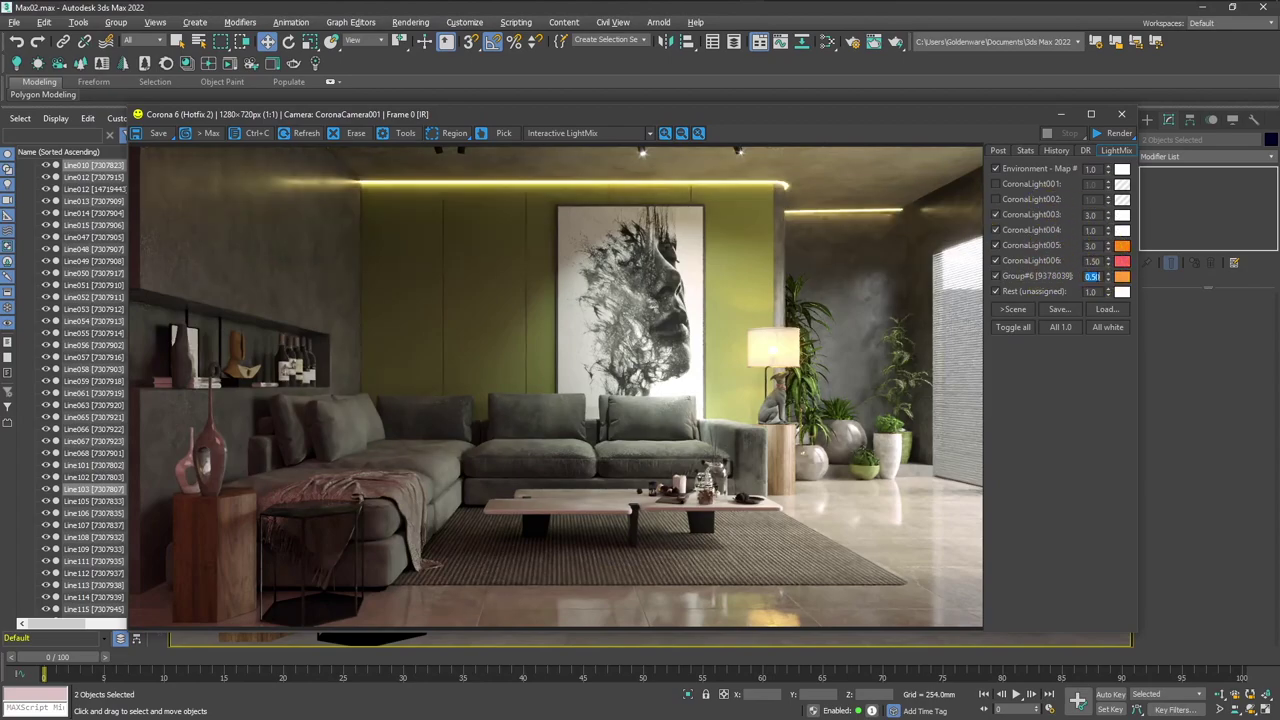
{"action": "type", "text": "1"}
{"action": "key", "text": "Return"}
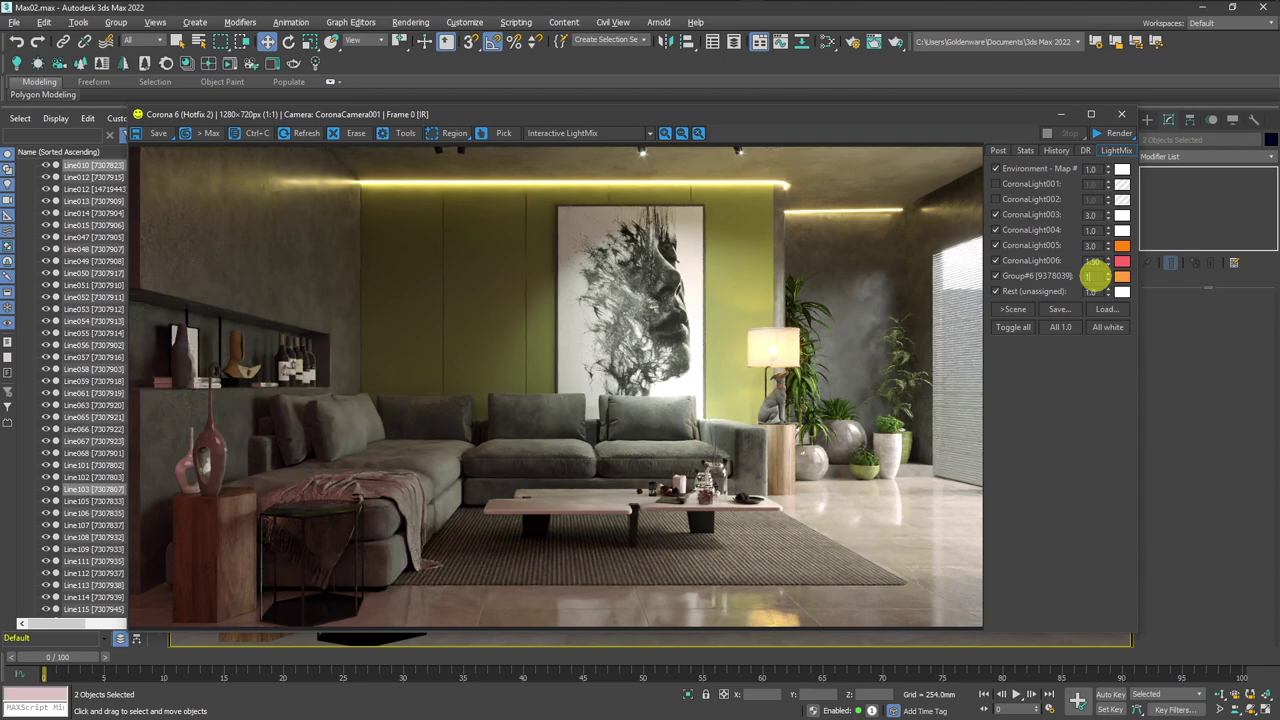
{"action": "key", "text": "Return"}
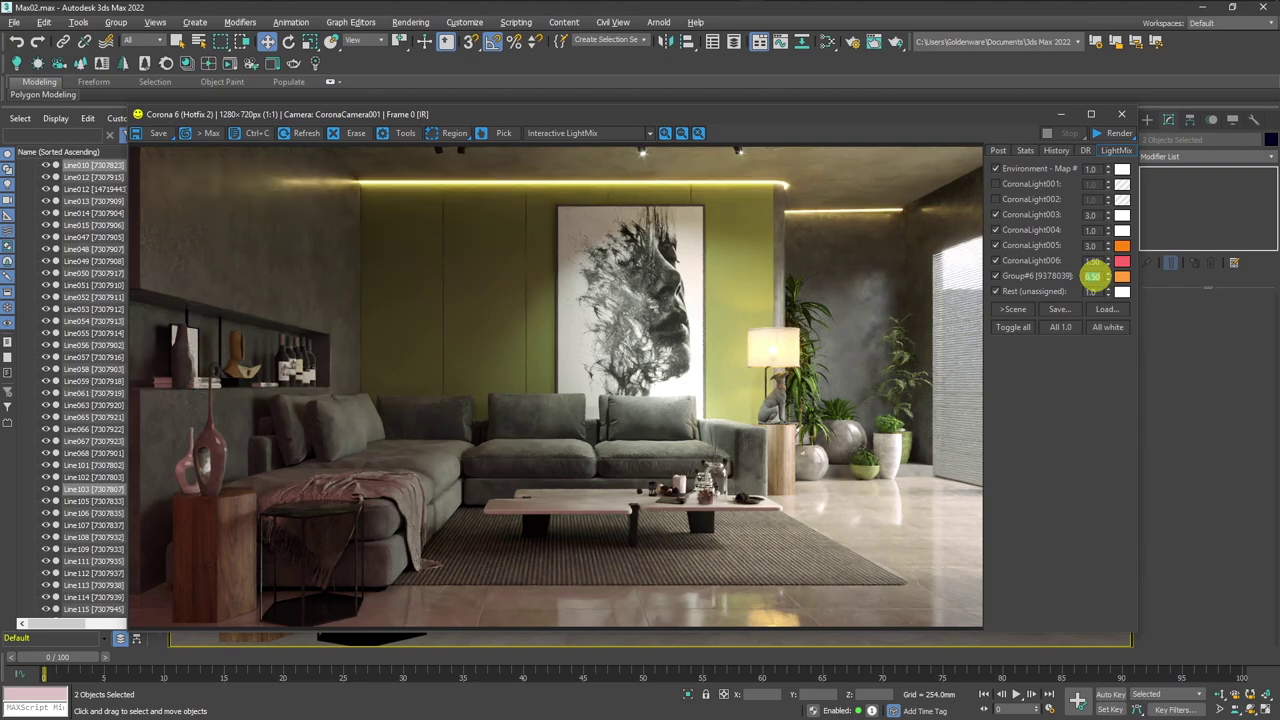
{"action": "left_click", "coordinate": [1120, 278]}
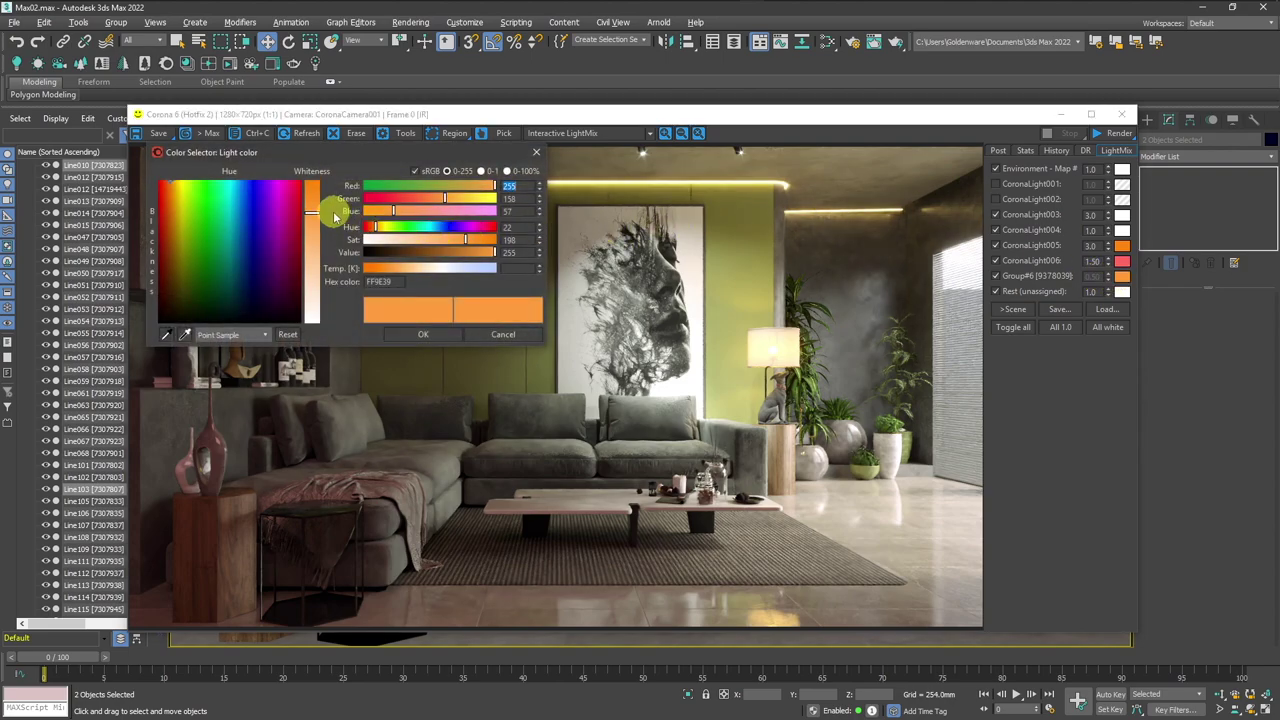
{"action": "left_click", "coordinate": [423, 334]}
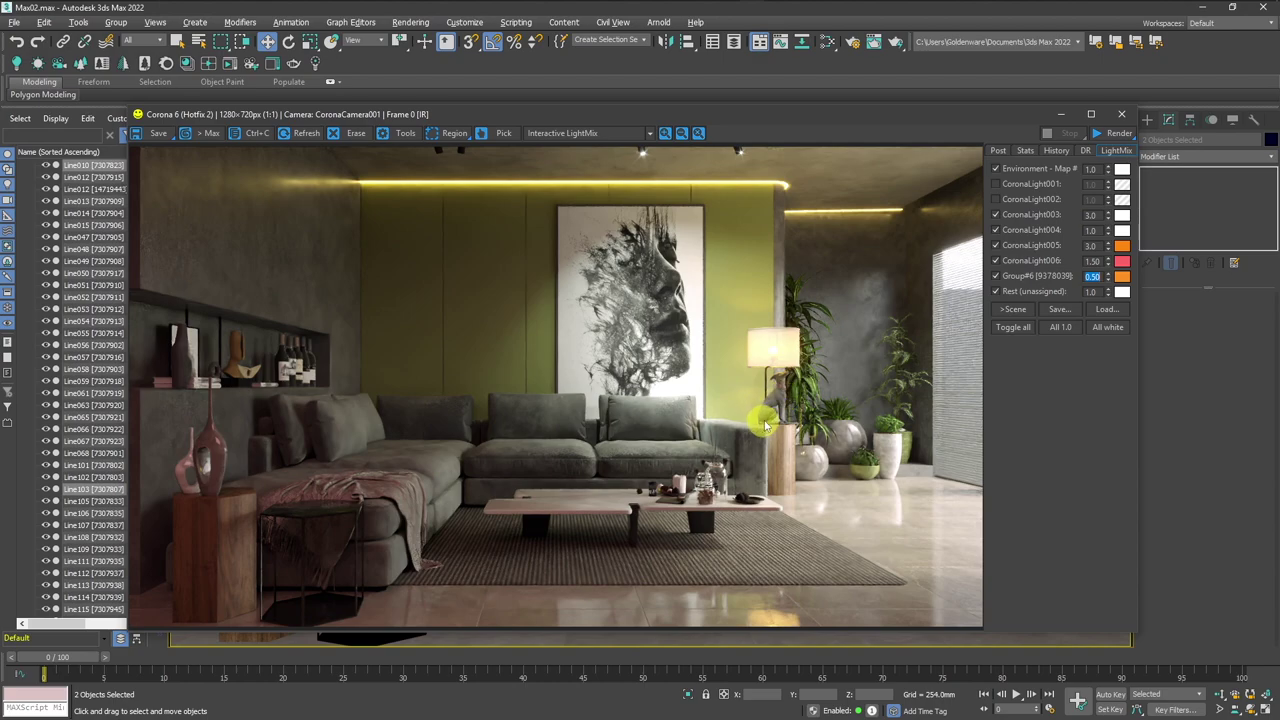
{"action": "key", "text": "alt+Tab"}
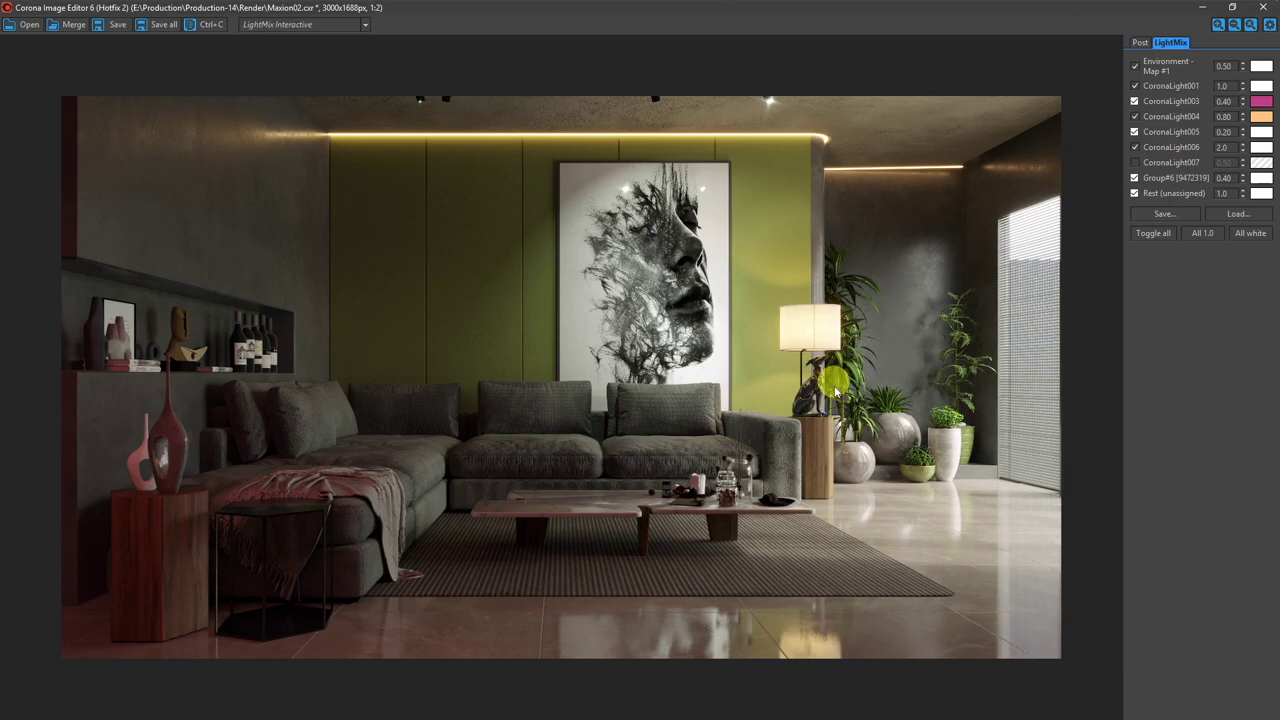
{"action": "key", "text": "alt+Tab"}
{"action": "key", "text": "alt+Tab"}
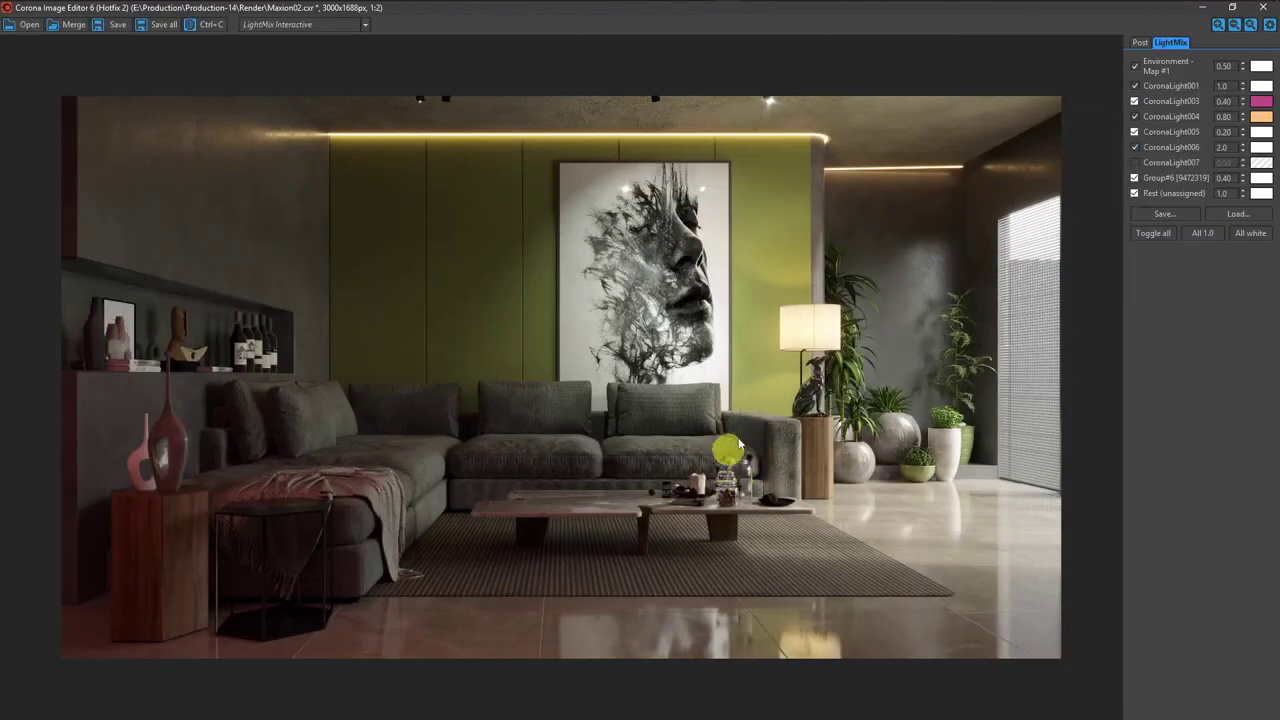
{"action": "key", "text": "alt+Tab"}
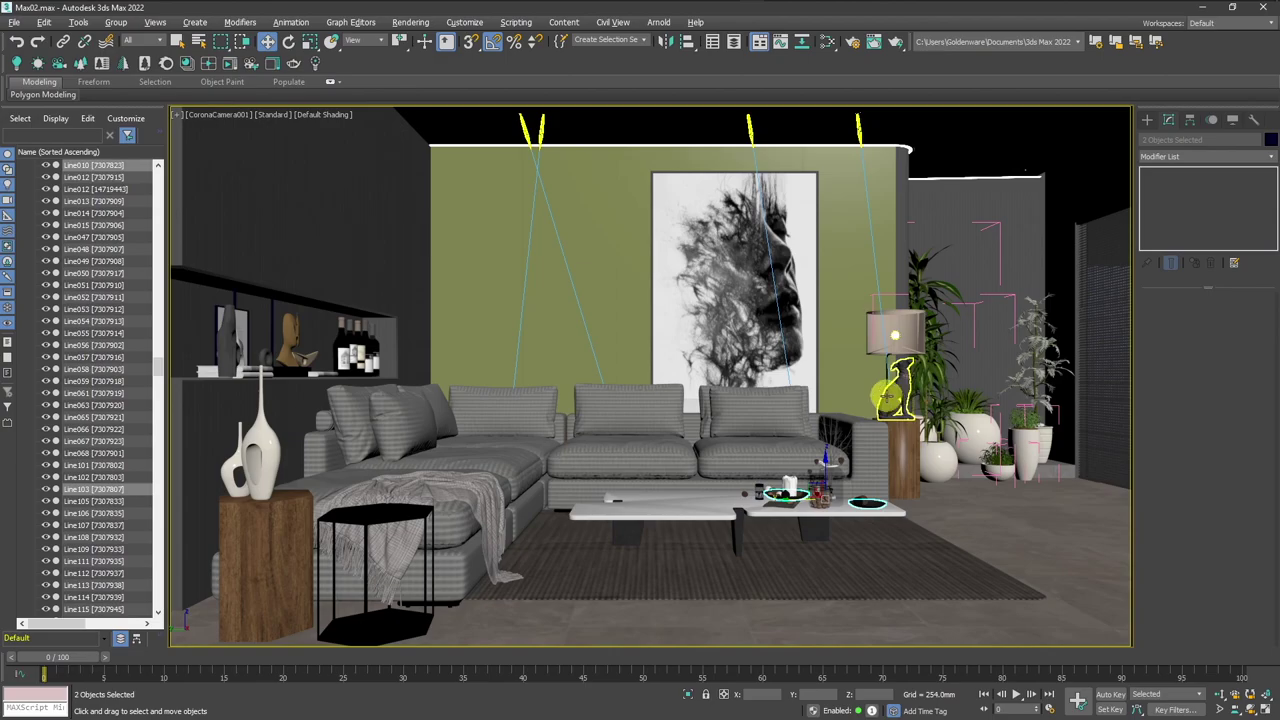
Open the dog statue's group and select the statue mesh inside it.
{"action": "left_click", "coordinate": [893, 401]}
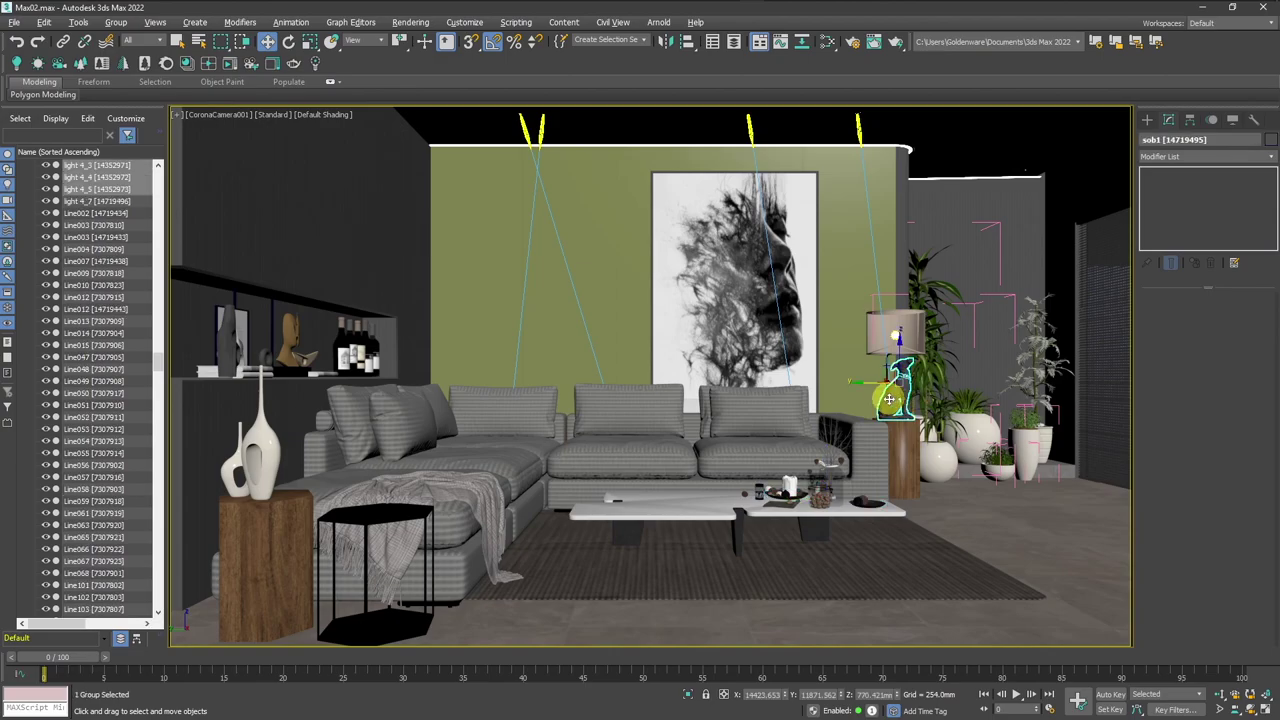
{"action": "key", "text": "p"}
{"action": "key", "text": "z"}
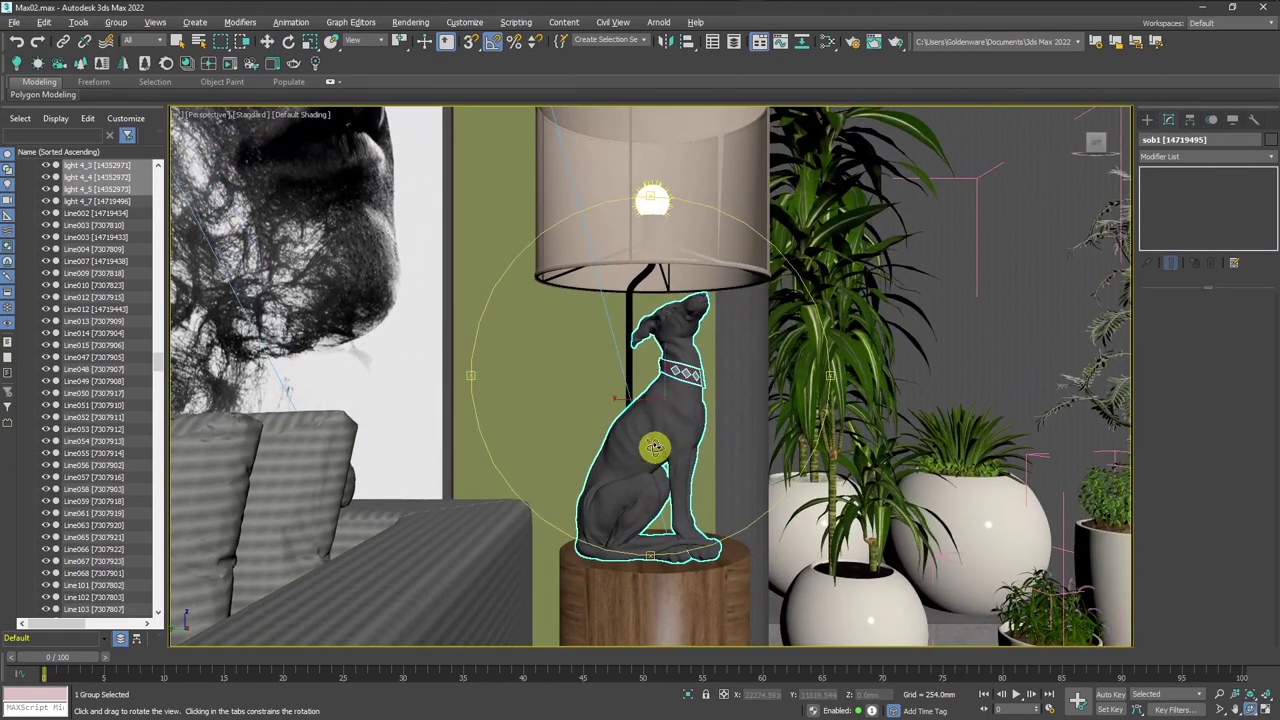
{"action": "key", "text": "w"}
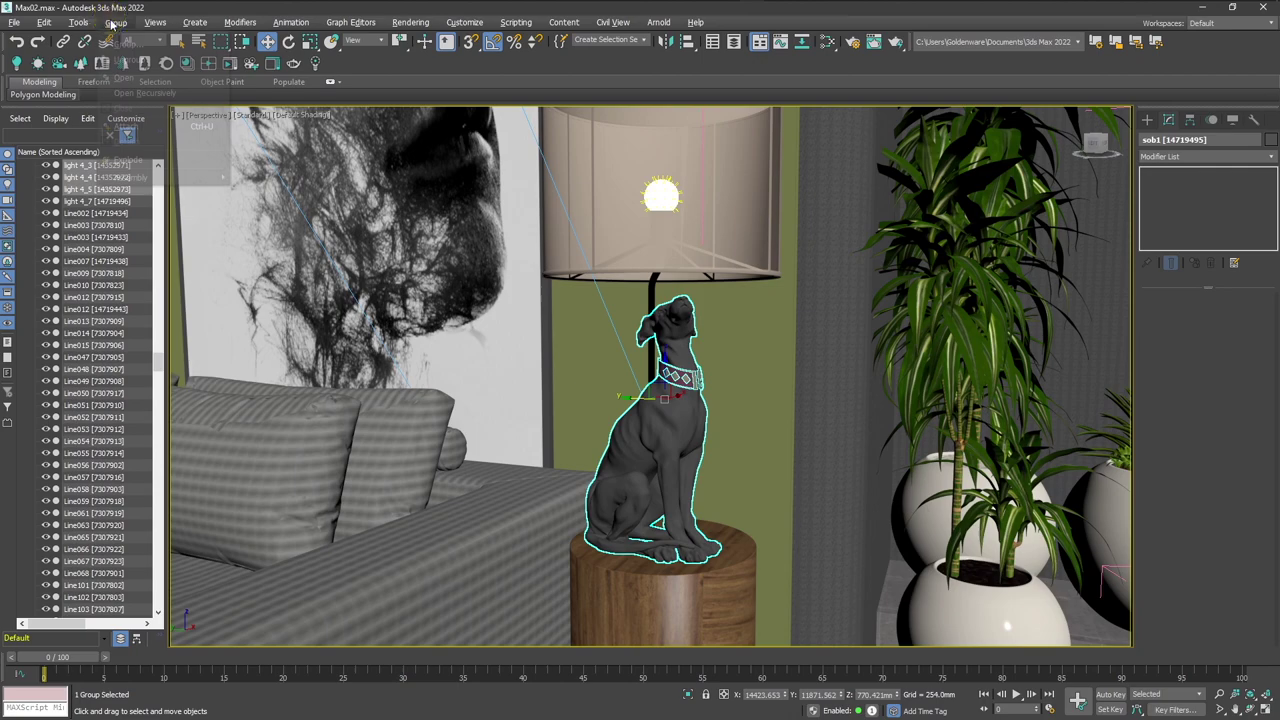
{"action": "left_click", "coordinate": [115, 21]}
{"action": "left_click", "coordinate": [122, 80]}
{"action": "left_click", "coordinate": [664, 431]}
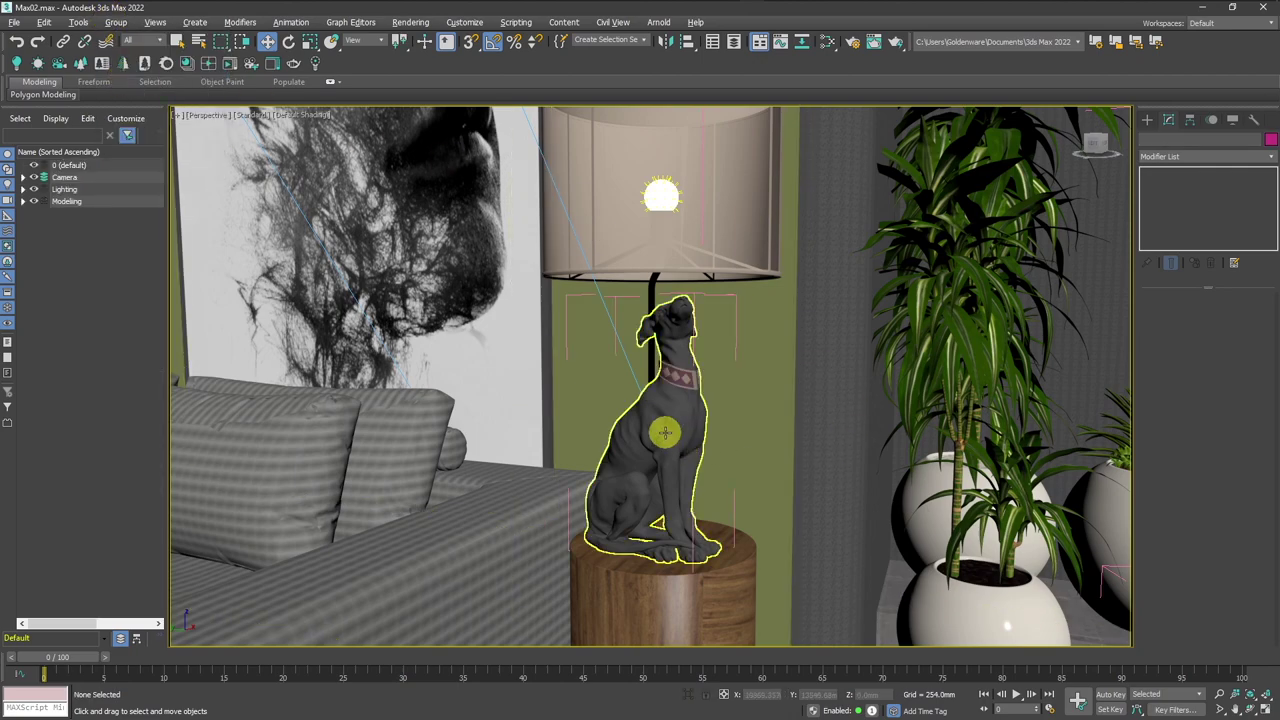
Assign a black glossy porcelain Ceramics material to the dog statue and return to CoronaCamera001.
{"action": "left_click", "coordinate": [200, 64]}
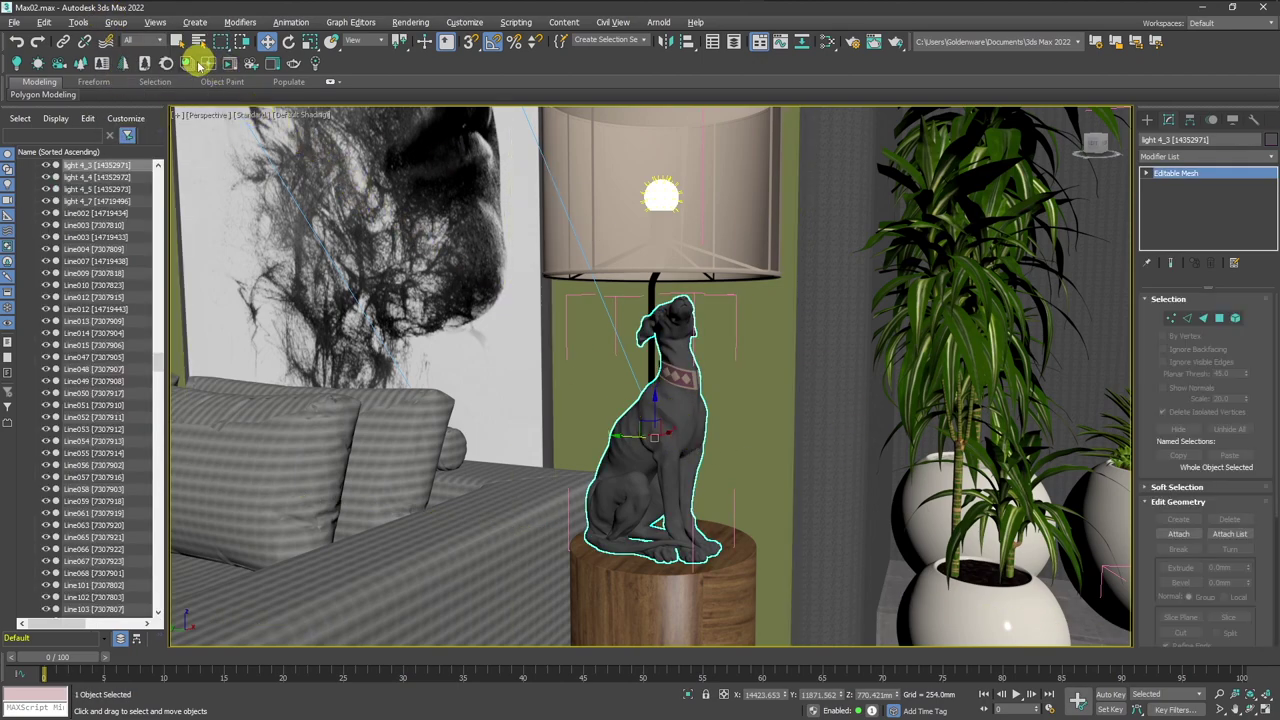
{"action": "left_click", "coordinate": [188, 64]}
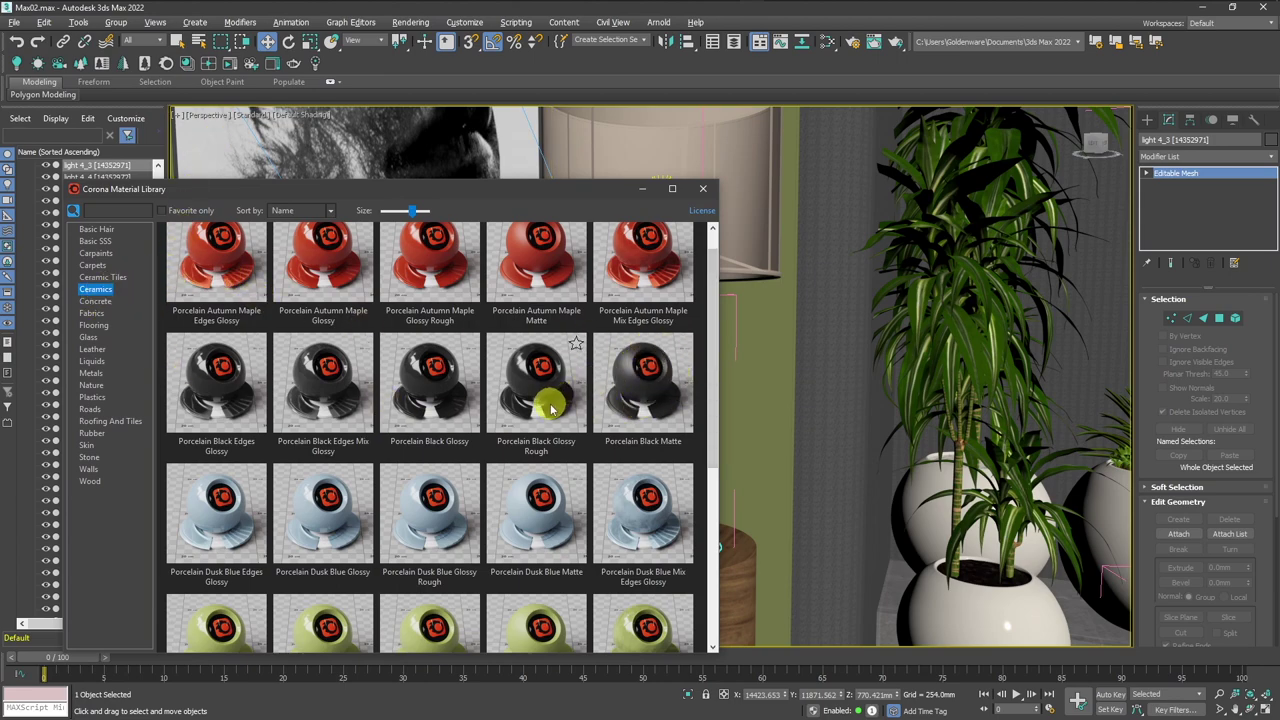
{"action": "left_click", "coordinate": [522, 410]}
{"action": "right_click", "coordinate": [524, 410]}
{"action": "right_click", "coordinate": [440, 410]}
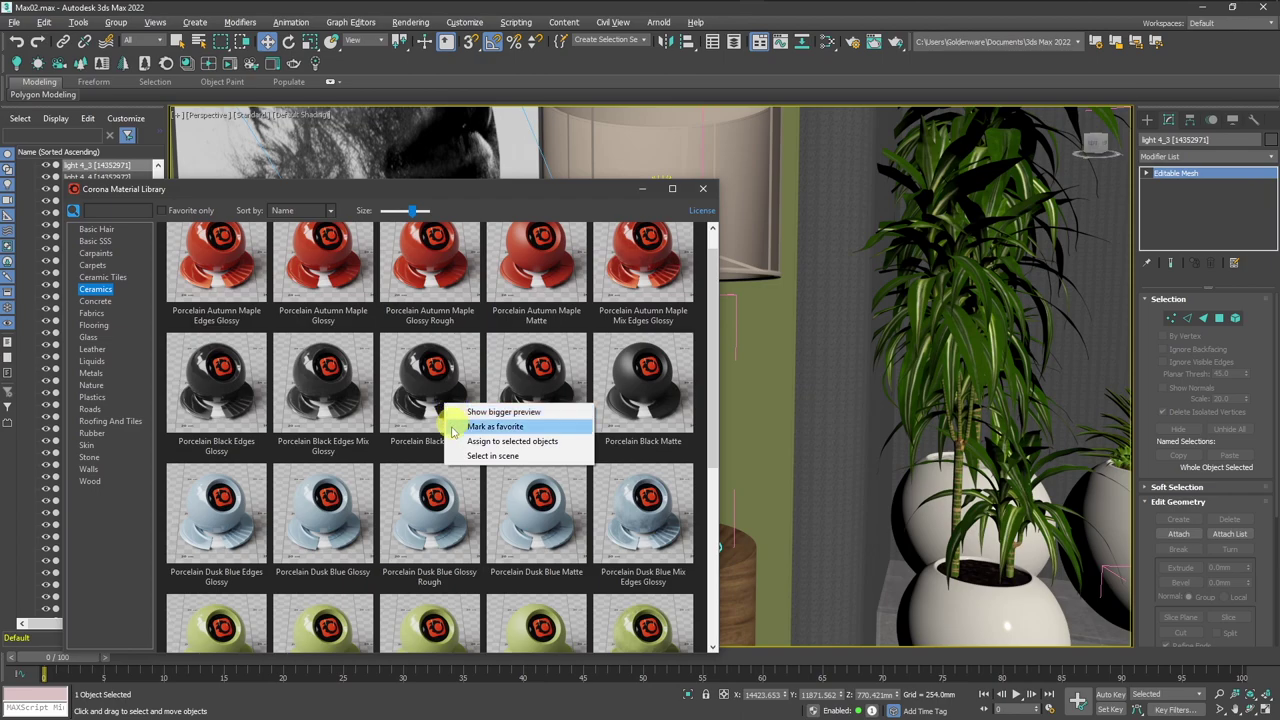
{"action": "left_click", "coordinate": [500, 441]}
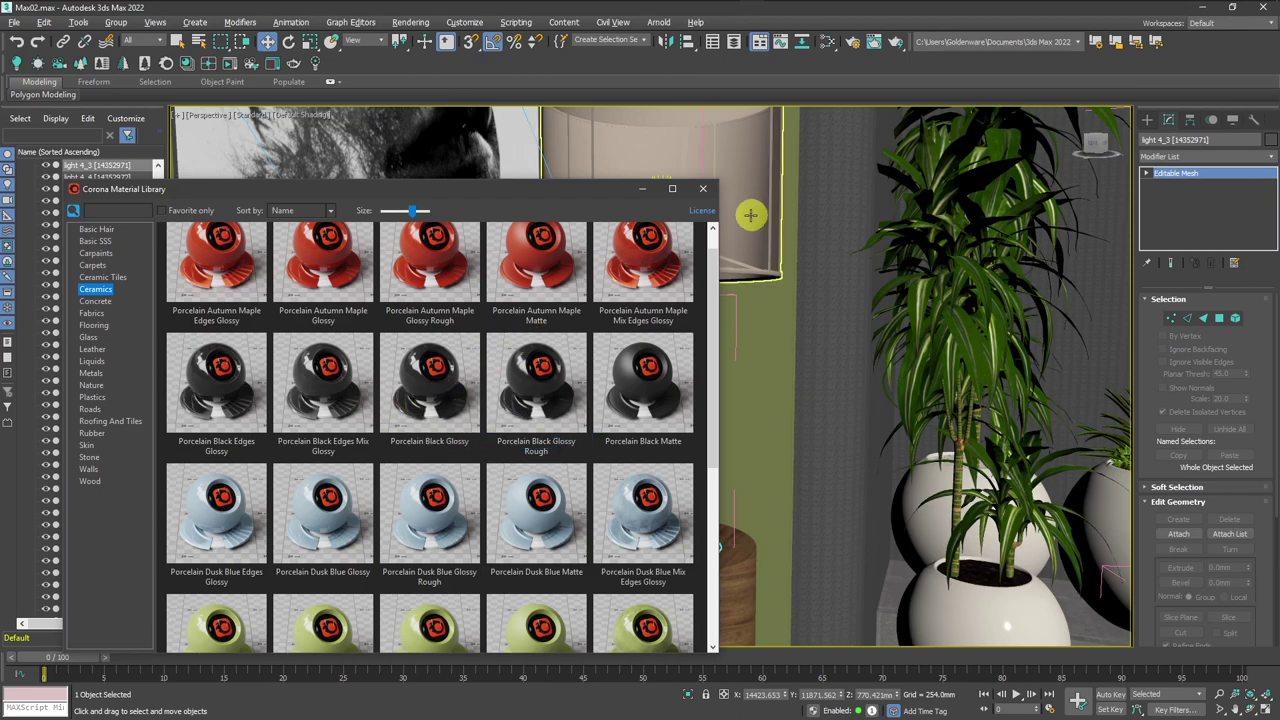
{"action": "left_click", "coordinate": [705, 190]}
{"action": "key", "text": "c"}
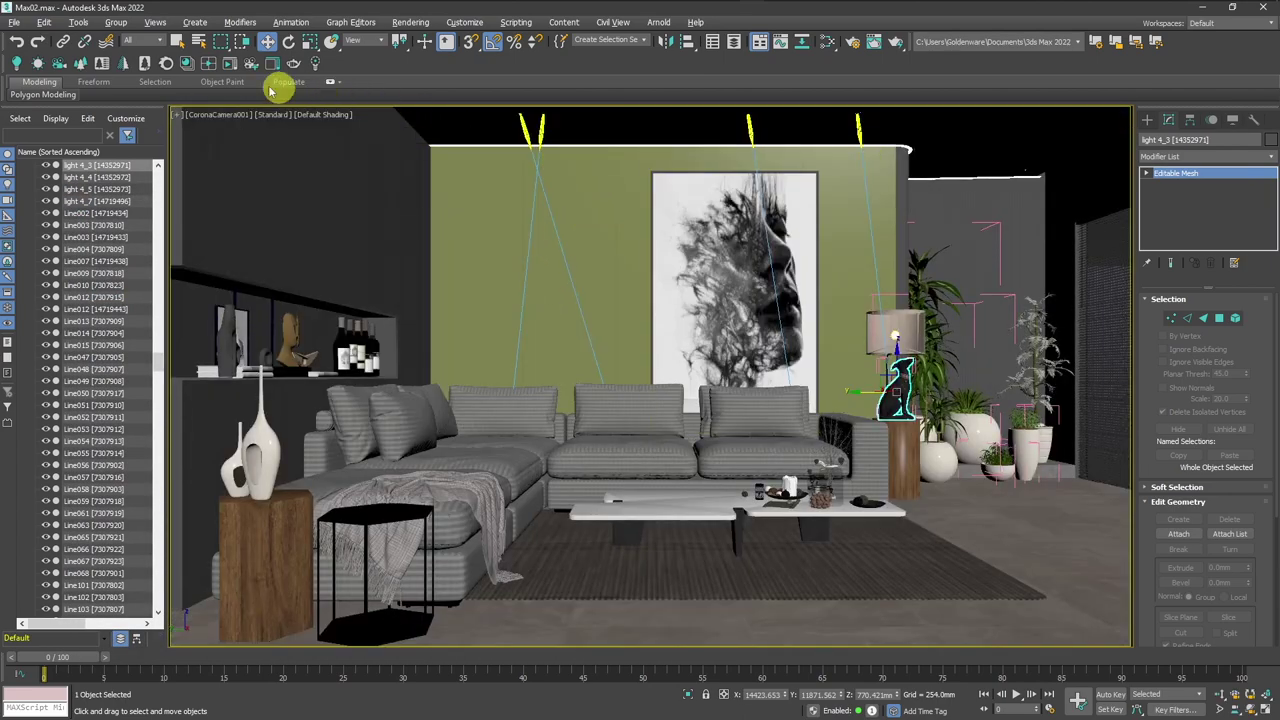
{"action": "left_click", "coordinate": [228, 67]}
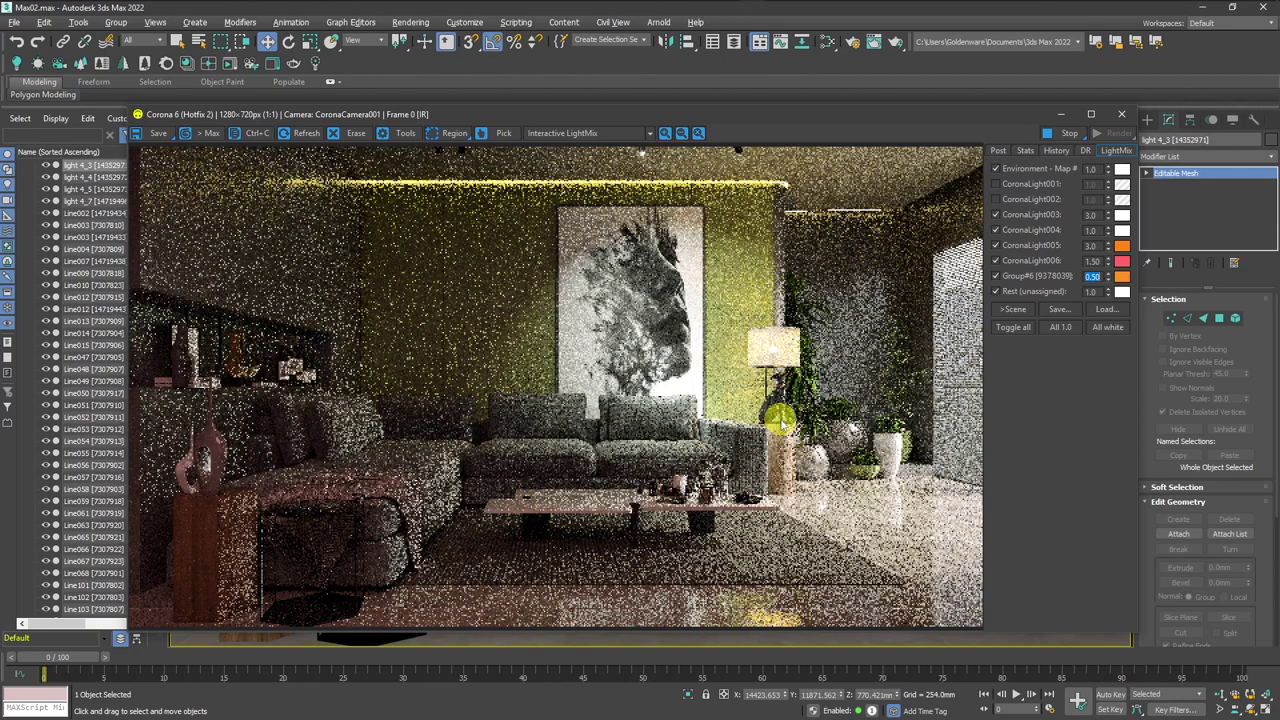
{"action": "scroll", "coordinate": [781, 422], "scroll_direction": "up", "scroll_amount": 1}
{"action": "scroll", "coordinate": [781, 422], "scroll_direction": "up", "scroll_amount": 1}
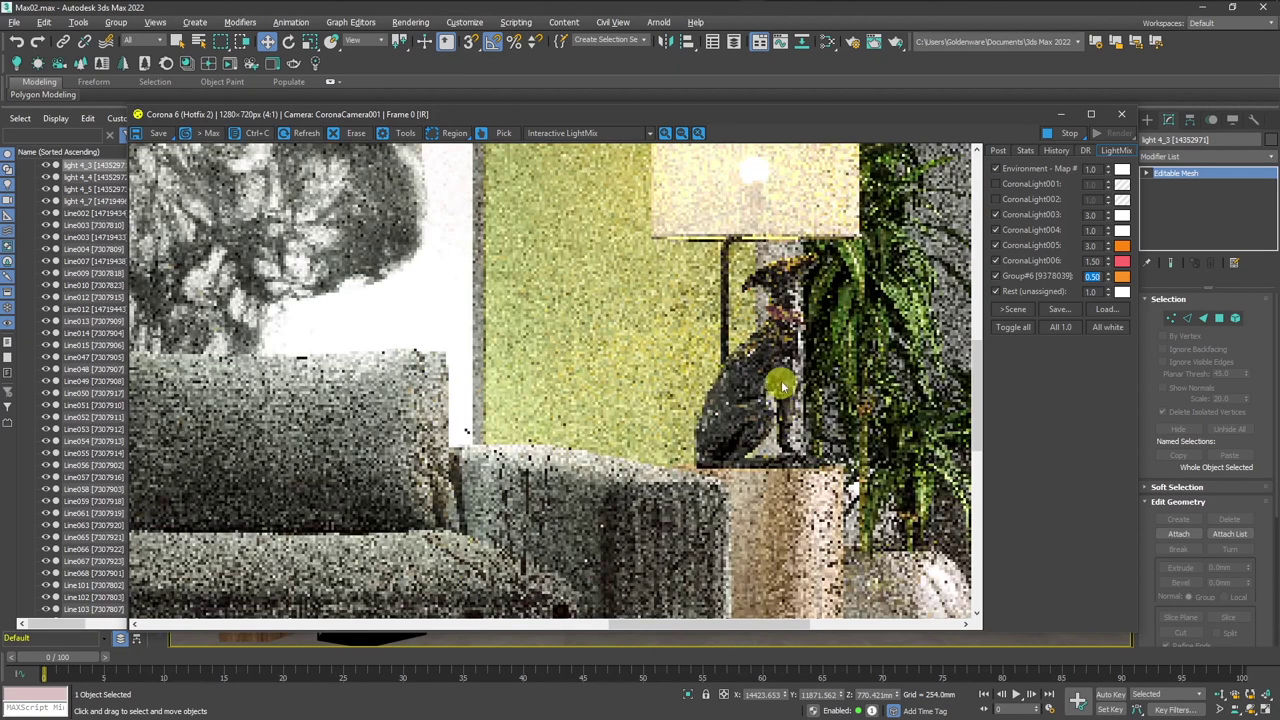
{"action": "scroll", "coordinate": [760, 422], "scroll_direction": "up", "scroll_amount": 1}
{"action": "scroll", "coordinate": [733, 422], "scroll_direction": "down", "scroll_amount": 2}
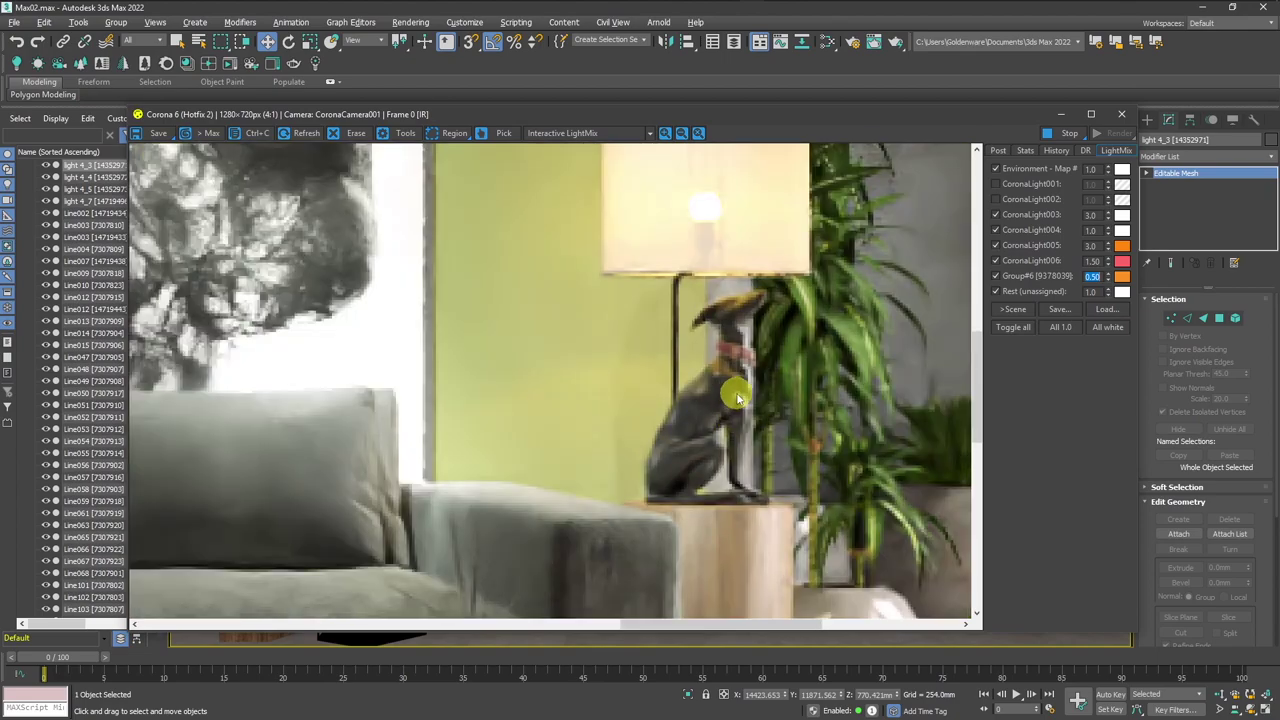
{"action": "scroll", "coordinate": [725, 402], "scroll_direction": "down", "scroll_amount": 1}
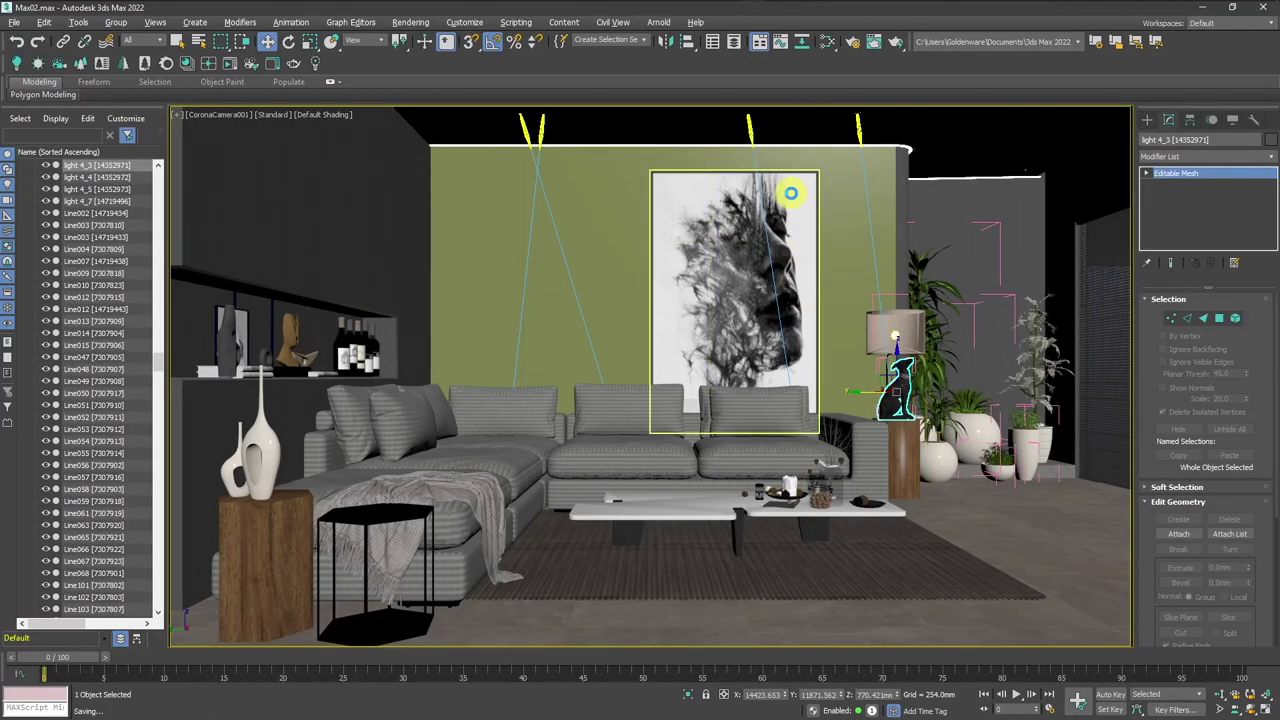
In Render Setup, set Corona High Quality denoising and keep UHD Cache as the secondary solver.
{"action": "left_click", "coordinate": [851, 43]}
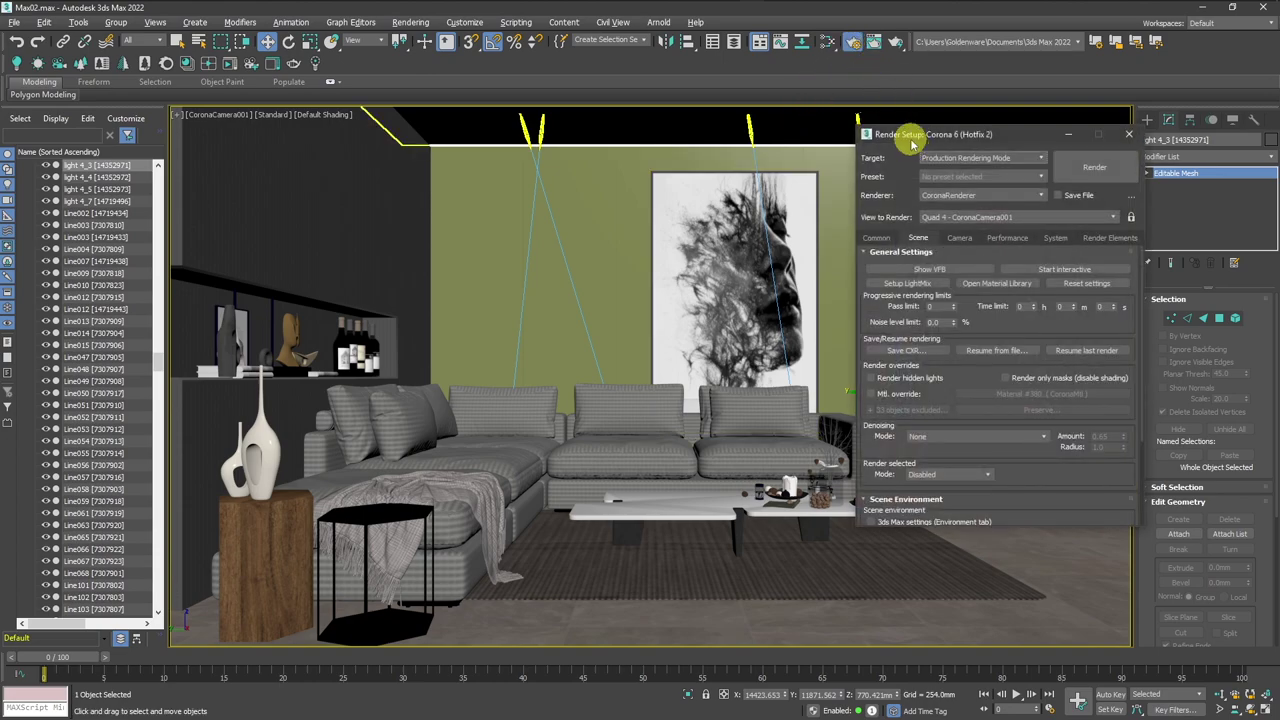
{"action": "left_click_drag", "start_coordinate": [906, 137], "coordinate": [806, 158]}
{"action": "type", "text": "4.5"}
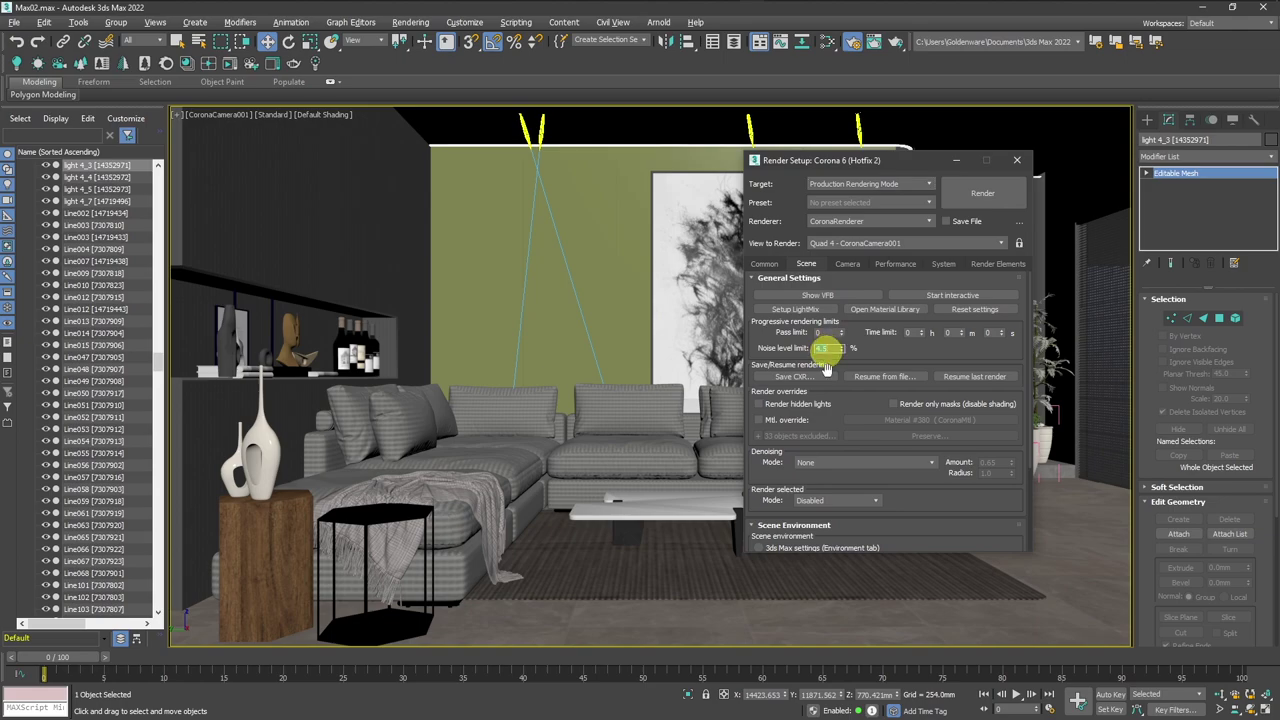
{"action": "left_click", "coordinate": [818, 462]}
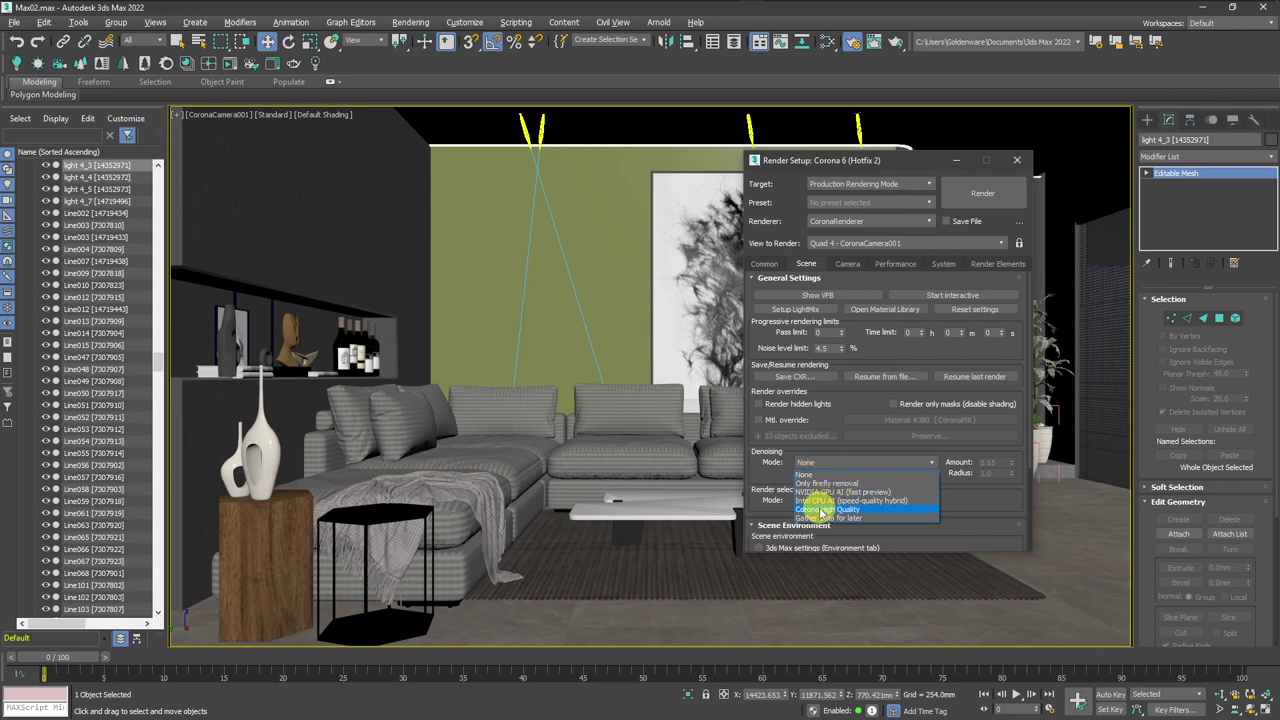
{"action": "left_click", "coordinate": [822, 510]}
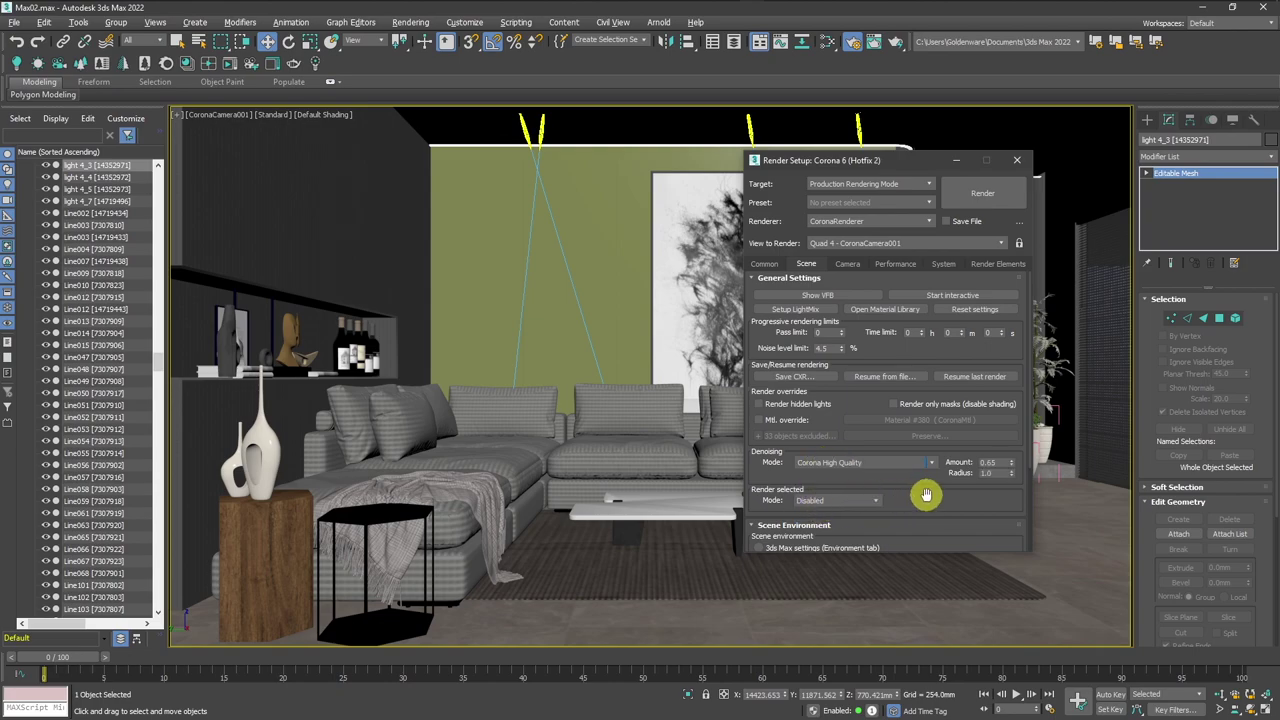
{"action": "left_click", "coordinate": [895, 265]}
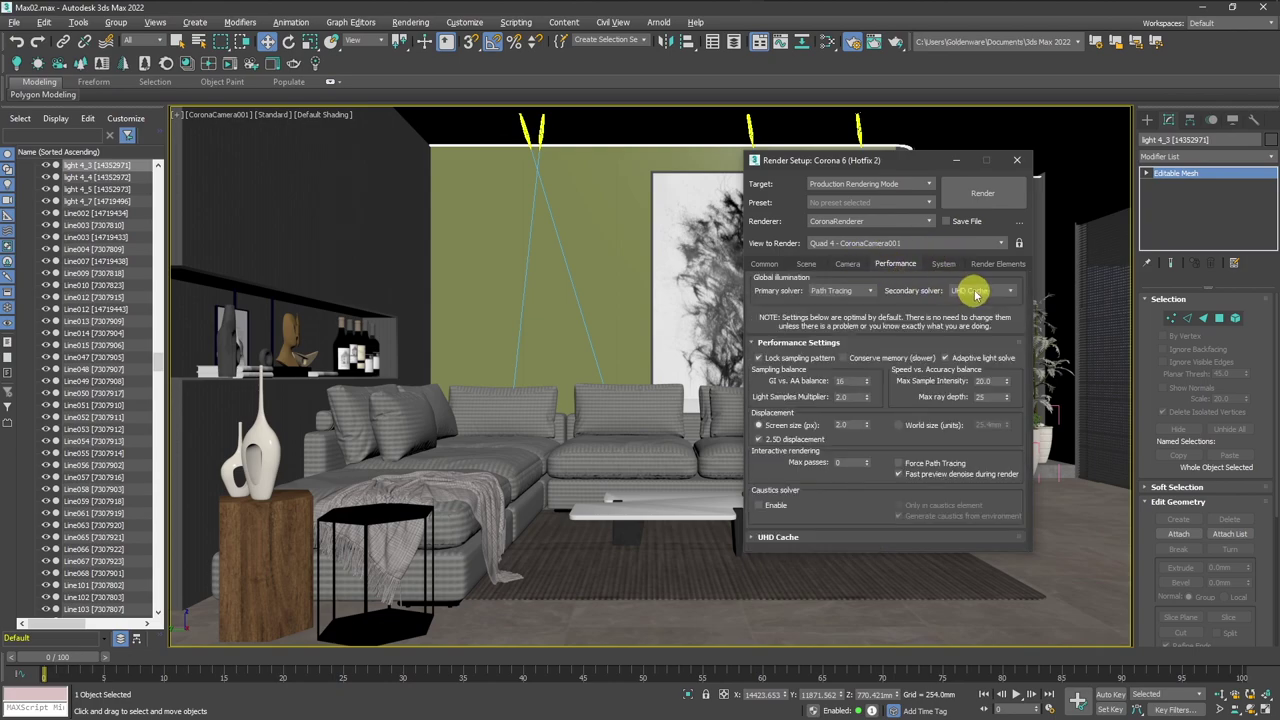
{"action": "mouse_move", "coordinate": [982, 290]}
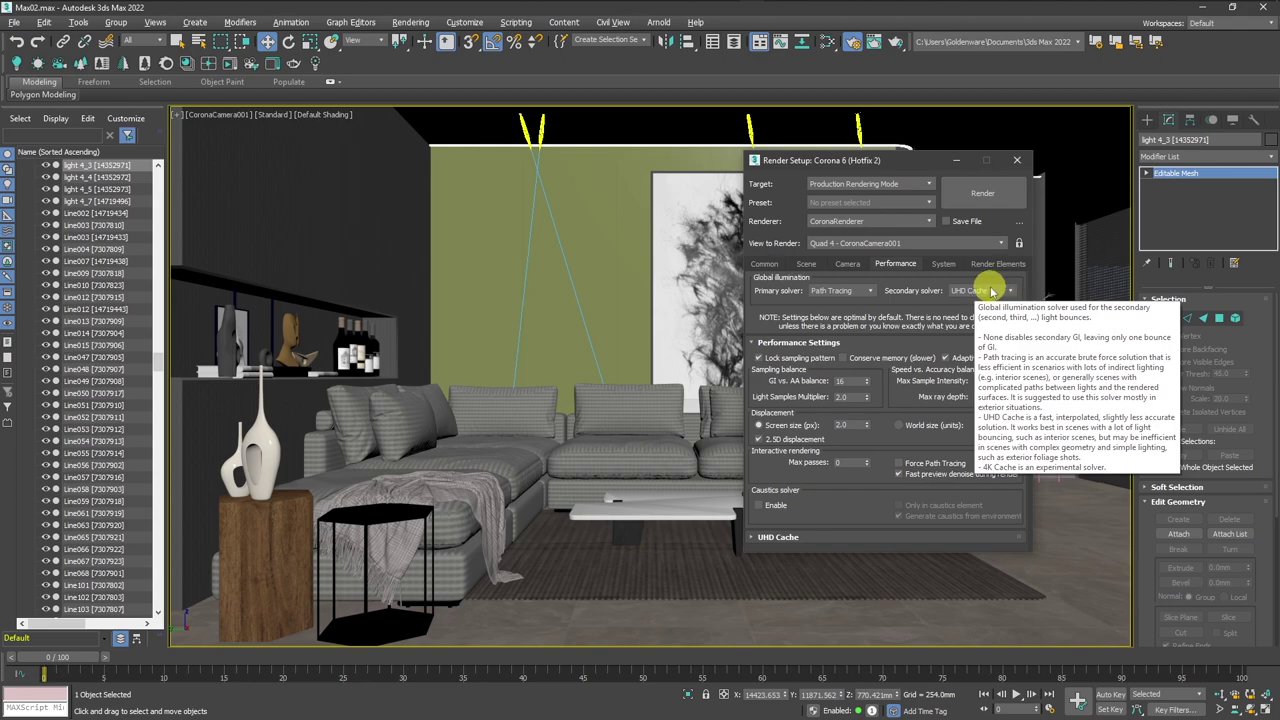
{"action": "left_click", "coordinate": [991, 291]}
{"action": "left_click", "coordinate": [980, 320]}
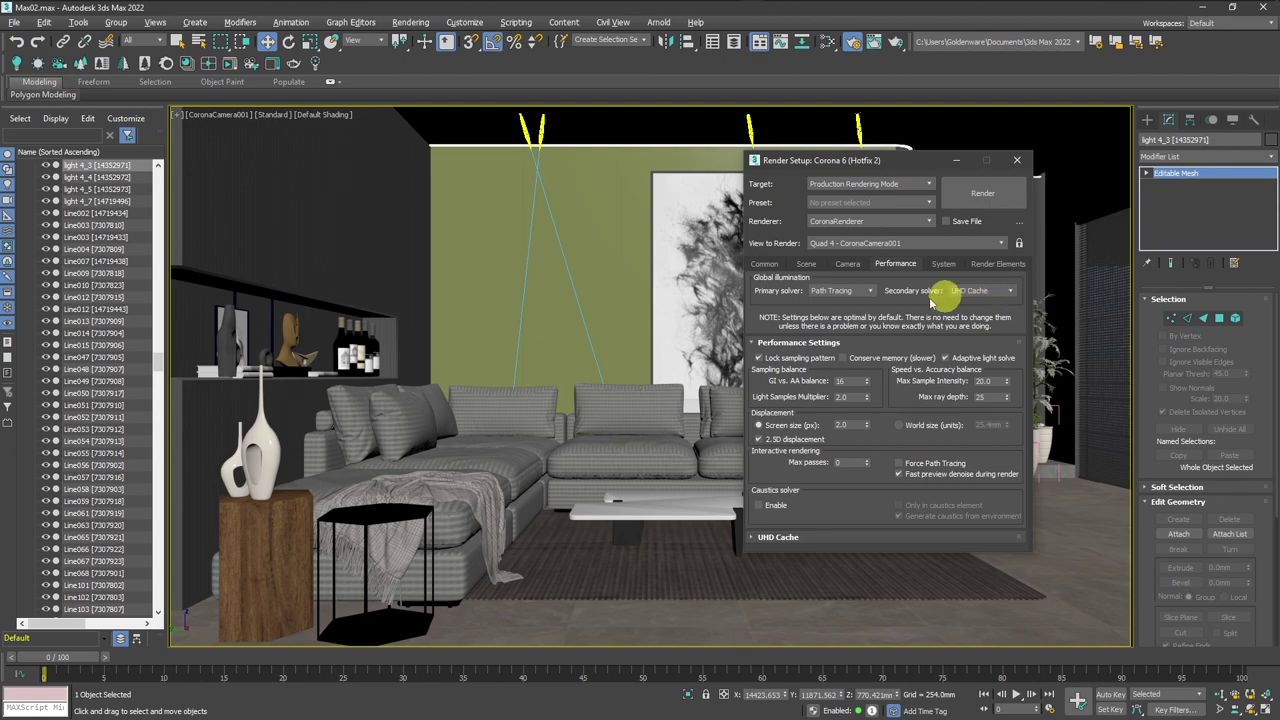
Set the output size to 3840×2160 and start the final 4K render.
{"action": "left_click", "coordinate": [766, 264]}
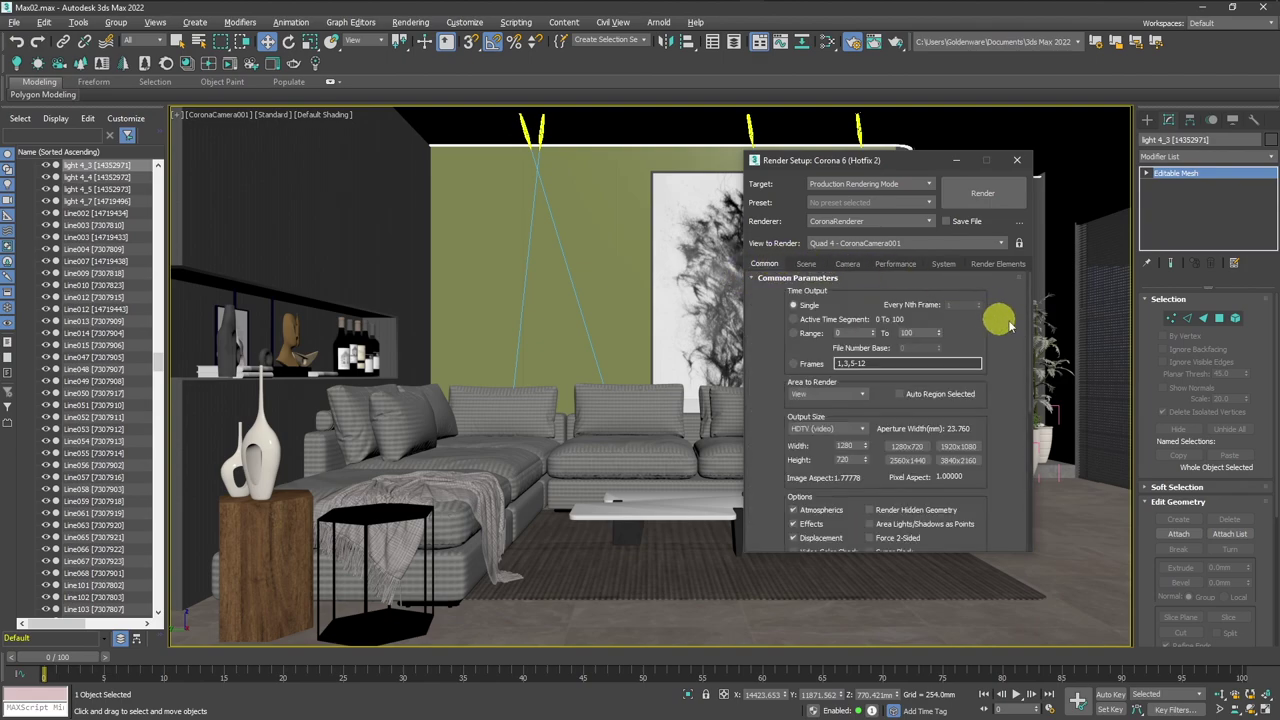
{"action": "left_click_drag", "start_coordinate": [1024, 325], "coordinate": [1012, 470]}
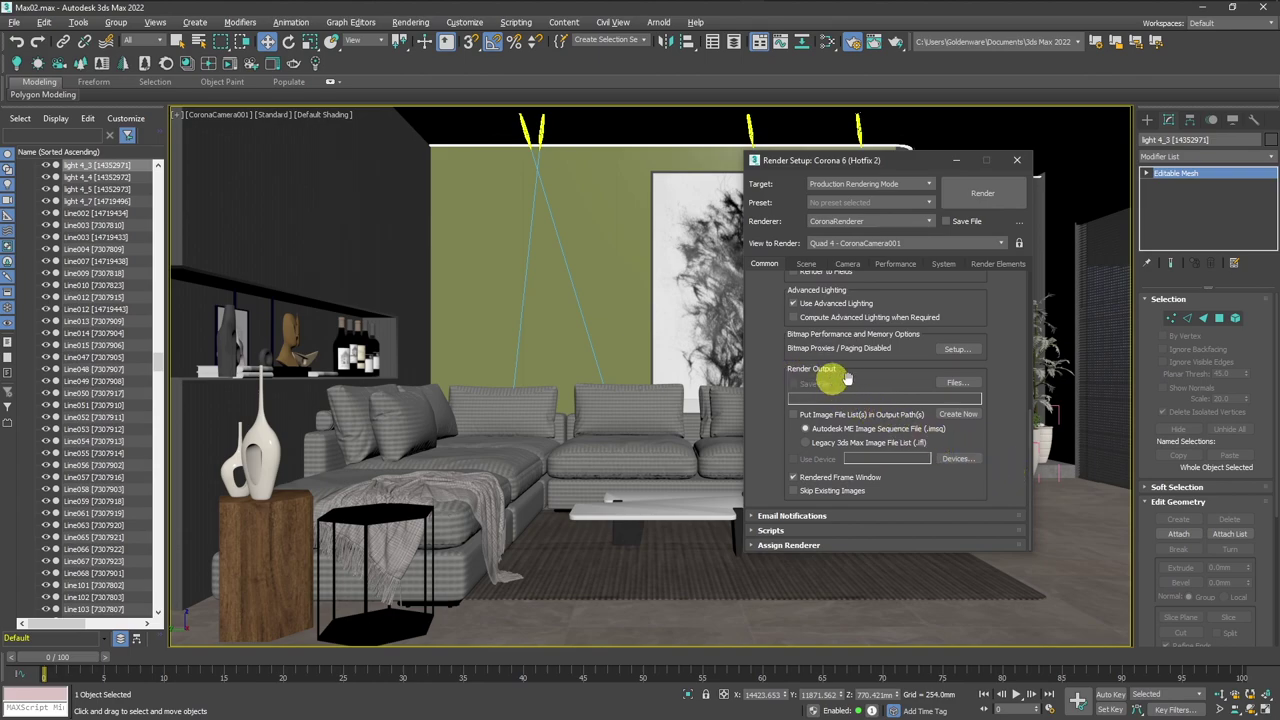
{"action": "scroll", "coordinate": [990, 395], "scroll_direction": "up", "scroll_amount": 3}
{"action": "scroll", "coordinate": [1005, 403], "scroll_direction": "up", "scroll_amount": 3}
{"action": "scroll", "coordinate": [1005, 403], "scroll_direction": "up", "scroll_amount": 3}
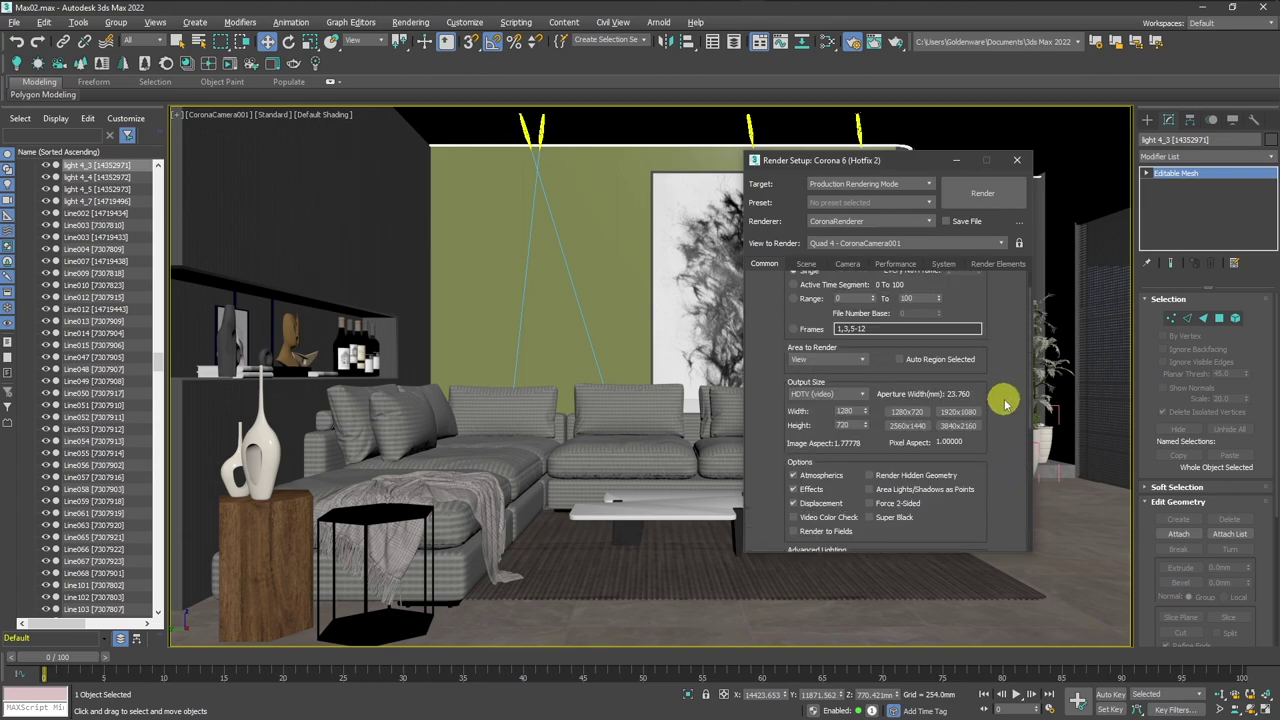
{"action": "scroll", "coordinate": [1005, 402], "scroll_direction": "up", "scroll_amount": 1}
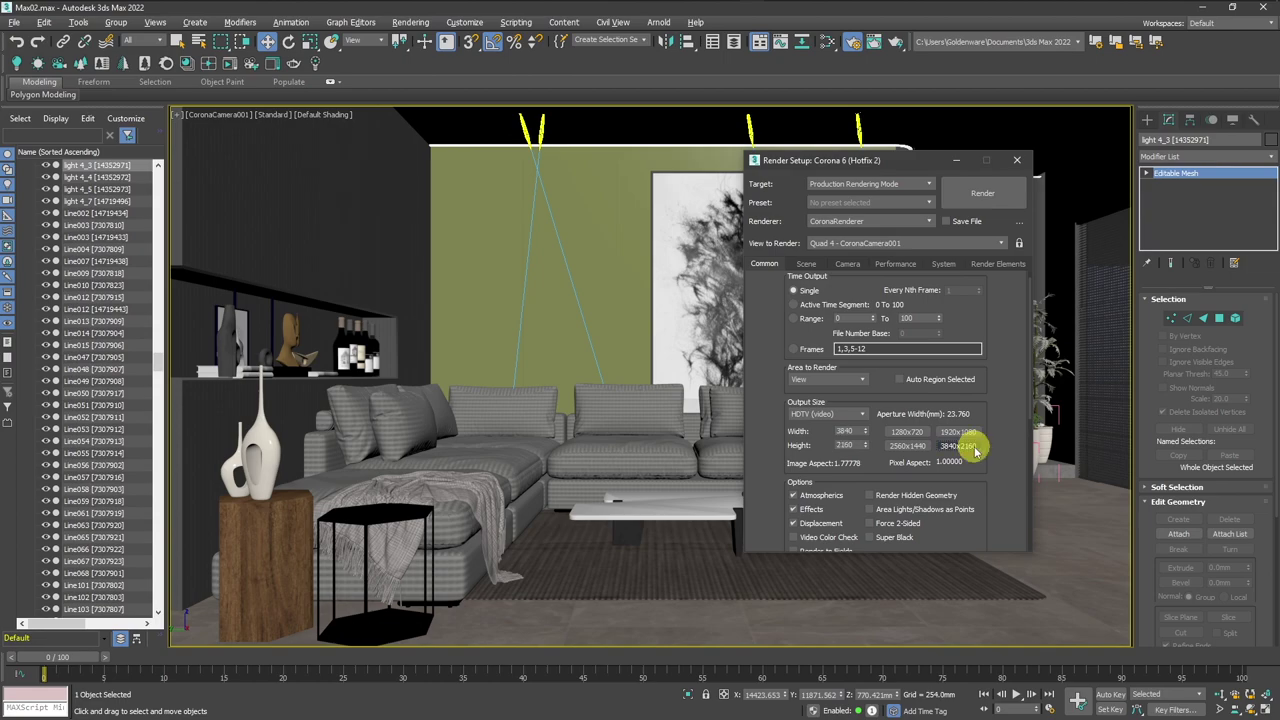
{"action": "left_click", "coordinate": [955, 197]}
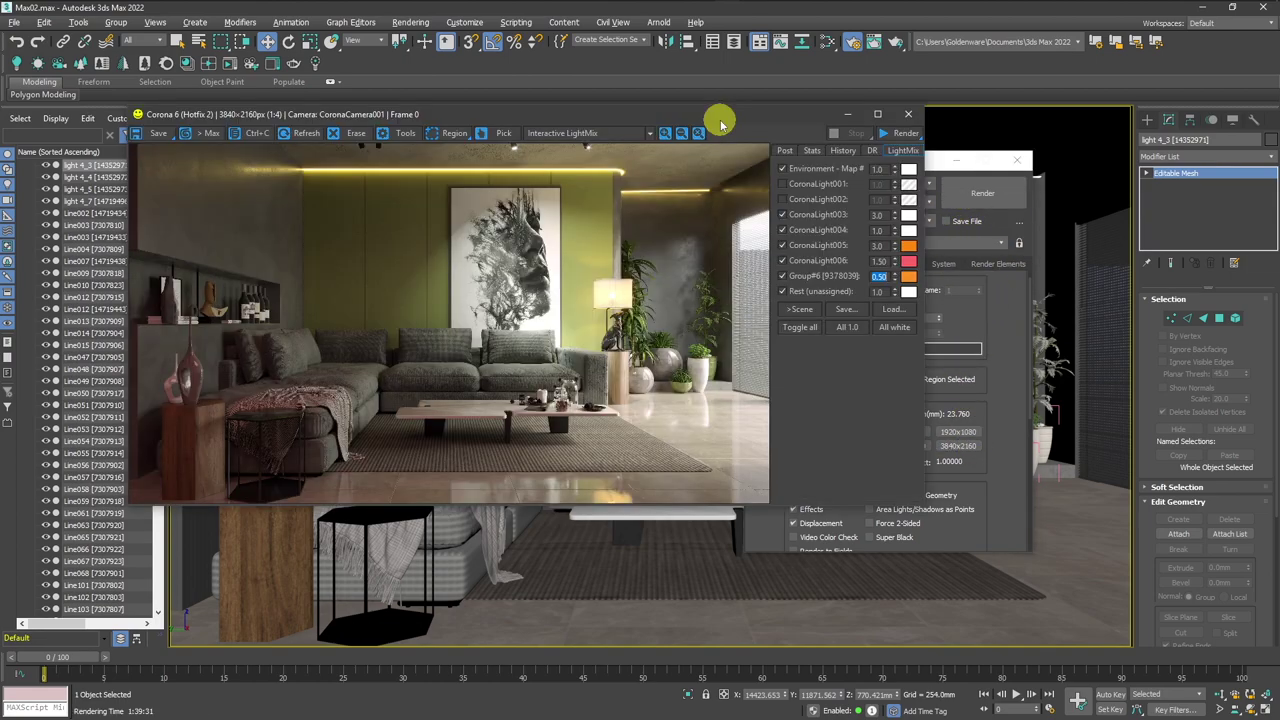
Maximize the Corona frame buffer to view the finished render full screen.
{"action": "left_click", "coordinate": [877, 114]}
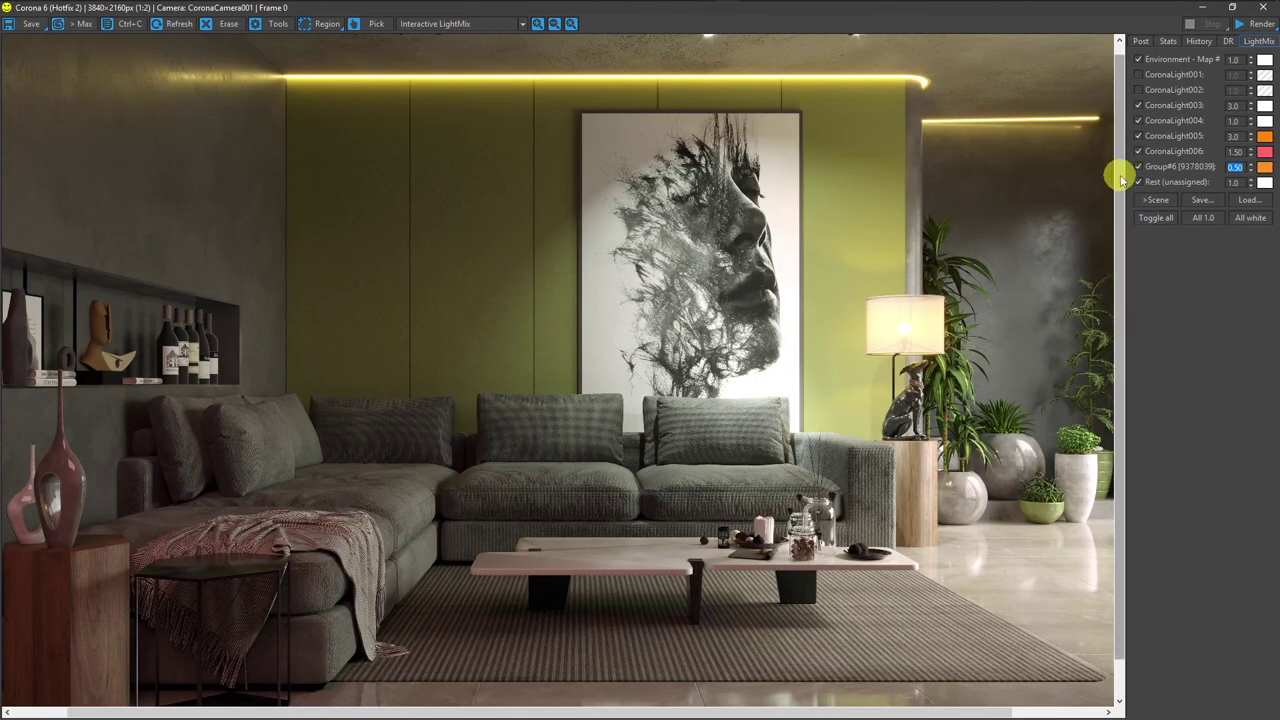
{"action": "scroll", "coordinate": [1122, 180], "scroll_direction": "up", "scroll_amount": 1}
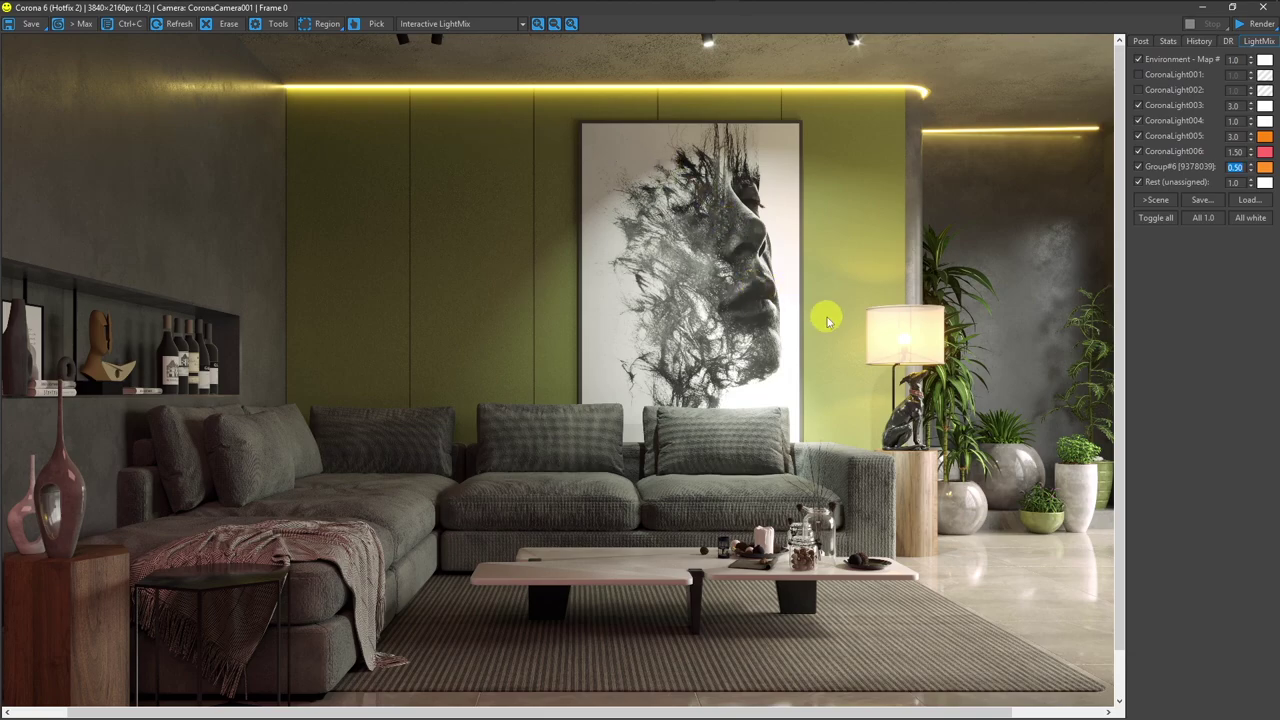
{"action": "scroll", "coordinate": [1116, 260], "scroll_direction": "down", "scroll_amount": 3}
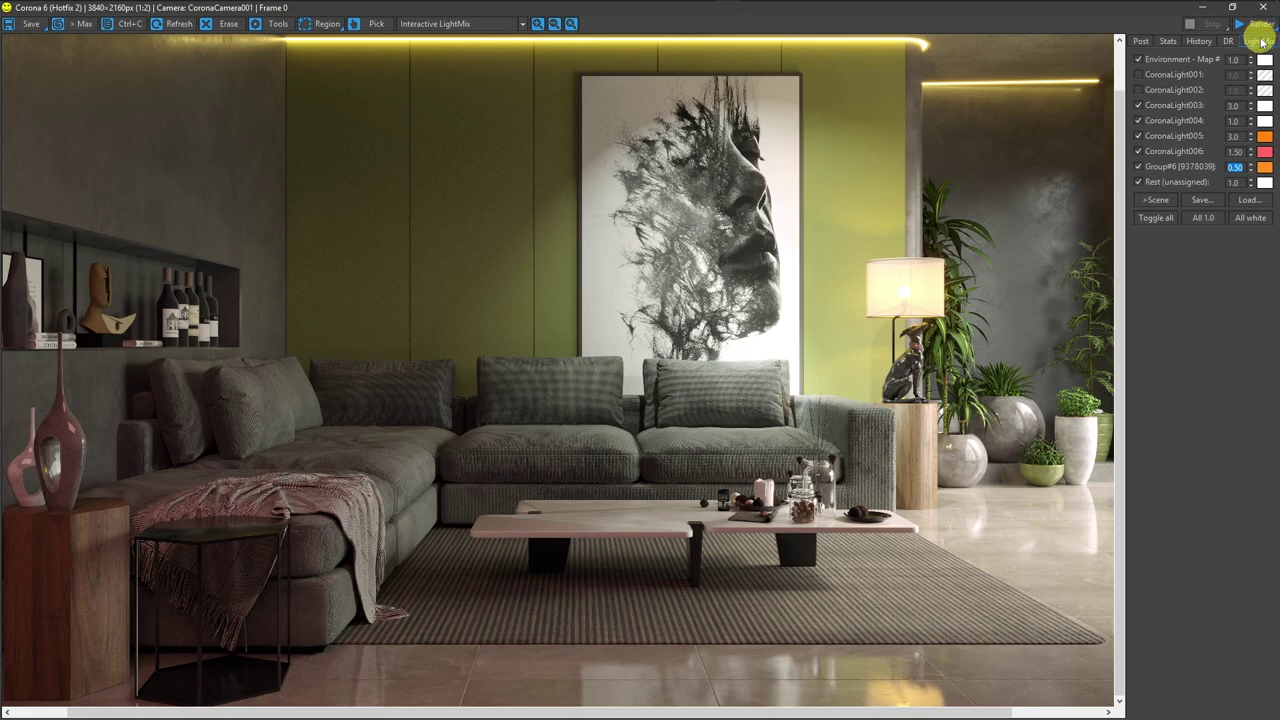
Toggle CoronaLight001–003 in LightMix to compare, leaving their states and CoronaLight003's colour unchanged.
{"action": "left_click", "coordinate": [1163, 76]}
{"action": "left_click", "coordinate": [1163, 77]}
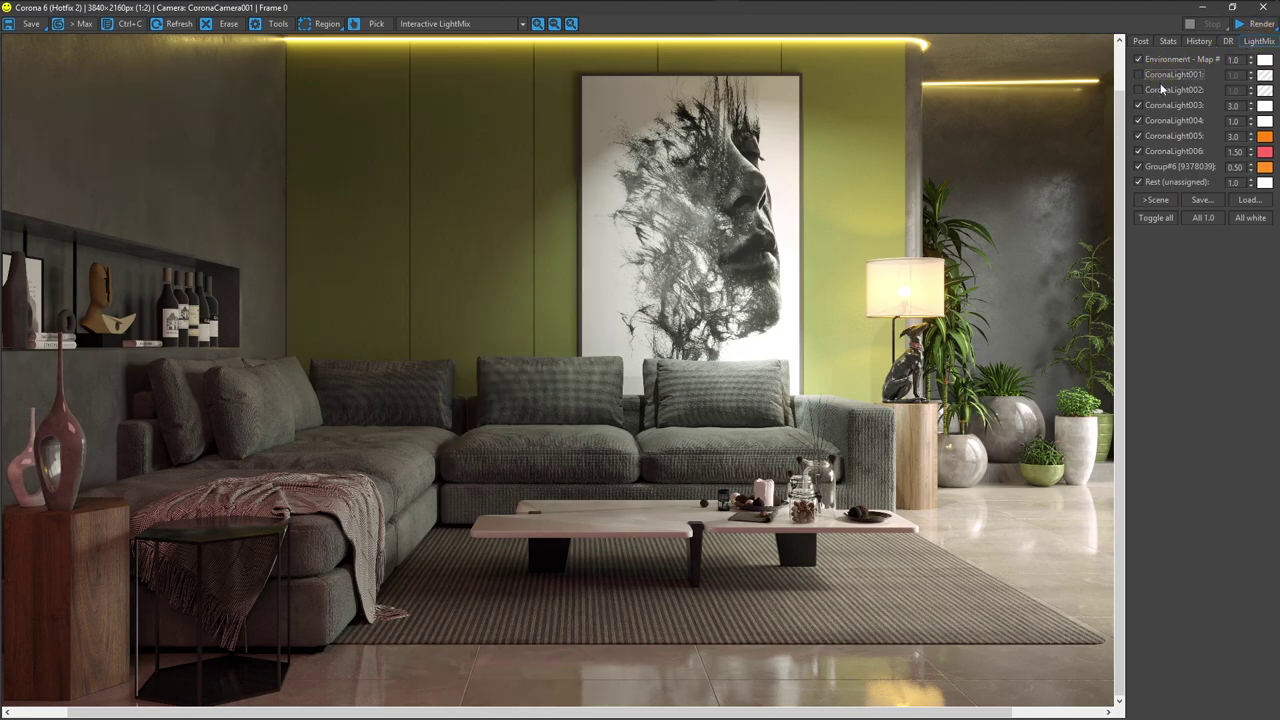
{"action": "left_click", "coordinate": [1160, 90]}
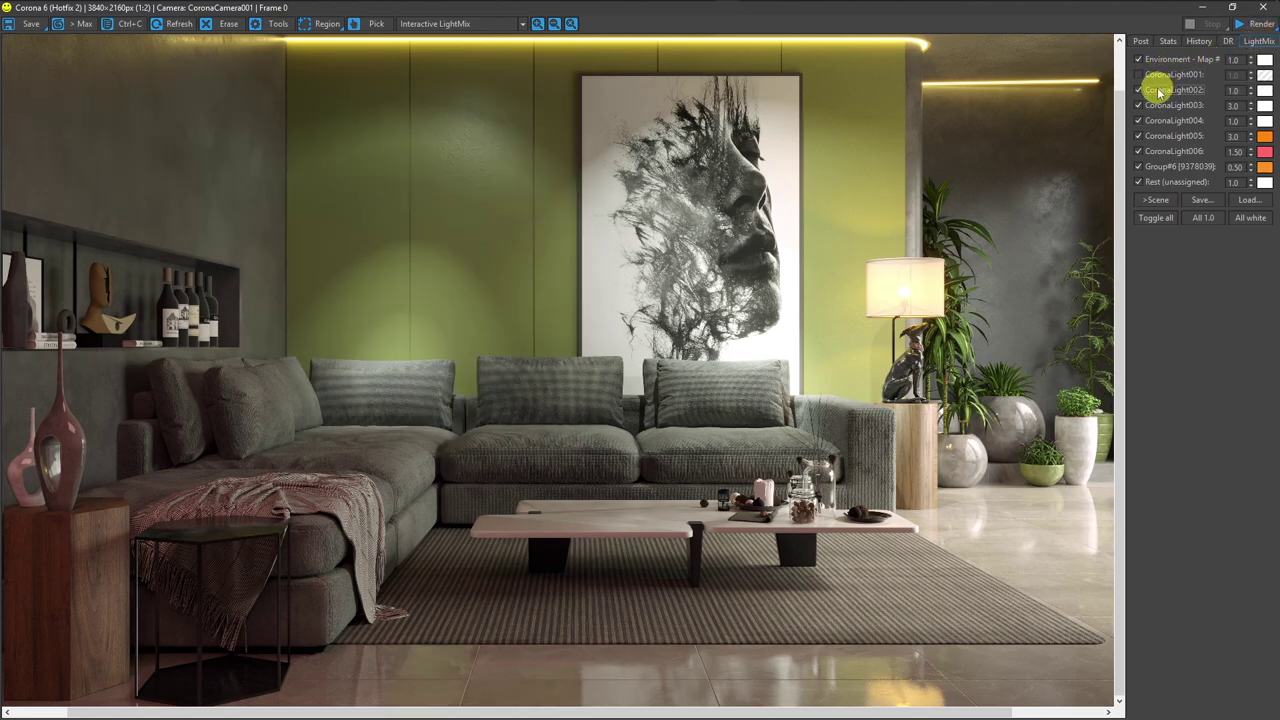
{"action": "left_click", "coordinate": [1160, 91]}
{"action": "left_click", "coordinate": [1159, 106]}
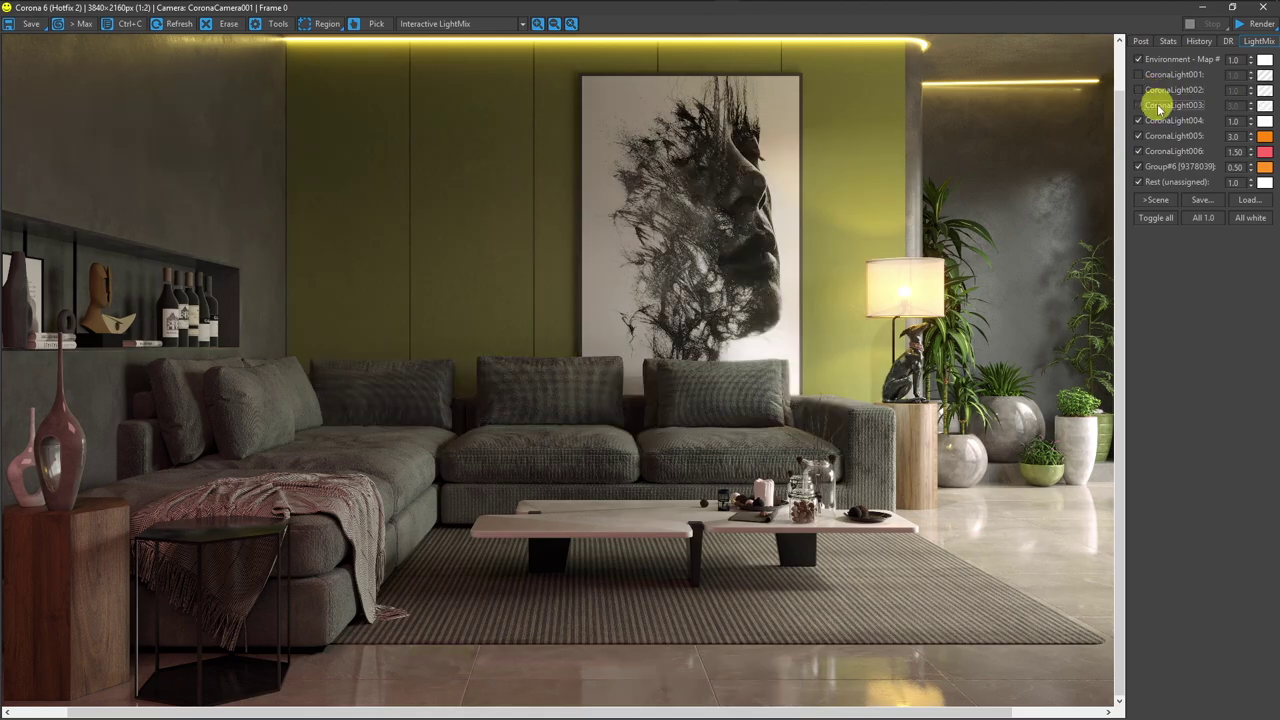
{"action": "left_click", "coordinate": [1159, 106]}
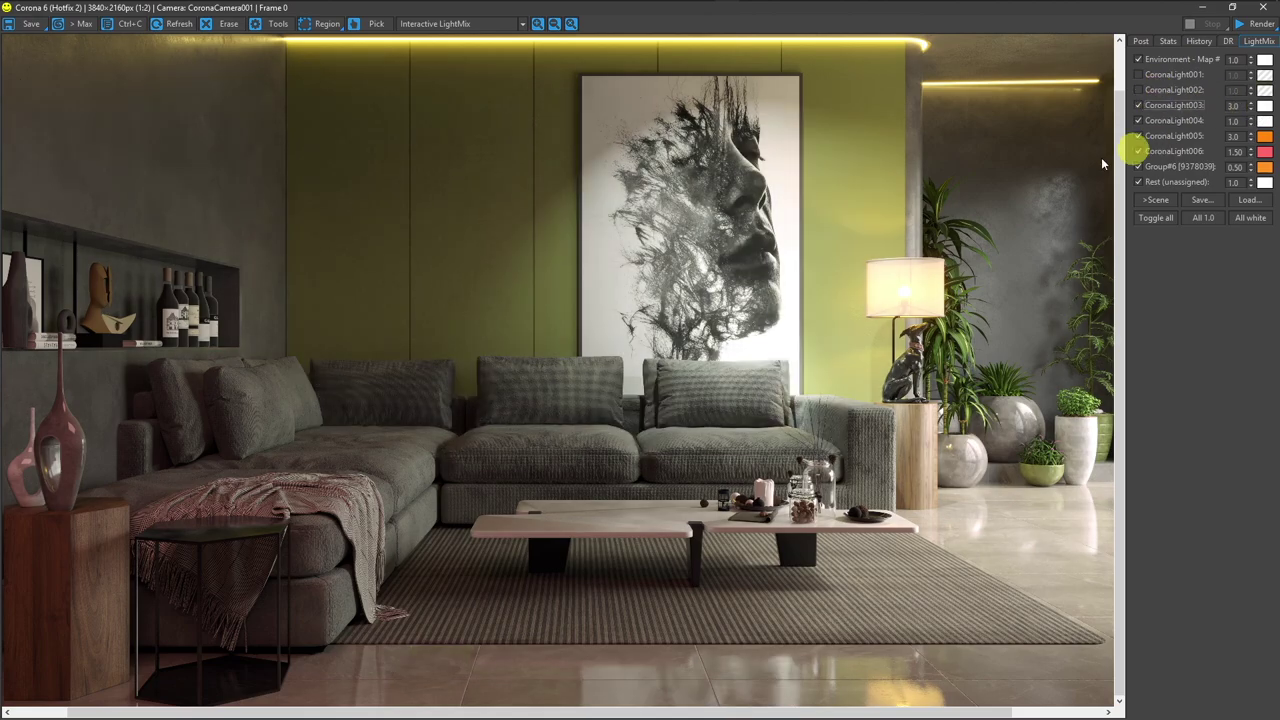
{"action": "left_click", "coordinate": [1263, 105]}
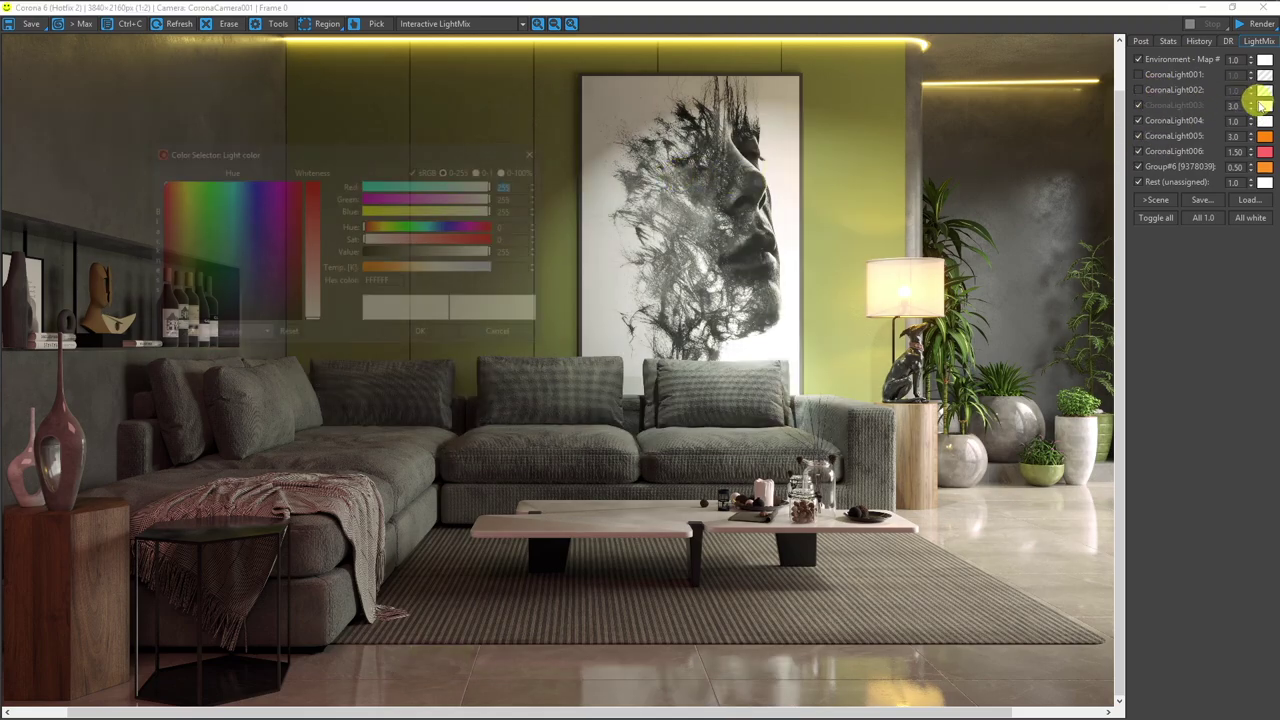
{"action": "left_click", "coordinate": [490, 331]}
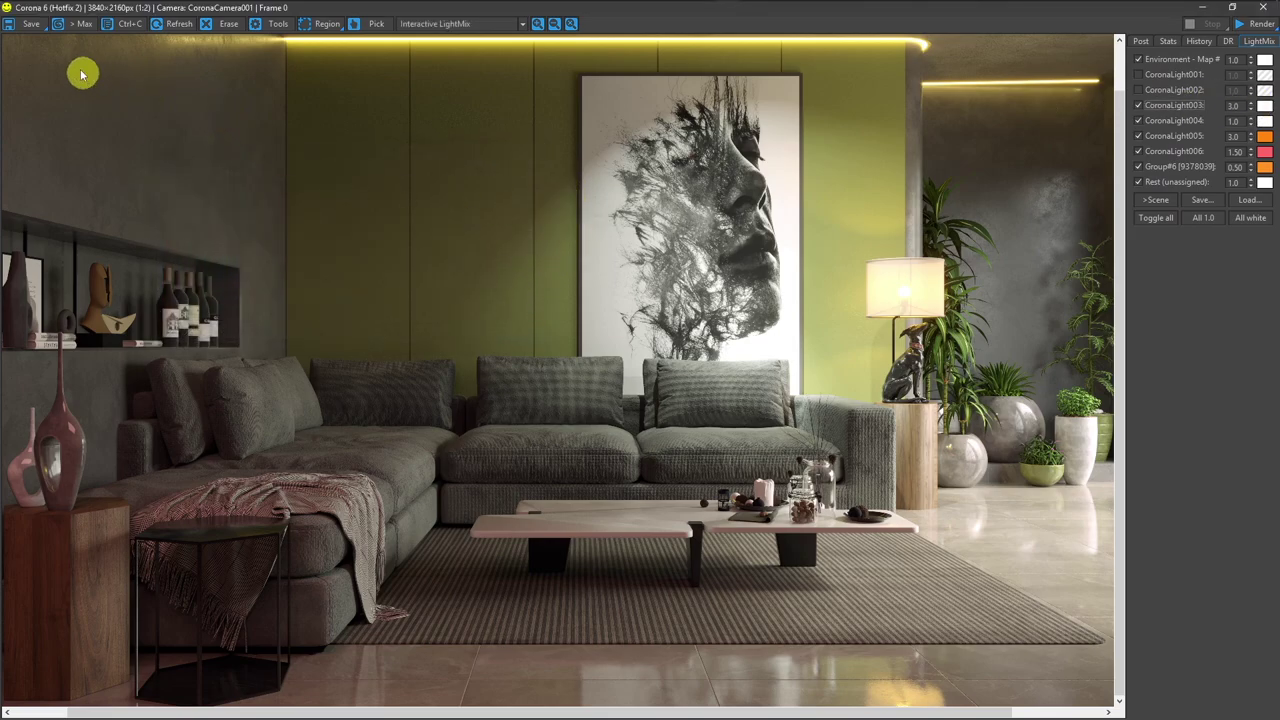
{"action": "left_click", "coordinate": [31, 23]}
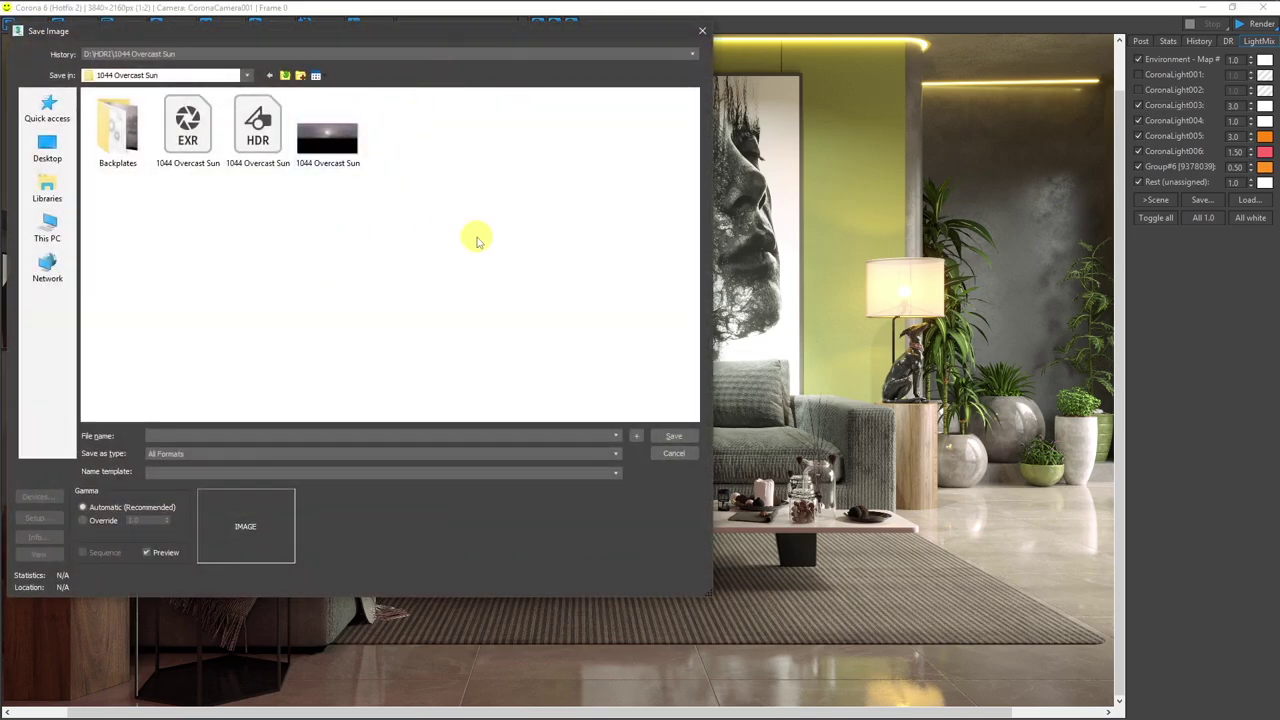
Save the render as a CXR file into DATA (E:) > Production > Production-14 > Render.
{"action": "key", "text": "Escape"}
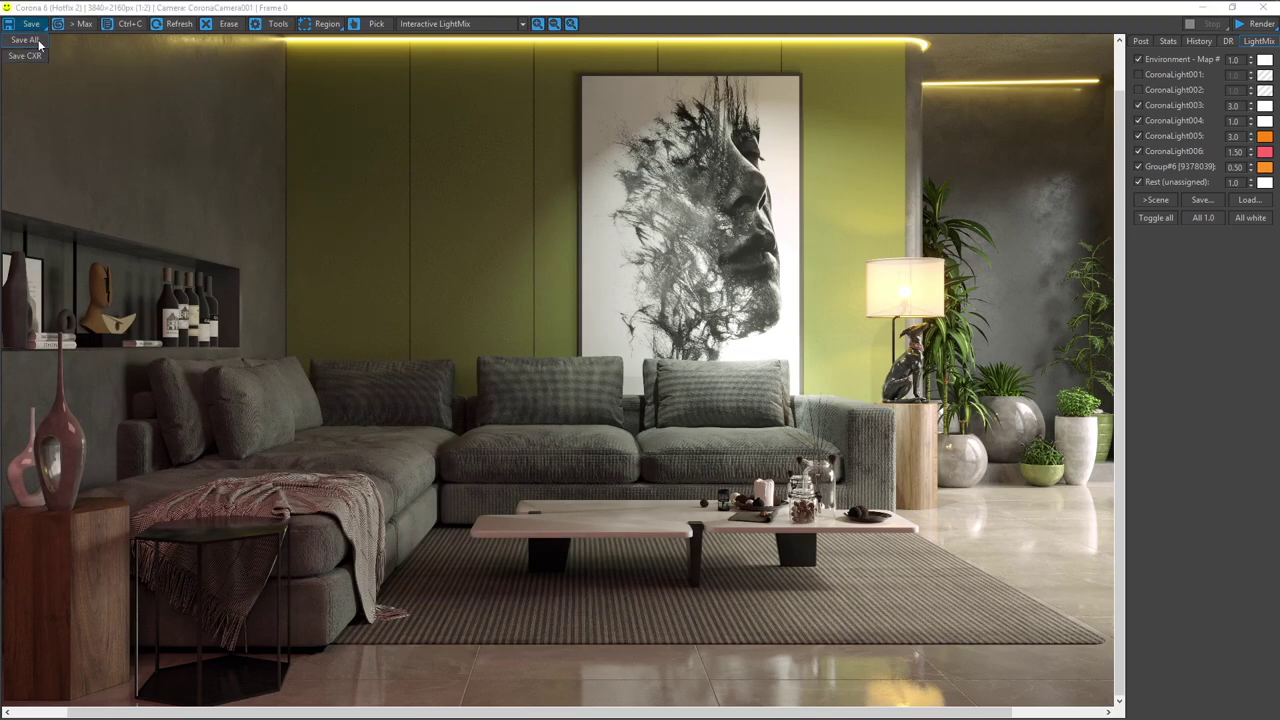
{"action": "left_click", "coordinate": [39, 44]}
{"action": "key", "text": "Escape"}
{"action": "left_click", "coordinate": [30, 56]}
{"action": "left_click", "coordinate": [56, 328]}
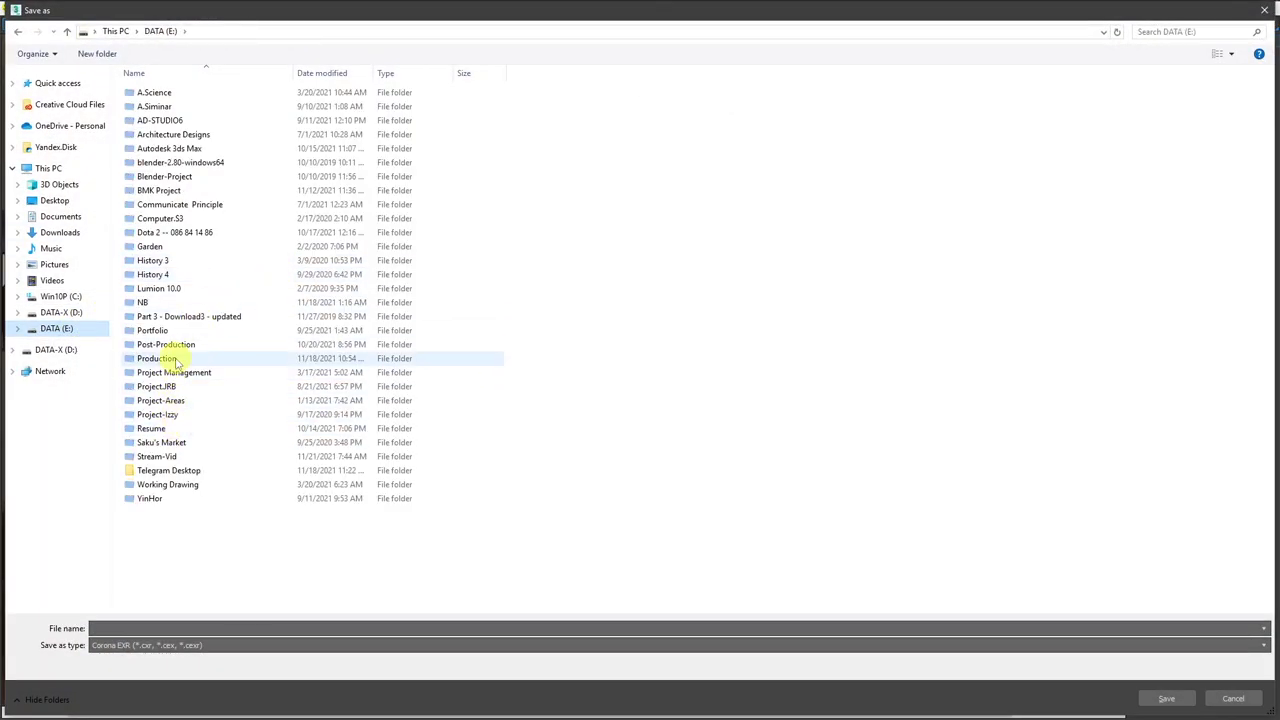
{"action": "double_click", "coordinate": [170, 358]}
{"action": "double_click", "coordinate": [175, 288]}
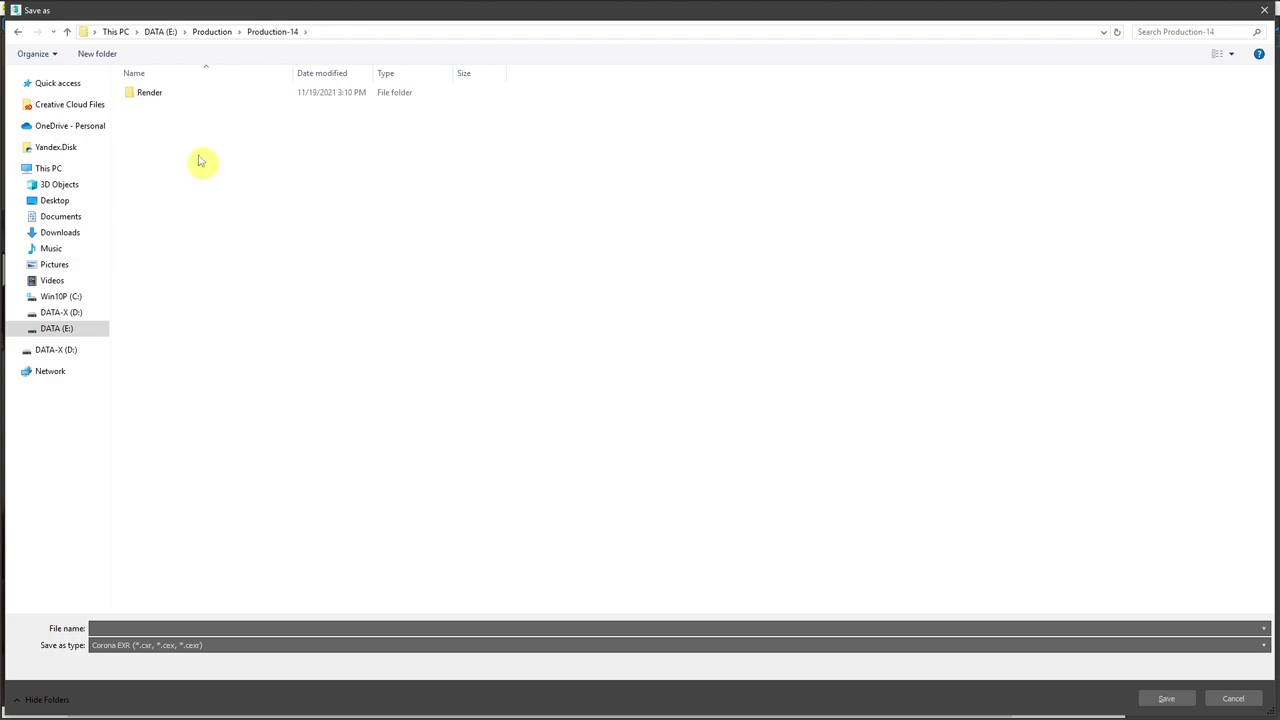
{"action": "double_click", "coordinate": [165, 96]}
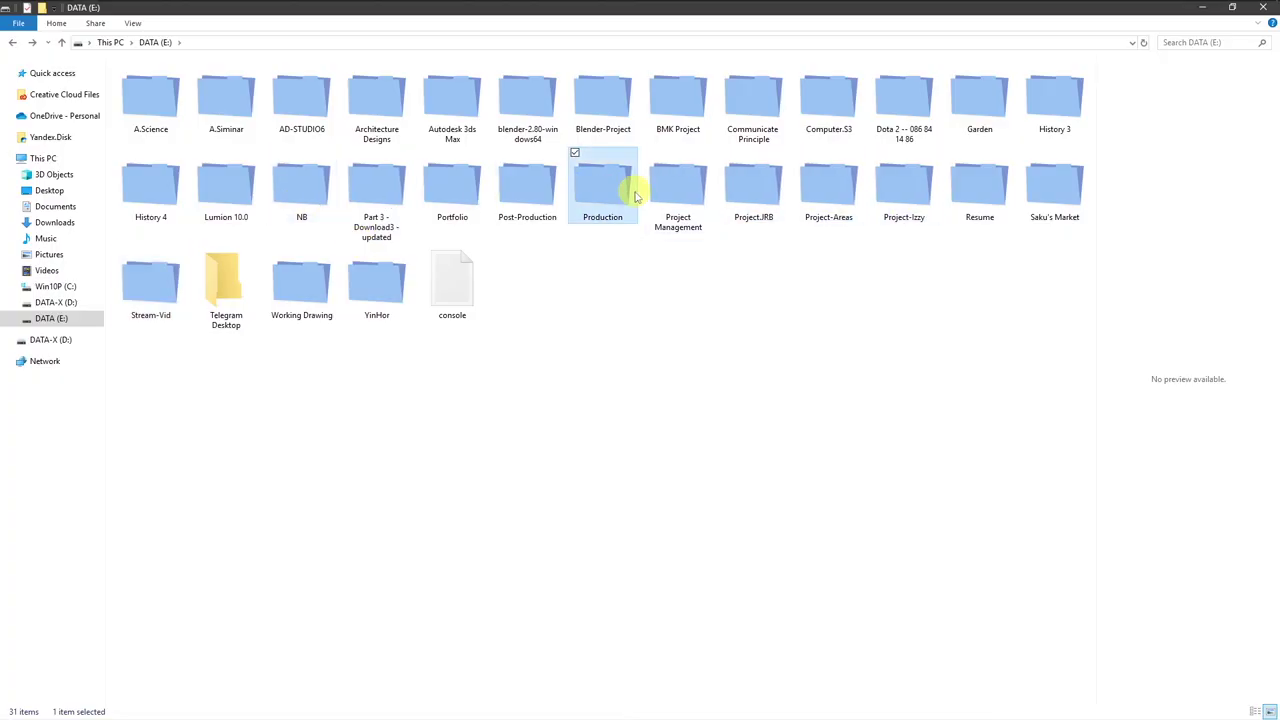
Open Scene01.cxr from Production > Production-14 > Render in Corona Image Editor.
{"action": "double_click", "coordinate": [625, 190]}
{"action": "double_click", "coordinate": [190, 278]}
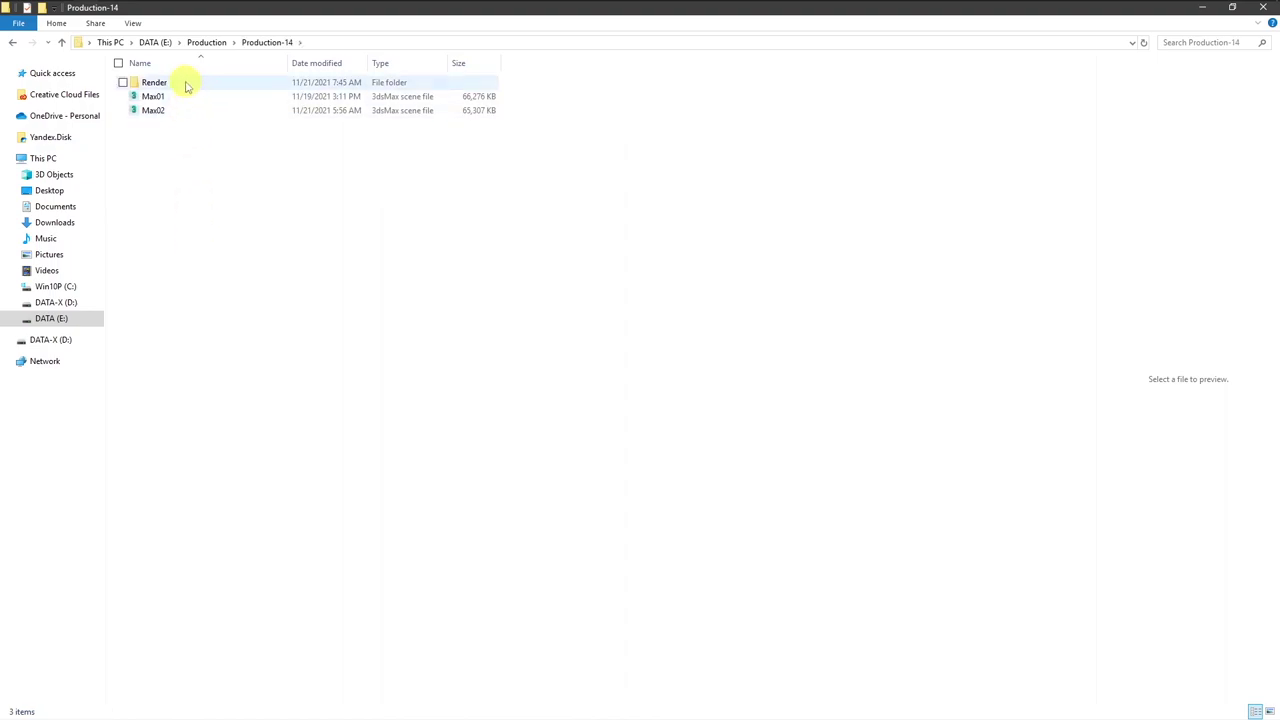
{"action": "double_click", "coordinate": [186, 82]}
{"action": "left_click", "coordinate": [193, 125]}
{"action": "double_click", "coordinate": [193, 125]}
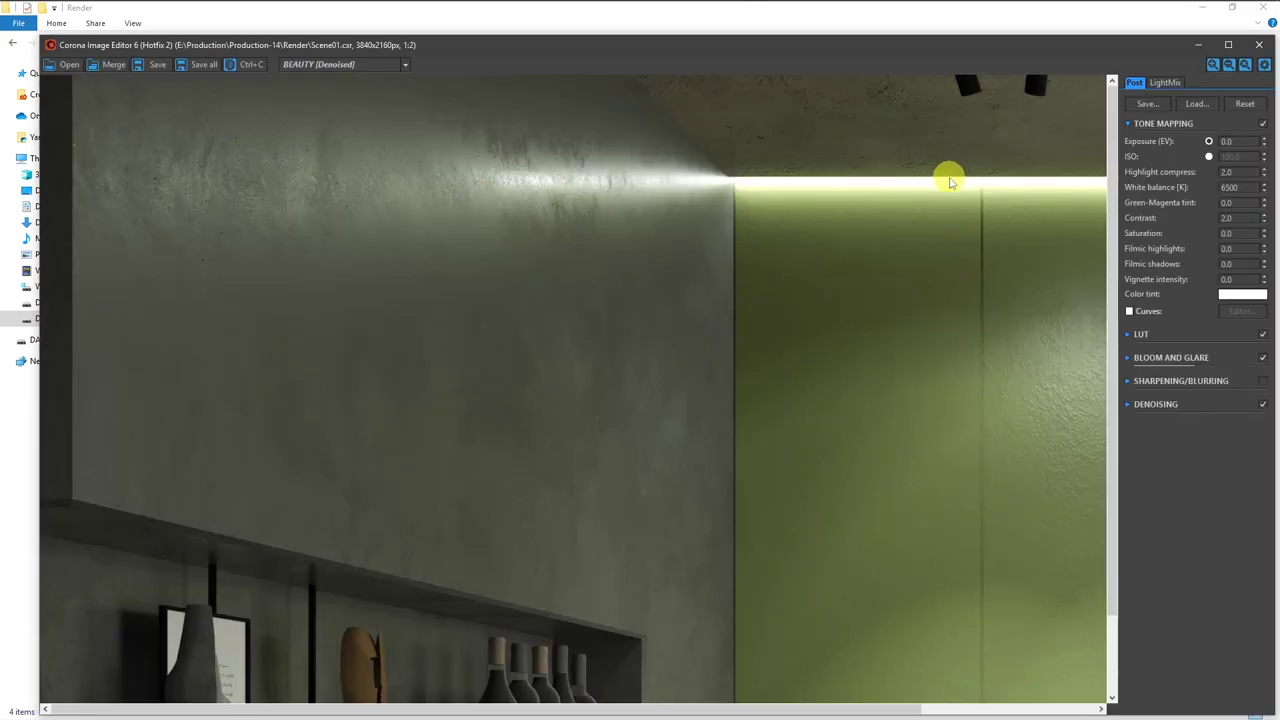
Zoom out to fit and switch the LightMix view to LightMix Interactive.
{"action": "scroll", "coordinate": [940, 178], "scroll_direction": "down", "scroll_amount": 1}
{"action": "scroll", "coordinate": [818, 246], "scroll_direction": "down", "scroll_amount": 1}
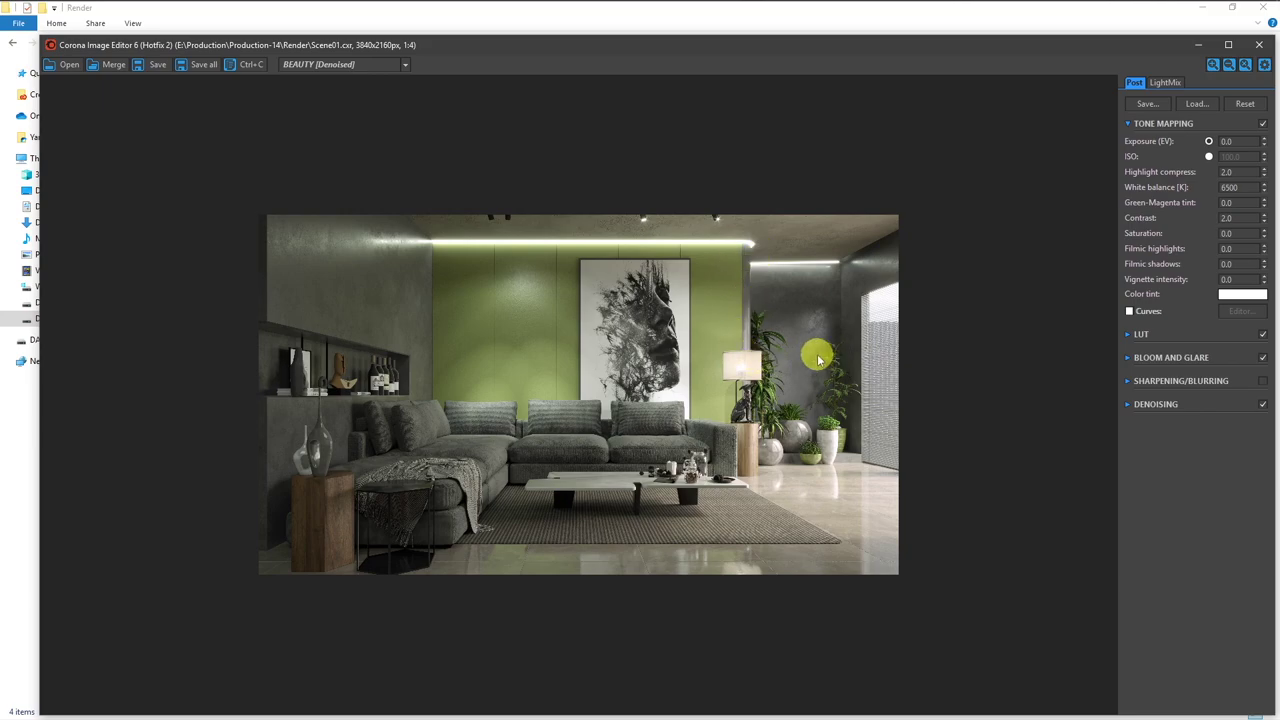
{"action": "left_click", "coordinate": [1172, 84]}
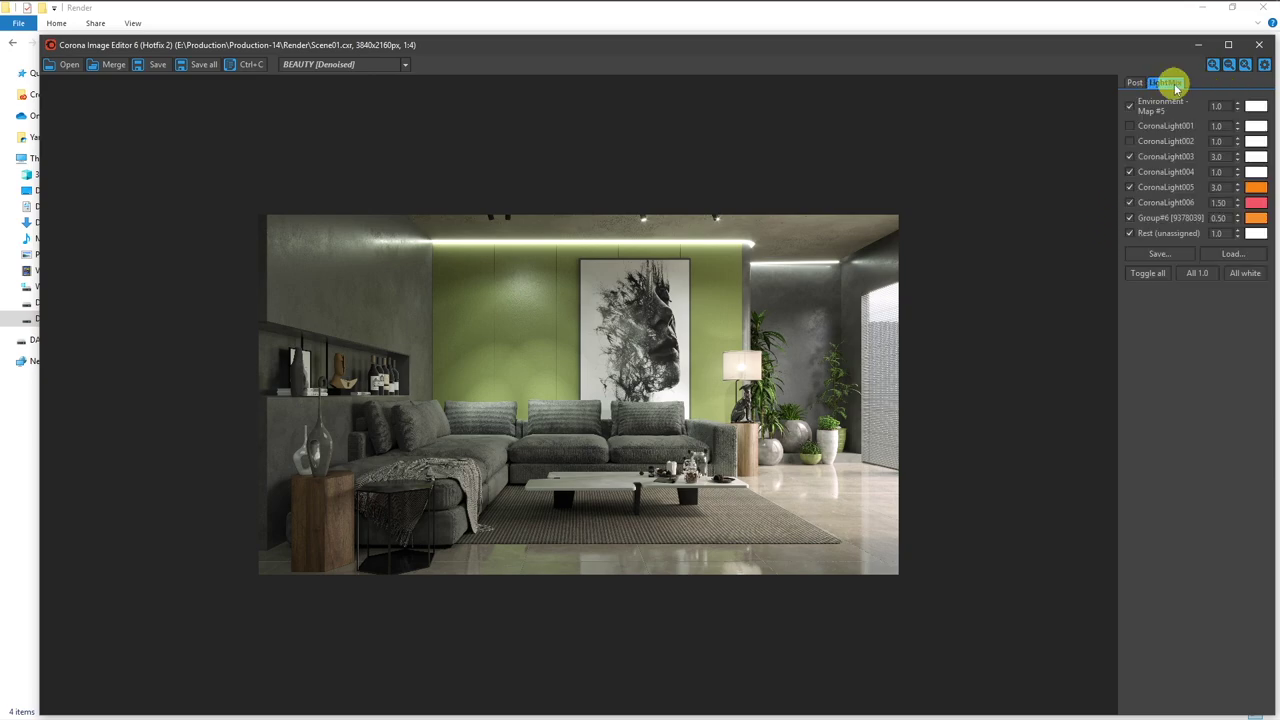
{"action": "left_click", "coordinate": [1123, 127]}
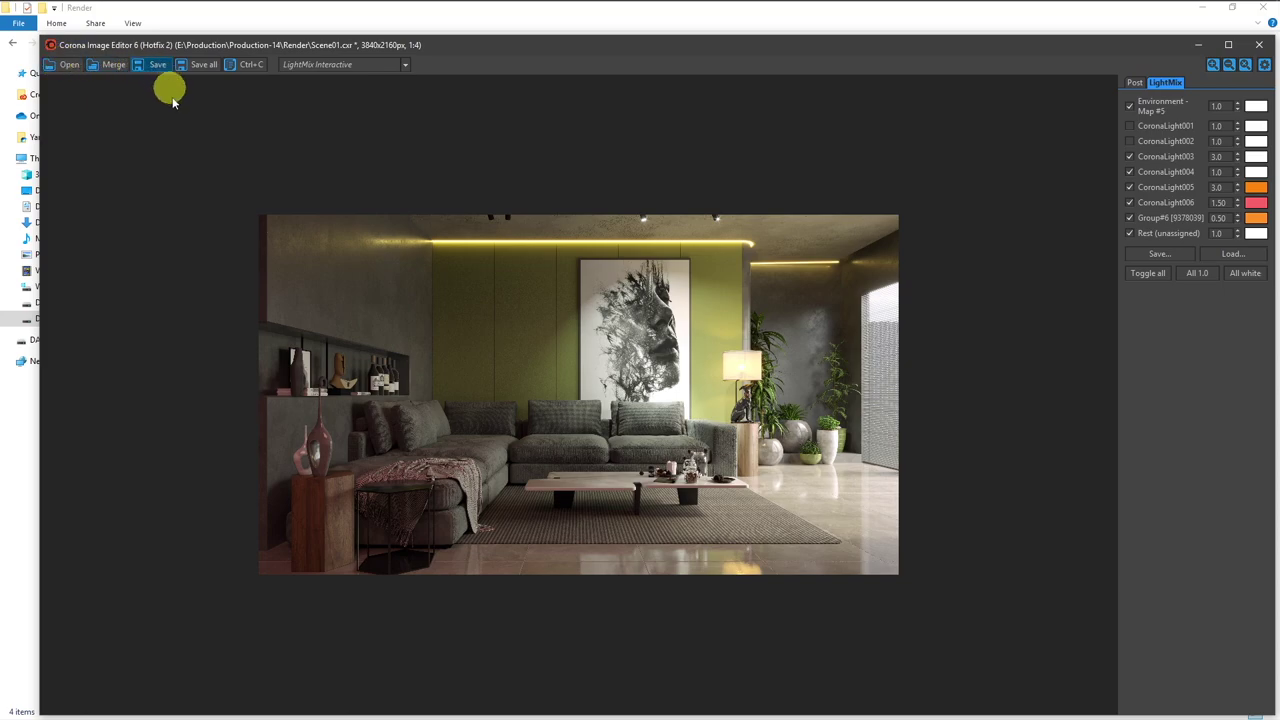
Save the image as a JPEG named SCENE01 at quality 100.
{"action": "left_click", "coordinate": [157, 64]}
{"action": "left_click", "coordinate": [420, 340]}
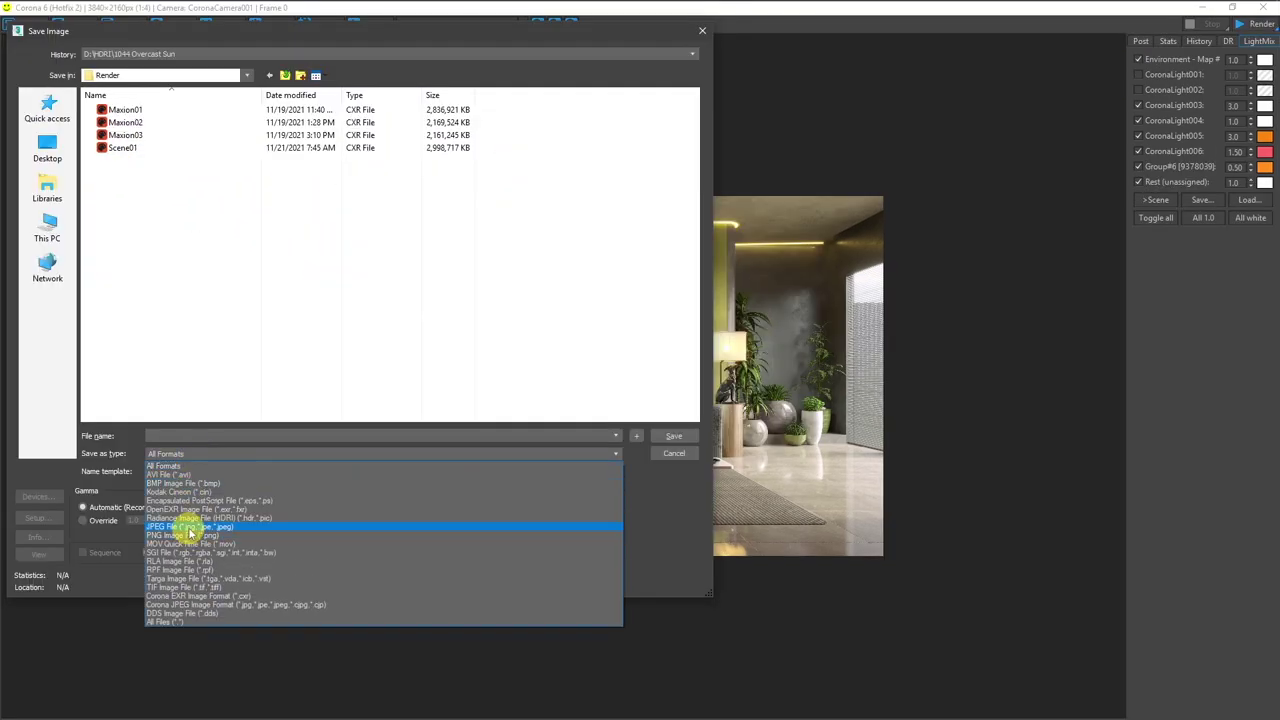
{"action": "left_click", "coordinate": [186, 523]}
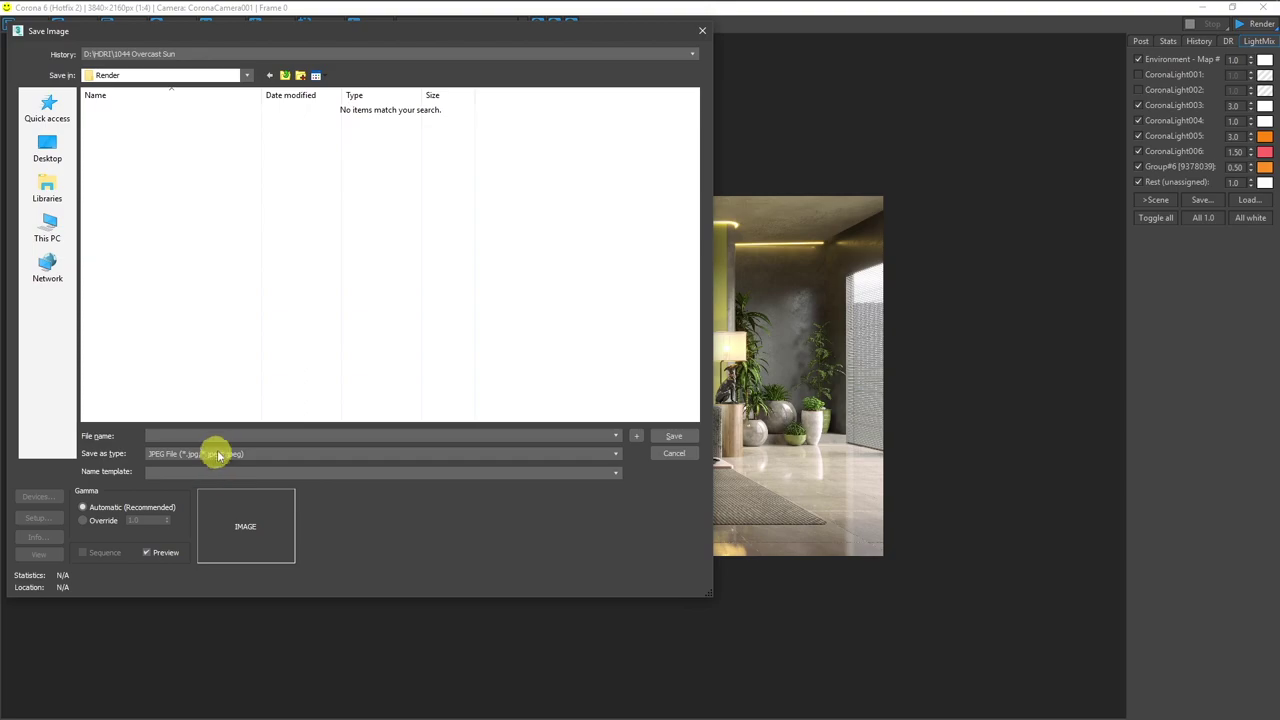
{"action": "type", "text": "S"}
{"action": "type", "text": "CE"}
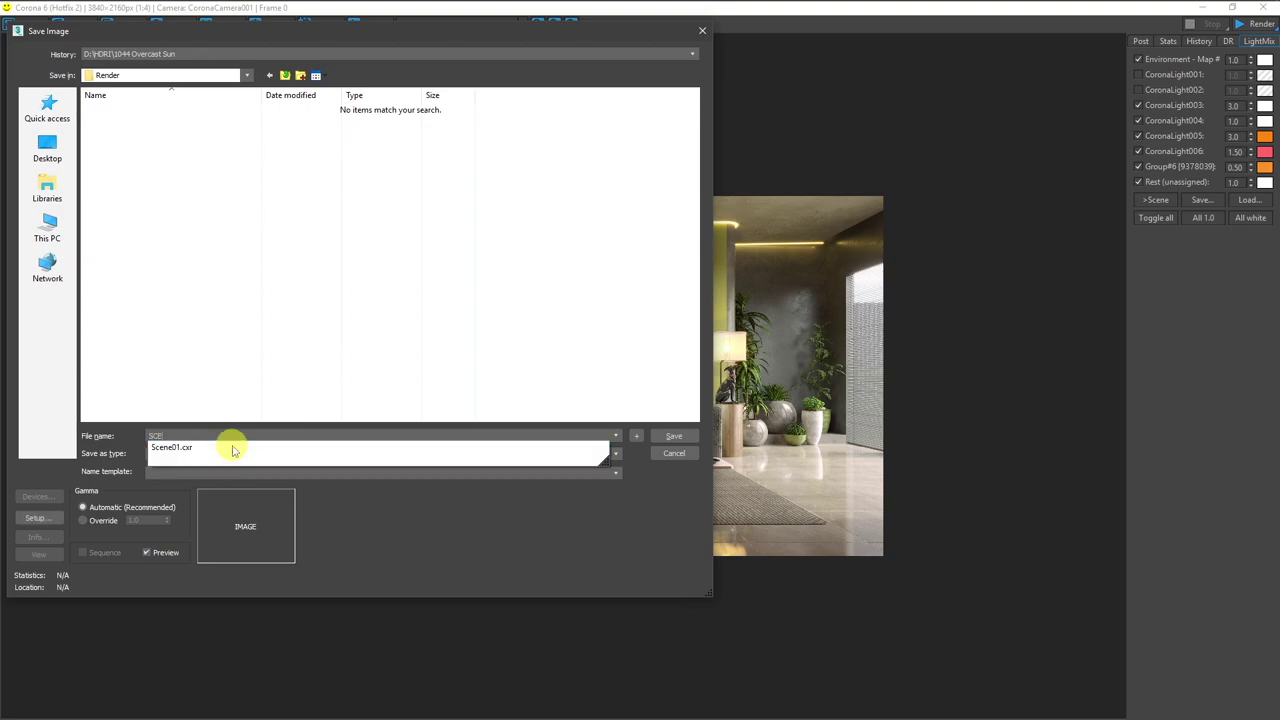
{"action": "type", "text": "NE01"}
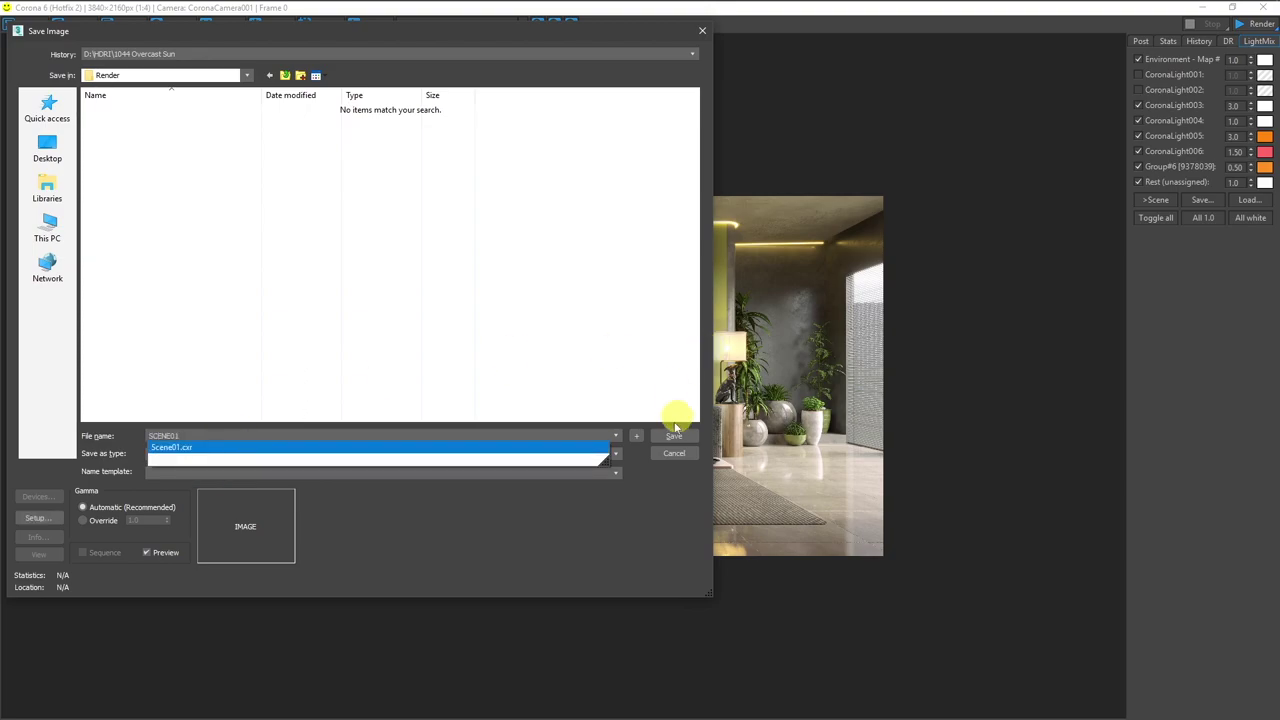
{"action": "left_click", "coordinate": [673, 436]}
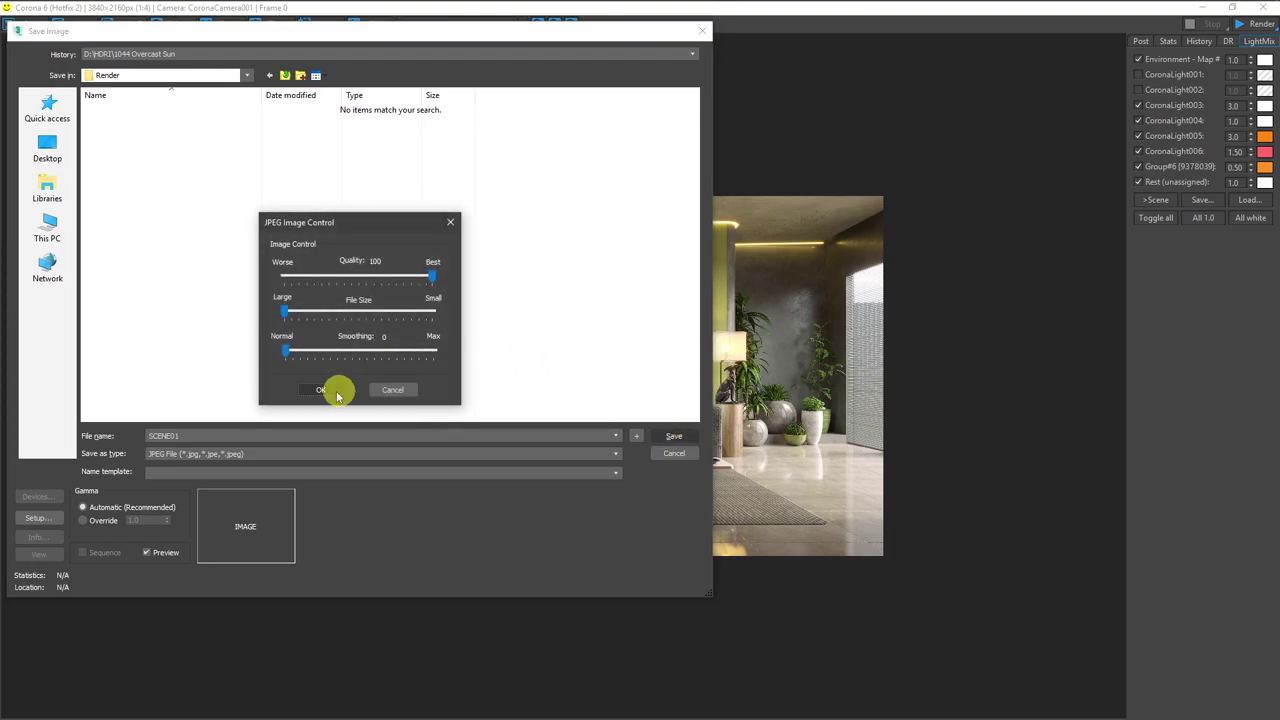
{"action": "left_click", "coordinate": [330, 390]}
{"action": "key", "text": "alt+Tab"}
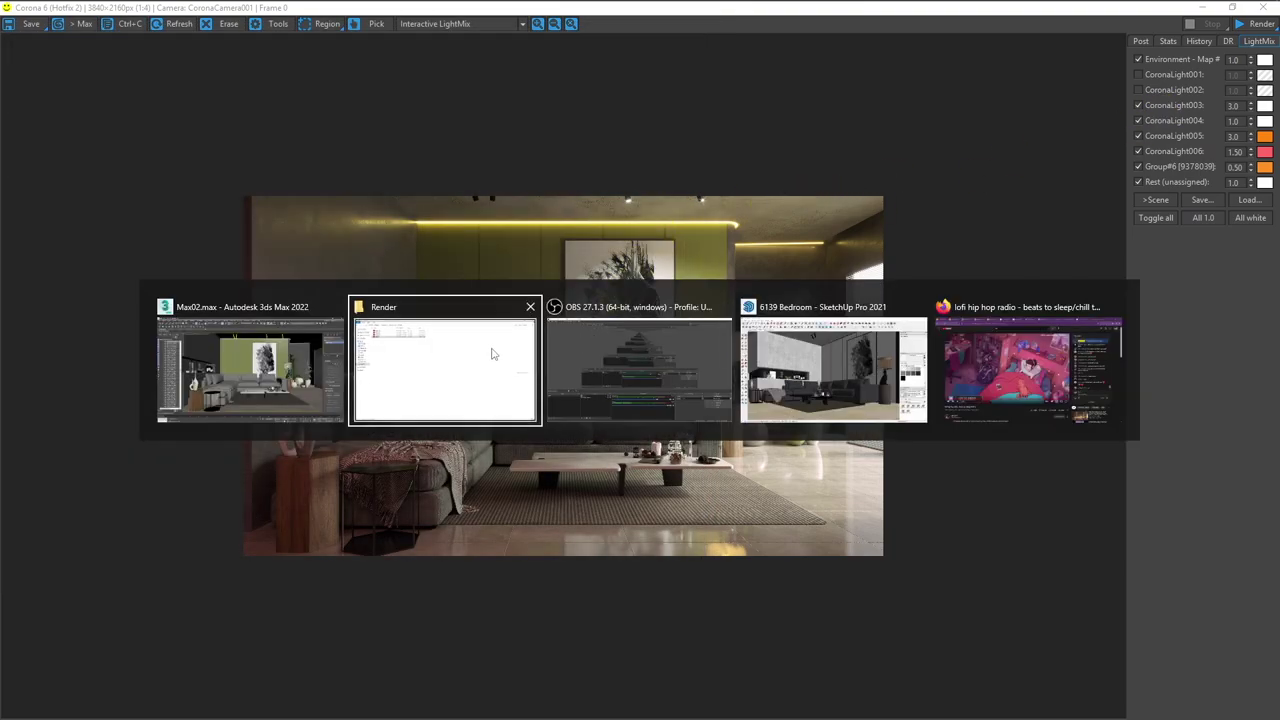
Open SCENE01.jpg from the Render folder in Photos and maximize the window.
{"action": "left_click", "coordinate": [495, 355]}
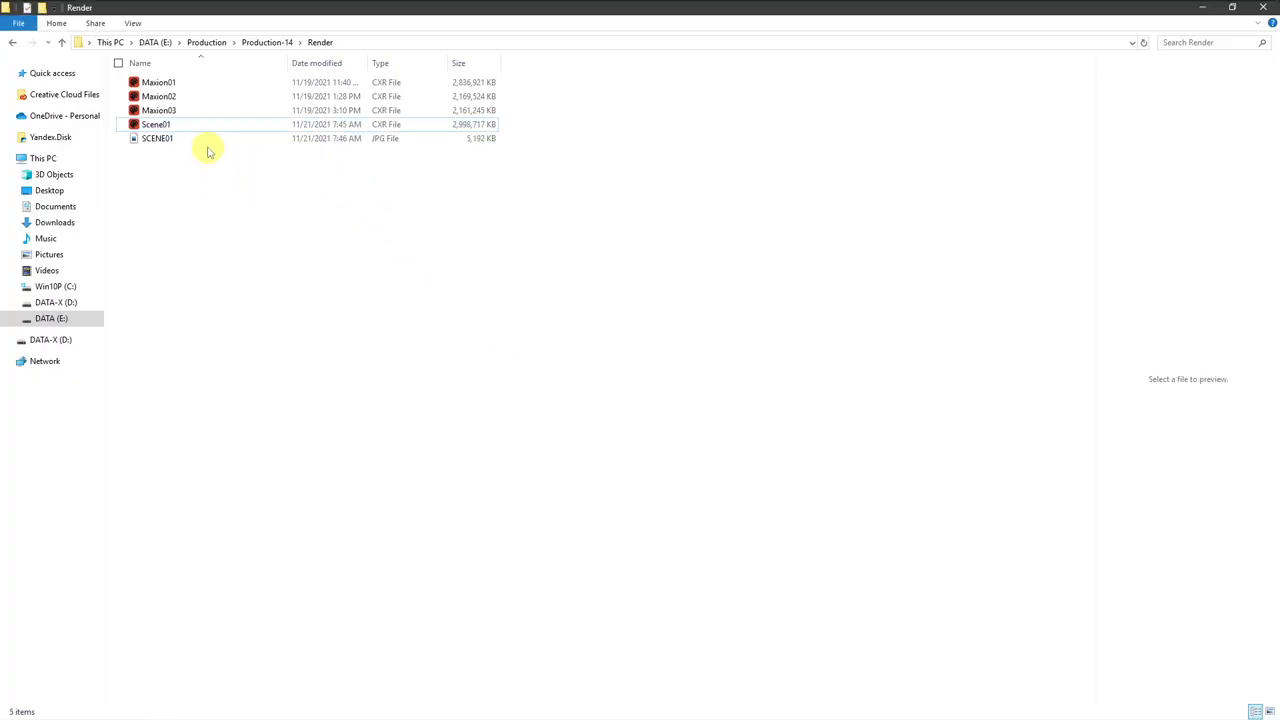
{"action": "double_click", "coordinate": [203, 138]}
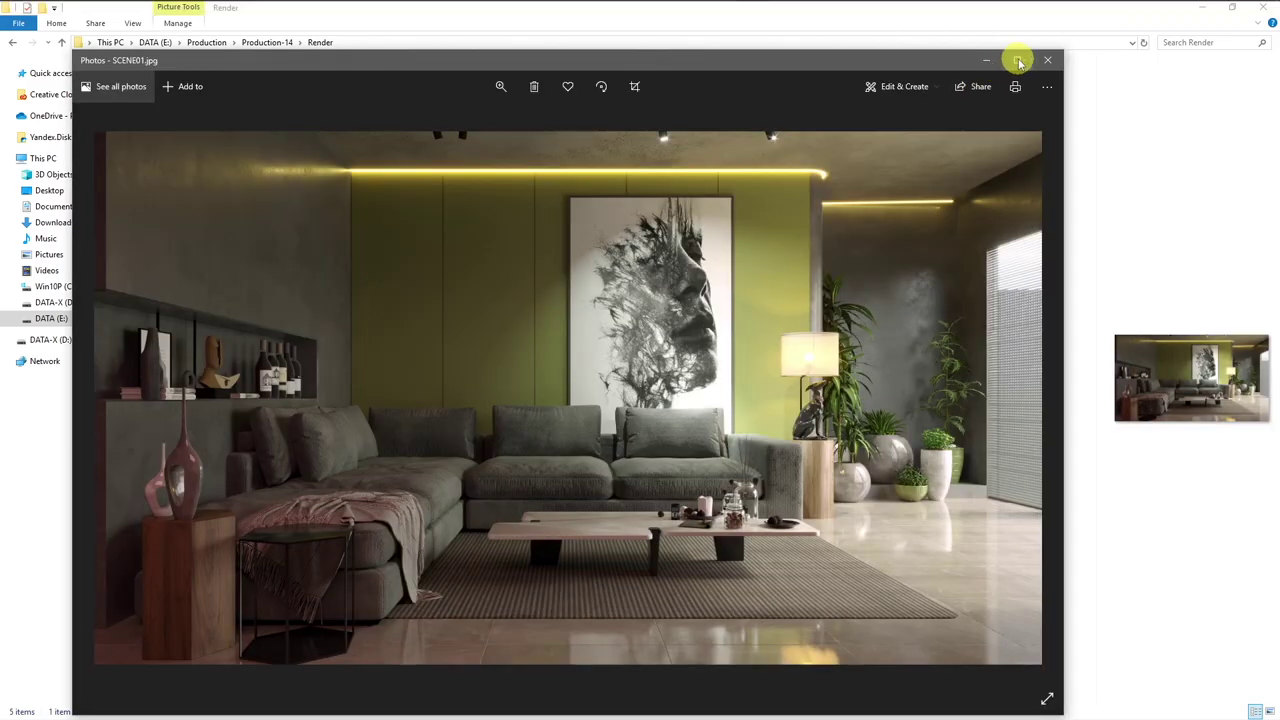
{"action": "left_click", "coordinate": [1017, 60]}
Zoom in to inspect the face painting, lamp, sofa and coffee table.
{"action": "scroll", "coordinate": [1021, 245], "scroll_direction": "up", "scroll_amount": 2}
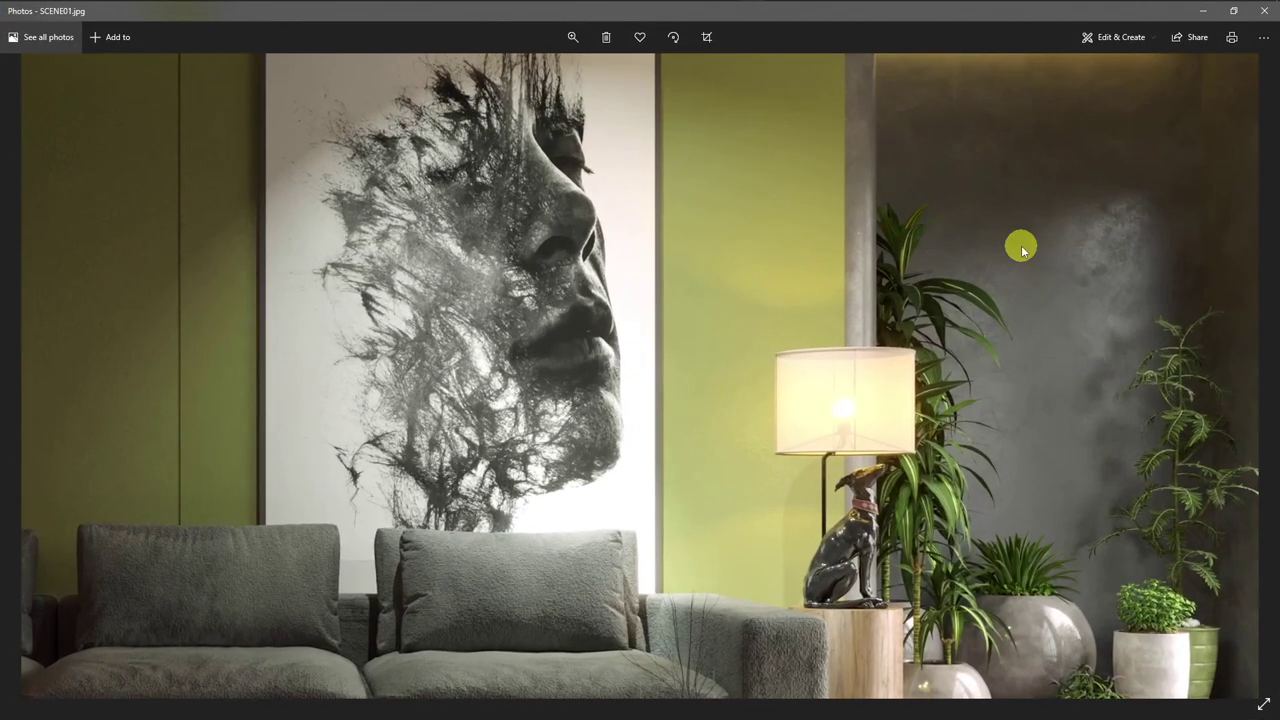
{"action": "scroll", "coordinate": [1021, 245], "scroll_direction": "down", "scroll_amount": 2}
{"action": "scroll", "coordinate": [446, 571], "scroll_direction": "up", "scroll_amount": 1}
{"action": "scroll", "coordinate": [446, 571], "scroll_direction": "up", "scroll_amount": 1}
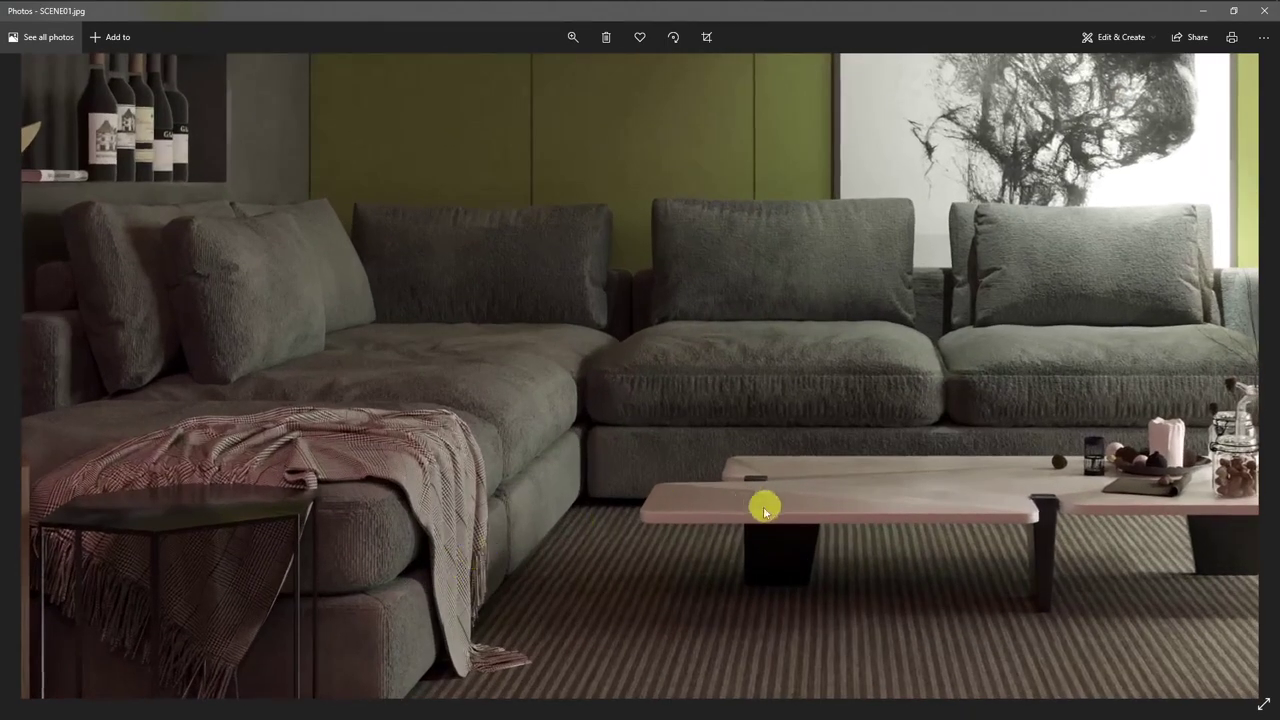
{"action": "left_click_drag", "start_coordinate": [612, 336], "coordinate": [480, 457]}
{"action": "scroll", "coordinate": [653, 391], "scroll_direction": "up", "scroll_amount": 1}
{"action": "left_click_drag", "start_coordinate": [653, 391], "coordinate": [646, 448]}
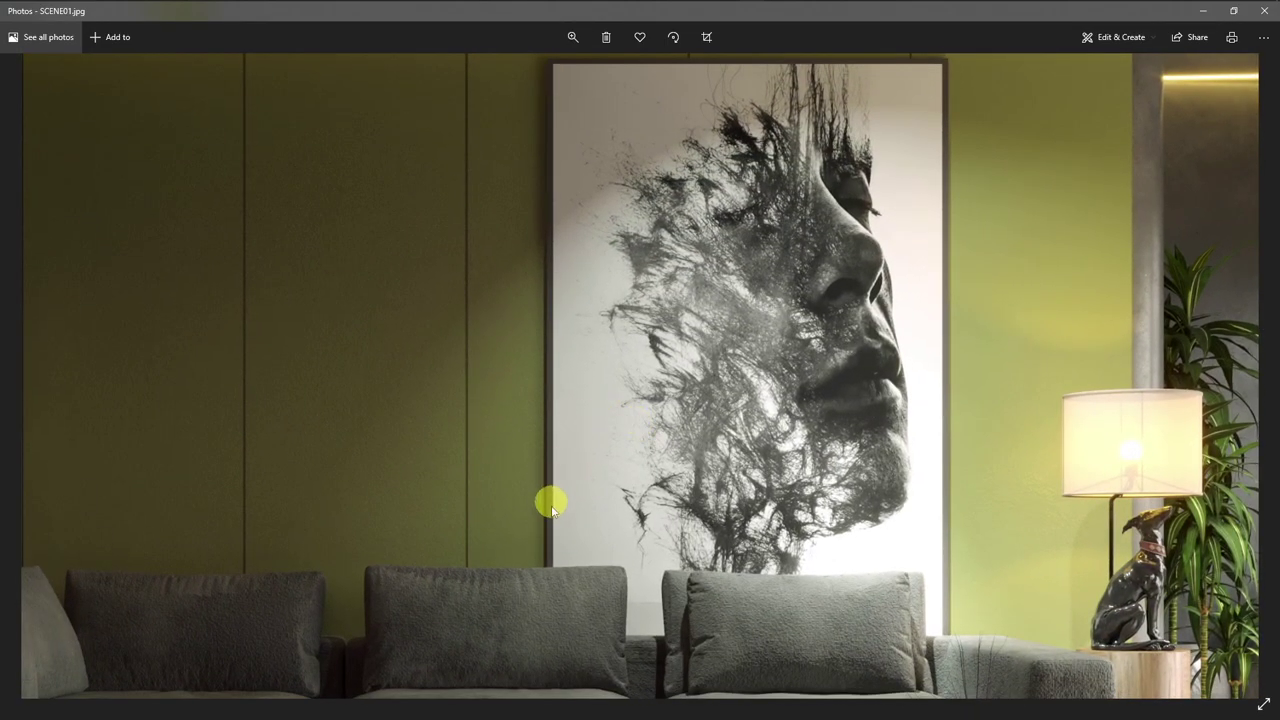
{"action": "left_click_drag", "start_coordinate": [549, 500], "coordinate": [560, 230]}
{"action": "left_click_drag", "start_coordinate": [714, 471], "coordinate": [660, 440]}
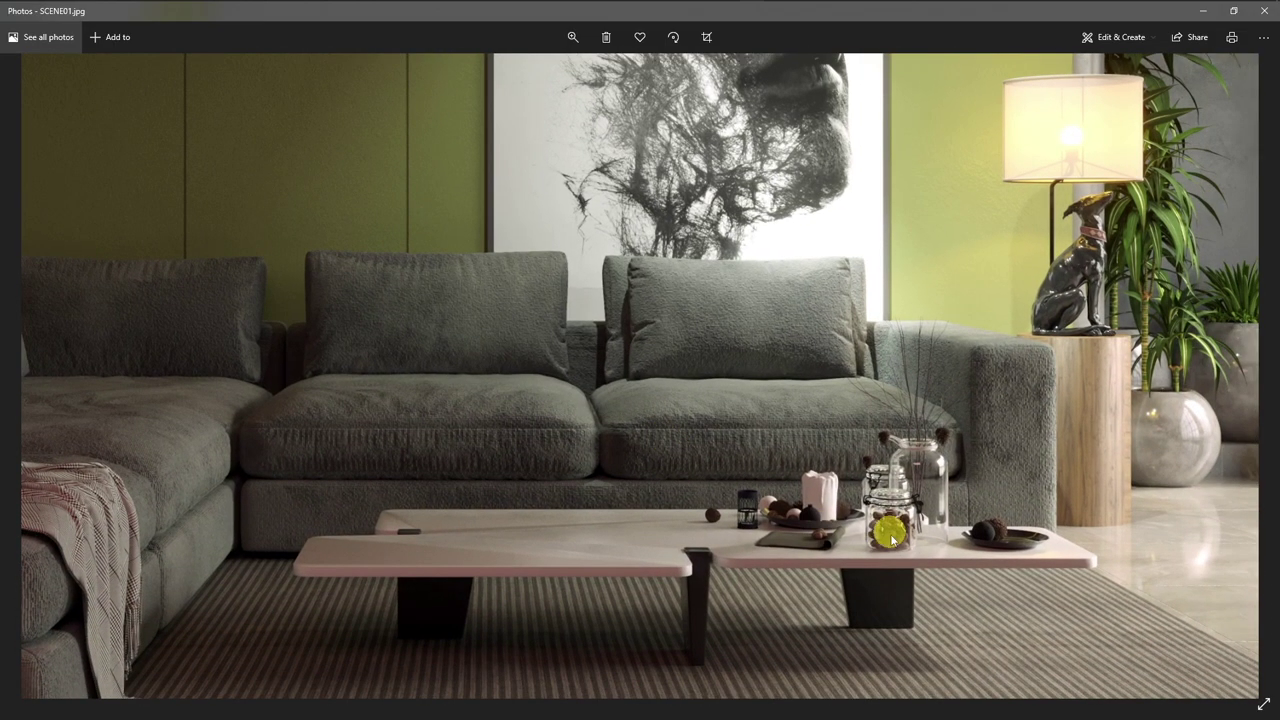
Zoom back out and show the whole render full screen.
{"action": "scroll", "coordinate": [769, 492], "scroll_direction": "left", "scroll_amount": 3}
{"action": "scroll", "coordinate": [500, 452], "scroll_direction": "down", "scroll_amount": 2}
{"action": "scroll", "coordinate": [500, 452], "scroll_direction": "down", "scroll_amount": 1}
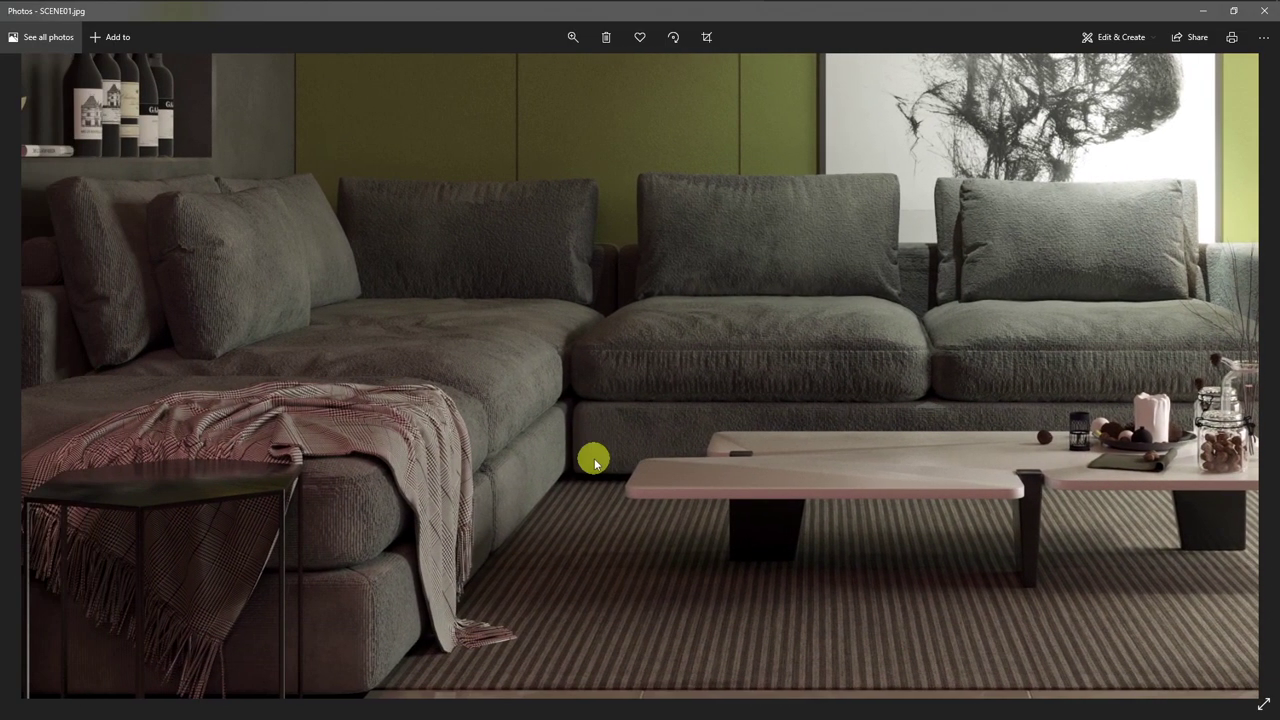
{"action": "scroll", "coordinate": [592, 454], "scroll_direction": "down", "scroll_amount": 1}
{"action": "scroll", "coordinate": [592, 454], "scroll_direction": "down", "scroll_amount": 2}
{"action": "scroll", "coordinate": [594, 460], "scroll_direction": "down", "scroll_amount": 1}
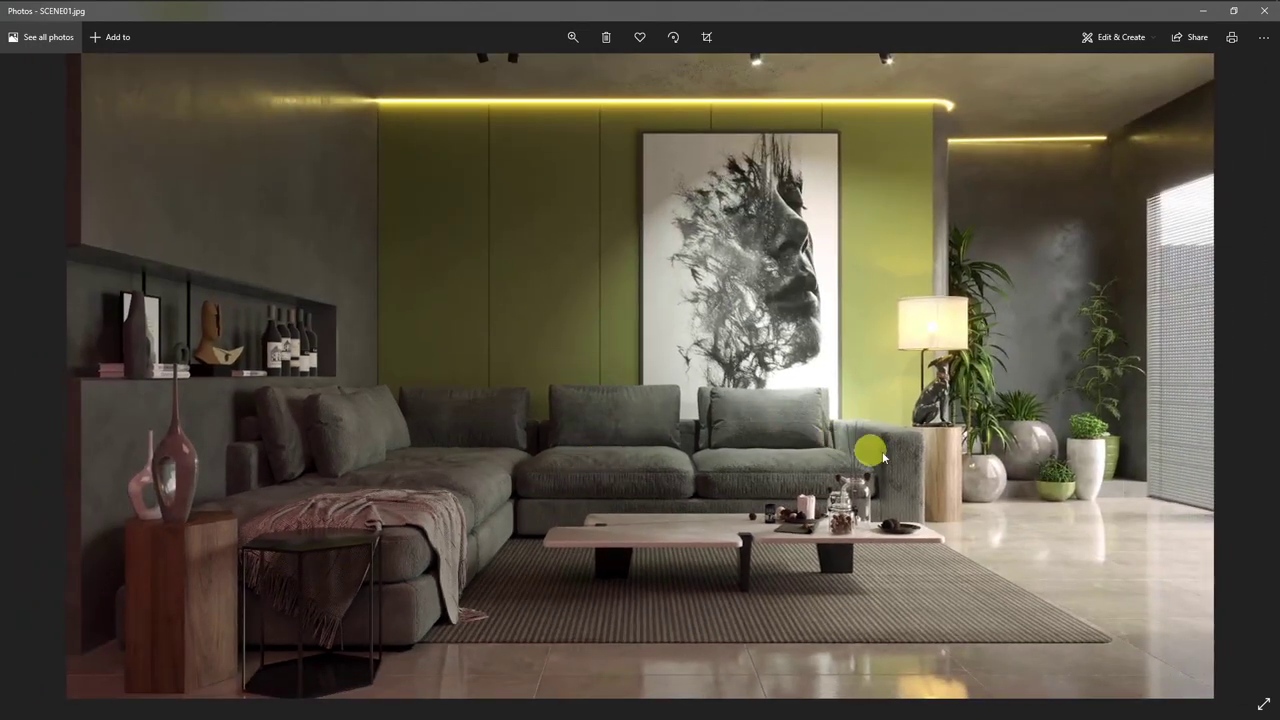
{"action": "key", "text": "F11"}
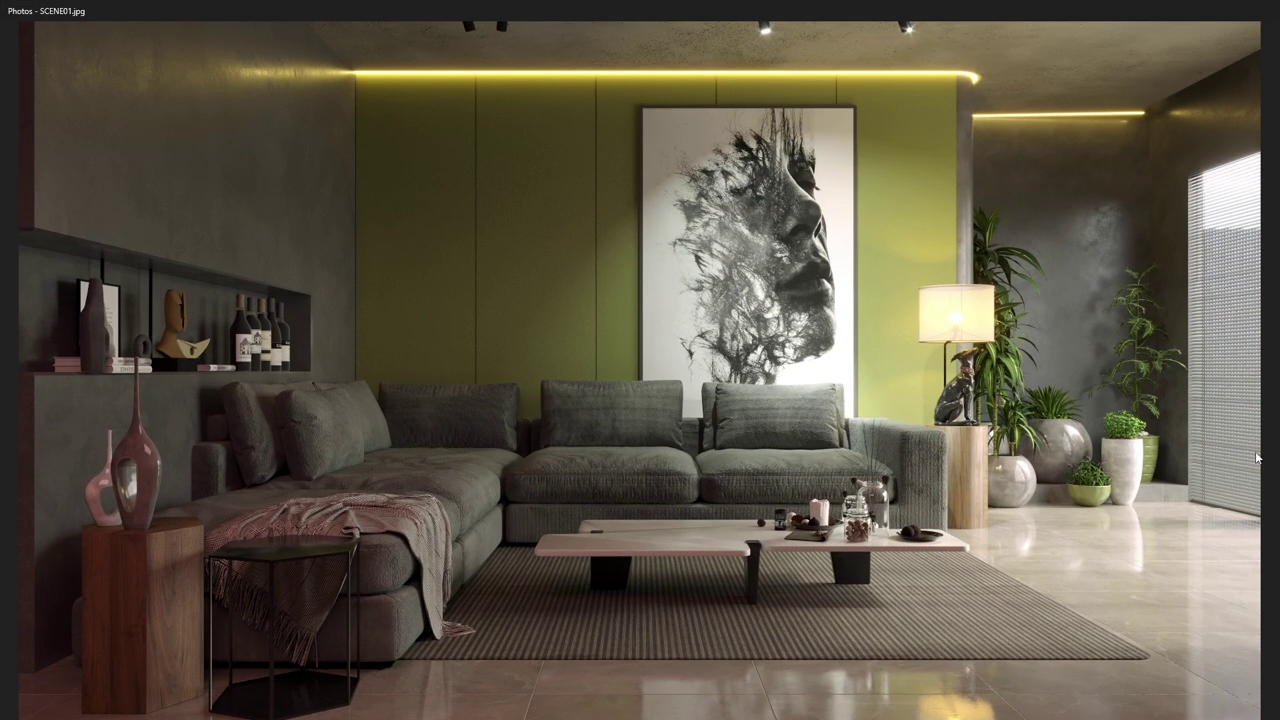